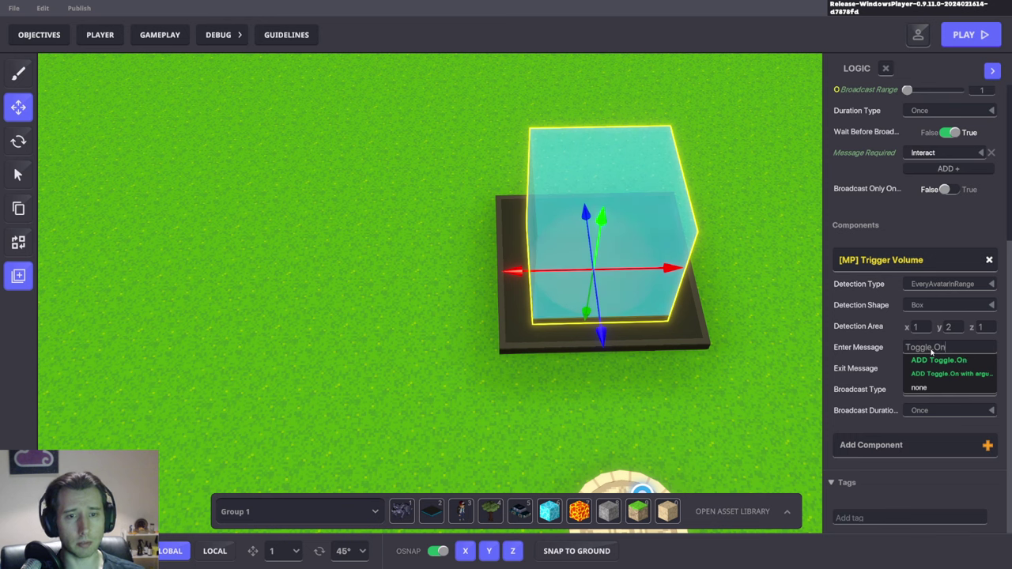
# Set the interaction box's Trigger Volume enter message to Toggle.On and its exit message to Toggle.Off.
pyautogui.click(936, 359)
pyautogui.click(934, 369)
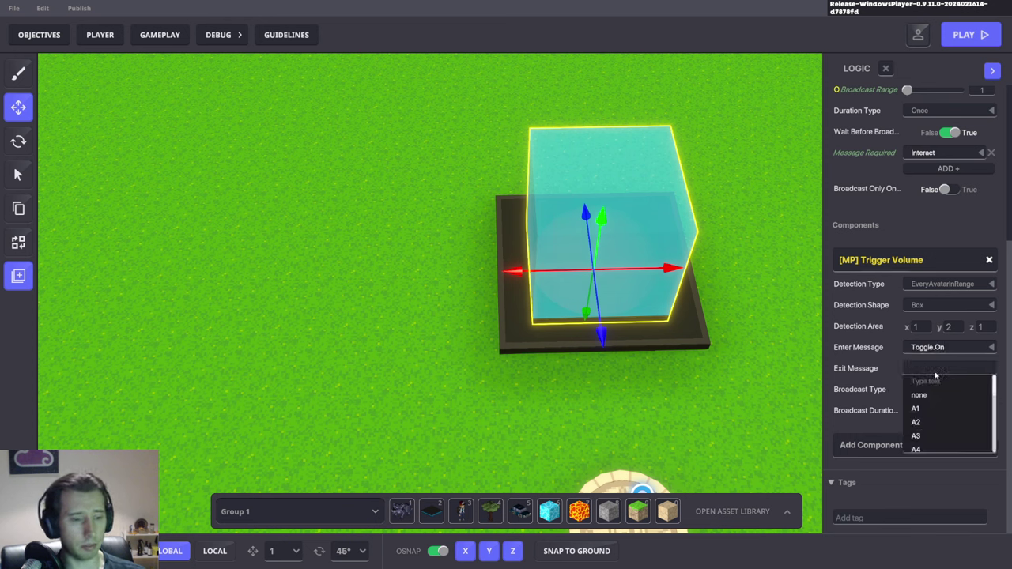
pyautogui.write('Toggle.Of')
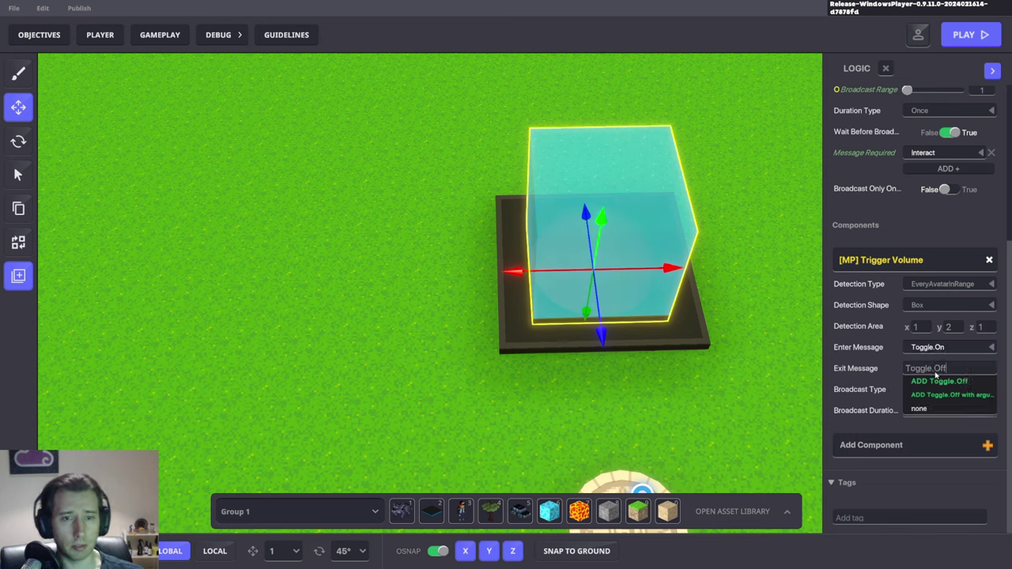
pyautogui.write('f')
pyautogui.click(937, 381)
# Set the Trigger Volume's broadcast type to EveryoneInRange with a broadcast area of 1 × 1 × 1.
pyautogui.click(930, 389)
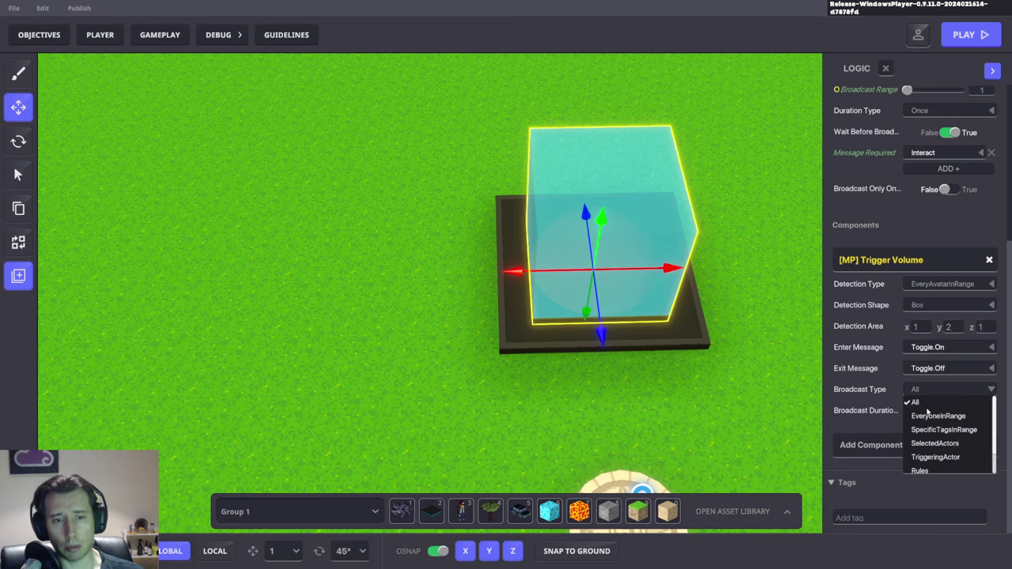
pyautogui.click(931, 417)
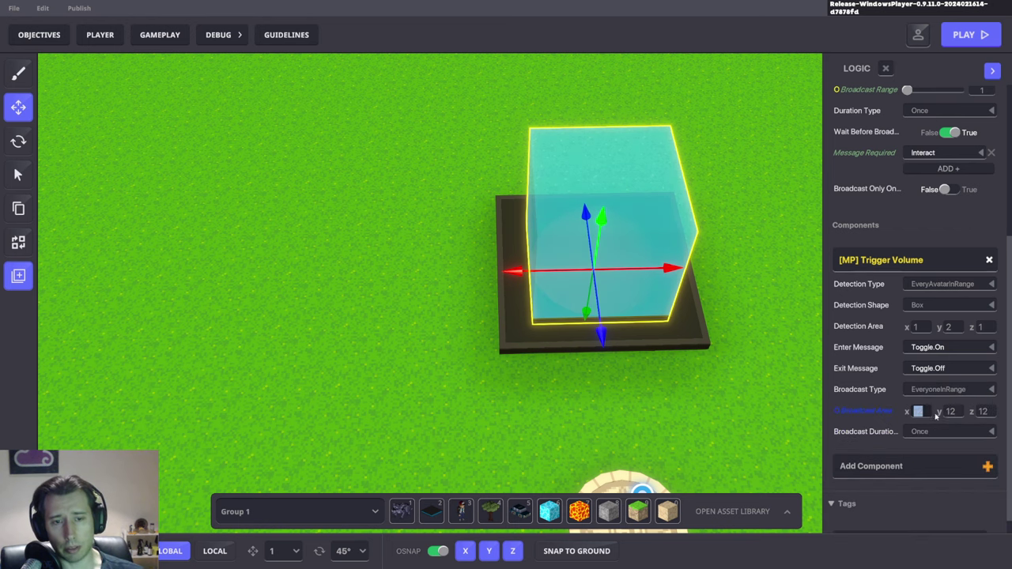
pyautogui.moveTo(990, 417); pyautogui.dragTo(908, 414)
pyautogui.write('1')
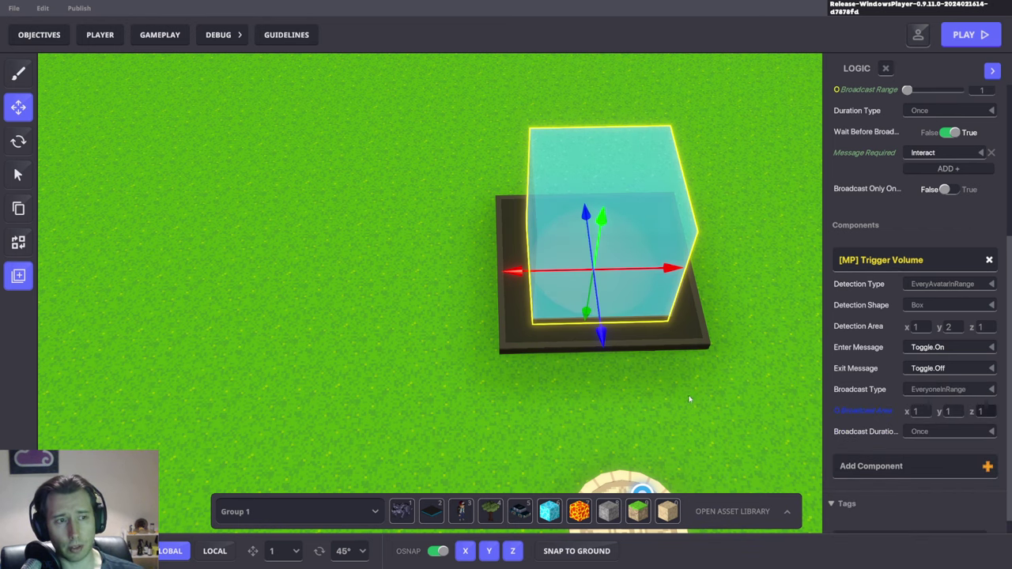
# In the coloured tile's Toggle component, set the initial behavior state to False and the turn ON message to Toggle.On.
pyautogui.moveTo(693, 400); pyautogui.dragTo(582, 253, button='right')
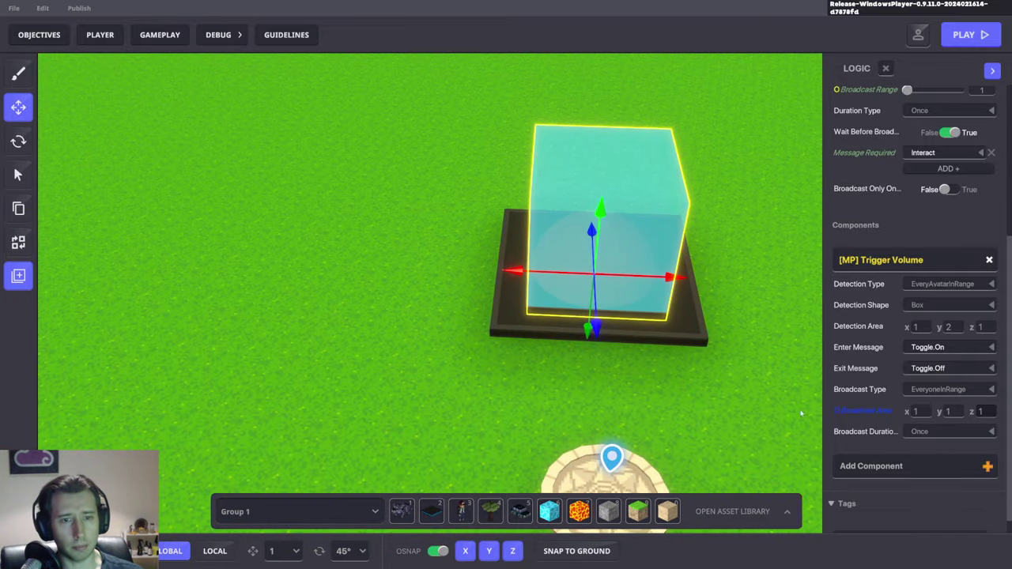
pyautogui.moveTo(818, 400); pyautogui.dragTo(597, 398, button='right')
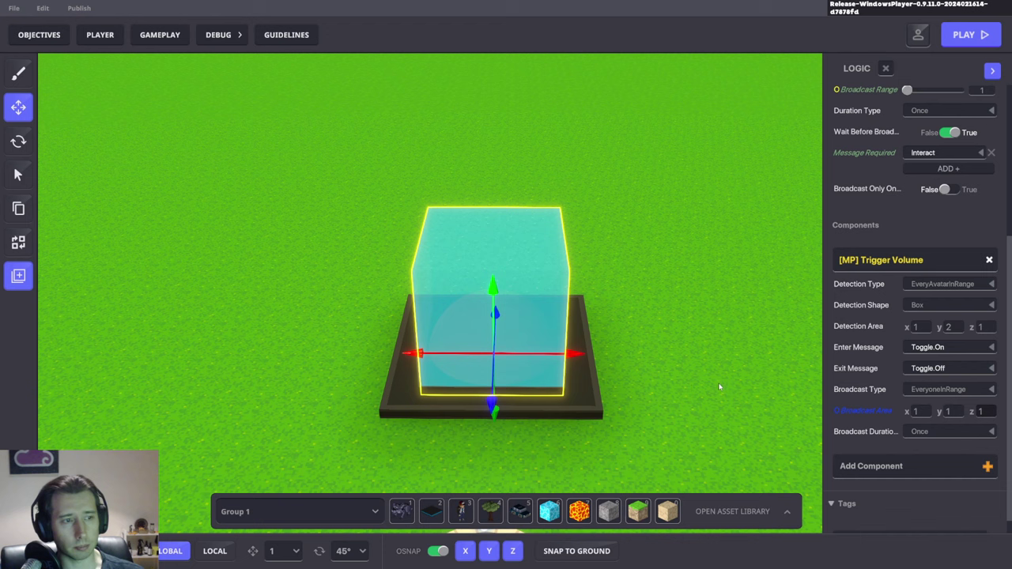
pyautogui.click(597, 397)
pyautogui.scroll(-10, 921, 426)
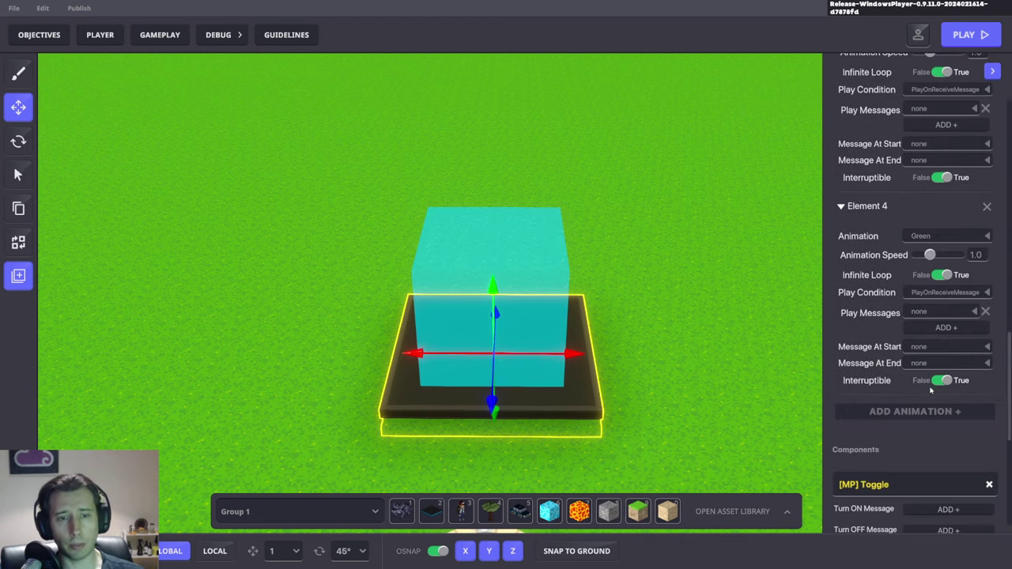
pyautogui.scroll(-3, 911, 348)
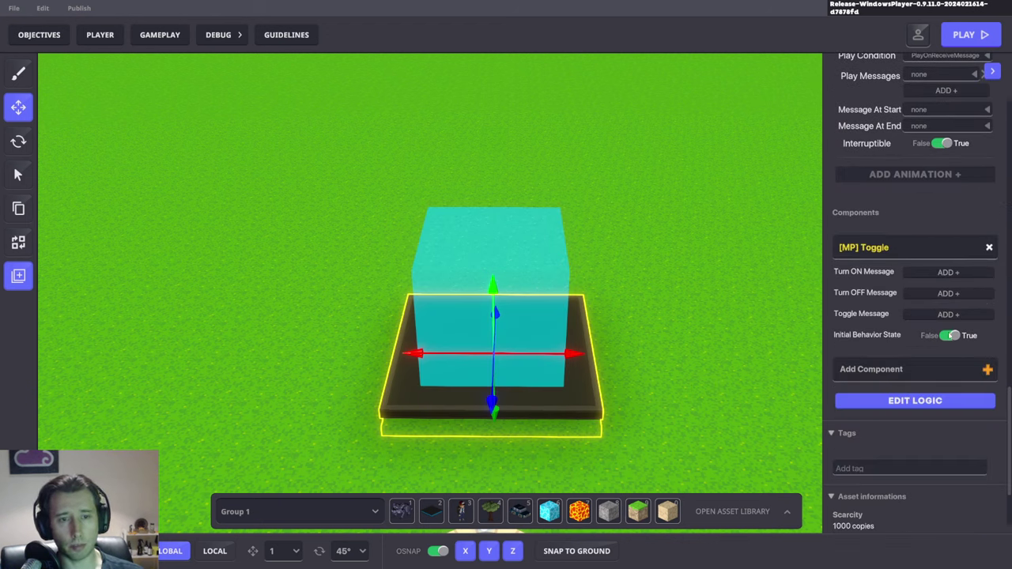
pyautogui.click(925, 274)
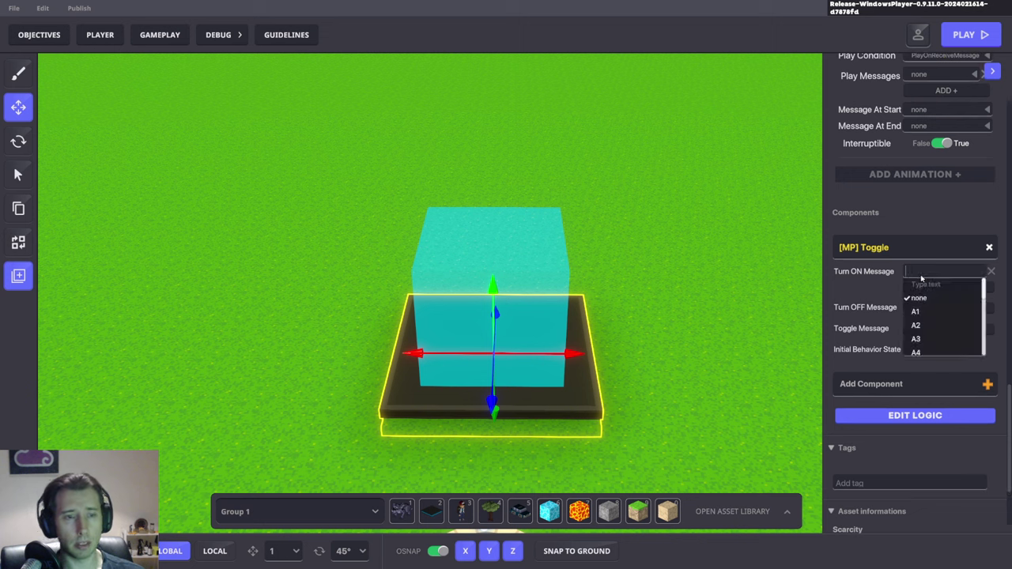
pyautogui.write('Togg')
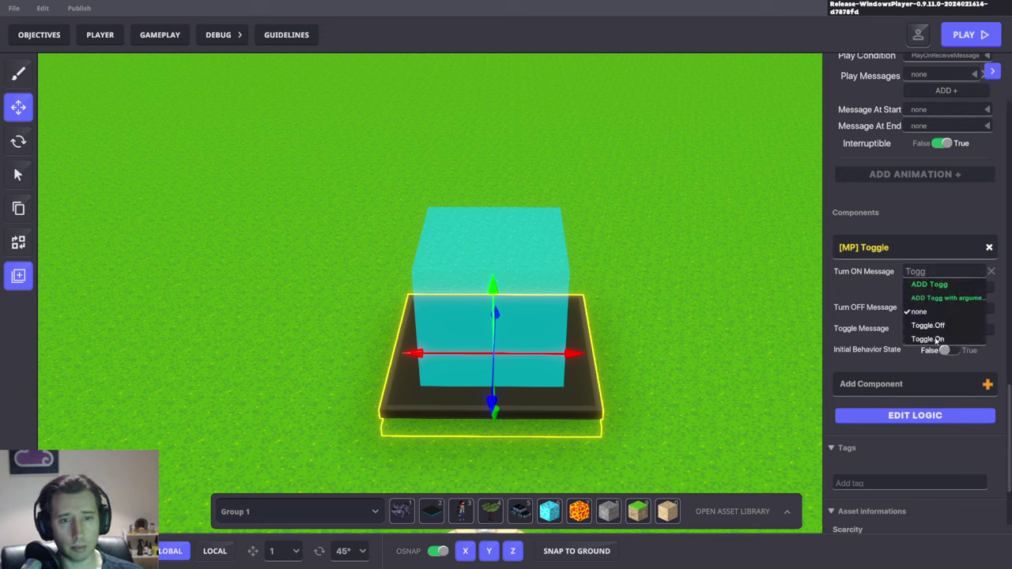
pyautogui.click(938, 339)
# Set the tile's Toggle component turn OFF message to Toggle.Off.
pyautogui.click(948, 307)
pyautogui.write('To')
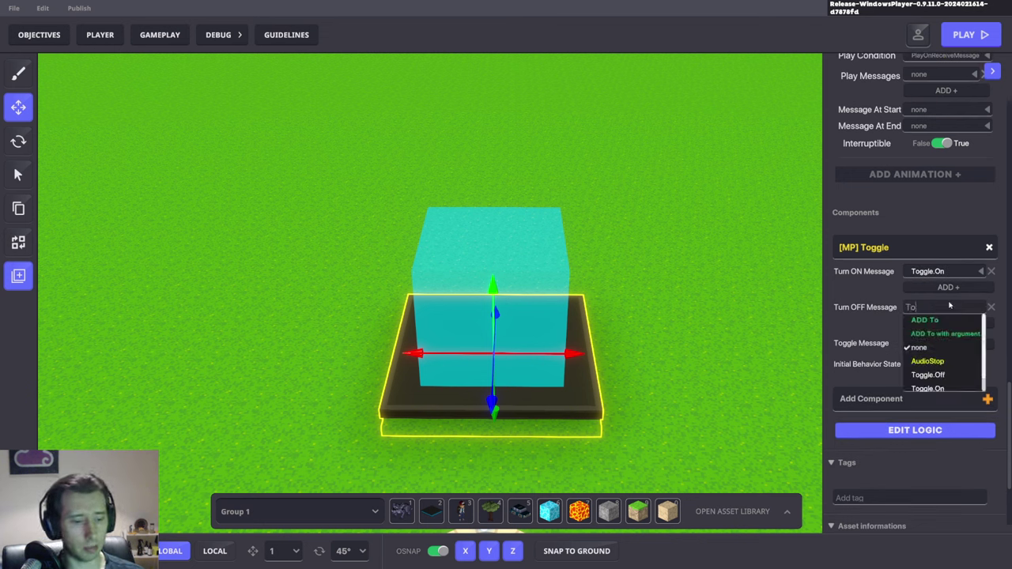
pyautogui.write('ggl')
pyautogui.click(928, 362)
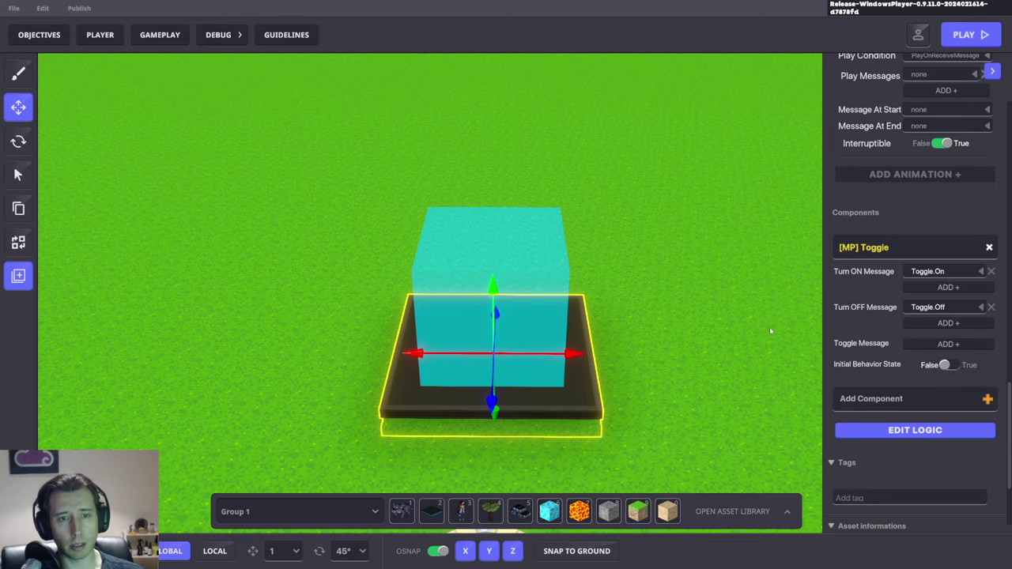
pyautogui.scroll(-5, 770, 327)
pyautogui.scroll(5, 664, 356)
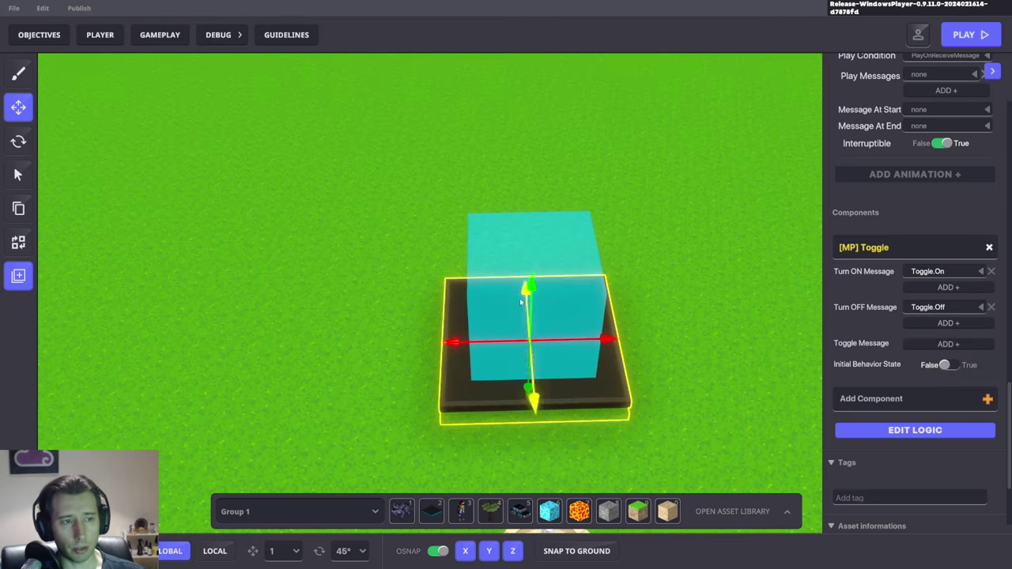
pyautogui.scroll(3, 877, 278)
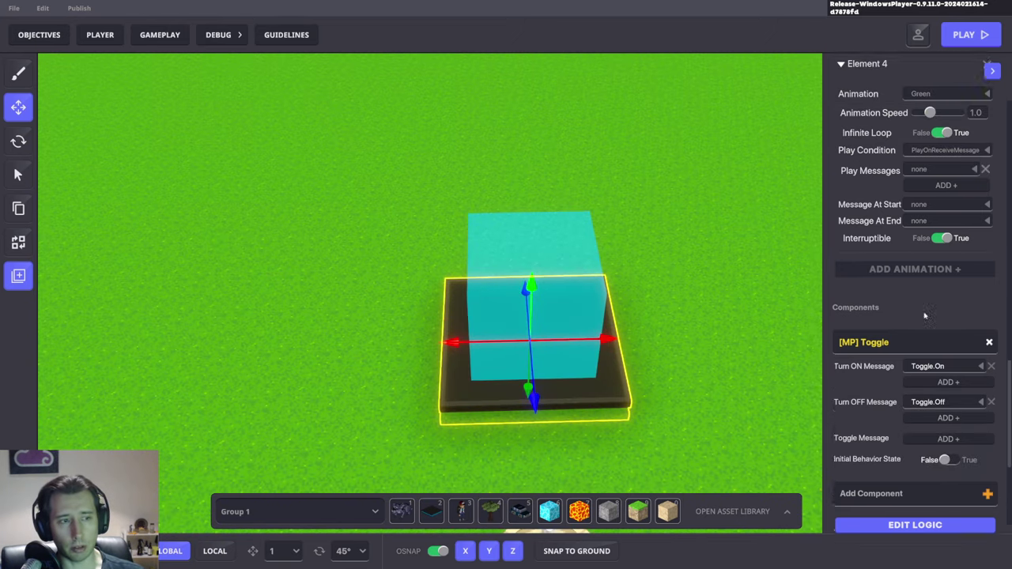
pyautogui.scroll(15, 886, 395)
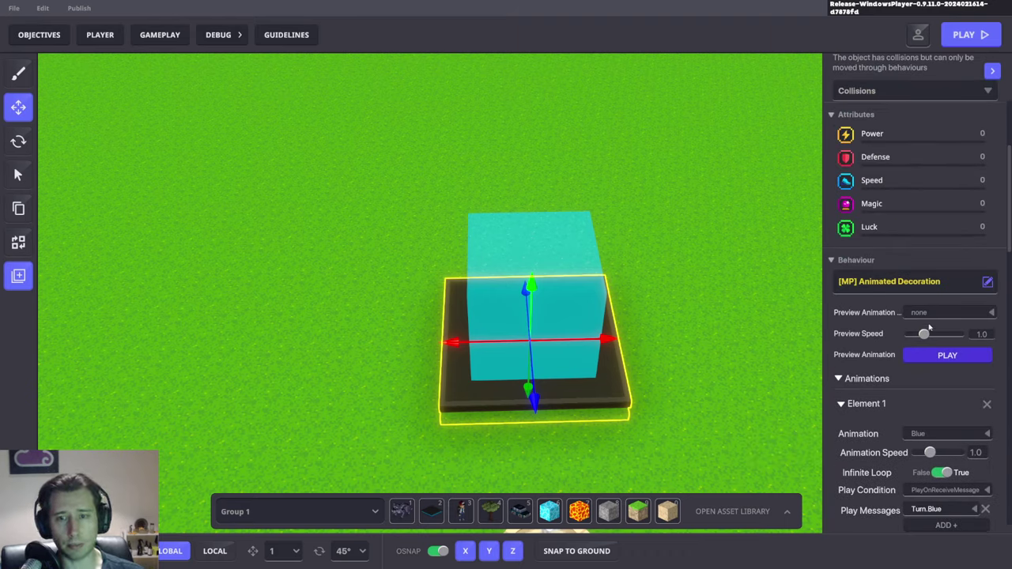
pyautogui.scroll(-15, 914, 311)
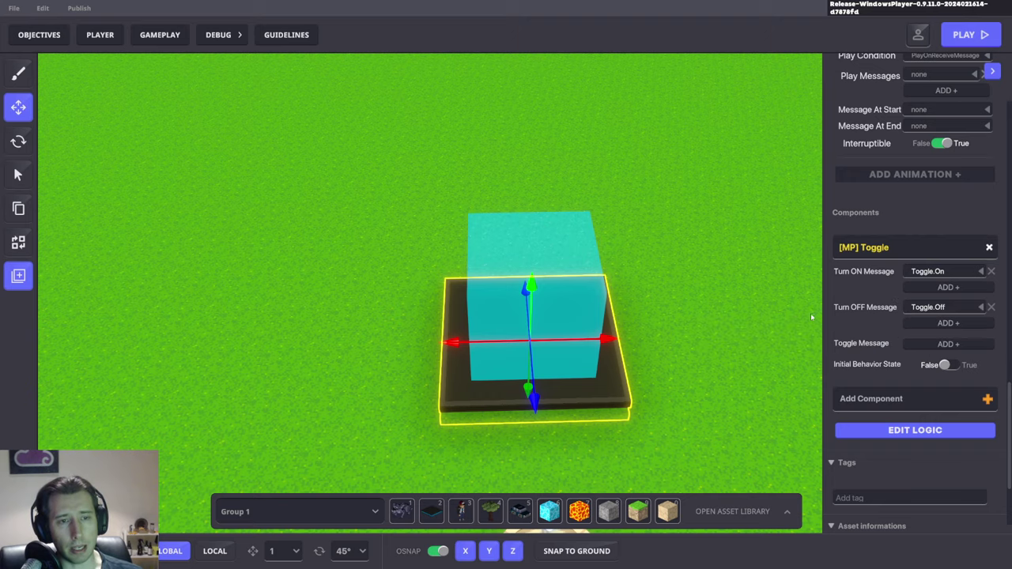
pyautogui.moveTo(811, 316); pyautogui.dragTo(706, 326, button='middle')
# Playtest the experience by walking the avatar onto the tile and back off, then return to the editor.
pyautogui.hotkey('ctrl', 'p')
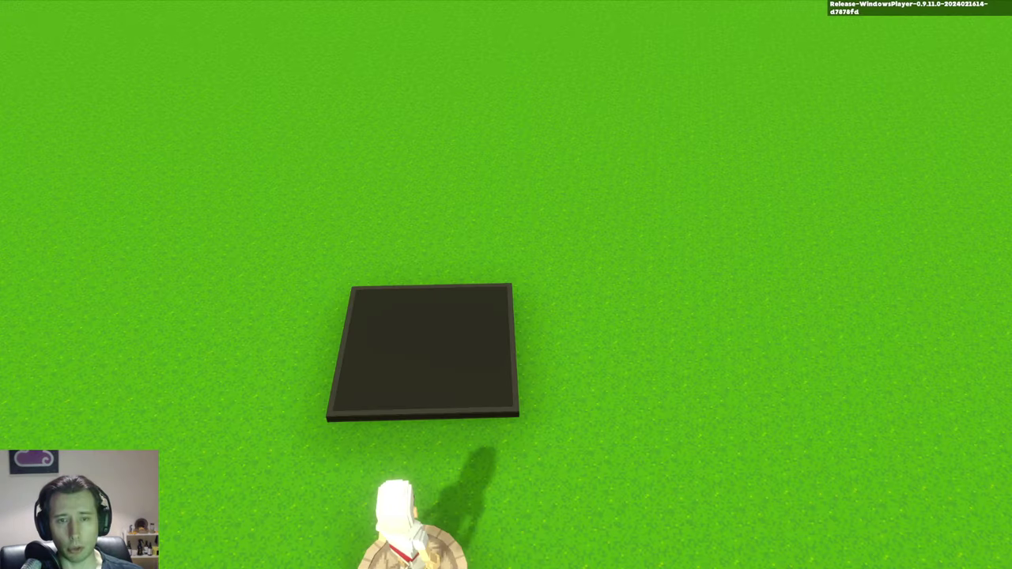
pyautogui.press('w')
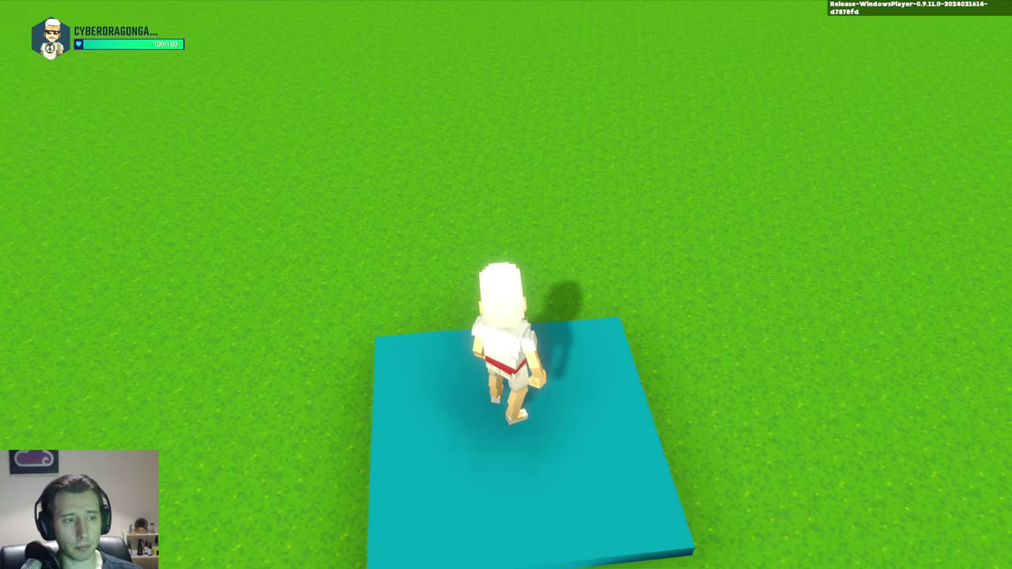
pyautogui.press('s')
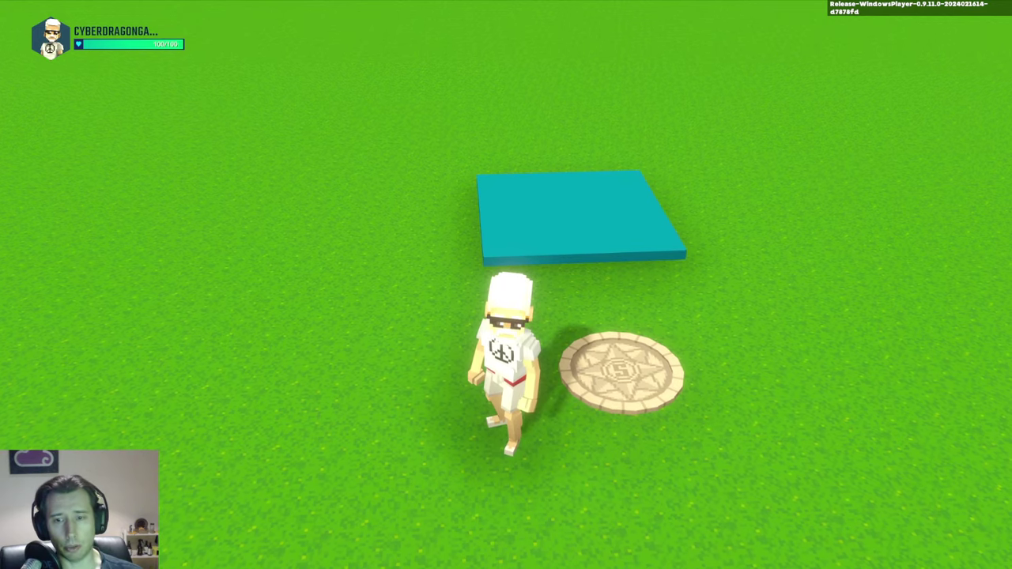
pyautogui.hotkey('ctrl', 'p')
# Duplicate the coloured tile and place the copy flush against the original's right side at about X 51.09, Z 52.
pyautogui.click(510, 359)
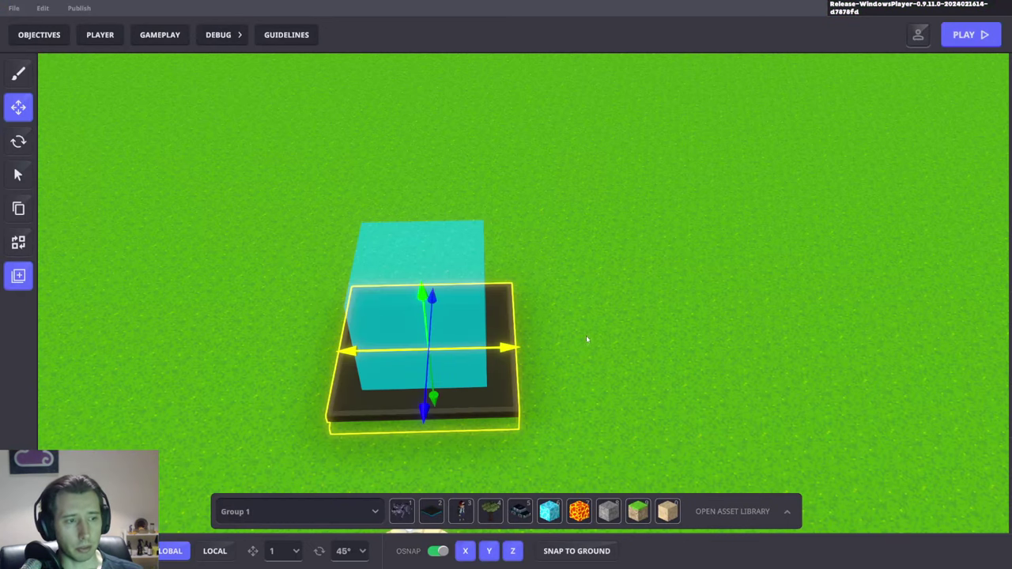
pyautogui.keyDown('shift'); pyautogui.moveTo(504, 399); pyautogui.dragTo(522, 444); pyautogui.keyUp('shift')
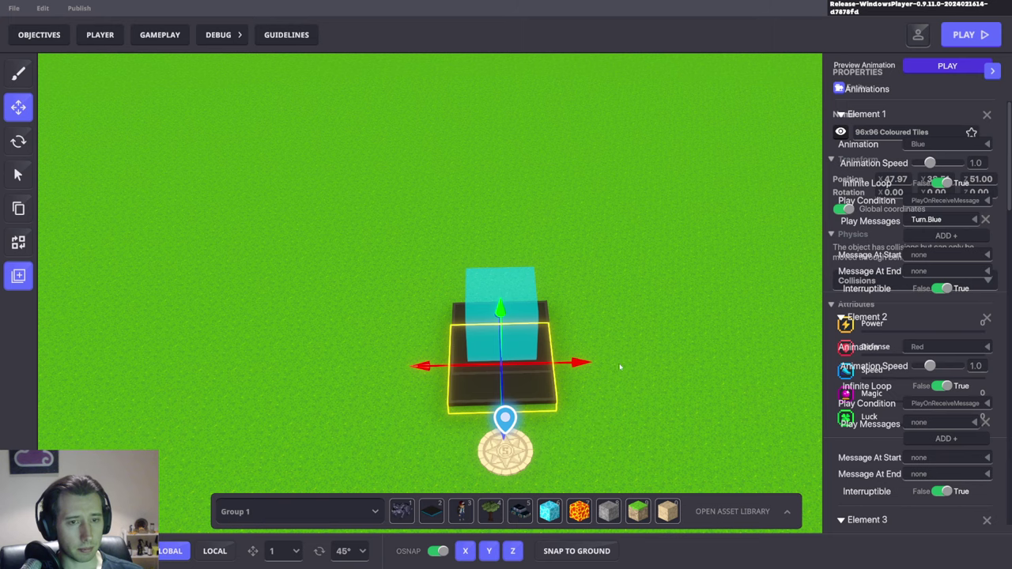
pyautogui.click(619, 334)
pyautogui.click(546, 418)
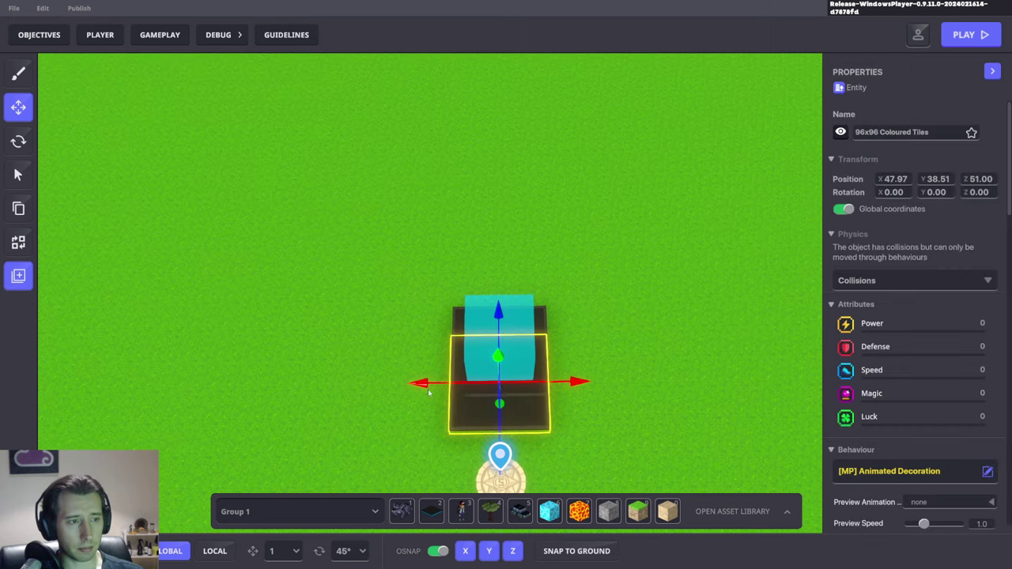
pyautogui.moveTo(430, 393); pyautogui.dragTo(571, 352, button='right')
pyautogui.moveTo(632, 342); pyautogui.dragTo(596, 334)
pyautogui.moveTo(683, 303); pyautogui.dragTo(549, 337, button='right')
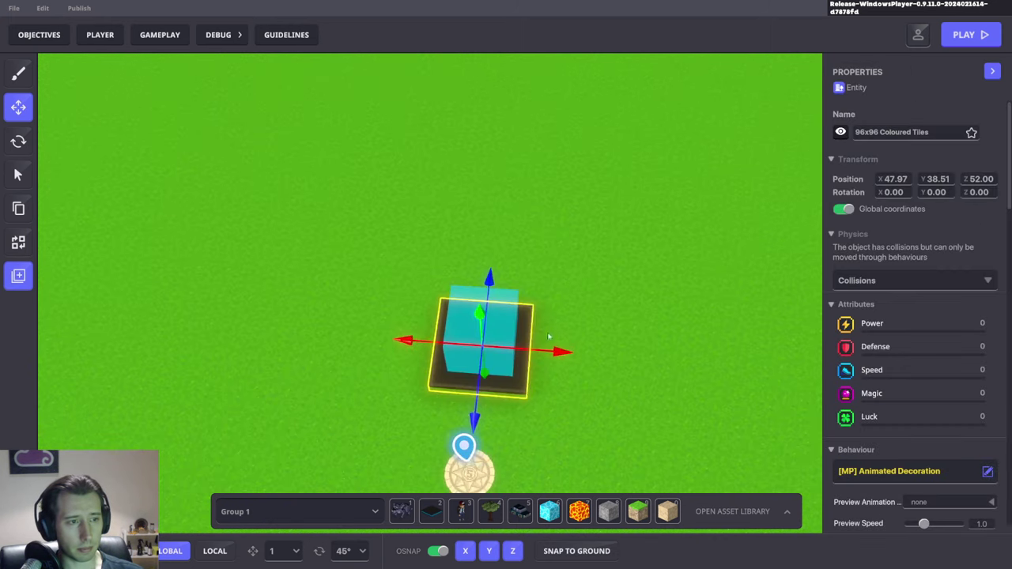
pyautogui.moveTo(553, 356); pyautogui.dragTo(587, 457)
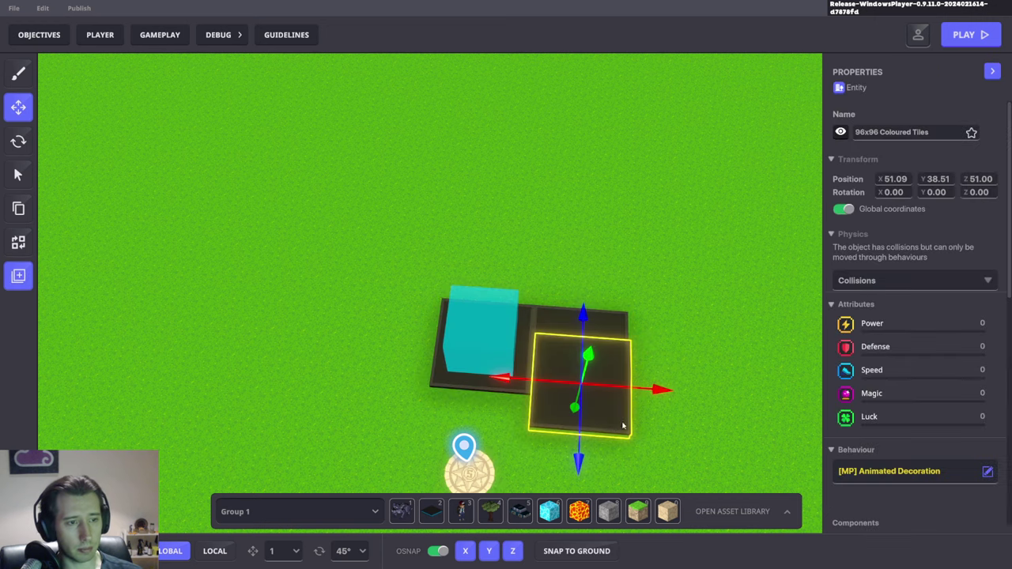
# Place another copy of the coloured tile flush against the original's left side to complete a row of three.
pyautogui.moveTo(632, 389); pyautogui.dragTo(438, 380)
pyautogui.moveTo(370, 448); pyautogui.dragTo(369, 414)
pyautogui.click(621, 447)
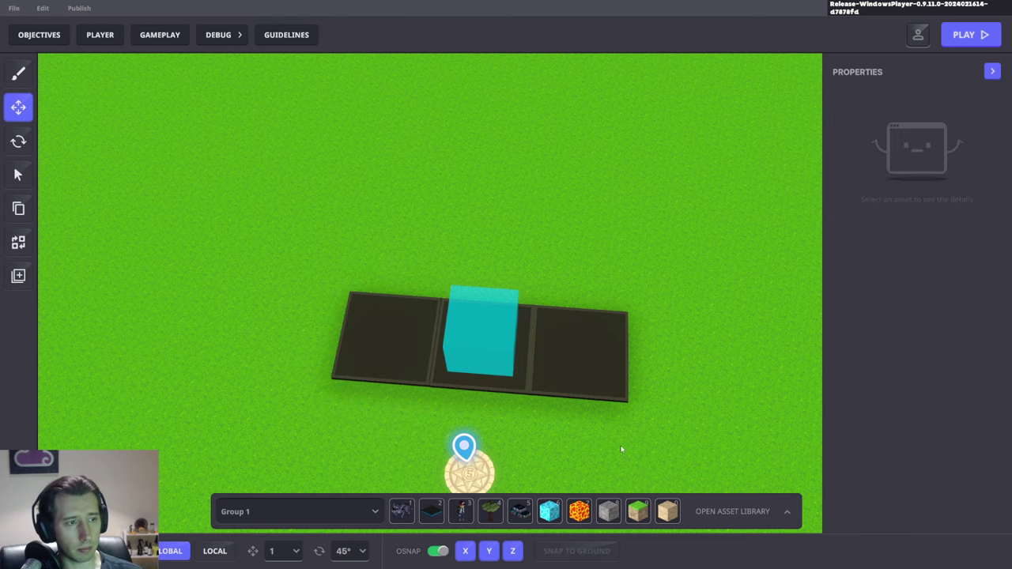
# Playtest the row of three tiles by walking the avatar across the middle and neighbouring tiles, then return to the editor.
pyautogui.hotkey('ctrl', 'p')
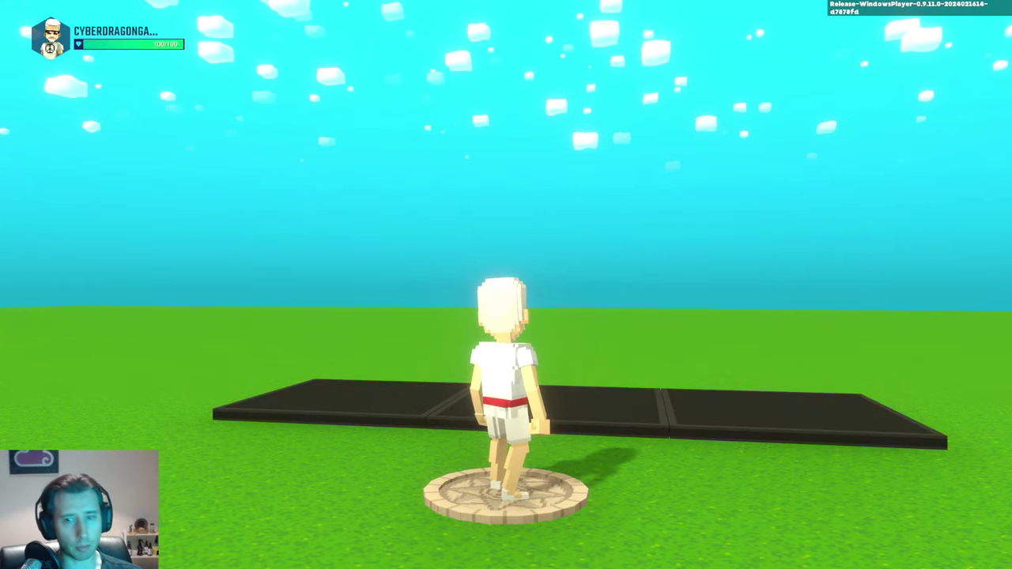
pyautogui.press('w')
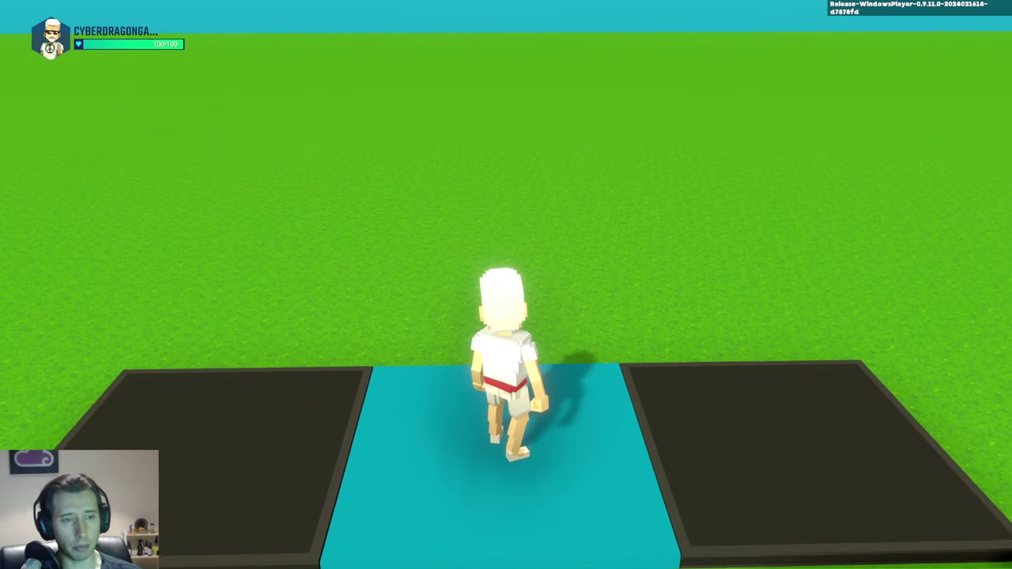
pyautogui.scroll(-5, 506, 285)
pyautogui.press('d')
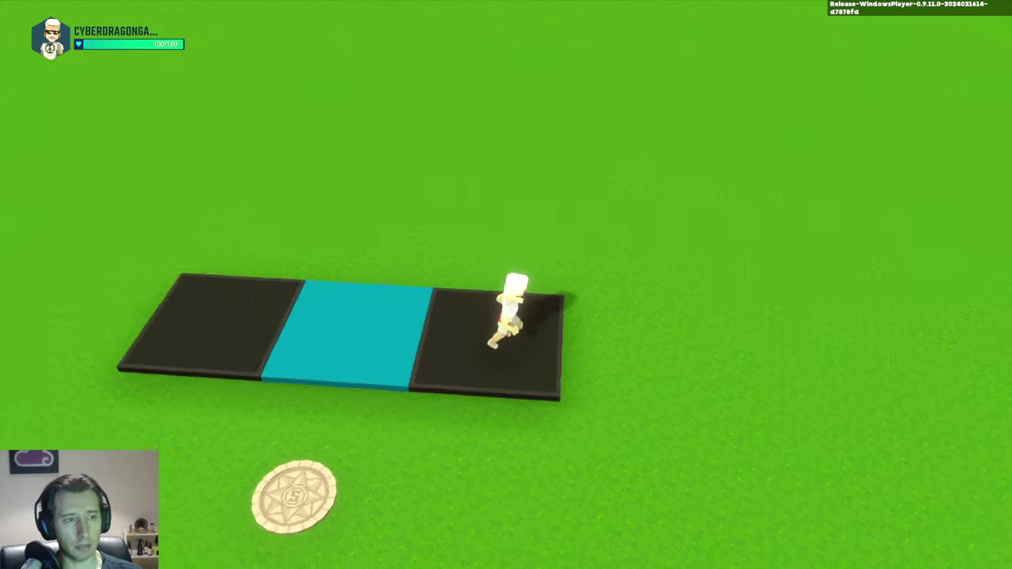
pyautogui.press('a')
pyautogui.press('d')
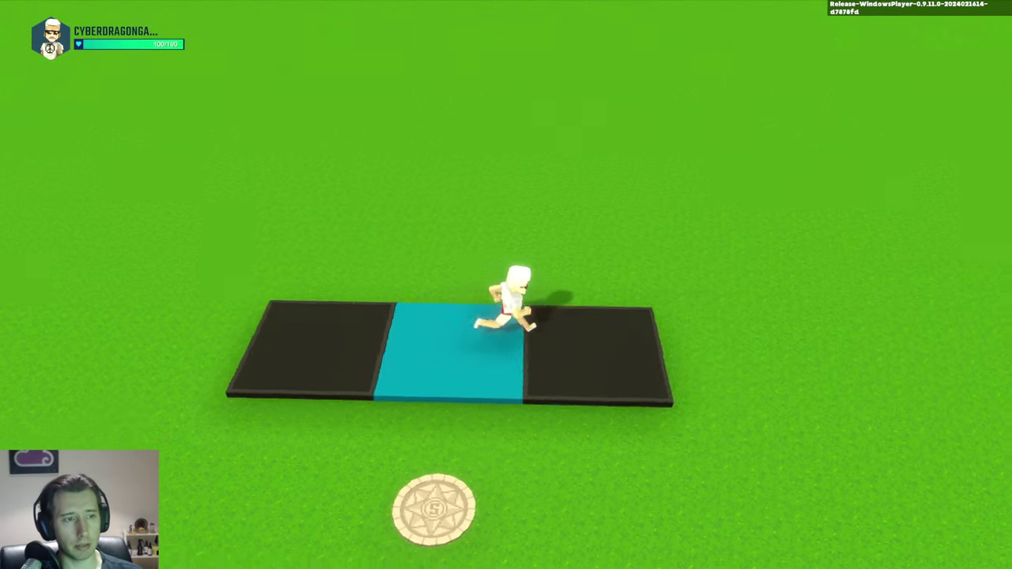
pyautogui.press('a')
pyautogui.press('s')
pyautogui.press('w')
pyautogui.press('Escape')
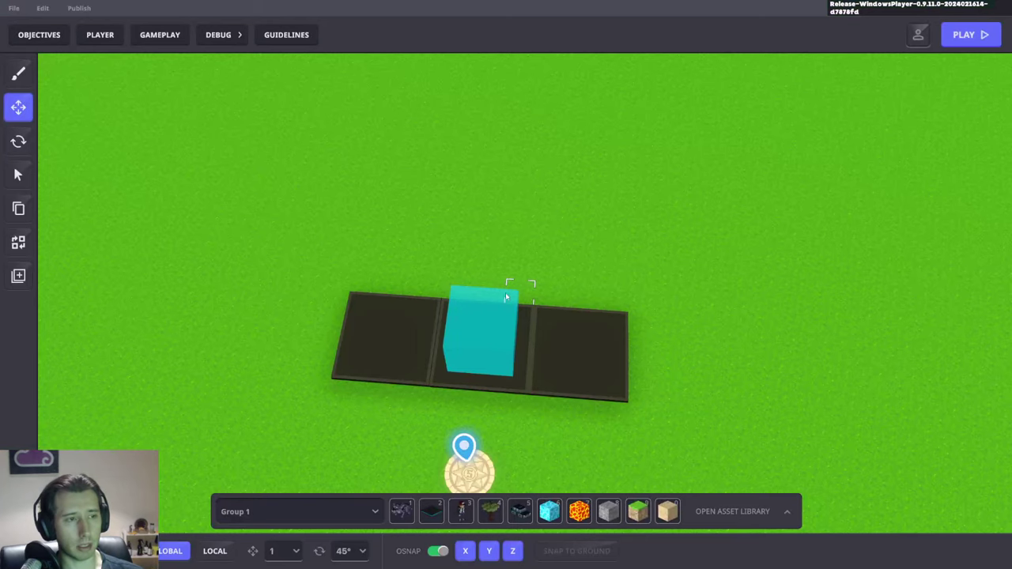
# Duplicate the interaction box on the middle tile and place the copy over the left tile.
pyautogui.click(501, 313)
pyautogui.moveTo(586, 398); pyautogui.dragTo(623, 364, button='right')
pyautogui.hotkey('ctrl', 'd')
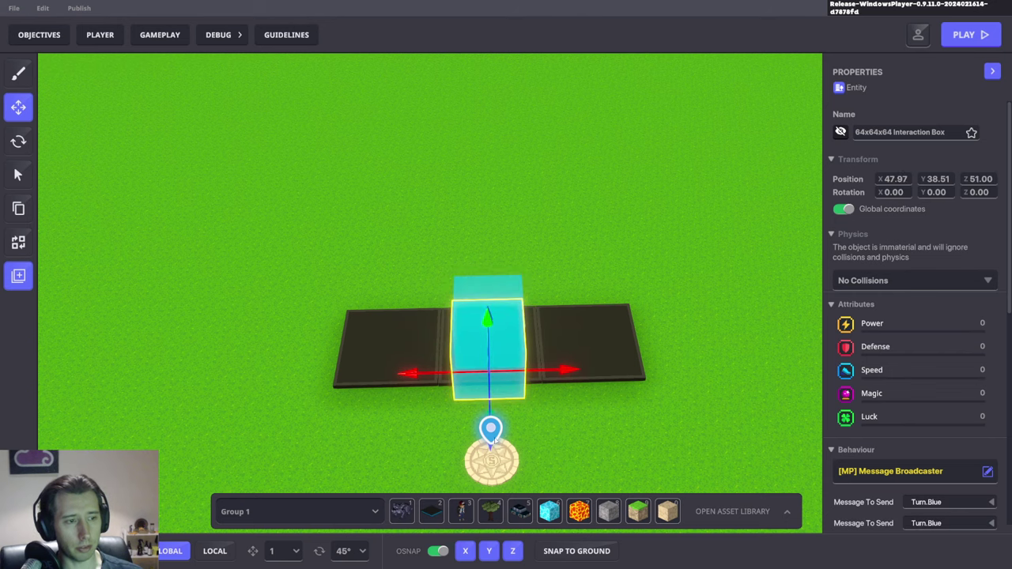
pyautogui.moveTo(348, 427); pyautogui.dragTo(604, 387, button='right')
pyautogui.moveTo(630, 380); pyautogui.dragTo(598, 368)
pyautogui.moveTo(485, 401); pyautogui.dragTo(435, 472)
pyautogui.moveTo(580, 385); pyautogui.dragTo(481, 400, button='right')
# Duplicate the middle interaction box and place the copy over the right tile at about X 51.08, Z 52.
pyautogui.click(513, 305)
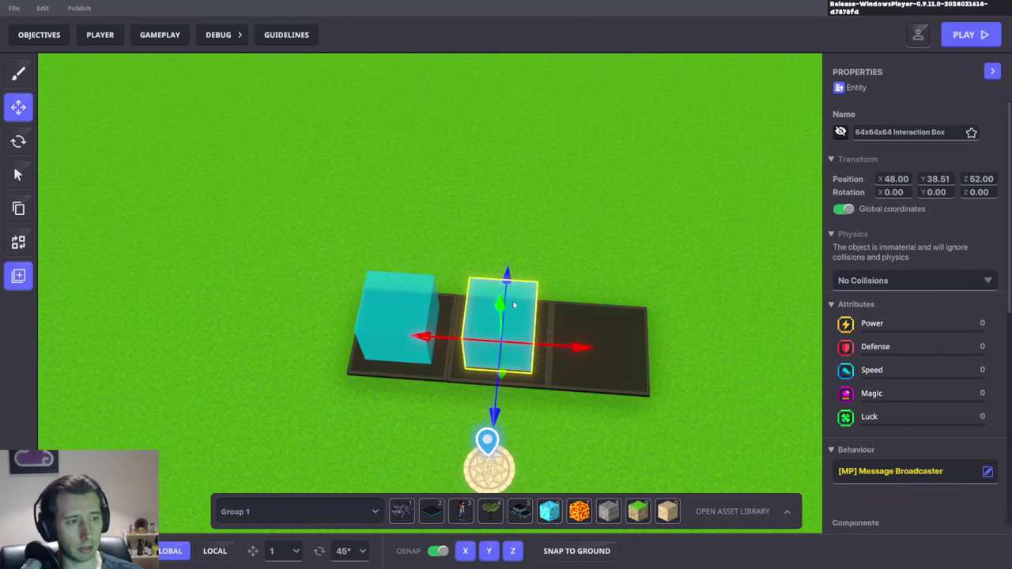
pyautogui.hotkey('ctrl', 'd')
pyautogui.moveTo(498, 407); pyautogui.dragTo(474, 405, button='middle')
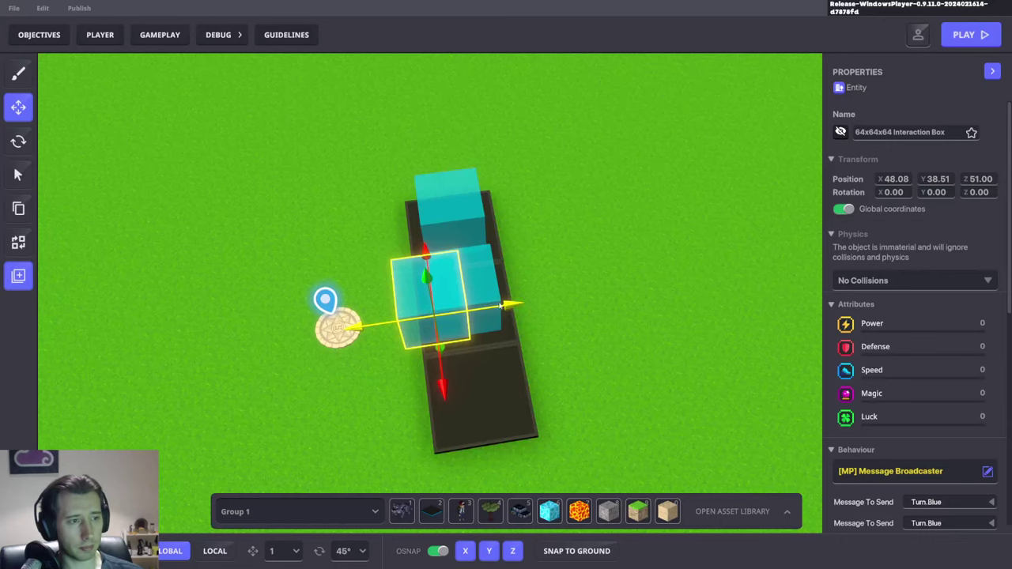
pyautogui.moveTo(500, 306); pyautogui.dragTo(536, 303)
pyautogui.moveTo(478, 370); pyautogui.dragTo(518, 457)
pyautogui.moveTo(531, 430); pyautogui.dragTo(725, 314, button='right')
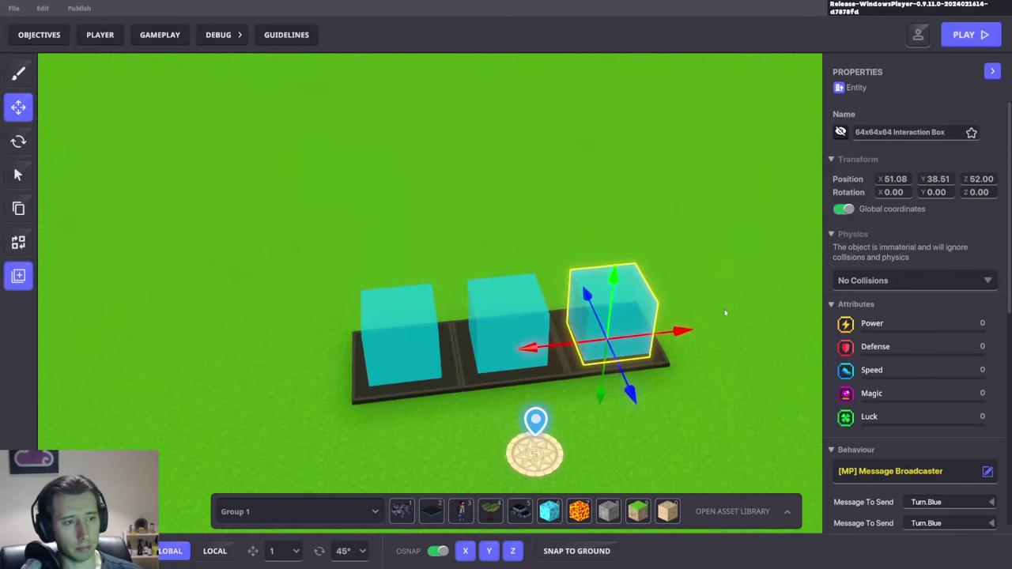
# Playtest the level by walking the avatar across all three tiles with their interaction boxes, and return to the editor.
pyautogui.moveTo(687, 330); pyautogui.dragTo(684, 330)
pyautogui.hotkey('ctrl', 'p')
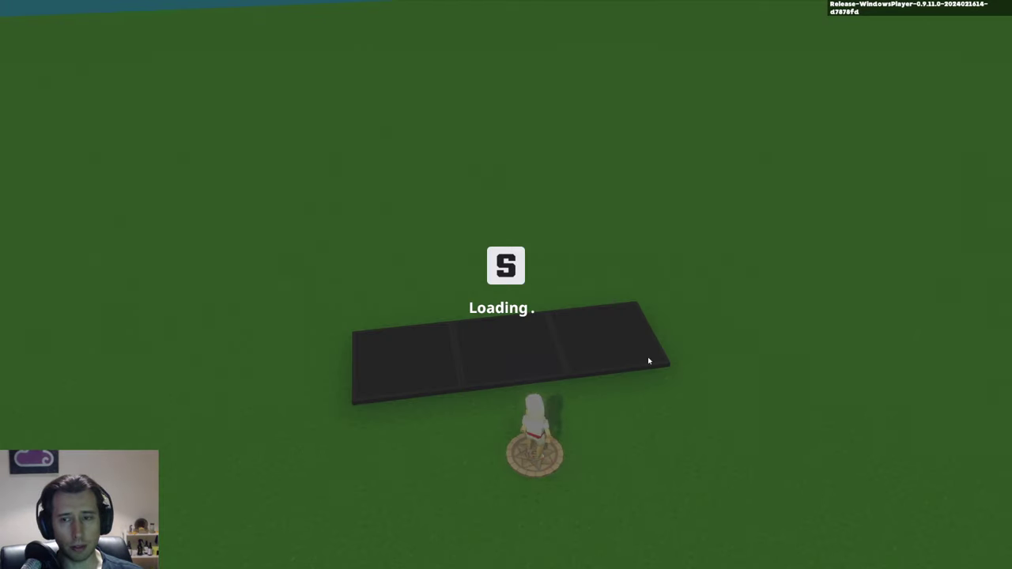
pyautogui.press('w')
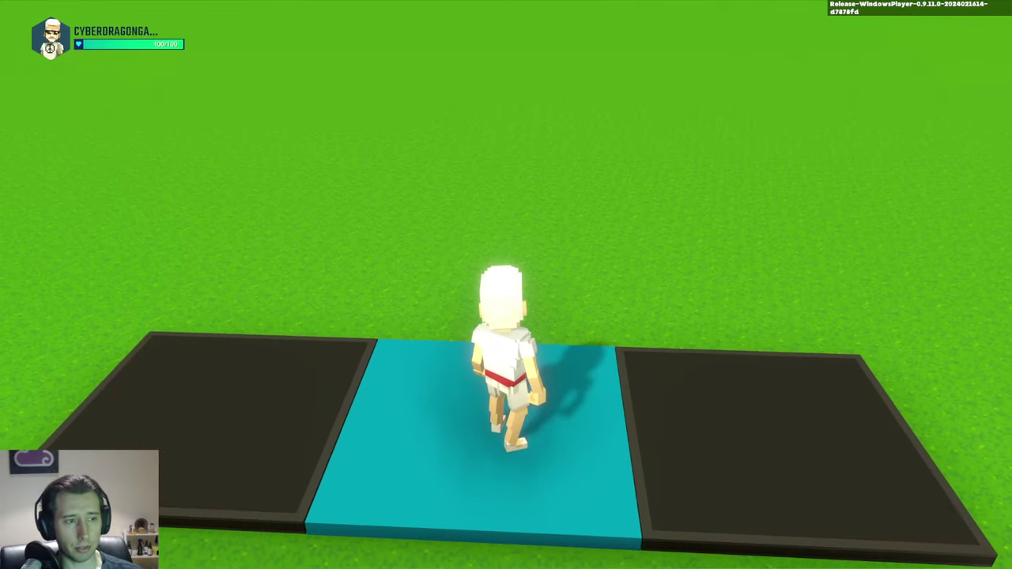
pyautogui.press('d')
pyautogui.press('a')
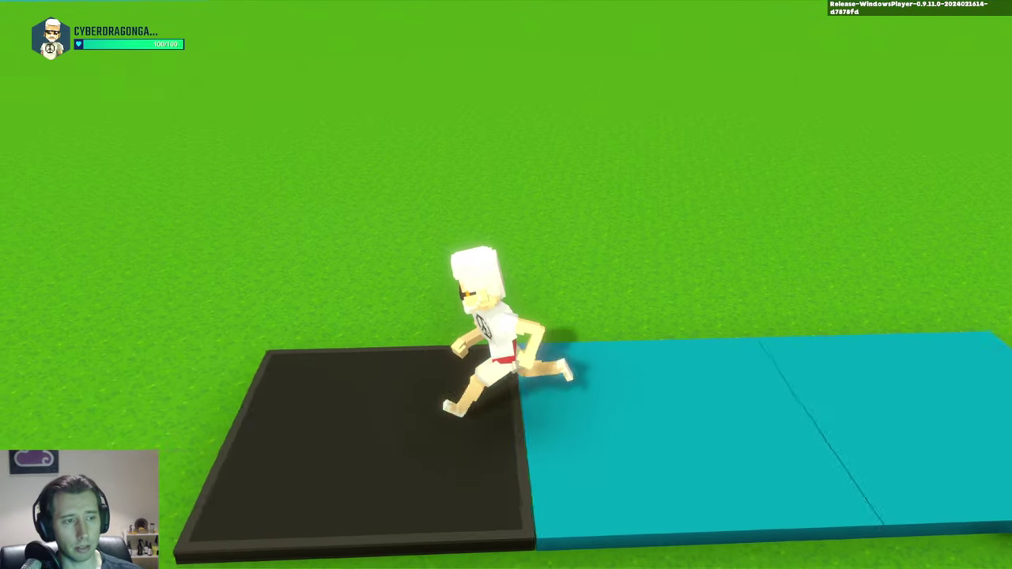
pyautogui.press('d')
pyautogui.press('w')
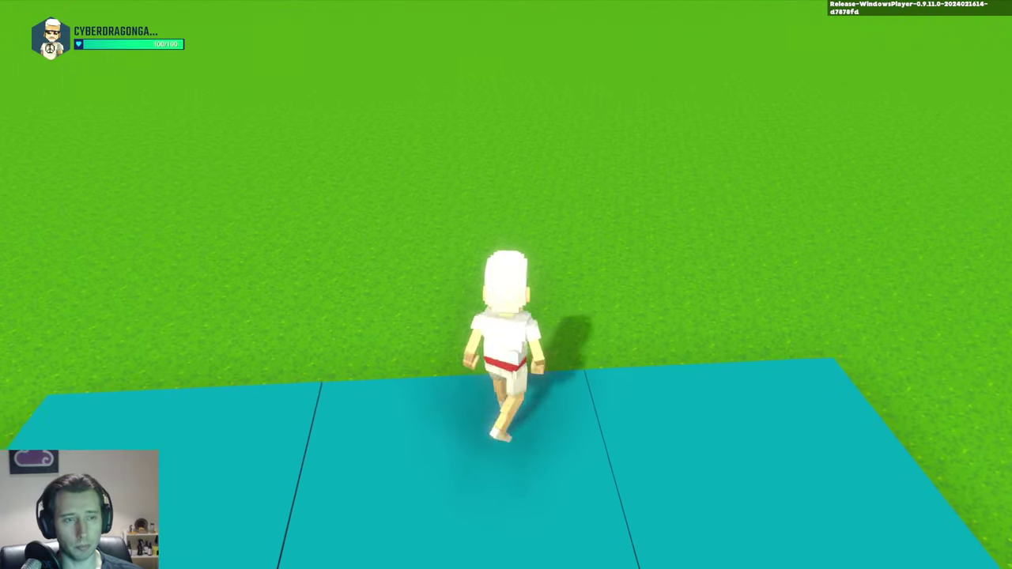
pyautogui.press('d')
pyautogui.press('s')
pyautogui.hotkey('ctrl', 'p')
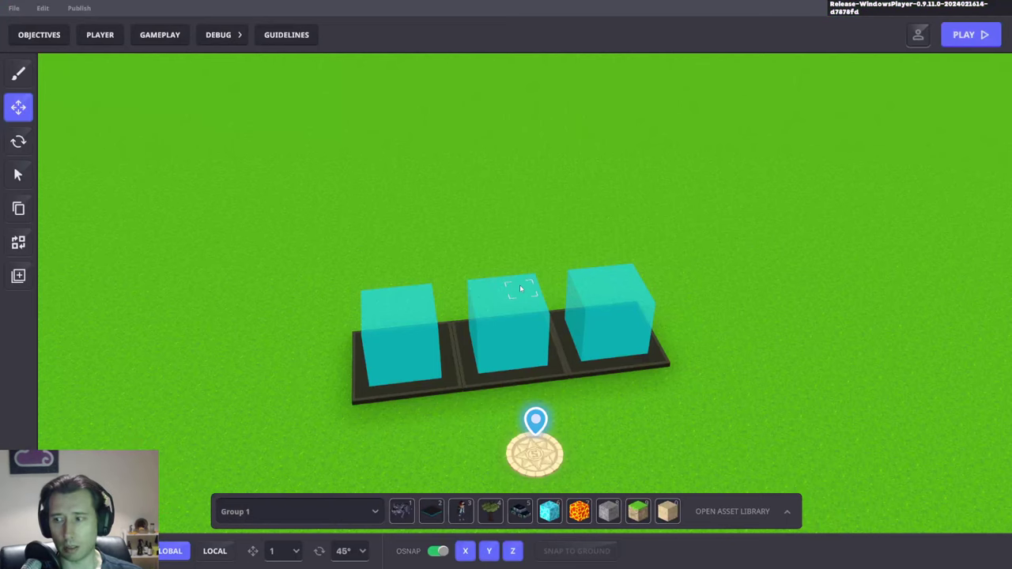
# Examine the middle tile's Red, Yellow and Green animation elements and its Toggle component messages.
pyautogui.click(549, 377)
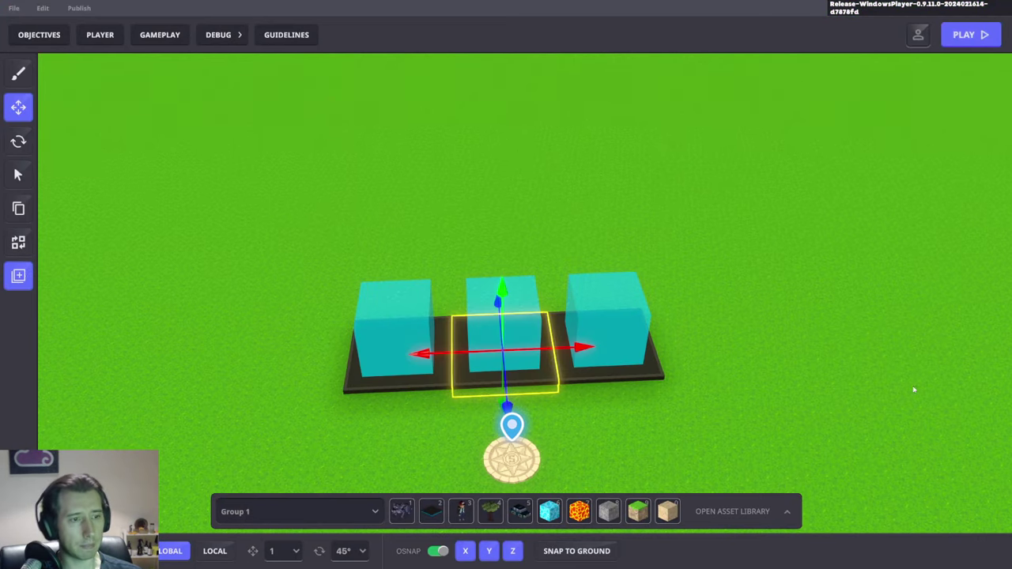
pyautogui.scroll(-10, 932, 393)
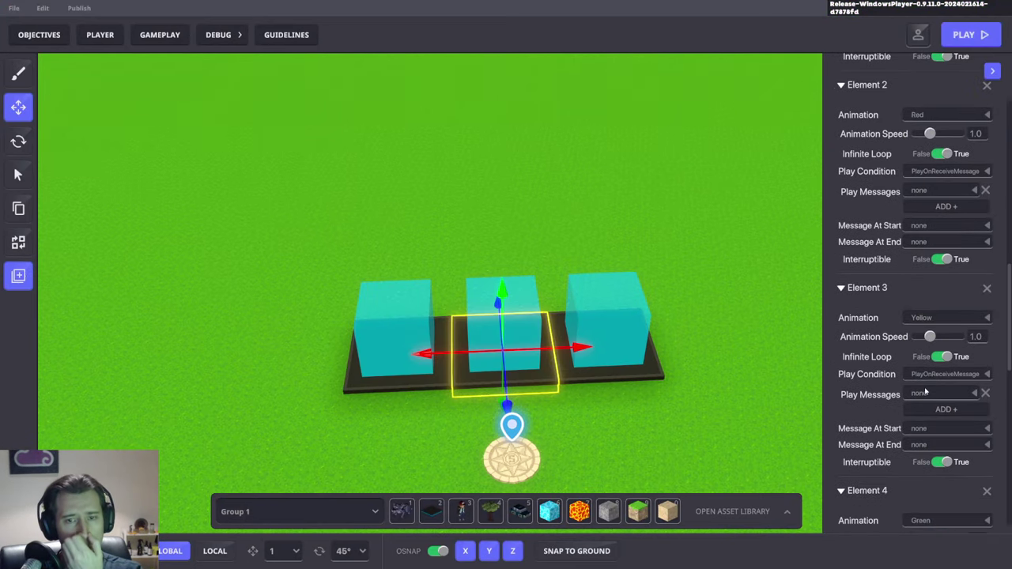
pyautogui.scroll(-8, 925, 393)
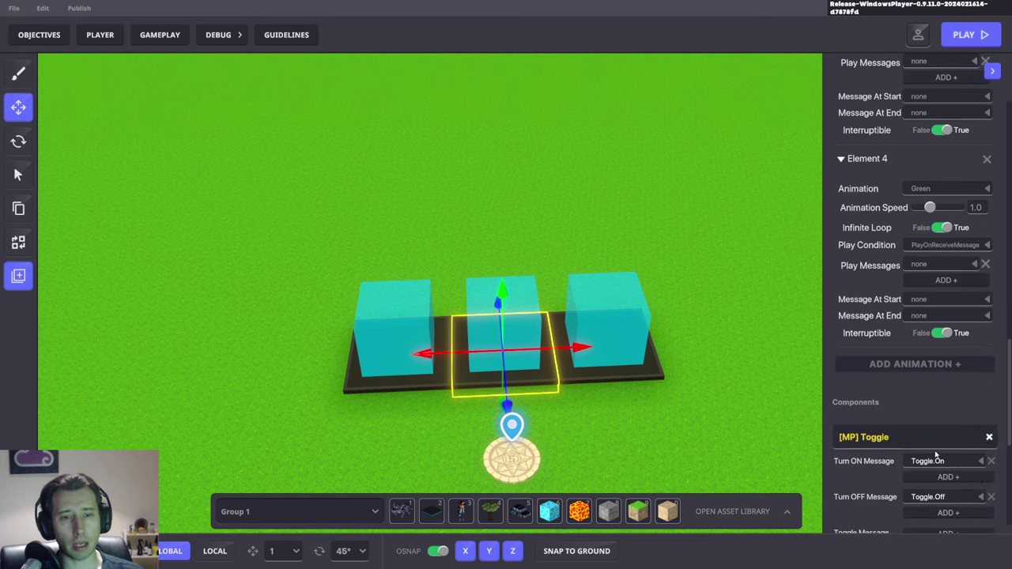
pyautogui.scroll(10, 950, 464)
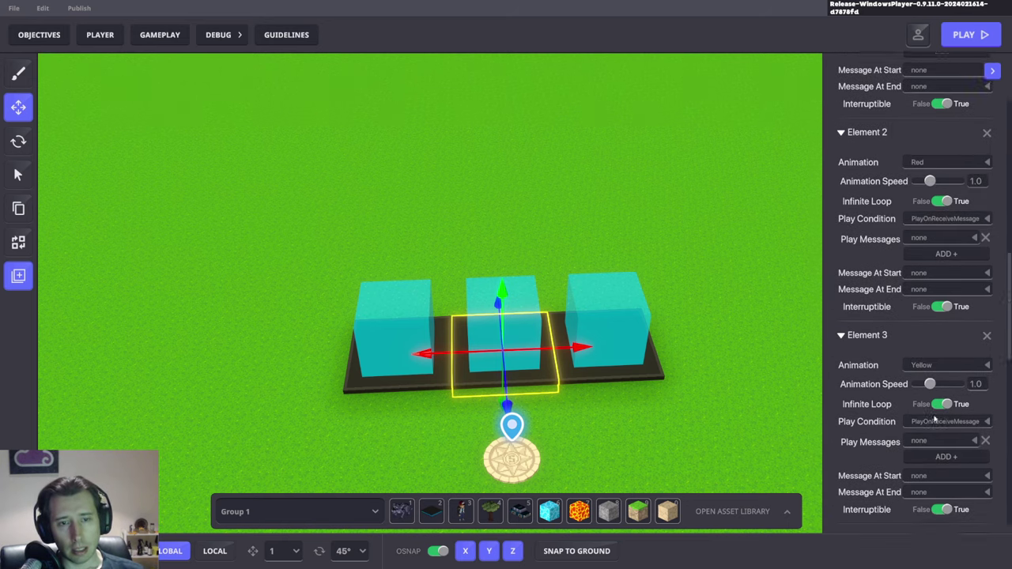
pyautogui.scroll(-5, 906, 349)
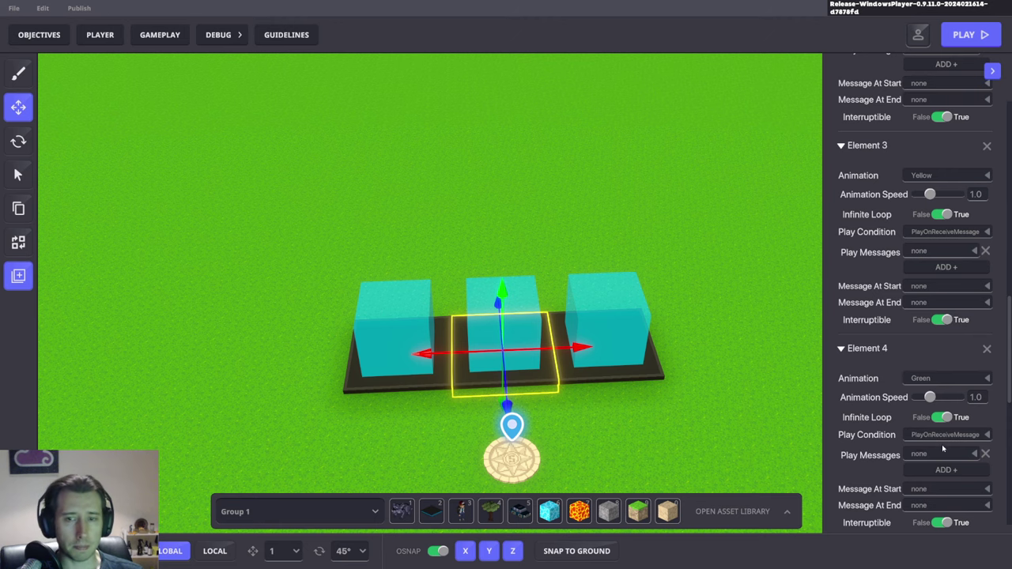
pyautogui.scroll(2, 706, 413)
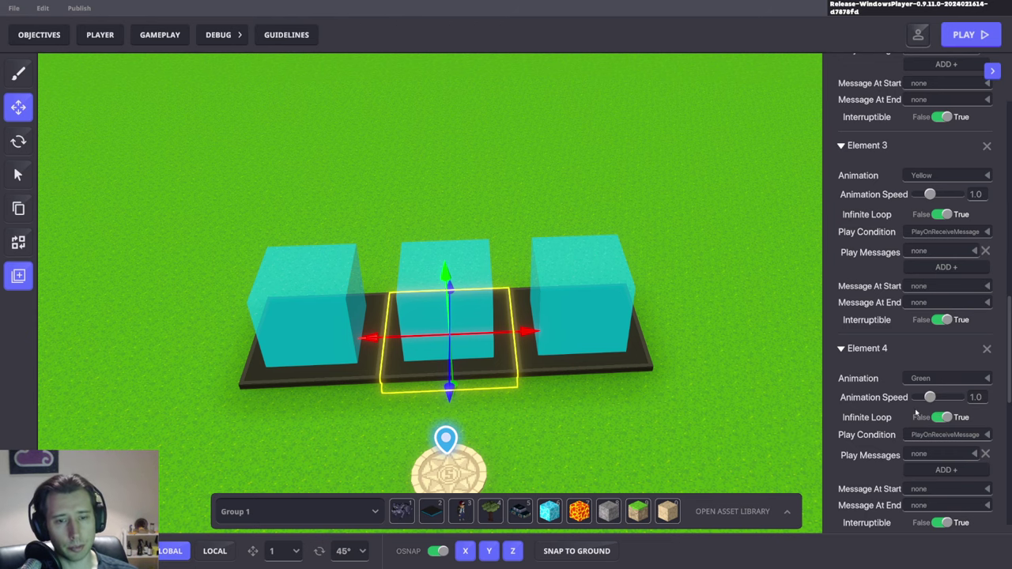
pyautogui.scroll(2, 567, 291)
# In the middle interaction box's logic, set the Message Broadcaster to send a new message named Change.Colour.
pyautogui.click(449, 255)
pyautogui.scroll(3, 911, 367)
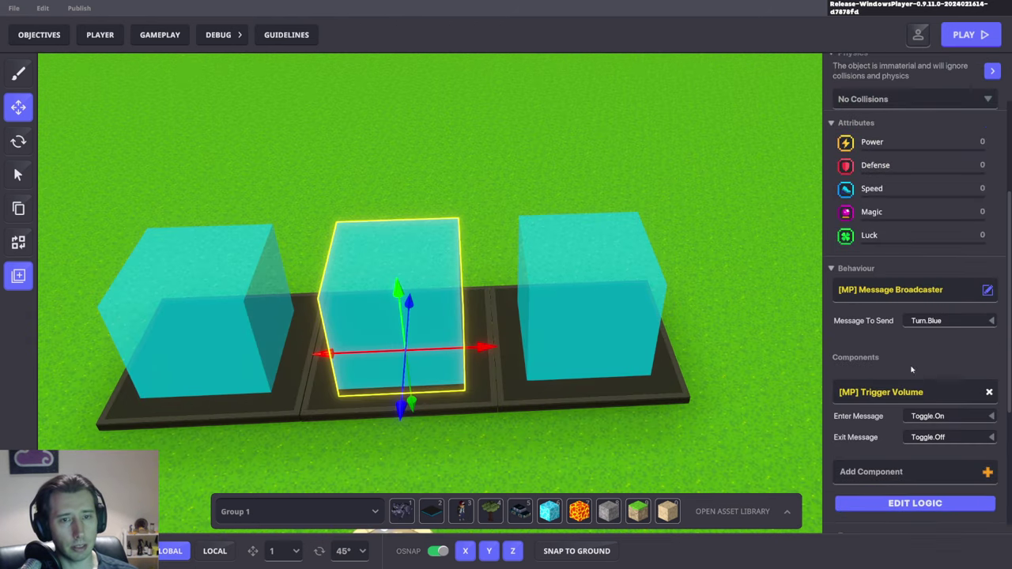
pyautogui.scroll(-3, 911, 369)
pyautogui.click(914, 364)
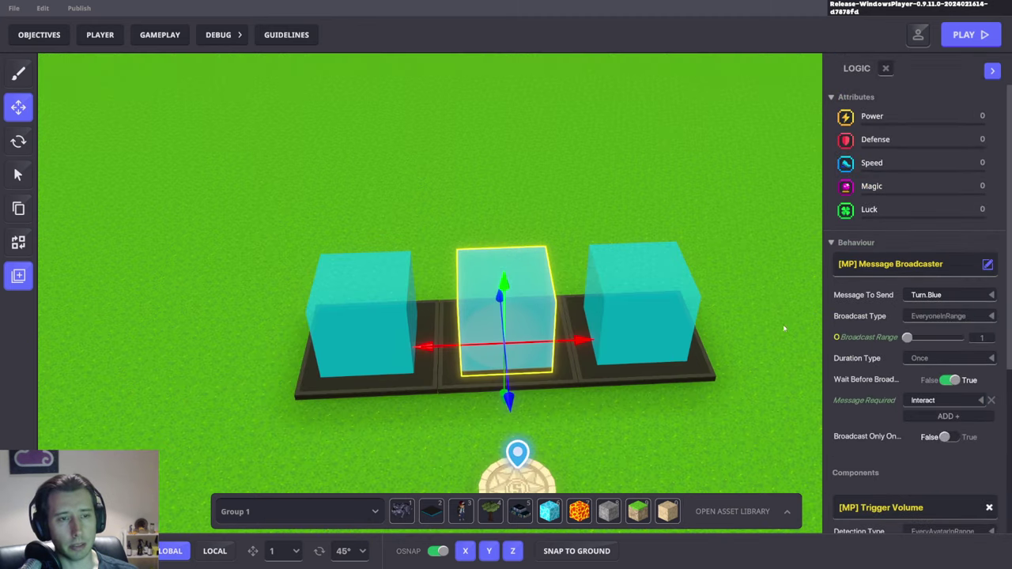
pyautogui.click(933, 295)
pyautogui.write('Change')
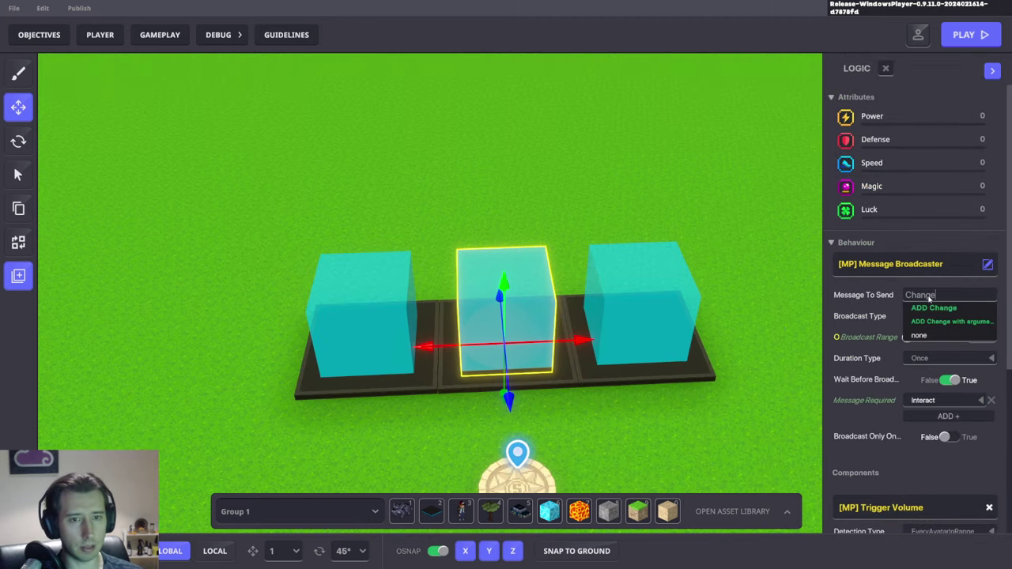
pyautogui.write('.Colour')
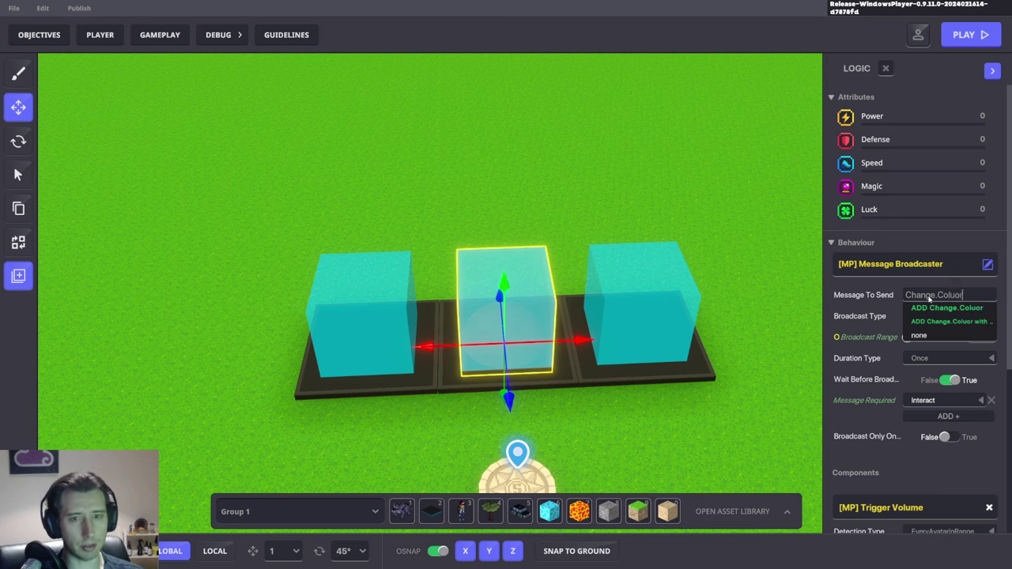
pyautogui.press('BackSpace')
pyautogui.press('BackSpace')
pyautogui.press('BackSpace')
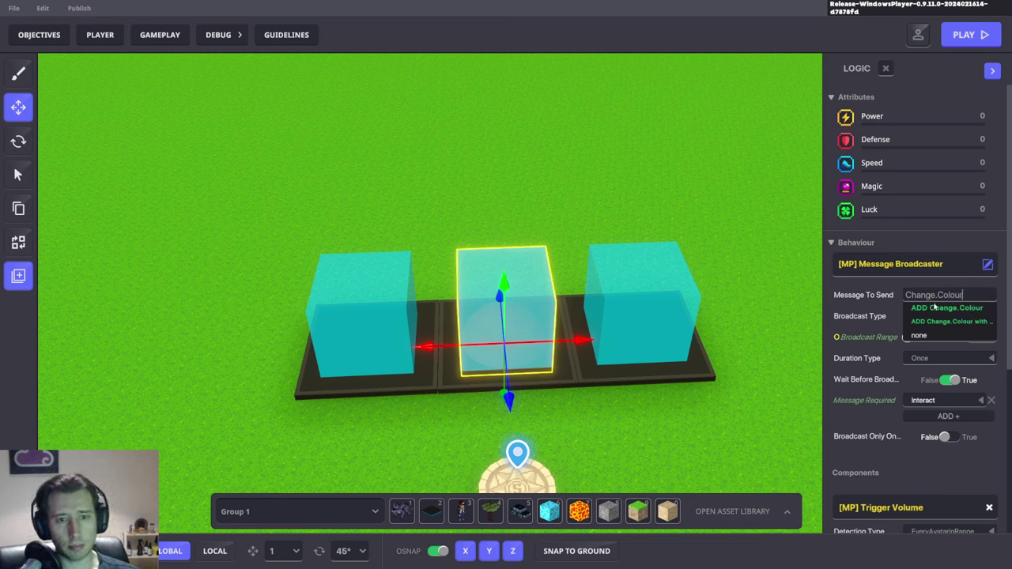
pyautogui.click(931, 309)
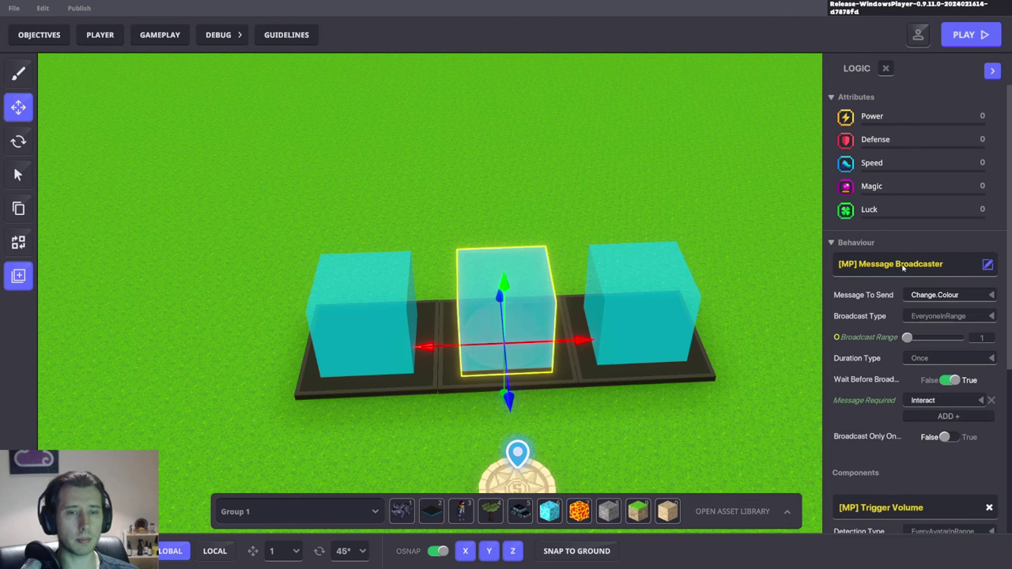
# Set the Broadcast Type of the middle interaction box's Message Broadcaster to All.
pyautogui.click(935, 316)
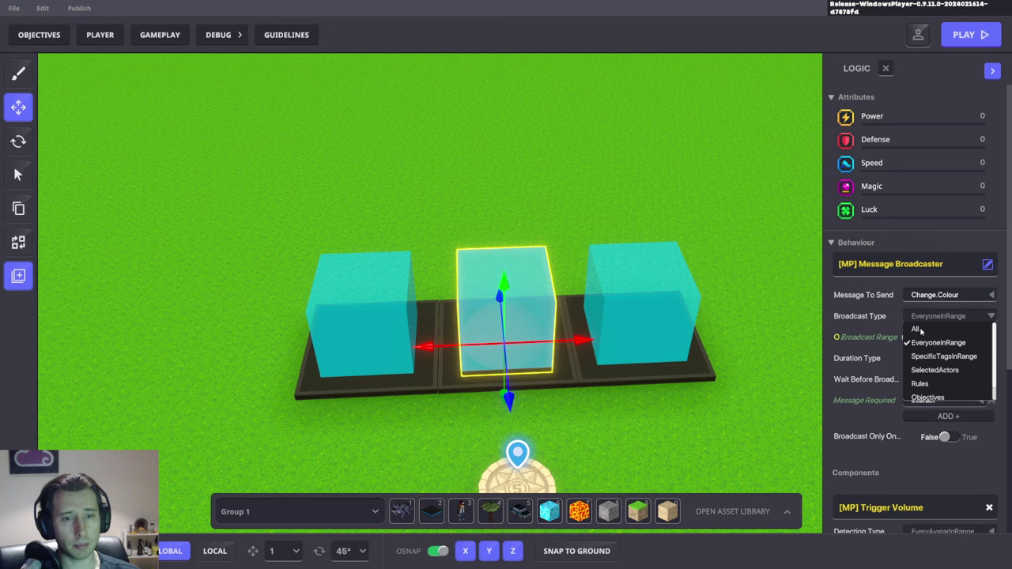
pyautogui.click(917, 329)
pyautogui.scroll(-3, 756, 325)
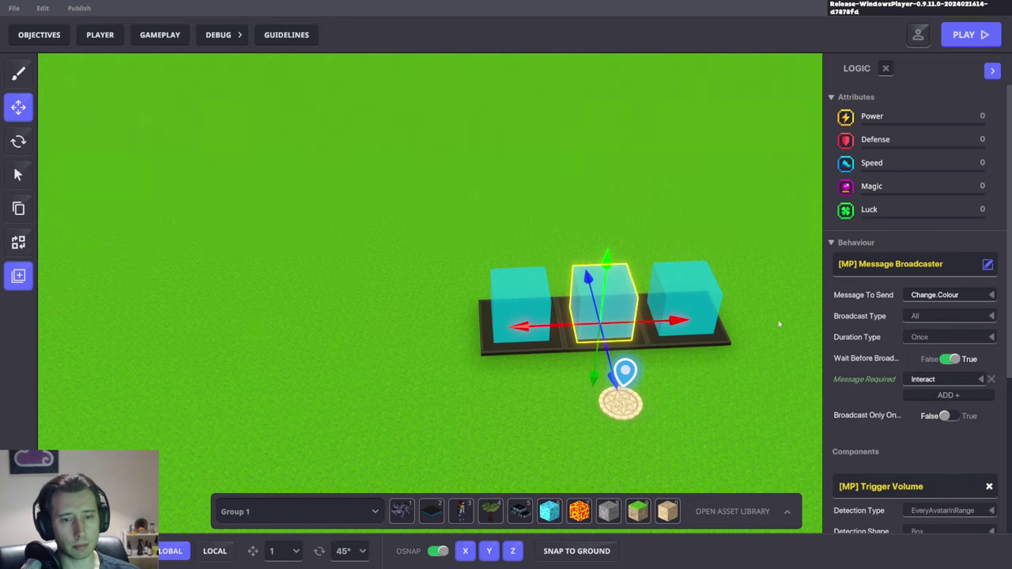
pyautogui.scroll(4, 680, 352)
pyautogui.moveTo(681, 361); pyautogui.dragTo(621, 375, button='middle')
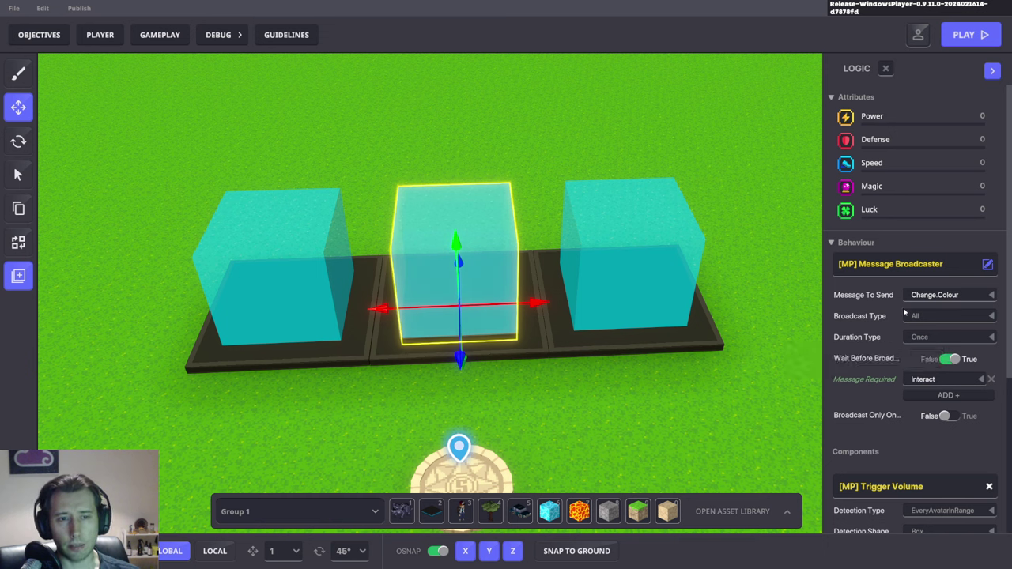
pyautogui.click(941, 296)
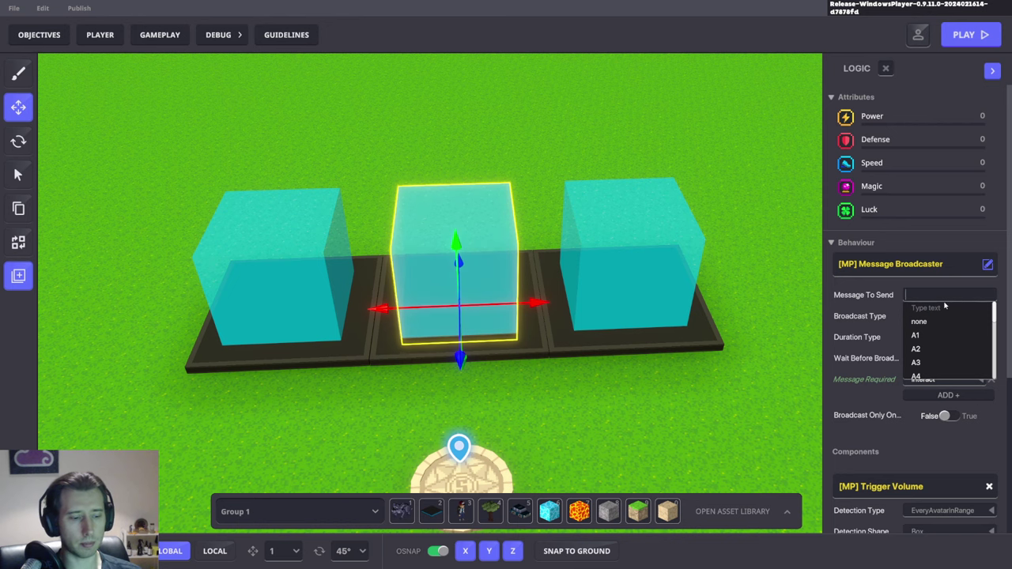
pyautogui.click(953, 296)
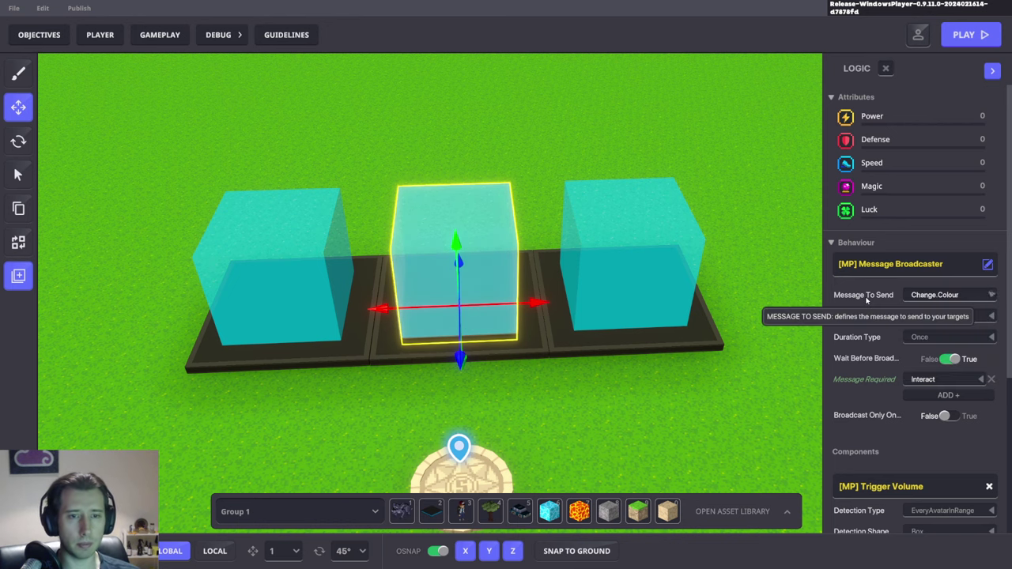
# Save the changes to the project with the middle interaction box still selected.
pyautogui.moveTo(742, 241); pyautogui.dragTo(729, 258, button='right')
pyautogui.press('s')
pyautogui.hotkey('ctrl', 's')
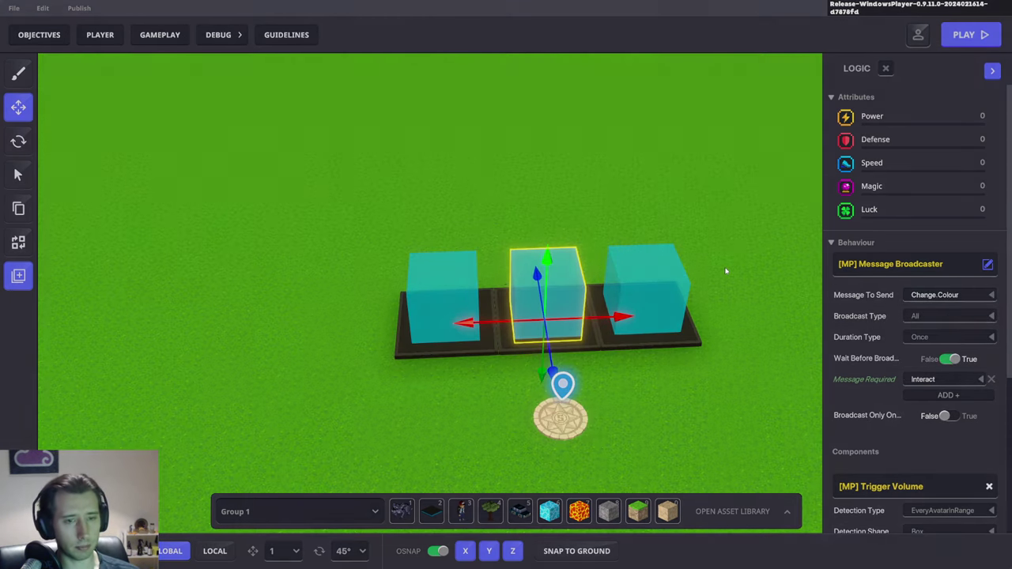
pyautogui.click(586, 309)
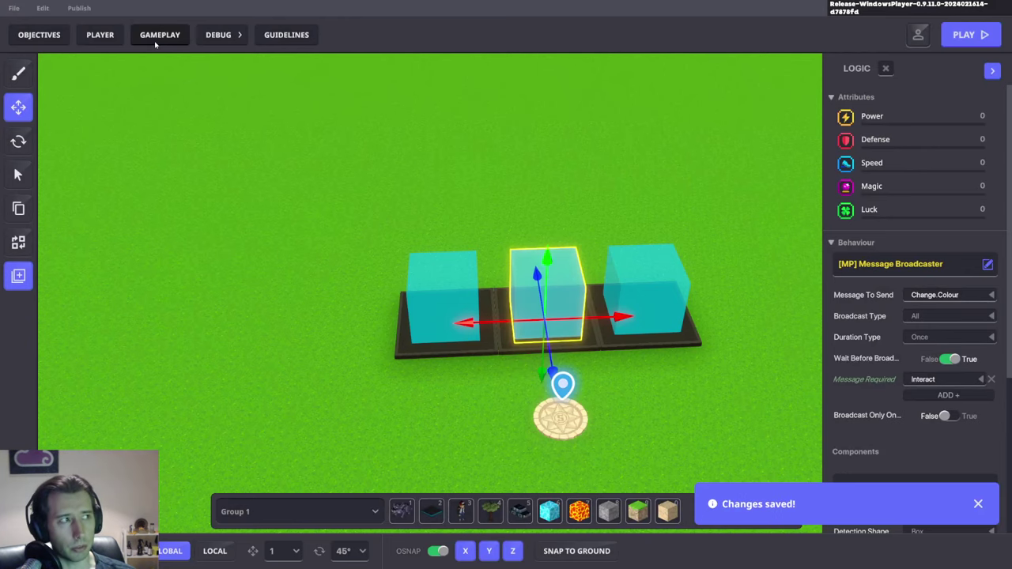
# Create a global number variable named Colour Number in the game rules, shown at the start of the game with a HUD name.
pyautogui.click(158, 36)
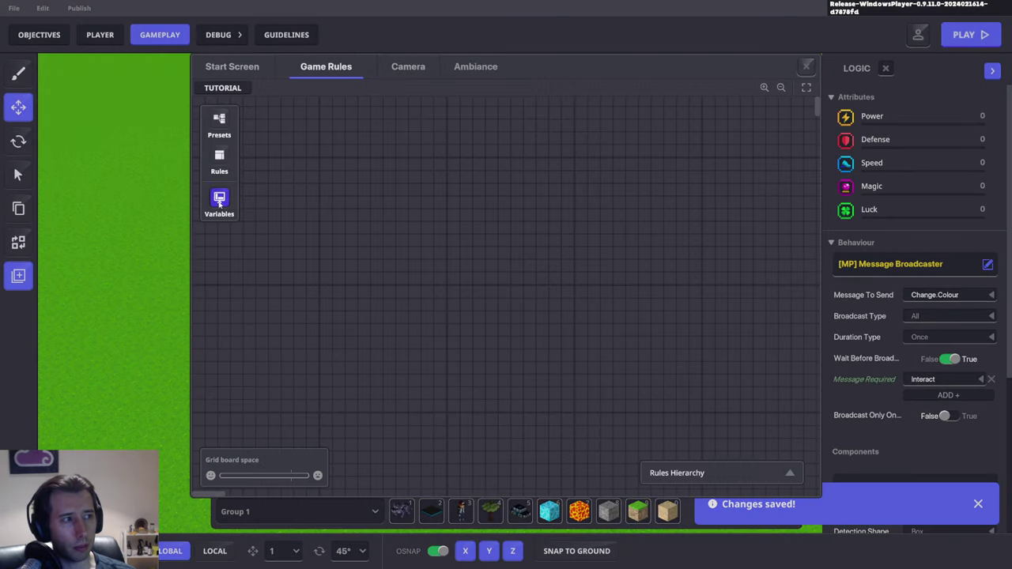
pyautogui.click(220, 199)
pyautogui.click(378, 471)
pyautogui.click(343, 446)
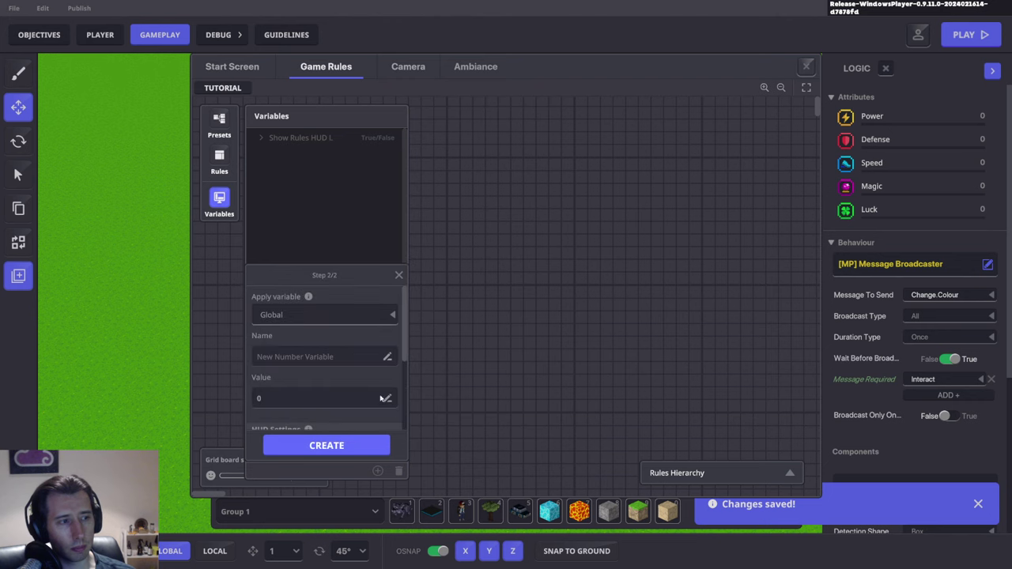
pyautogui.click(303, 357)
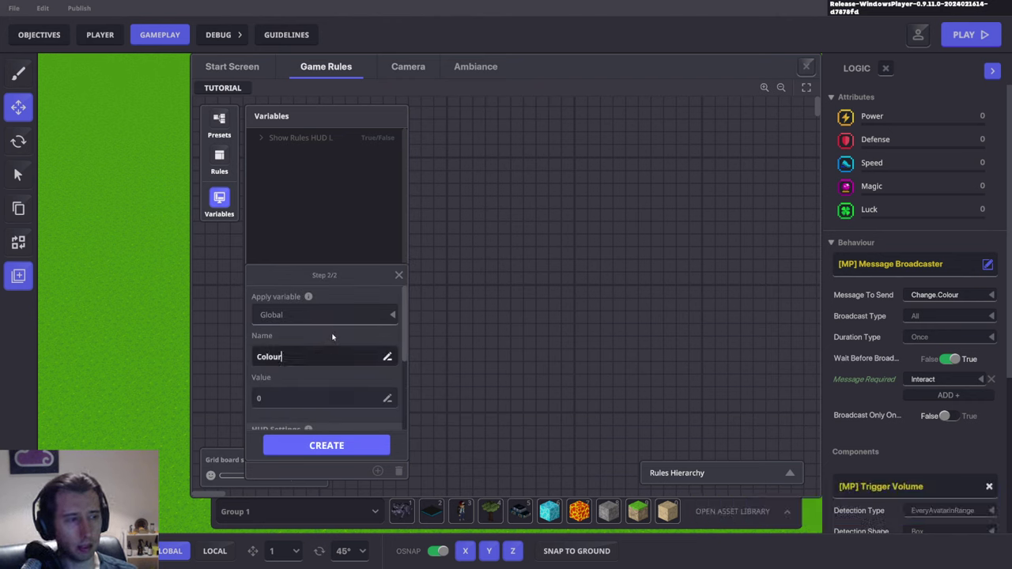
pyautogui.scroll(-3, 300, 348)
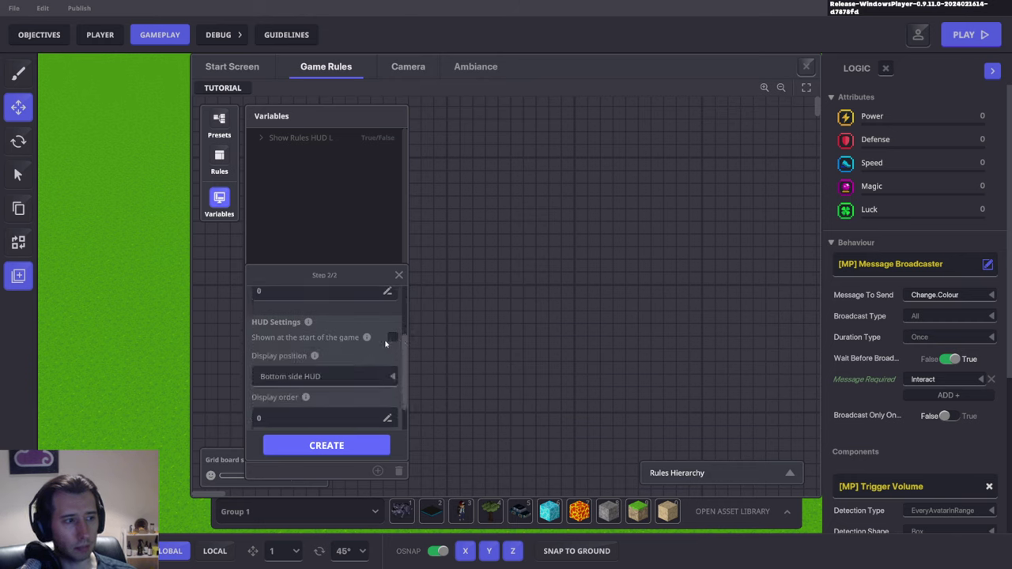
pyautogui.scroll(-2, 358, 355)
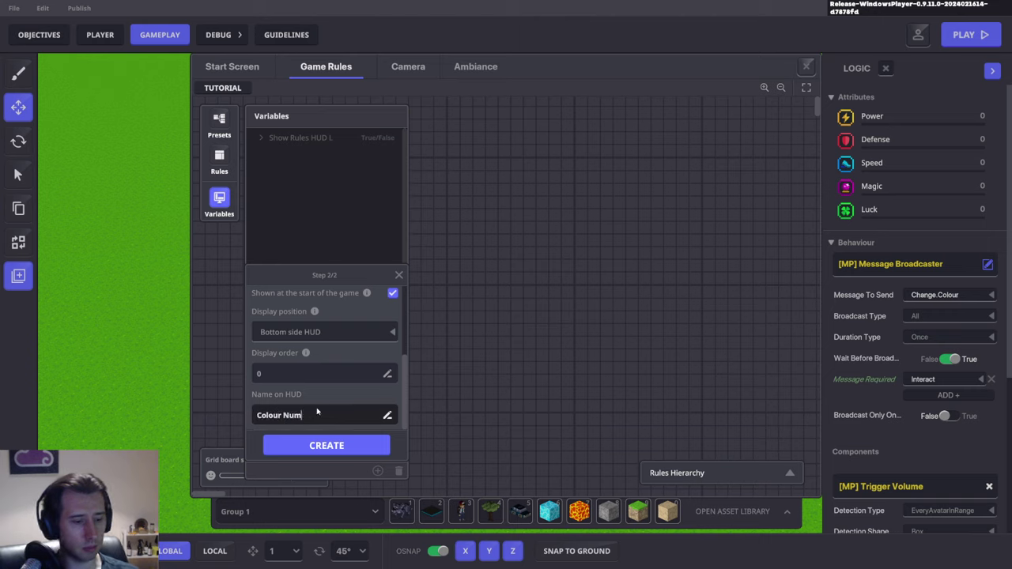
pyautogui.click(336, 444)
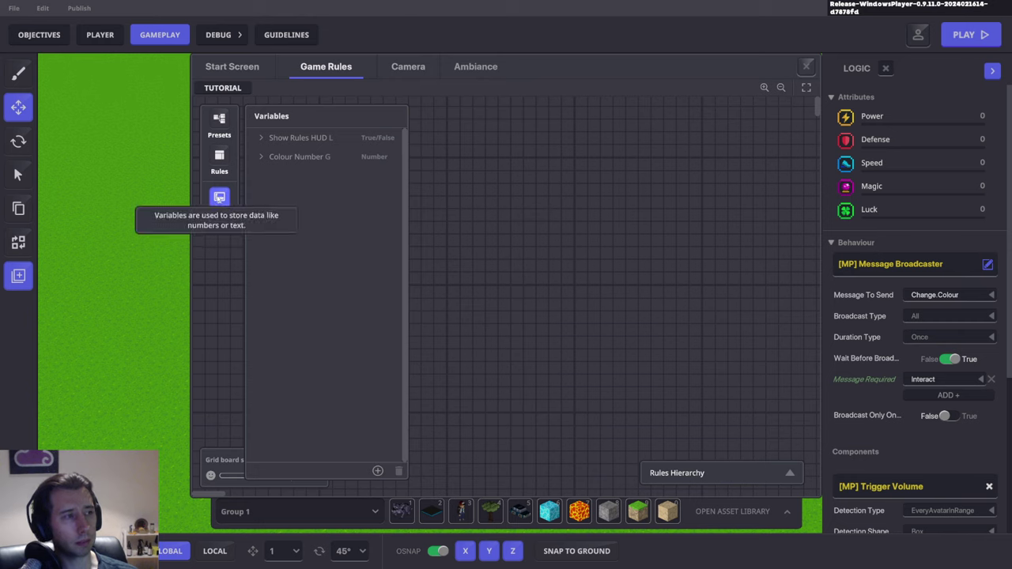
# Add an Add/Subtract number rule to the game rules board and set its required message to Change.Colour.
pyautogui.click(219, 160)
pyautogui.click(307, 139)
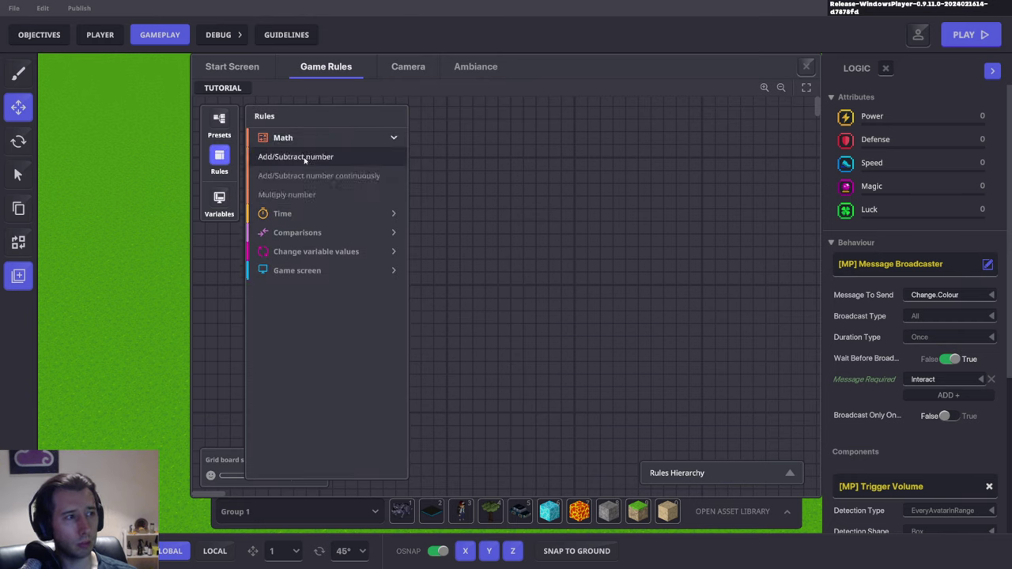
pyautogui.click(283, 156)
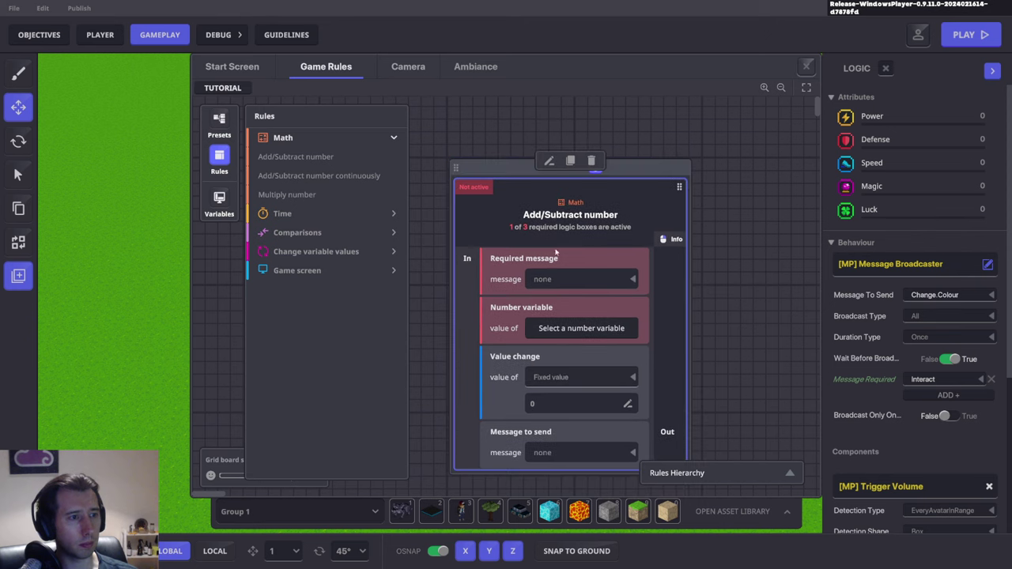
pyautogui.click(565, 278)
pyautogui.write('Change')
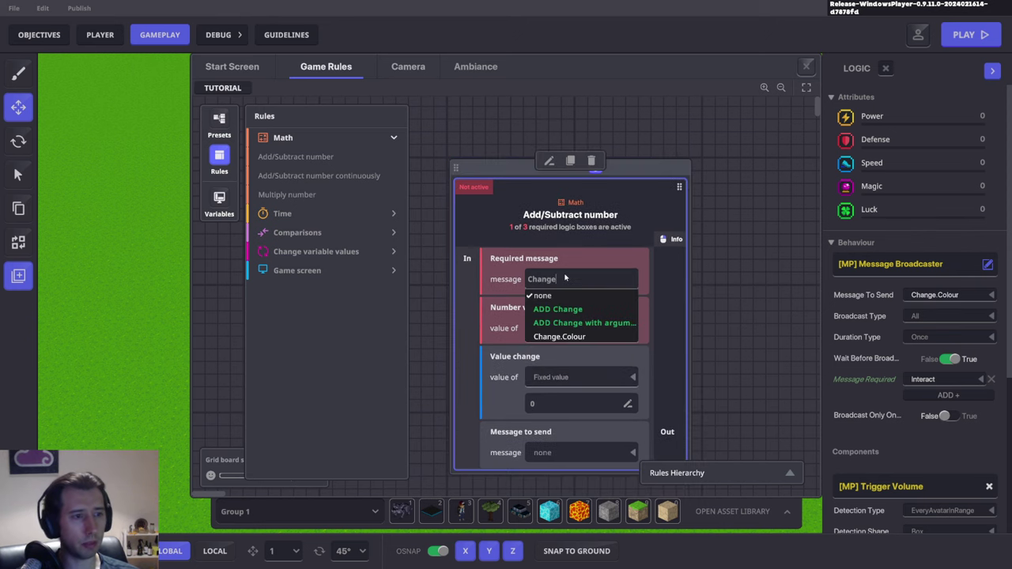
pyautogui.click(571, 336)
# Complete the Add/Subtract number rule with required message Change.Colour, number variable Colour Number and a fixed value change of 1.
pyautogui.click(577, 333)
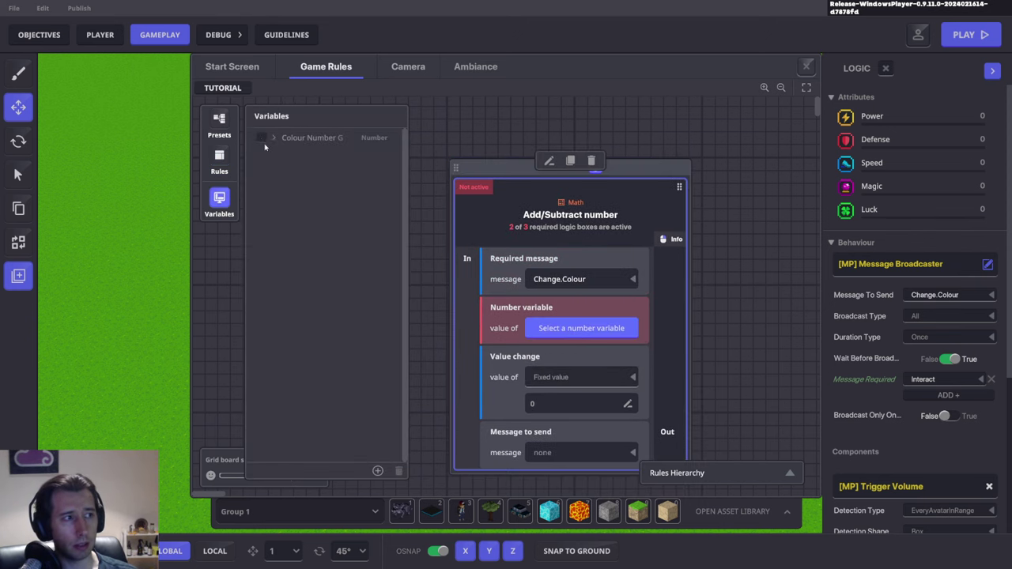
pyautogui.click(309, 138)
pyautogui.scroll(-1, 570, 317)
pyautogui.click(558, 342)
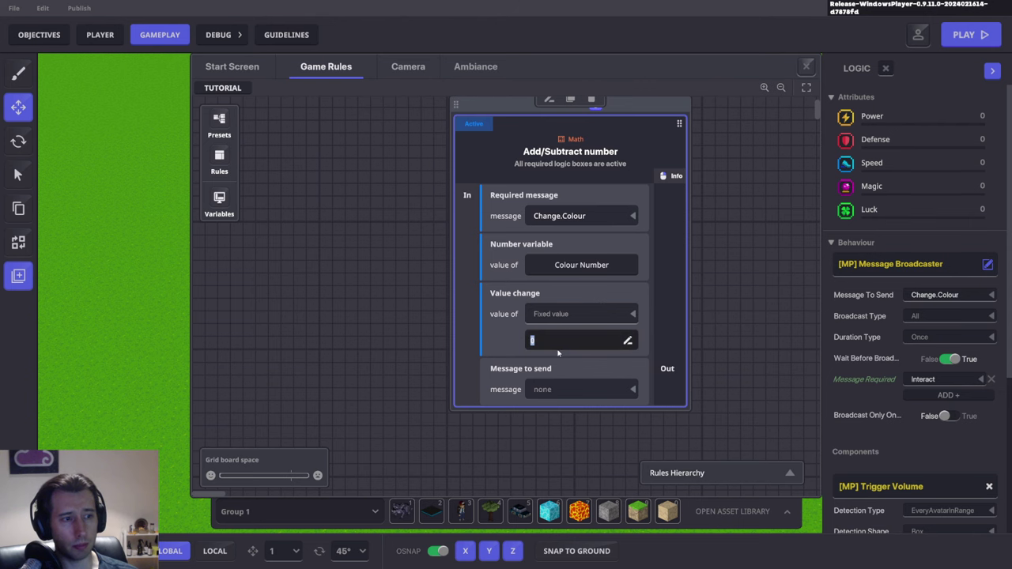
pyautogui.click(650, 308)
pyautogui.moveTo(736, 181); pyautogui.dragTo(652, 226)
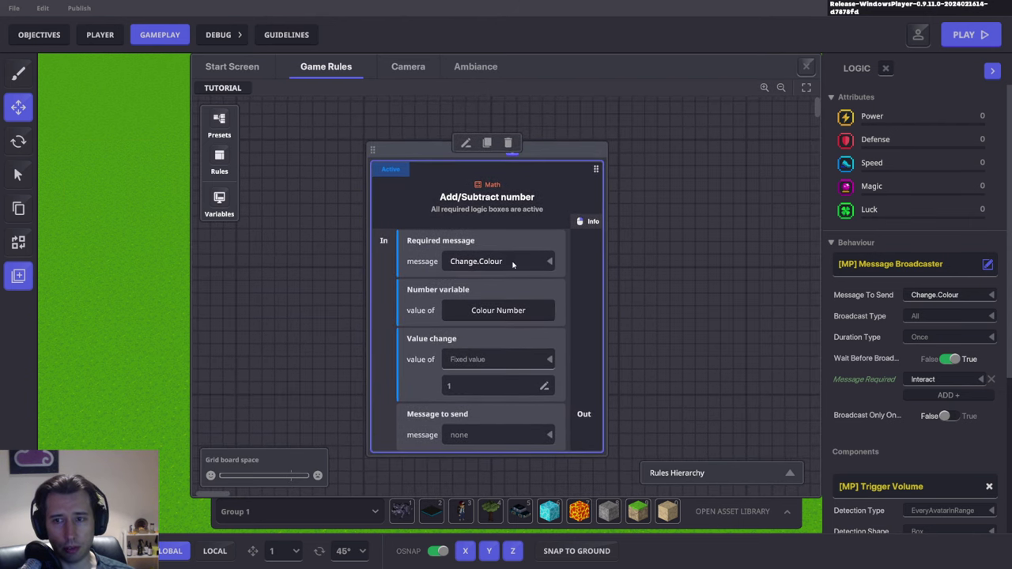
pyautogui.scroll(-1, 507, 269)
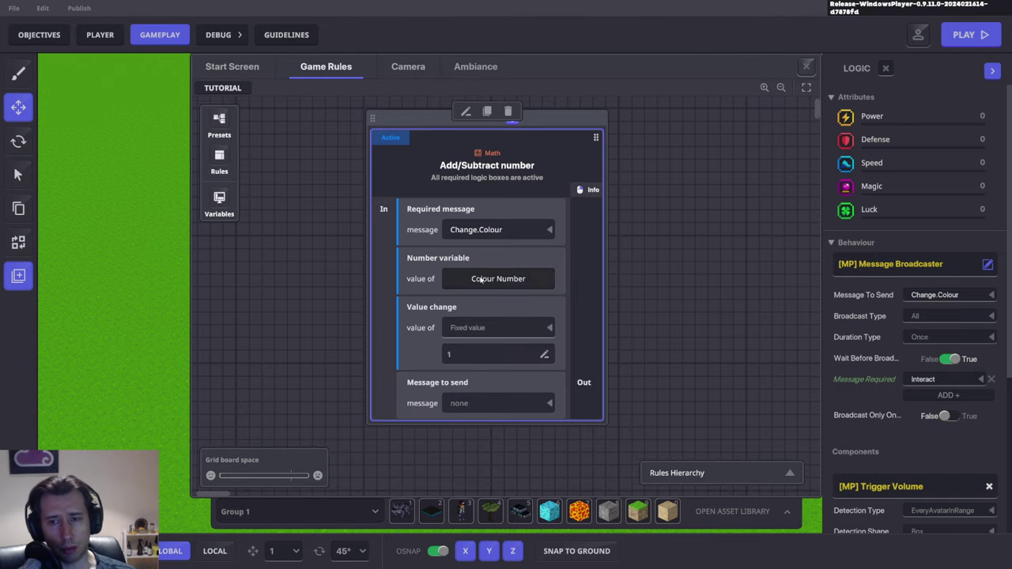
# Add a Display variable on HUD rule in its own ruleset and arrange it above the Add/Subtract number ruleset.
pyautogui.click(219, 161)
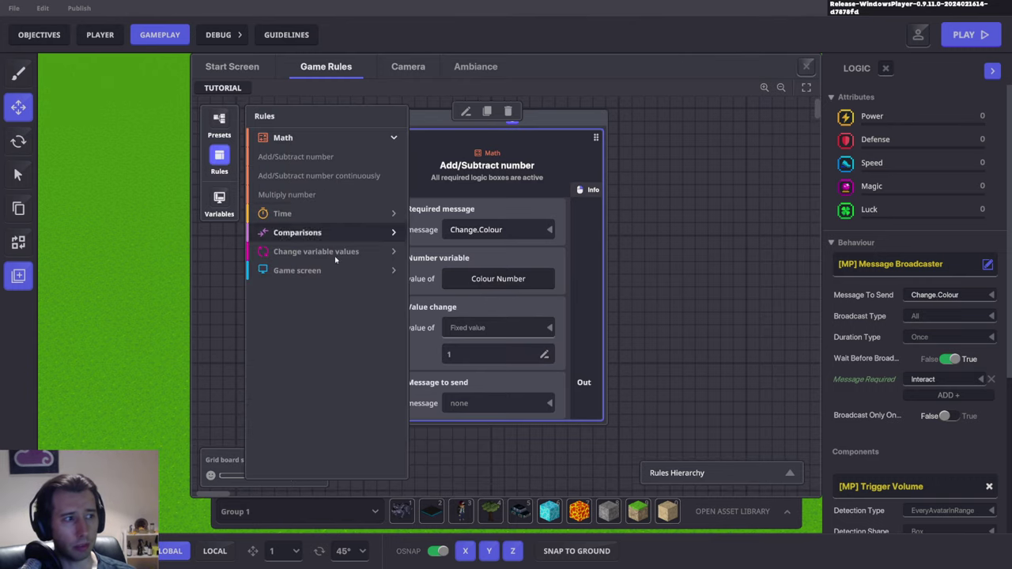
pyautogui.click(322, 271)
pyautogui.click(304, 309)
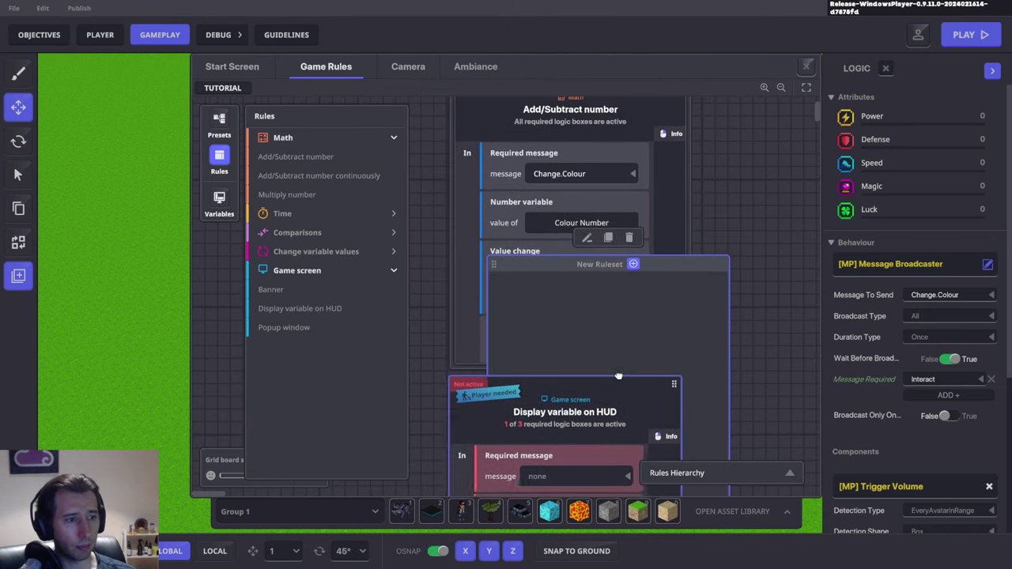
pyautogui.moveTo(728, 205); pyautogui.dragTo(702, 297)
pyautogui.moveTo(538, 360); pyautogui.dragTo(592, 127)
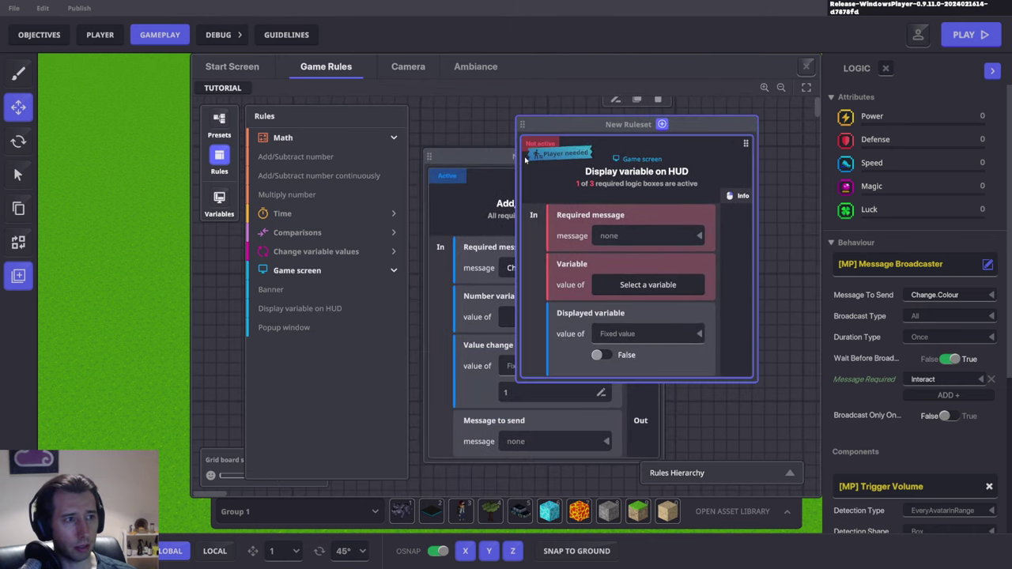
pyautogui.moveTo(477, 160); pyautogui.dragTo(565, 391)
# Set the Display variable on HUD rule to require message HUD, use the Colour Number variable and display it as True.
pyautogui.click(620, 239)
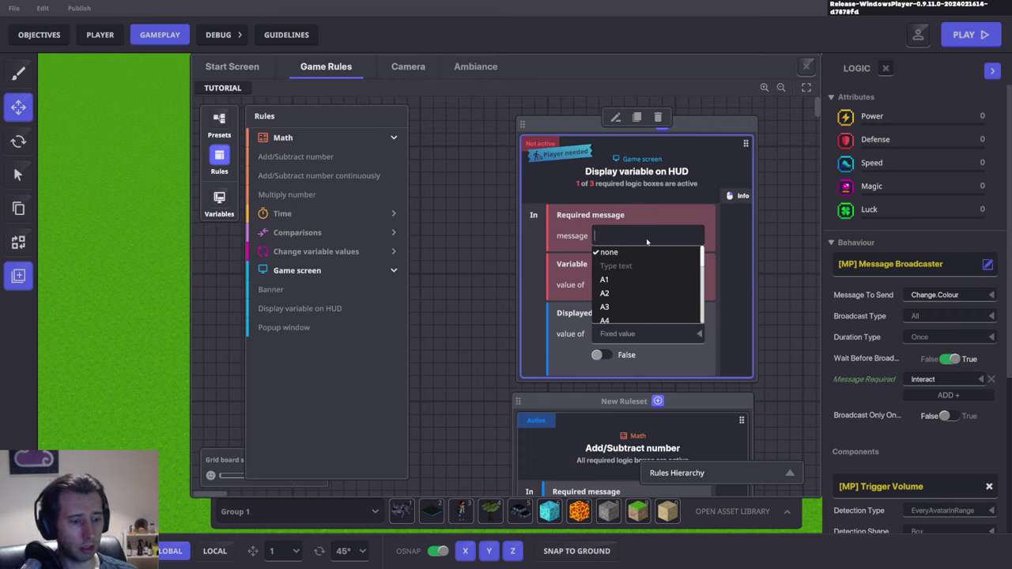
pyautogui.write('HUD')
pyautogui.click(620, 266)
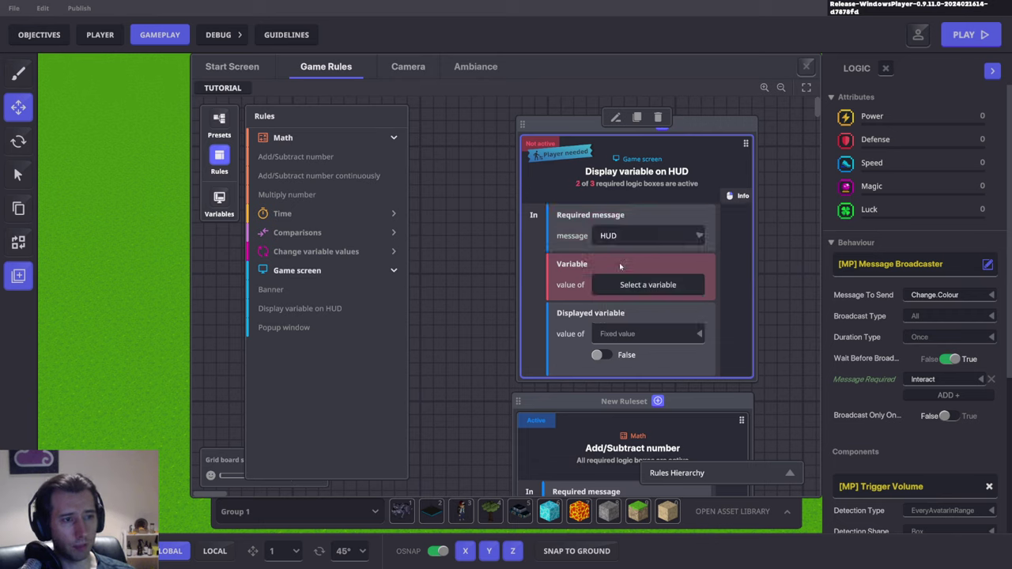
pyautogui.click(629, 284)
pyautogui.click(267, 156)
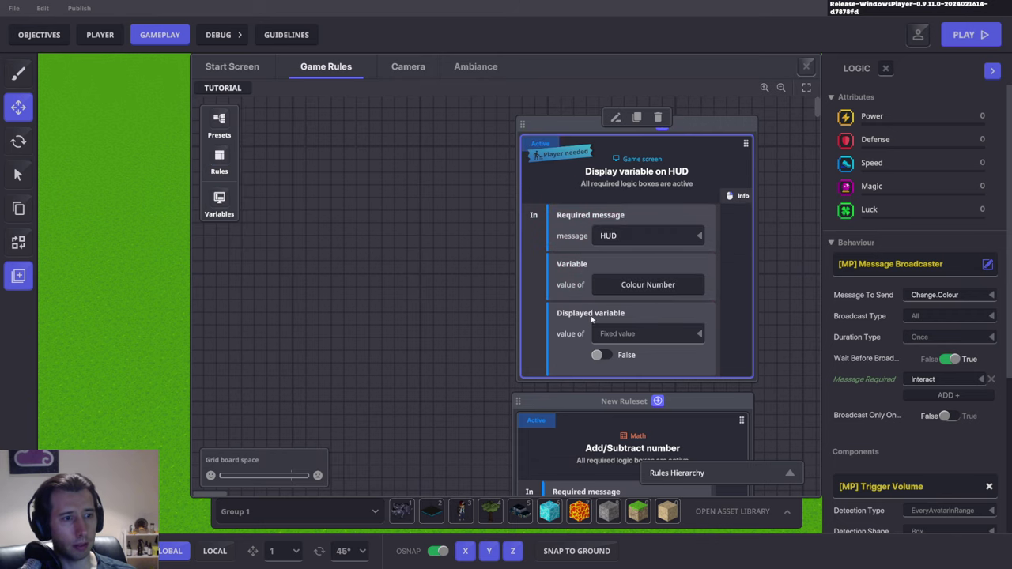
pyautogui.click(601, 355)
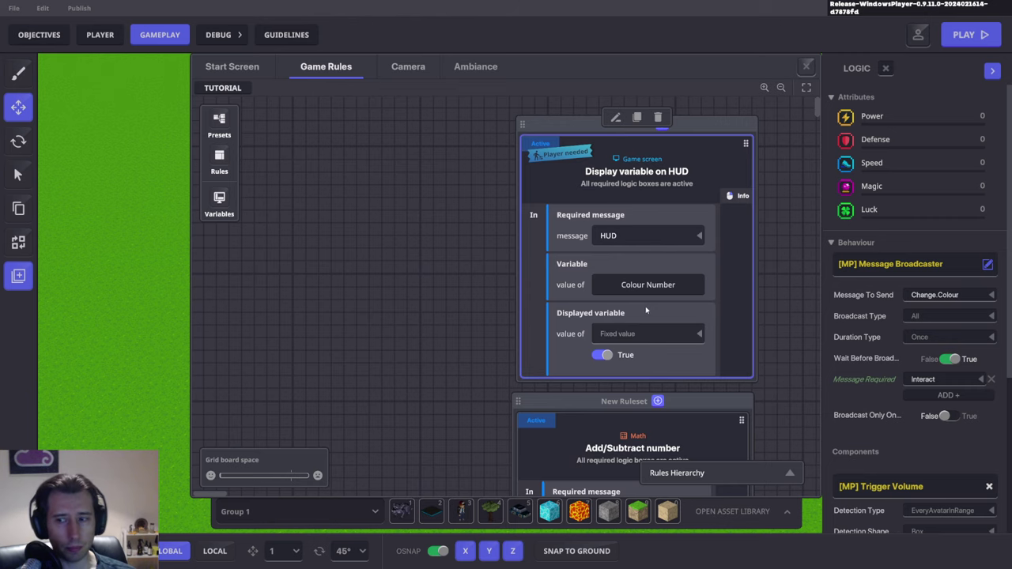
# Add the new message Compare.Number as the message to send of the Add/Subtract number rule.
pyautogui.moveTo(646, 365)
pyautogui.mouseDown(button='middle')
pyautogui.moveTo(628, 298)
pyautogui.moveTo(598, 261)
pyautogui.mouseUp(button='middle')
pyautogui.moveTo(647, 301); pyautogui.dragTo(589, 226, button='middle')
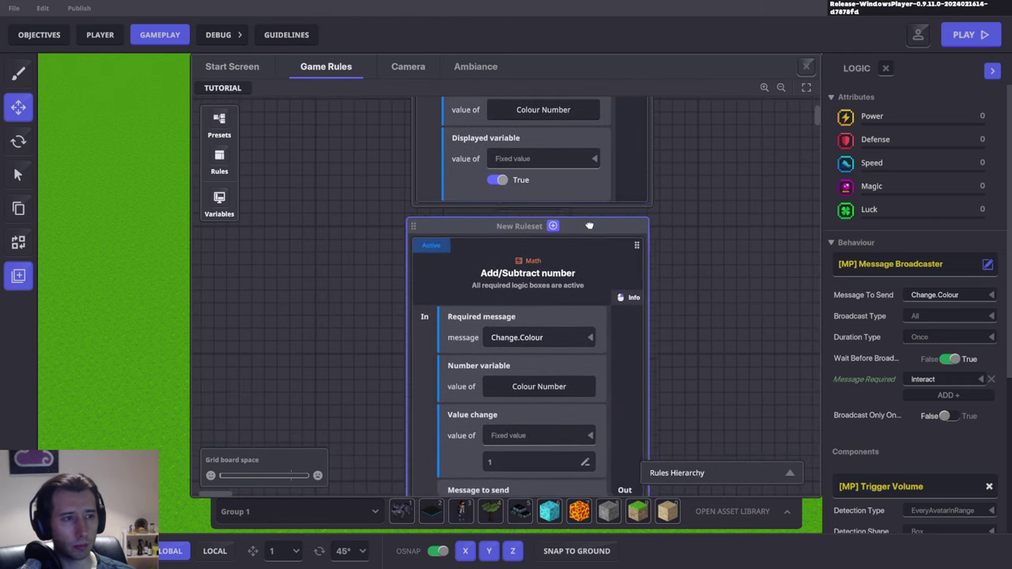
pyautogui.moveTo(589, 226); pyautogui.dragTo(595, 221)
pyautogui.moveTo(694, 280); pyautogui.dragTo(639, 182)
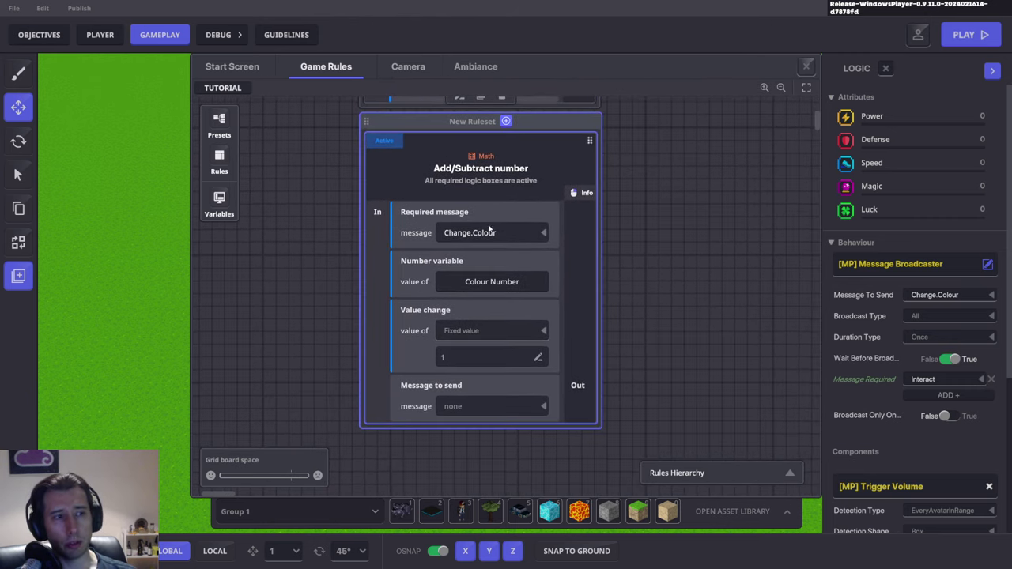
pyautogui.click(489, 407)
pyautogui.write('Compare.Number')
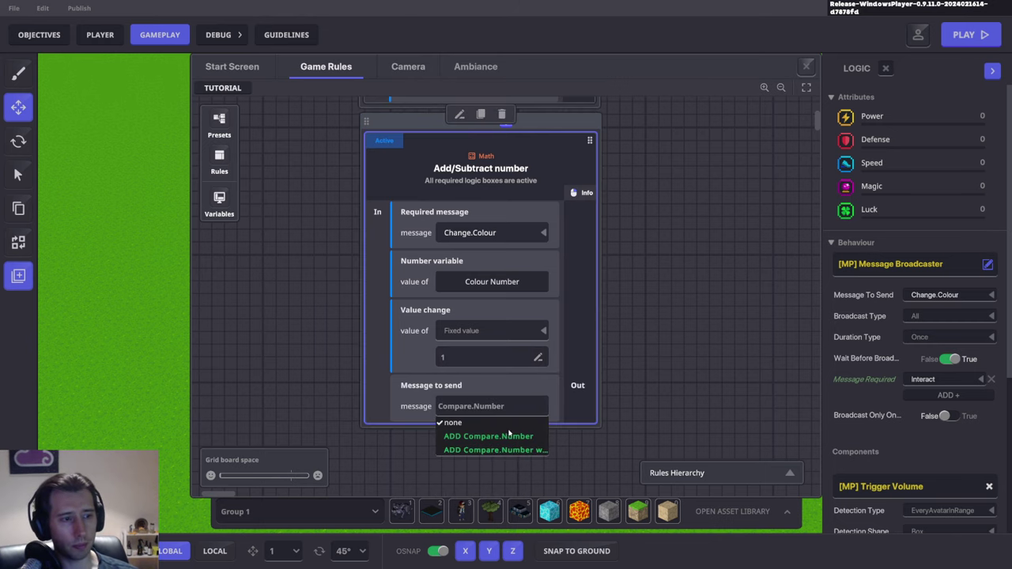
pyautogui.click(509, 435)
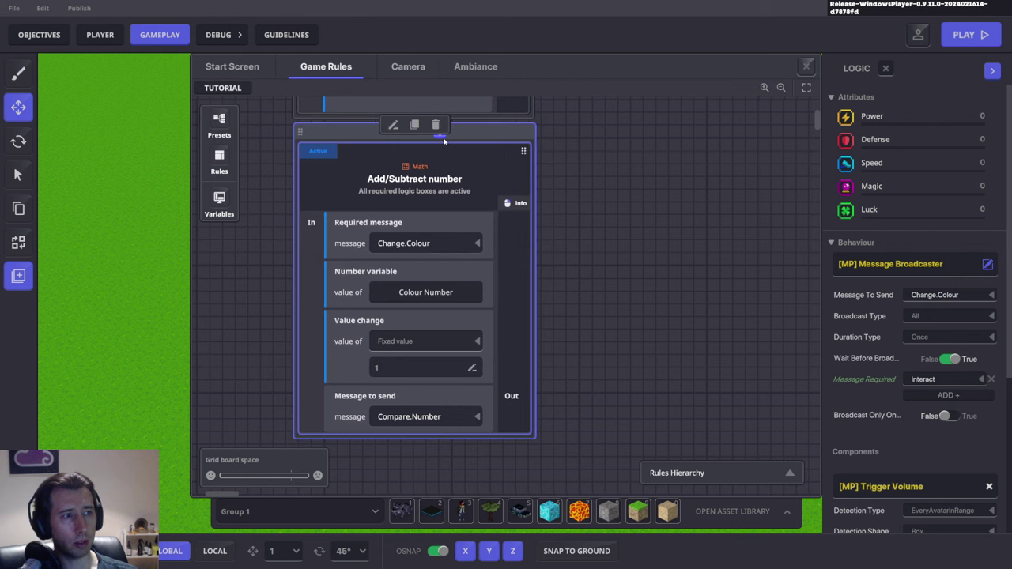
# Add a Compare numbers rule to the ruleset that holds the Add/Subtract number rule.
pyautogui.click(441, 139)
pyautogui.click(298, 232)
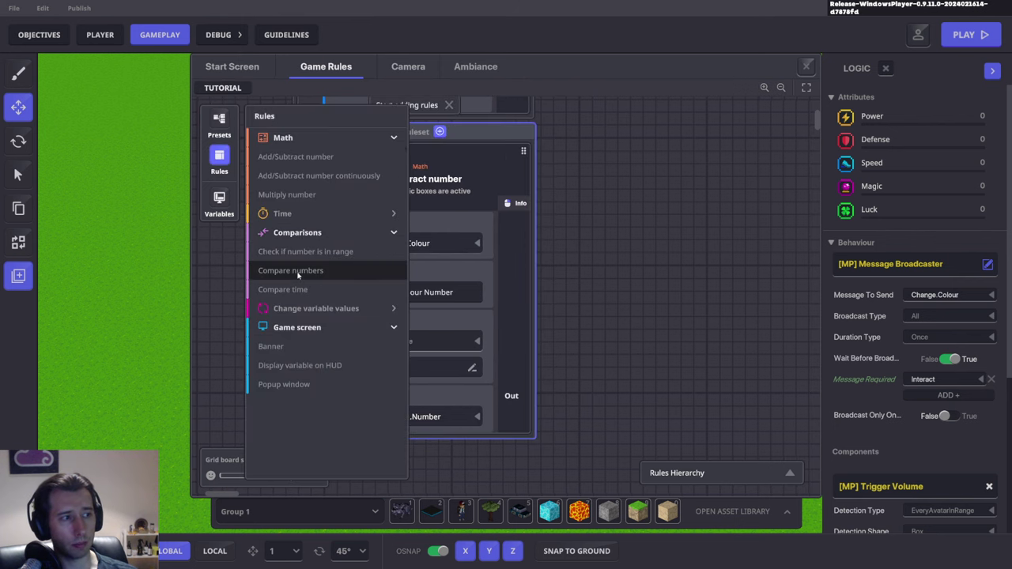
pyautogui.click(297, 270)
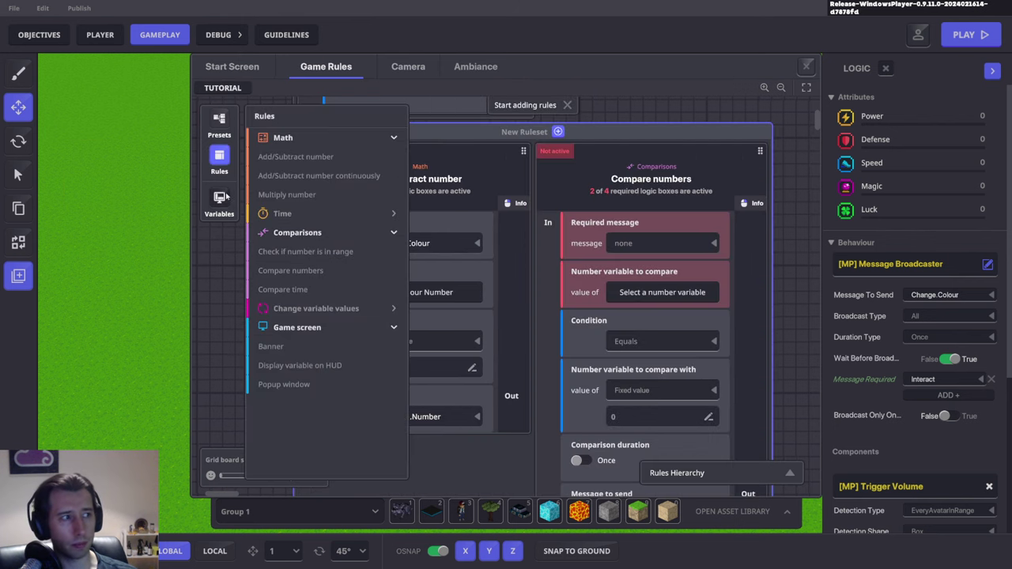
pyautogui.click(219, 158)
# Set the Compare numbers rule's required message to Compare.Number and its number variable to compare to Colour Number.
pyautogui.click(646, 242)
pyautogui.write('Compare')
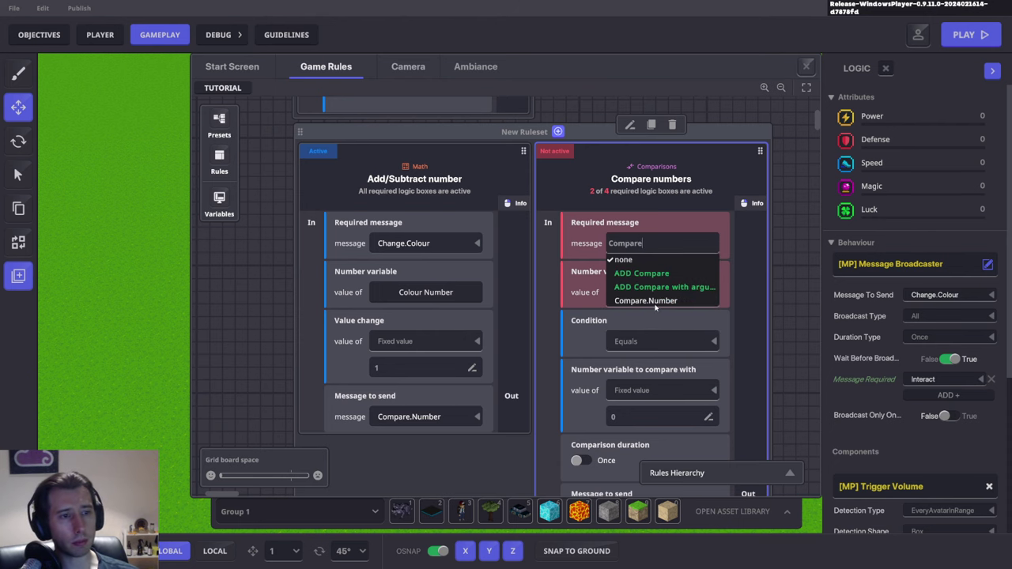
pyautogui.click(646, 300)
pyautogui.click(672, 292)
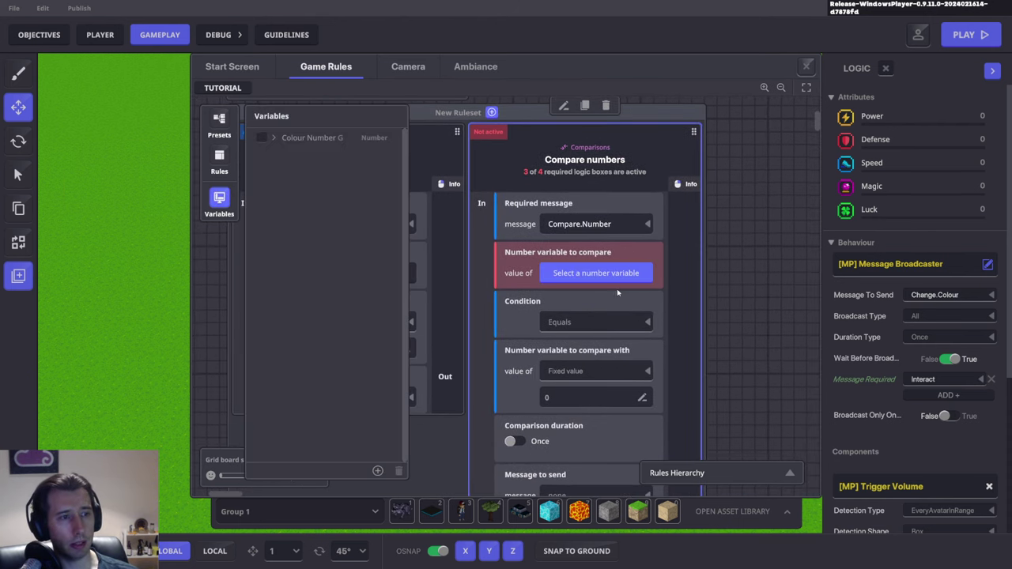
pyautogui.click(264, 139)
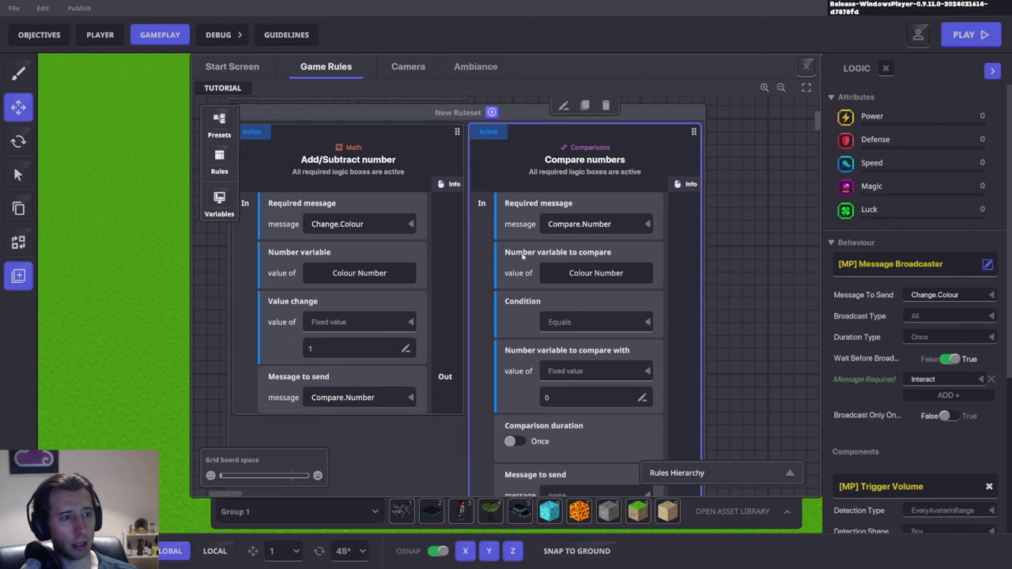
# Make the Compare numbers rule compare with a fixed value of 1 and send the message Turn.Blue.
pyautogui.click(587, 397)
pyautogui.write('1')
pyautogui.moveTo(751, 361); pyautogui.dragTo(729, 296)
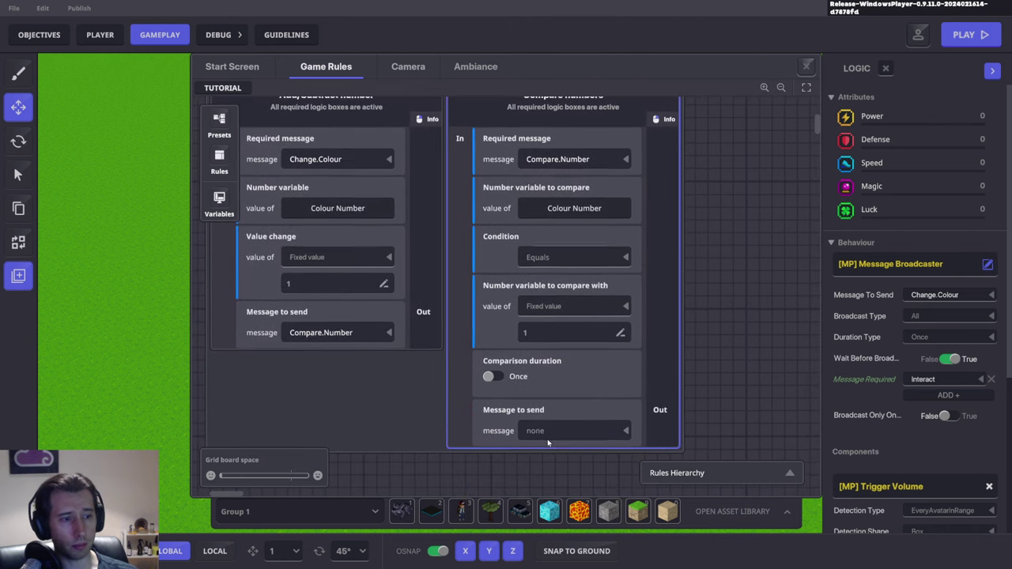
pyautogui.click(563, 433)
pyautogui.write('Turn')
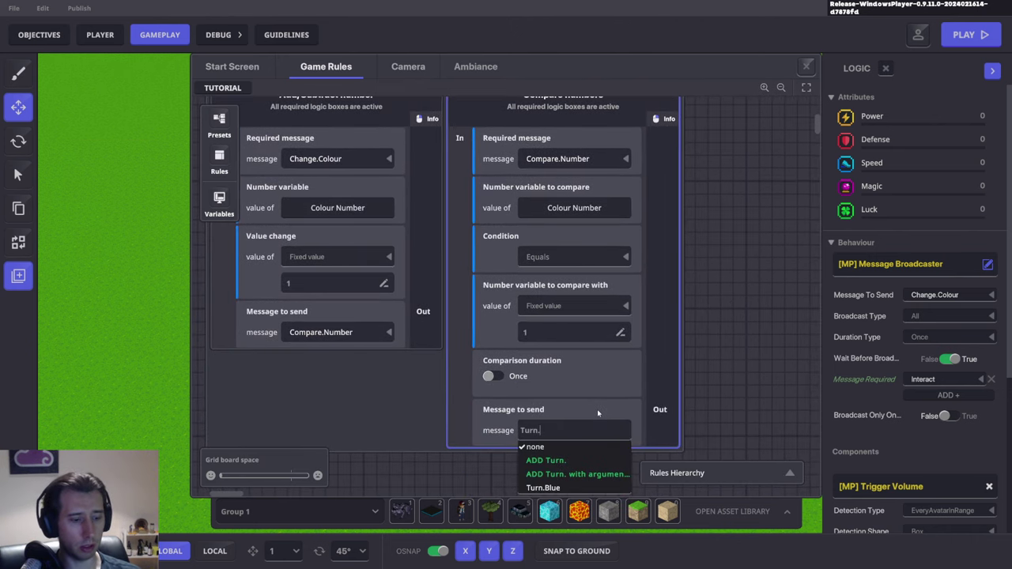
pyautogui.write('.Blue')
pyautogui.click(581, 458)
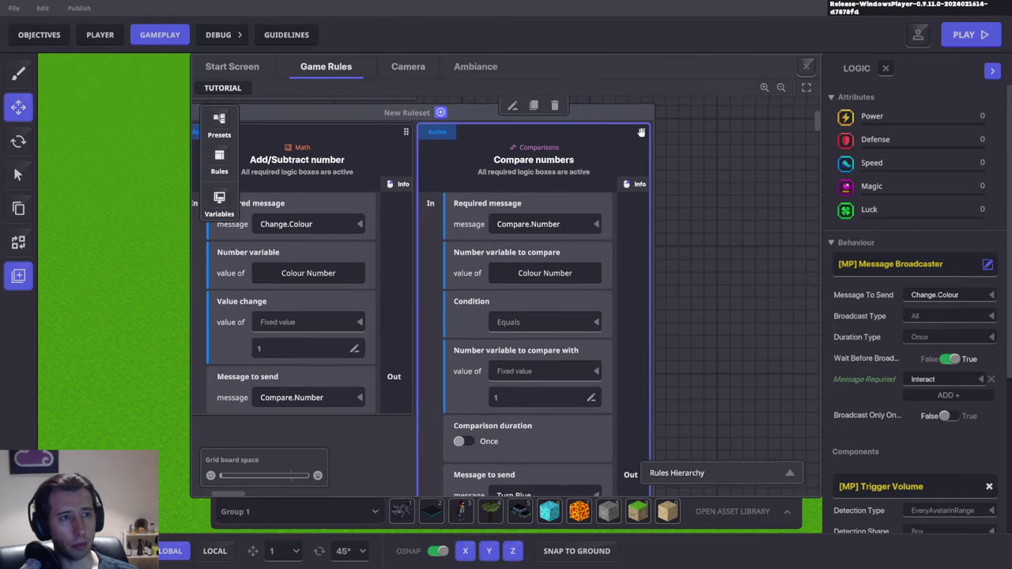
# Duplicate the Compare numbers rule, set the copy's comparison value to 2 and its message to send to Turn.Red.
pyautogui.click(528, 102)
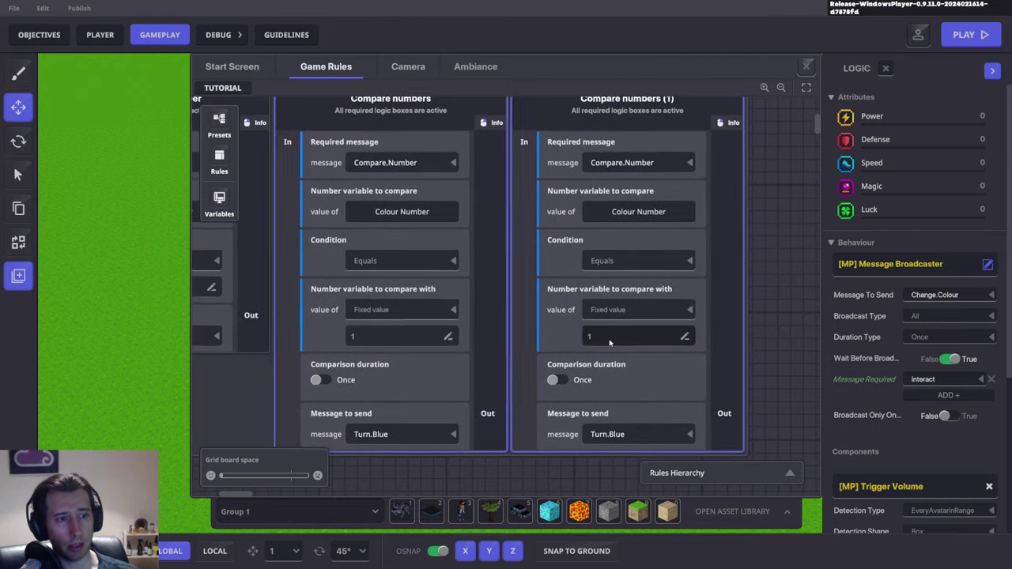
pyautogui.click(610, 336)
pyautogui.write('2')
pyautogui.click(621, 433)
pyautogui.write('Tur')
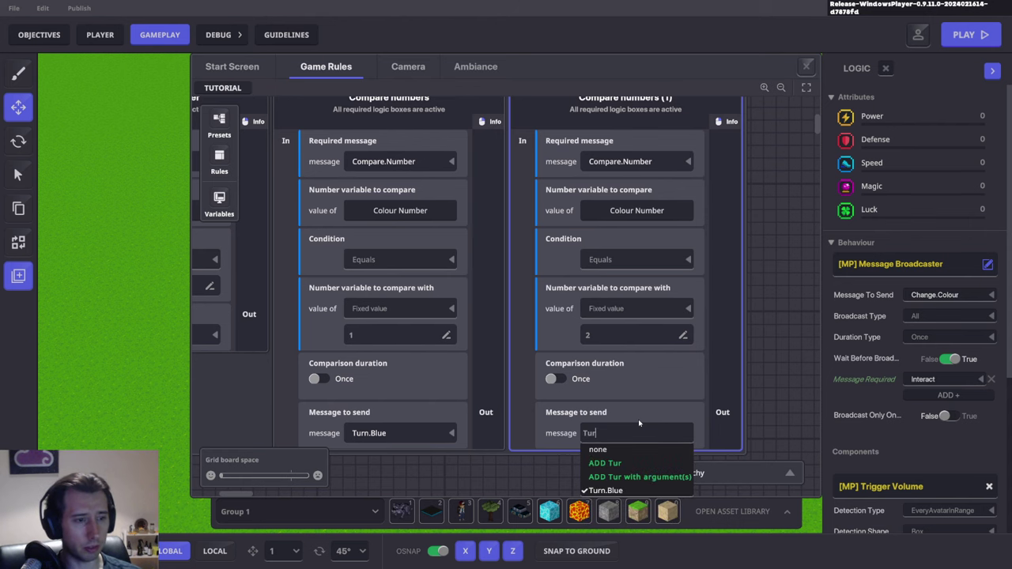
pyautogui.write('n.Red')
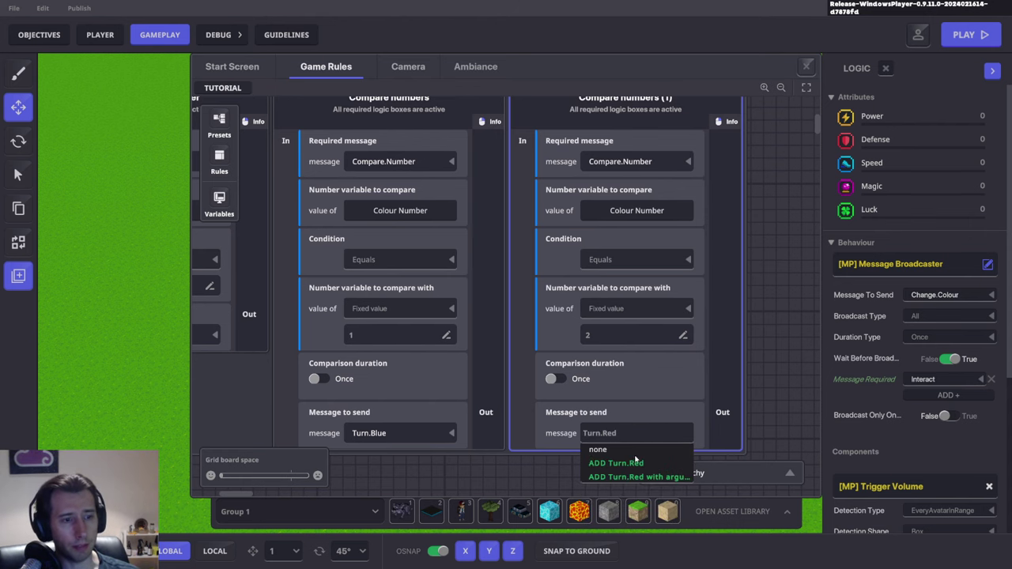
pyautogui.press('Return')
# Duplicate the Turn.Red comparison rule, set the copy's comparison value to 3 and its message to send to Turn.Green.
pyautogui.moveTo(663, 186); pyautogui.dragTo(477, 262)
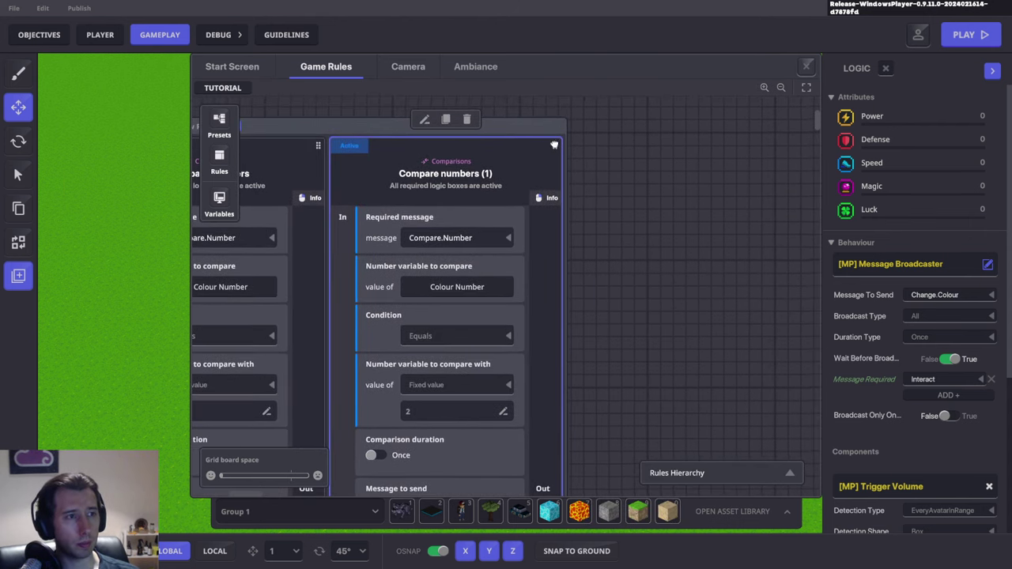
pyautogui.click(446, 118)
pyautogui.moveTo(664, 401); pyautogui.dragTo(602, 323)
pyautogui.click(606, 336)
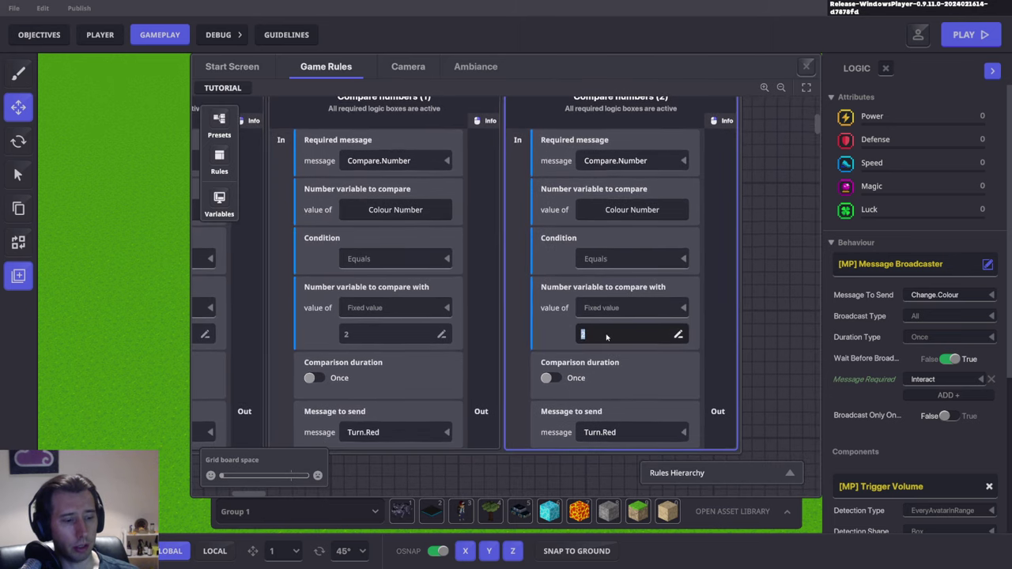
pyautogui.write('3')
pyautogui.click(616, 432)
pyautogui.write('Turn')
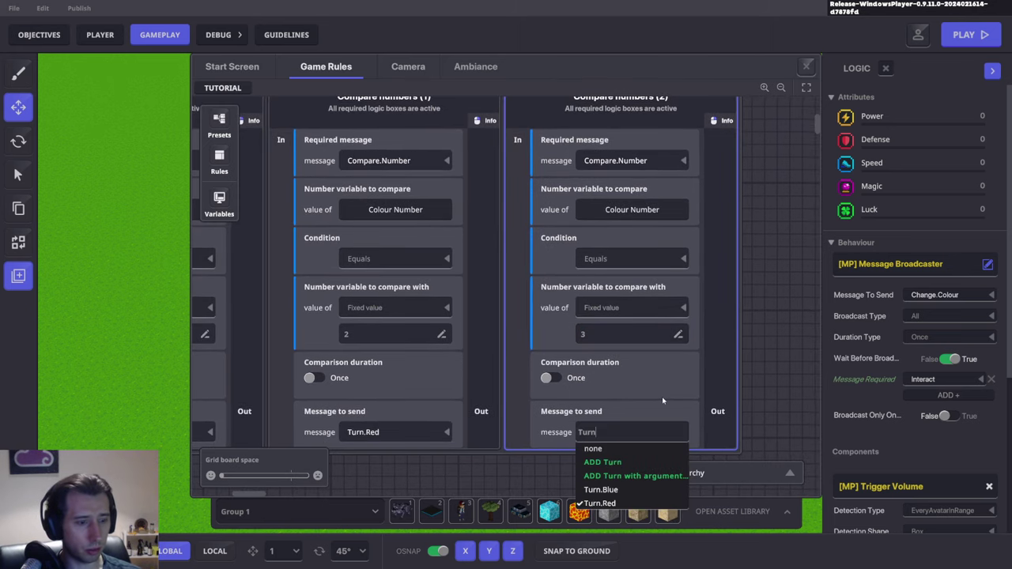
pyautogui.write('.Green')
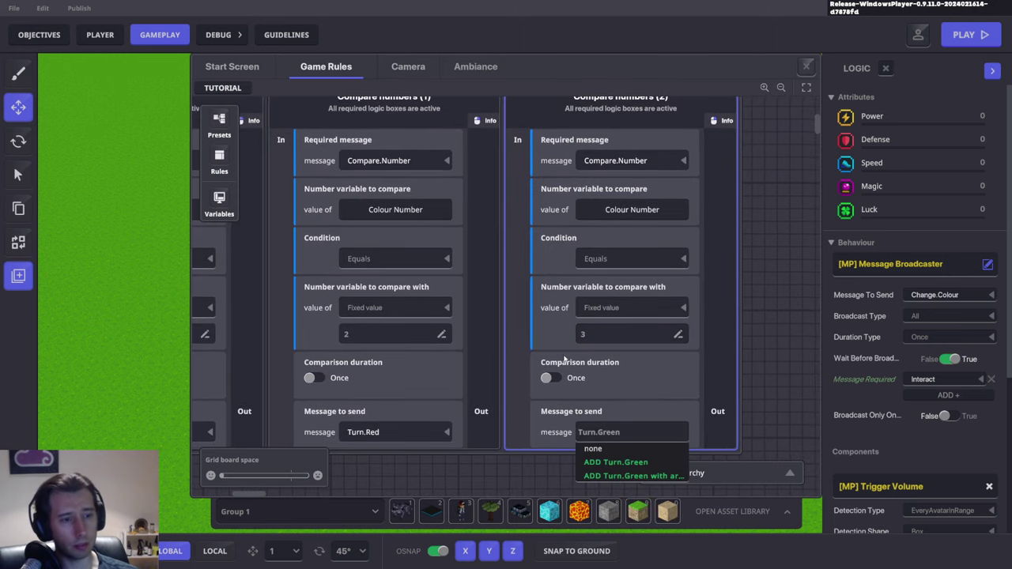
pyautogui.press('Return')
# Duplicate the Turn.Green comparison rule and set the copy's message to send to the new message Turn.Yellow.
pyautogui.moveTo(663, 293); pyautogui.dragTo(472, 366)
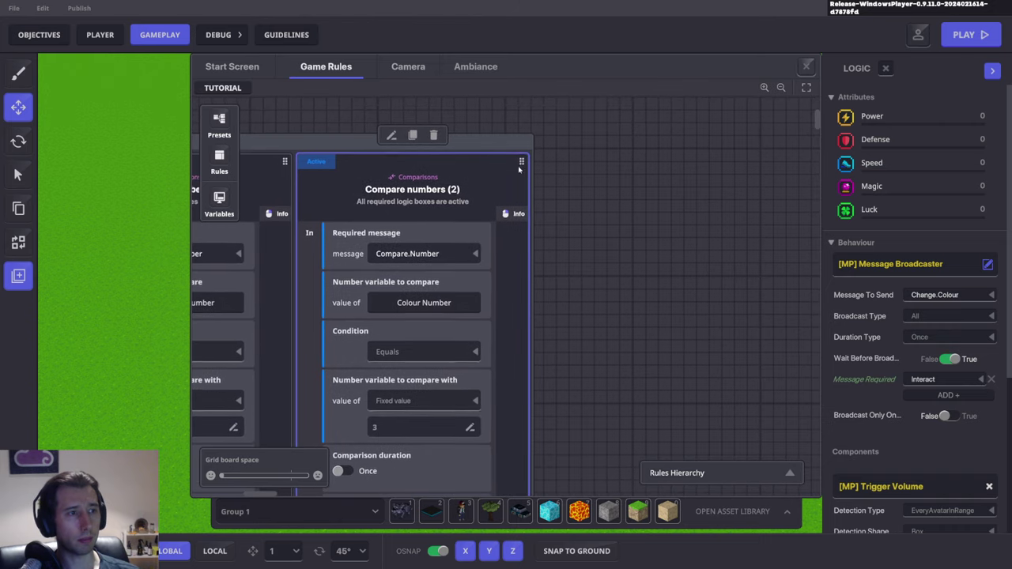
pyautogui.click(414, 136)
pyautogui.scroll(-3, 541, 189)
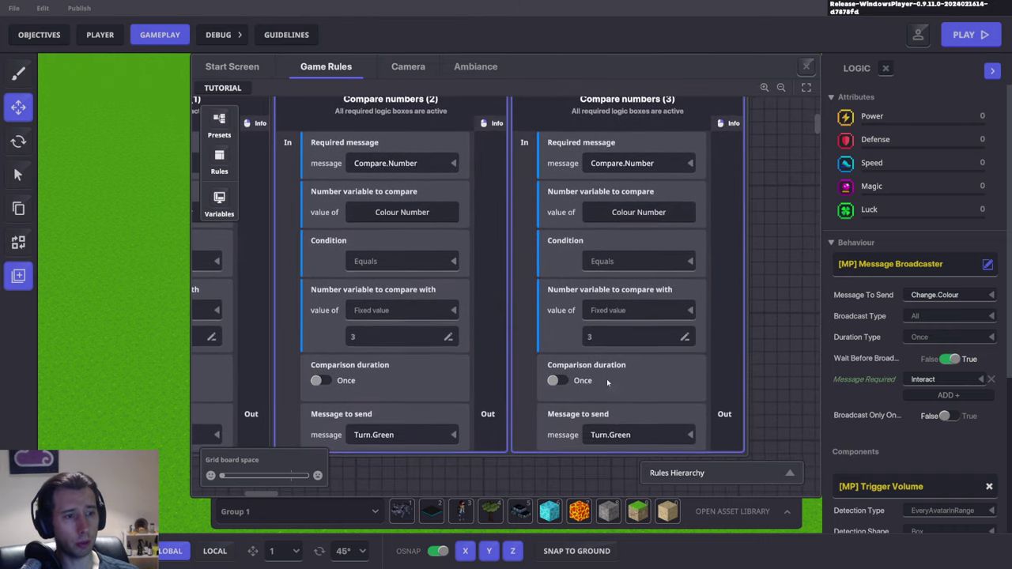
pyautogui.click(603, 434)
pyautogui.write('Turn')
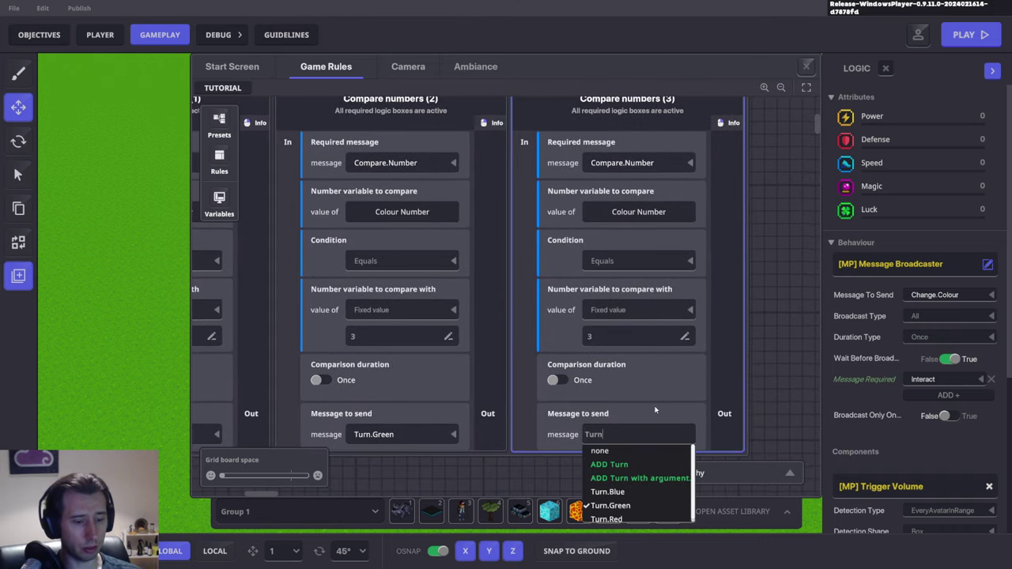
pyautogui.write('.Yellow')
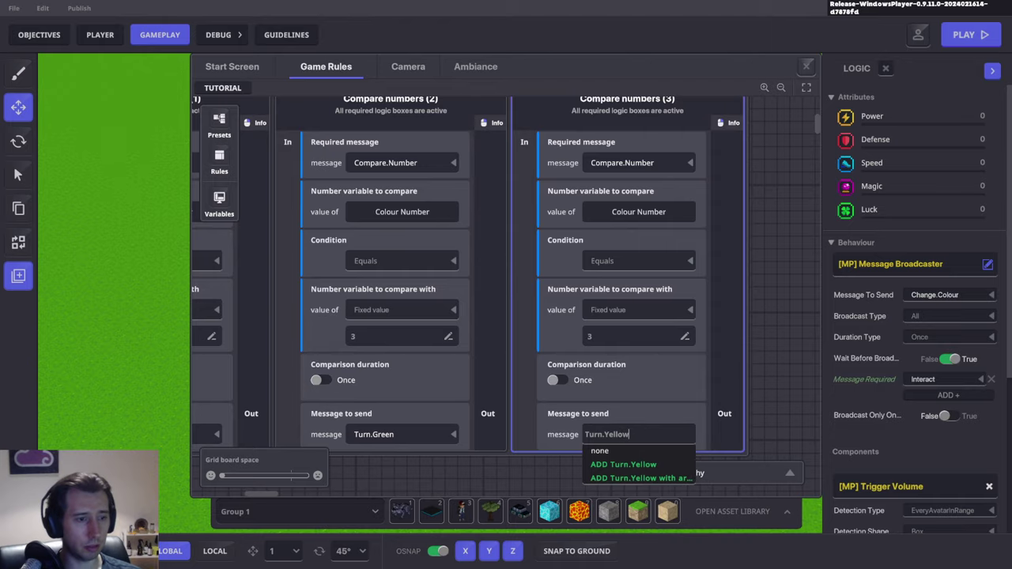
pyautogui.click(622, 465)
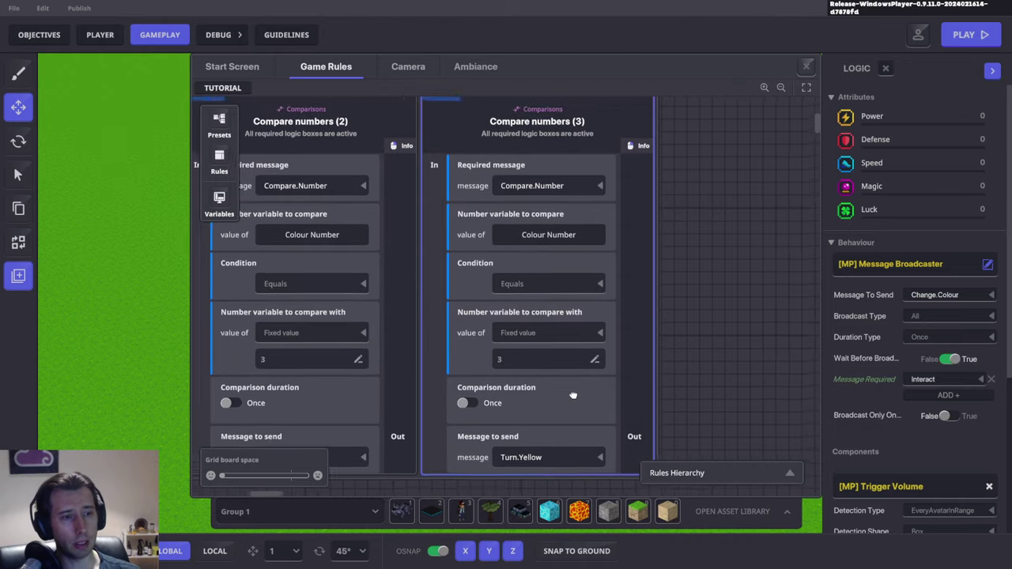
# Add a Set number value rule to the ruleset after the Turn.Yellow comparison rule.
pyautogui.moveTo(702, 347); pyautogui.dragTo(597, 246)
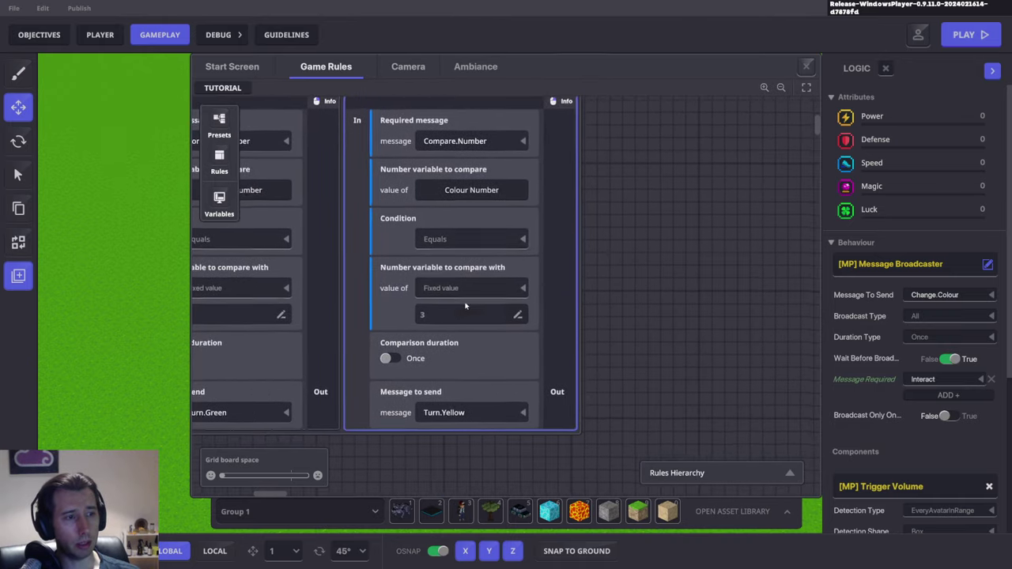
pyautogui.moveTo(467, 305); pyautogui.dragTo(678, 411)
pyautogui.moveTo(526, 281); pyautogui.dragTo(737, 319)
pyautogui.click(219, 162)
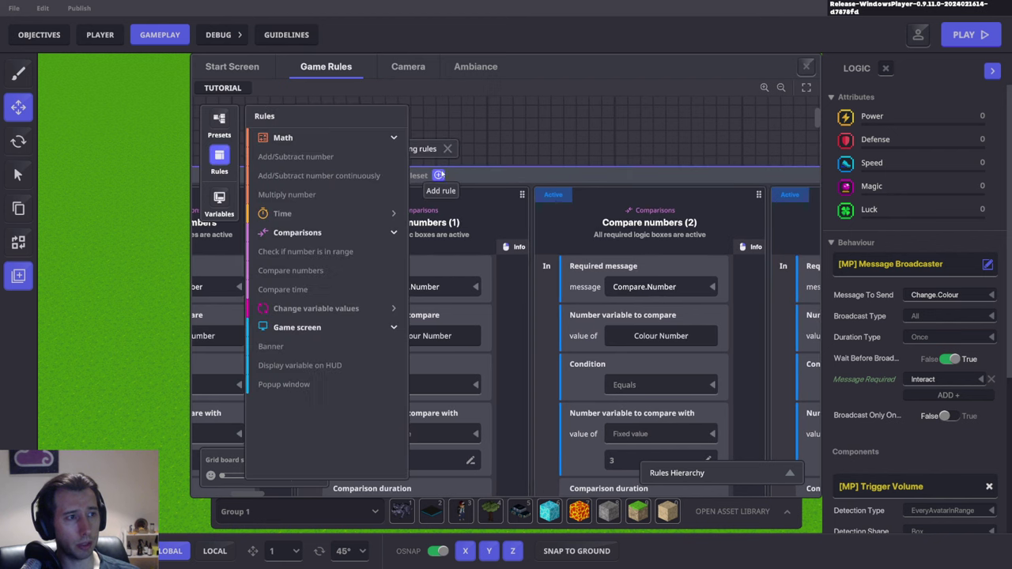
pyautogui.click(315, 308)
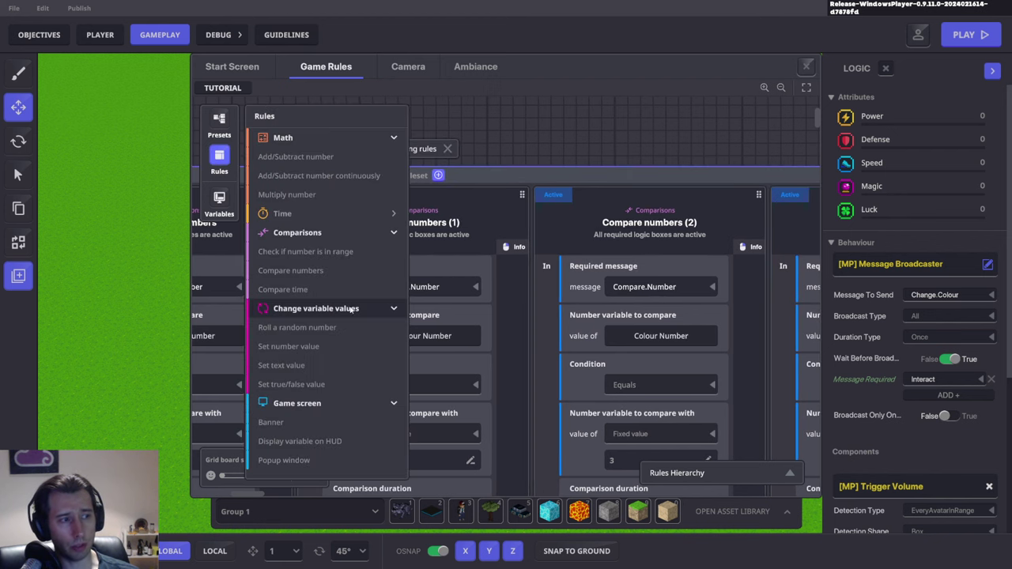
pyautogui.click(289, 346)
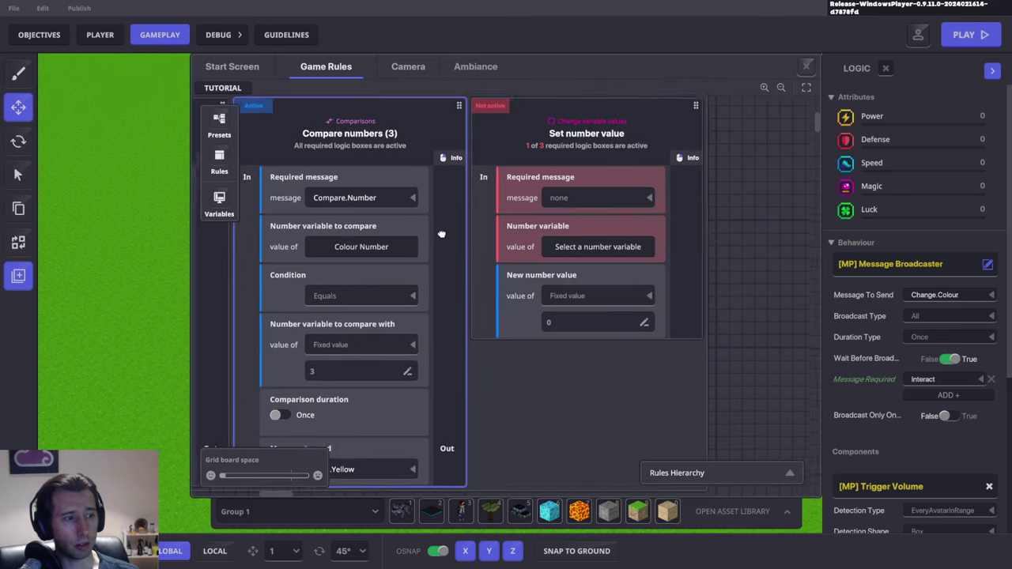
# Set the Set number value rule's required message to Turn.Yellow and its number variable to Colour Number.
pyautogui.click(623, 180)
pyautogui.write('Turn')
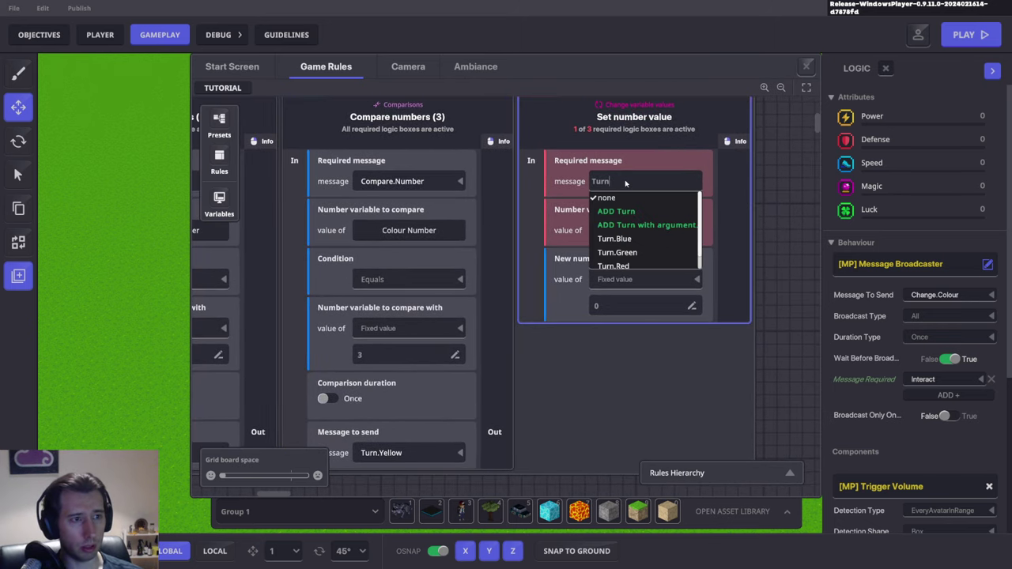
pyautogui.write('.Yellow')
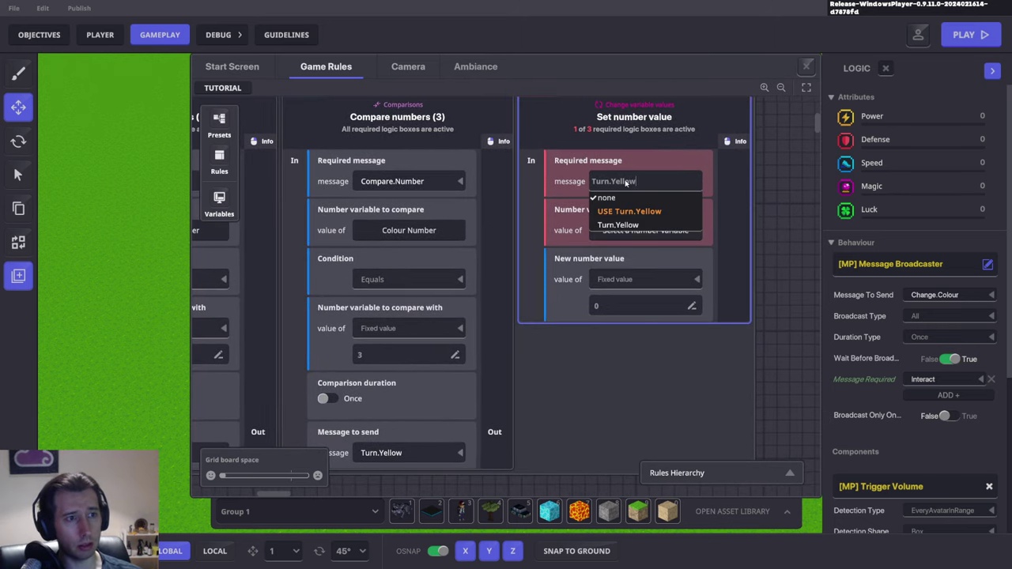
pyautogui.click(642, 212)
pyautogui.click(629, 229)
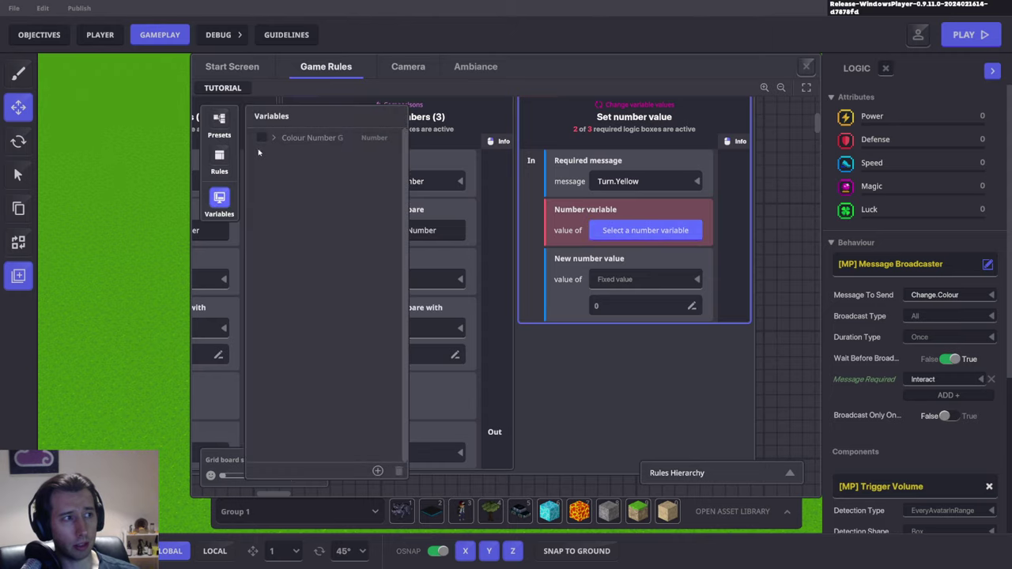
pyautogui.click(273, 138)
pyautogui.click(218, 193)
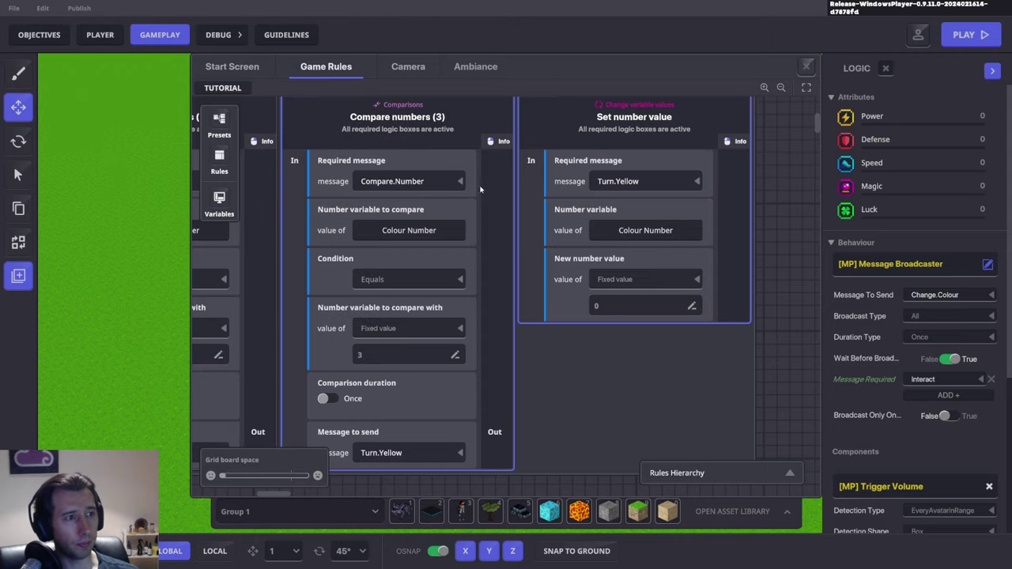
# Review the whole rule chain from the Add/Subtract number rule through the comparisons to Set number value, and close the game rules.
pyautogui.moveTo(466, 297); pyautogui.dragTo(759, 294)
pyautogui.moveTo(427, 239)
pyautogui.mouseDown()
pyautogui.moveTo(610, 242)
pyautogui.moveTo(514, 242)
pyautogui.moveTo(635, 253)
pyautogui.mouseUp()
pyautogui.hscroll(-2, 332, 269)
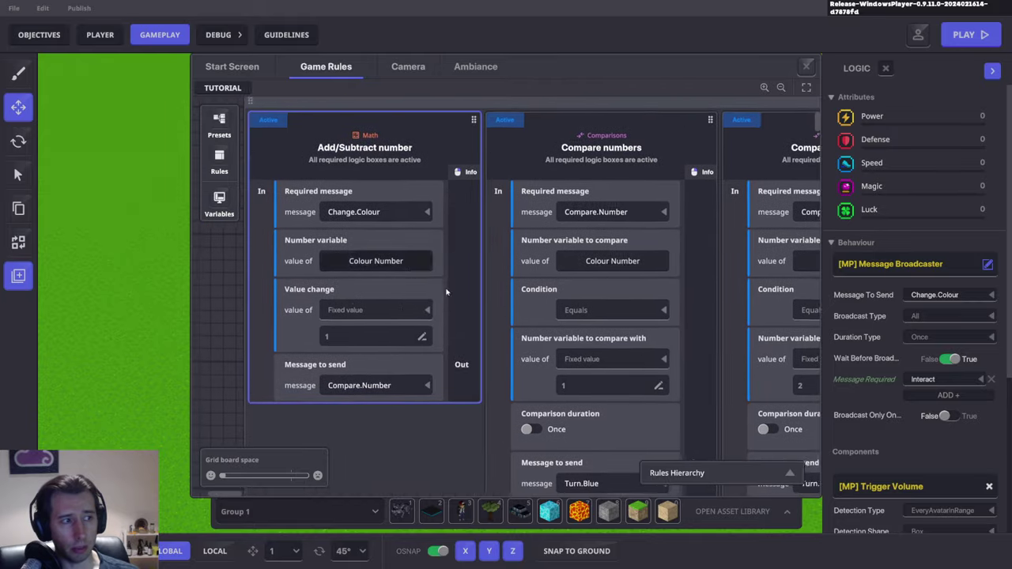
pyautogui.hscroll(4, 375, 294)
pyautogui.scroll(-1, 375, 294)
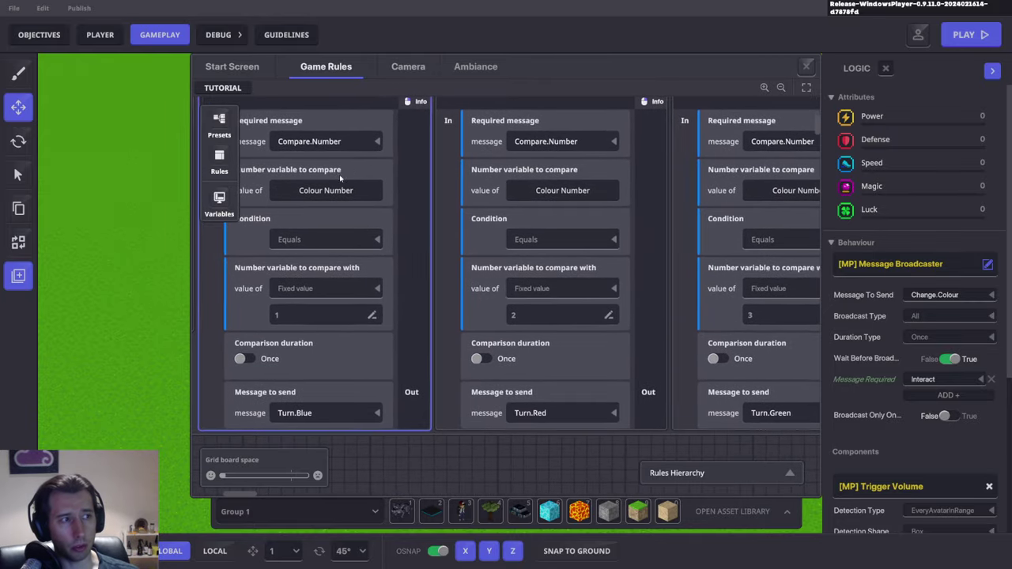
pyautogui.moveTo(575, 243); pyautogui.dragTo(454, 251)
pyautogui.hscroll(-8, 429, 252)
pyautogui.scroll(1, 647, 233)
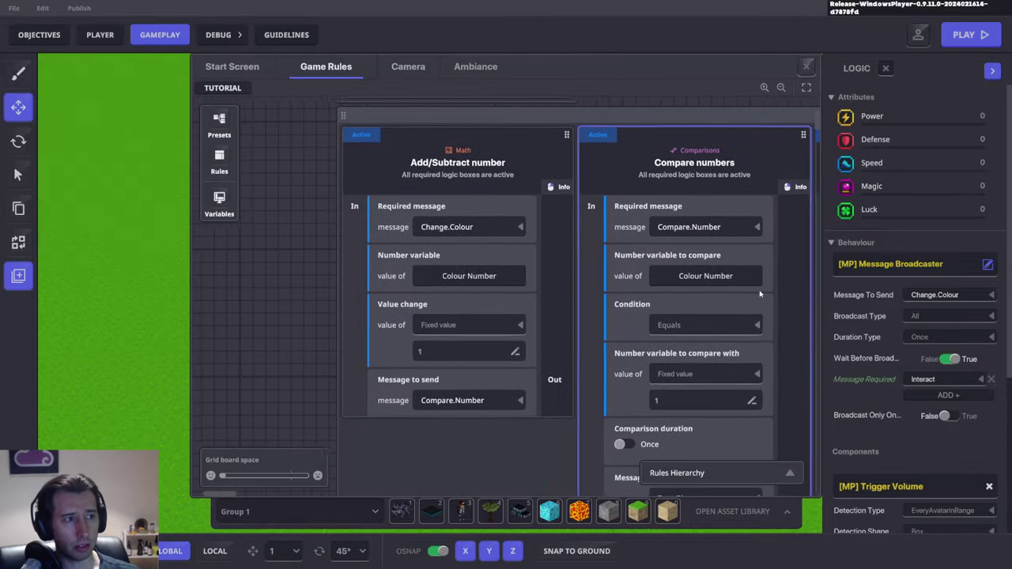
pyautogui.moveTo(647, 233); pyautogui.dragTo(395, 255)
pyautogui.moveTo(592, 240); pyautogui.dragTo(380, 230)
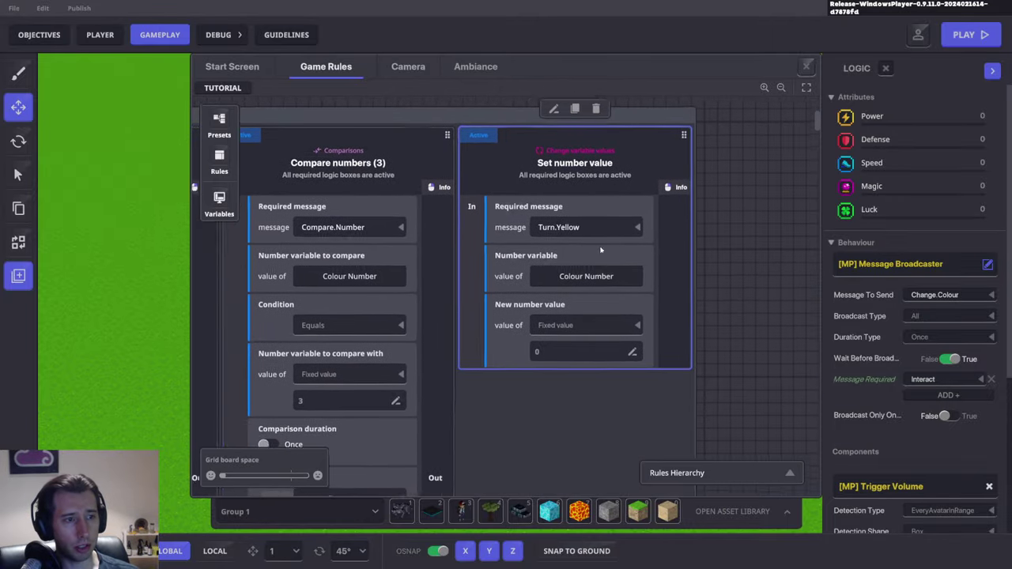
pyautogui.moveTo(582, 216); pyautogui.dragTo(640, 223)
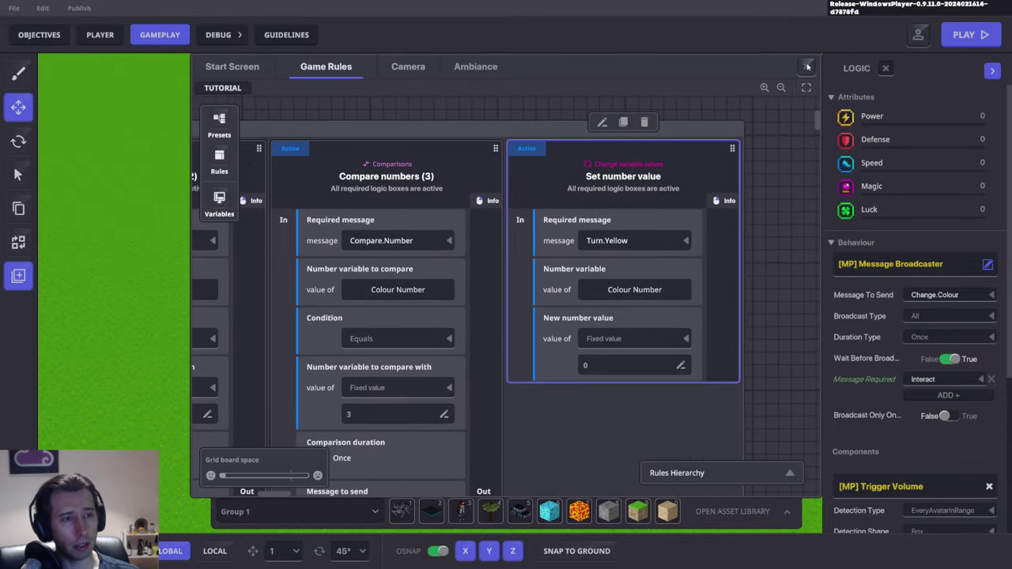
pyautogui.click(806, 66)
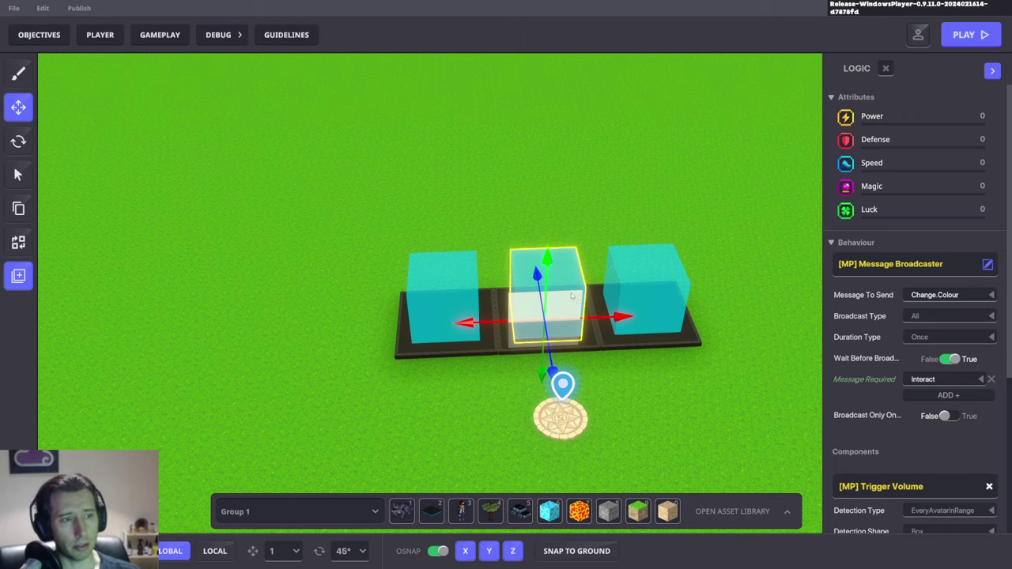
pyautogui.scroll(5, 596, 377)
pyautogui.click(596, 376)
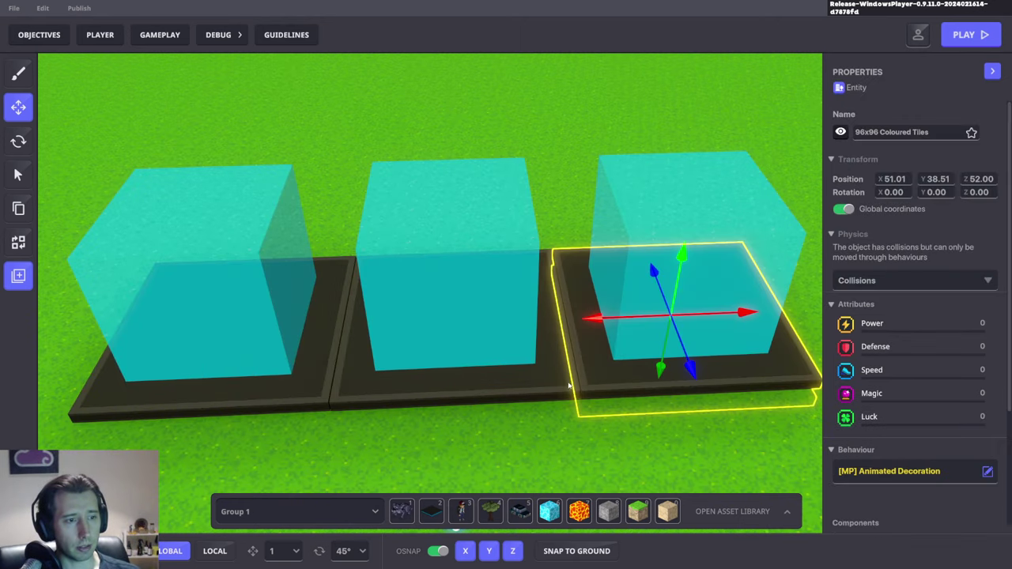
pyautogui.keyDown('shift'); pyautogui.click(384, 402); pyautogui.keyUp('shift')
pyautogui.keyDown('shift'); pyautogui.click(314, 398); pyautogui.keyUp('shift')
pyautogui.scroll(-5, 891, 391)
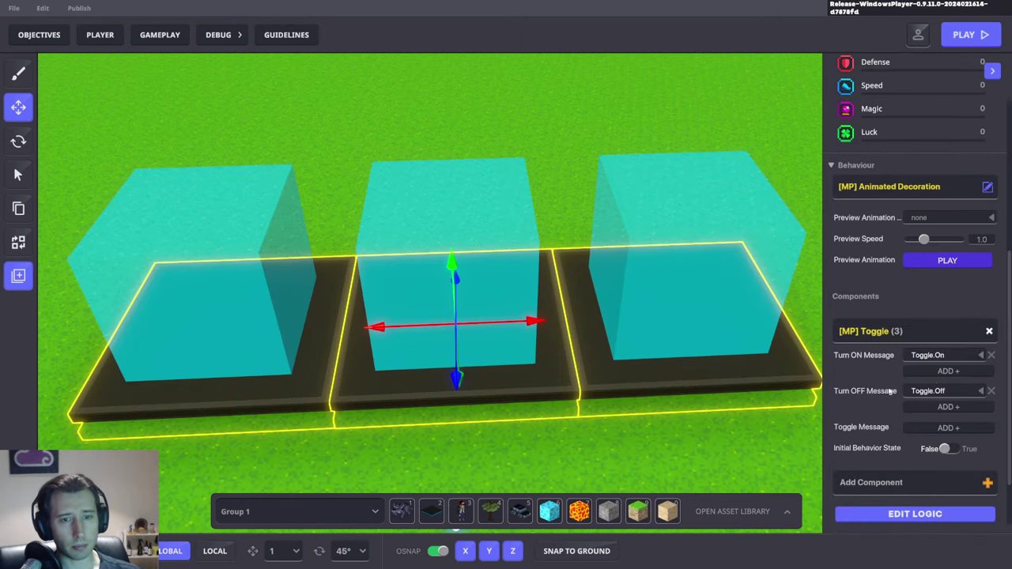
pyautogui.scroll(2, 915, 510)
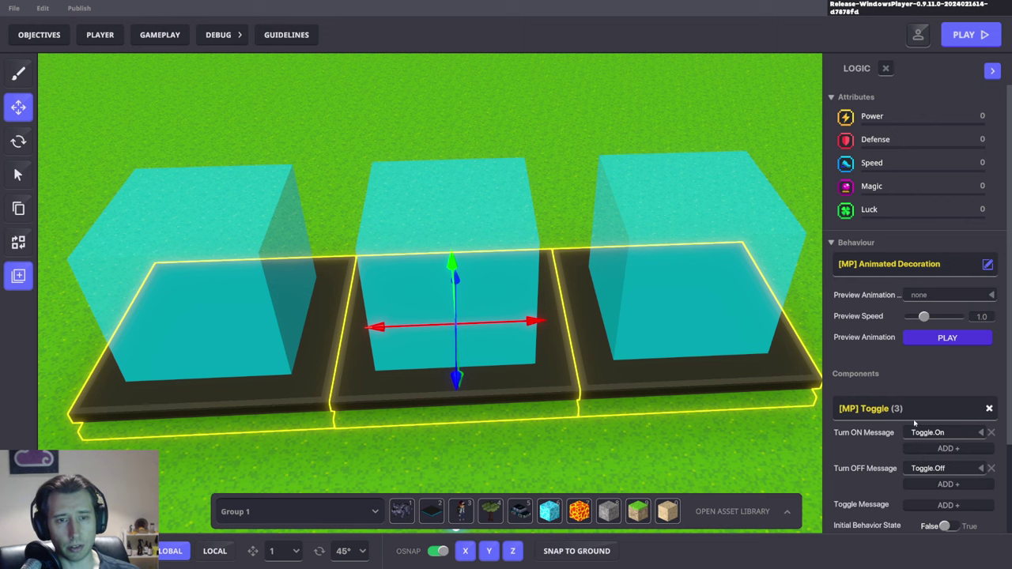
pyautogui.click(612, 428)
# Select the middle floor tile and set its Red animation's play message to Turn.Red.
pyautogui.click(573, 394)
pyautogui.scroll(-6, 921, 412)
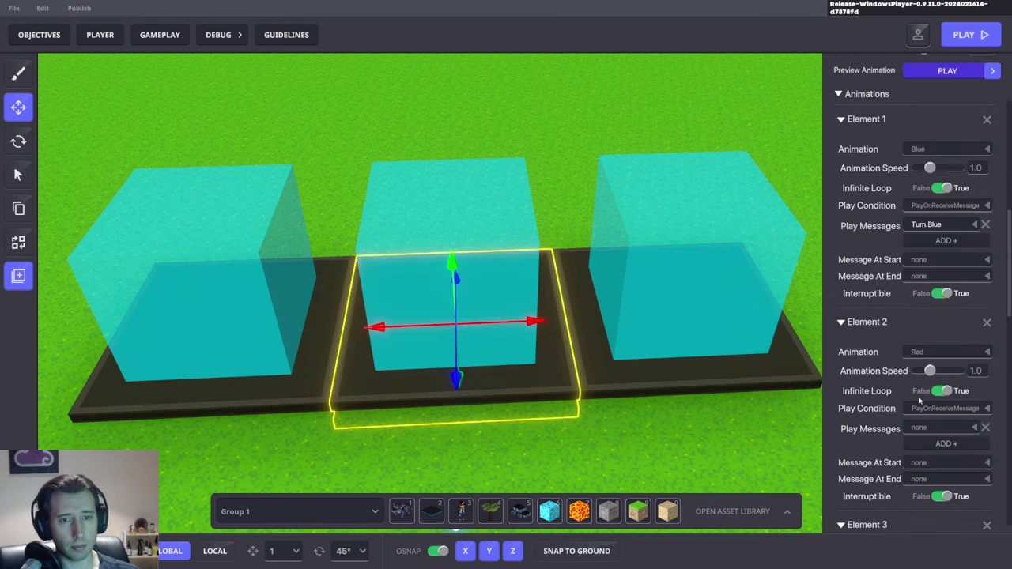
pyautogui.click(931, 226)
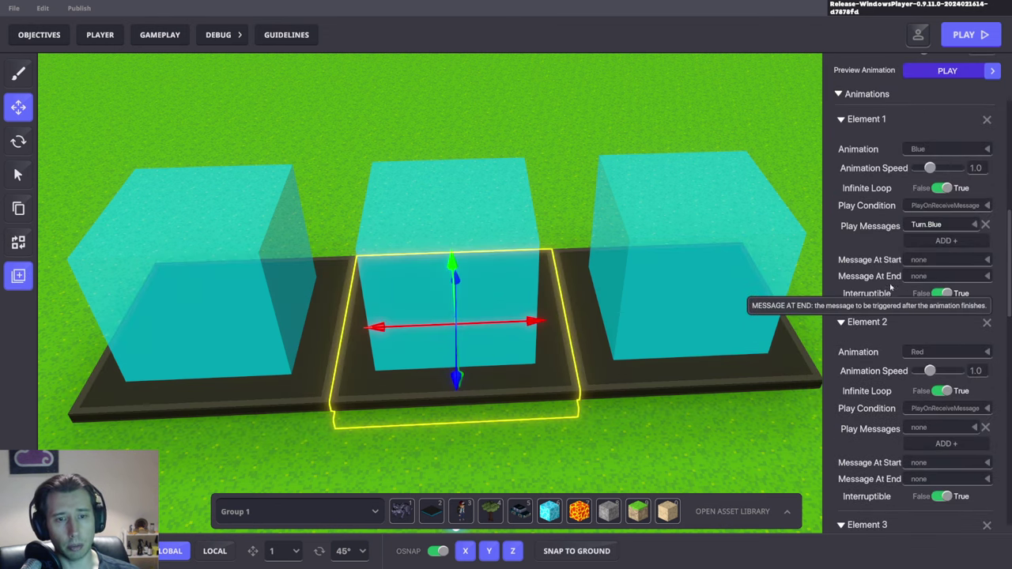
pyautogui.click(933, 429)
pyautogui.write('Turn.')
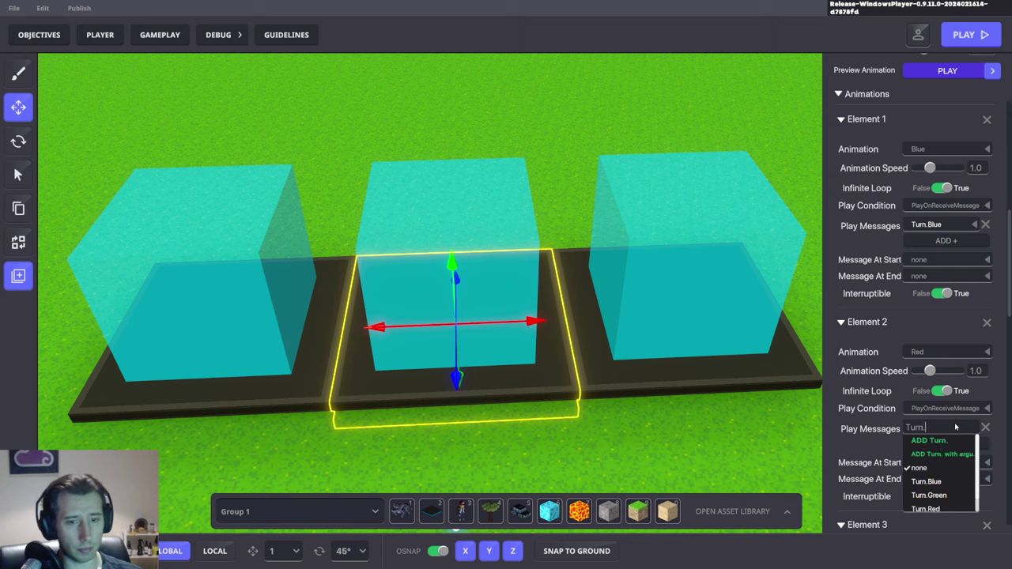
pyautogui.write('Red')
pyautogui.click(941, 469)
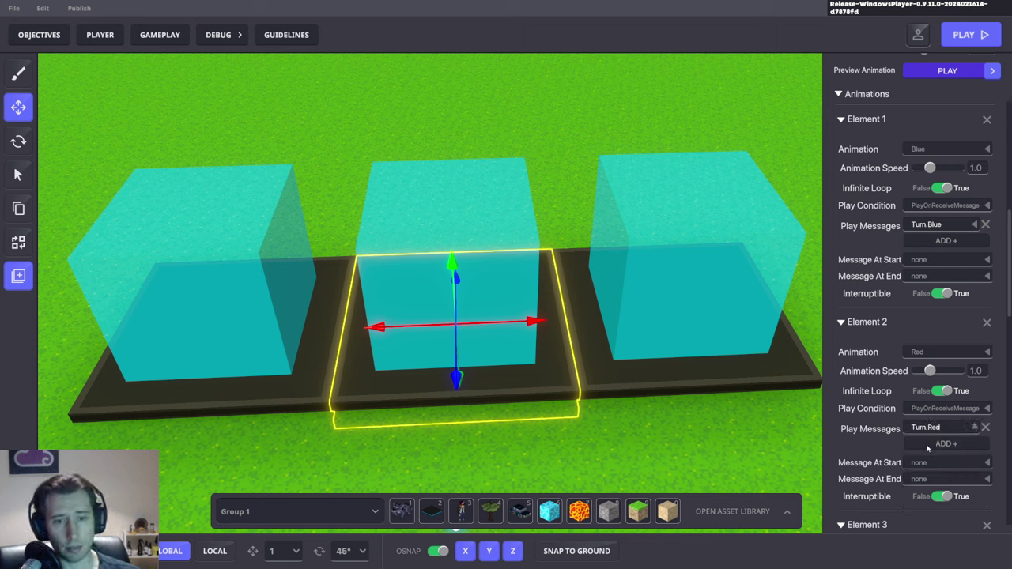
# Set the message at start of the middle tile's Yellow animation to Turn.Yellow.
pyautogui.scroll(-2, 926, 444)
pyautogui.scroll(-2, 926, 435)
pyautogui.click(920, 381)
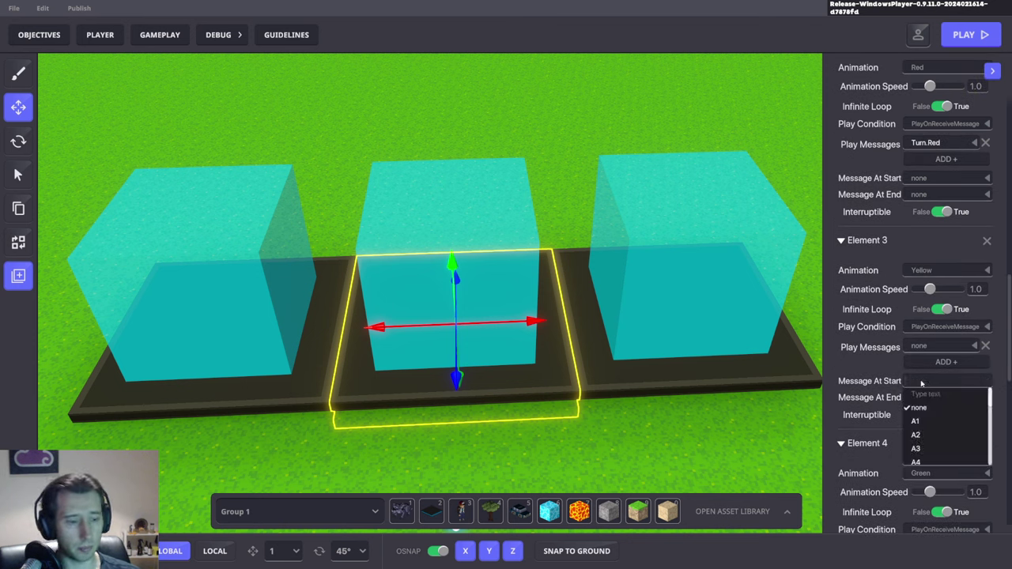
pyautogui.write('Turn.Ye')
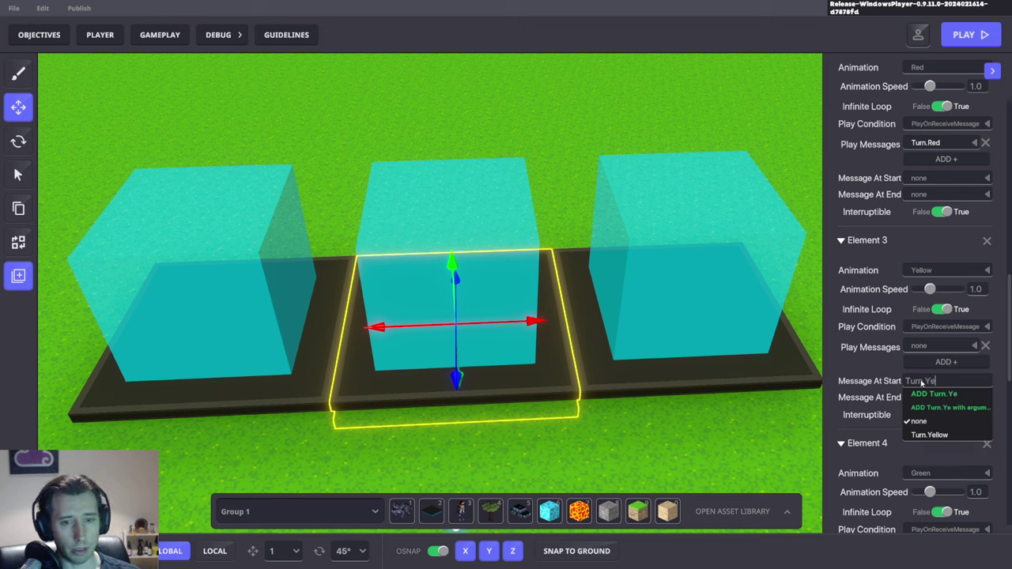
pyautogui.click(923, 436)
# Set the play message of the middle tile's Green animation to Turn.Green.
pyautogui.scroll(-4, 902, 380)
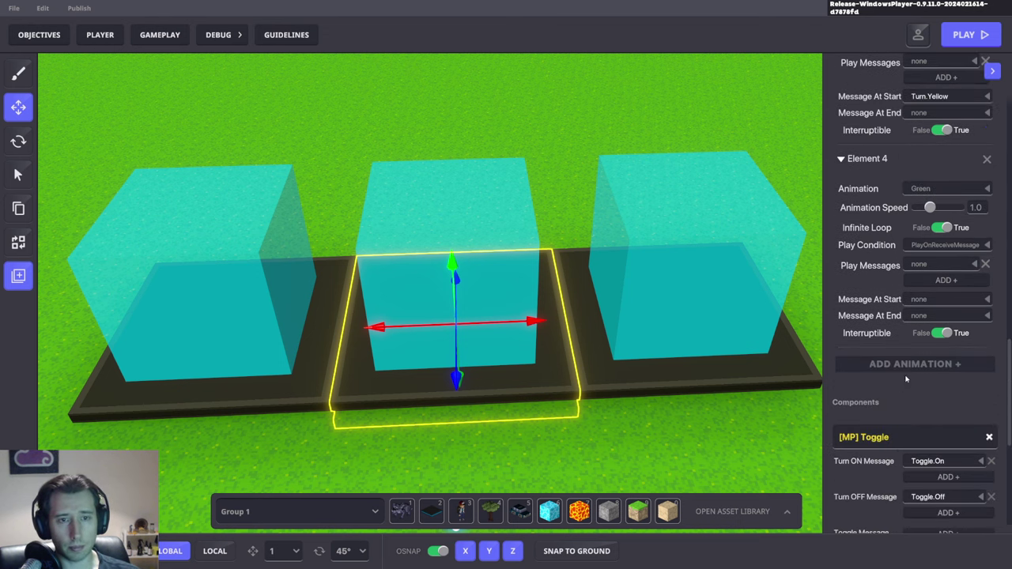
pyautogui.click(932, 361)
pyautogui.write('T')
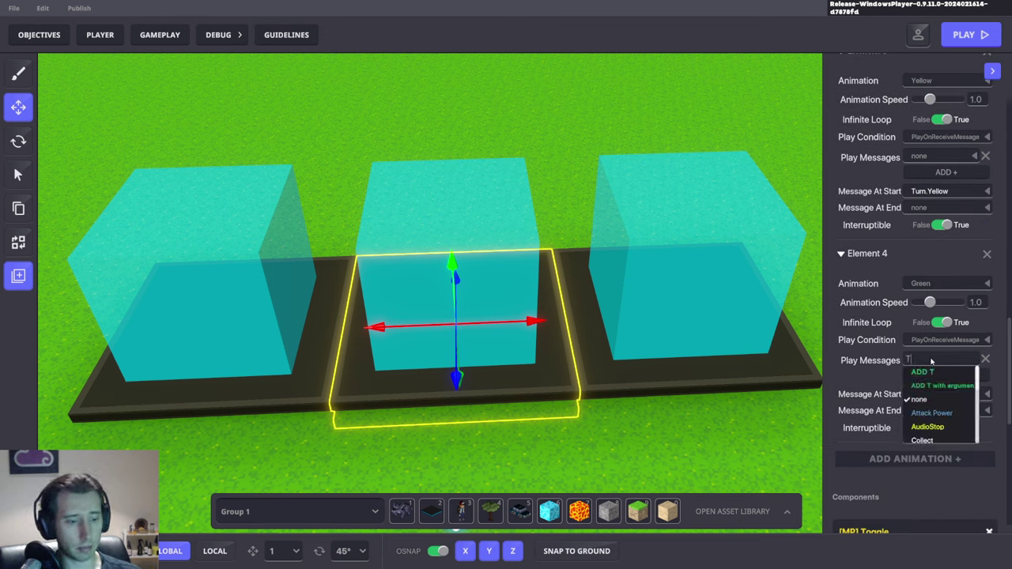
pyautogui.write('urn.Gr')
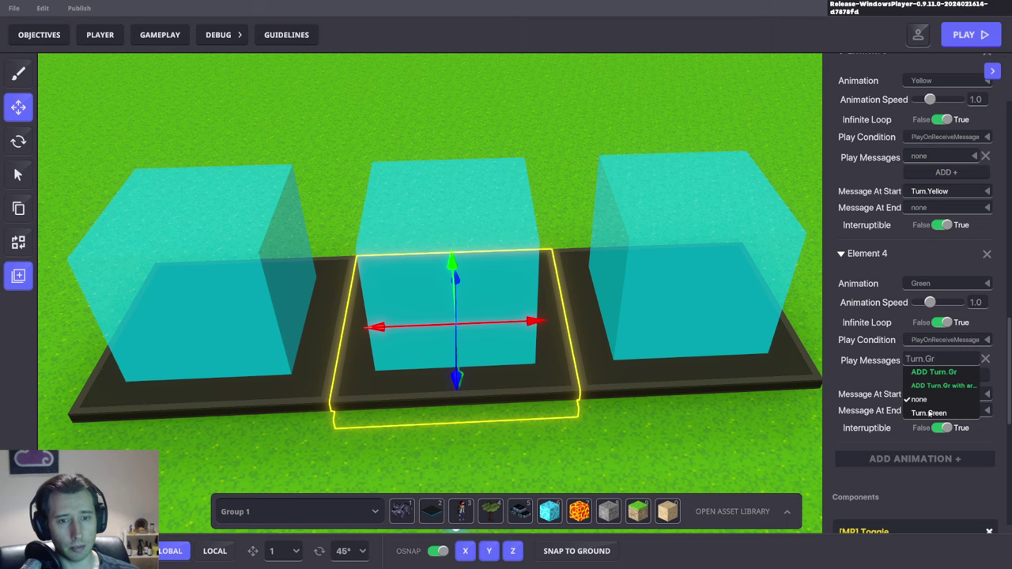
pyautogui.click(930, 413)
# Playtest the world by walking the character onto the middle tile and triggering its colour changes, and return to the editor.
pyautogui.scroll(-5, 738, 373)
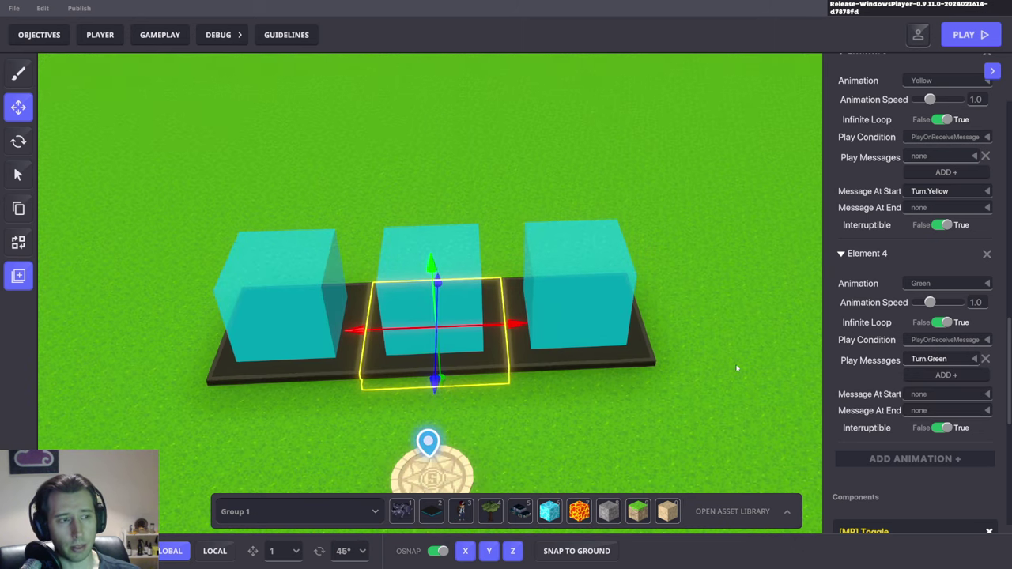
pyautogui.click(737, 369)
pyautogui.hotkey('ctrl', 'p')
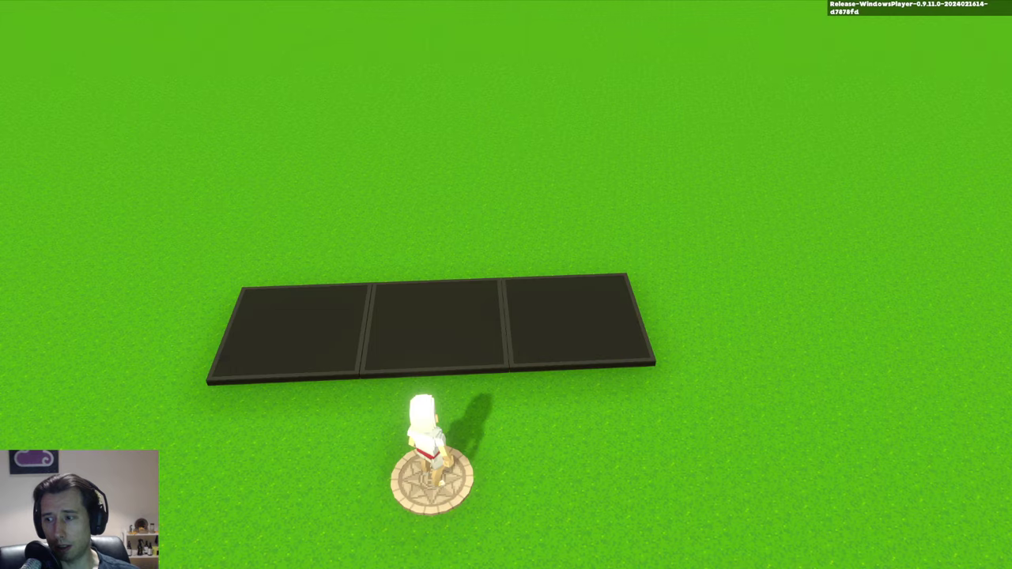
pyautogui.scroll(-5, 506, 285)
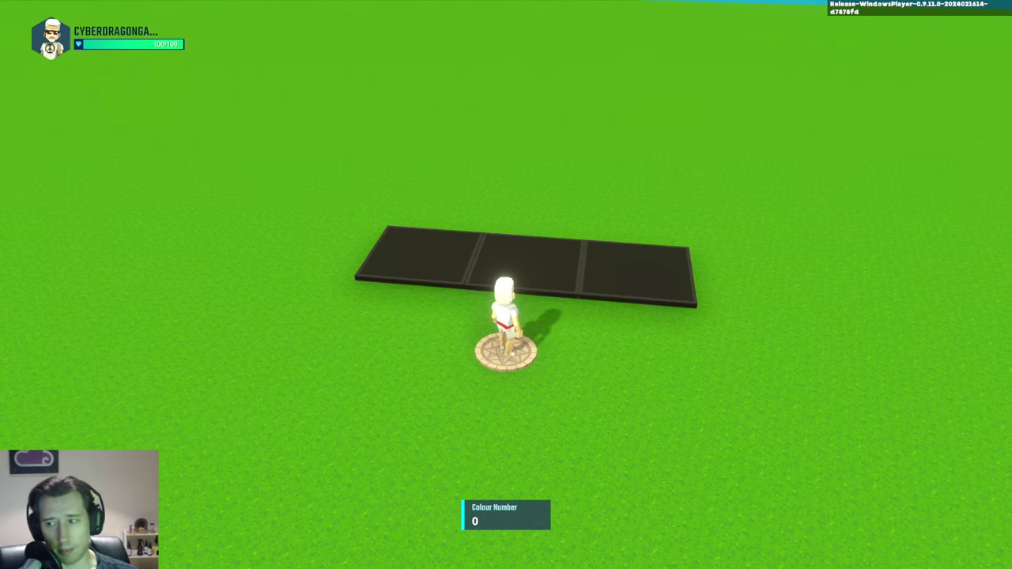
pyautogui.press('w')
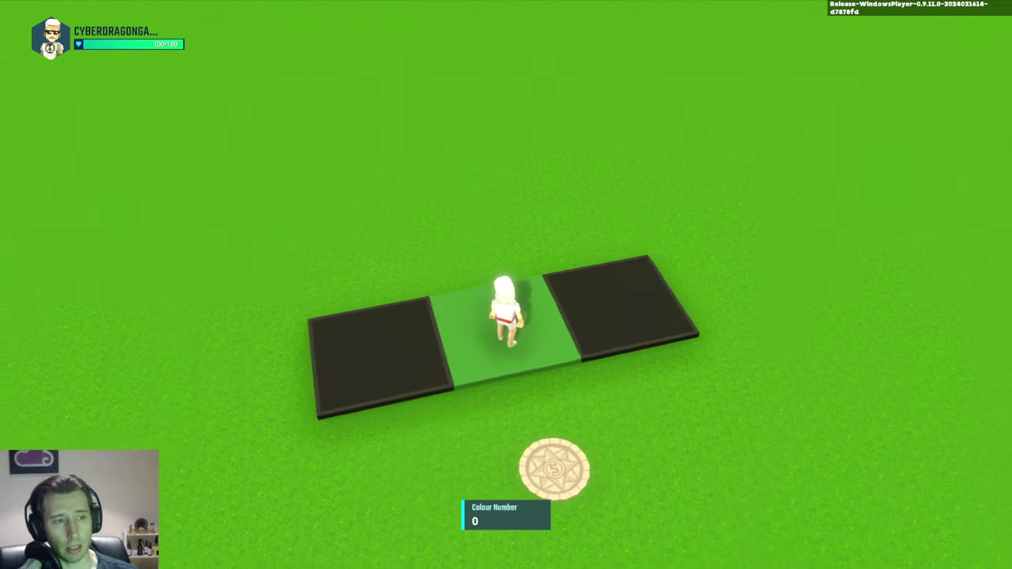
pyautogui.press('space')
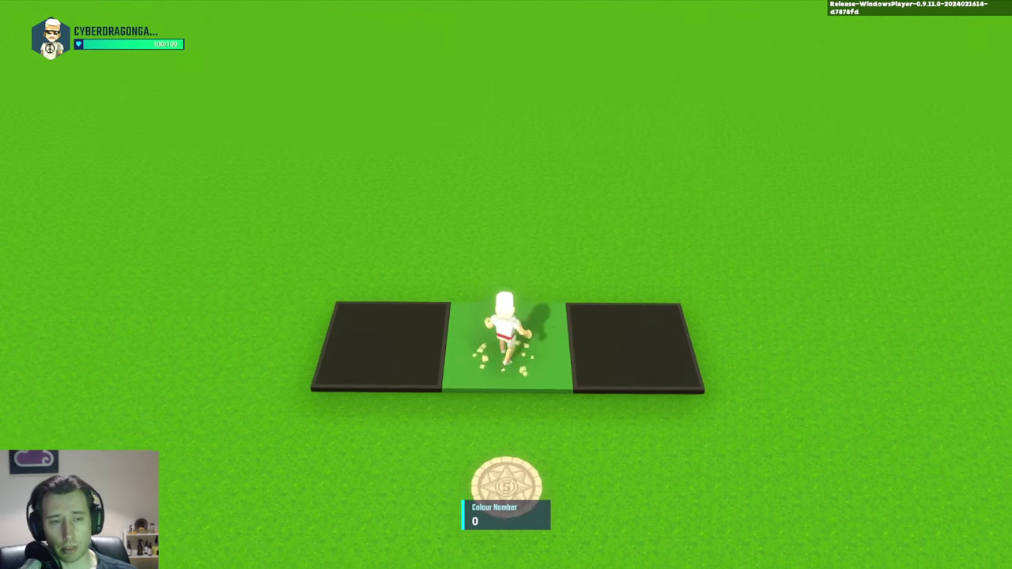
pyautogui.press('space')
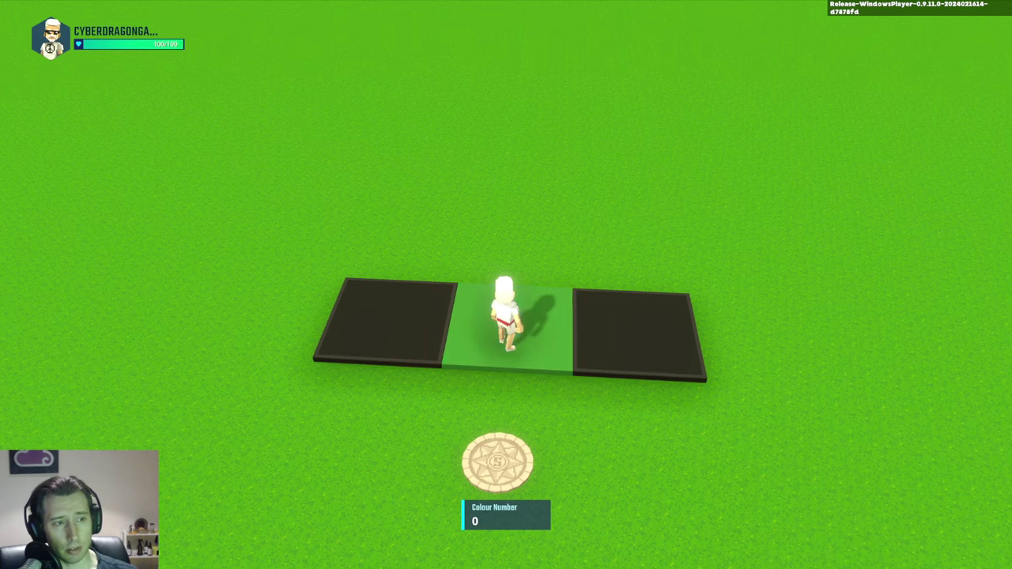
pyautogui.press('Escape')
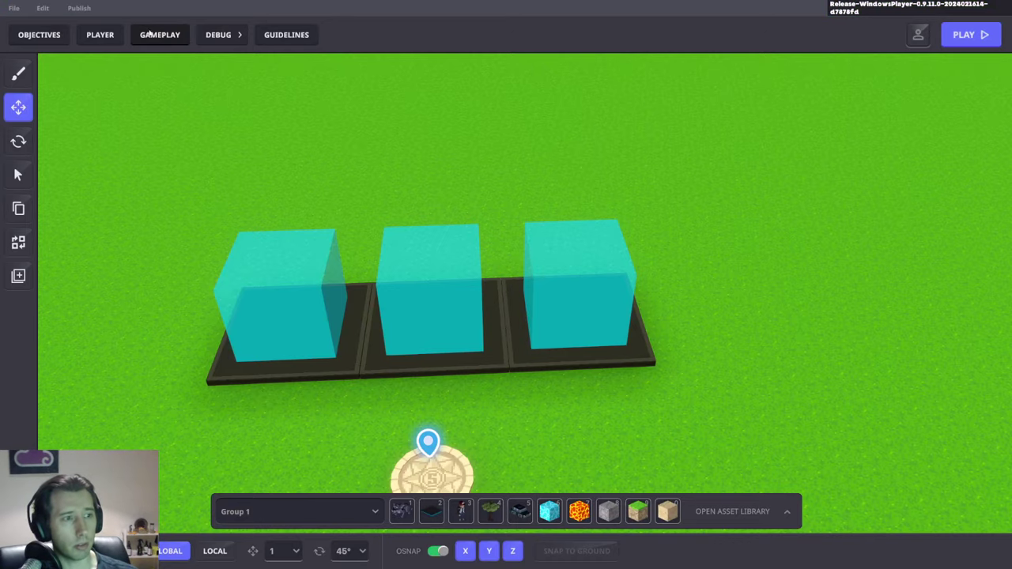
# In the game rules, set the fixed value that Compare numbers (3) compares Colour Number with to 4.
pyautogui.click(150, 33)
pyautogui.click(326, 67)
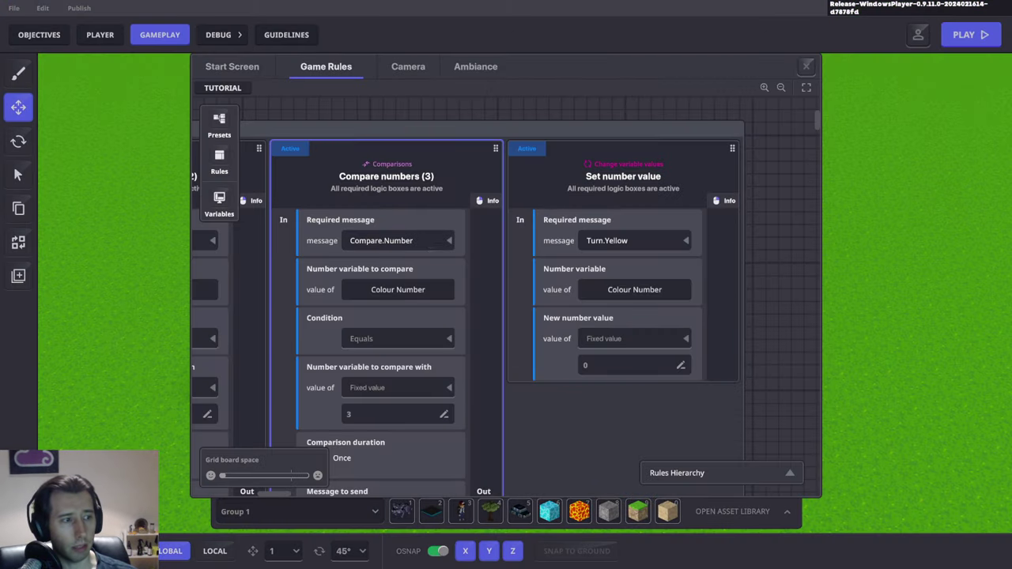
pyautogui.moveTo(454, 250); pyautogui.dragTo(661, 195)
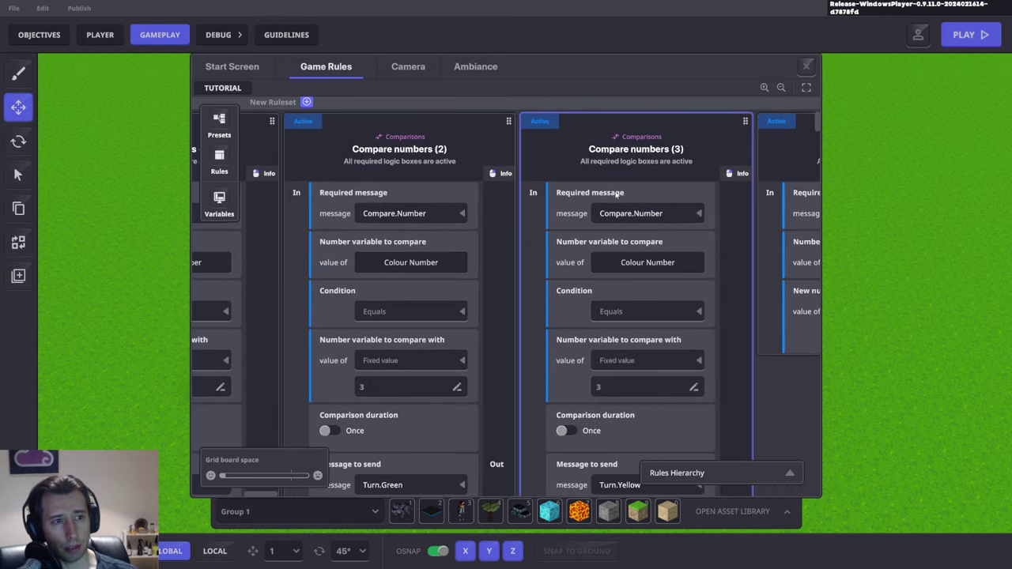
pyautogui.moveTo(634, 247); pyautogui.dragTo(599, 199)
pyautogui.click(580, 342)
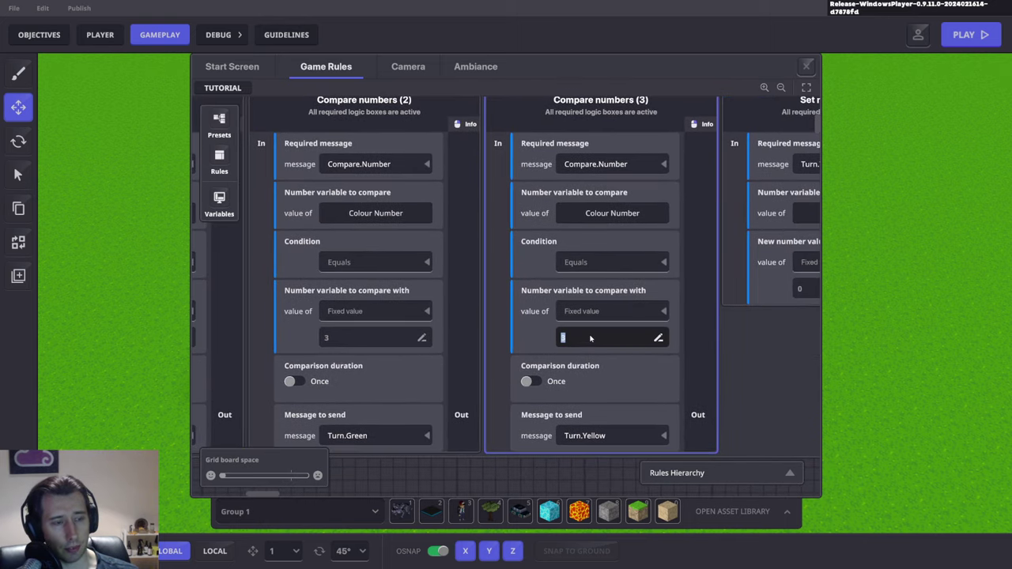
pyautogui.write('4')
pyautogui.press('Return')
pyautogui.click(807, 66)
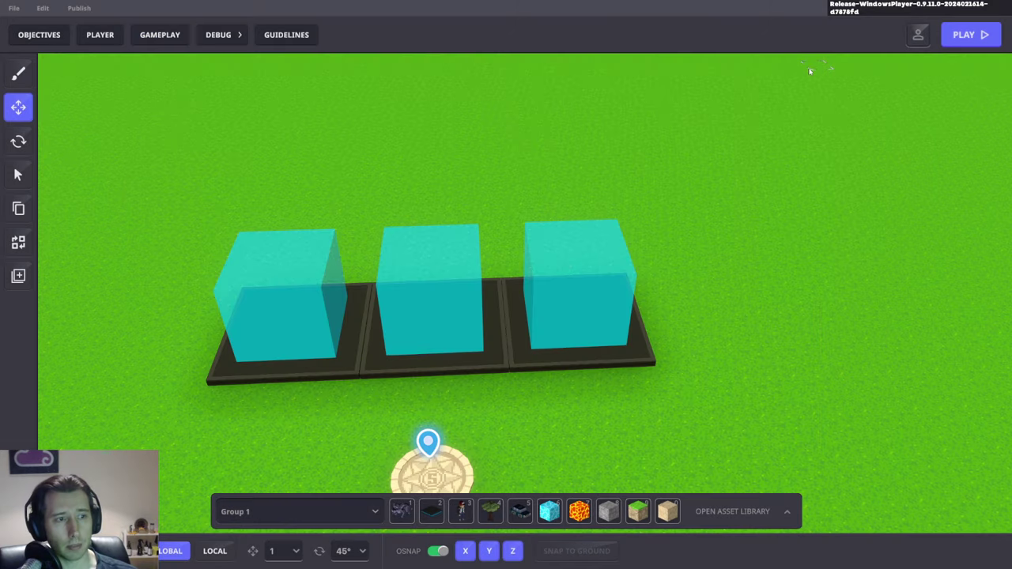
# Playtest the world by walking the character onto the middle tile, and return to the editor.
pyautogui.hotkey('ctrl', 'p')
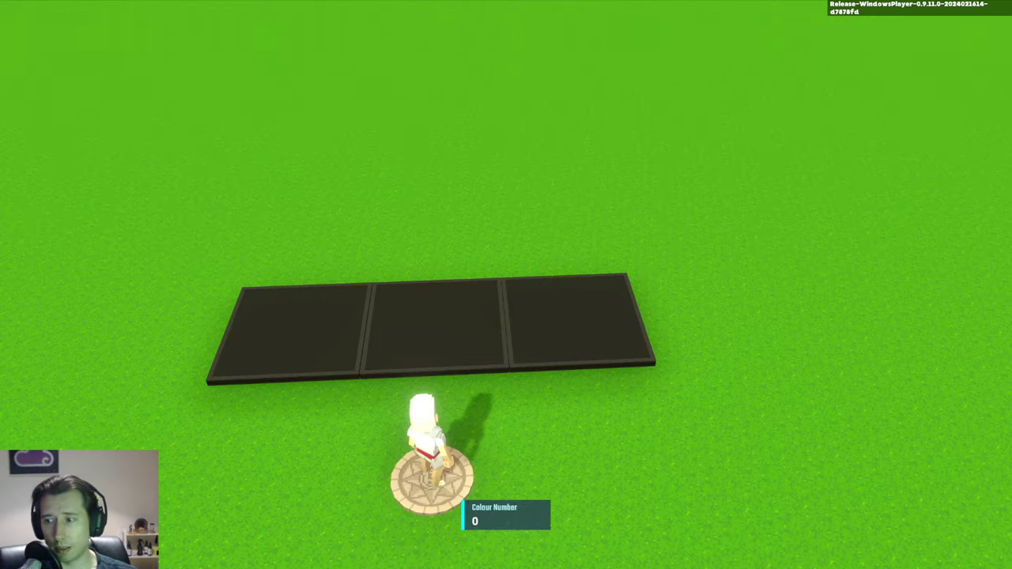
pyautogui.press('w')
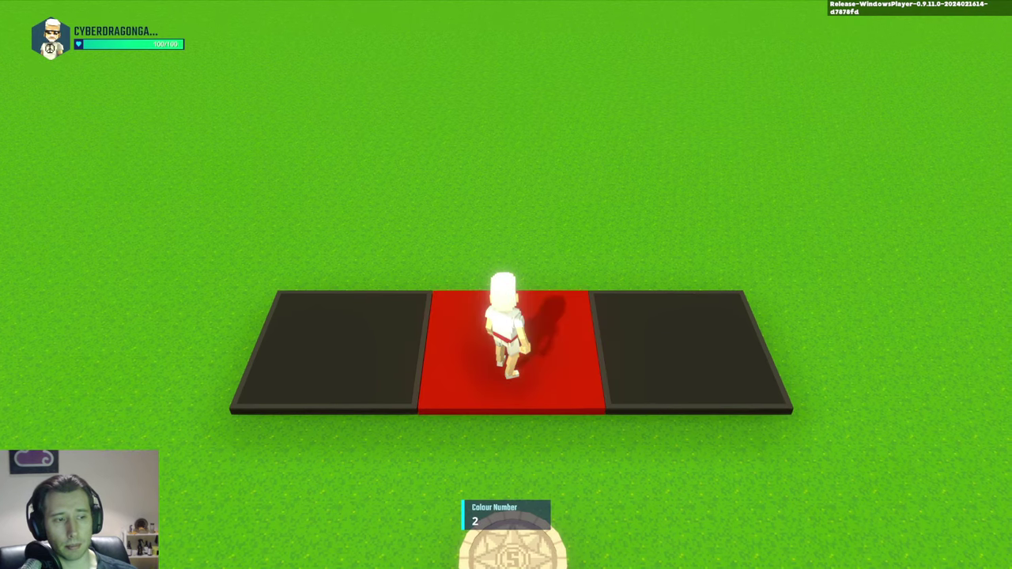
pyautogui.hotkey('ctrl', 'p')
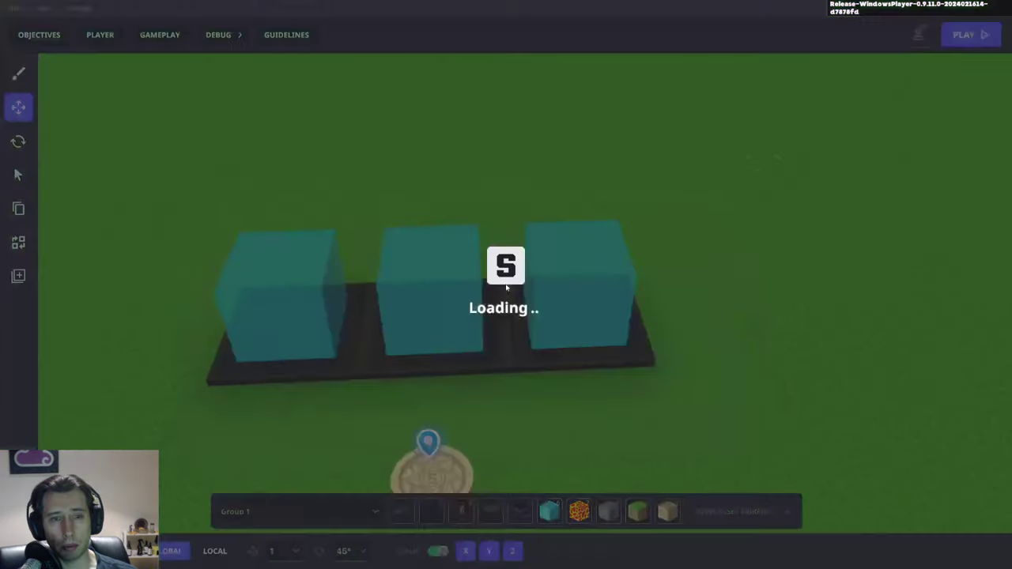
# Review the Compare numbers (3) and Set number value rules, and check the messages on the middle tile's Yellow and Green animations.
pyautogui.click(160, 35)
pyautogui.click(326, 66)
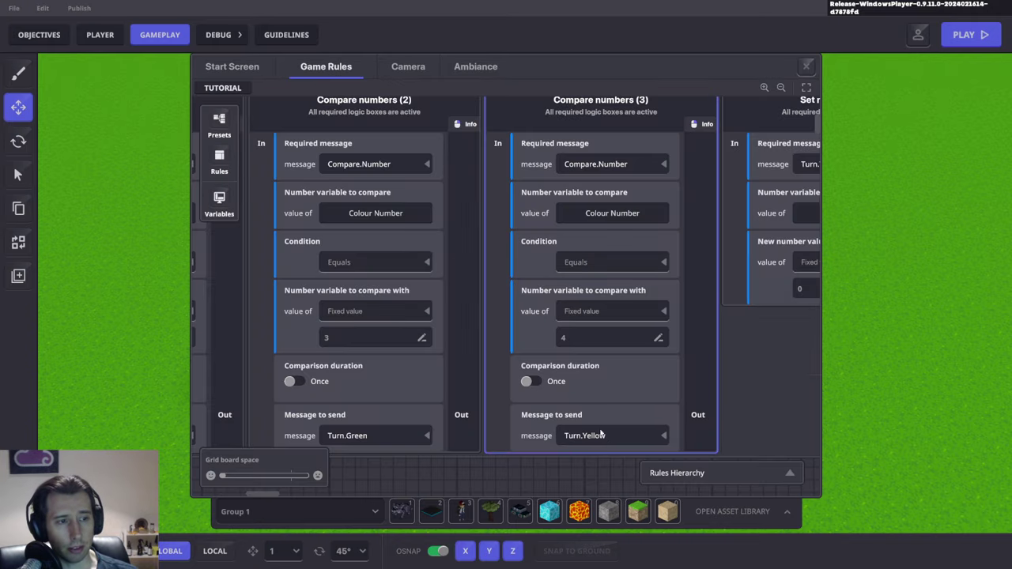
pyautogui.moveTo(615, 365); pyautogui.dragTo(463, 366)
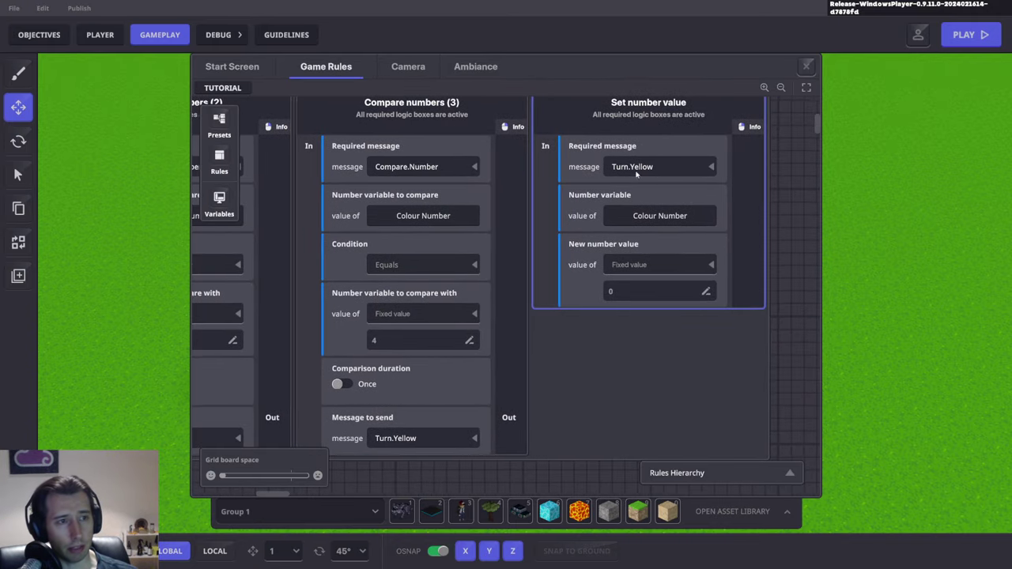
pyautogui.click(377, 426)
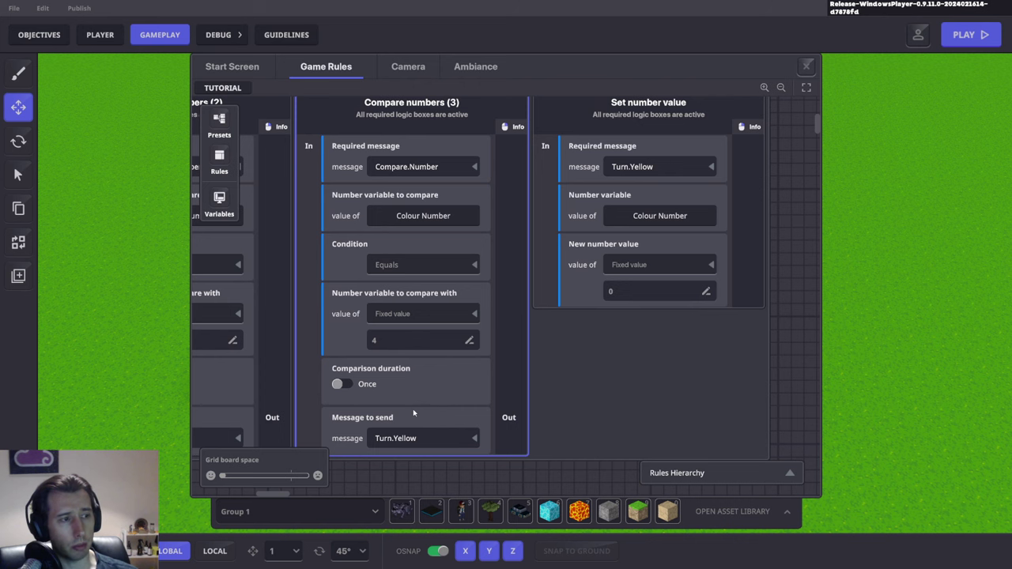
pyautogui.click(809, 116)
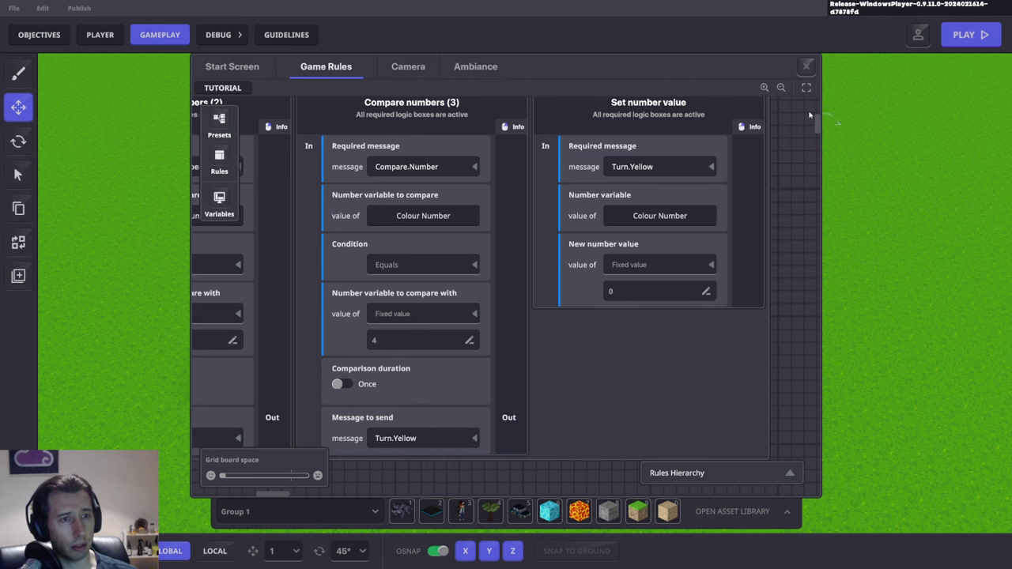
pyautogui.click(807, 67)
pyautogui.click(491, 353)
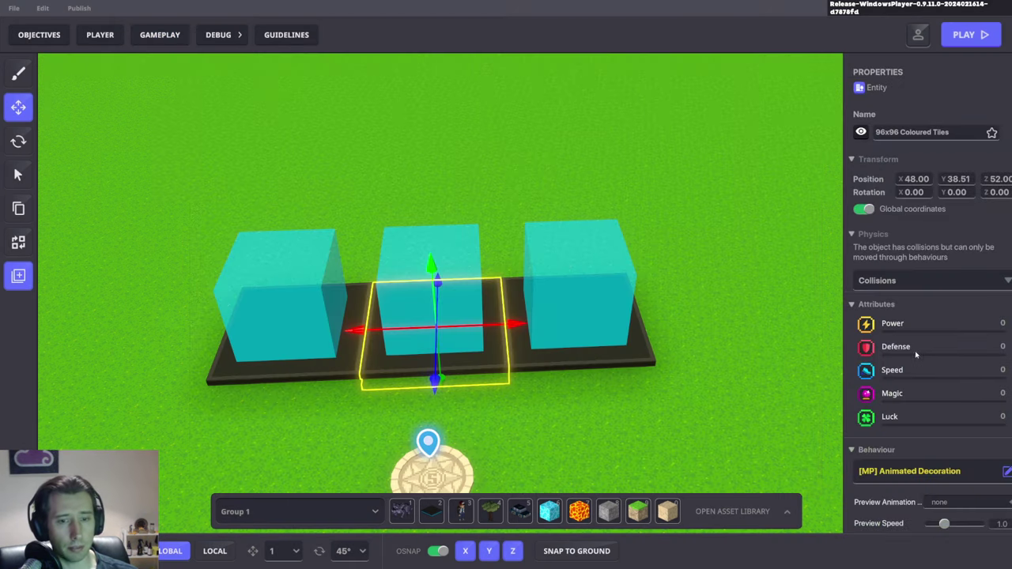
pyautogui.scroll(-10, 909, 348)
pyautogui.scroll(-2, 891, 357)
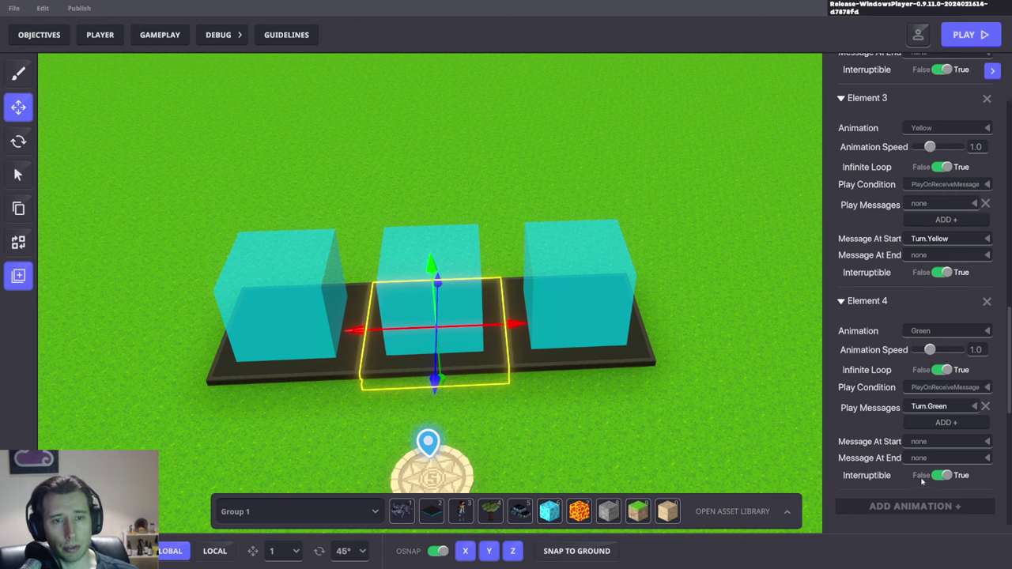
pyautogui.moveTo(805, 390); pyautogui.dragTo(777, 384, button='middle')
# Playtest the middle tile's colour changes again with the character and return to the editor.
pyautogui.hotkey('ctrl', 'p')
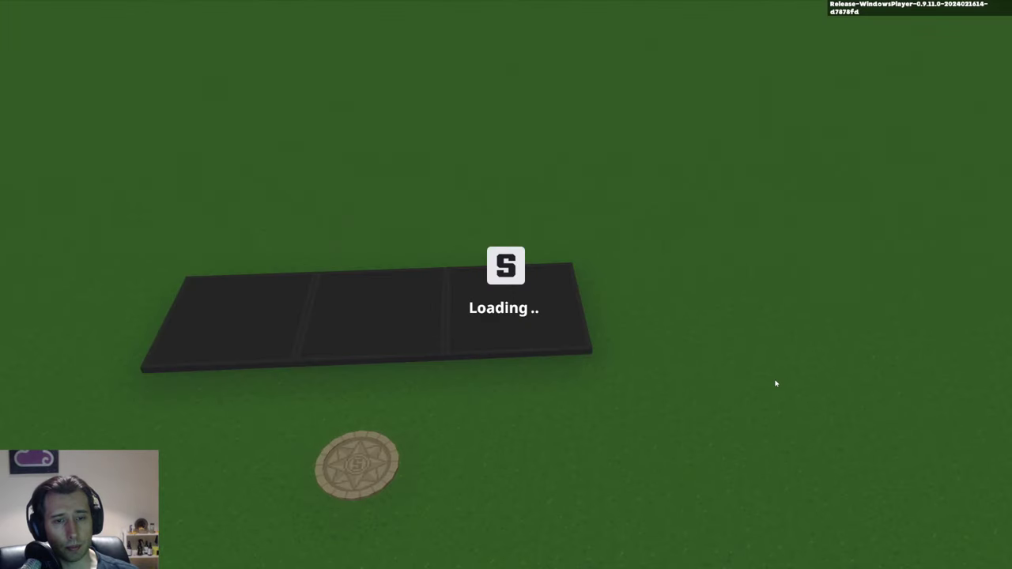
pyautogui.press('w')
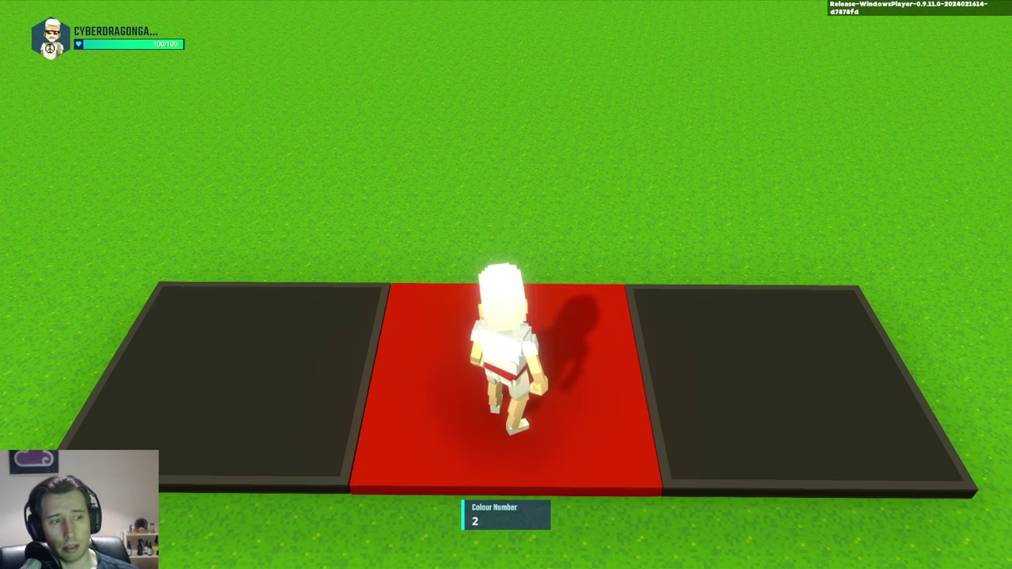
pyautogui.press('Escape')
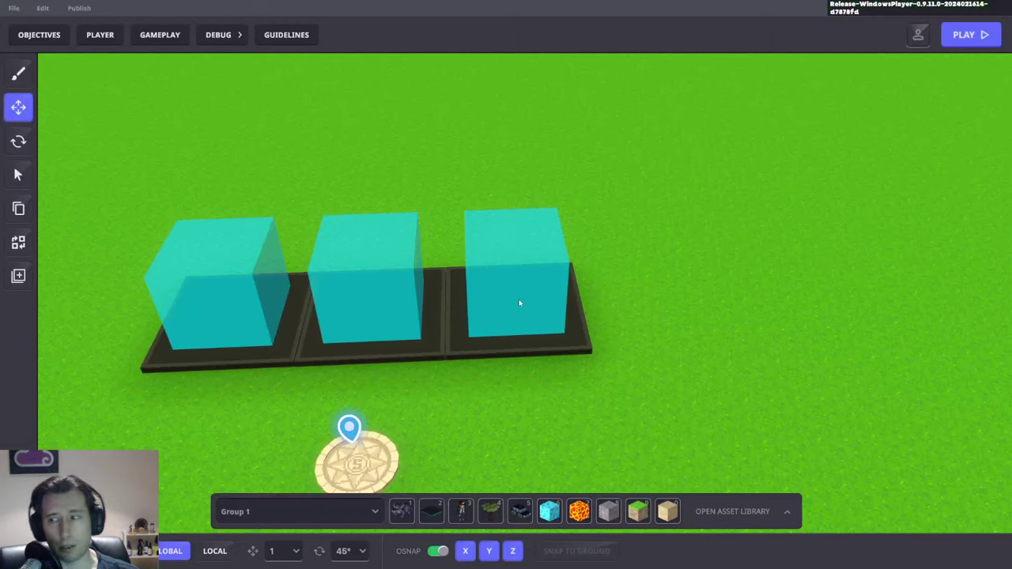
# Replace the required message of the Set number value rule with a new message named z.
pyautogui.click(160, 34)
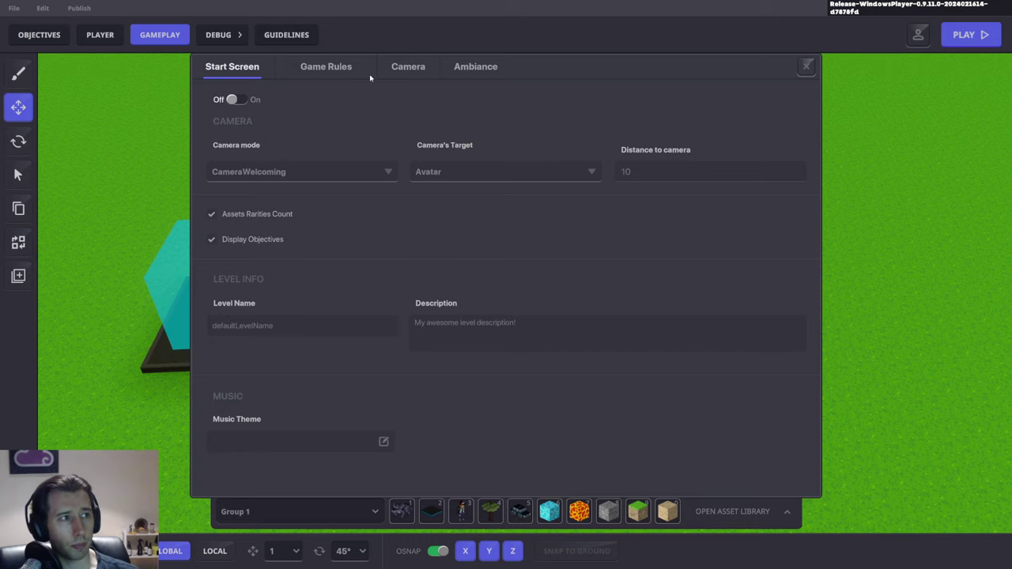
pyautogui.click(357, 71)
pyautogui.click(649, 168)
pyautogui.write('z')
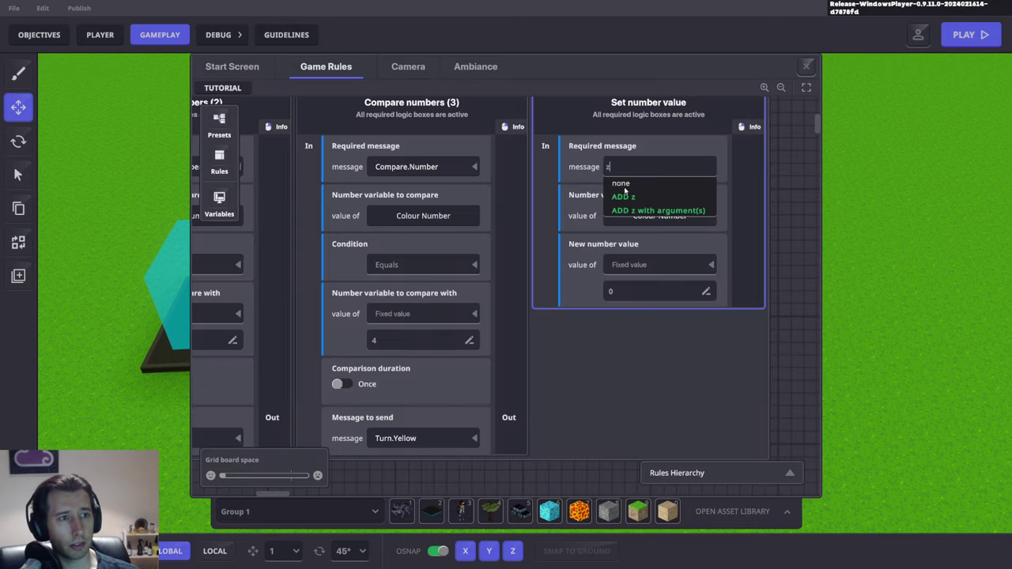
pyautogui.click(692, 199)
pyautogui.click(806, 67)
# Playtest the world by moving the character forward and back over the middle tile to trigger repeated colour changes, and return to the editor.
pyautogui.click(971, 34)
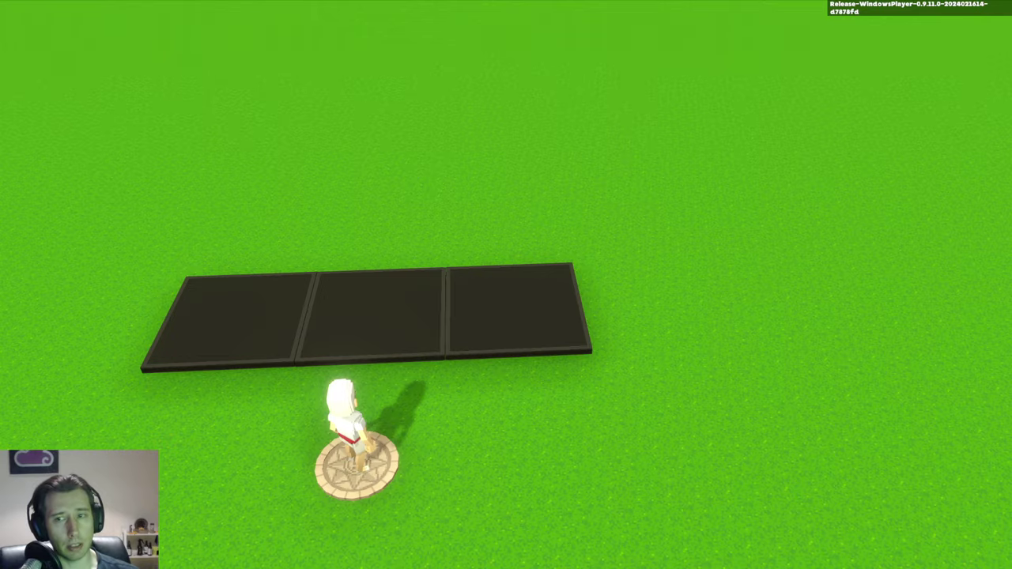
pyautogui.press('w')
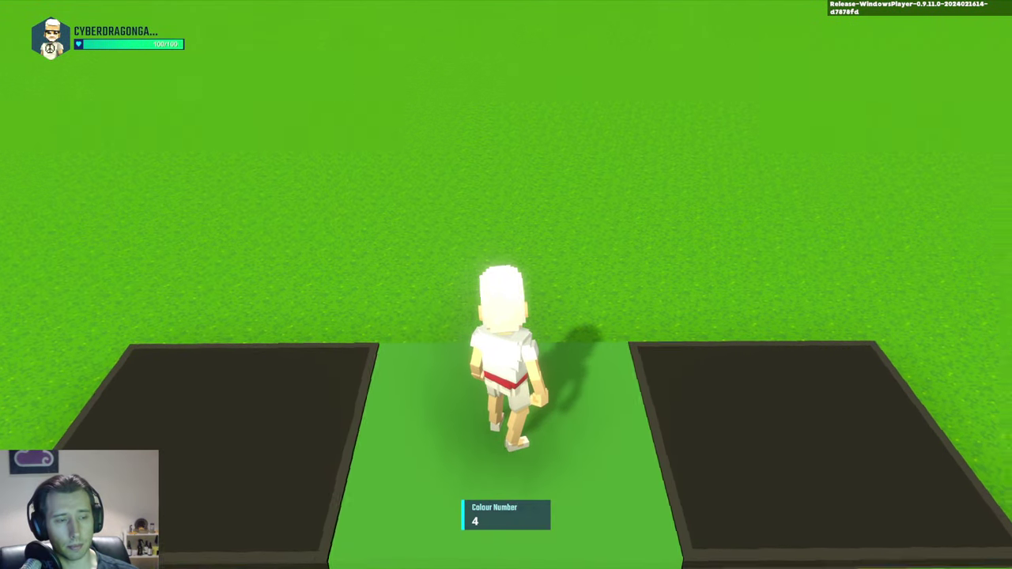
pyautogui.press('s')
pyautogui.press('w')
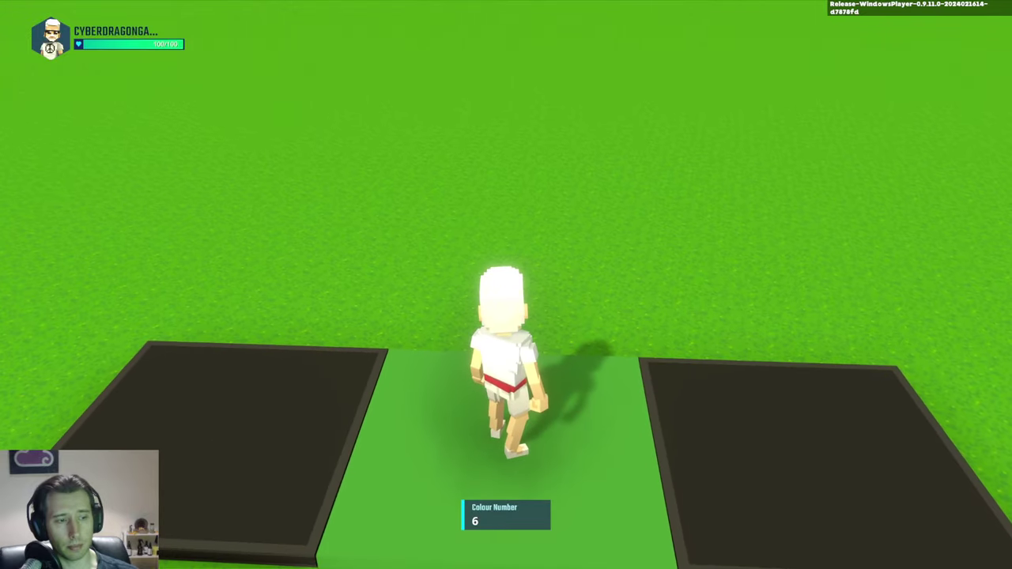
pyautogui.press('Escape')
# Review the values and messages of the Compare numbers (2) and (3) rules in the game rules.
pyautogui.click(161, 36)
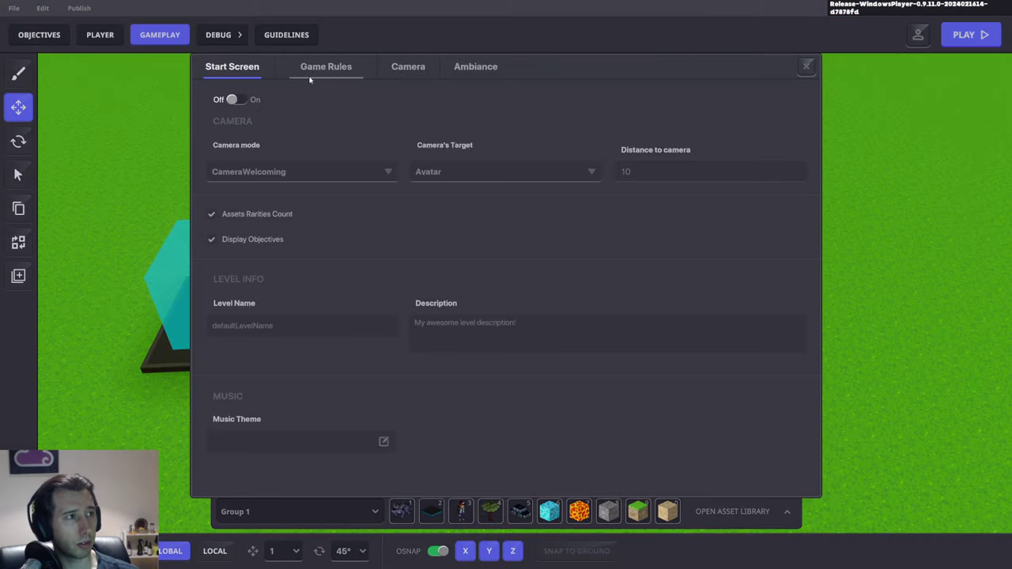
pyautogui.click(325, 70)
pyautogui.moveTo(516, 275); pyautogui.dragTo(901, 306)
pyautogui.moveTo(714, 305); pyautogui.dragTo(561, 264)
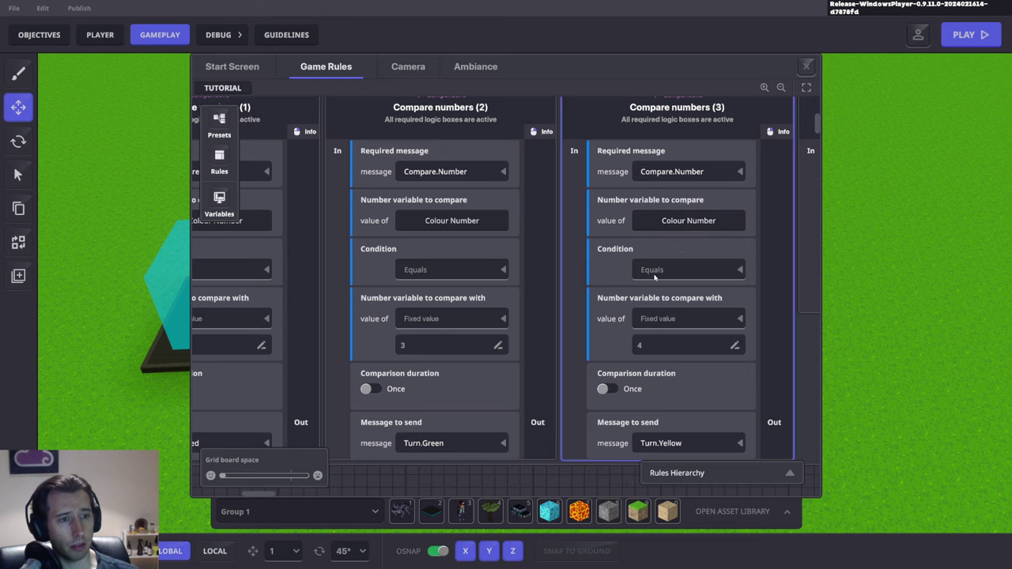
pyautogui.moveTo(697, 420); pyautogui.dragTo(610, 393)
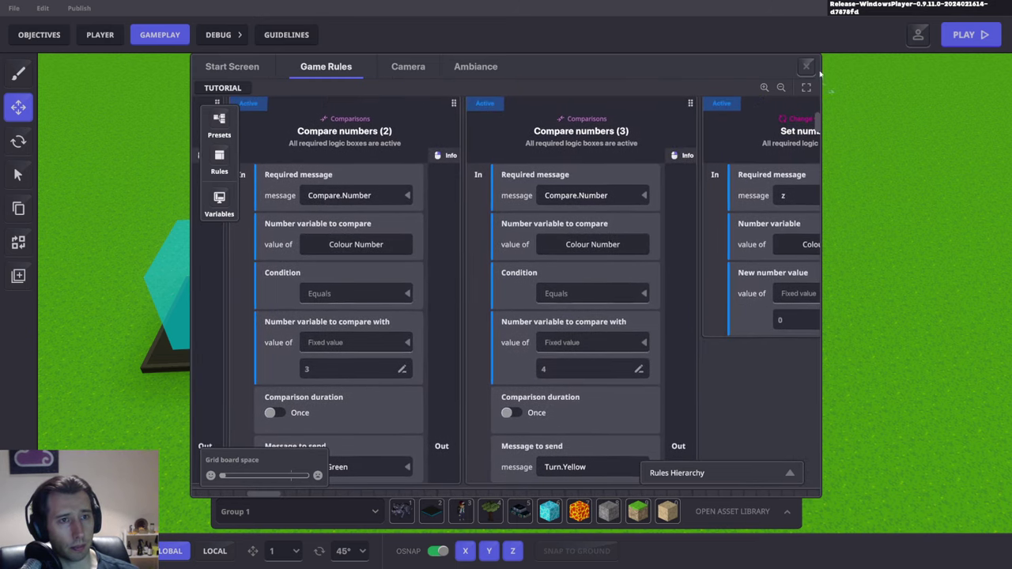
pyautogui.click(807, 68)
# Select the middle tile and reselect Turn.Yellow as the message at start of its Yellow animation.
pyautogui.click(433, 342)
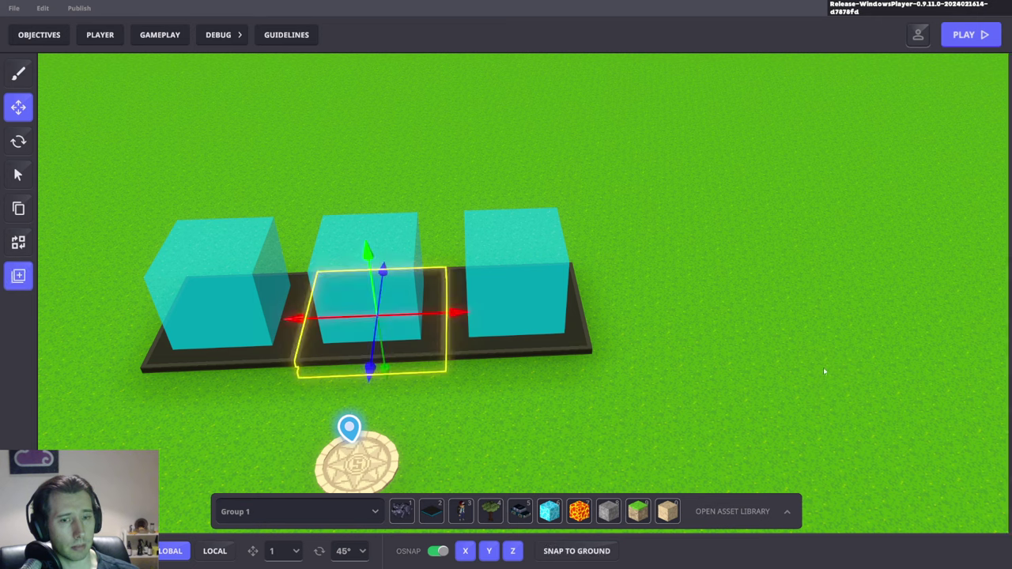
pyautogui.scroll(-8, 925, 379)
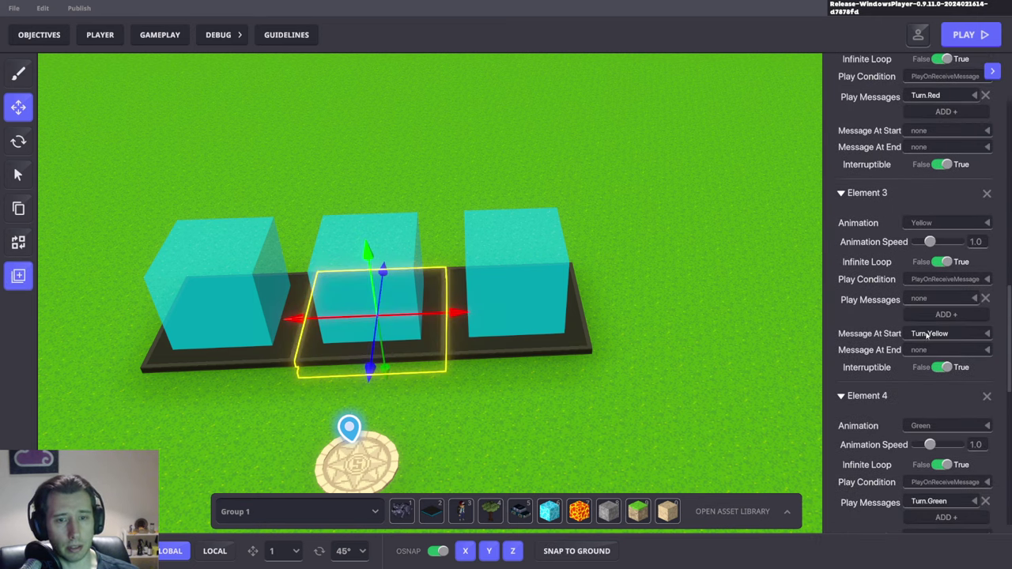
pyautogui.click(927, 334)
pyautogui.write('Turn')
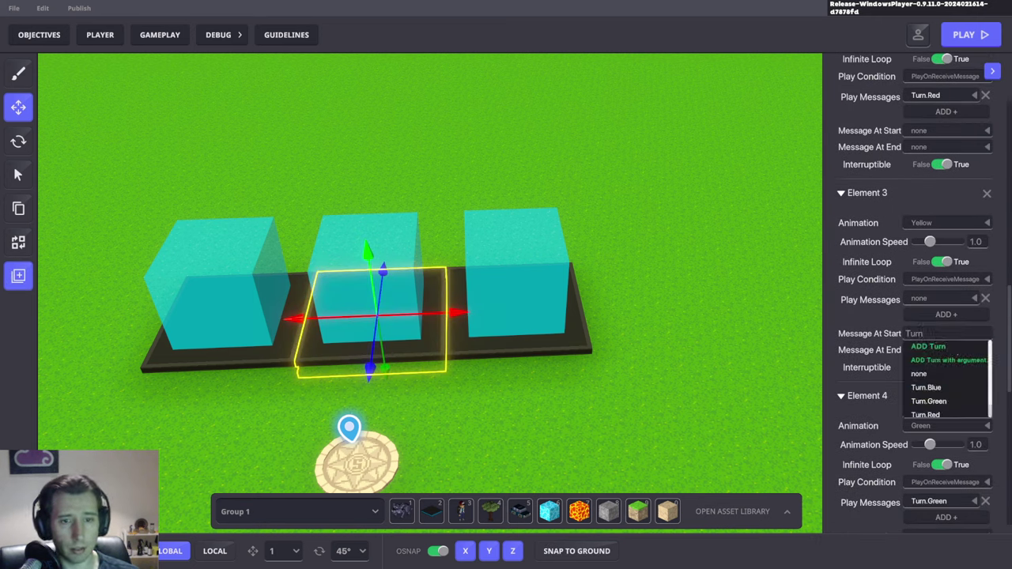
pyautogui.scroll(-1, 945, 388)
pyautogui.click(946, 411)
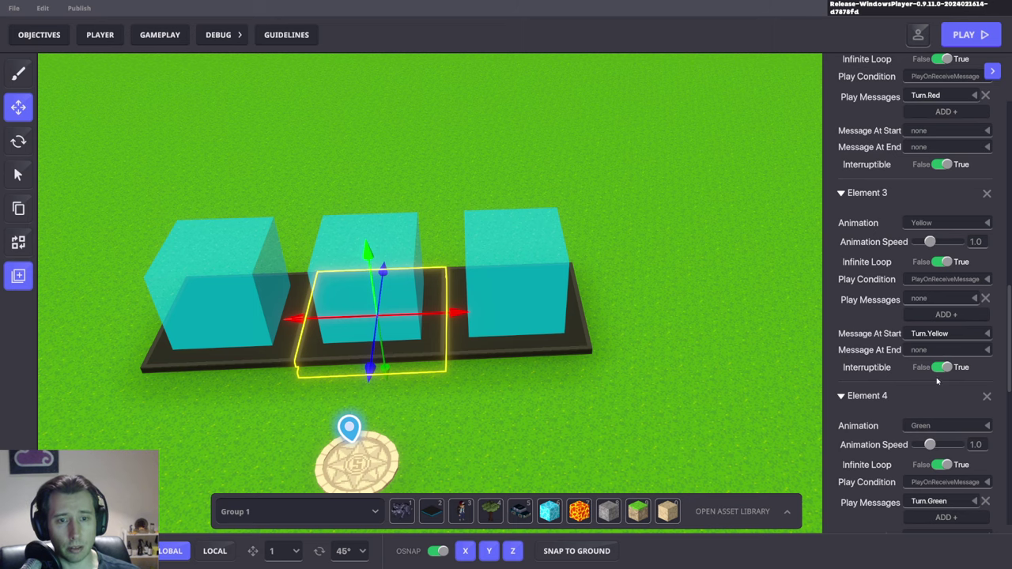
# Preview the Yellow animation on the middle tile.
pyautogui.scroll(8, 938, 381)
pyautogui.scroll(-3, 938, 317)
pyautogui.click(943, 171)
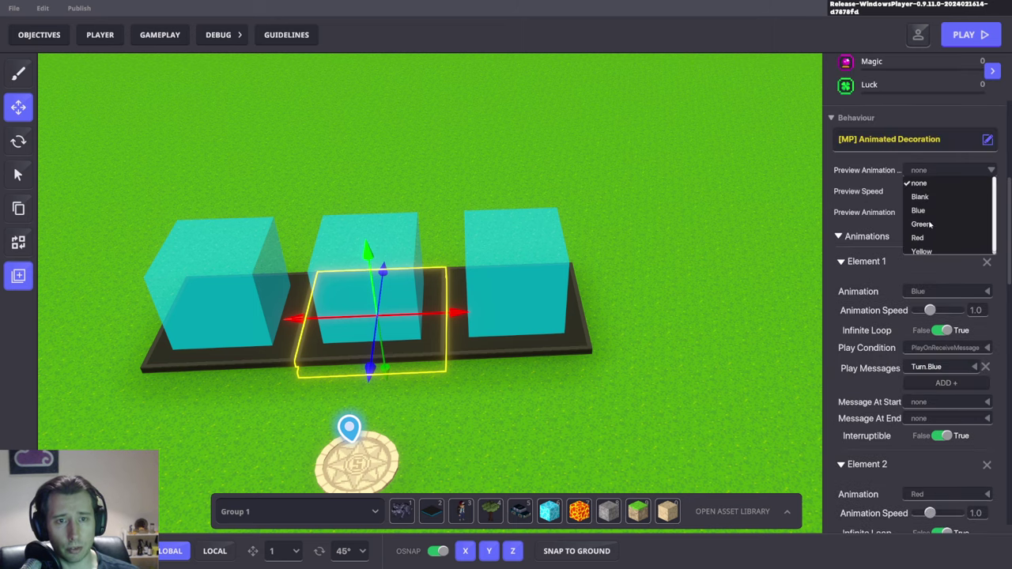
pyautogui.click(921, 251)
pyautogui.click(947, 212)
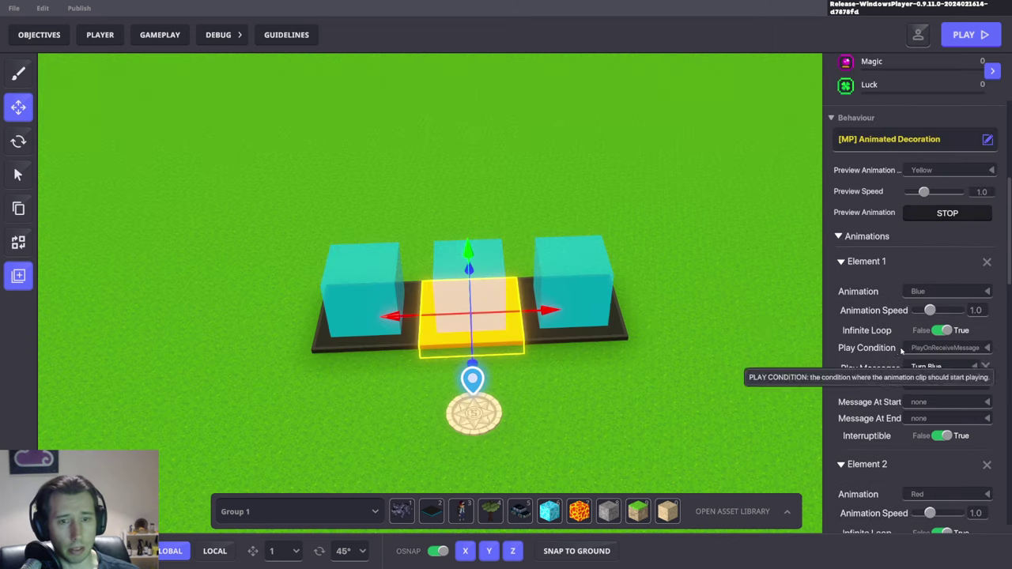
# Change the animation of the middle tile's Element 3 to Green.
pyautogui.scroll(-3, 922, 367)
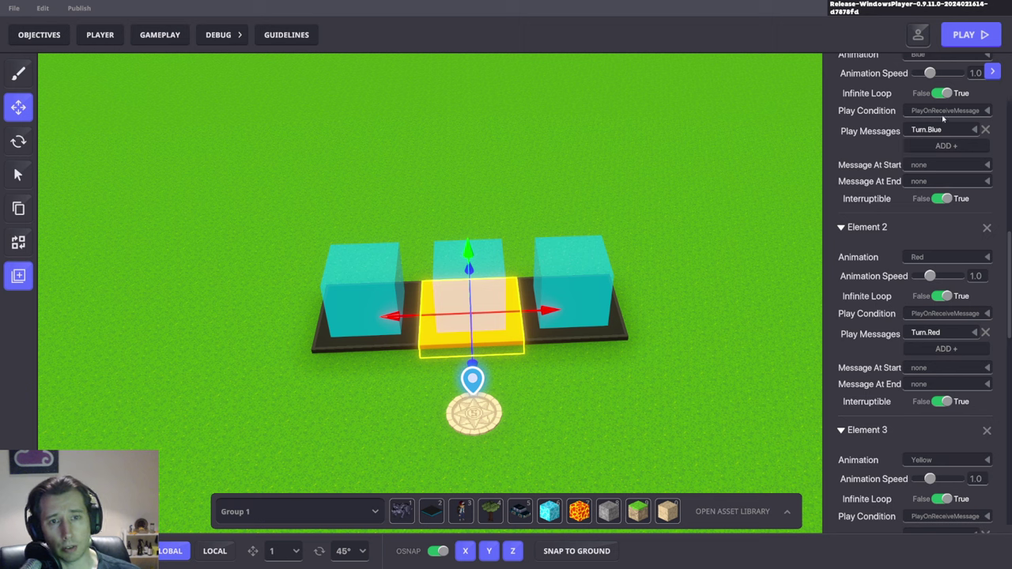
pyautogui.scroll(-2, 922, 313)
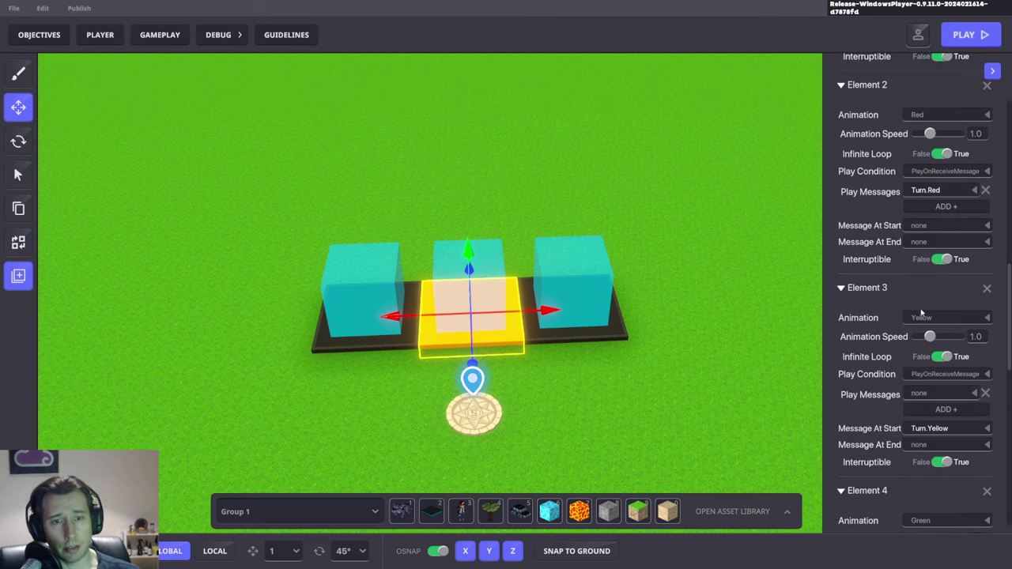
pyautogui.scroll(-2, 917, 340)
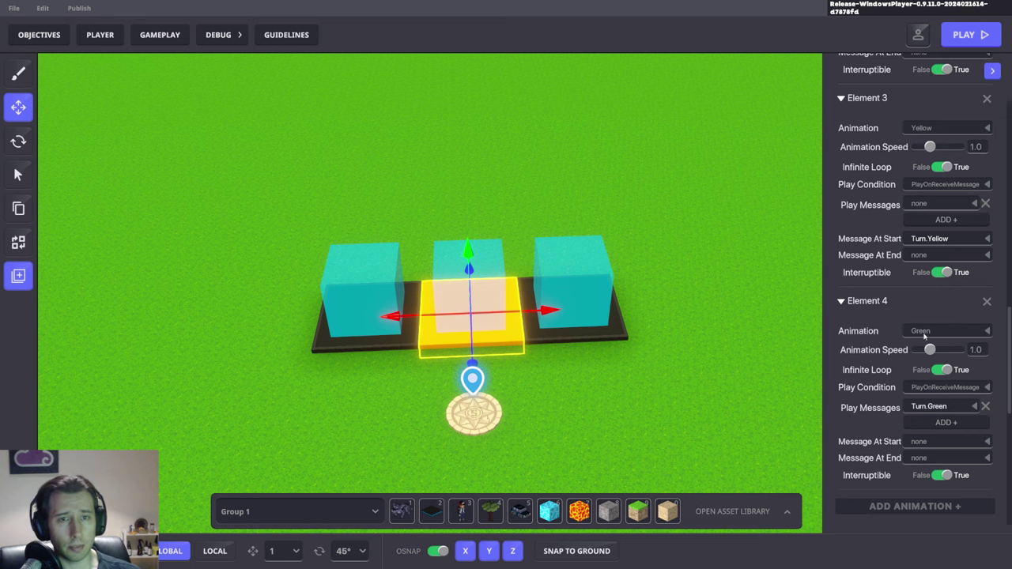
pyautogui.click(950, 128)
pyautogui.click(922, 183)
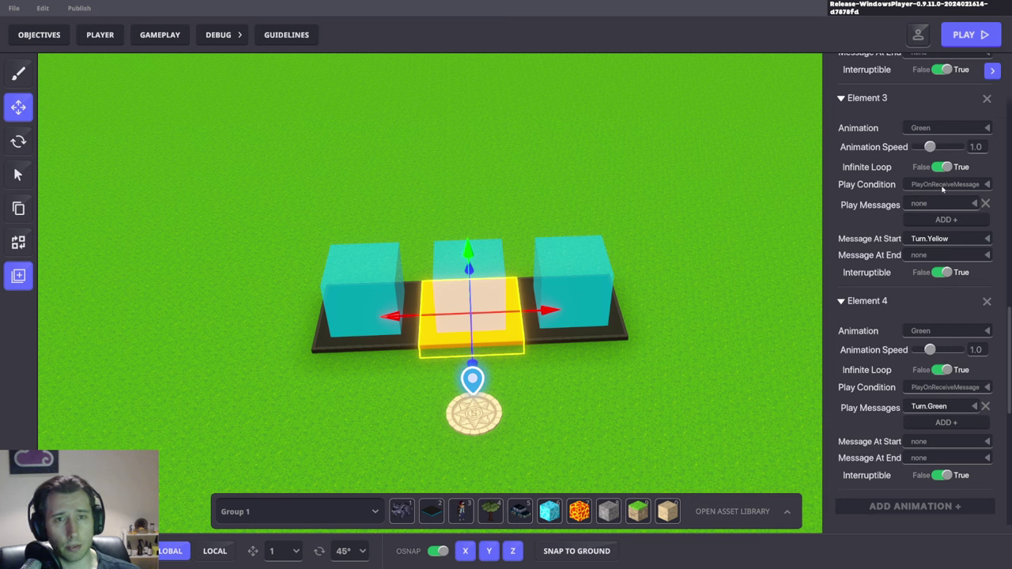
# Set the message at start of the middle tile's Element 3 animation to Turn.Green.
pyautogui.click(920, 238)
pyautogui.write('Turn')
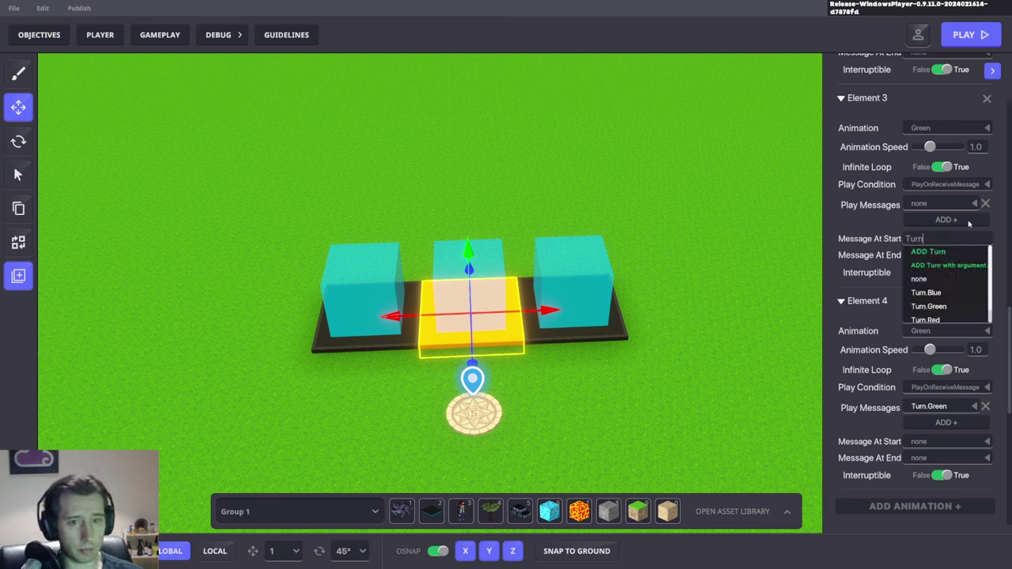
pyautogui.click(927, 306)
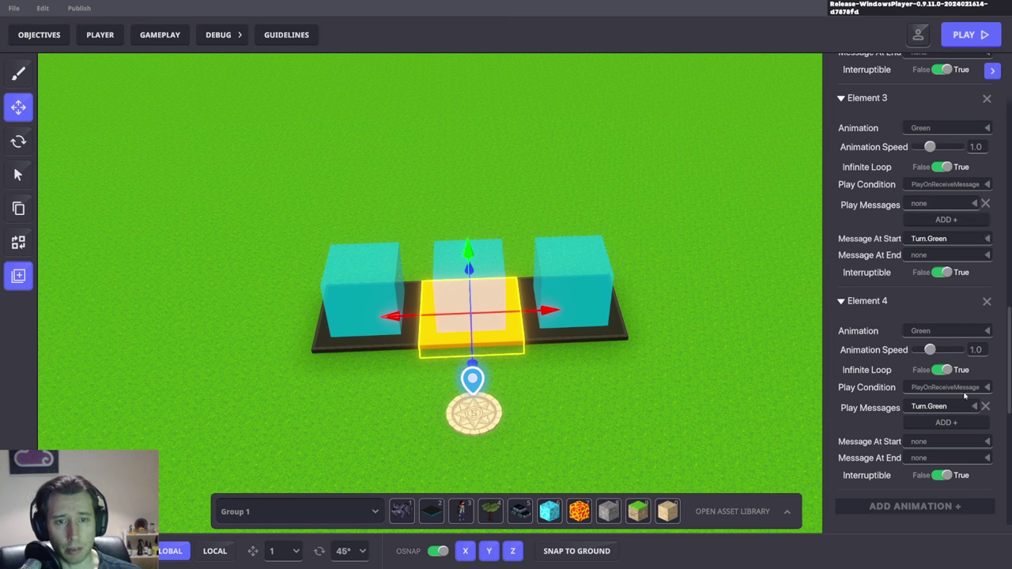
# Change the middle tile's Element 4 to the Yellow animation and make it play on the Turn.Yellow message.
pyautogui.click(942, 332)
pyautogui.click(922, 412)
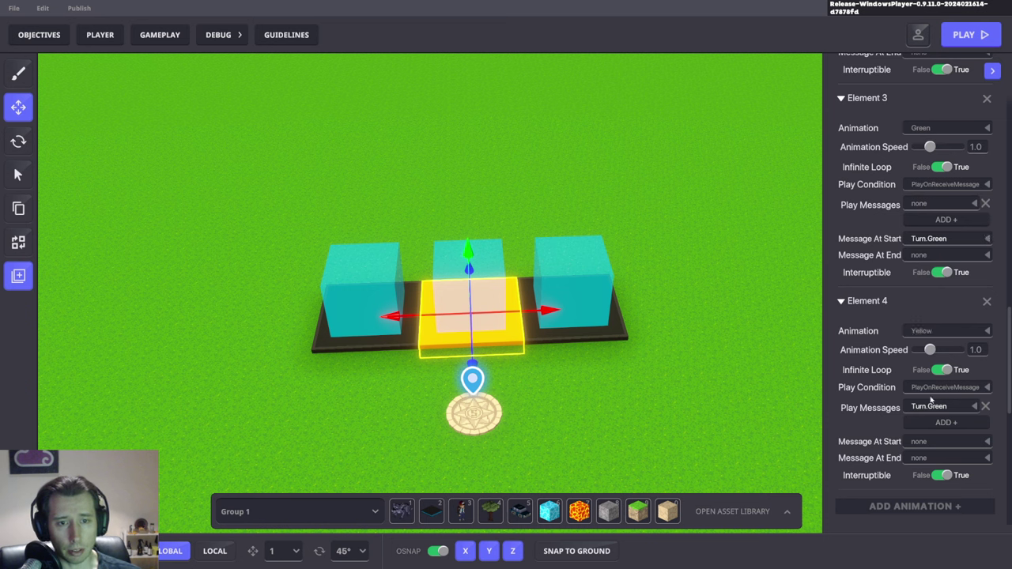
pyautogui.click(935, 406)
pyautogui.write('Turn')
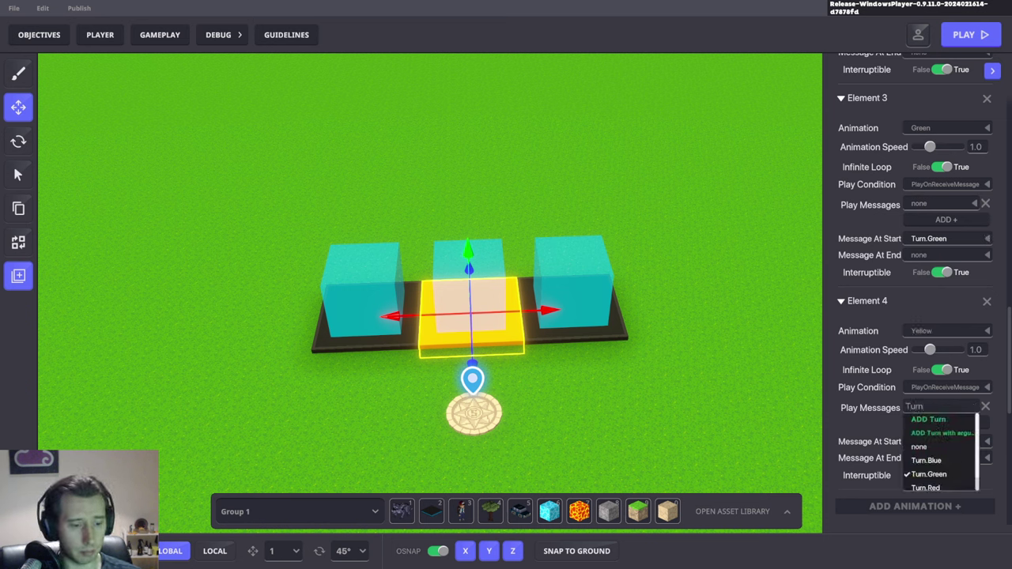
pyautogui.write('.Yell')
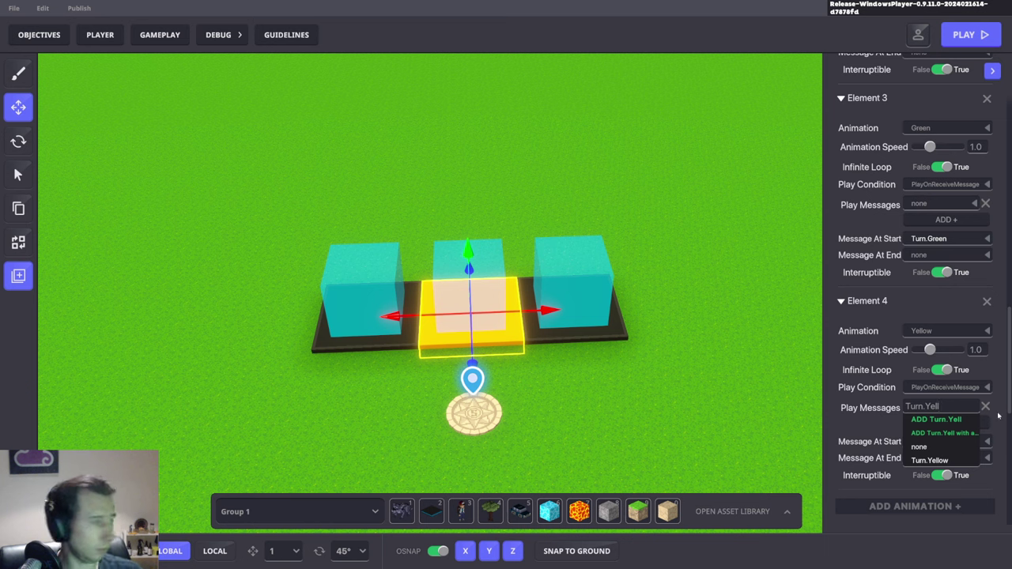
pyautogui.click(938, 461)
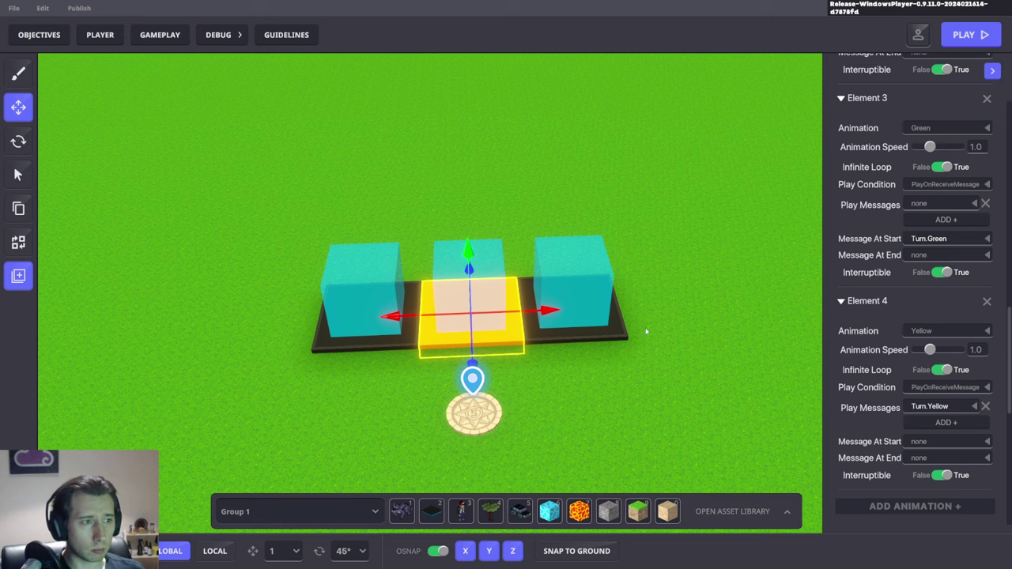
# Inspect the Message Broadcaster and Trigger Volume logic of the middle trigger cube, then deselect it.
pyautogui.click(497, 258)
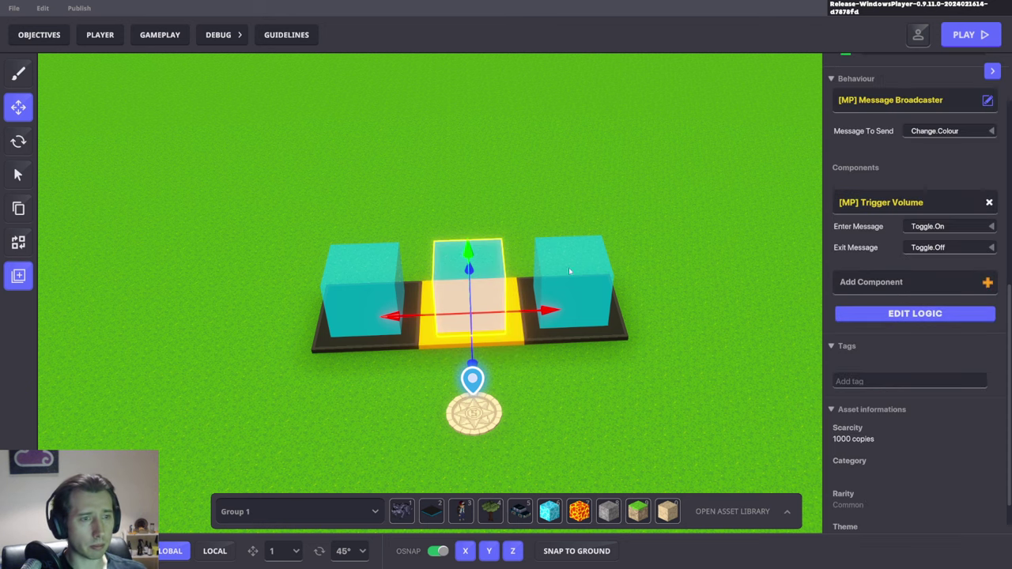
pyautogui.click(905, 314)
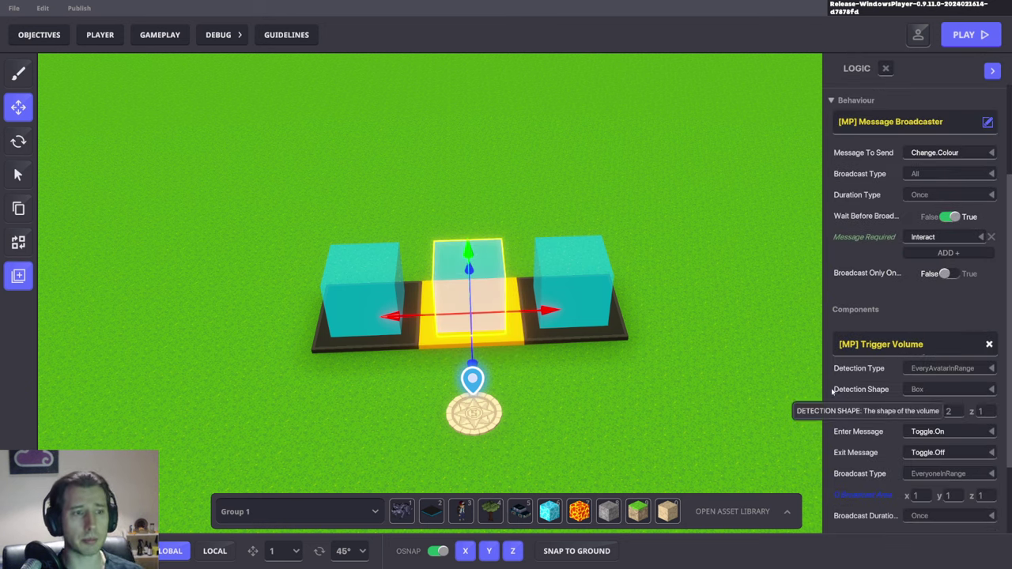
pyautogui.click(706, 369)
# Playtest the tiles by walking the avatar onto the middle tile and cycling its colours, then return to the editor.
pyautogui.hotkey('ctrl', 'p')
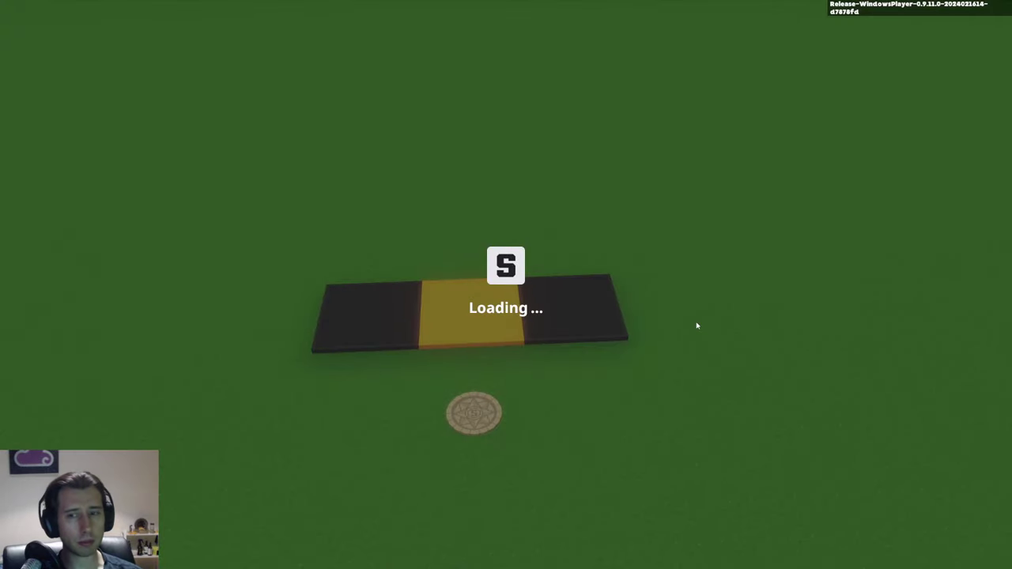
pyautogui.press('w')
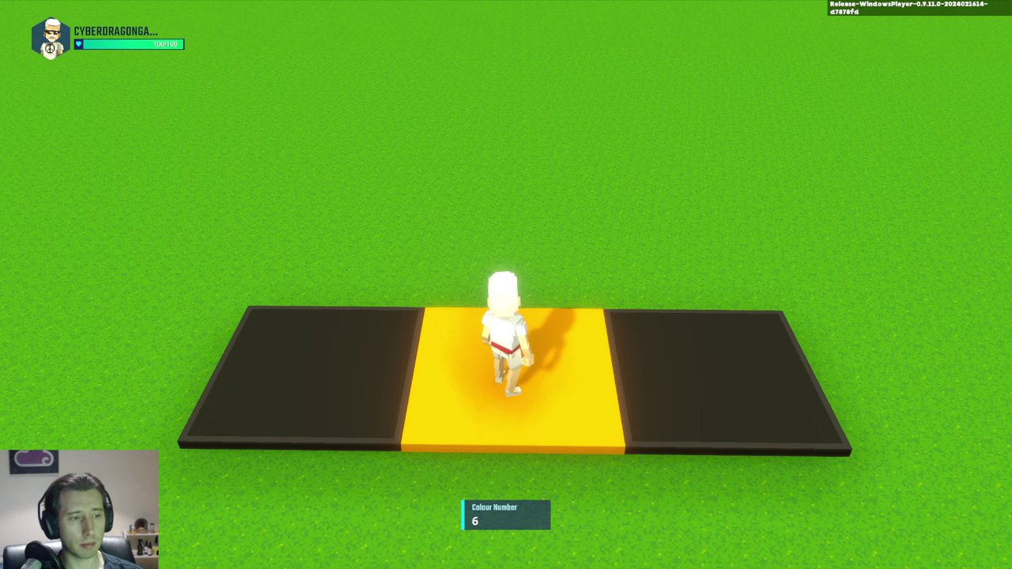
pyautogui.press('s')
pyautogui.press('Tab')
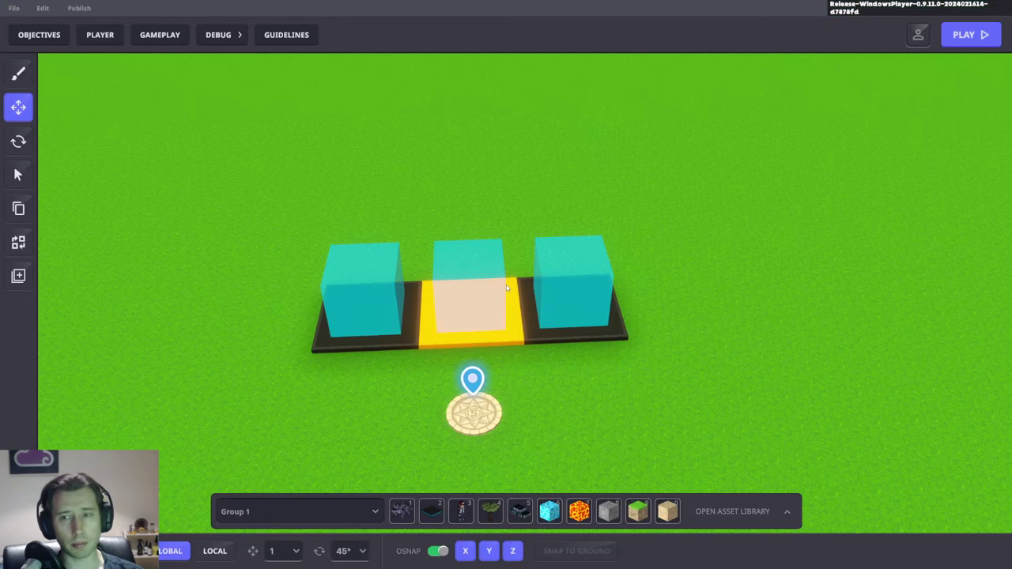
# Run a second playtest, advancing the middle tile's colour from Colour Number 1 to 4, and exit to the editor.
pyautogui.press('Tab')
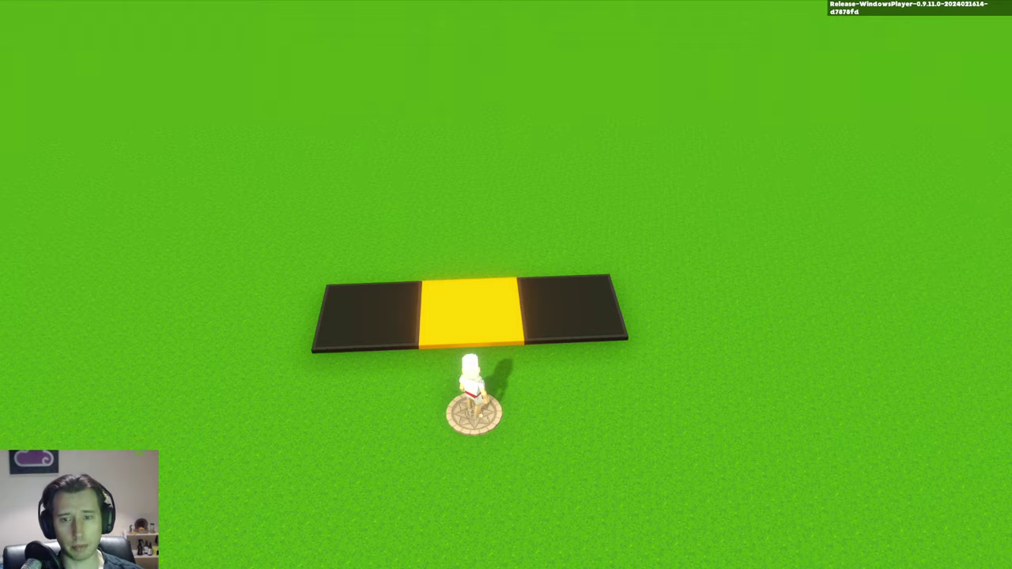
pyautogui.press('w')
pyautogui.press('a')
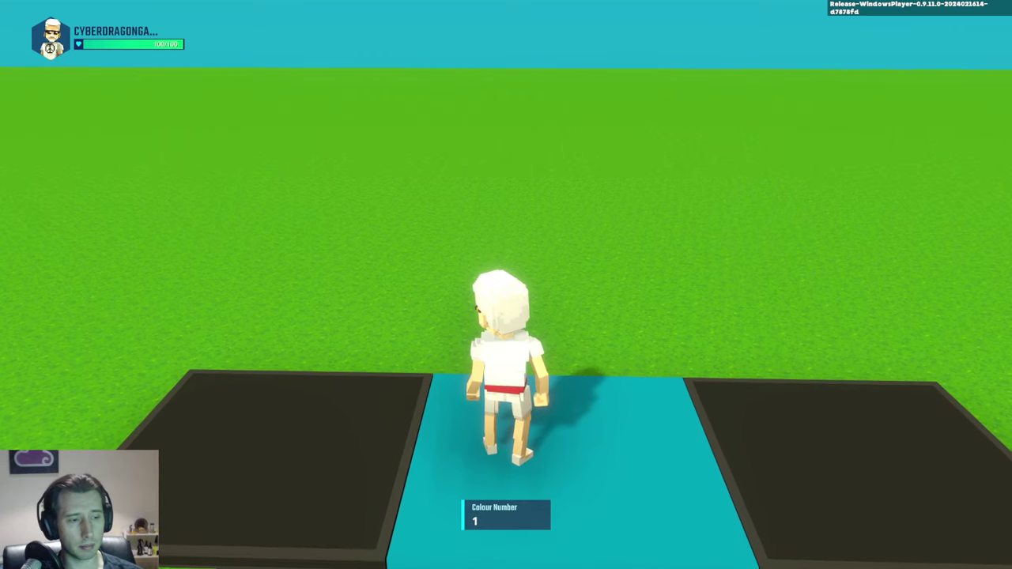
pyautogui.scroll(-3, 506, 284)
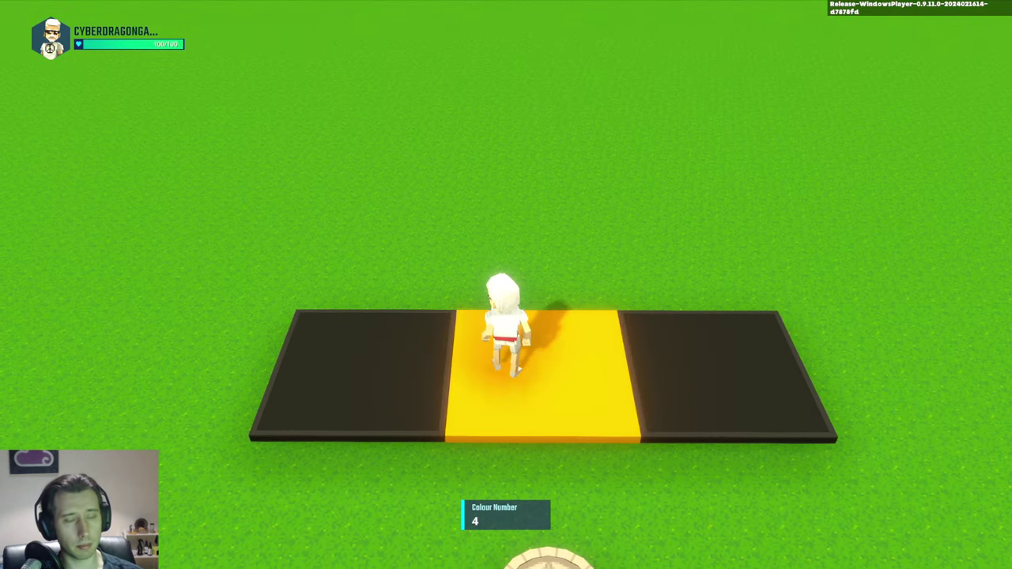
pyautogui.press('d')
pyautogui.press('s')
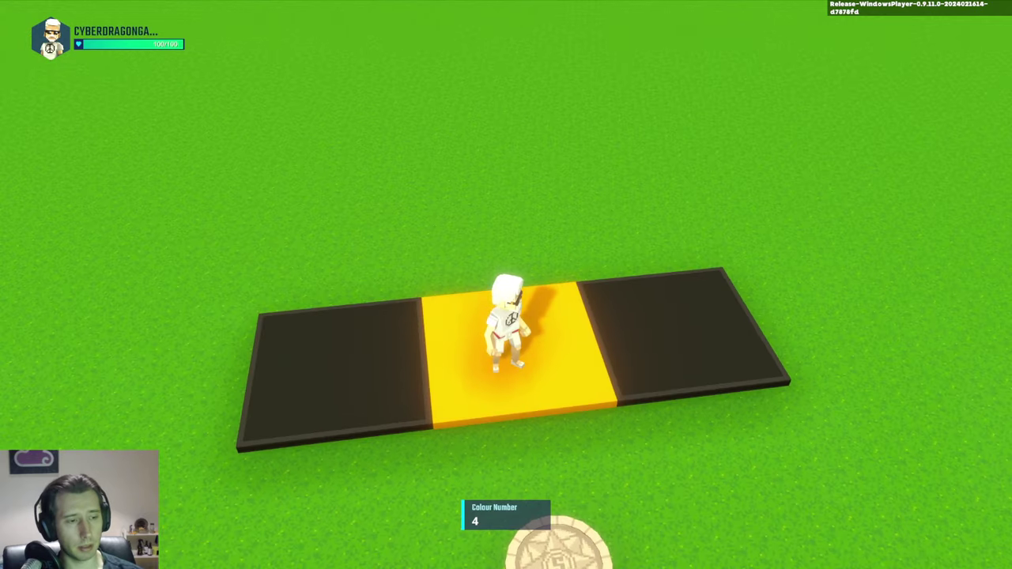
pyautogui.press('Escape')
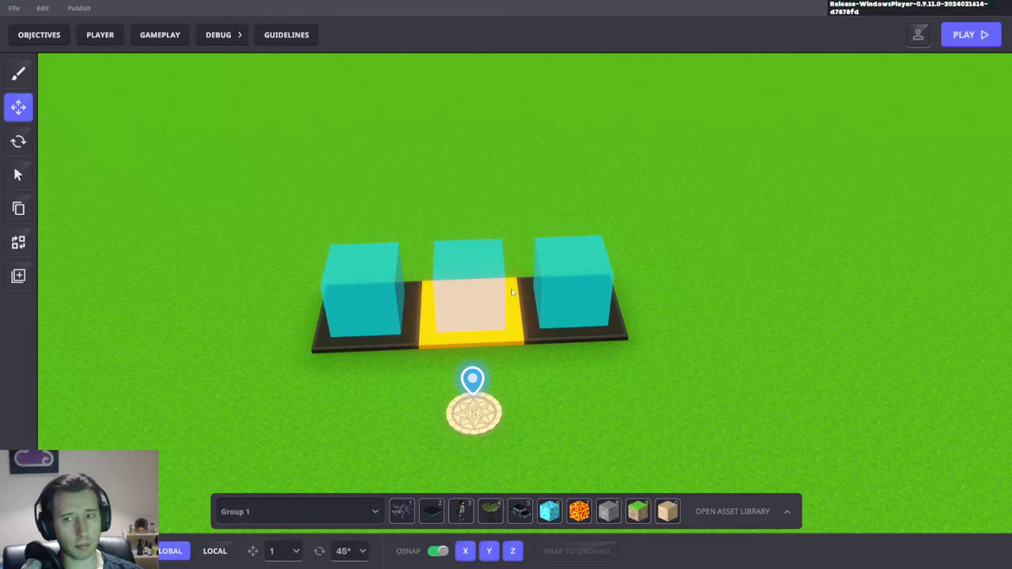
# Review the Add/Subtract number rule and the compared values and sent messages of all Compare numbers rules in the game rules.
pyautogui.click(160, 35)
pyautogui.click(327, 67)
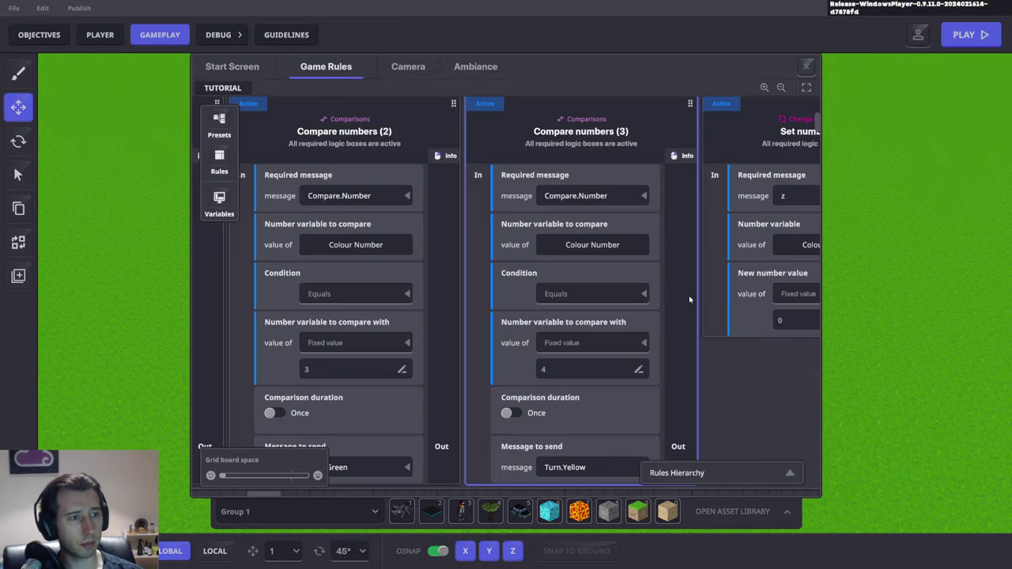
pyautogui.moveTo(495, 231); pyautogui.dragTo(673, 218)
pyautogui.hscroll(-3, 493, 251)
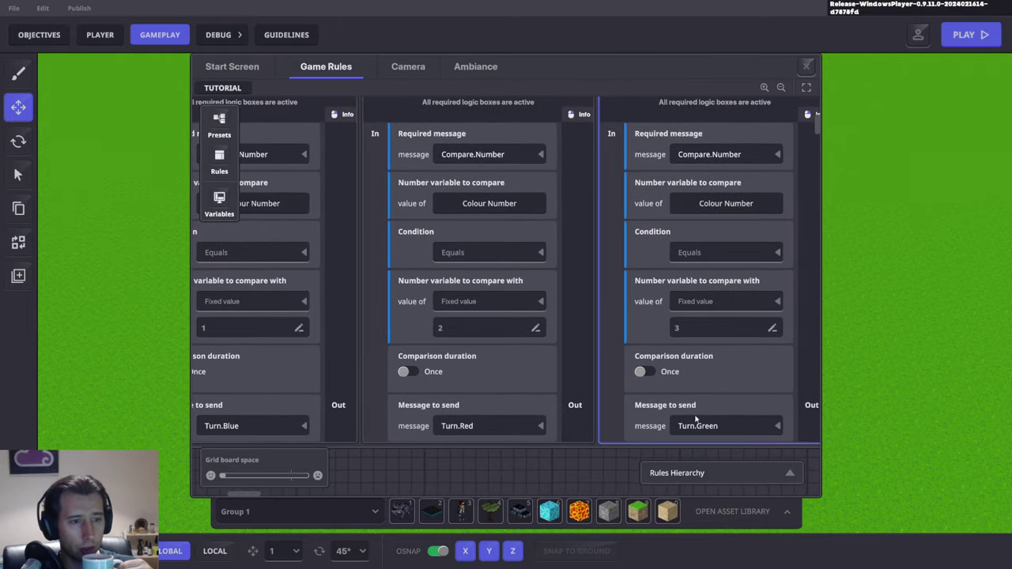
pyautogui.scroll(2, 664, 389)
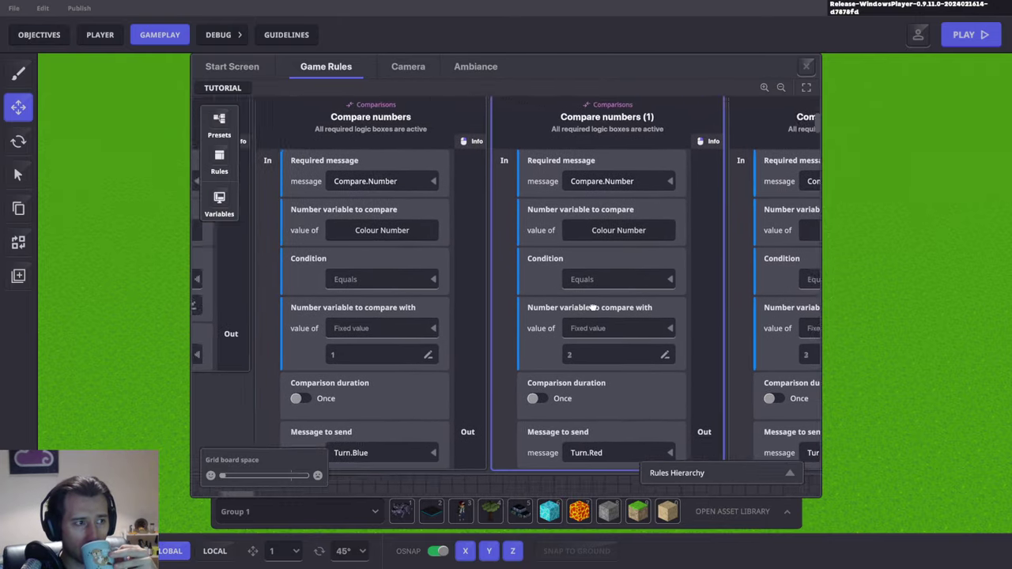
pyautogui.hscroll(-5, 553, 387)
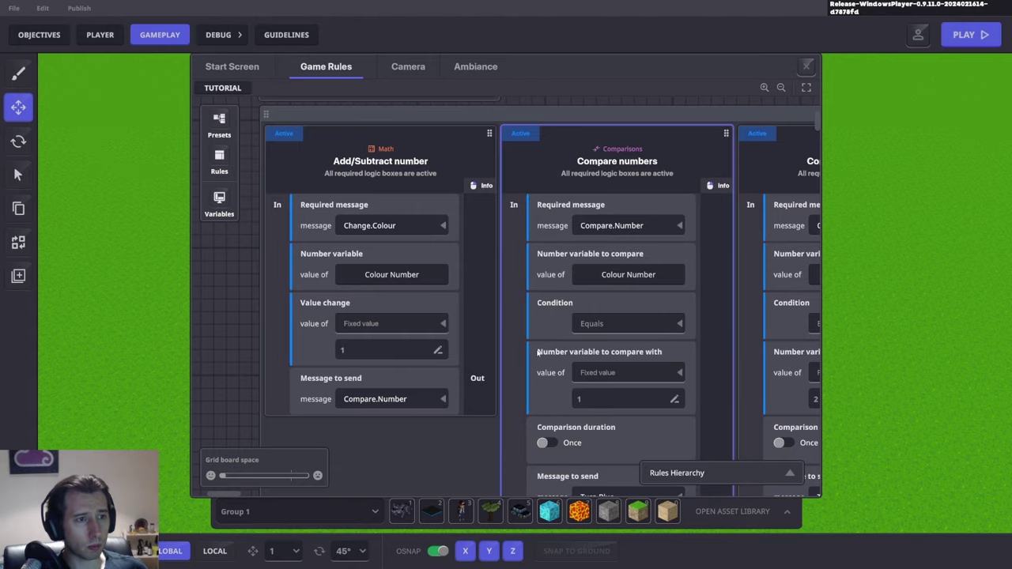
pyautogui.hscroll(6, 538, 354)
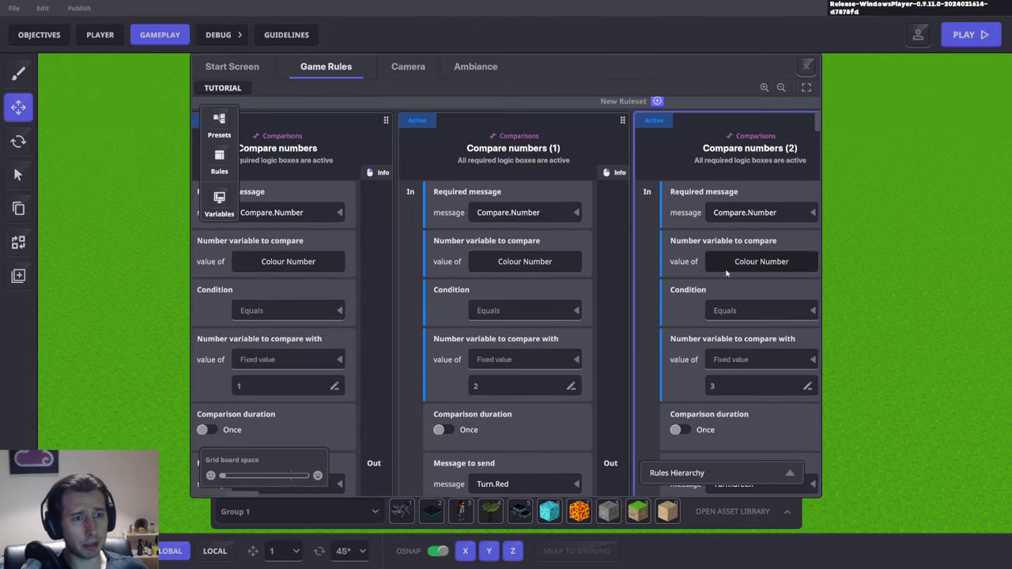
pyautogui.hscroll(6, 726, 272)
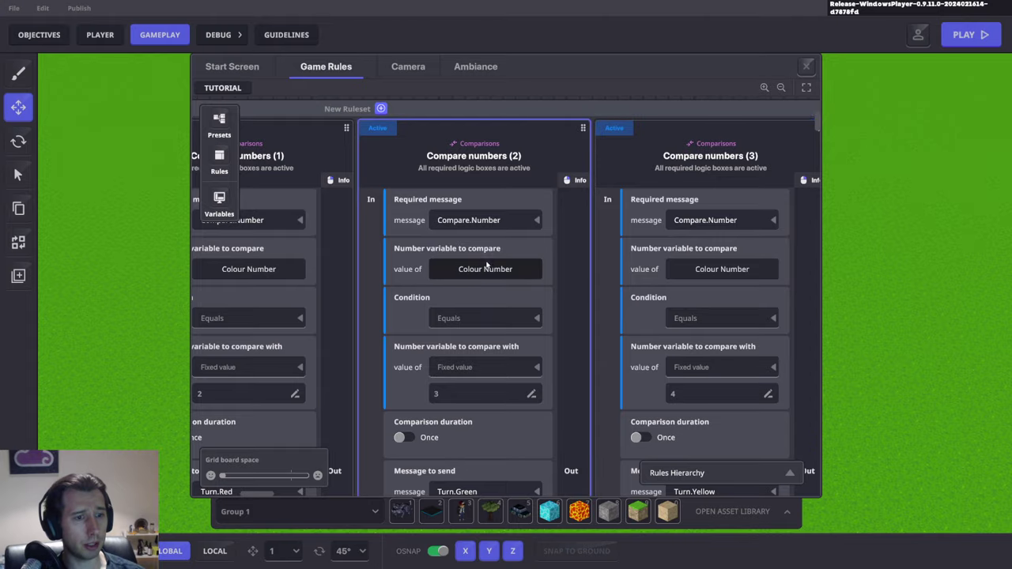
pyautogui.scroll(-2, 573, 288)
pyautogui.hscroll(6, 469, 315)
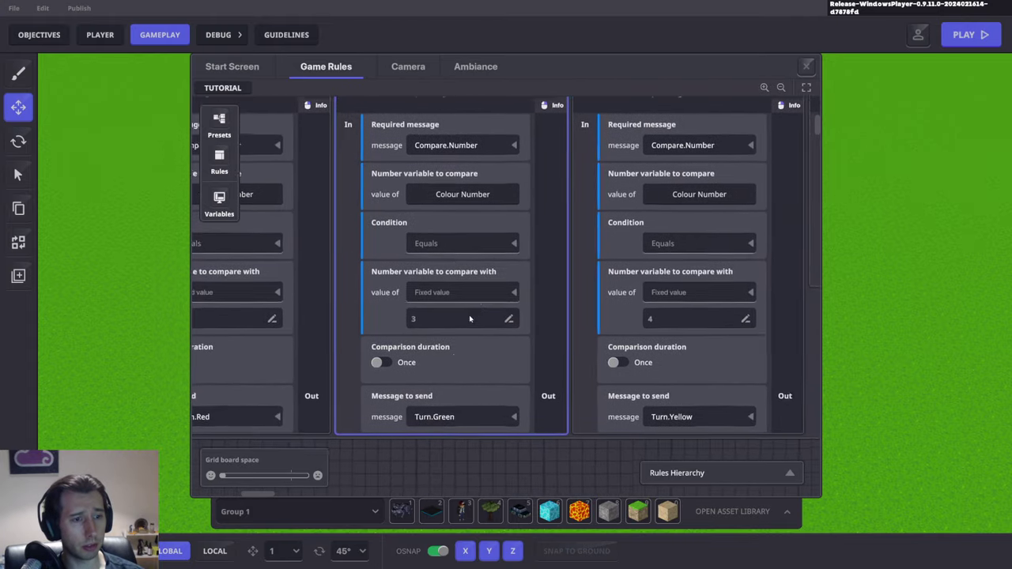
pyautogui.hscroll(-12, 311, 385)
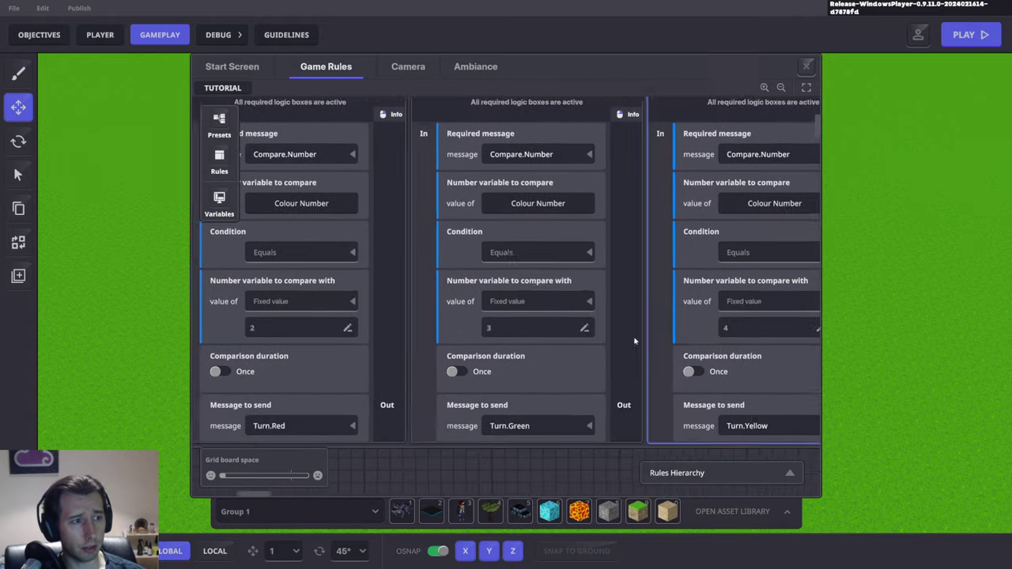
pyautogui.moveTo(568, 378); pyautogui.dragTo(581, 374, button='middle')
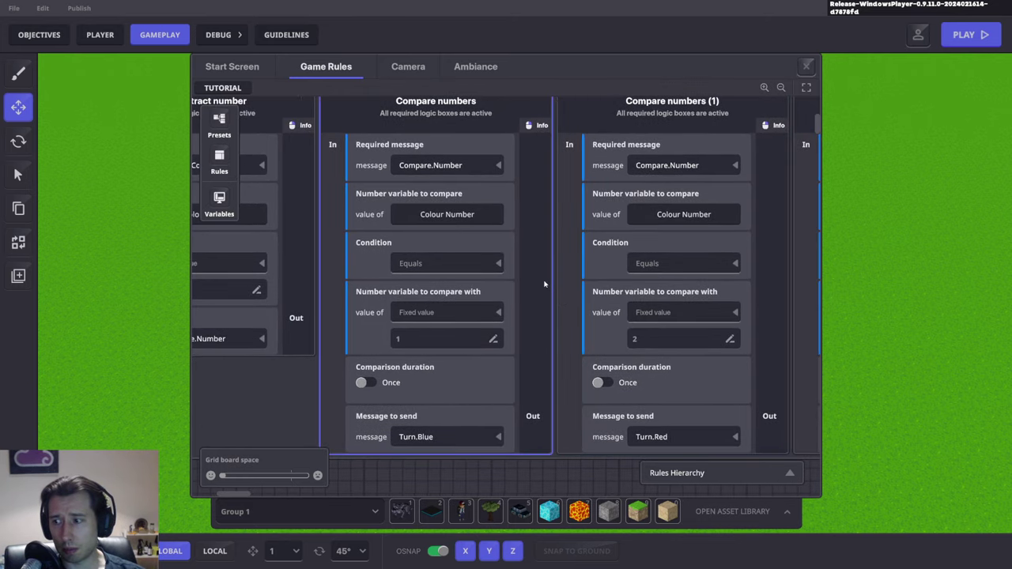
# Check the Compare numbers (2), Compare numbers (3) and Set number value rules, then close the game rules.
pyautogui.moveTo(527, 259); pyautogui.dragTo(197, 222)
pyautogui.moveTo(622, 217); pyautogui.dragTo(501, 260)
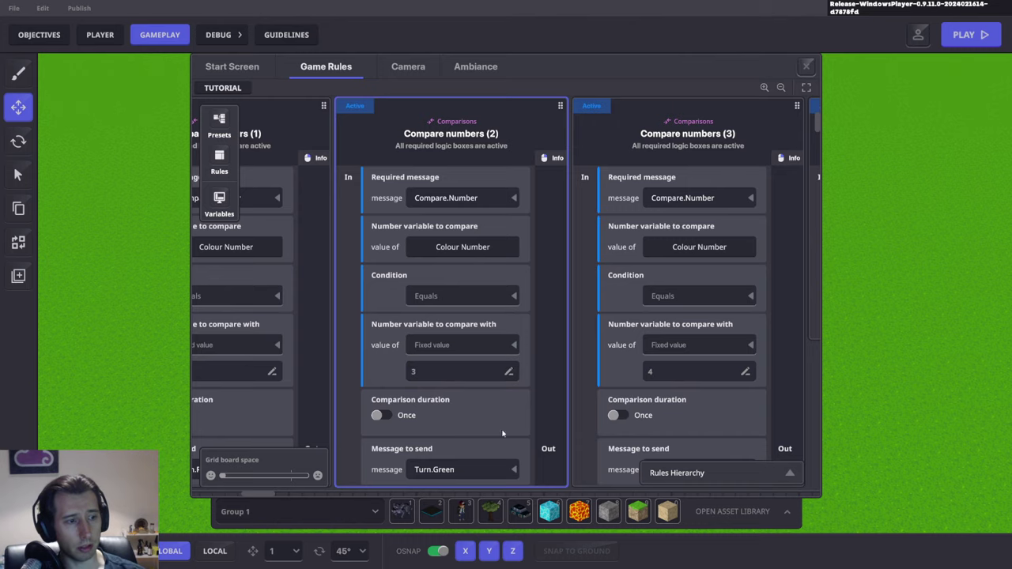
pyautogui.click(668, 373)
pyautogui.click(603, 393)
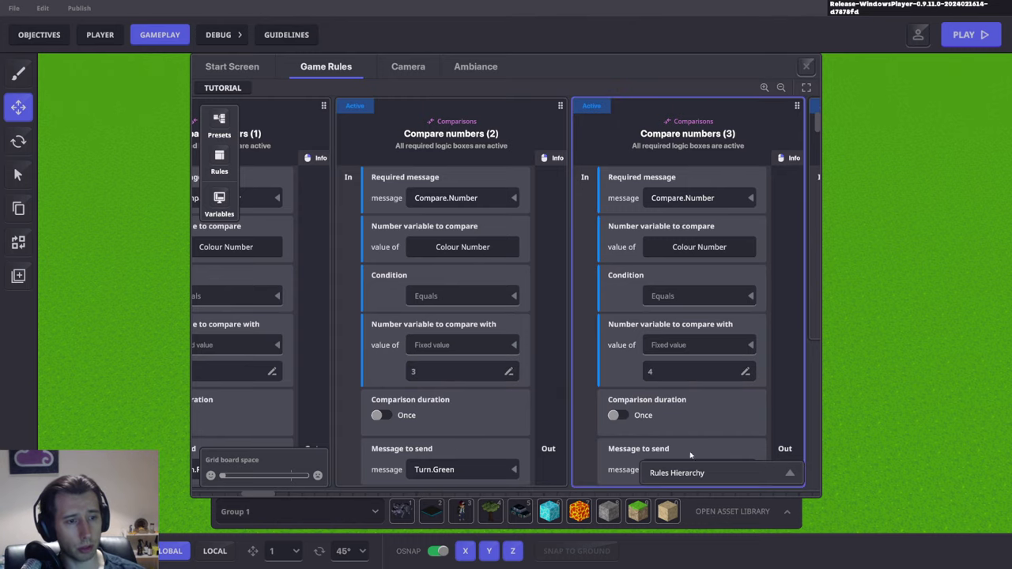
pyautogui.moveTo(685, 402); pyautogui.dragTo(393, 399)
pyautogui.moveTo(491, 325); pyautogui.dragTo(479, 369)
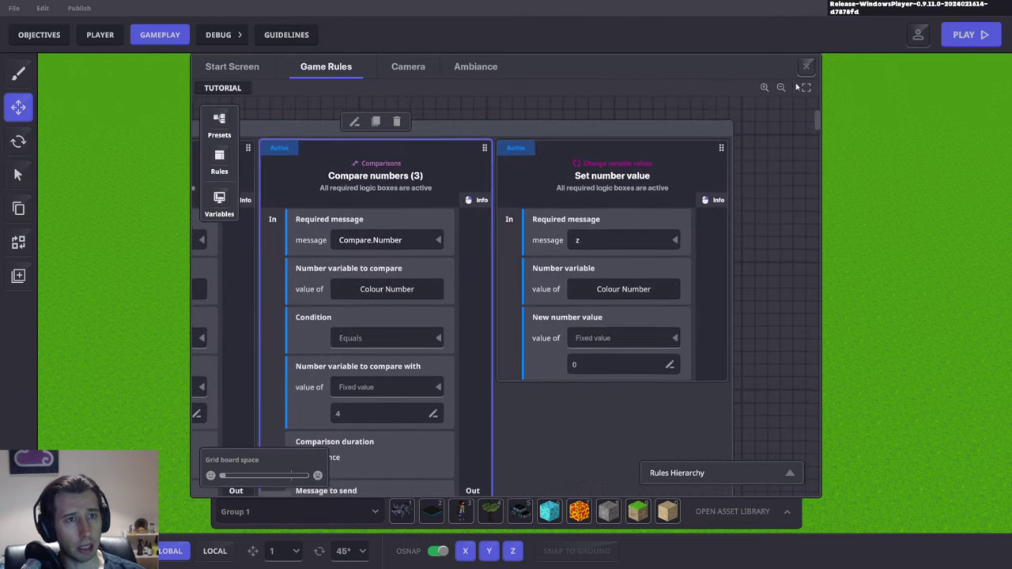
pyautogui.click(805, 67)
# Playtest once more on the middle tile, stepping through its colours up to Colour Number 4, and stop the test.
pyautogui.click(970, 35)
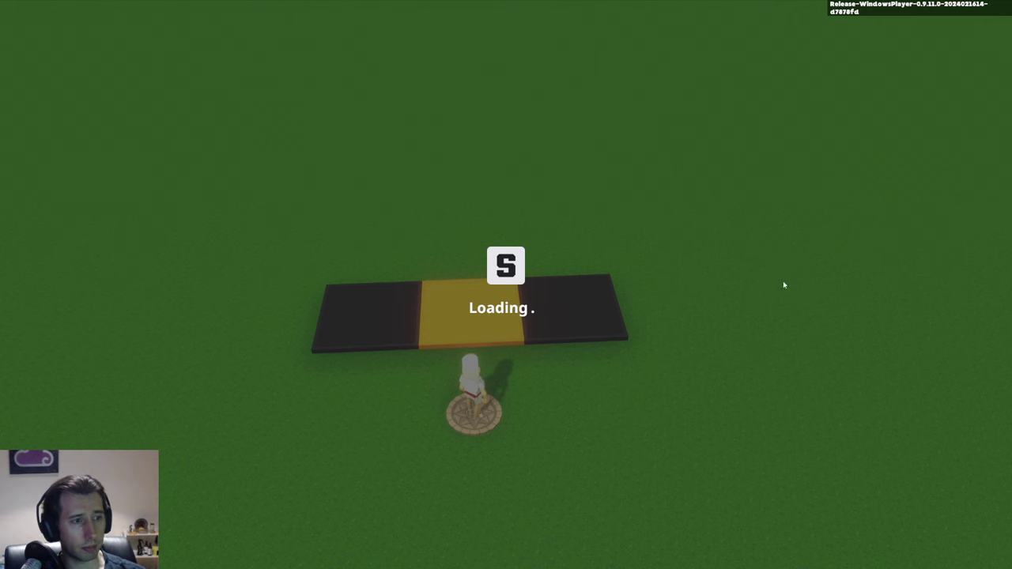
pyautogui.press('w')
pyautogui.press('d')
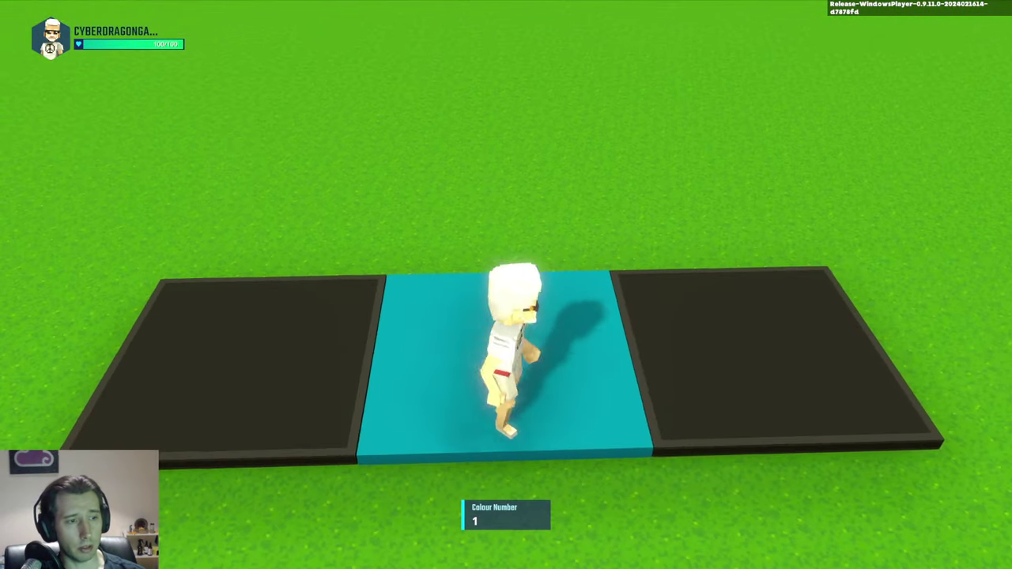
pyautogui.press('w')
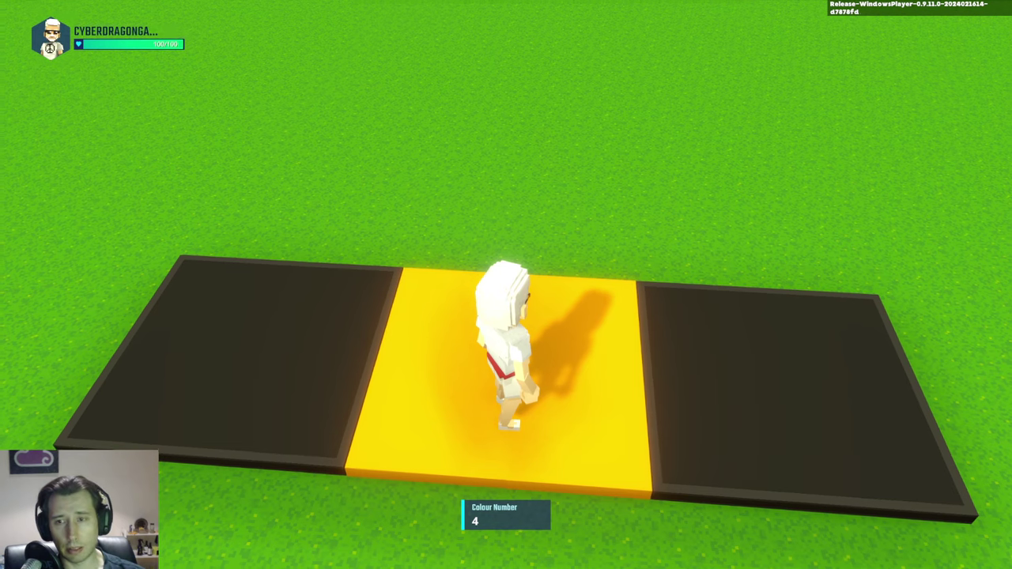
pyautogui.press('Escape')
# Set the play message of the middle tile's Element 3 Green animation to Turn.Green.
pyautogui.click(483, 340)
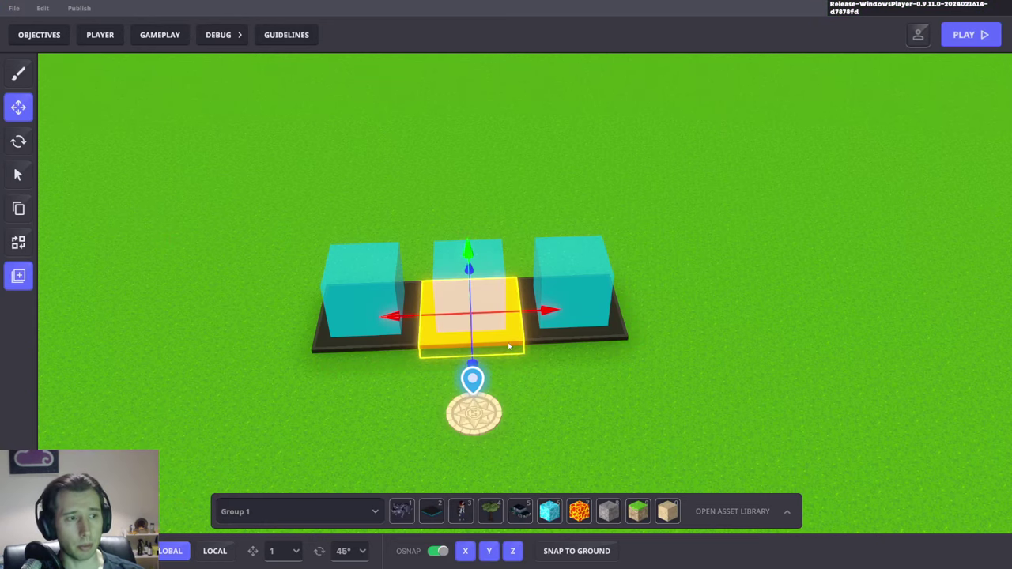
pyautogui.scroll(-5, 937, 400)
pyautogui.scroll(-6, 937, 400)
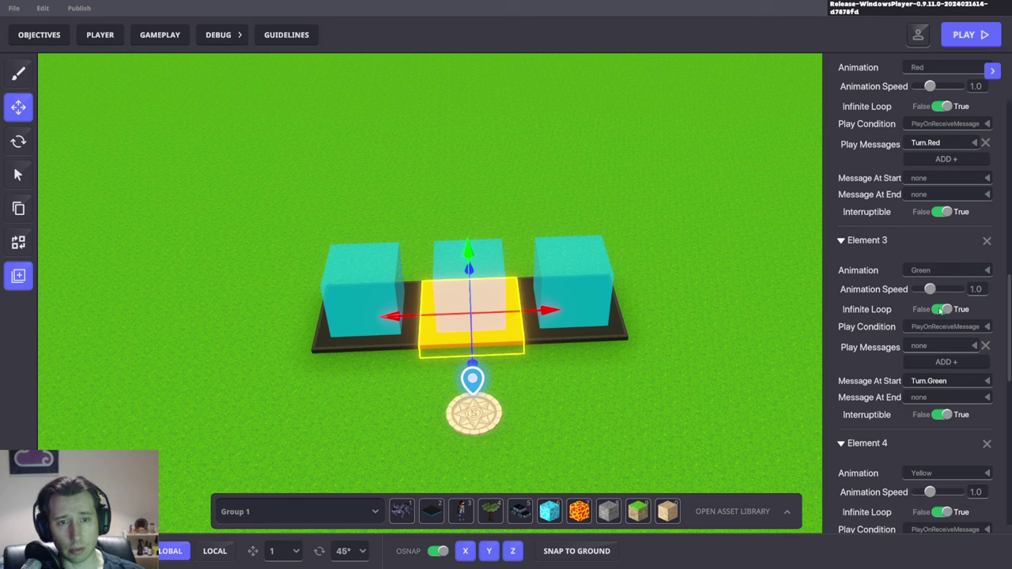
pyautogui.scroll(-2, 952, 324)
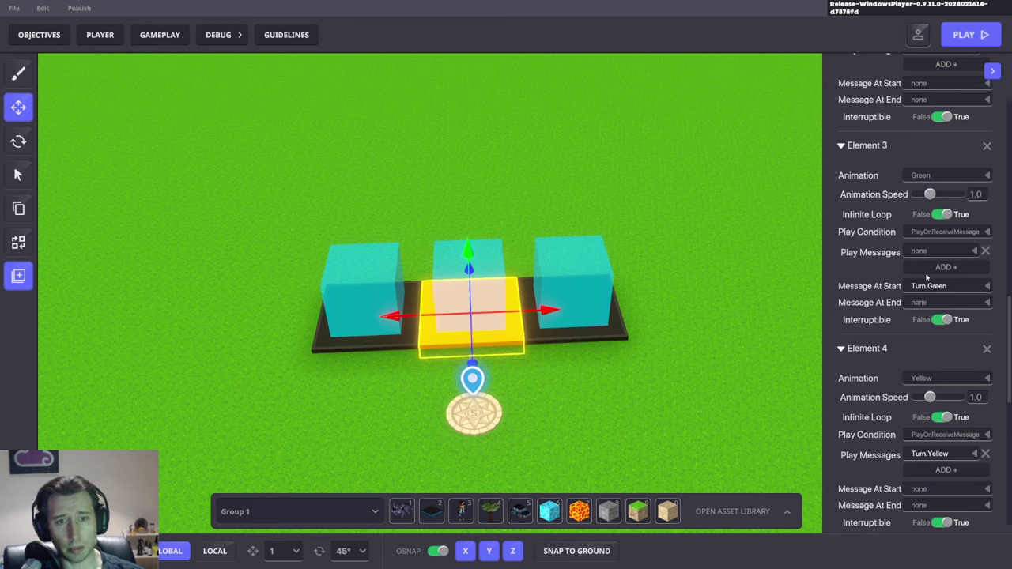
pyautogui.click(918, 251)
pyautogui.write('Turn.Green')
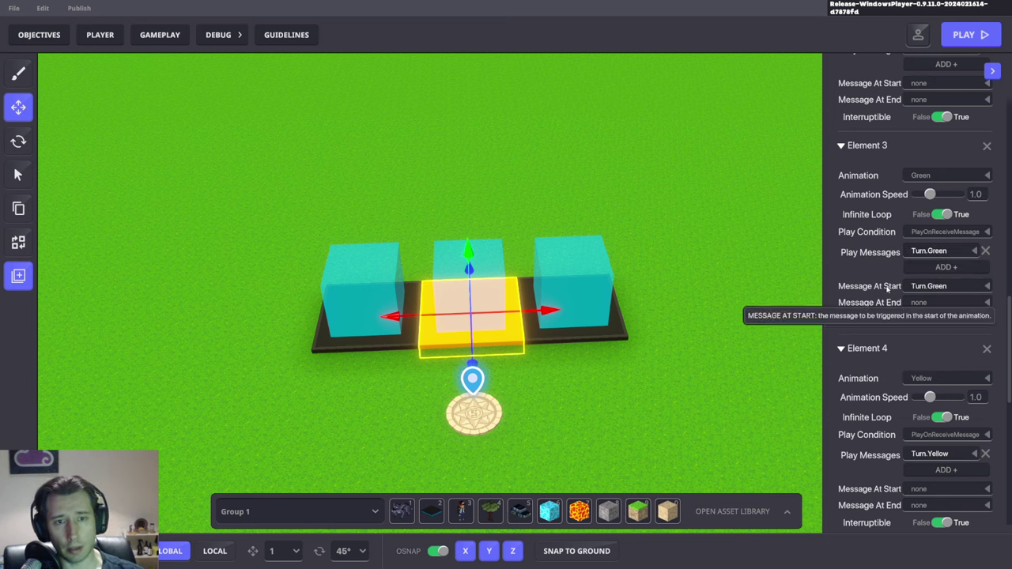
# Set the Message At Start of the middle tile's Element 3 Green animation to none.
pyautogui.click(929, 287)
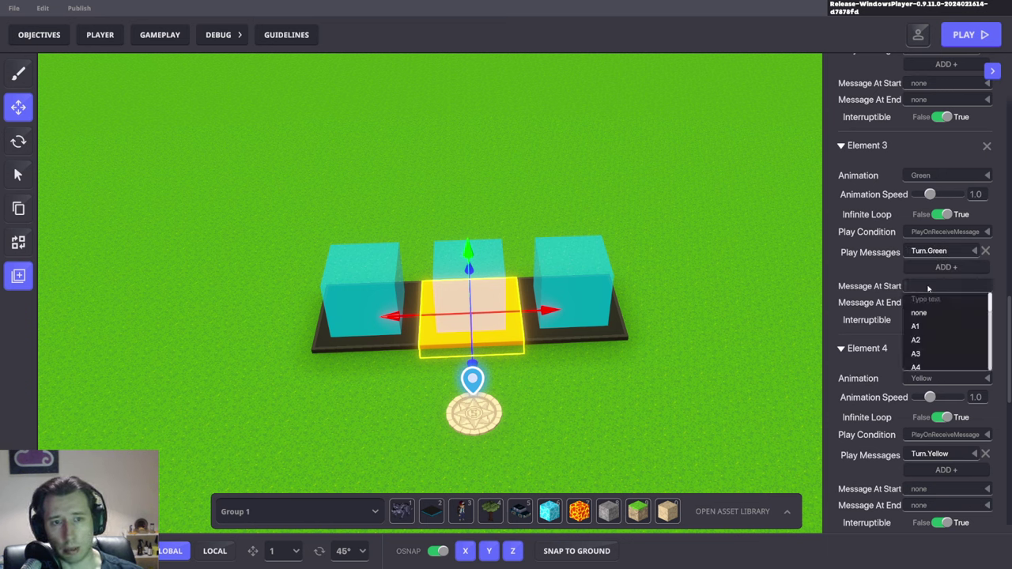
pyautogui.click(919, 313)
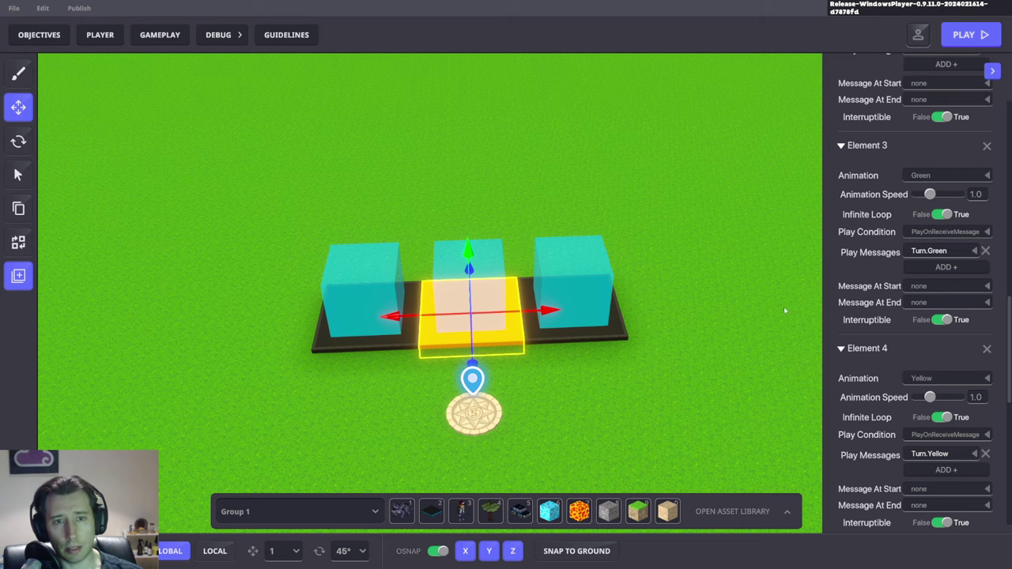
pyautogui.moveTo(784, 310); pyautogui.dragTo(708, 320, button='middle')
# Playtest the middle tile by stepping on it up to Colour Number 3, and stop the test.
pyautogui.hotkey('ctrl', 'p')
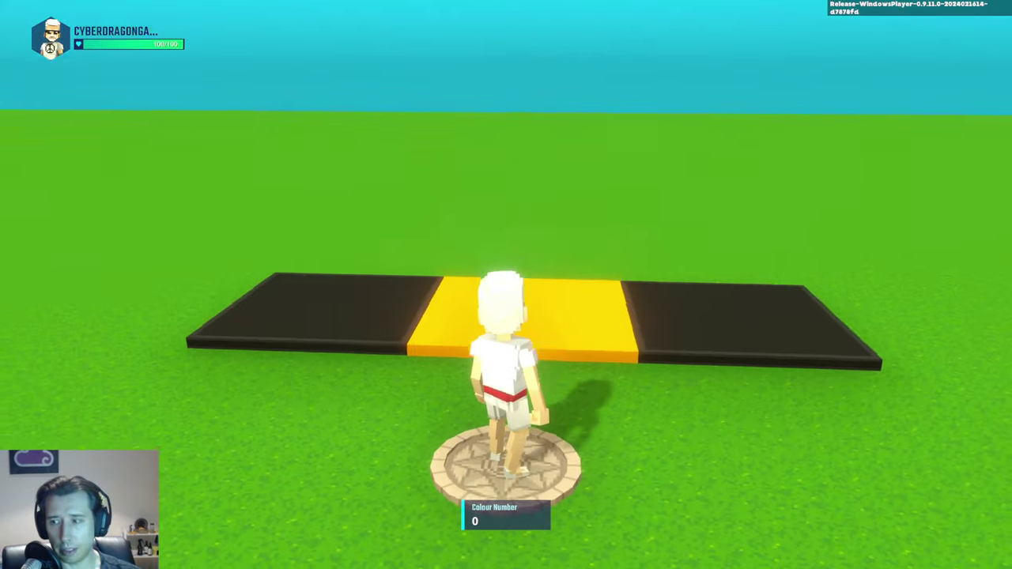
pyautogui.press('w')
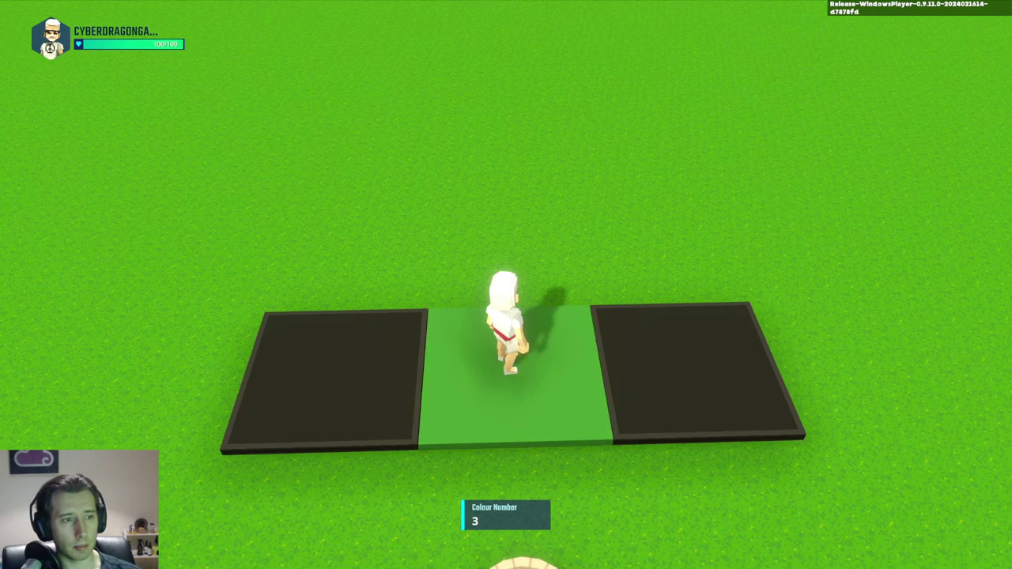
pyautogui.hotkey('ctrl', 'p')
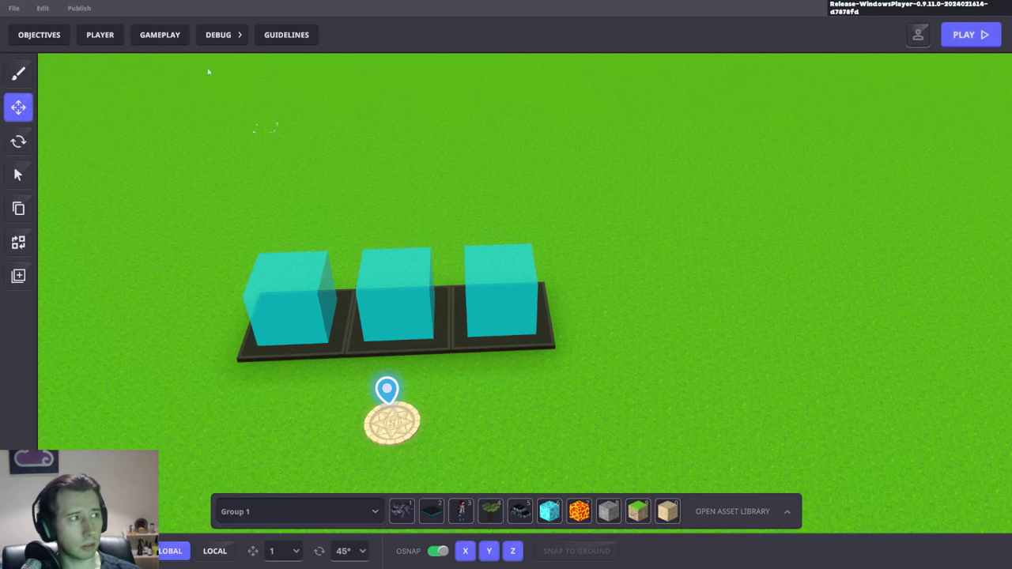
# Set the required message of the Set number value rule to Turn.Yellow in the game rules, and close them.
pyautogui.click(160, 35)
pyautogui.click(343, 69)
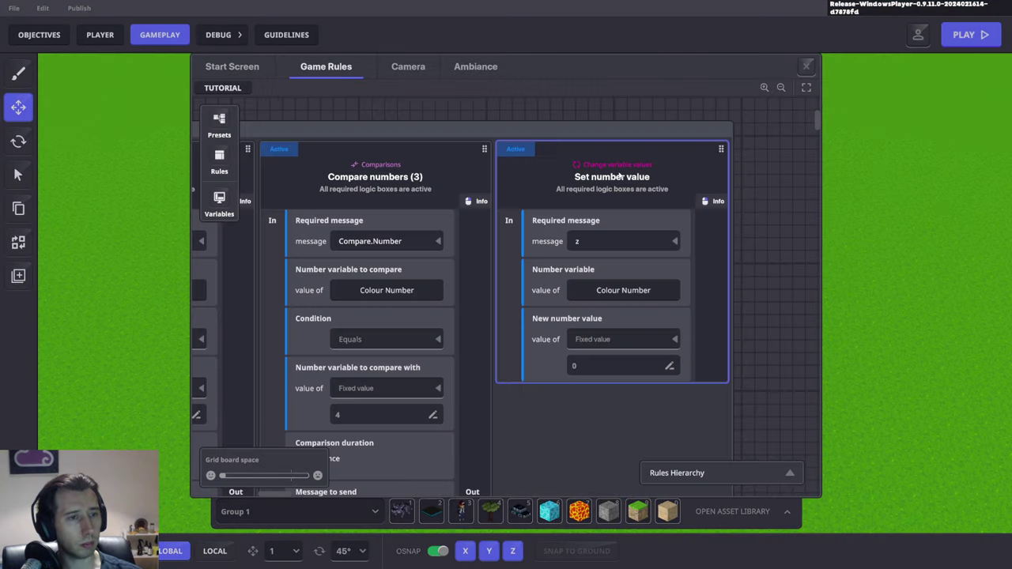
pyautogui.click(605, 242)
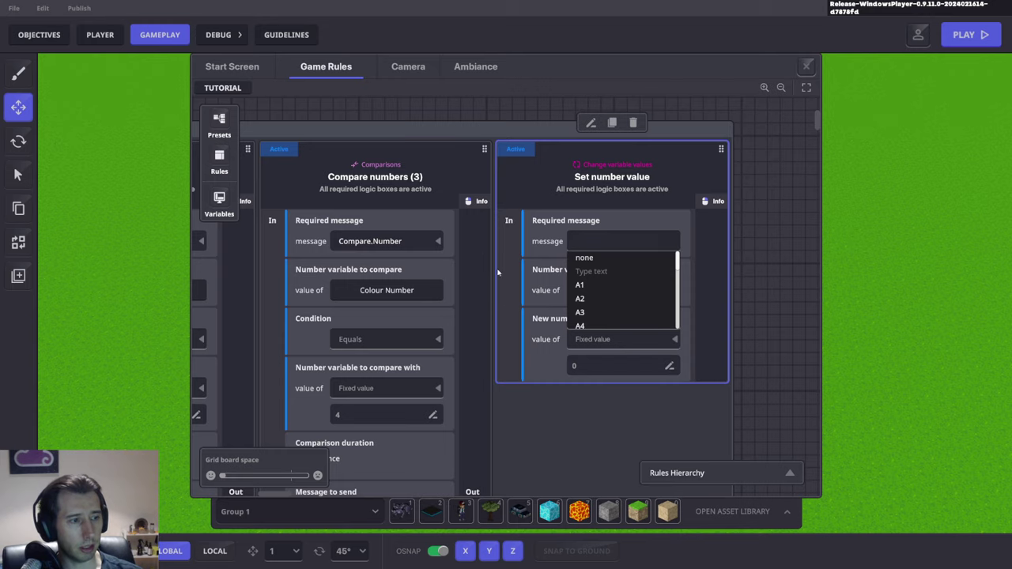
pyautogui.moveTo(618, 401); pyautogui.dragTo(619, 406)
pyautogui.moveTo(571, 444); pyautogui.dragTo(613, 356)
pyautogui.click(622, 176)
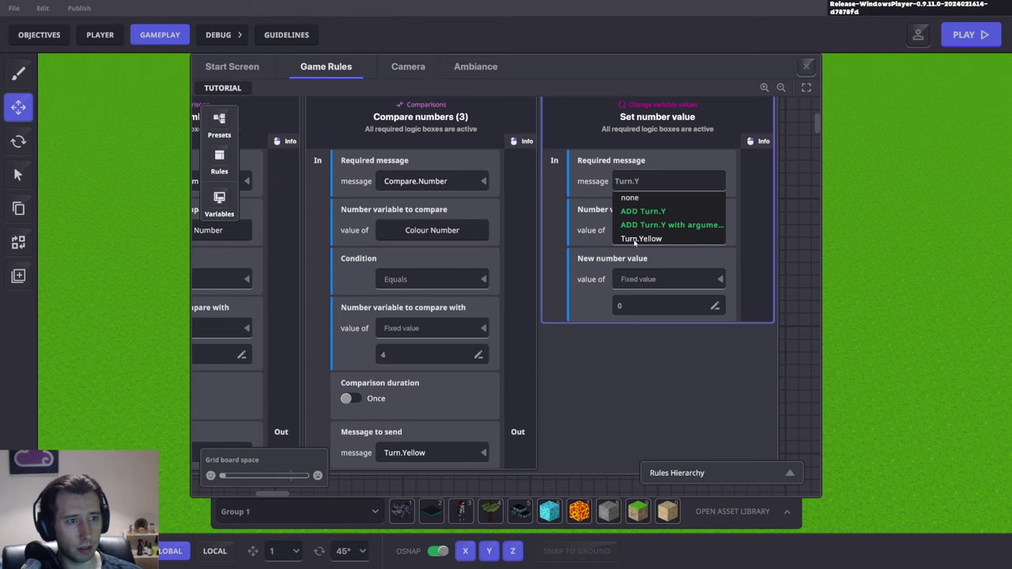
pyautogui.click(634, 240)
pyautogui.click(805, 66)
# Playtest the middle tile again with the changed reset rule, and stop the test.
pyautogui.hotkey('ctrl', 'p')
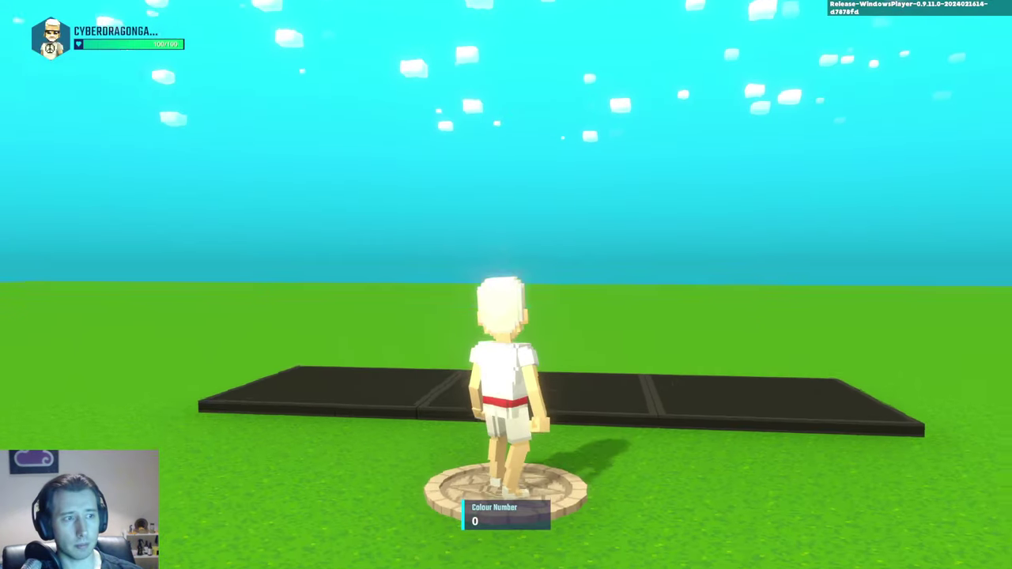
pyautogui.press('w')
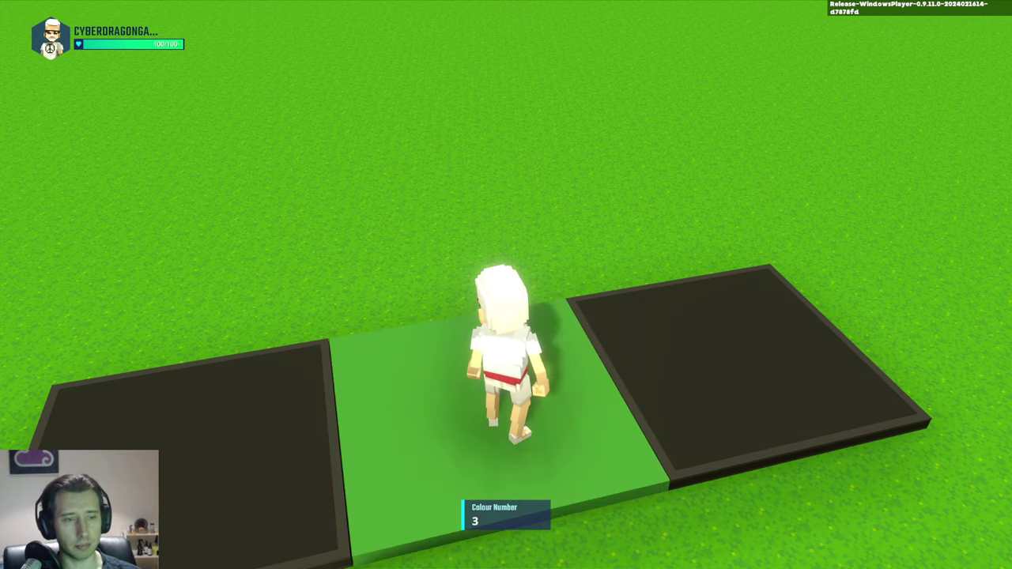
pyautogui.press('Escape')
# Delete the two outer coloured tiles and select the remaining middle tile.
pyautogui.click(540, 339)
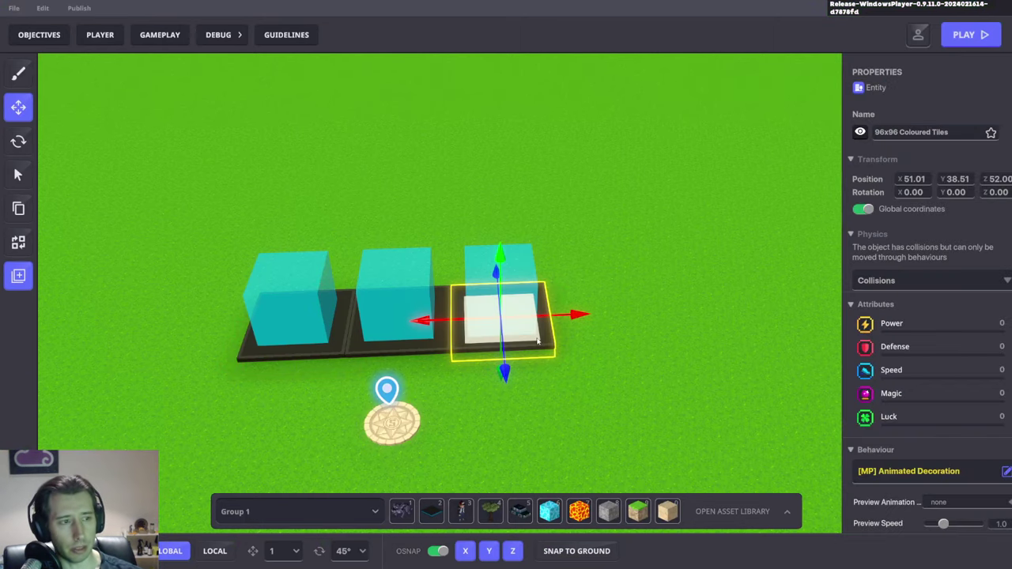
pyautogui.press('Delete')
pyautogui.click(320, 354)
pyautogui.moveTo(320, 354); pyautogui.dragTo(403, 356)
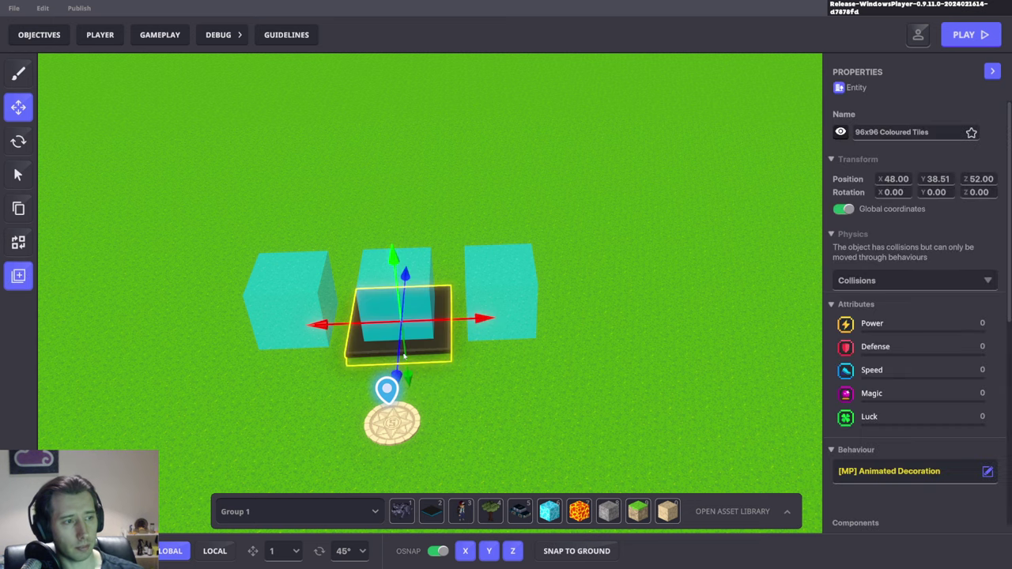
# Duplicate the middle tile and align the copy beside it under the right trigger cube, at about X 51.02, Z 52.00.
pyautogui.hotkey('ctrl', 'd')
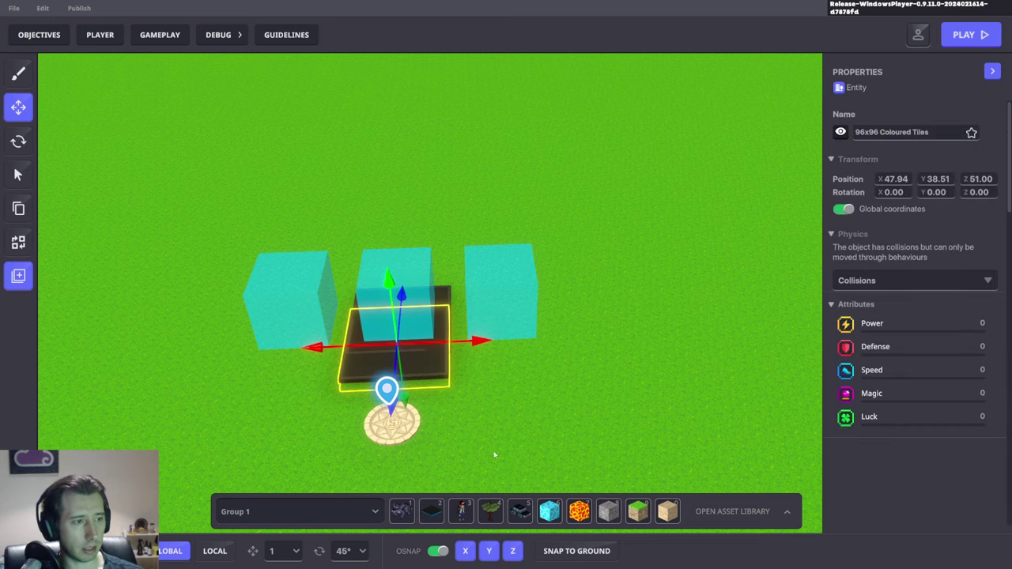
pyautogui.click(473, 426)
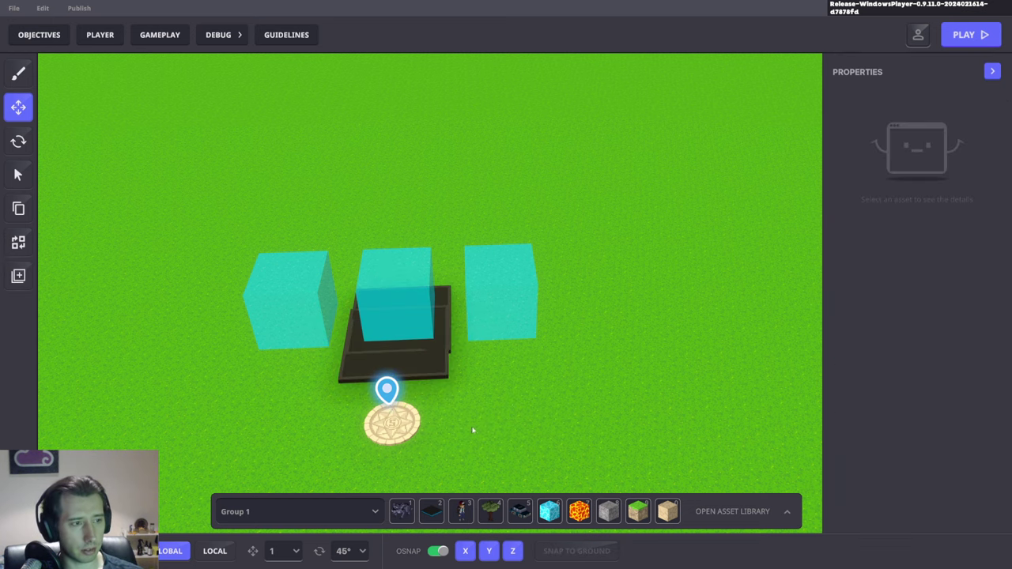
pyautogui.moveTo(473, 428); pyautogui.dragTo(581, 426, button='right')
pyautogui.click(511, 430)
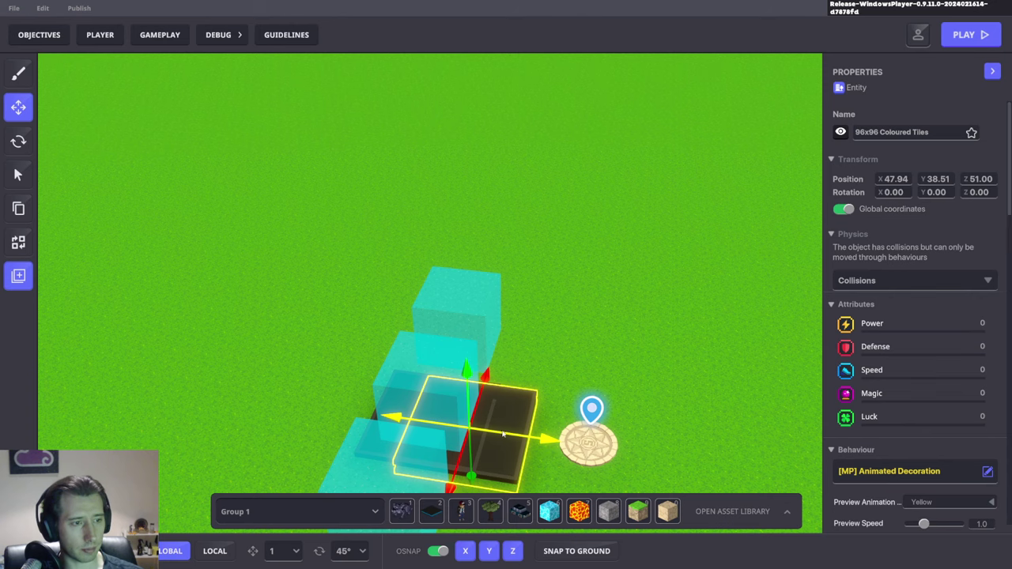
pyautogui.moveTo(503, 433); pyautogui.dragTo(473, 428)
pyautogui.moveTo(509, 425); pyautogui.dragTo(497, 380, button='right')
pyautogui.moveTo(500, 312); pyautogui.dragTo(589, 326)
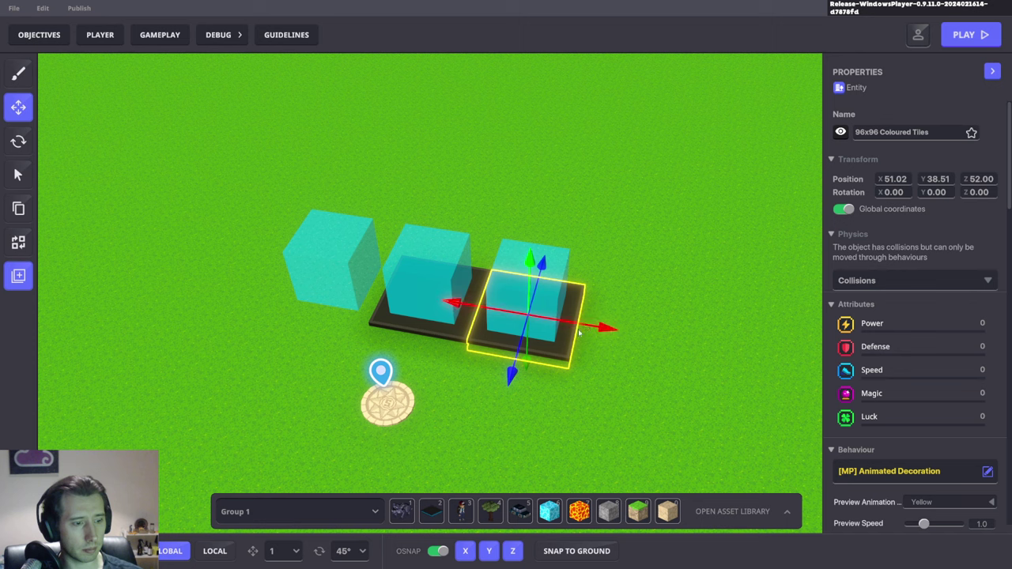
# Duplicate the right tile and move the copy under the left trigger cube, at about X 44.86, Z 52.03.
pyautogui.moveTo(579, 333); pyautogui.dragTo(522, 385)
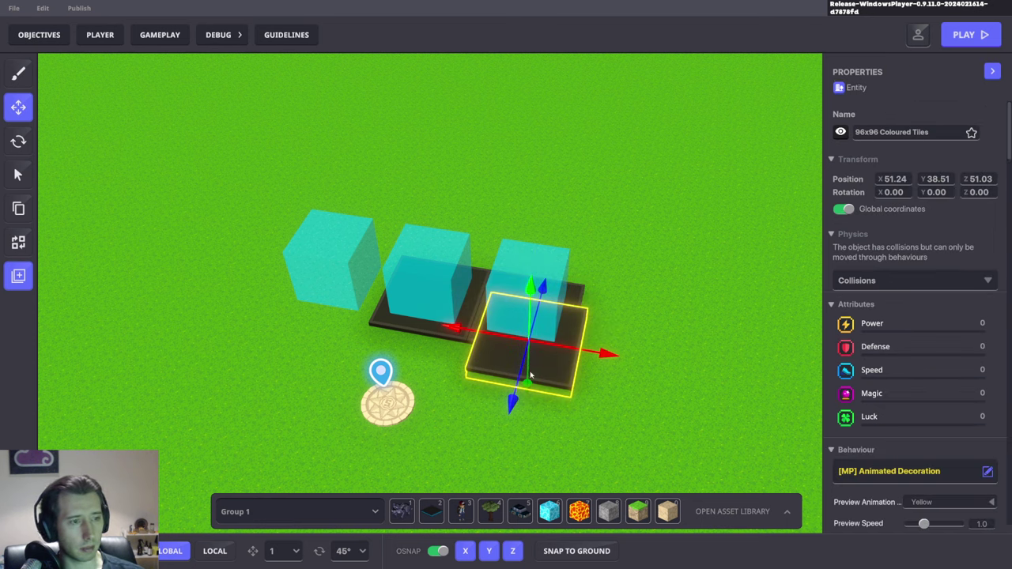
pyautogui.moveTo(516, 391); pyautogui.dragTo(451, 369)
pyautogui.moveTo(535, 319); pyautogui.dragTo(399, 294)
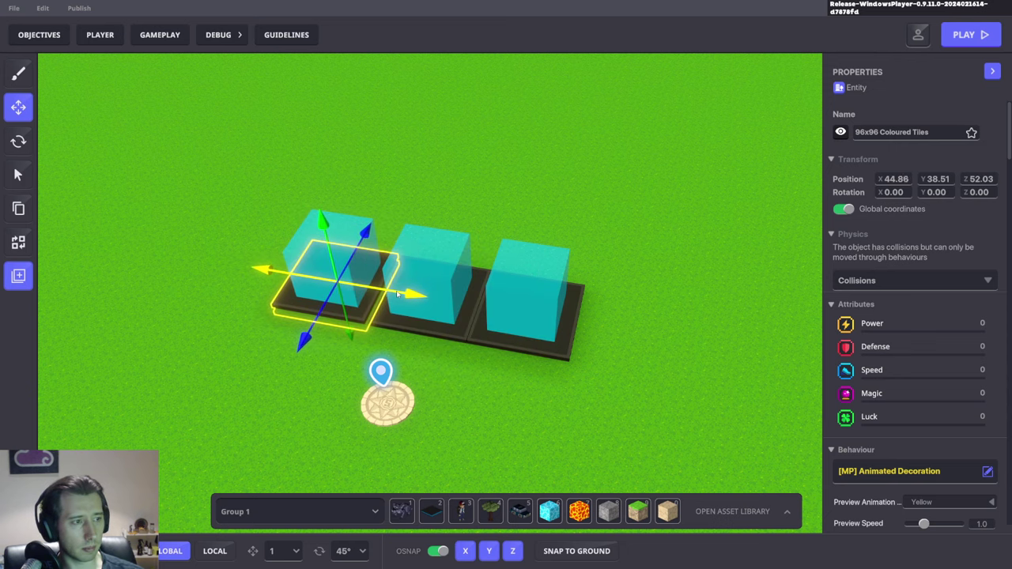
pyautogui.click(559, 413)
# Playtest all three tiles by walking from the middle tile to the left one and back across, and stop the test.
pyautogui.hotkey('ctrl', 'p')
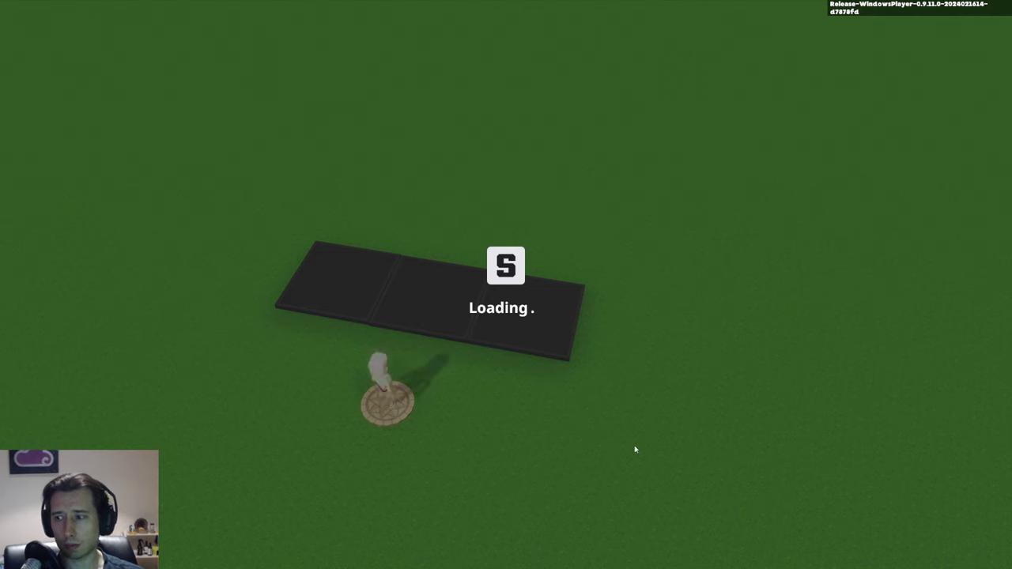
pyautogui.press('w')
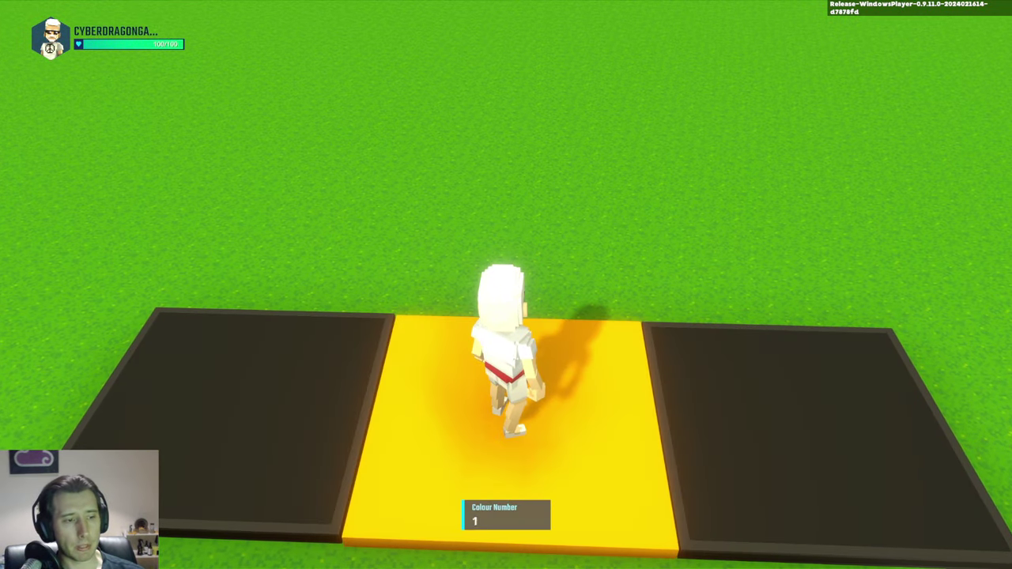
pyautogui.press('a')
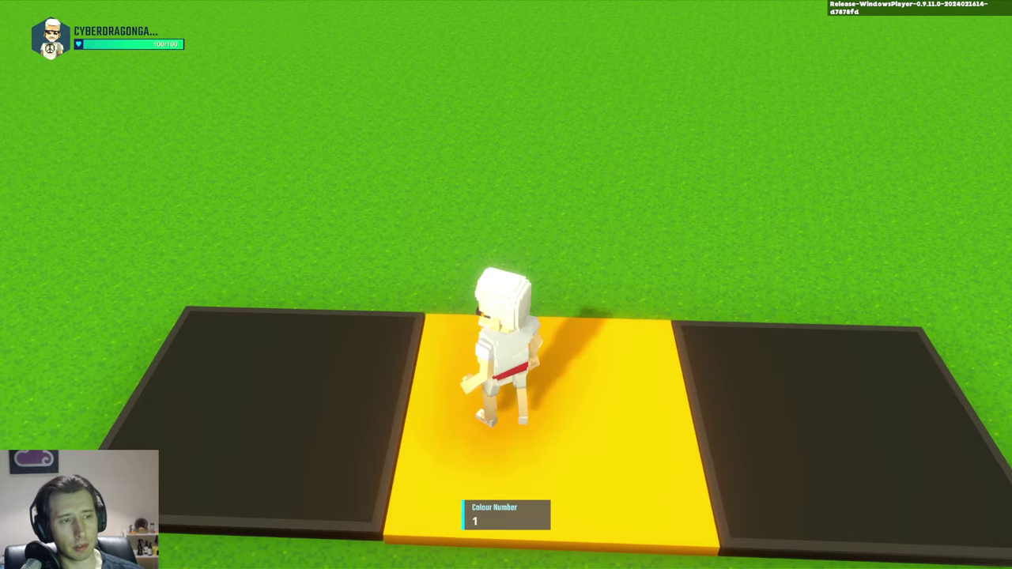
pyautogui.press('a')
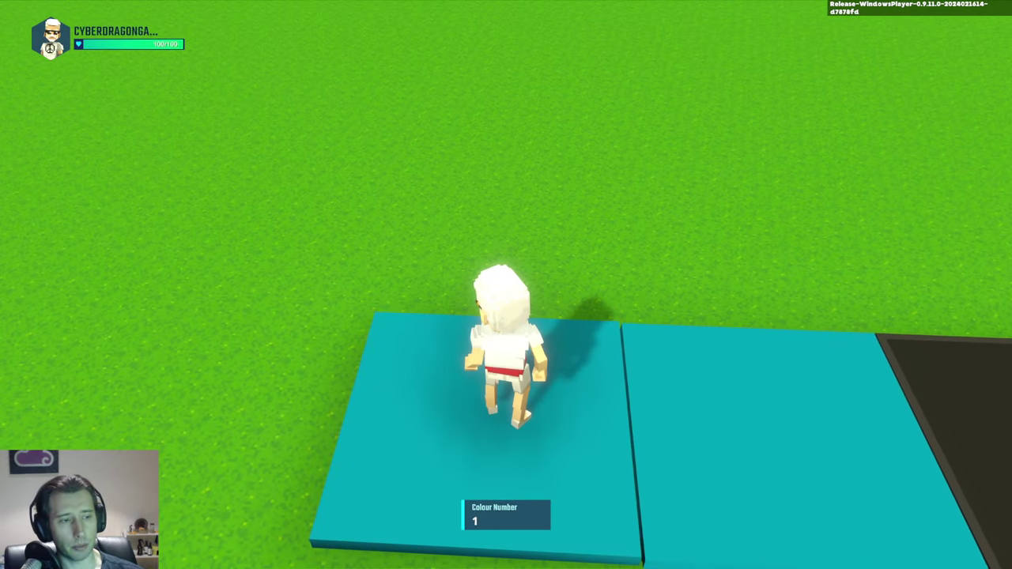
pyautogui.press('d')
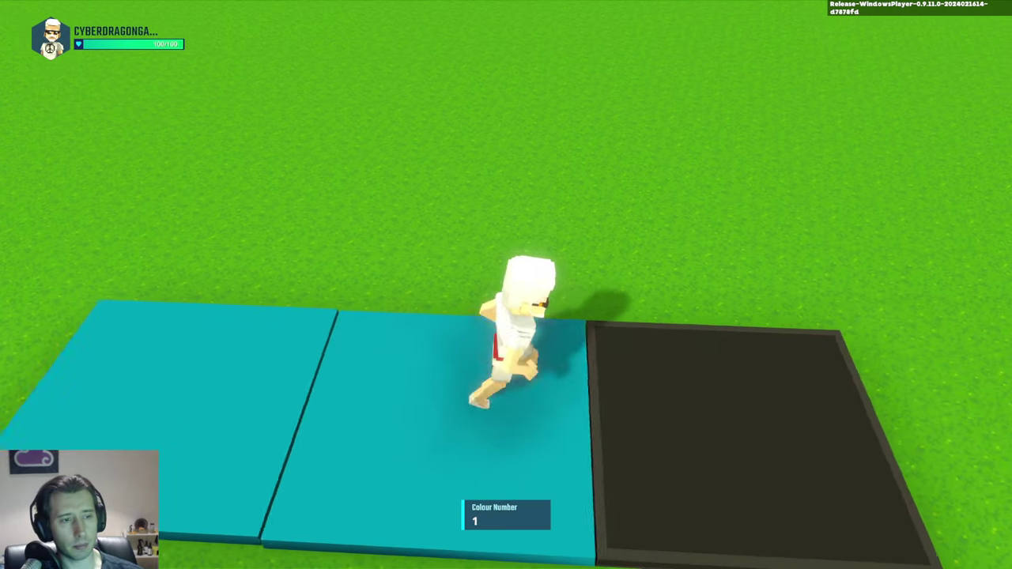
pyautogui.press('d')
pyautogui.press('Escape')
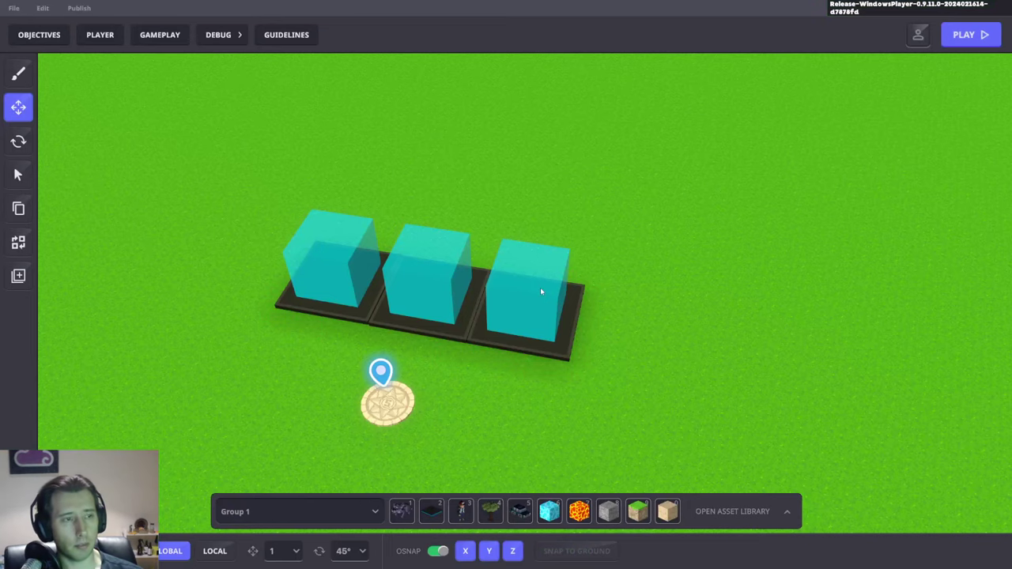
# Delete the two outer trigger cubes and the two outer tiles, keeping only the middle cube and tile.
pyautogui.click(541, 292)
pyautogui.press('Delete')
pyautogui.click(331, 260)
pyautogui.press('Delete')
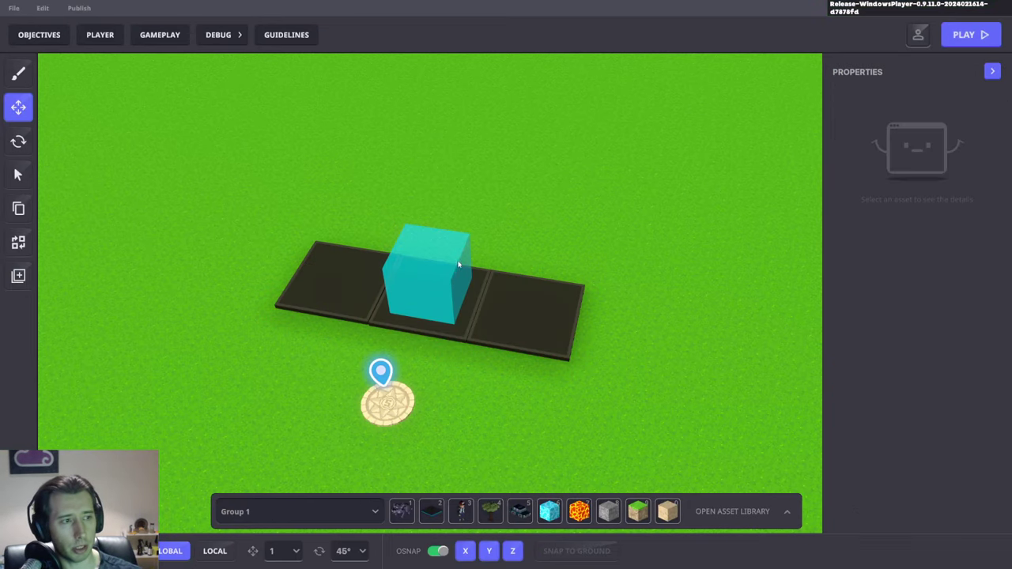
pyautogui.click(583, 312)
pyautogui.press('Delete')
pyautogui.click(439, 291)
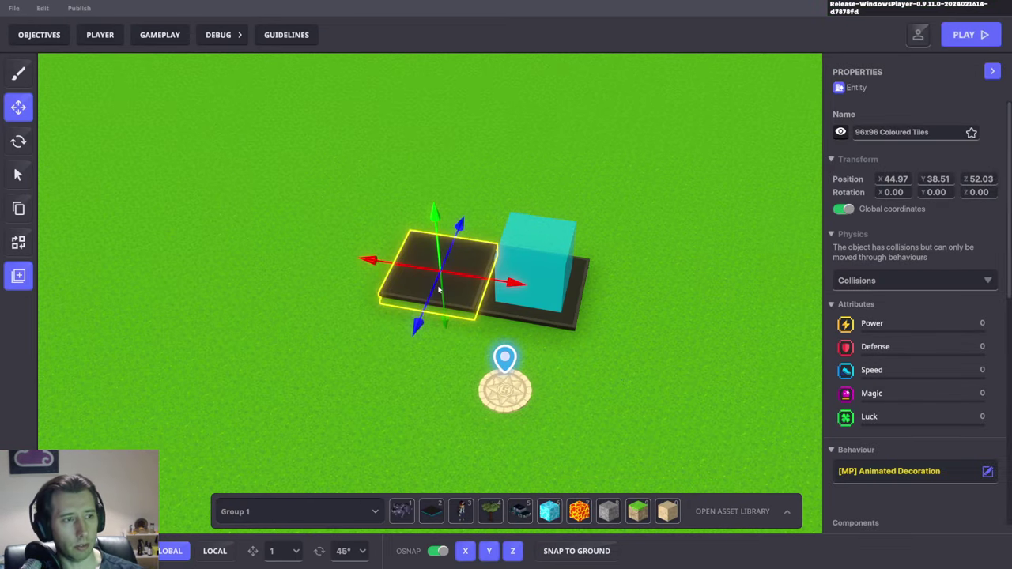
pyautogui.press('Delete')
# Select the remaining tile together with its trigger cube and save them as a preset named Tile.
pyautogui.moveTo(467, 193); pyautogui.dragTo(618, 315)
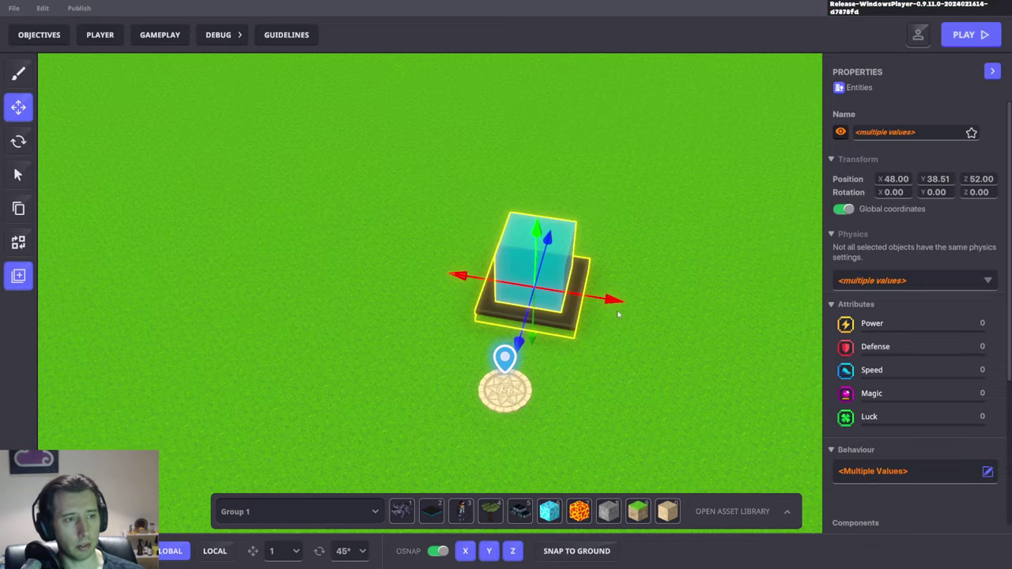
pyautogui.click(26, 286)
pyautogui.write('Tile')
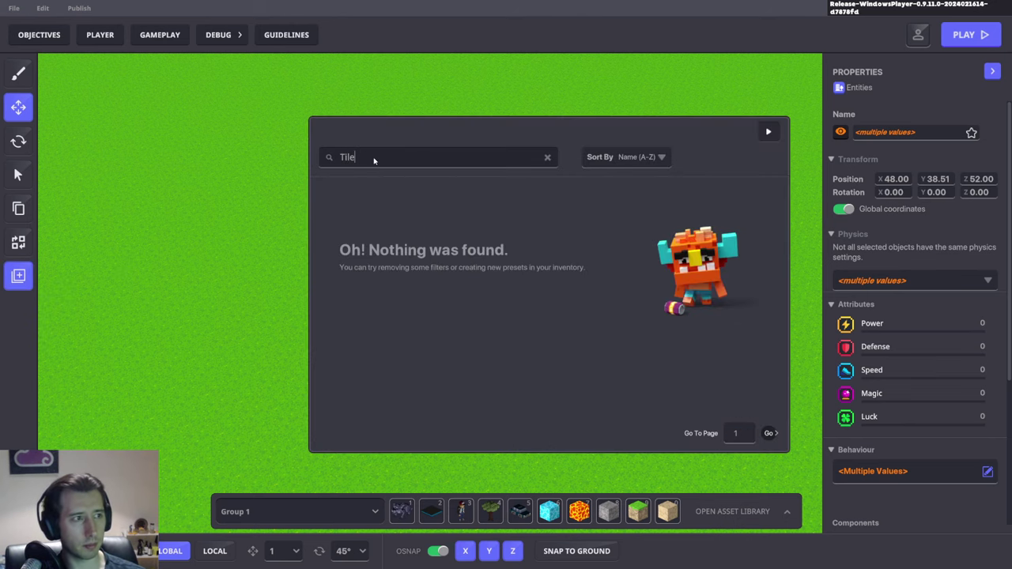
pyautogui.click(547, 227)
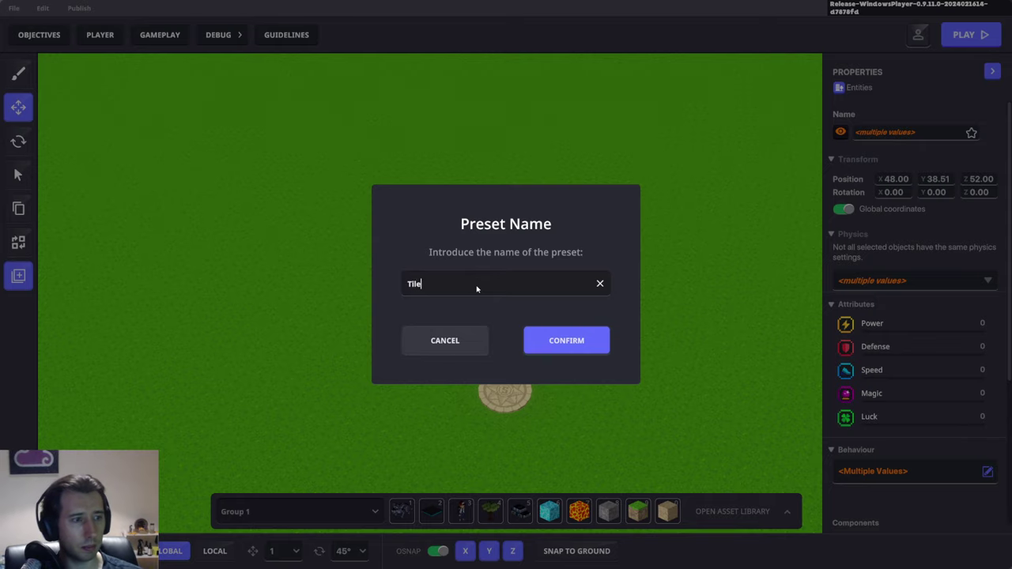
pyautogui.click(564, 340)
# Find the Tile preset in the asset library and assign it to the third slot of the Group 1 quick bar.
pyautogui.press('d')
pyautogui.press('Tab')
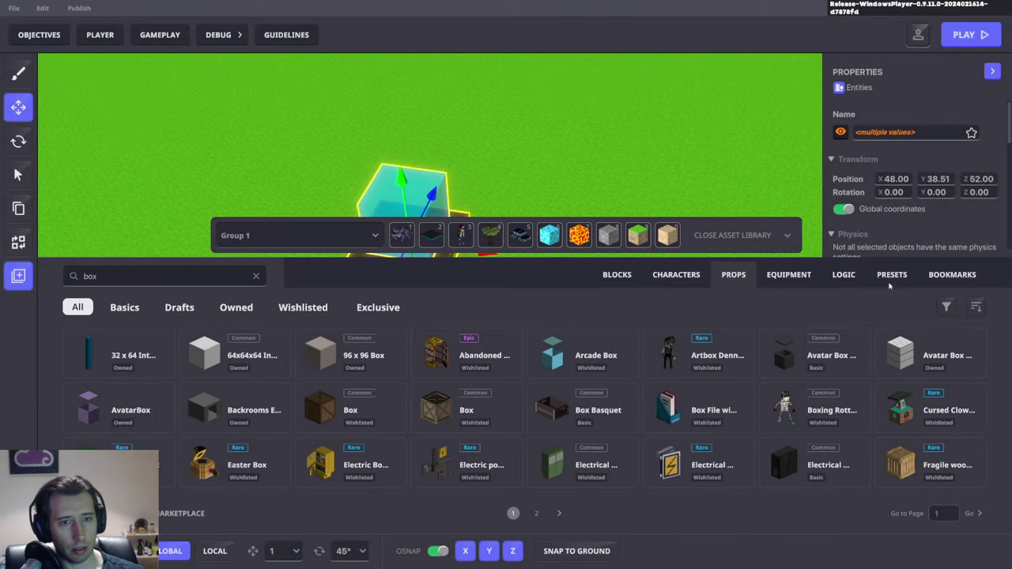
pyautogui.click(890, 283)
pyautogui.click(255, 276)
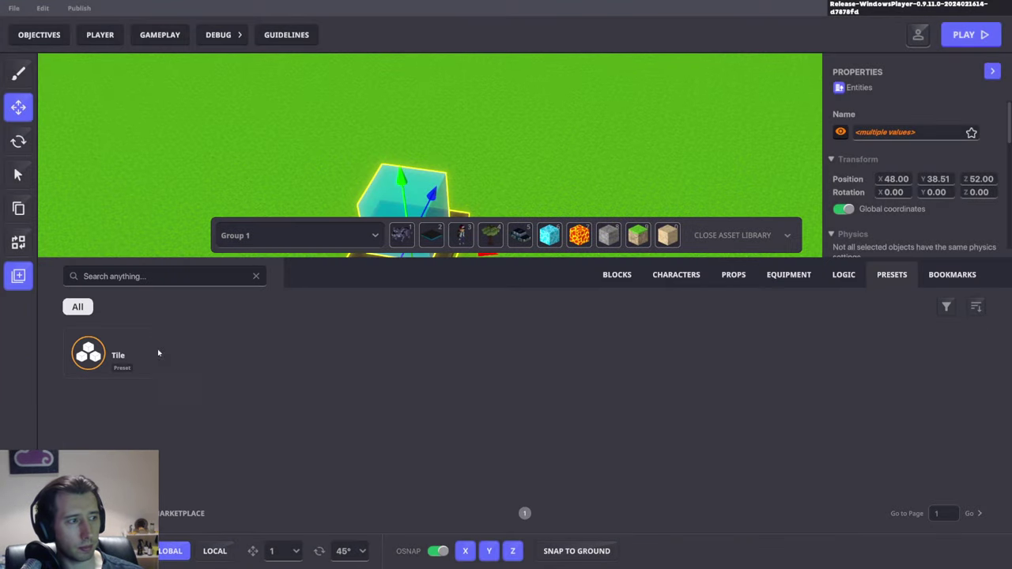
pyautogui.click(119, 355)
pyautogui.moveTo(77, 376); pyautogui.dragTo(449, 232)
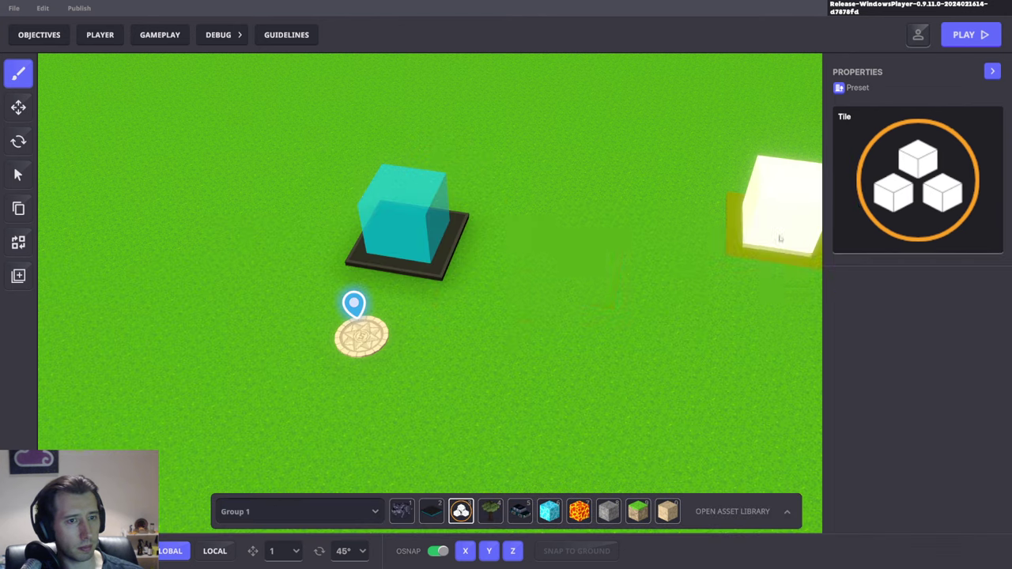
# Place four Tile presets in line with the existing tile, one to its left and three to its right, and start a playtest.
pyautogui.click(739, 235)
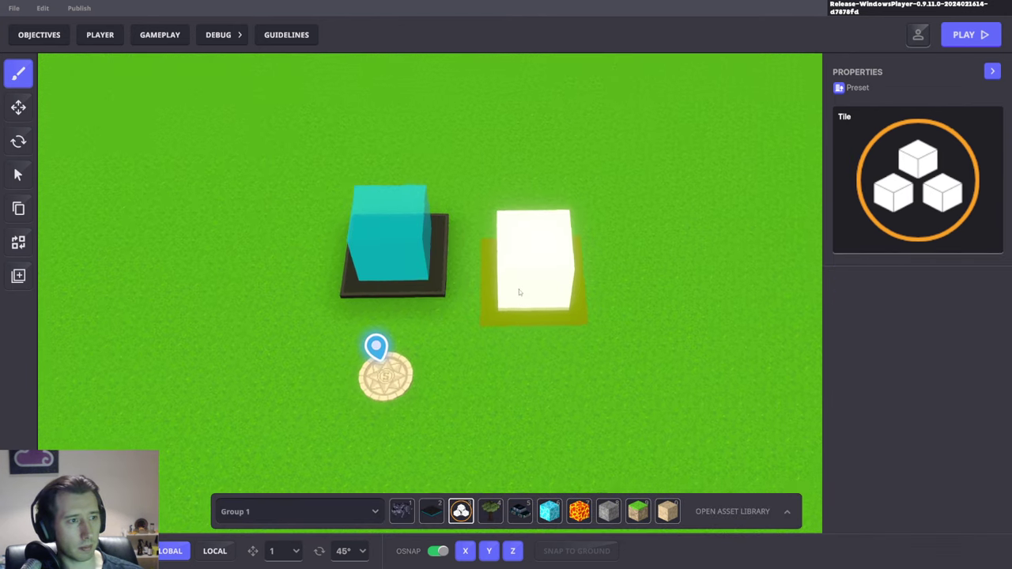
pyautogui.click(482, 260)
pyautogui.click(292, 258)
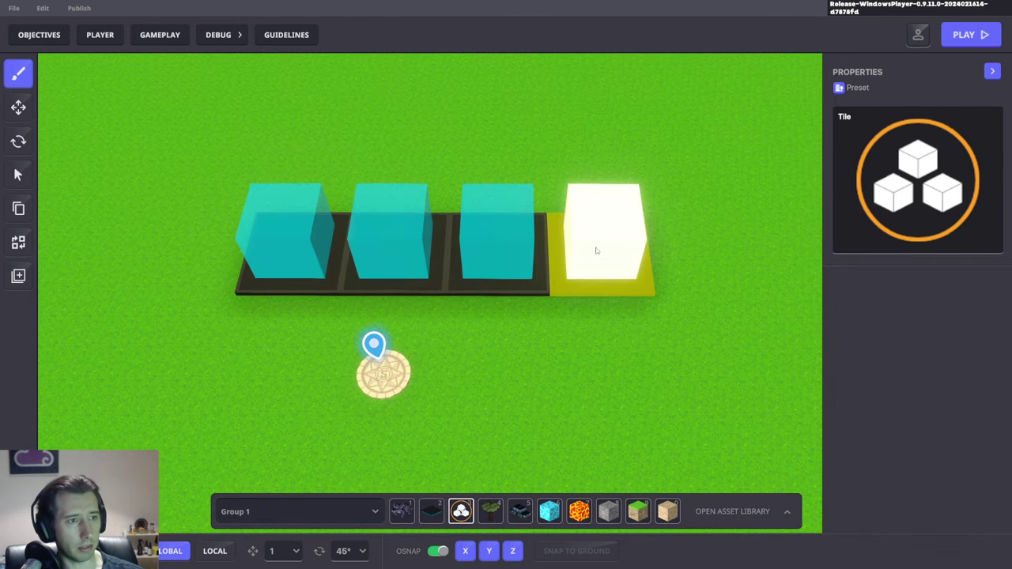
pyautogui.click(597, 250)
pyautogui.click(694, 254)
pyautogui.hotkey('ctrl', 'p')
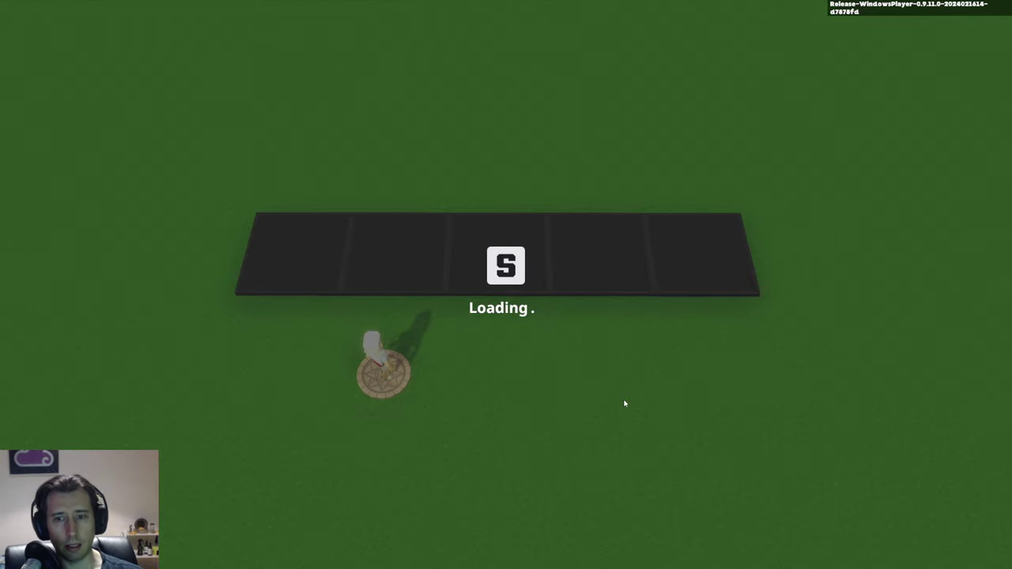
# Walk the avatar onto the tile row, then across all five tiles, to test their colour changes.
pyautogui.scroll(-5, 506, 284)
pyautogui.press('w')
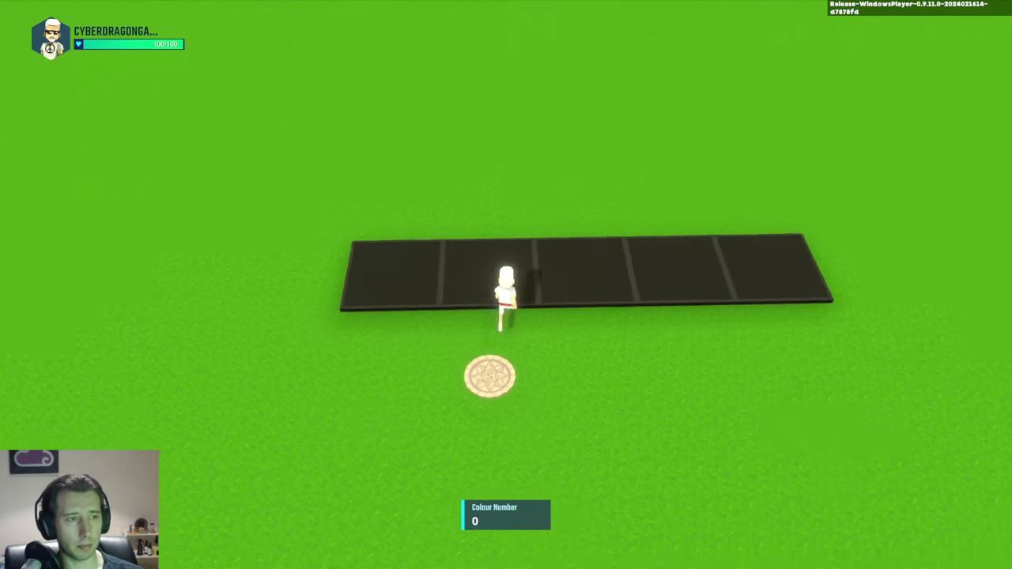
pyautogui.press('a')
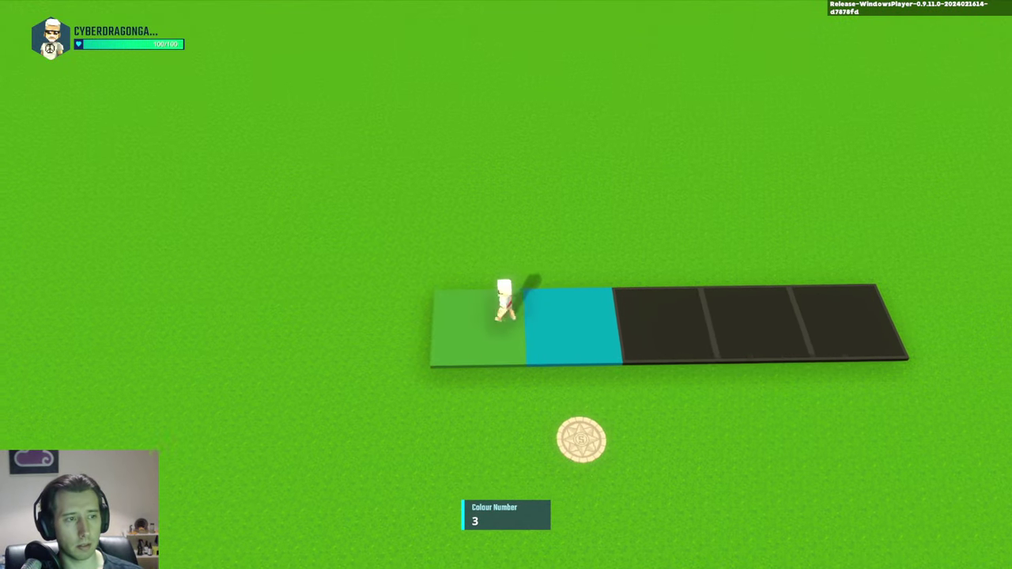
pyautogui.press('a')
pyautogui.press('d')
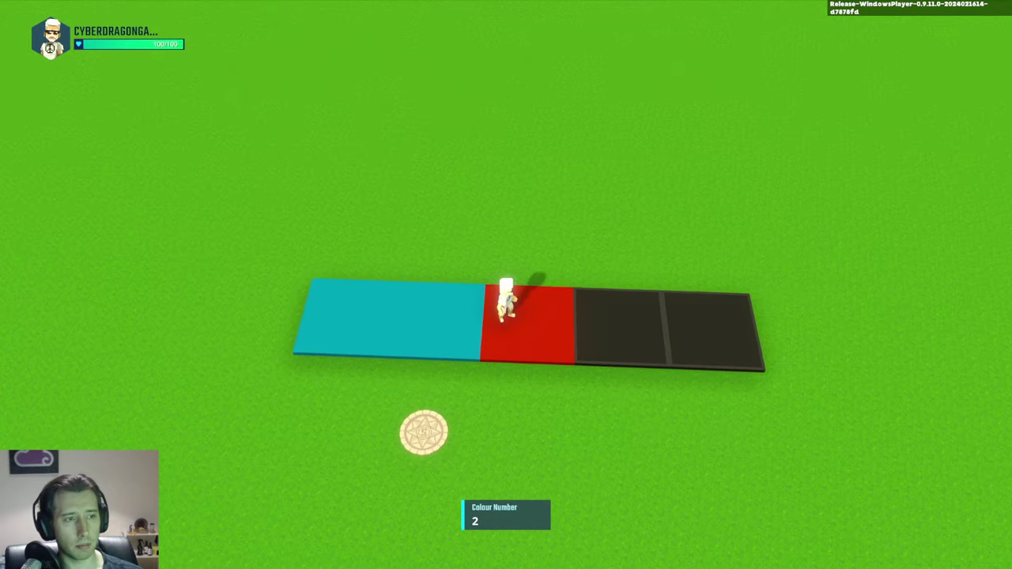
pyautogui.press('d')
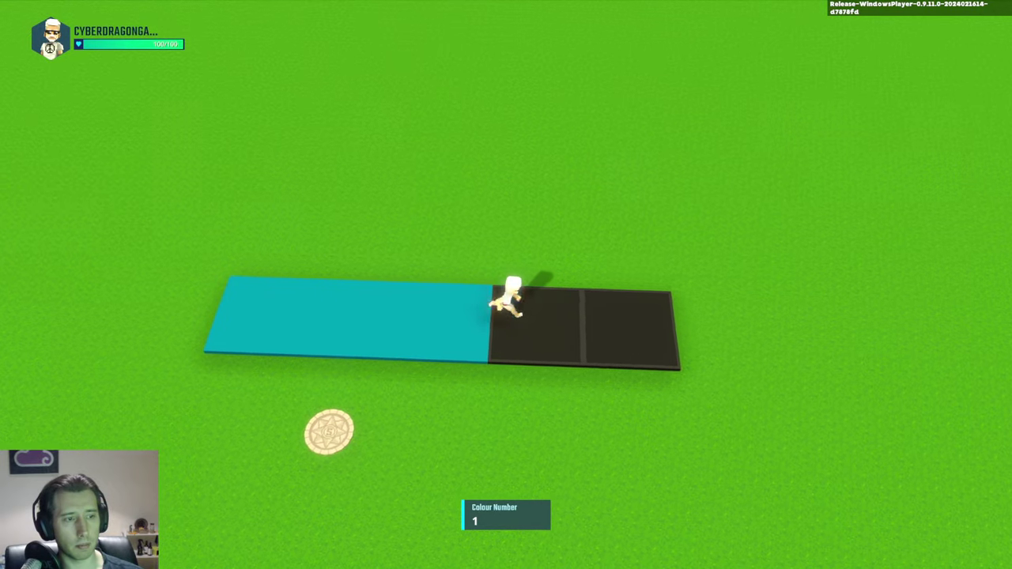
pyautogui.press('d')
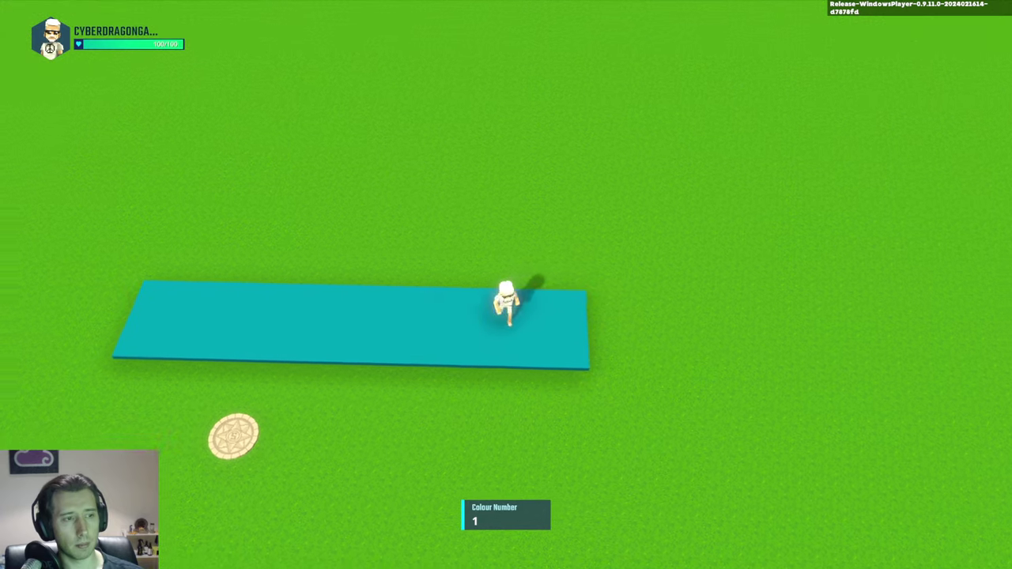
pyautogui.press('d')
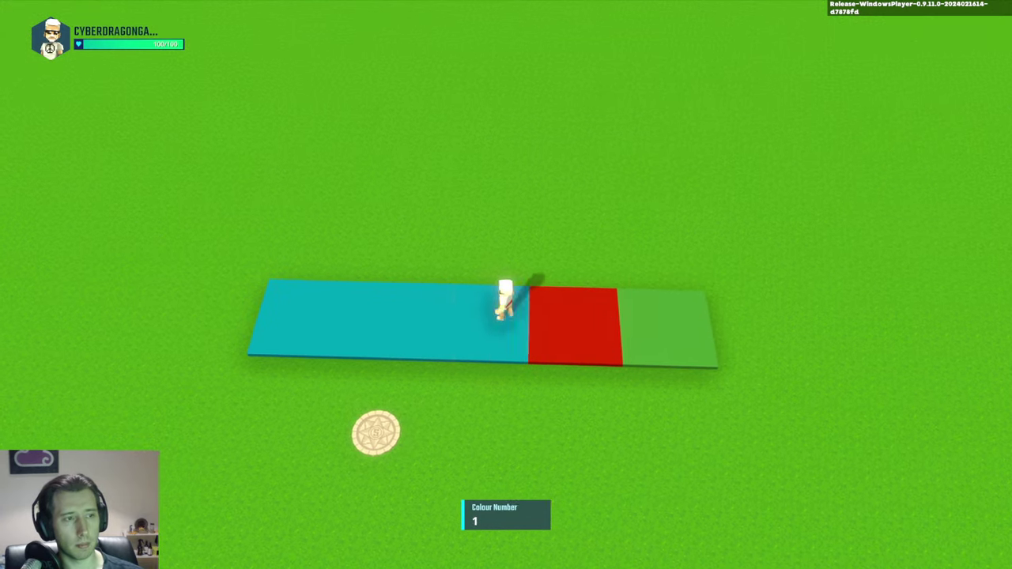
# Walk back to the tile at the row's left end and trigger its colour change repeatedly.
pyautogui.press('a')
pyautogui.press('d')
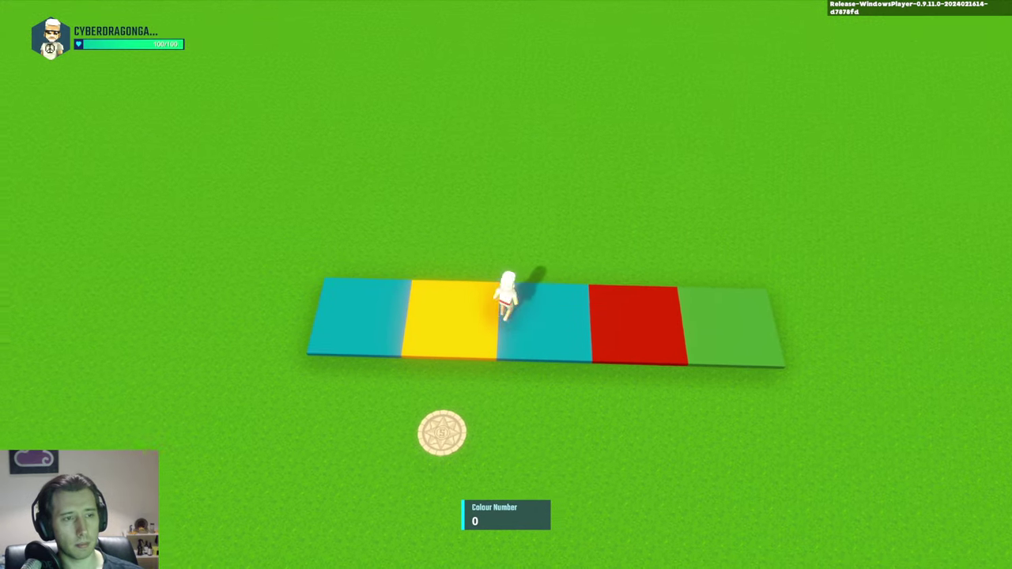
pyautogui.press('a')
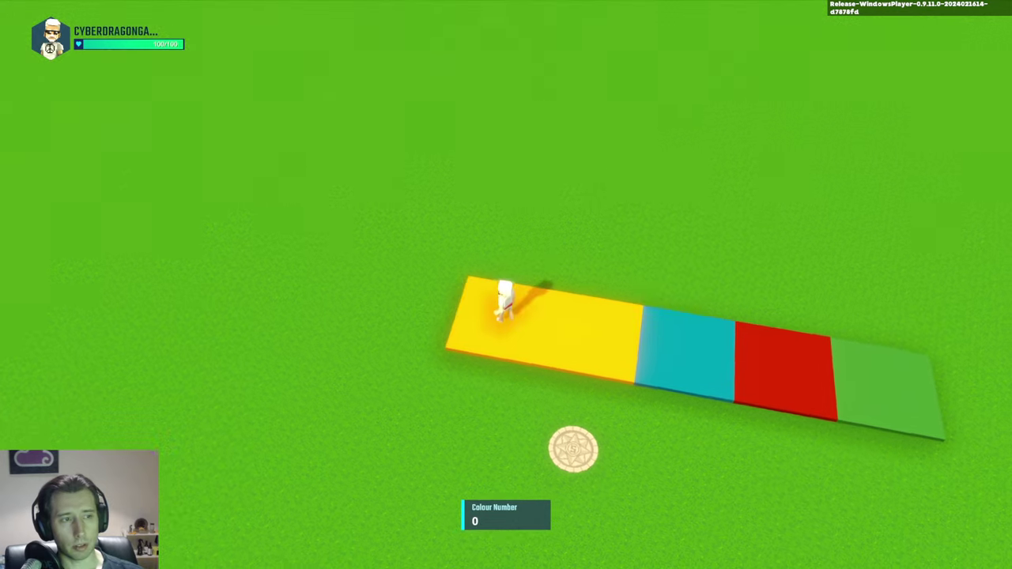
pyautogui.press('e')
pyautogui.press('e')
pyautogui.press('e')
pyautogui.press('e')
pyautogui.press('e')
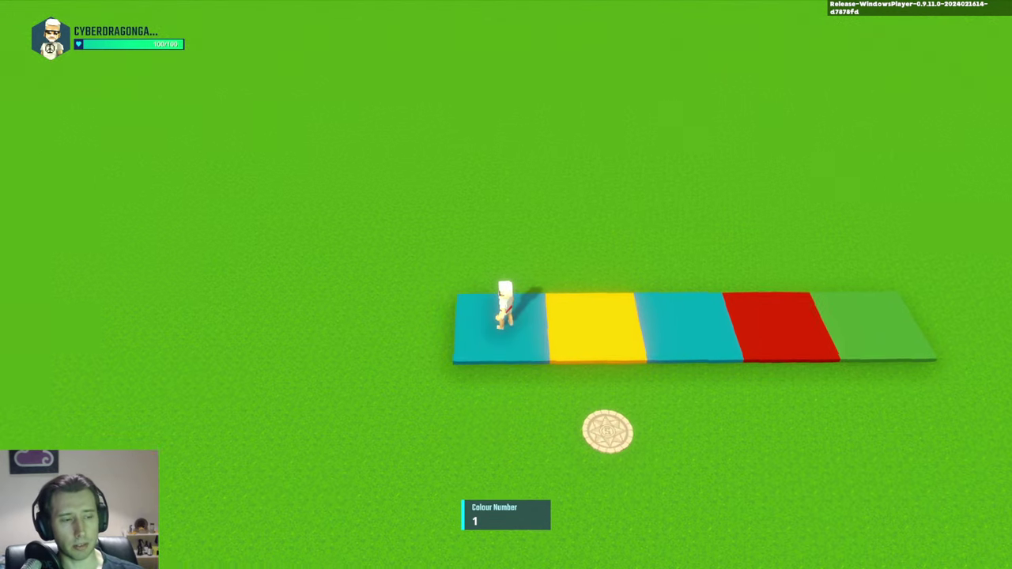
# Test the colour changes on the right-hand tiles as well, and end the playtest.
pyautogui.press('s')
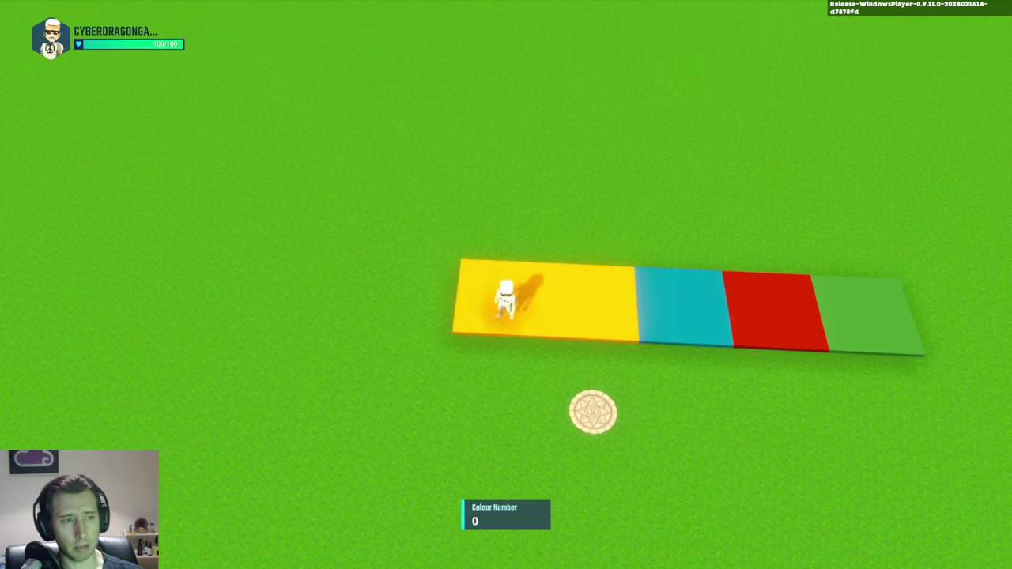
pyautogui.press('w')
pyautogui.press('d')
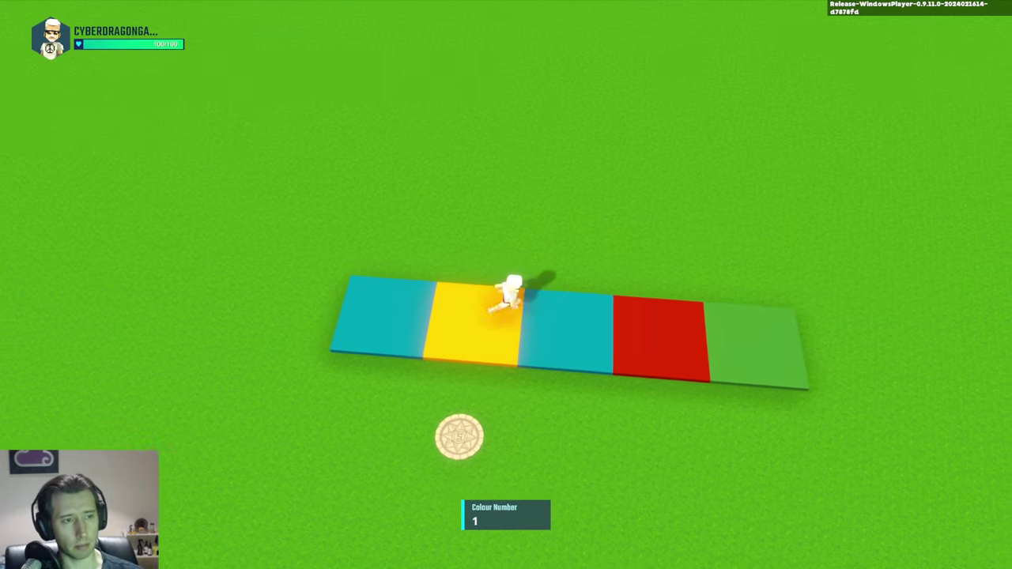
pyautogui.press('e')
pyautogui.press('a')
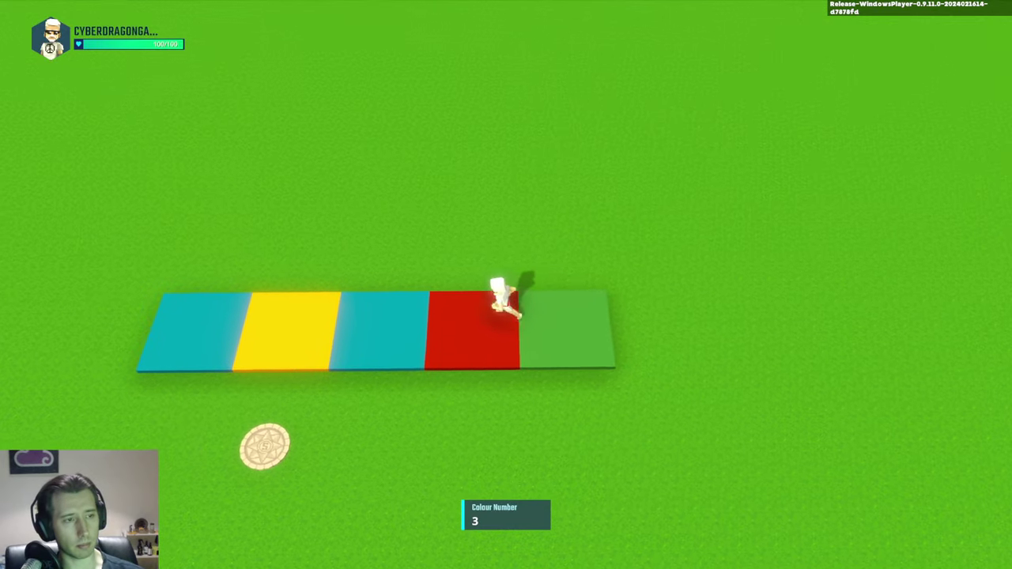
pyautogui.press('s')
pyautogui.press('Escape')
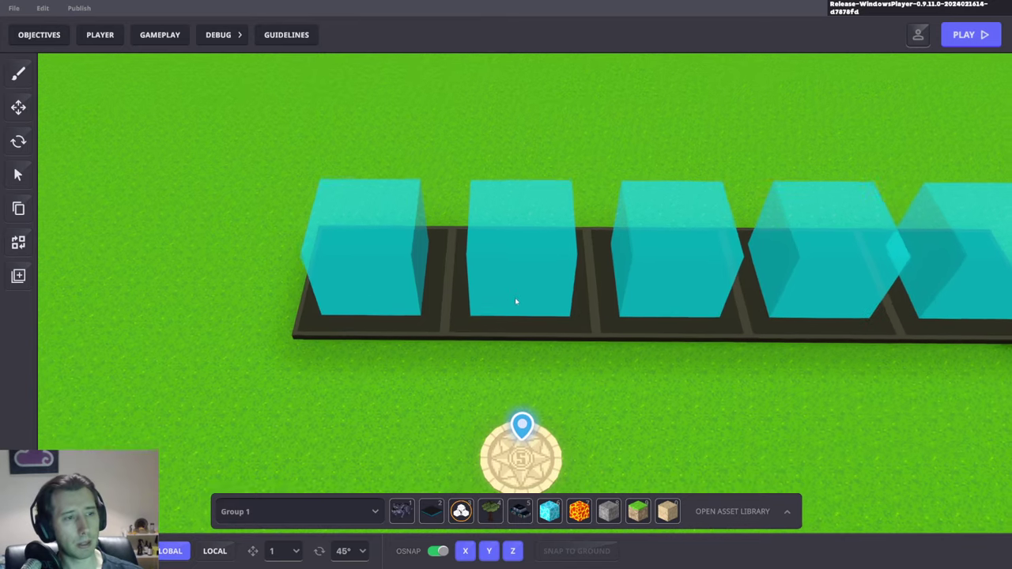
# Move the Avatar's Portal to X 51, Z 44, farther in front of the middle tile, and deselect it.
pyautogui.click(388, 250)
pyautogui.scroll(-2, 864, 379)
pyautogui.moveTo(724, 362); pyautogui.dragTo(623, 377, button='middle')
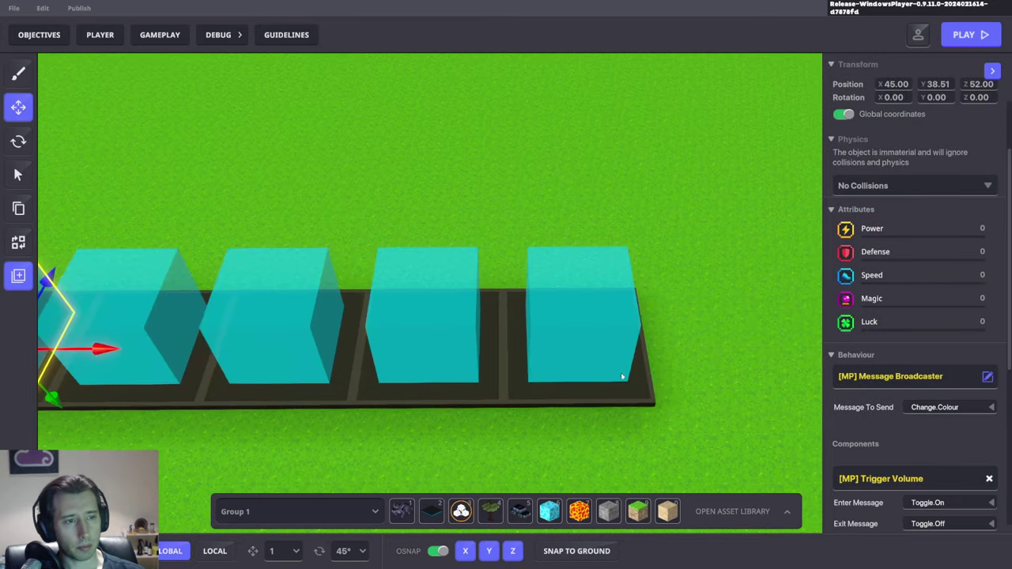
pyautogui.scroll(-3, 622, 380)
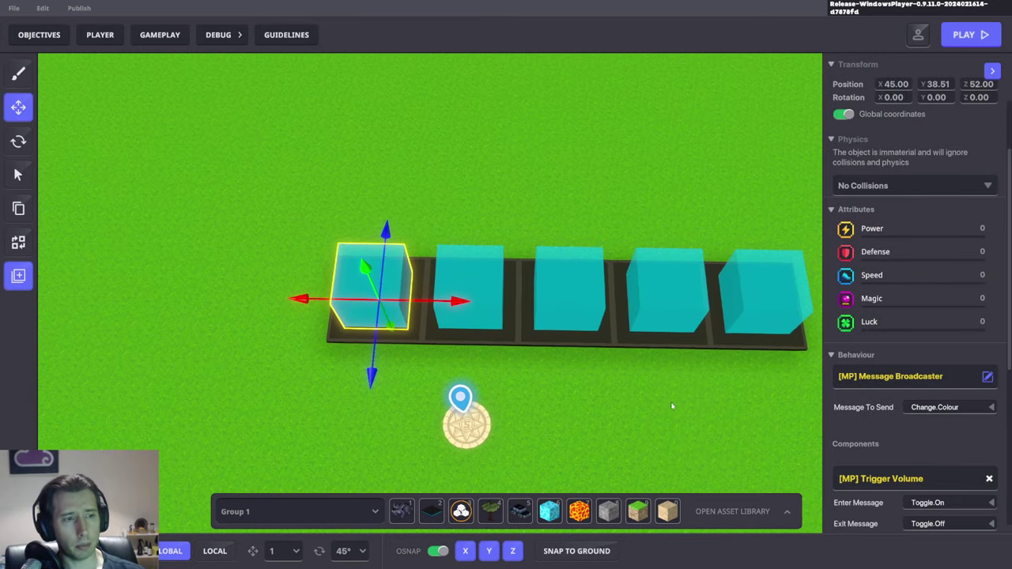
pyautogui.click(473, 407)
pyautogui.click(427, 399)
pyautogui.moveTo(504, 407); pyautogui.dragTo(597, 405)
pyautogui.moveTo(614, 397); pyautogui.dragTo(610, 242, button='middle')
pyautogui.moveTo(523, 301); pyautogui.dragTo(520, 429)
pyautogui.moveTo(563, 103); pyautogui.dragTo(574, 296, button='middle')
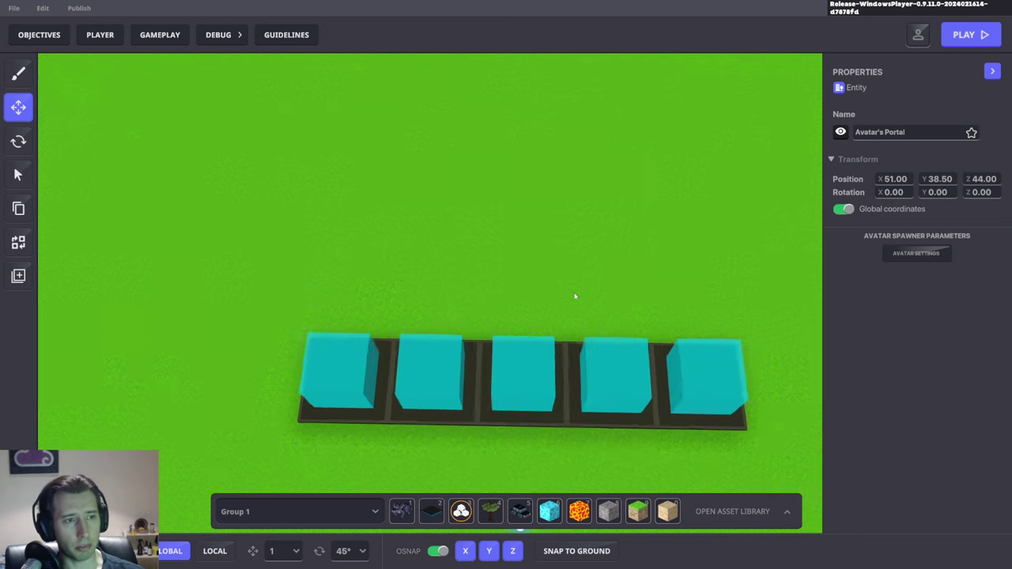
pyautogui.scroll(-2, 574, 297)
pyautogui.moveTo(565, 416); pyautogui.dragTo(568, 404, button='right')
pyautogui.click(572, 255)
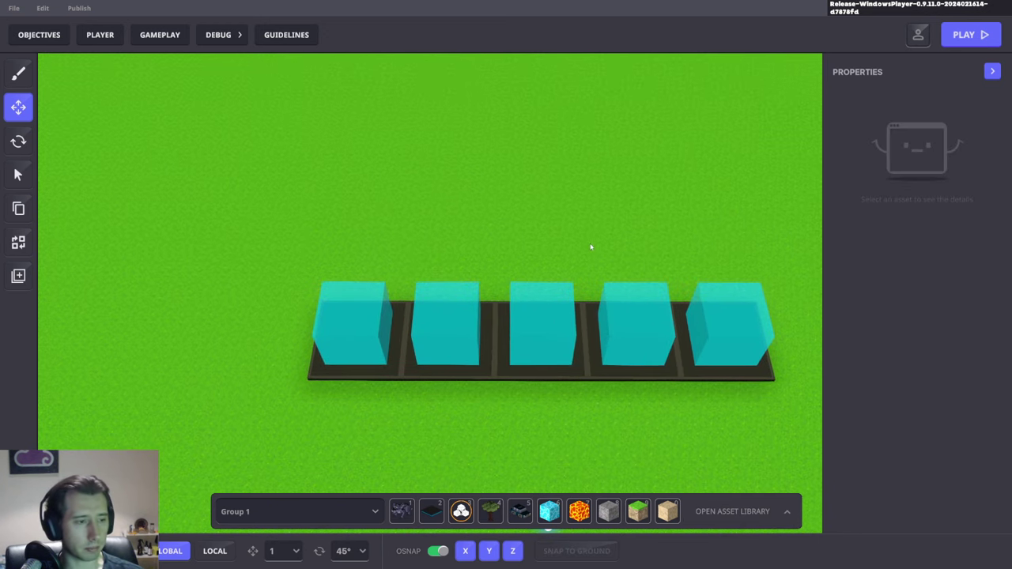
# Find the NumPad Switch prop by searching "num", assign it to the fourth quick bar slot, and place one in front of the middle tile.
pyautogui.press('Tab')
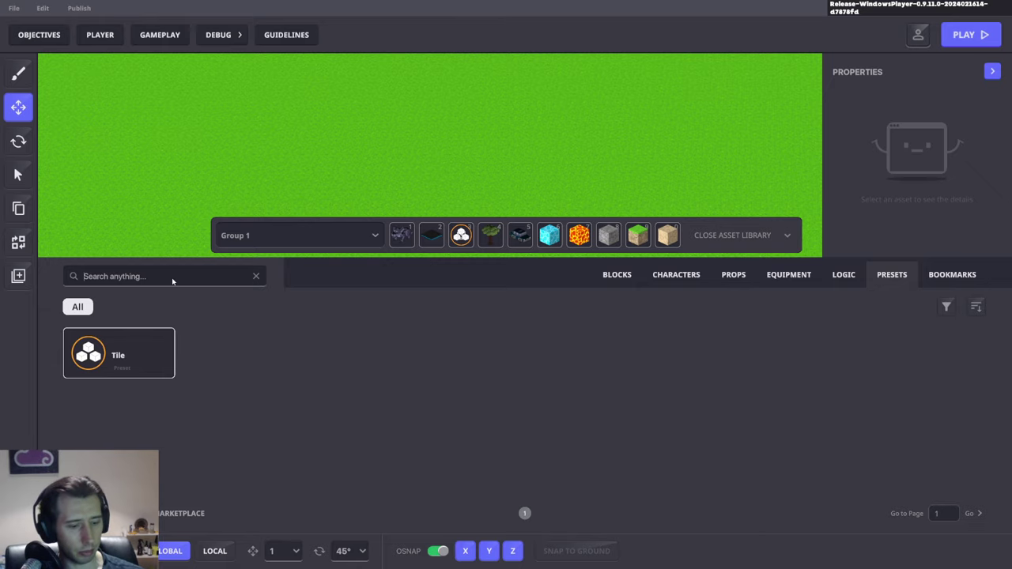
pyautogui.write('num')
pyautogui.click(741, 279)
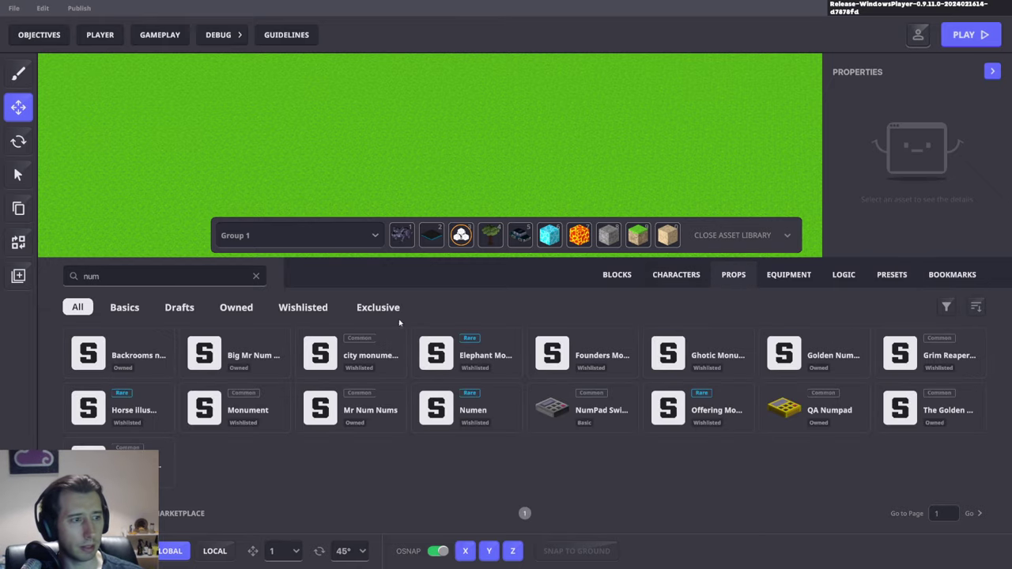
pyautogui.moveTo(581, 406); pyautogui.dragTo(491, 236)
pyautogui.press('Tab')
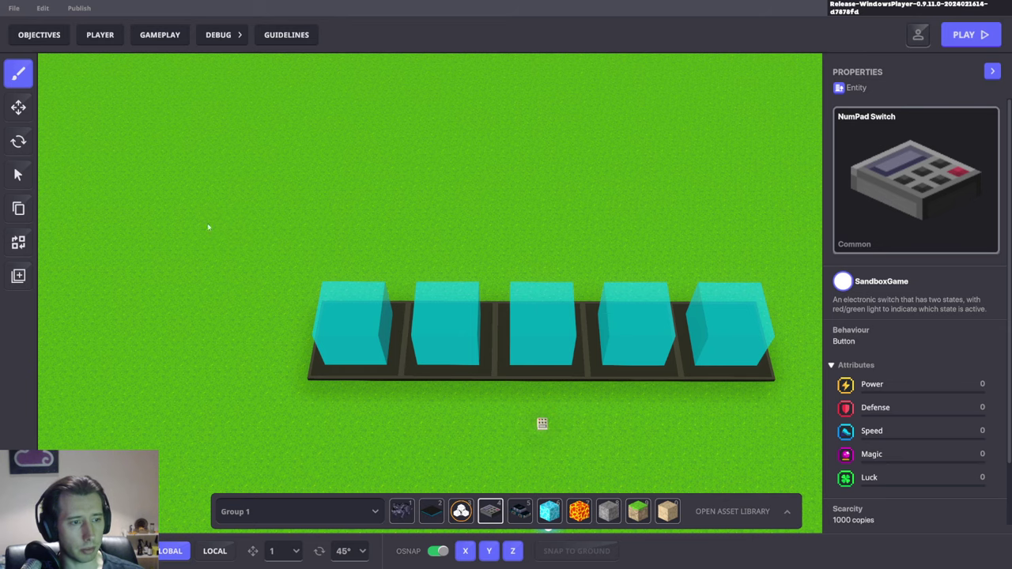
pyautogui.click(18, 108)
# Remove the Button behaviour from the placed NumPad Switch and add the [MP] Switch component to it.
pyautogui.click(542, 425)
pyautogui.scroll(-3, 900, 428)
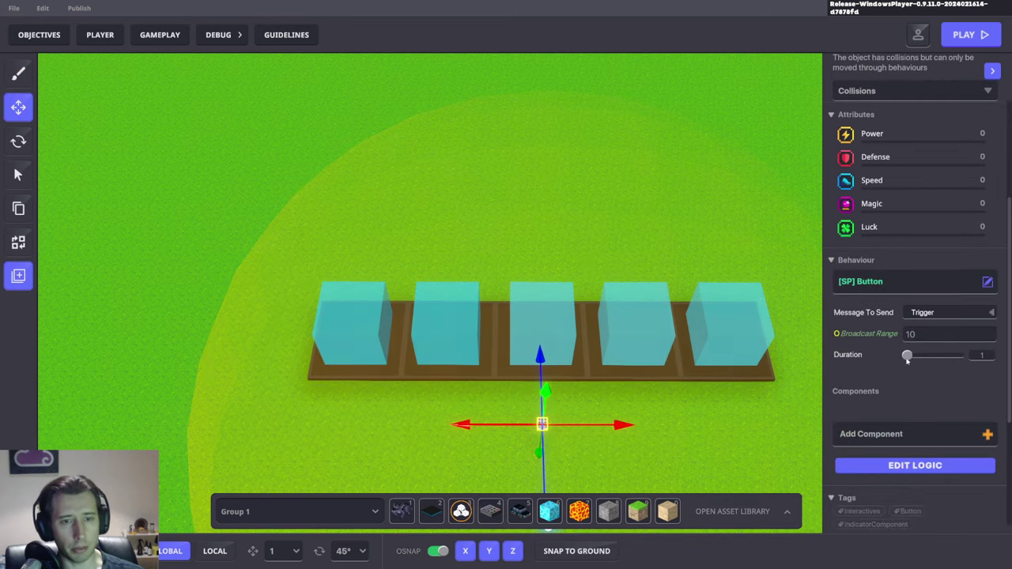
pyautogui.click(696, 256)
pyautogui.click(891, 373)
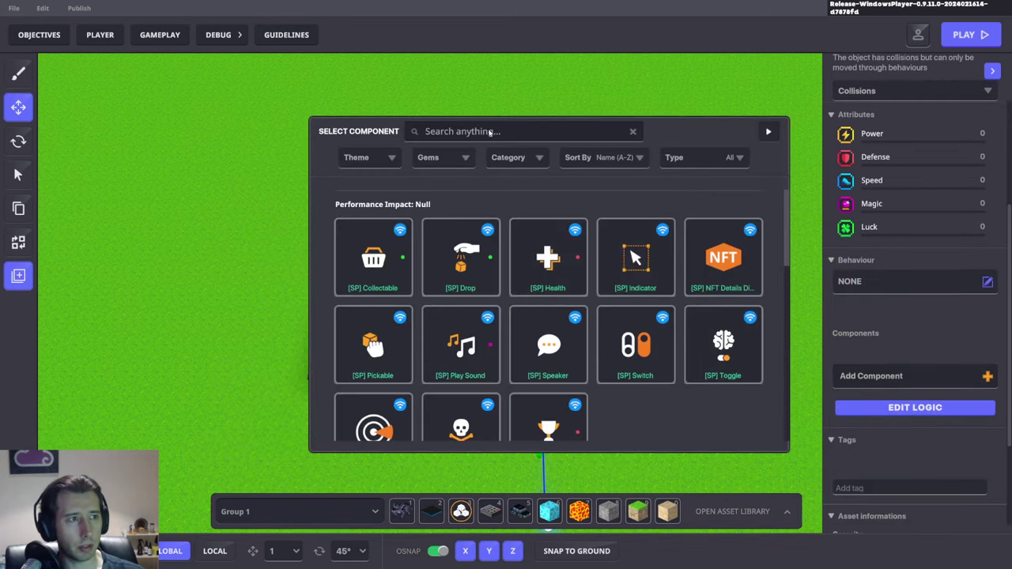
pyautogui.write('sw')
pyautogui.click(408, 376)
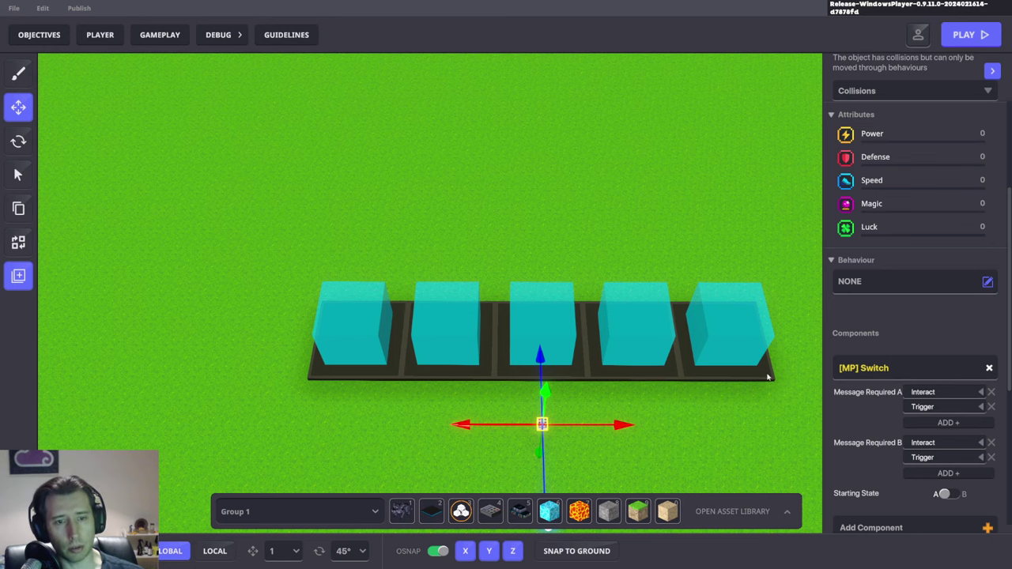
# Open the NumPad Switch's logic and move it closer to the middle tile's front edge.
pyautogui.scroll(-3, 940, 333)
pyautogui.click(901, 322)
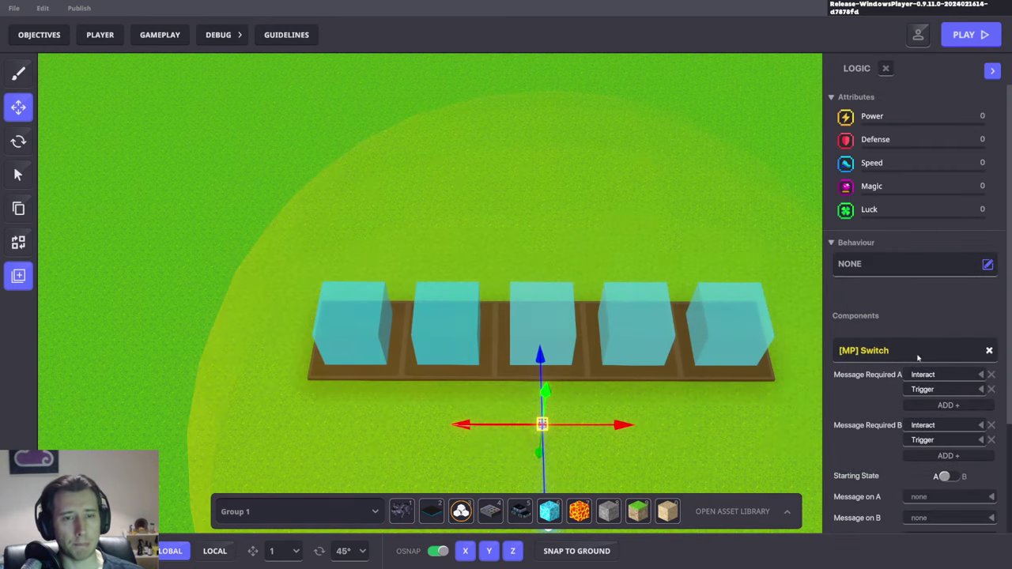
pyautogui.moveTo(581, 476); pyautogui.dragTo(580, 454)
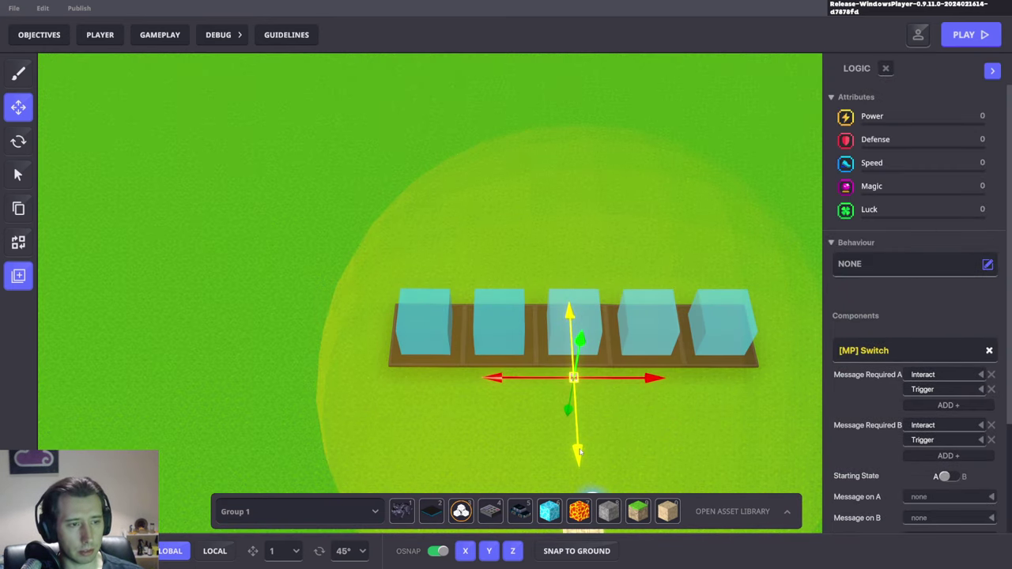
pyautogui.scroll(3, 795, 356)
pyautogui.moveTo(706, 338); pyautogui.dragTo(685, 356, button='right')
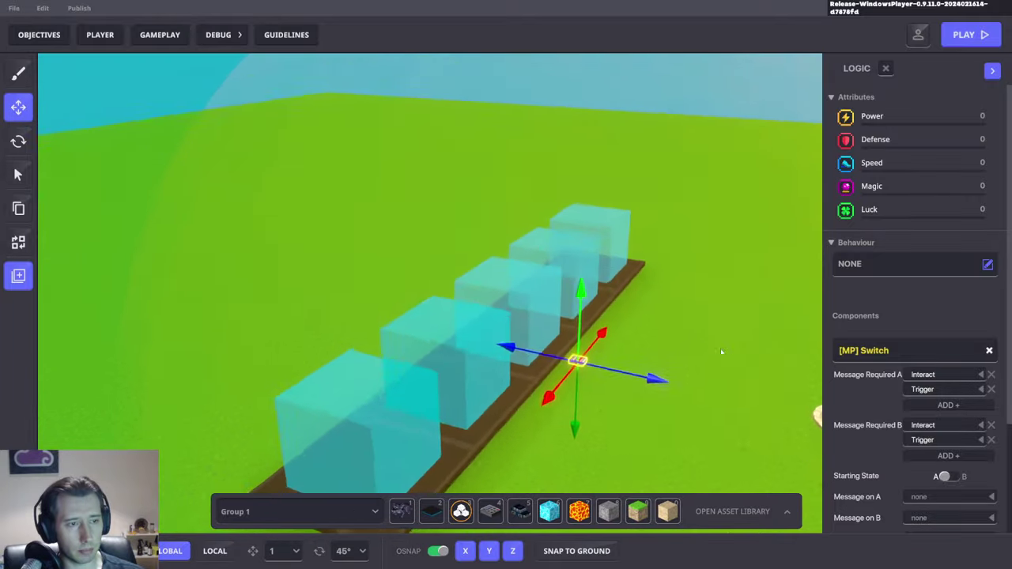
pyautogui.scroll(-2, 900, 323)
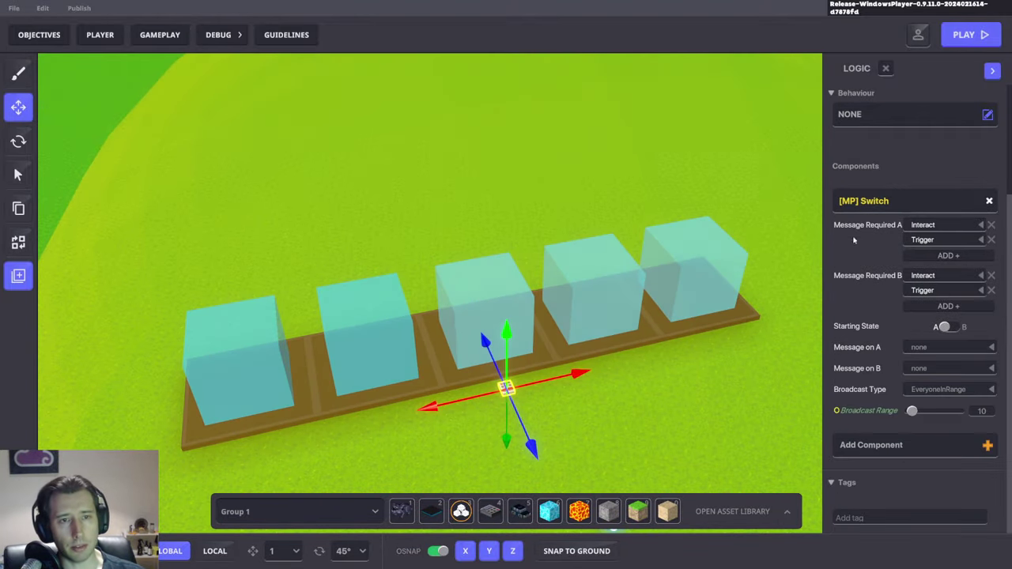
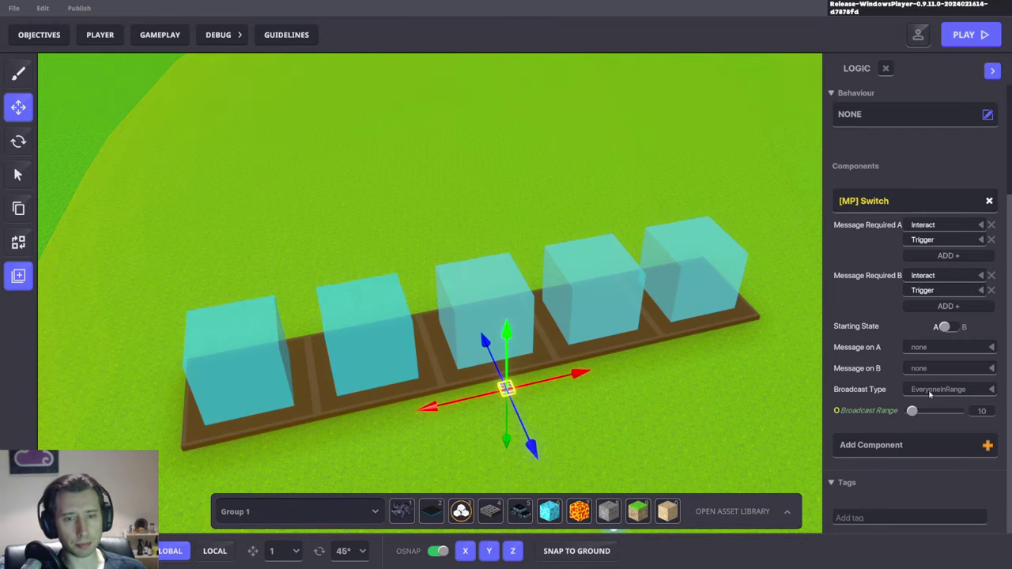
# Keep the Switch broadcasting to EveryoneInRange and set its broadcast range to 1.
pyautogui.click(930, 393)
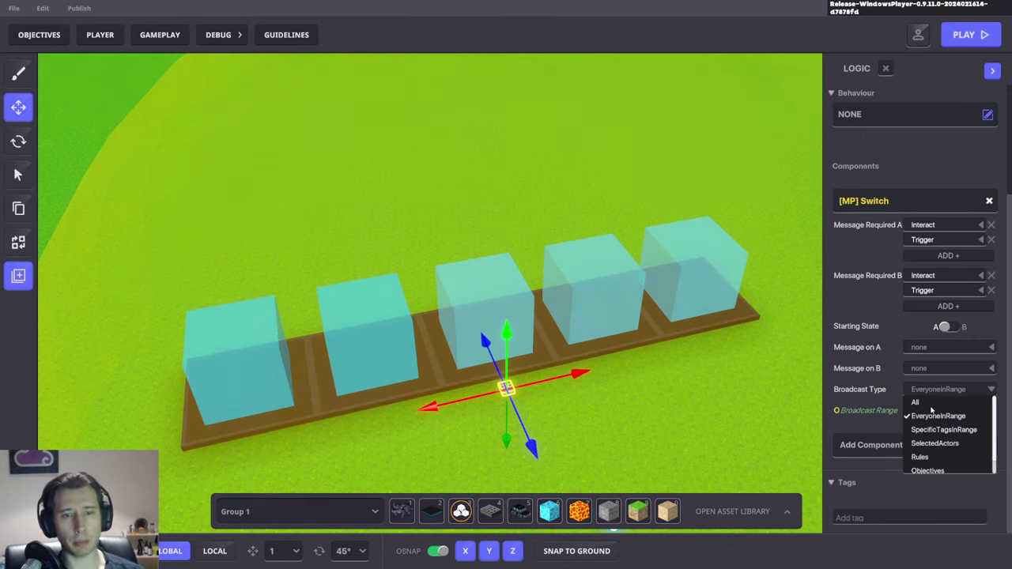
pyautogui.click(929, 417)
pyautogui.click(983, 411)
pyautogui.write('1')
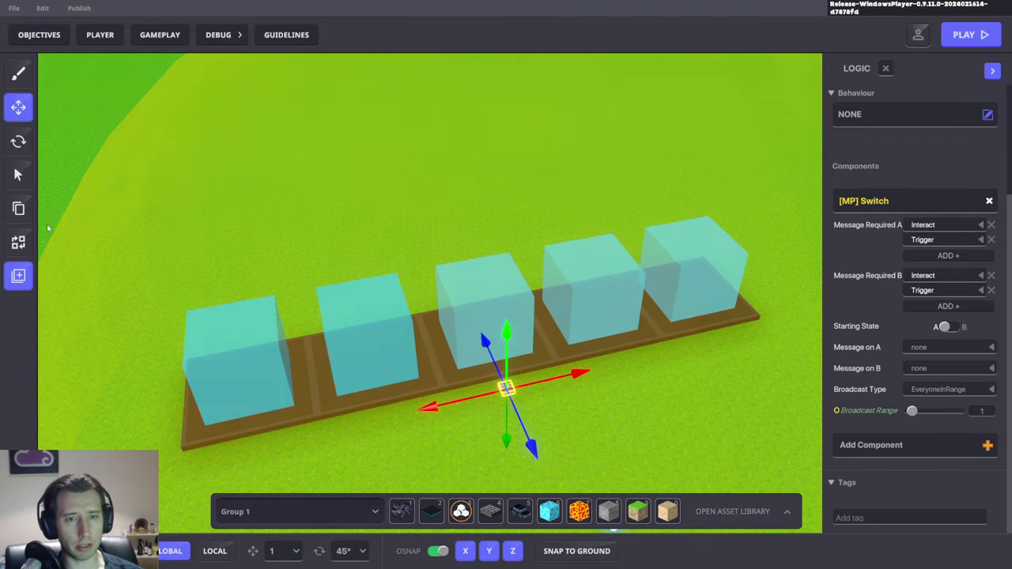
pyautogui.press('Return')
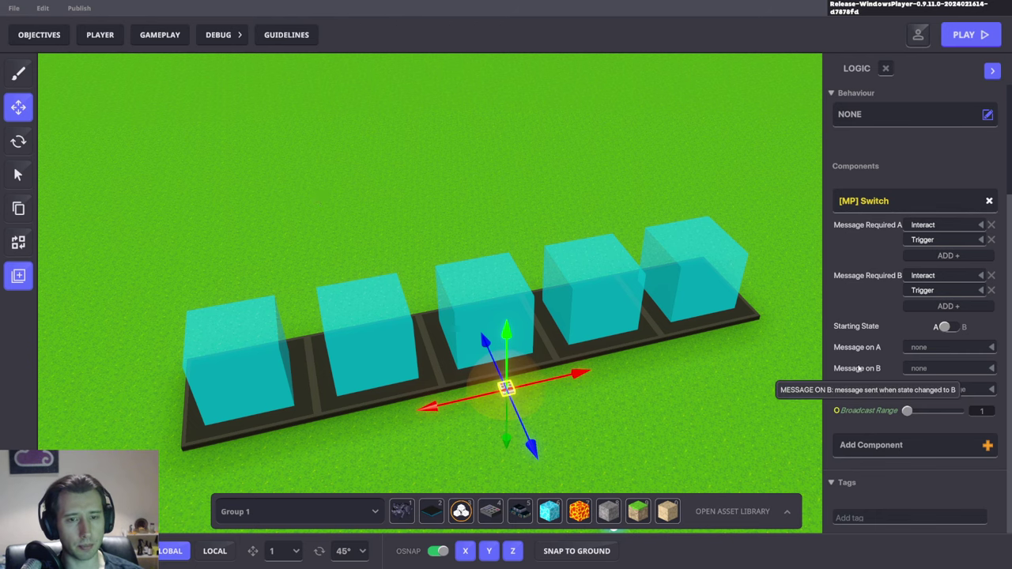
# Set the Switch component's broadcast type to Rules.
pyautogui.click(952, 390)
pyautogui.click(921, 458)
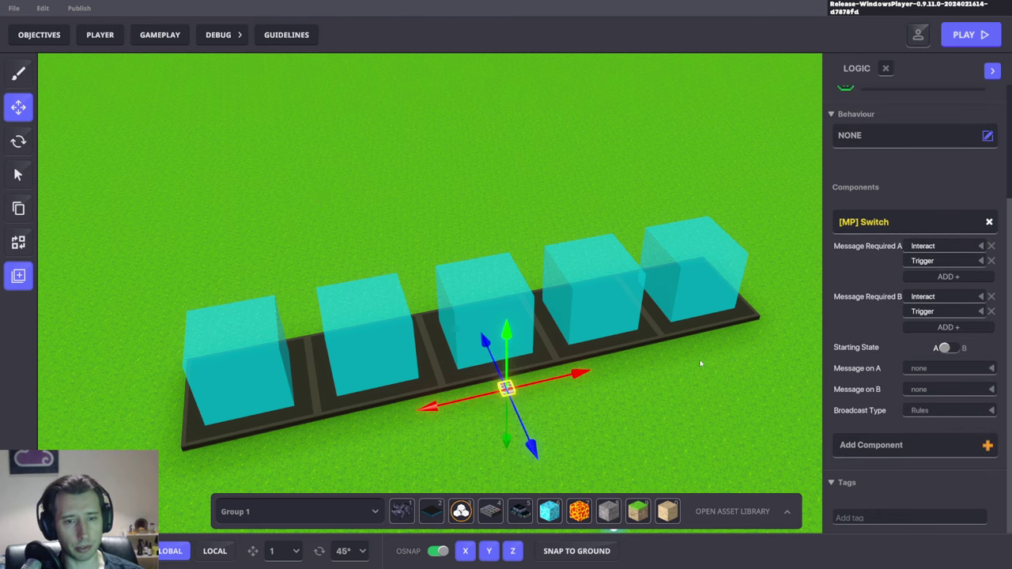
pyautogui.moveTo(583, 403)
pyautogui.mouseDown(button='right')
pyautogui.moveTo(576, 426)
pyautogui.moveTo(580, 401)
pyautogui.mouseUp(button='right')
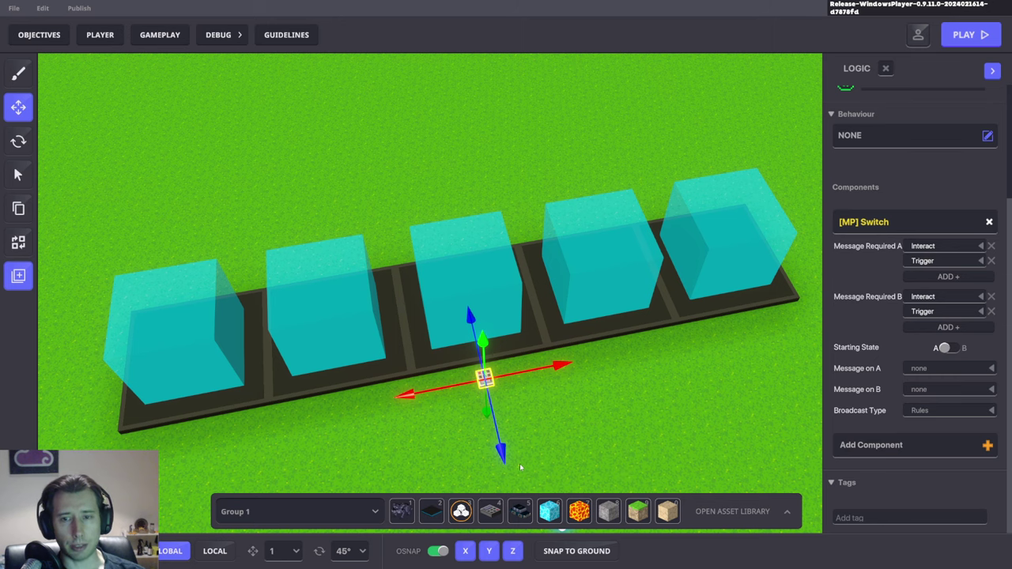
pyautogui.moveTo(558, 455); pyautogui.dragTo(619, 408, button='right')
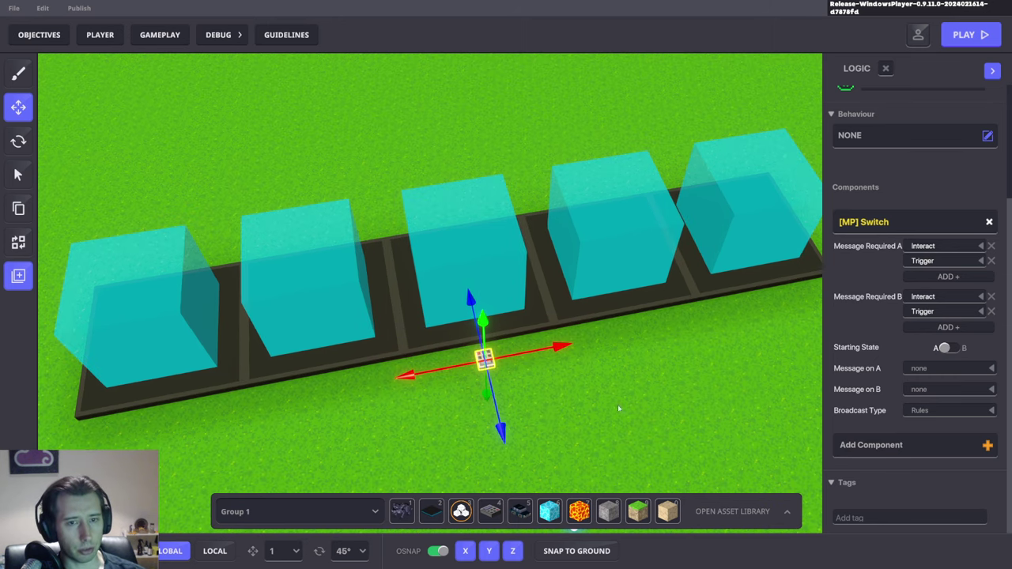
# Assign the [MP] Message Broadcaster behaviour to the NumPad Switch.
pyautogui.click(873, 140)
pyautogui.write('mess')
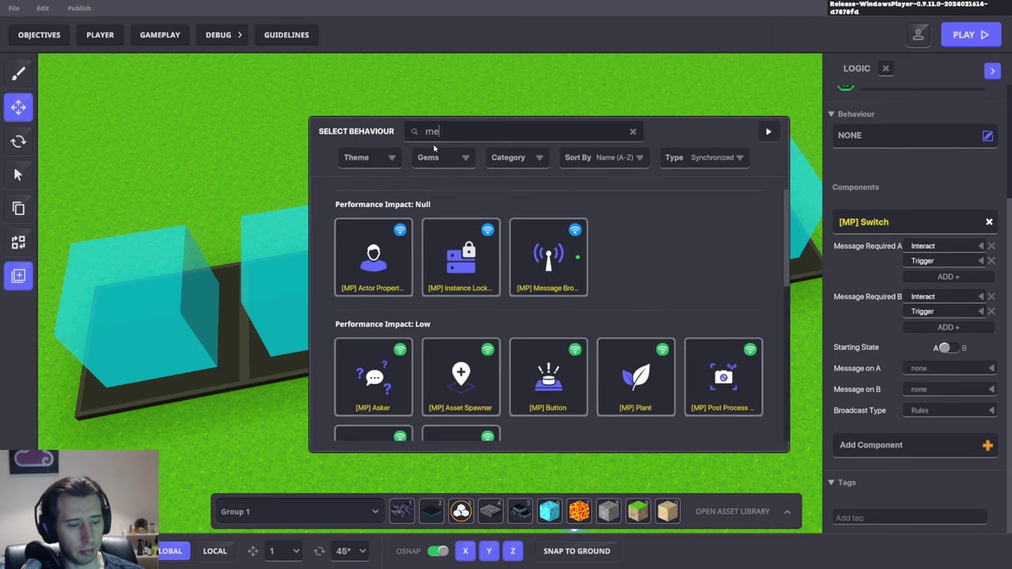
pyautogui.click(380, 261)
# Add the [MP] Toggle component to the NumPad Switch alongside its Switch component.
pyautogui.scroll(-3, 922, 382)
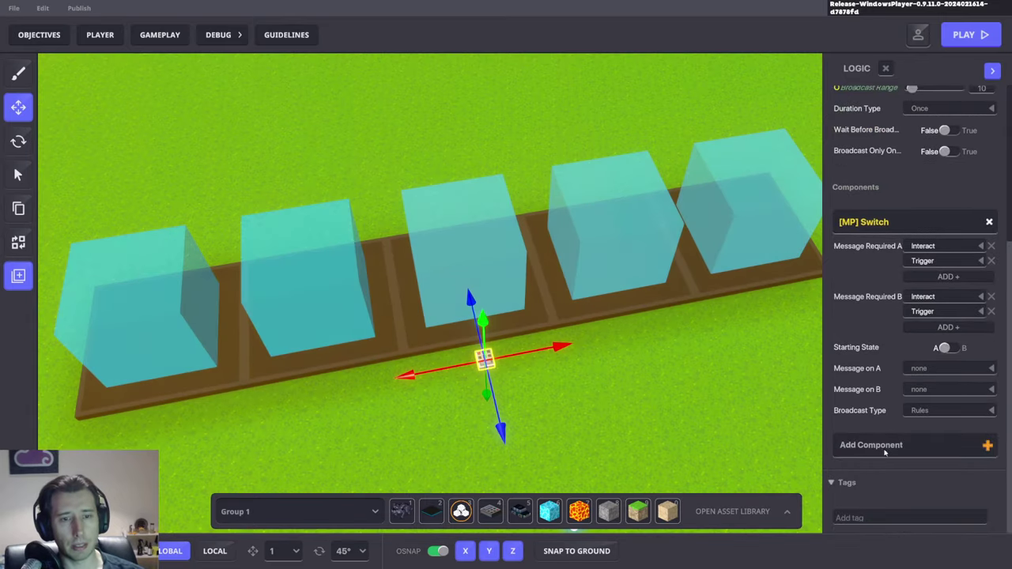
pyautogui.click(909, 445)
pyautogui.click(429, 131)
pyautogui.write('To')
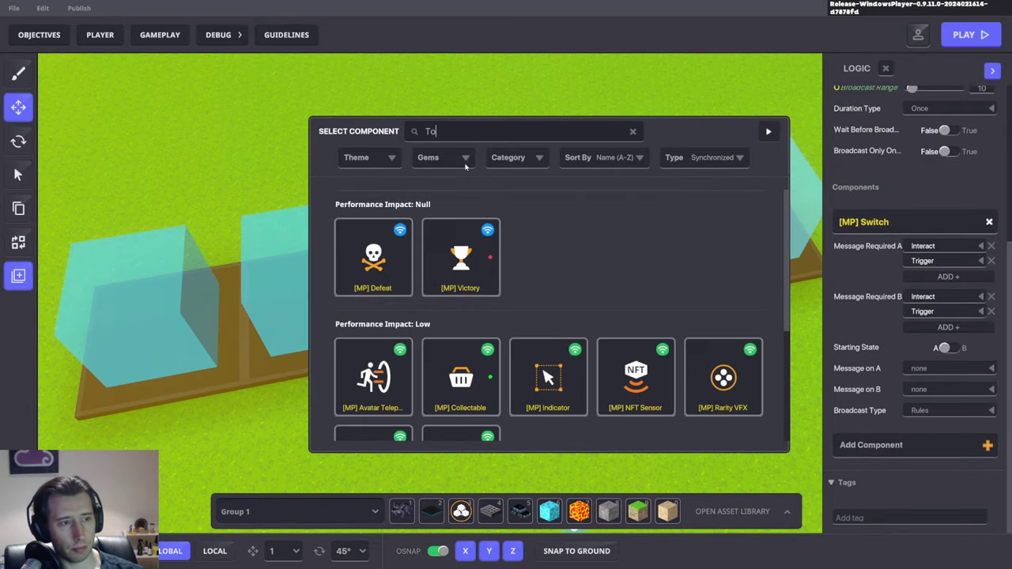
pyautogui.click(463, 371)
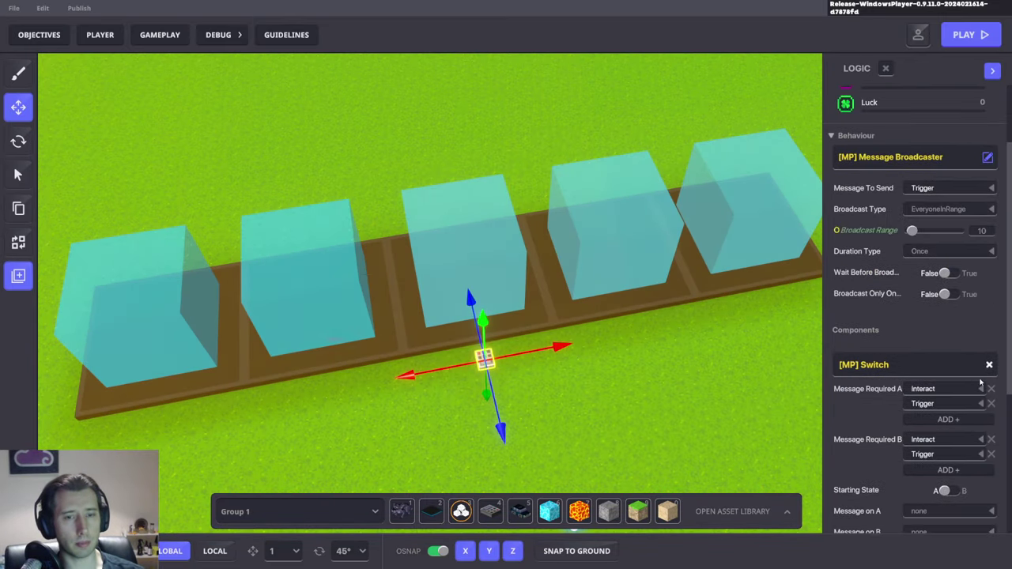
pyautogui.scroll(-5, 885, 411)
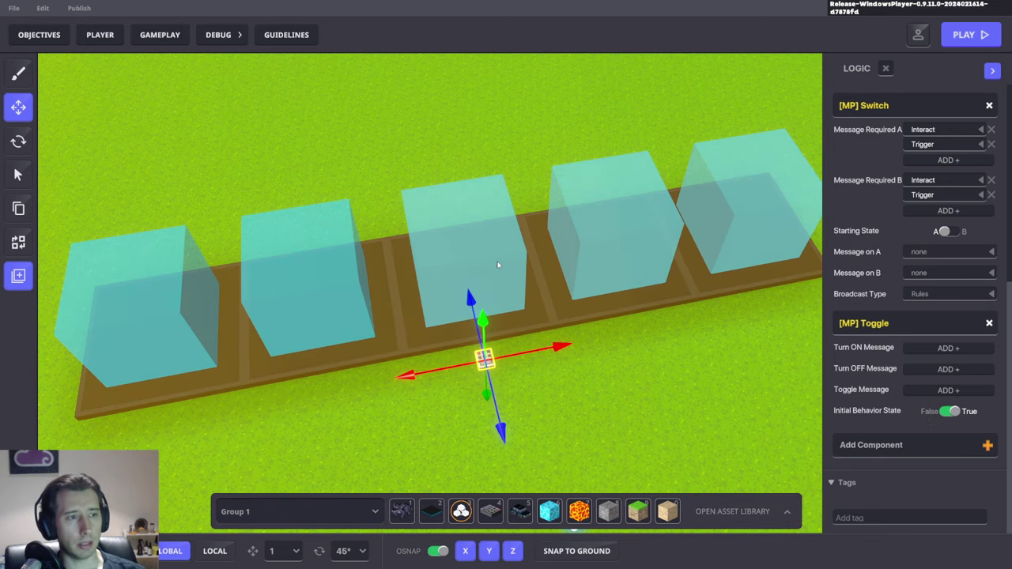
# Set the NumPad Switch's Toggle to start as False, with Toggle.On as its Turn ON message and Toggle.Off as its Turn OFF message.
pyautogui.click(501, 267)
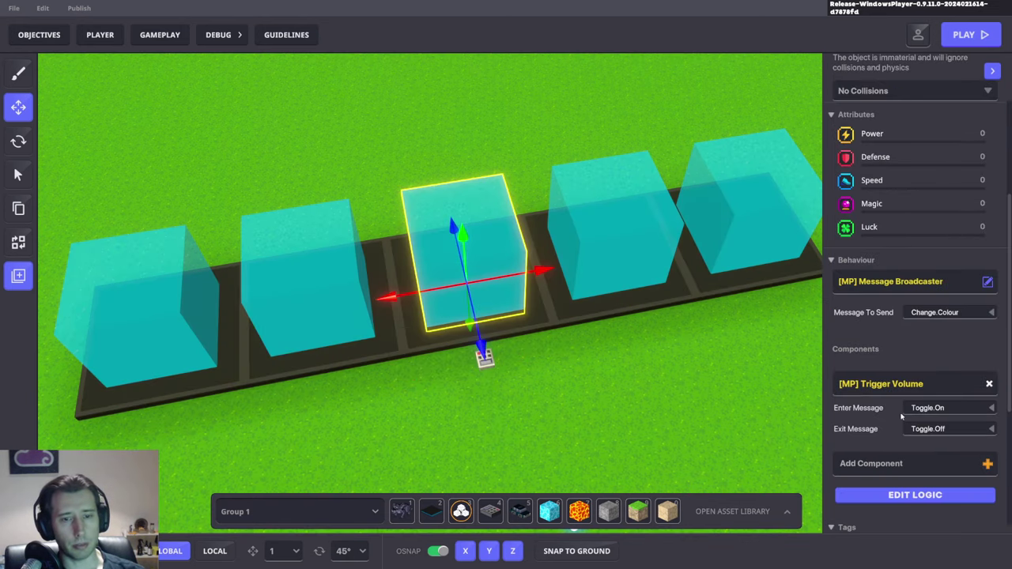
pyautogui.click(509, 363)
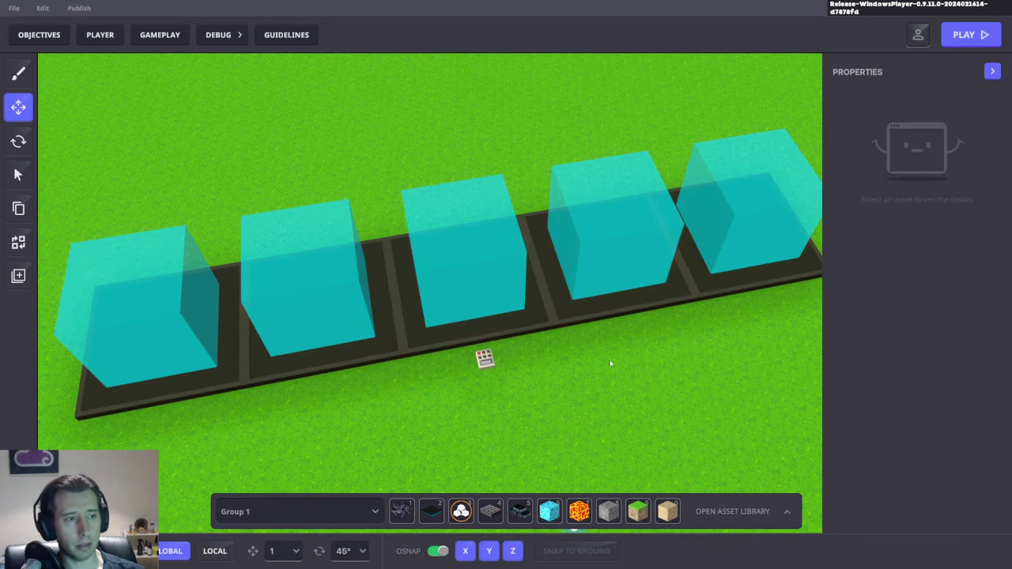
pyautogui.click(484, 358)
pyautogui.scroll(-5, 938, 366)
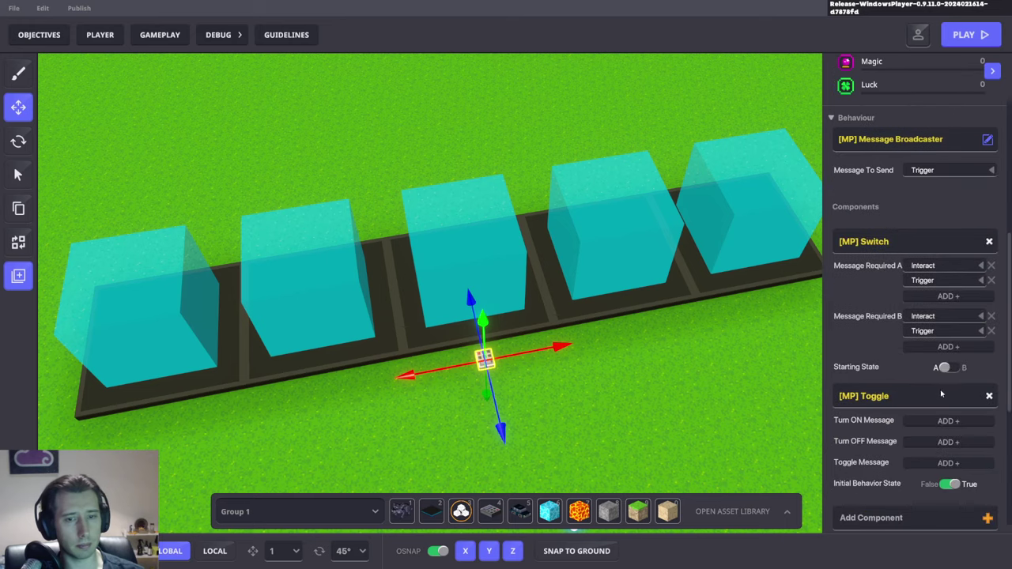
pyautogui.click(939, 325)
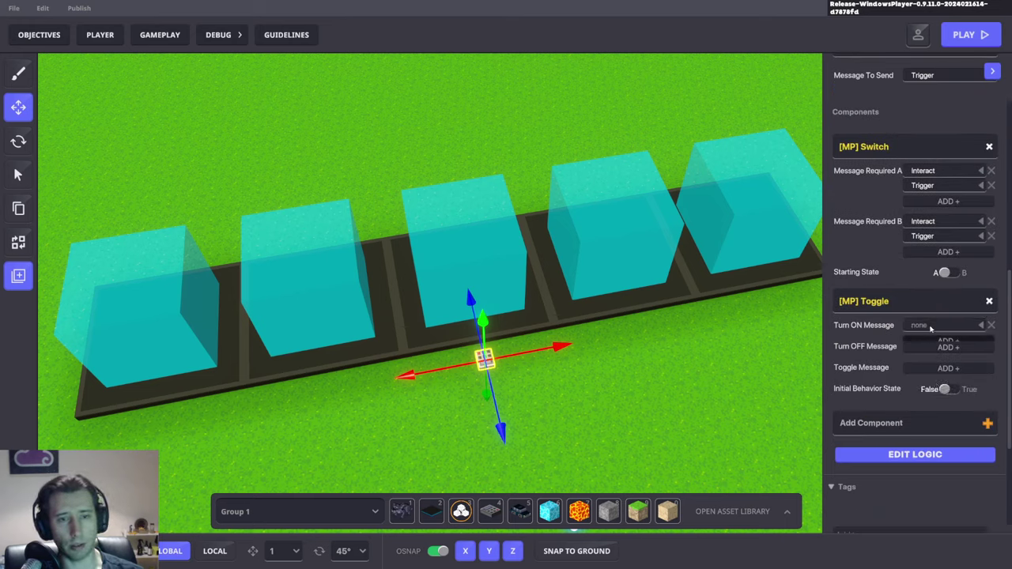
pyautogui.write('Toggl')
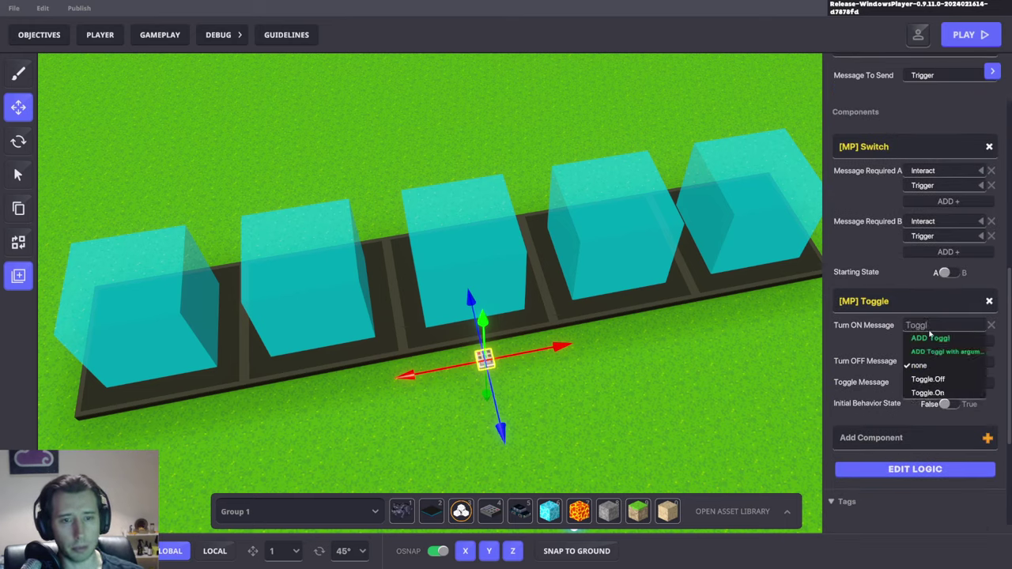
pyautogui.click(930, 393)
pyautogui.click(915, 361)
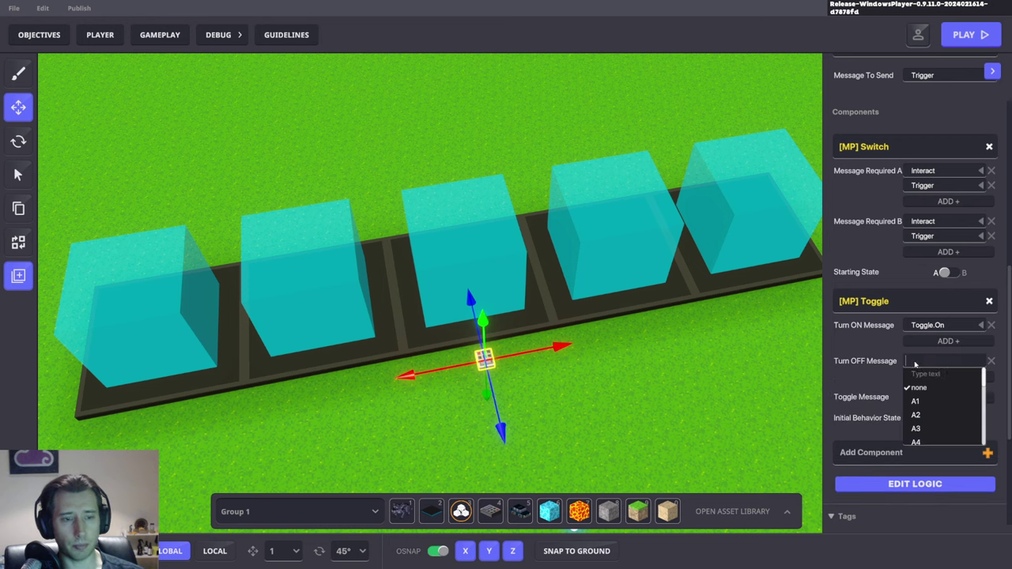
pyautogui.write('Toggl')
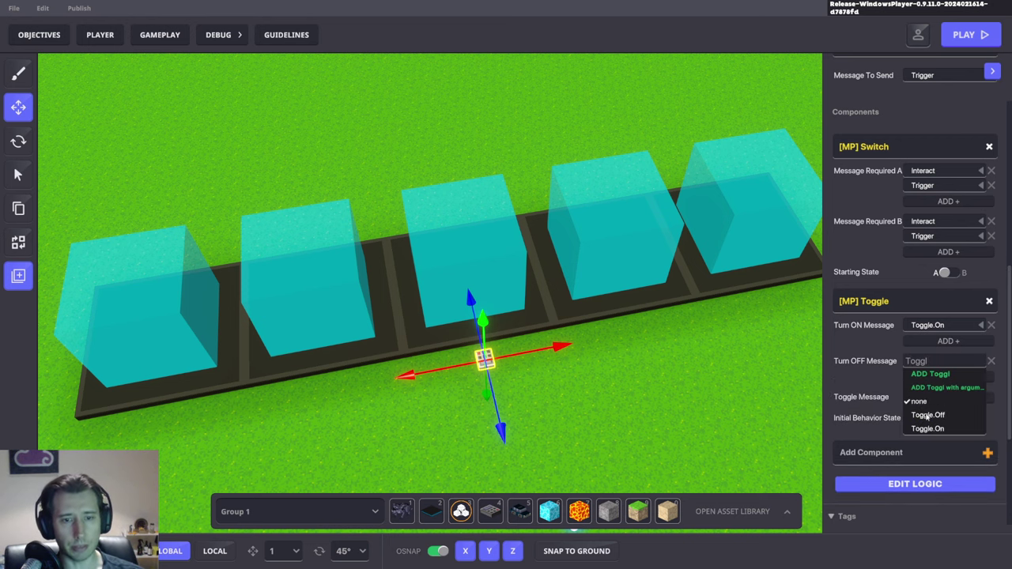
pyautogui.click(928, 415)
# Open the NumPad Switch's logic and make its Message Broadcaster wait before broadcasting.
pyautogui.click(915, 483)
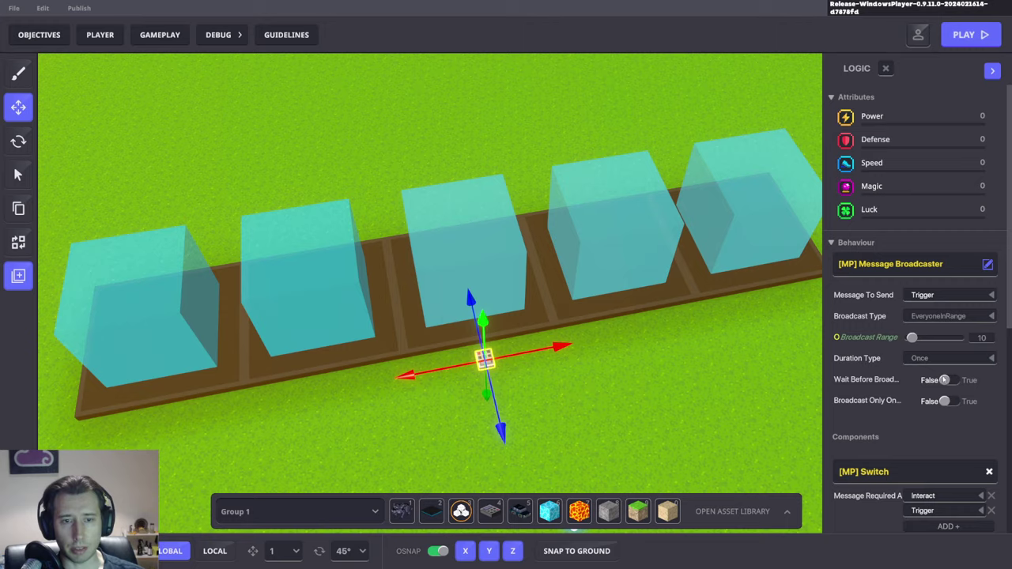
pyautogui.click(944, 380)
pyautogui.scroll(-5, 941, 348)
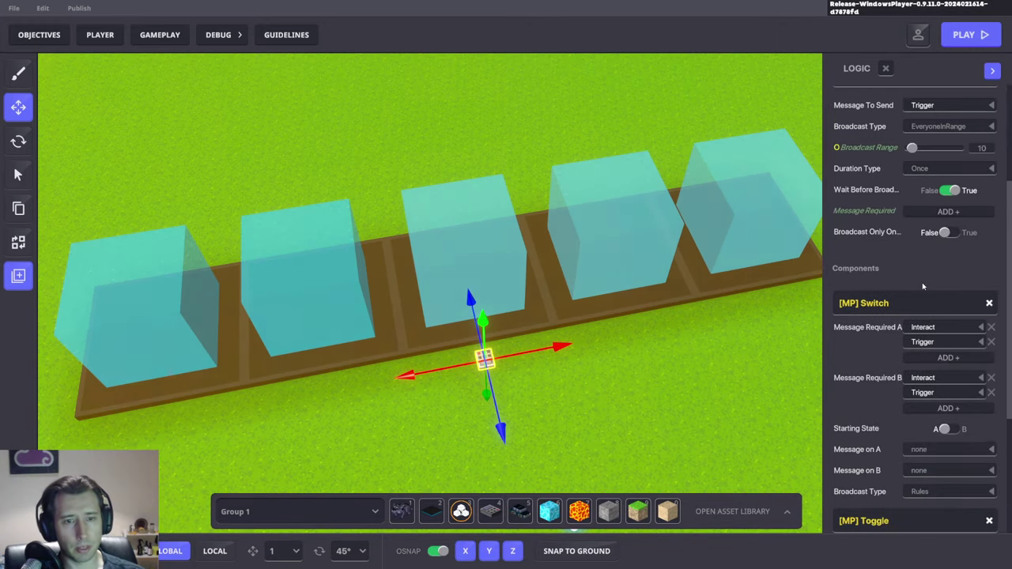
pyautogui.scroll(-2, 925, 292)
pyautogui.scroll(4, 916, 309)
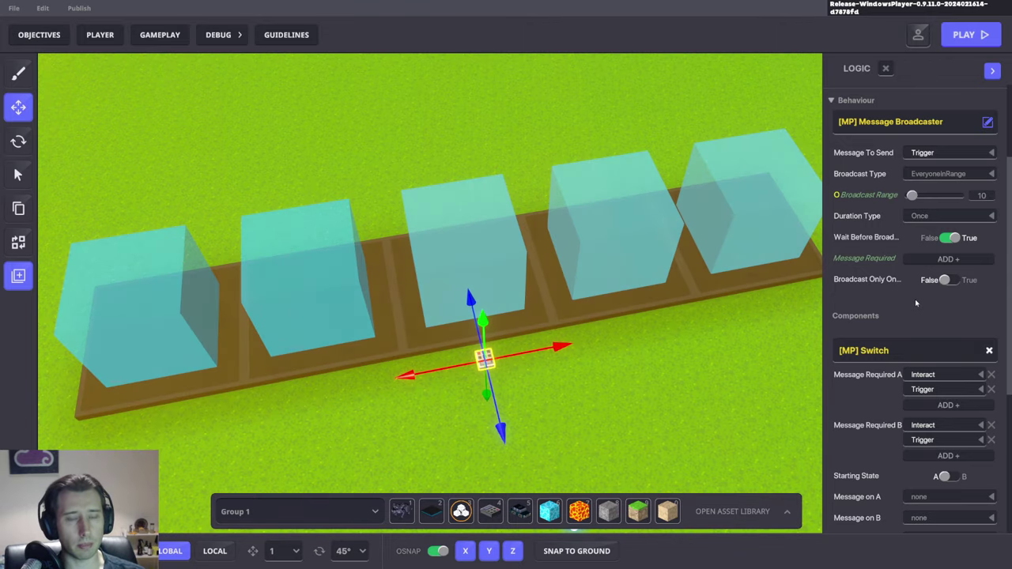
pyautogui.moveTo(896, 377)
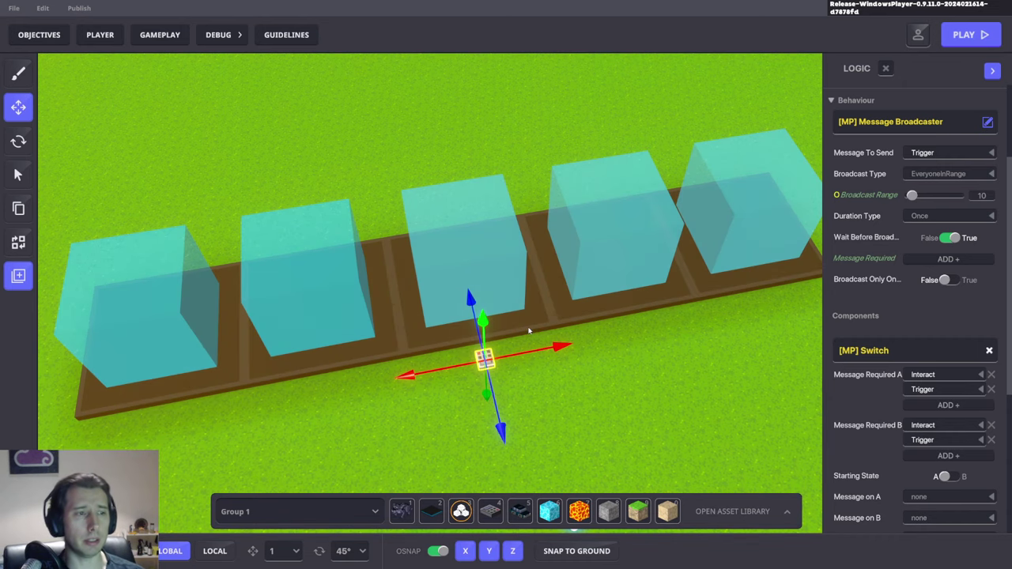
# Create a plain message named Right as the start message of the middle tile's Blue animation.
pyautogui.click(527, 333)
pyautogui.scroll(-5, 896, 388)
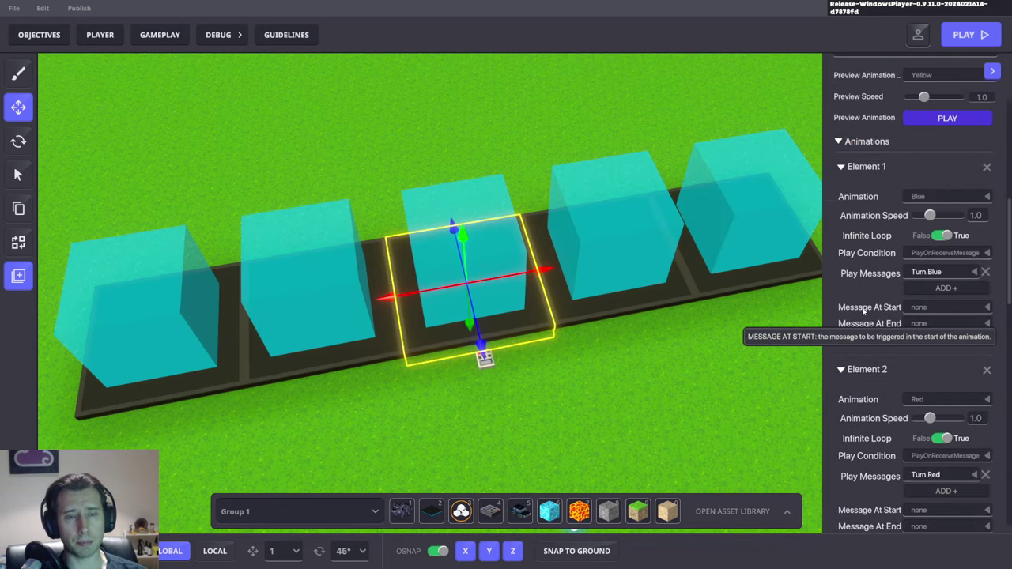
pyautogui.click(917, 310)
pyautogui.write('Right')
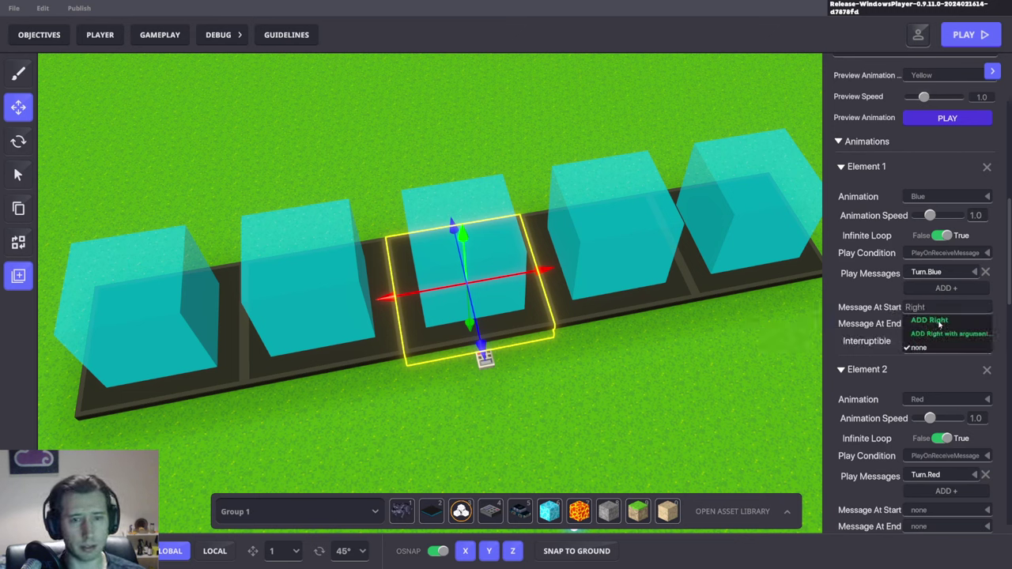
pyautogui.click(933, 320)
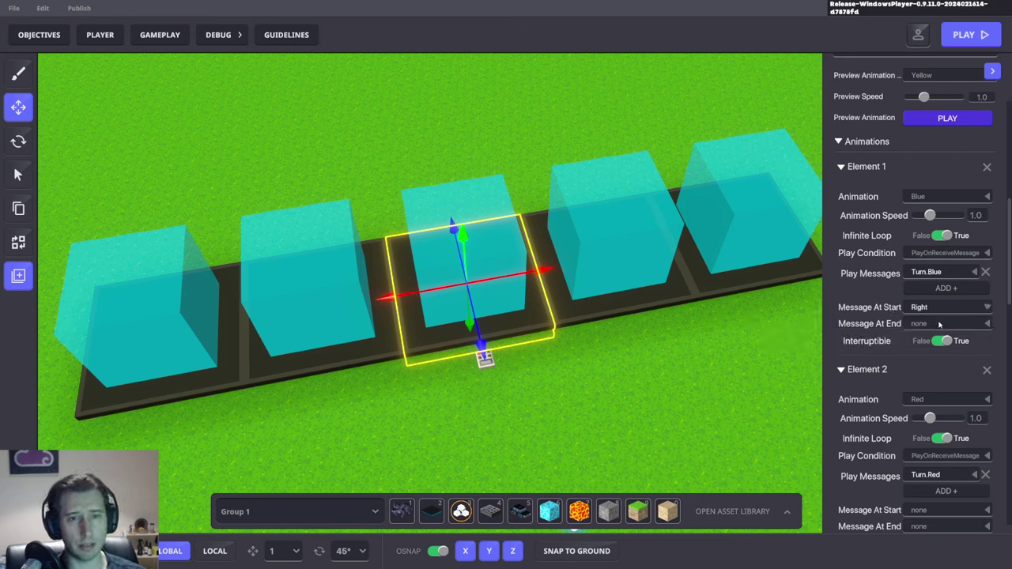
pyautogui.click(939, 308)
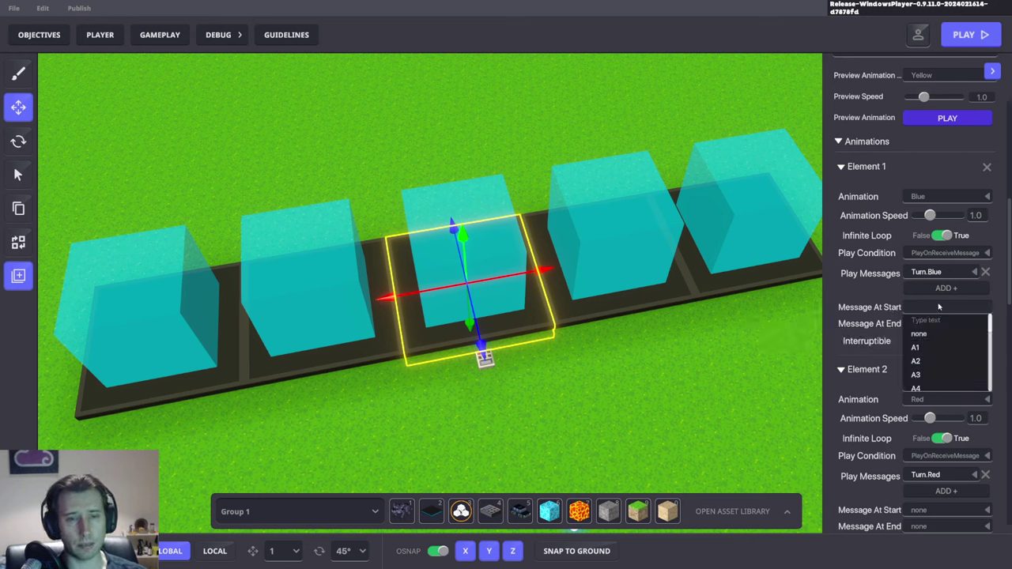
pyautogui.click(886, 305)
# Create a Correct message with an integer argument Num as the Blue animation's start message, and set Num to 1.
pyautogui.click(919, 308)
pyautogui.write('Corre')
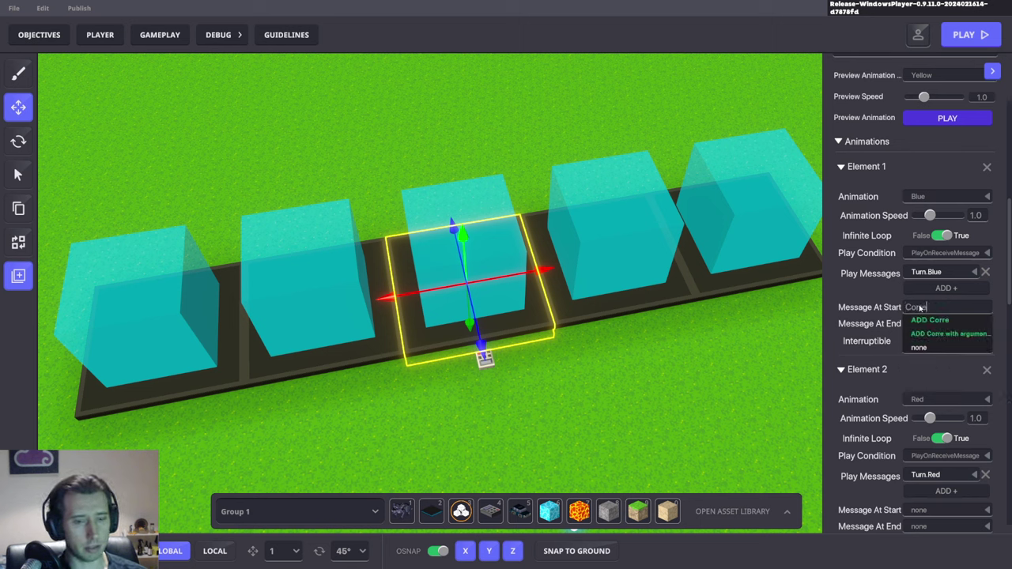
pyautogui.write('ct')
pyautogui.click(948, 333)
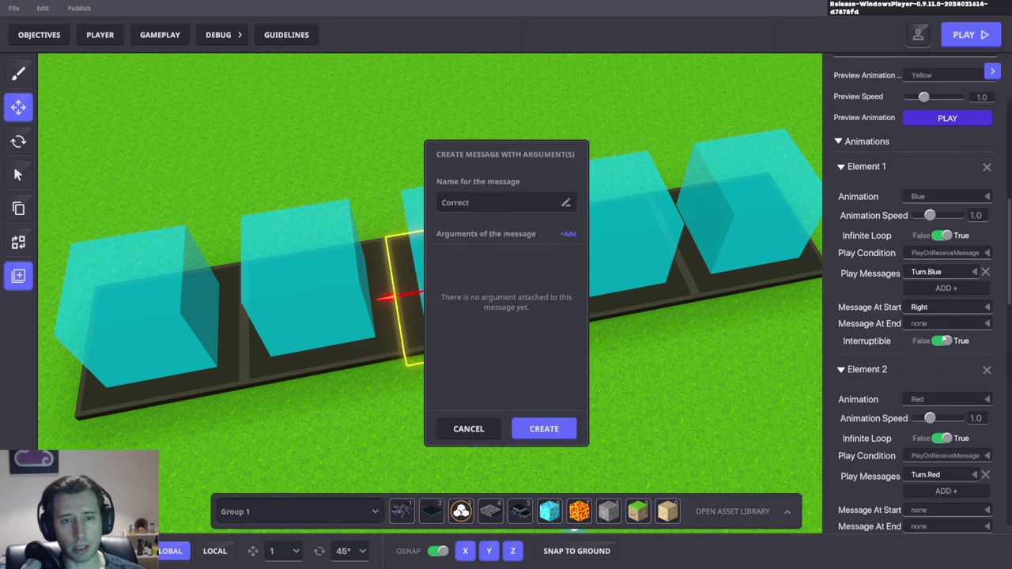
pyautogui.click(568, 234)
pyautogui.click(487, 282)
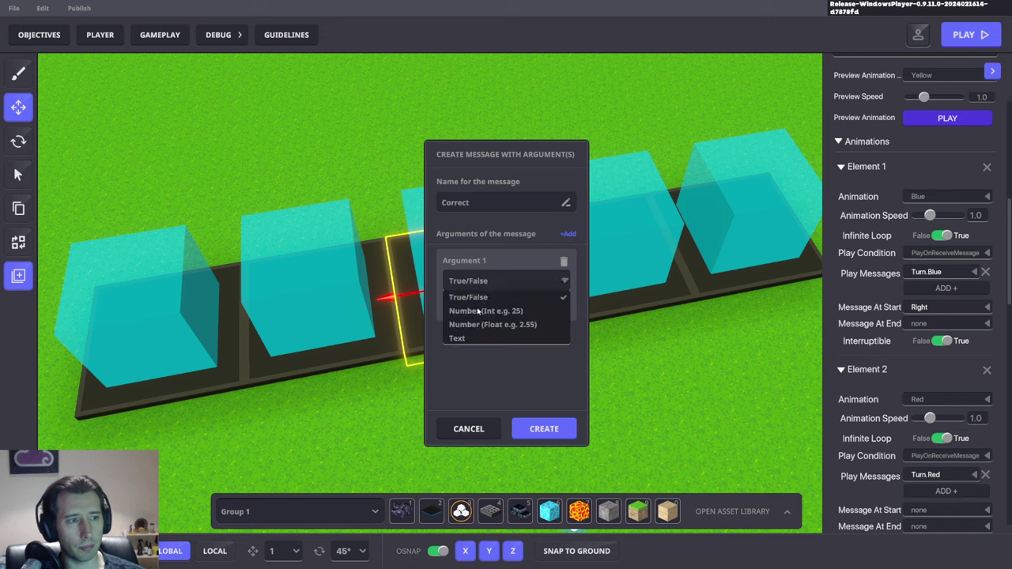
pyautogui.click(490, 307)
pyautogui.click(546, 304)
pyautogui.write('Num')
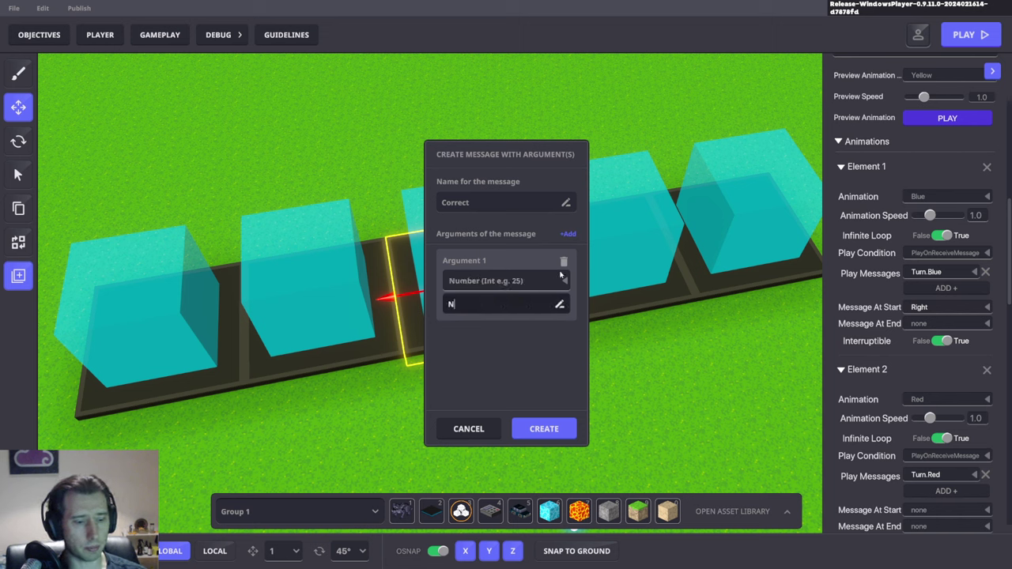
pyautogui.click(544, 429)
pyautogui.click(928, 323)
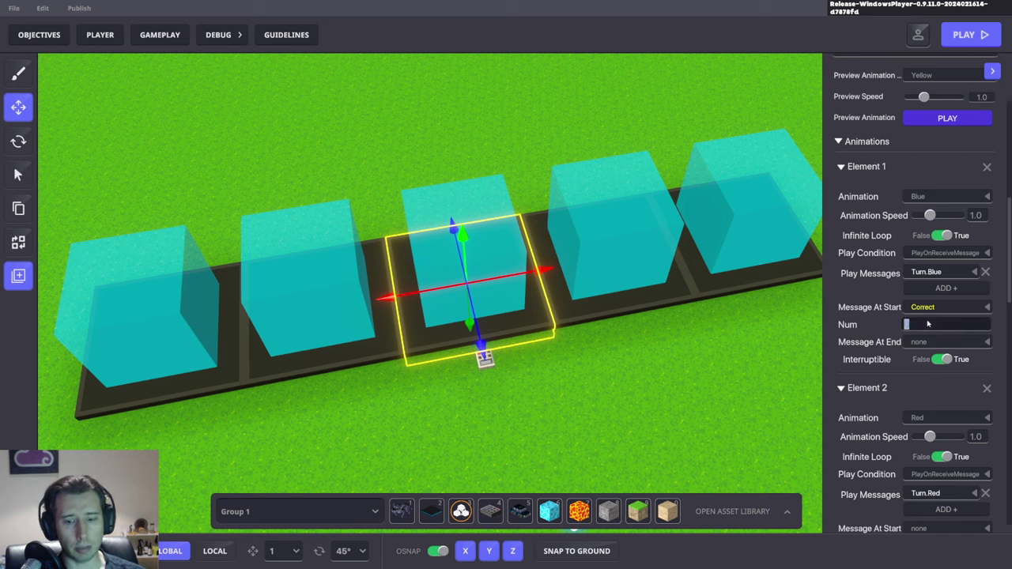
pyautogui.write('1')
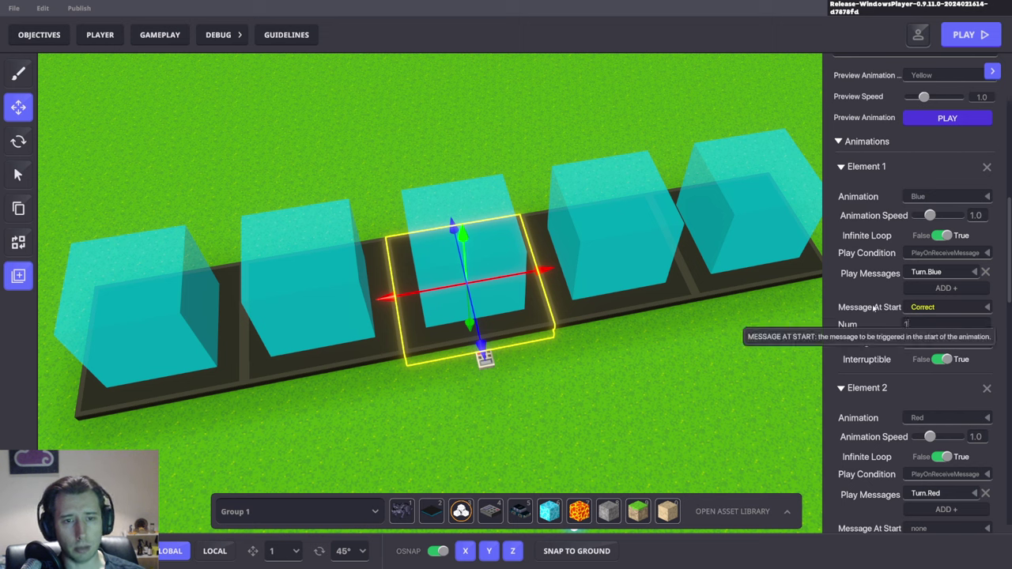
# Create an Incorrect message with an integer argument Num as the start message of the tile's Red animation.
pyautogui.scroll(-1, 870, 305)
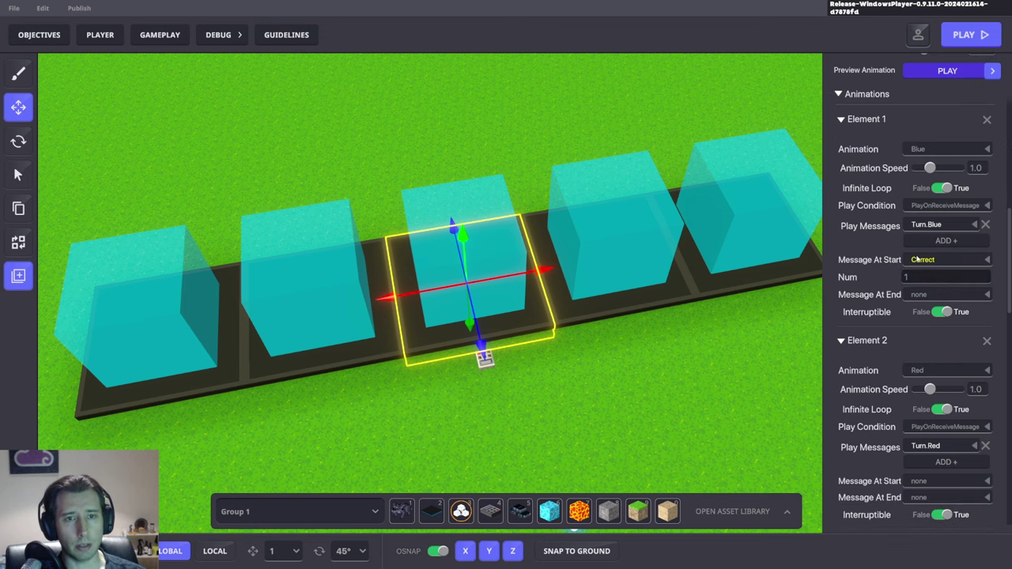
pyautogui.scroll(-3, 870, 269)
pyautogui.click(923, 340)
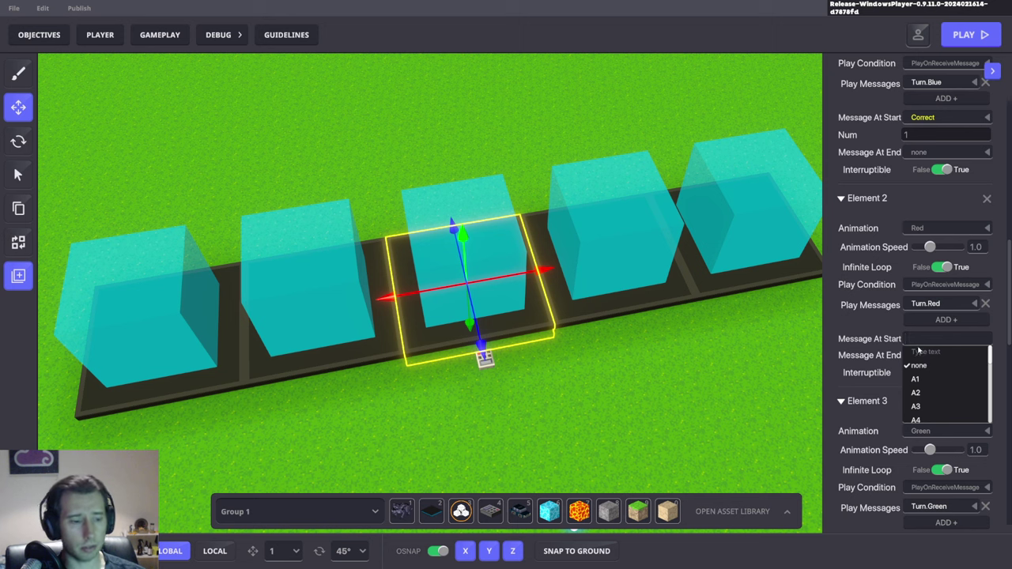
pyautogui.write('In')
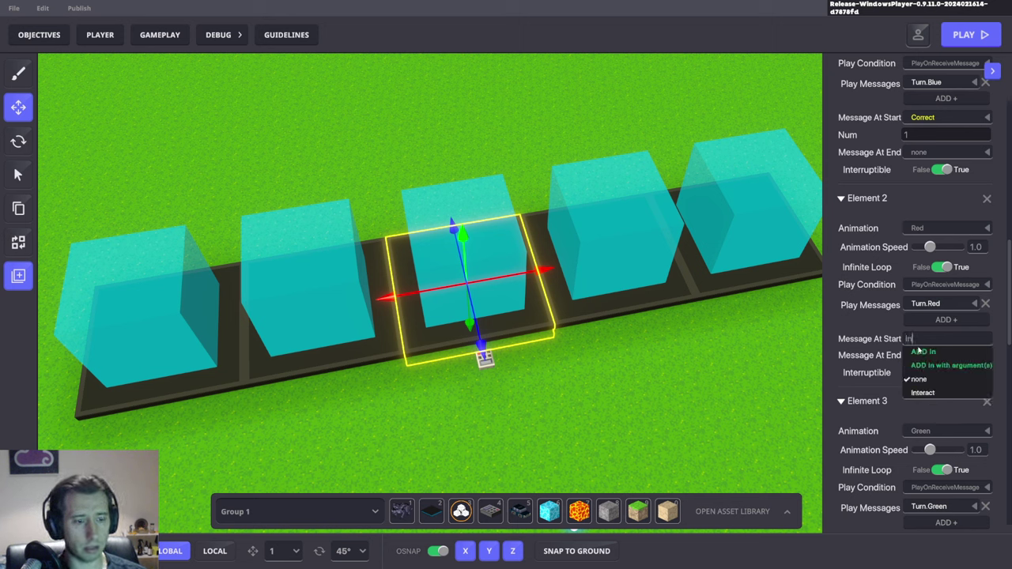
pyautogui.write('correct')
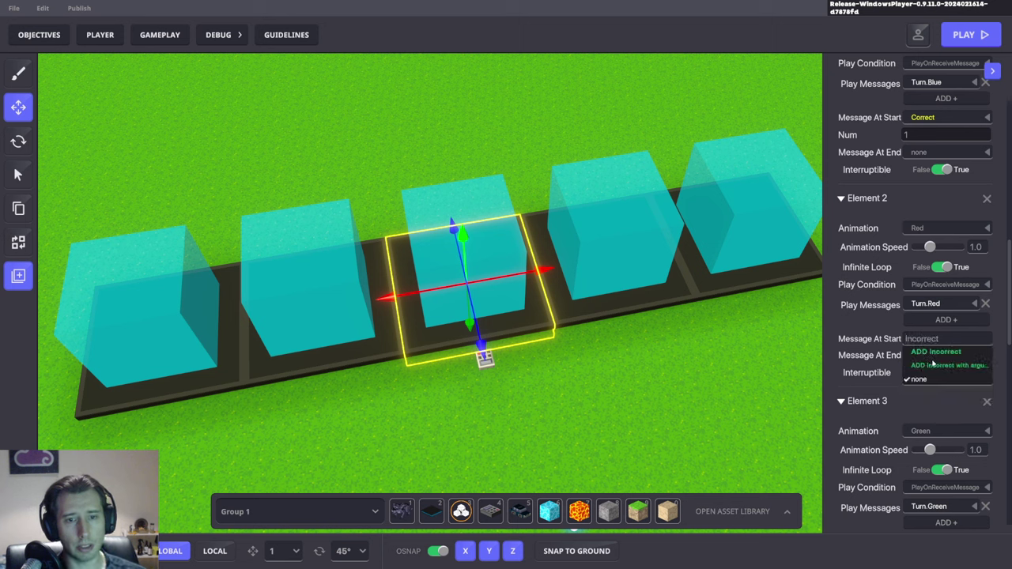
pyautogui.click(936, 366)
pyautogui.click(568, 233)
pyautogui.click(501, 279)
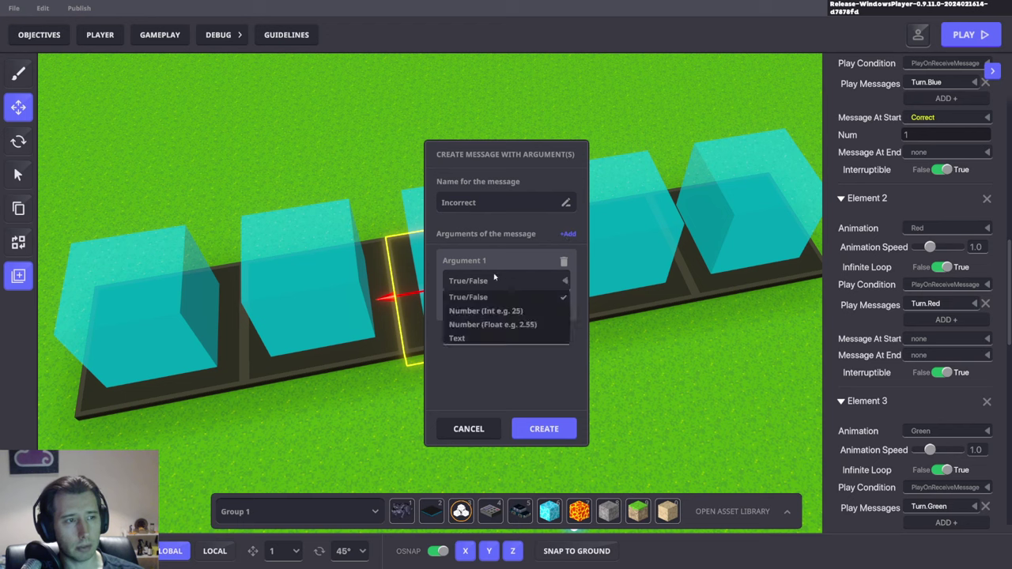
pyautogui.click(491, 309)
pyautogui.write('Num')
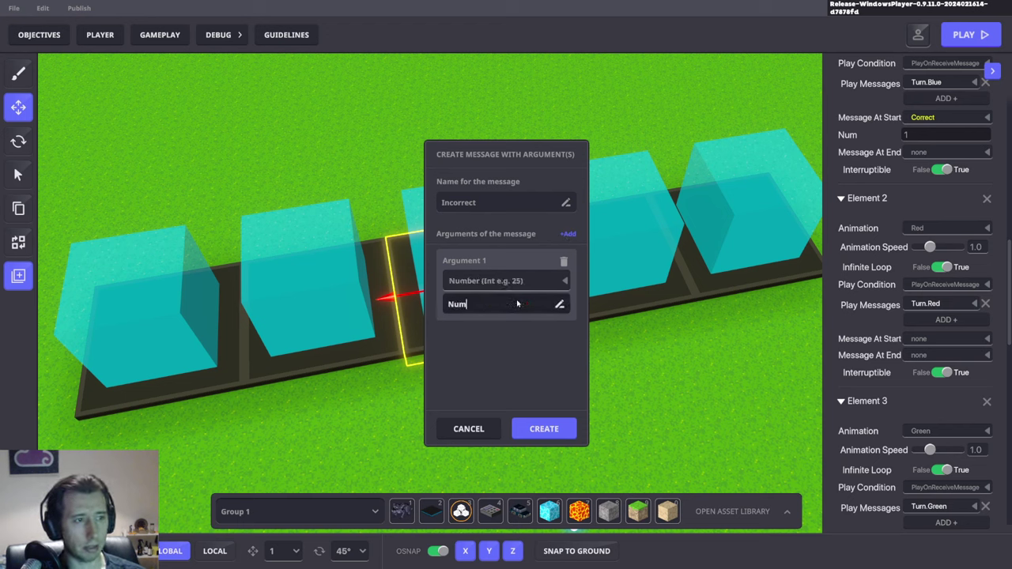
pyautogui.click(555, 436)
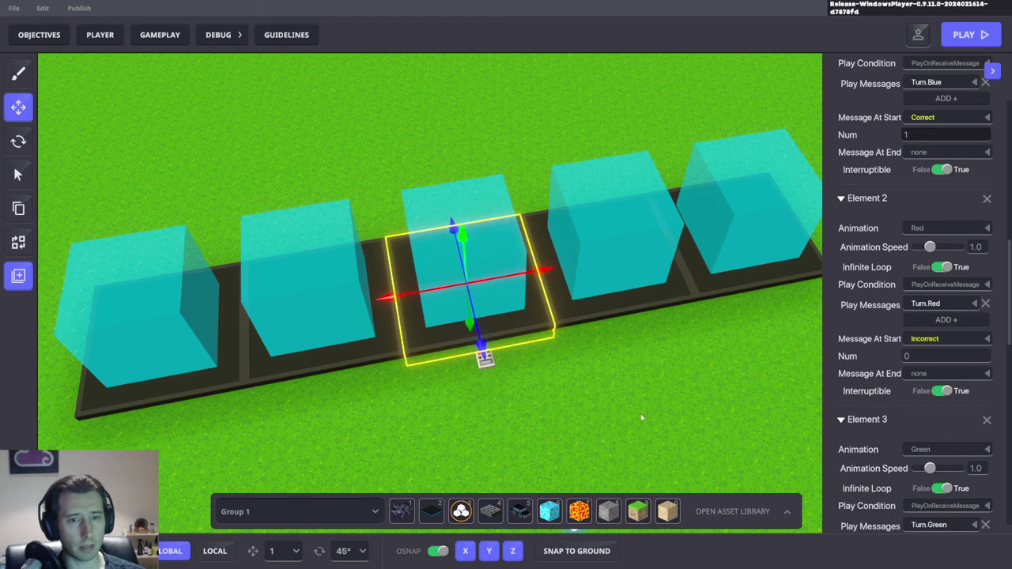
# Set the Num value of the Red animation's Incorrect message to -1.
pyautogui.click(919, 355)
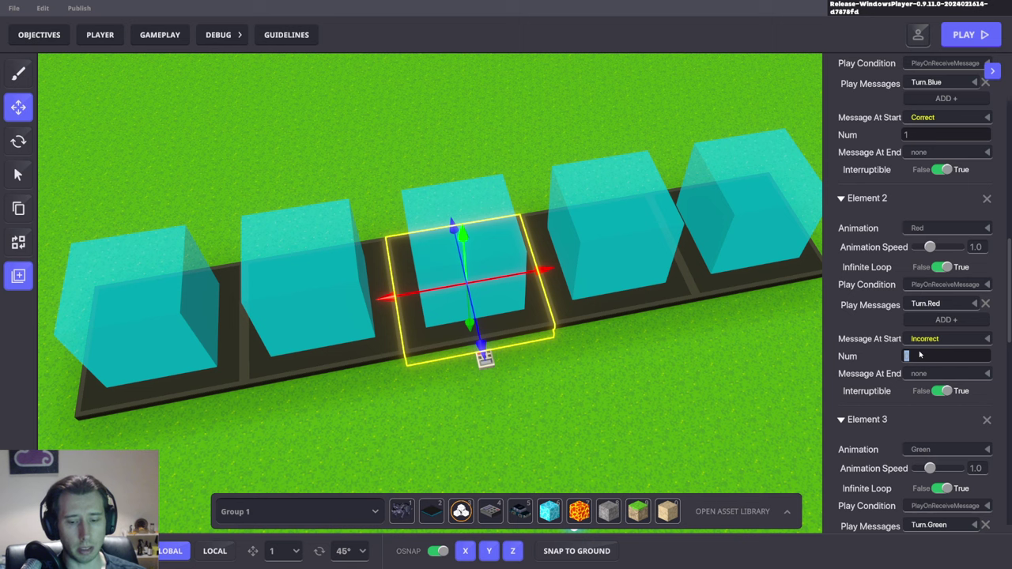
pyautogui.write('-1')
pyautogui.click(880, 423)
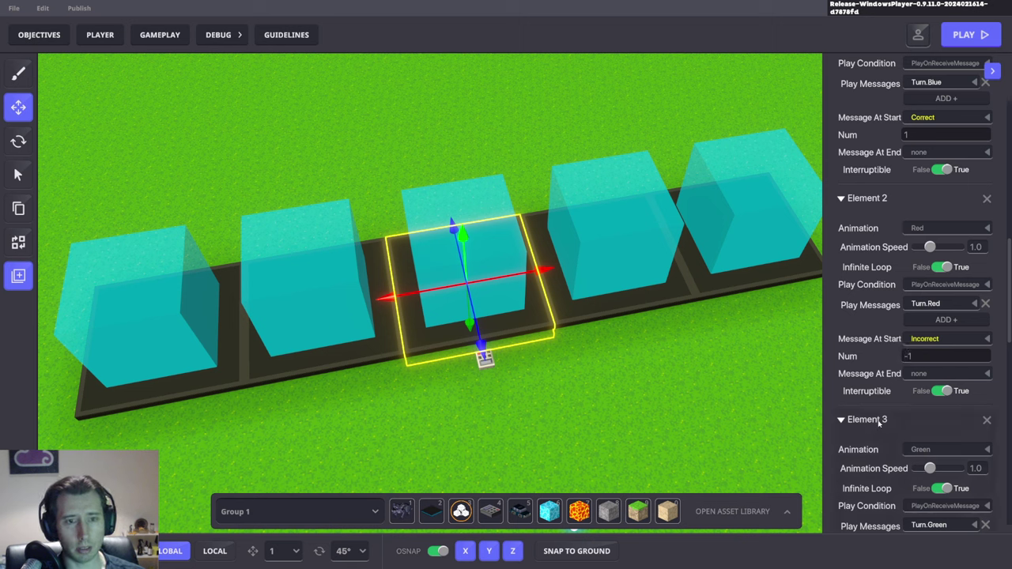
# Assign the Incorrect message as the start message of the middle tile's Green animation.
pyautogui.scroll(-2, 880, 423)
pyautogui.click(919, 371)
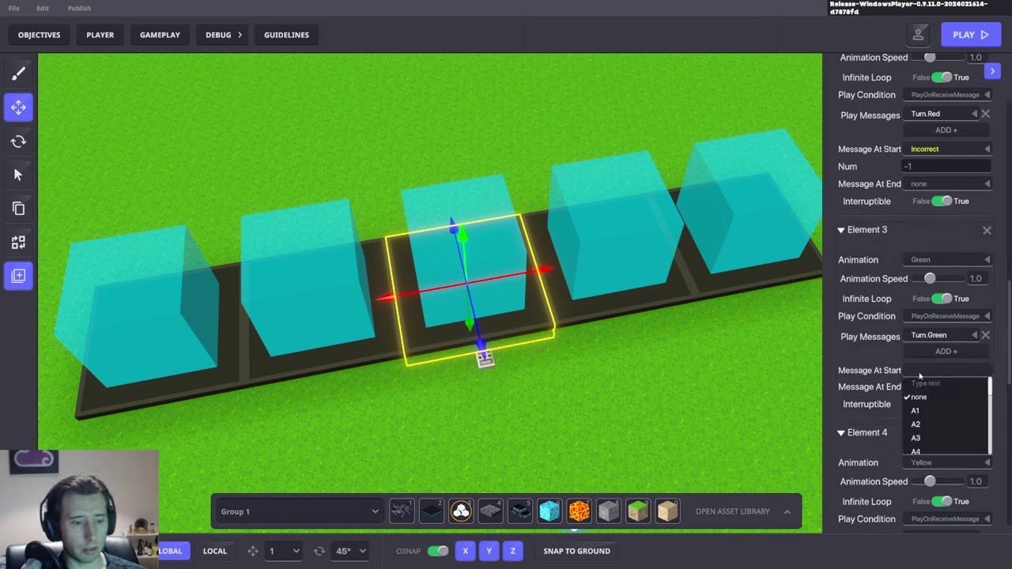
pyautogui.write('Inc')
pyautogui.click(932, 426)
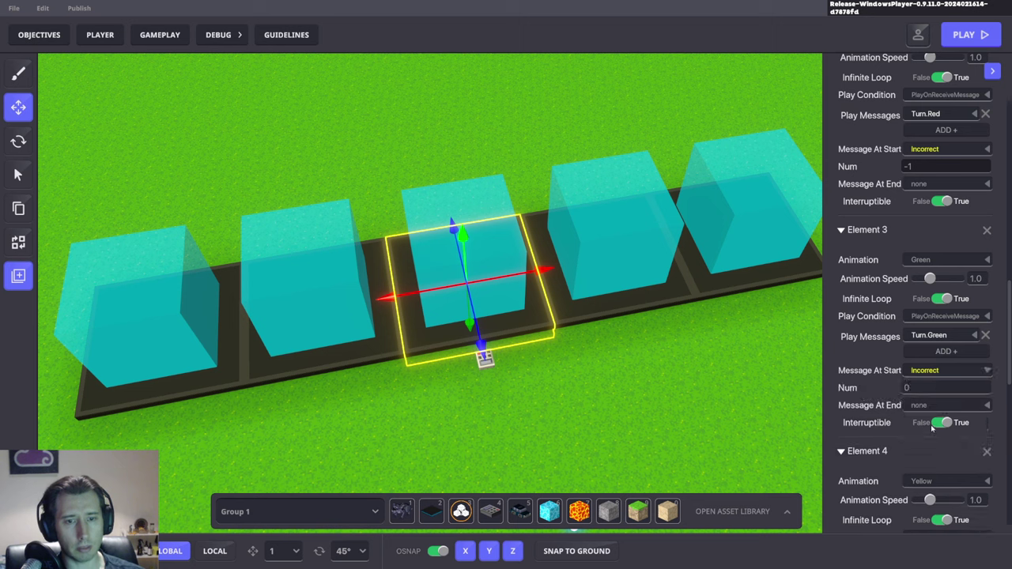
pyautogui.click(925, 388)
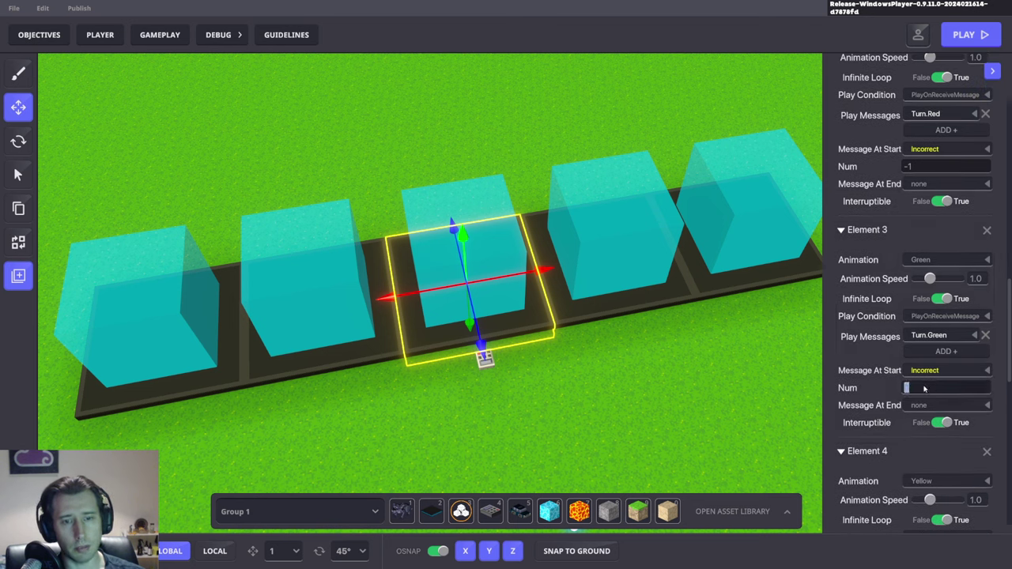
# Change the start message of the middle tile's Blue animation to the plain Right message.
pyautogui.scroll(3, 924, 388)
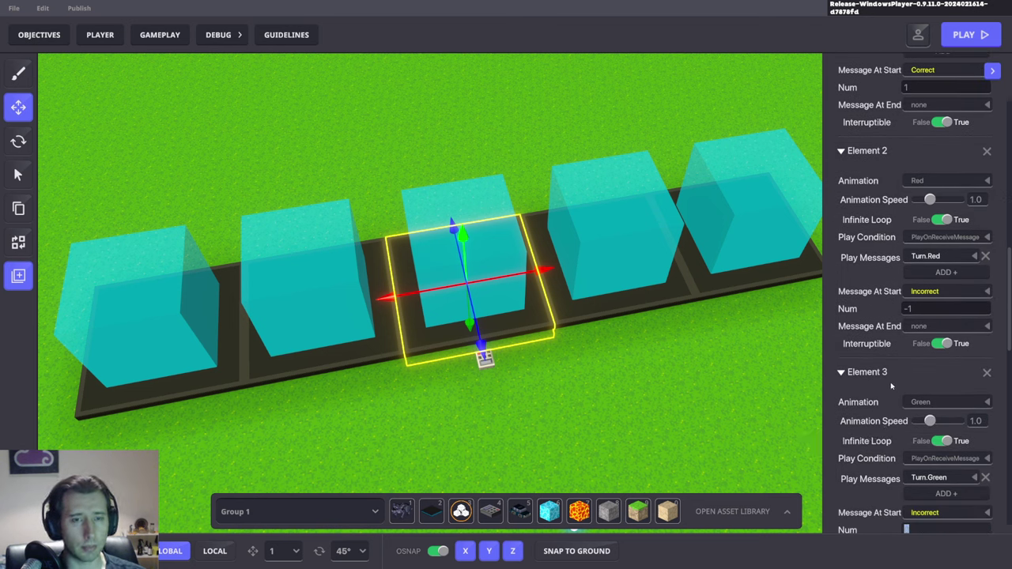
pyautogui.scroll(2, 922, 324)
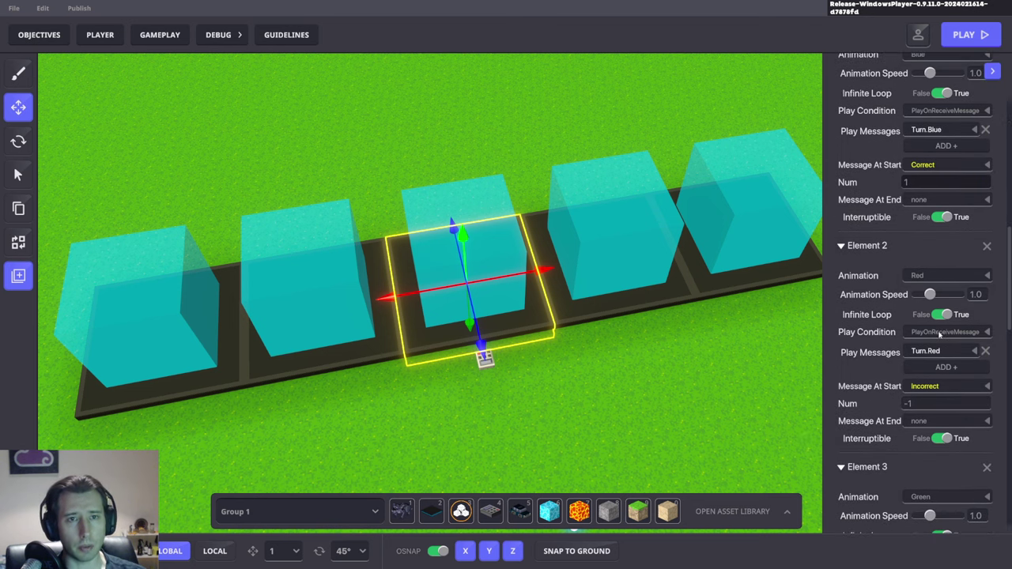
pyautogui.click(919, 183)
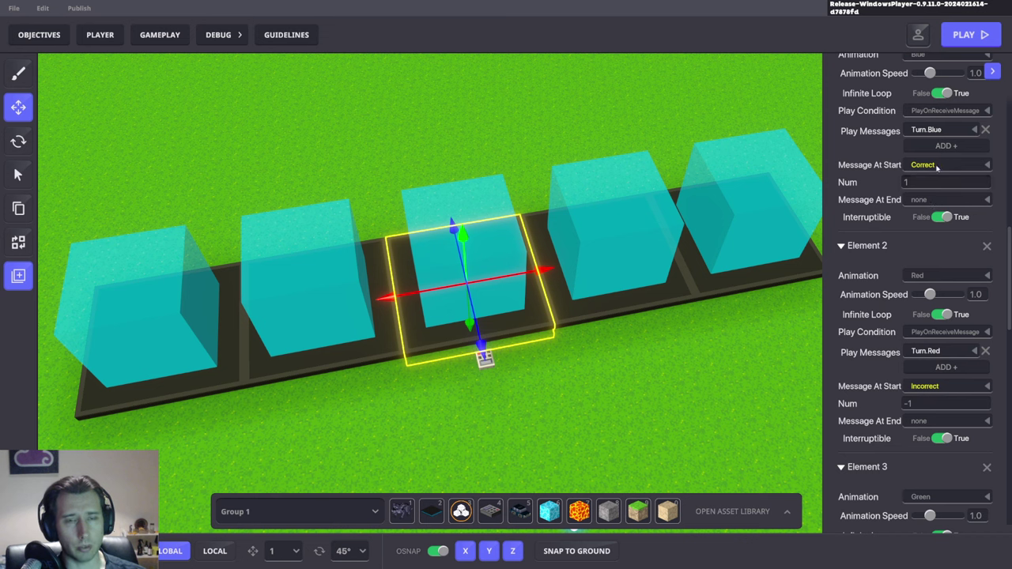
pyautogui.click(935, 166)
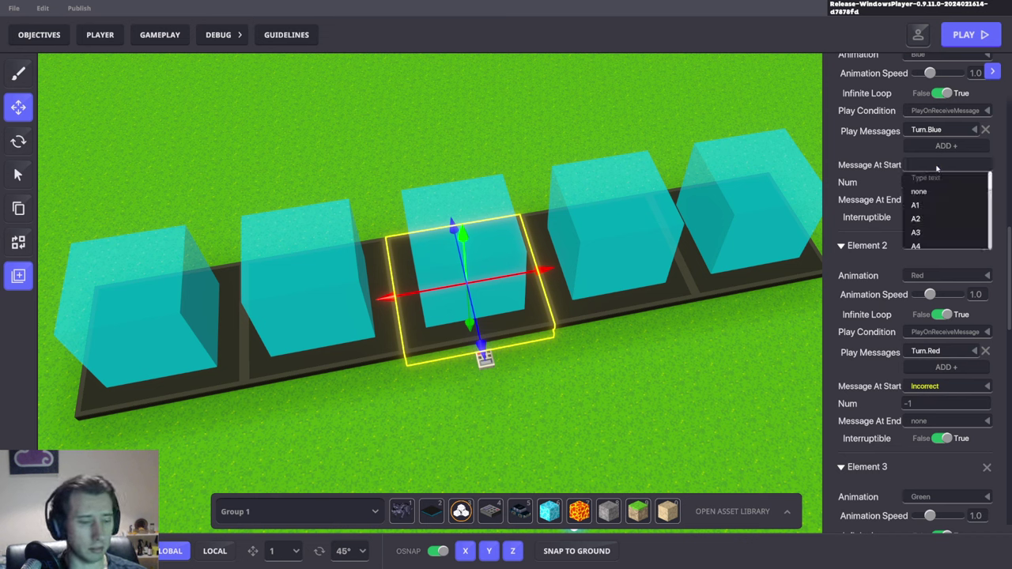
pyautogui.write('Right')
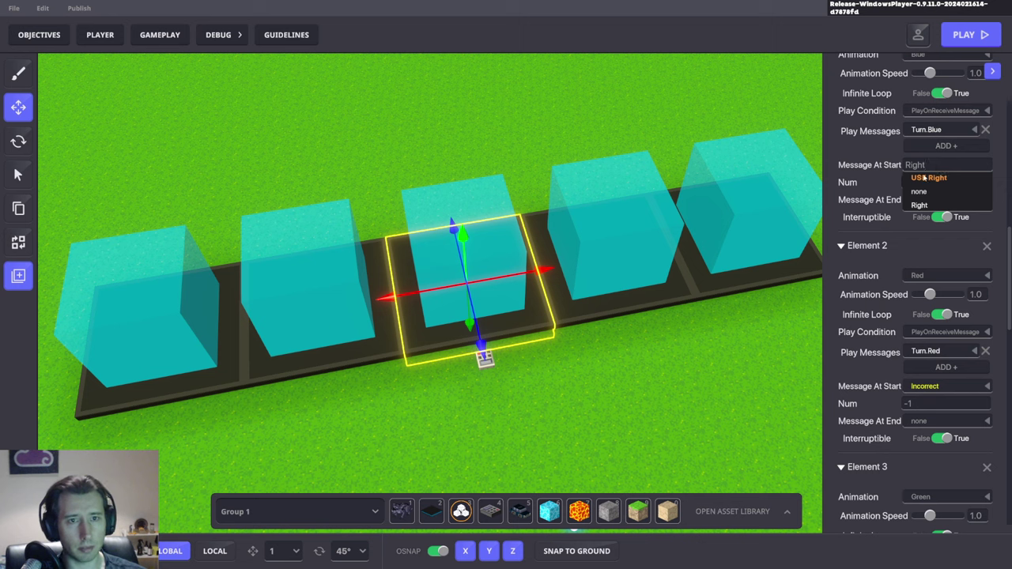
pyautogui.click(926, 178)
# Create a plain message named Wrong as the start message of the middle tile's Red animation.
pyautogui.scroll(-3, 927, 301)
pyautogui.click(927, 321)
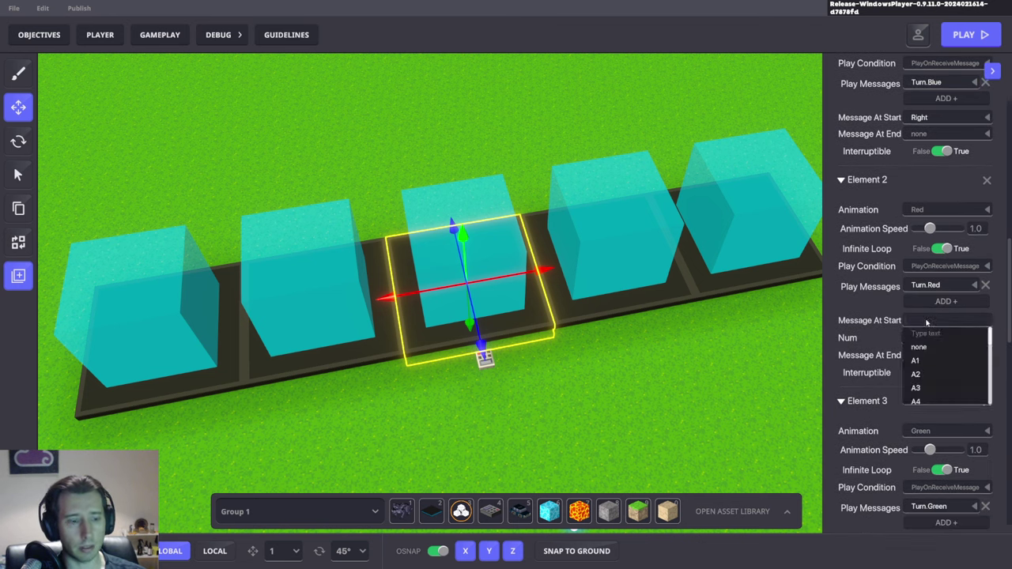
pyautogui.write('Wrong')
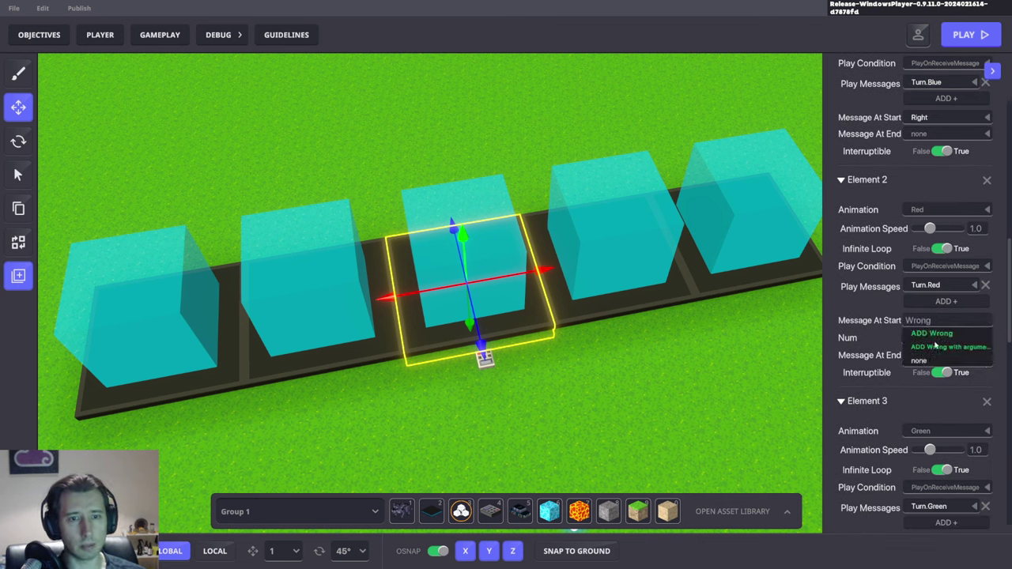
pyautogui.click(933, 333)
# Set the start message of the middle tile's Green and Yellow animations to Wrong.
pyautogui.scroll(-9, 936, 336)
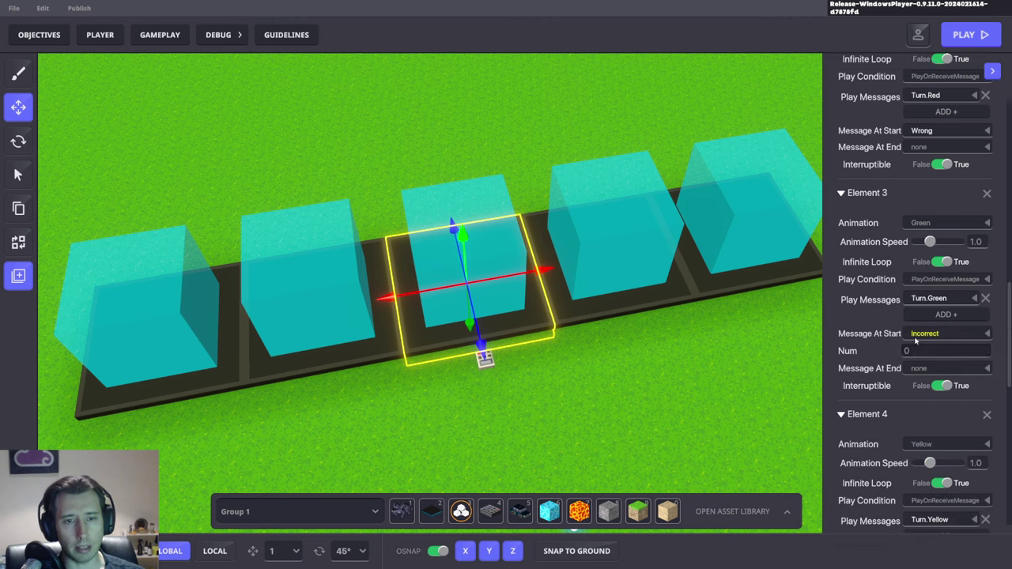
pyautogui.click(915, 335)
pyautogui.write('Wrong')
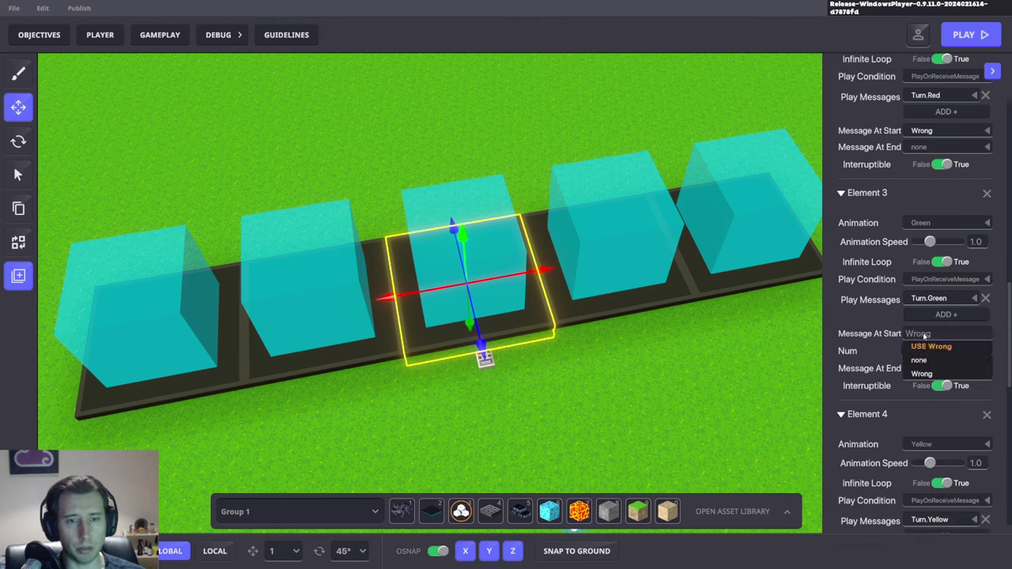
pyautogui.click(932, 346)
pyautogui.scroll(-5, 929, 389)
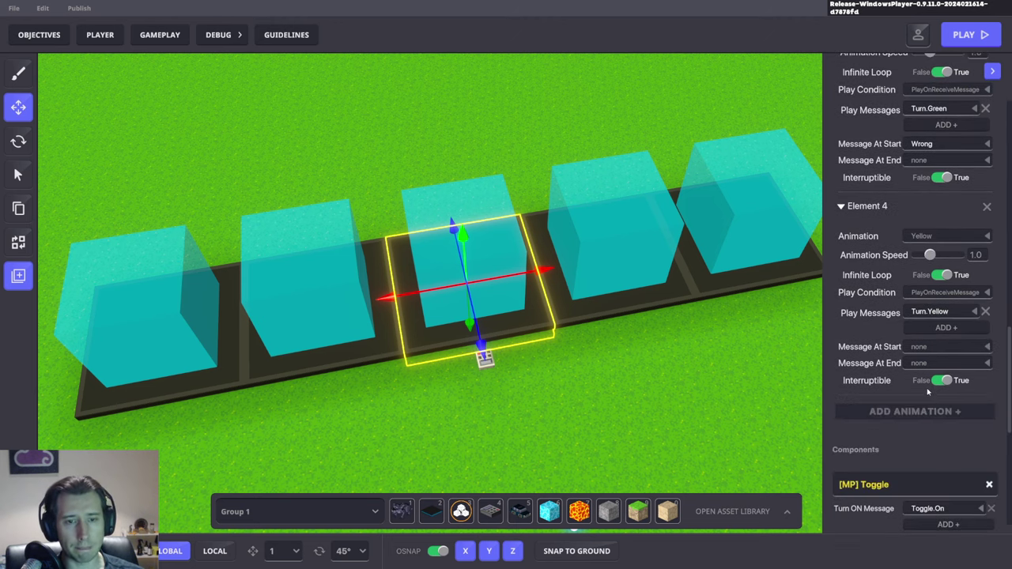
pyautogui.click(923, 347)
pyautogui.write('Wrong')
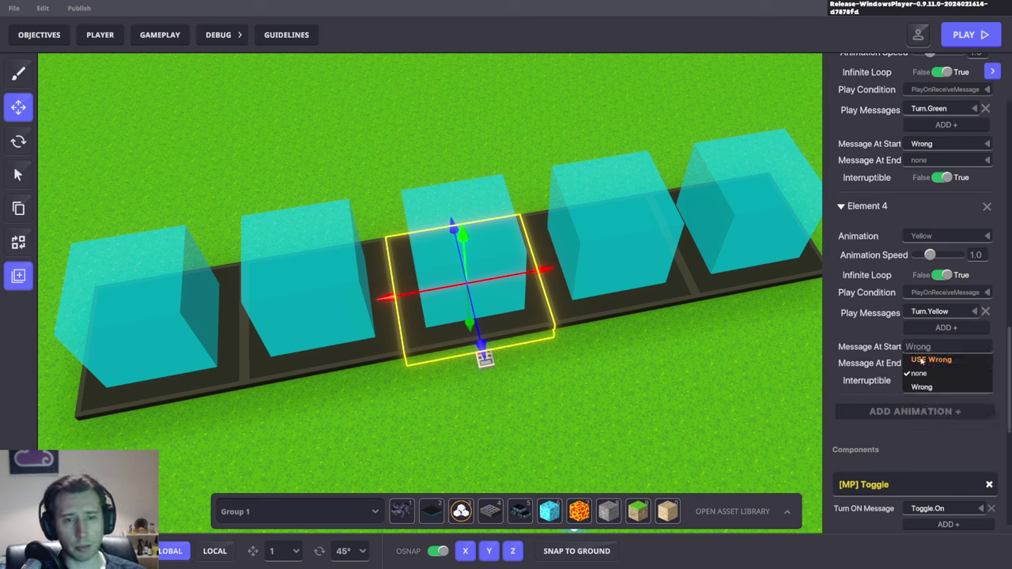
pyautogui.click(921, 360)
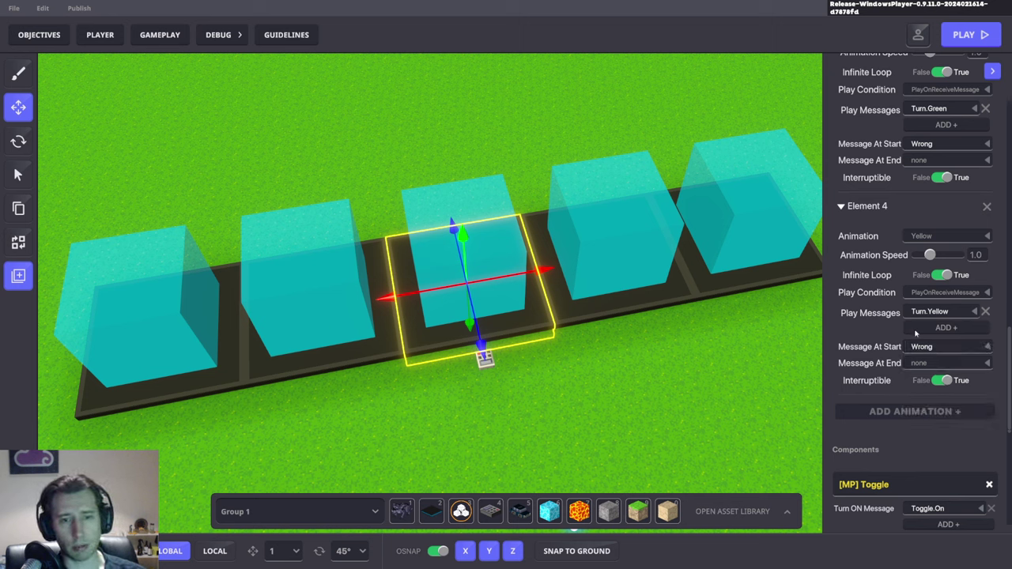
# Review the play, start and end messages of the middle tile's Blue, Red, Green and Yellow animations.
pyautogui.scroll(2, 909, 375)
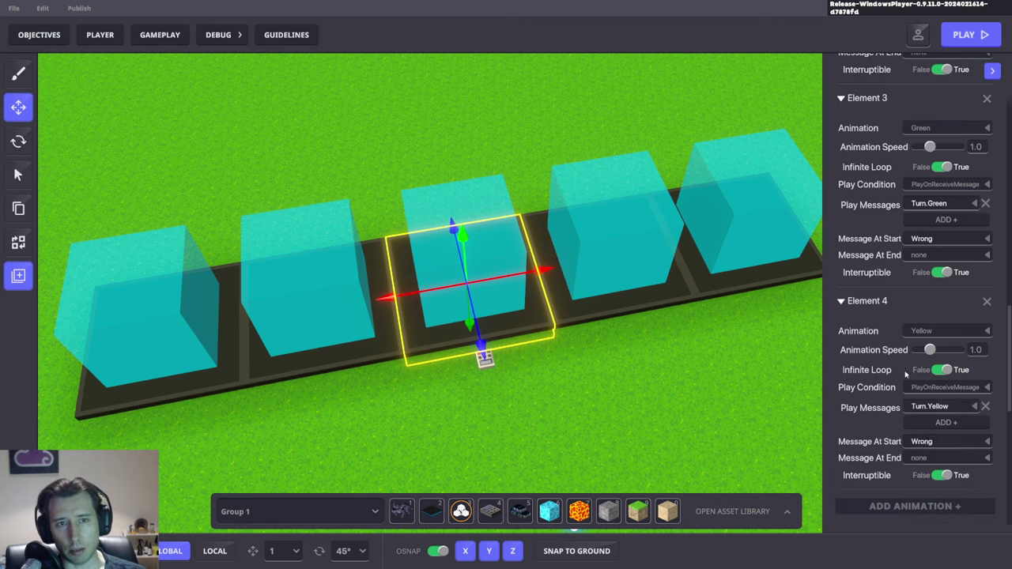
pyautogui.scroll(3, 937, 275)
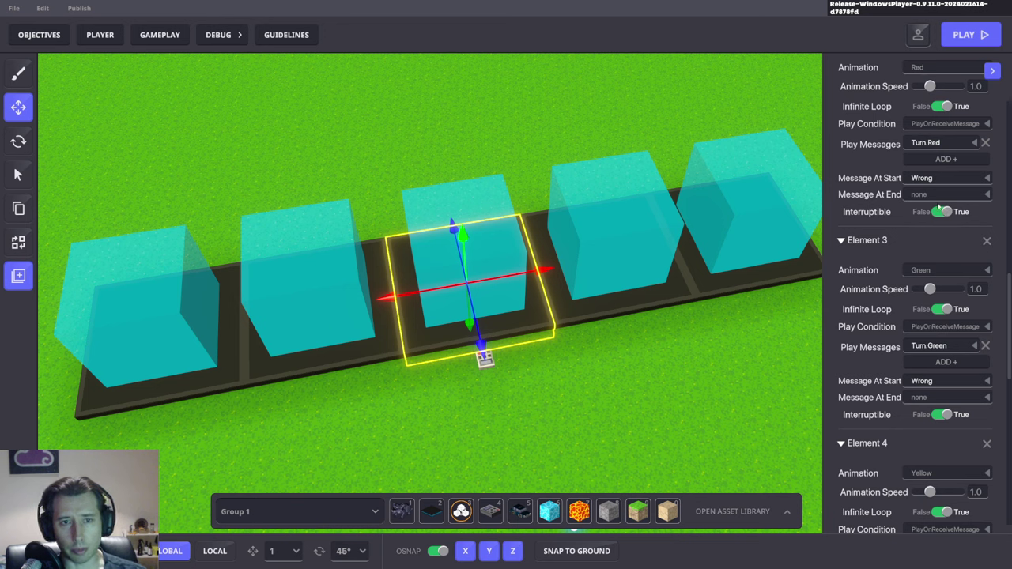
pyautogui.scroll(7, 961, 321)
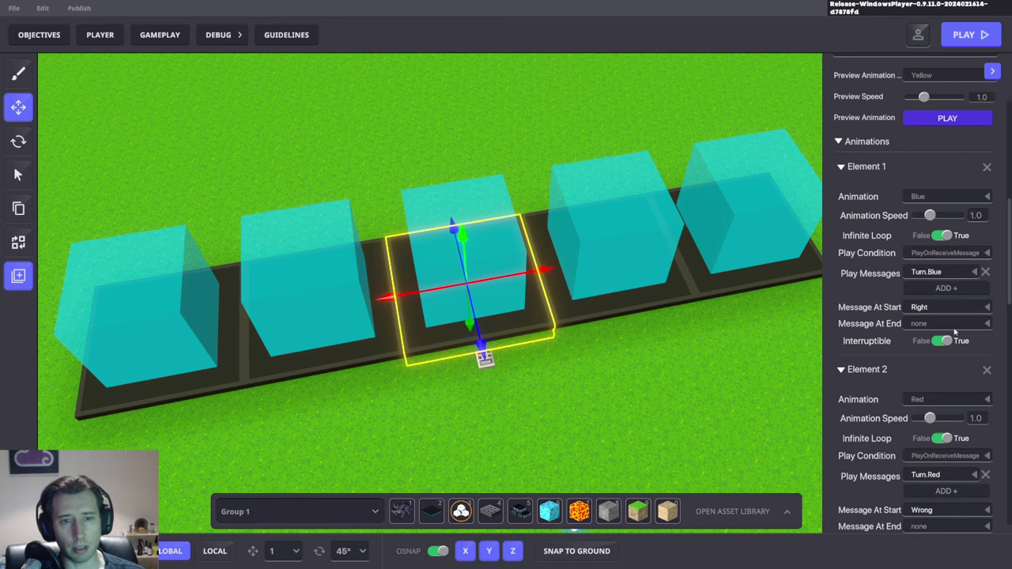
pyautogui.moveTo(492, 389); pyautogui.dragTo(519, 282, button='middle')
pyautogui.scroll(3, 521, 280)
pyautogui.moveTo(682, 221); pyautogui.dragTo(715, 275, button='middle')
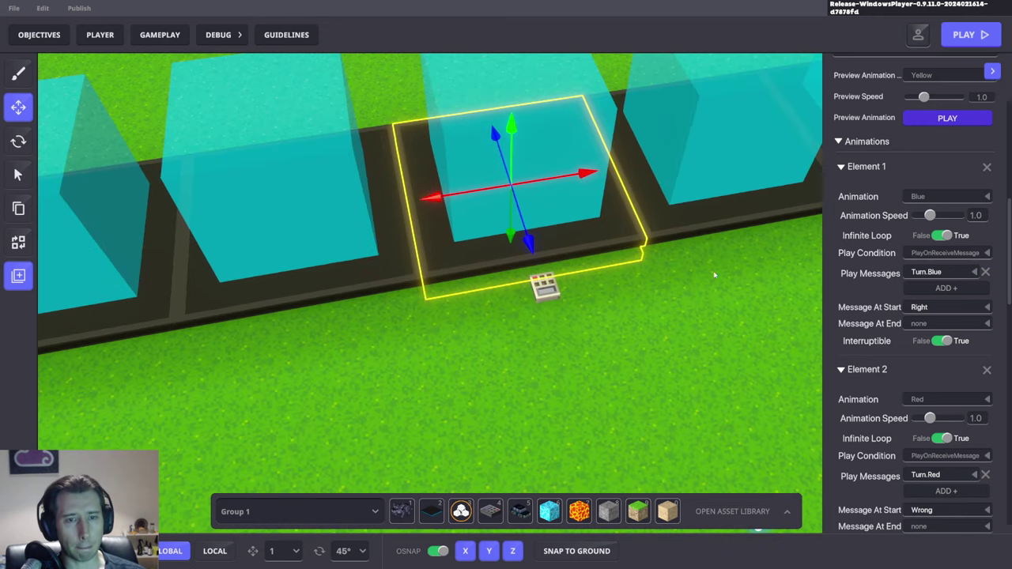
pyautogui.scroll(1, 942, 382)
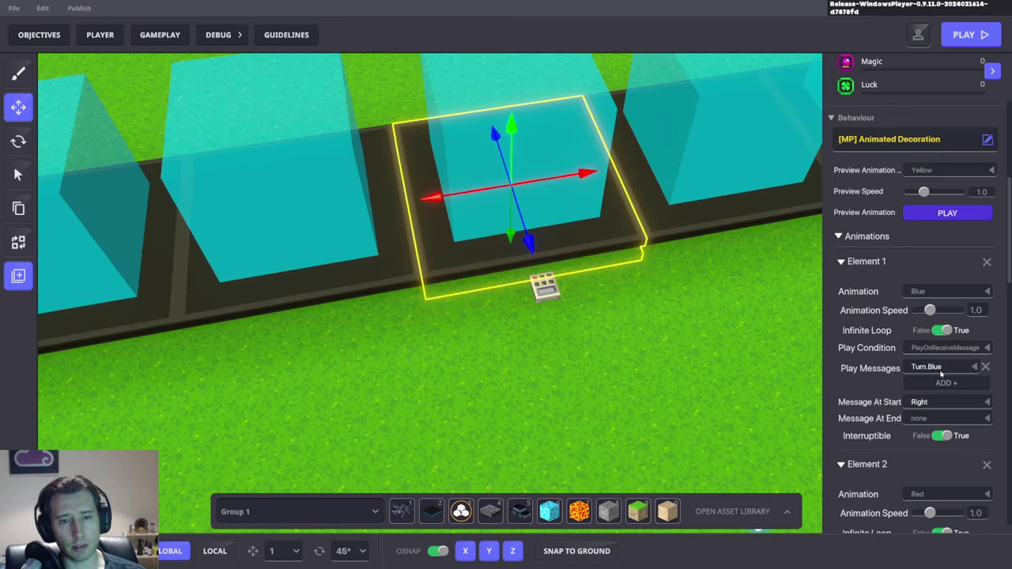
# Open the full logic settings of the numpad in front of the middle tile and review its Message Broadcaster and Switch messages.
pyautogui.click(555, 294)
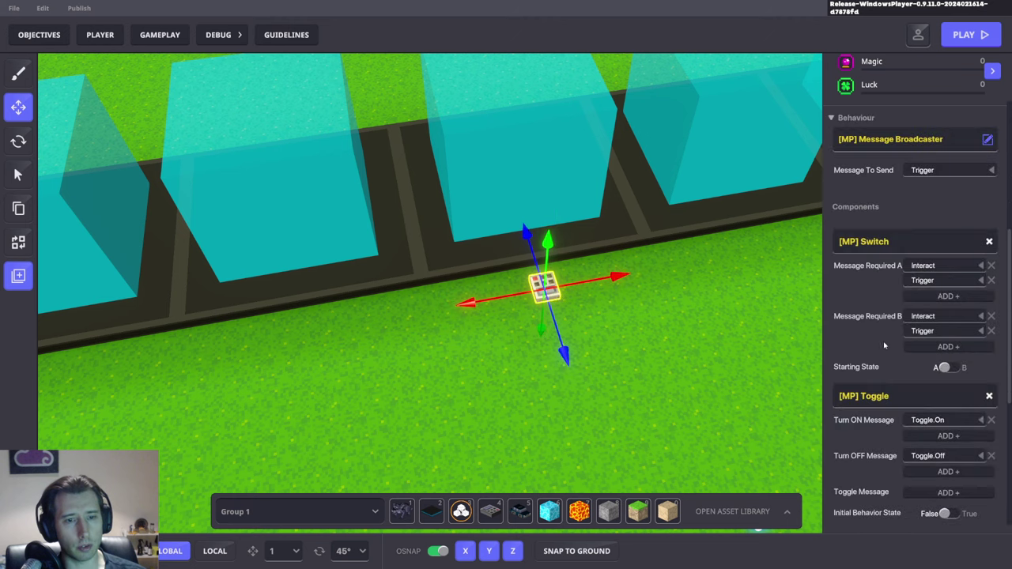
pyautogui.scroll(-1, 953, 362)
pyautogui.scroll(1, 953, 362)
pyautogui.scroll(-2, 953, 363)
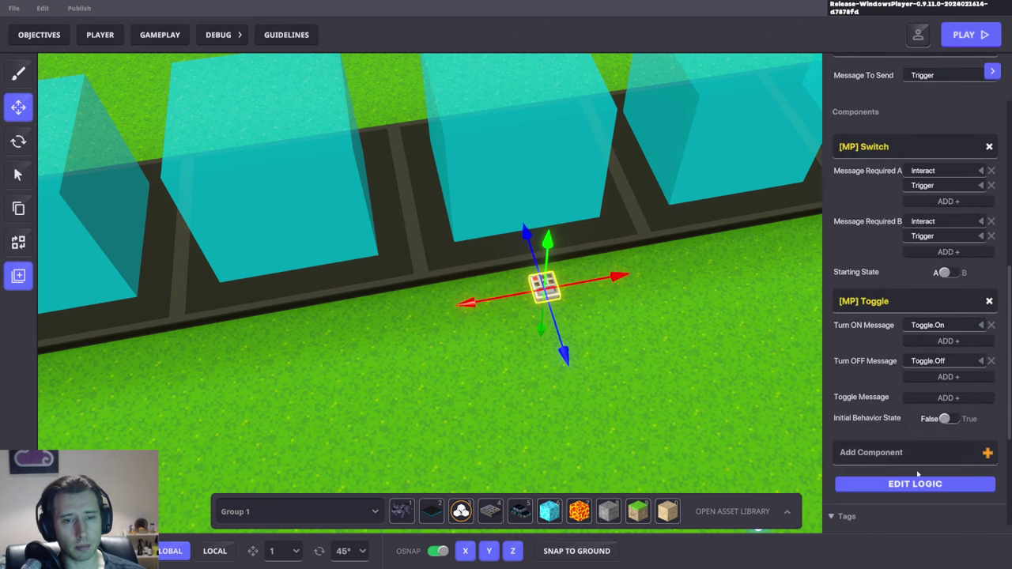
pyautogui.click(916, 487)
pyautogui.scroll(-2, 922, 450)
pyautogui.scroll(1, 922, 450)
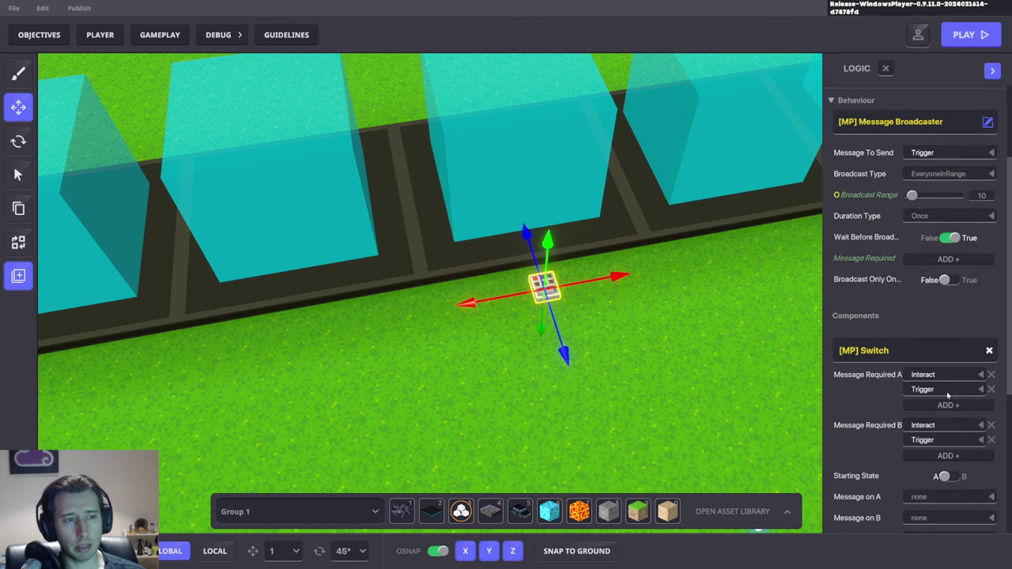
pyautogui.scroll(-2, 920, 397)
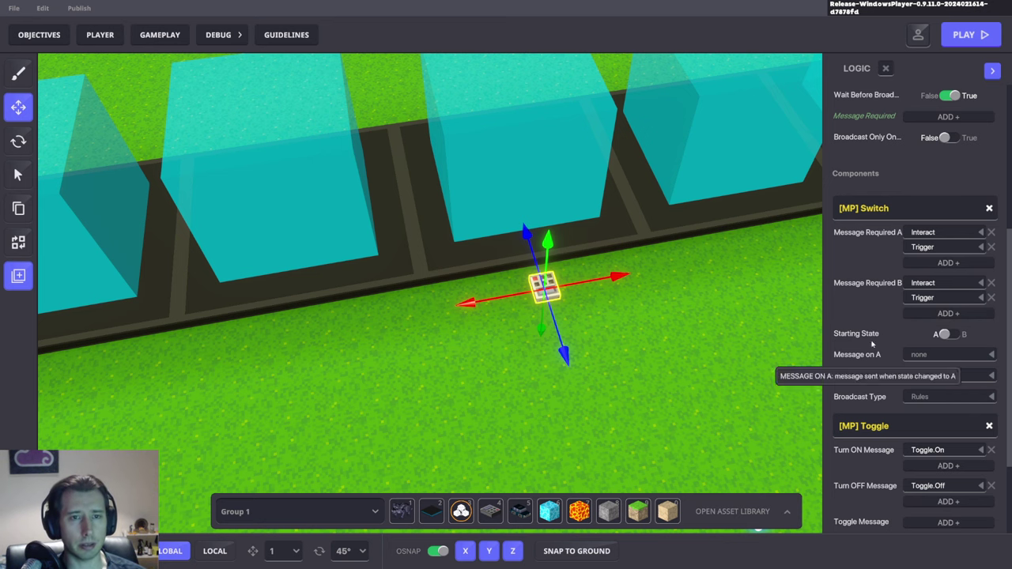
# Remove the [MP] Switch component from the numpad.
pyautogui.moveTo(721, 223); pyautogui.dragTo(807, 350, button='middle')
pyautogui.scroll(4, 846, 376)
pyautogui.moveTo(764, 430); pyautogui.dragTo(740, 399, button='middle')
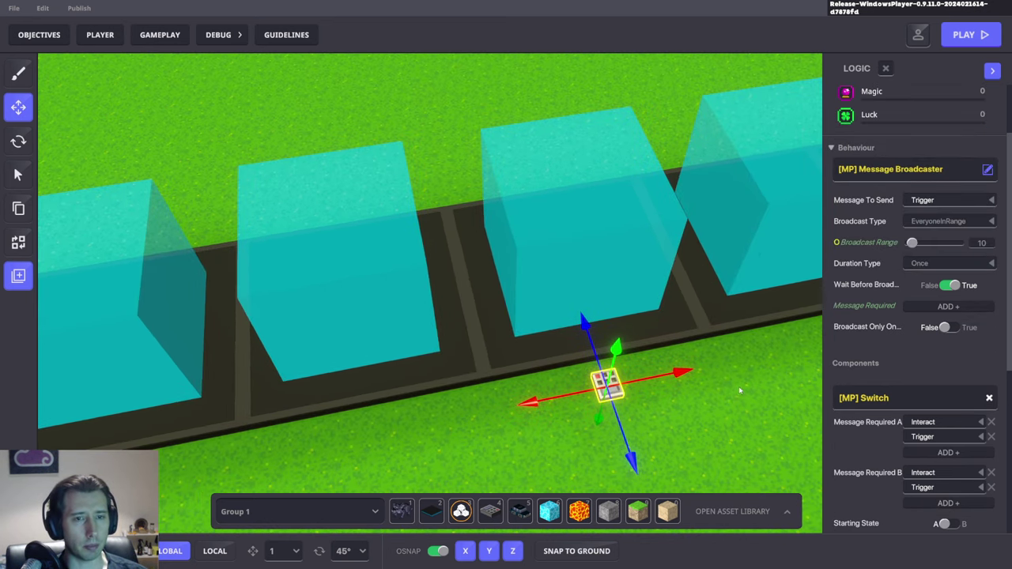
pyautogui.scroll(-1, 924, 403)
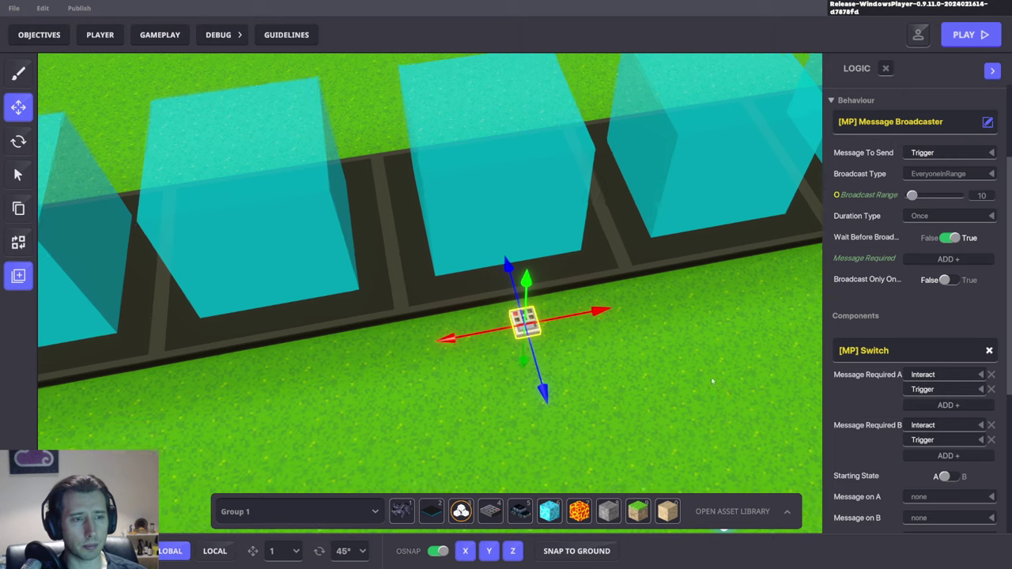
pyautogui.click(988, 352)
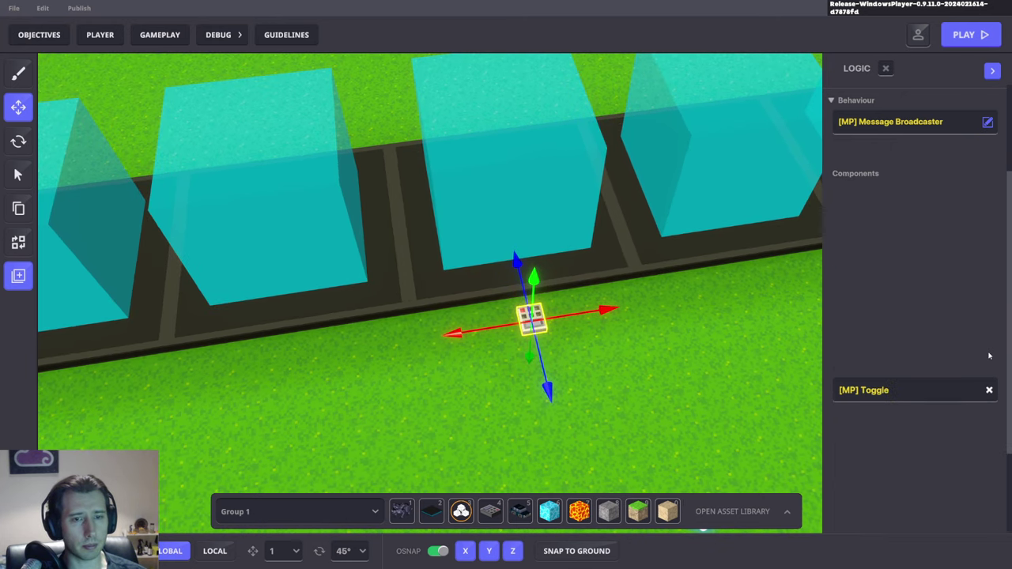
pyautogui.scroll(1, 733, 336)
pyautogui.moveTo(733, 338); pyautogui.dragTo(664, 332, button='middle')
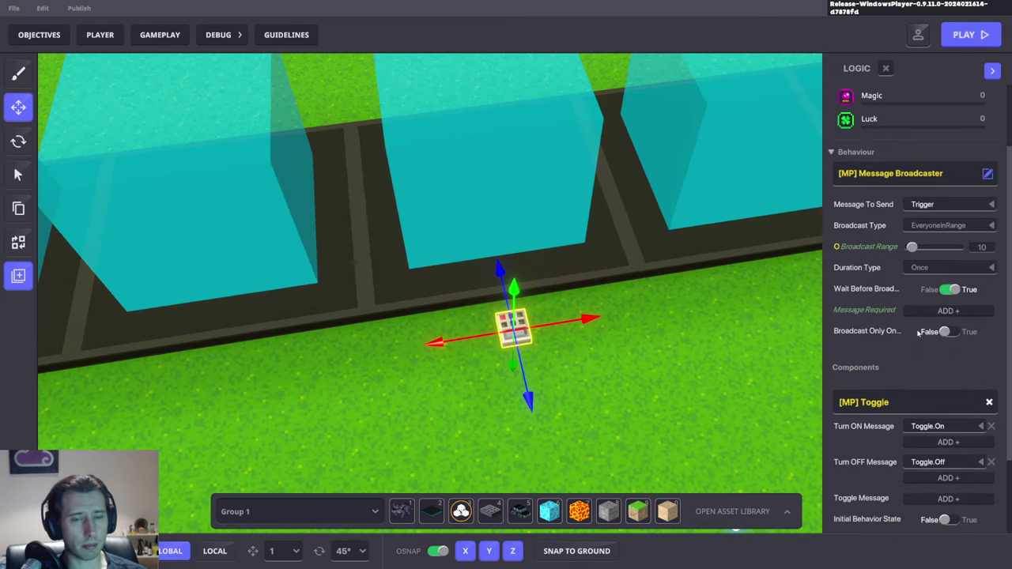
# Set the numpad broadcaster's required message to Correct.
pyautogui.click(930, 310)
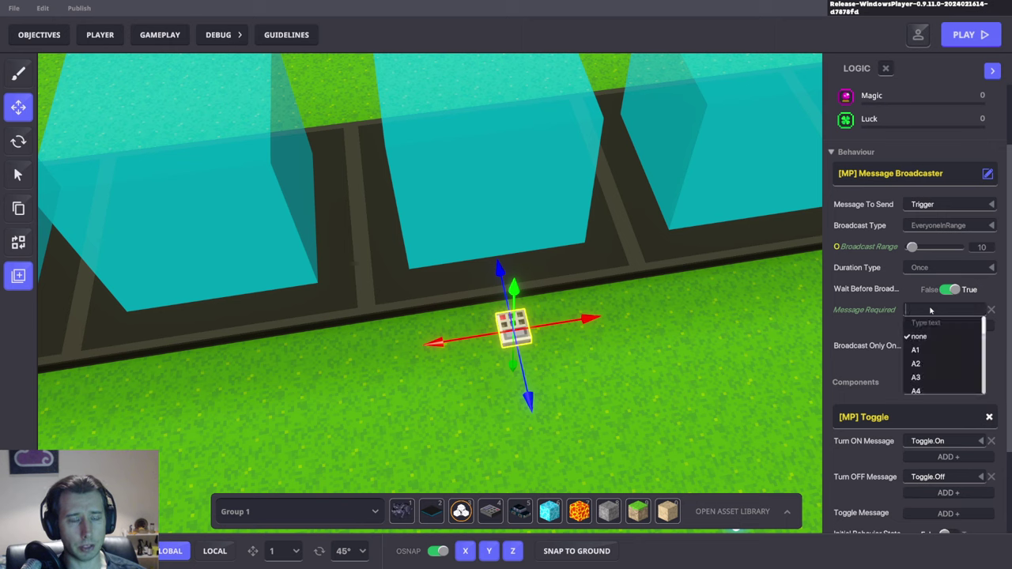
pyautogui.write('Correct')
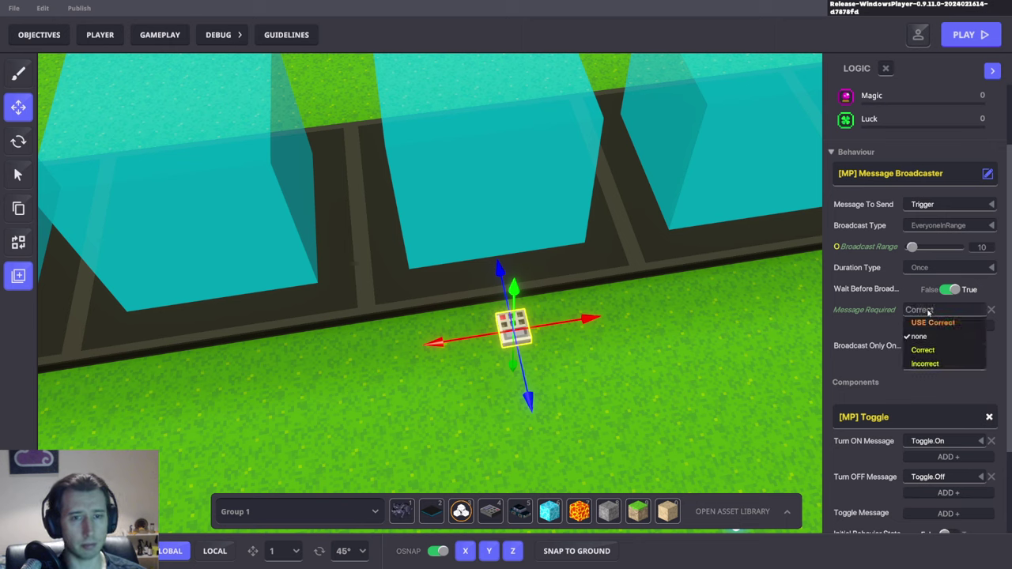
pyautogui.click(933, 323)
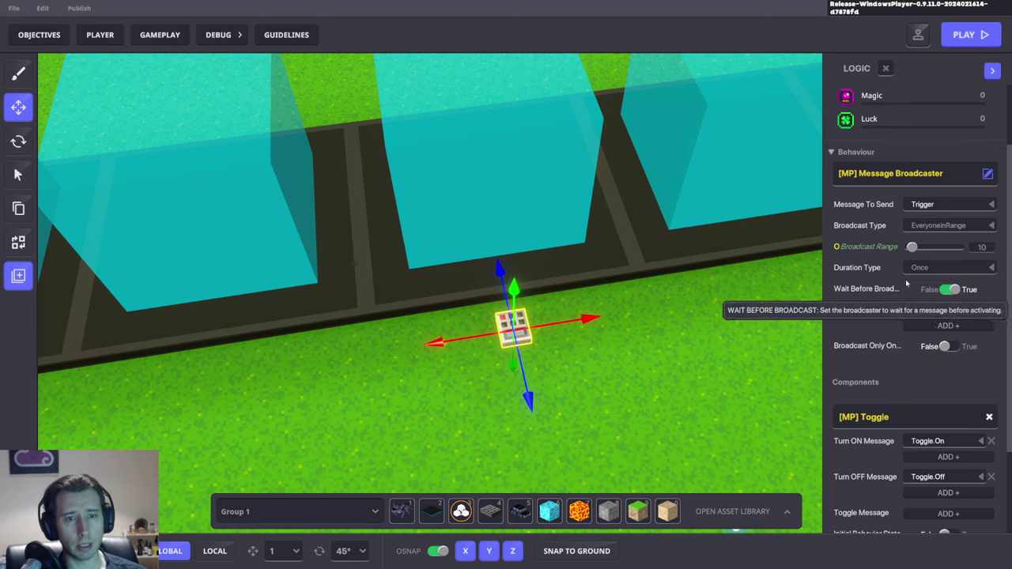
# Set the numpad broadcaster's broadcast type to All and its required message to Right.
pyautogui.click(937, 227)
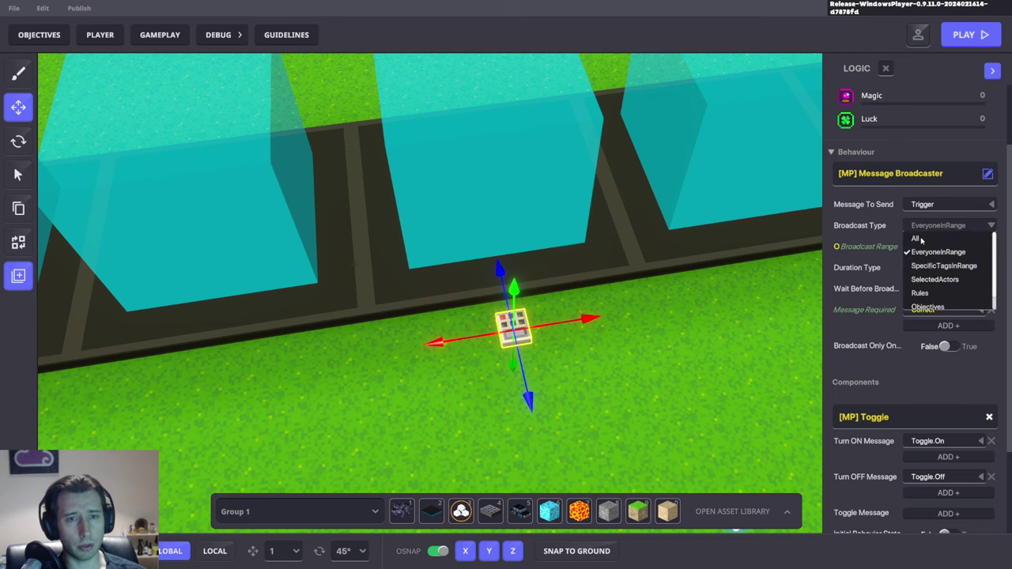
pyautogui.click(917, 238)
pyautogui.scroll(-3, 714, 278)
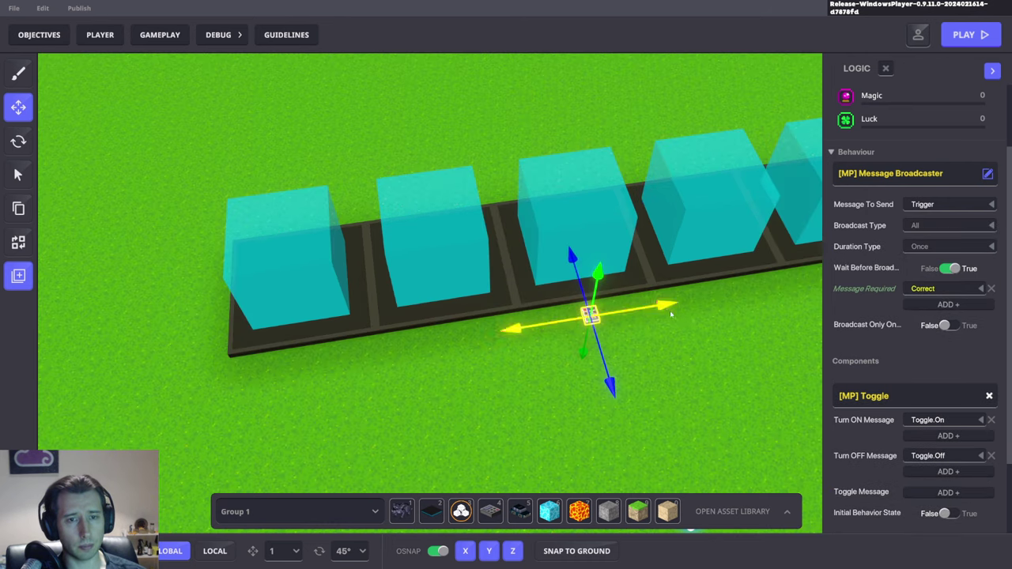
pyautogui.click(939, 289)
pyautogui.write('Right')
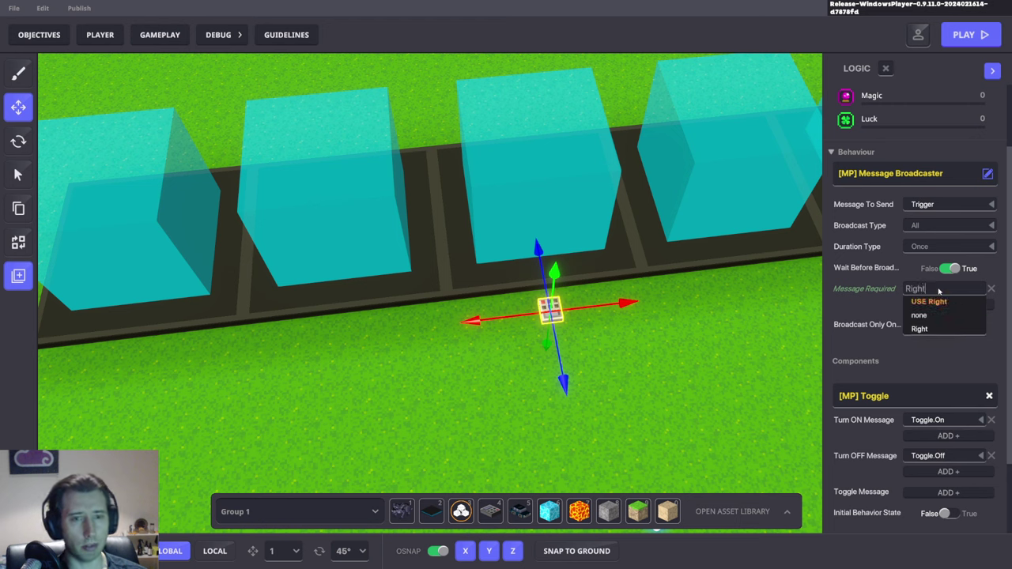
pyautogui.click(939, 304)
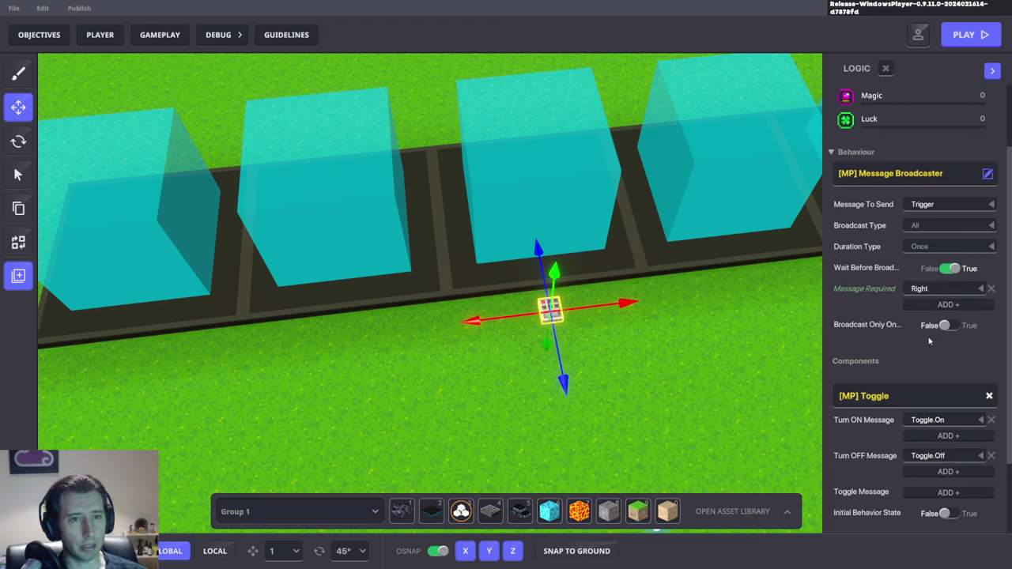
pyautogui.click(936, 205)
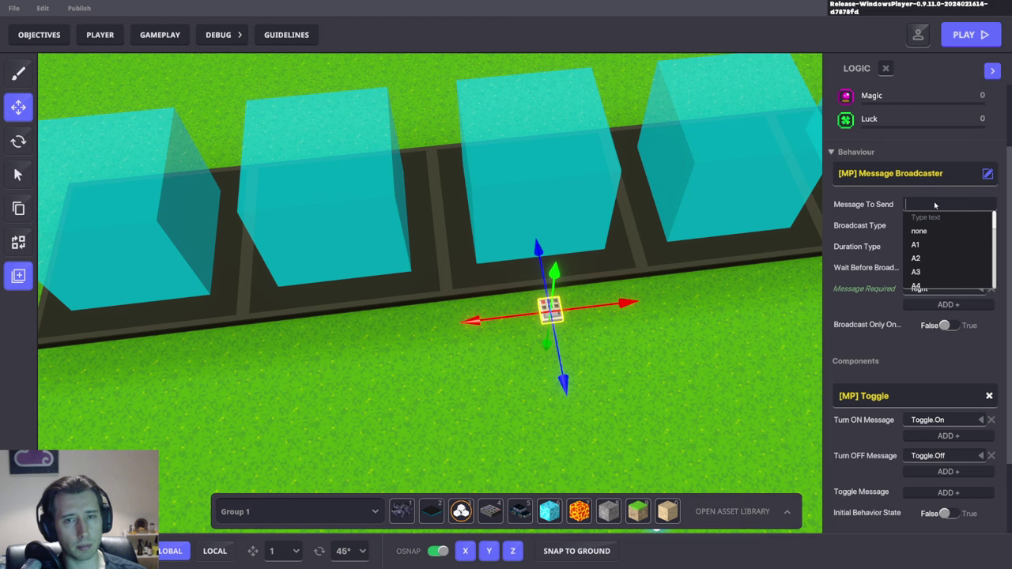
pyautogui.write('Correct')
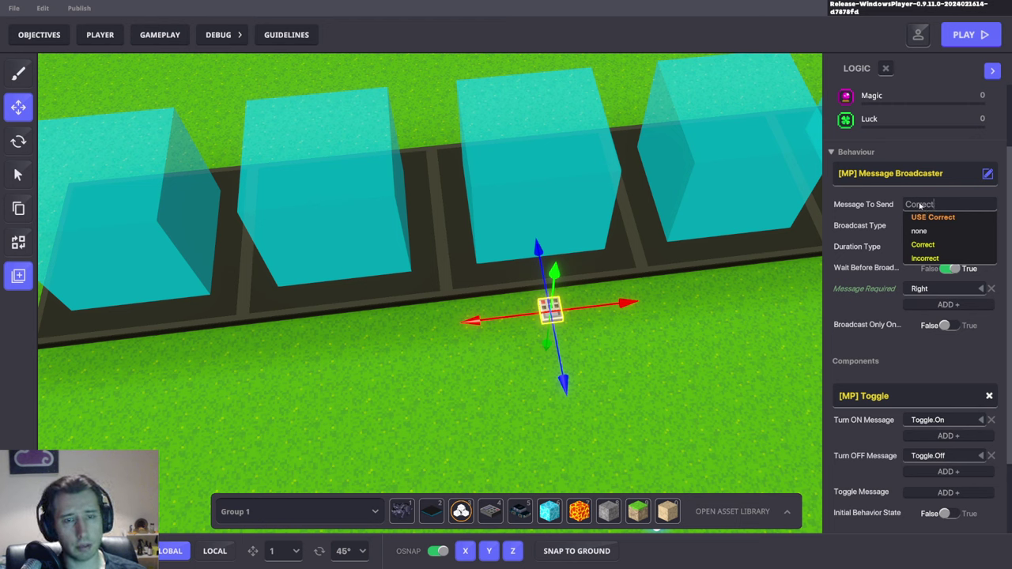
pyautogui.click(883, 205)
pyautogui.click(936, 205)
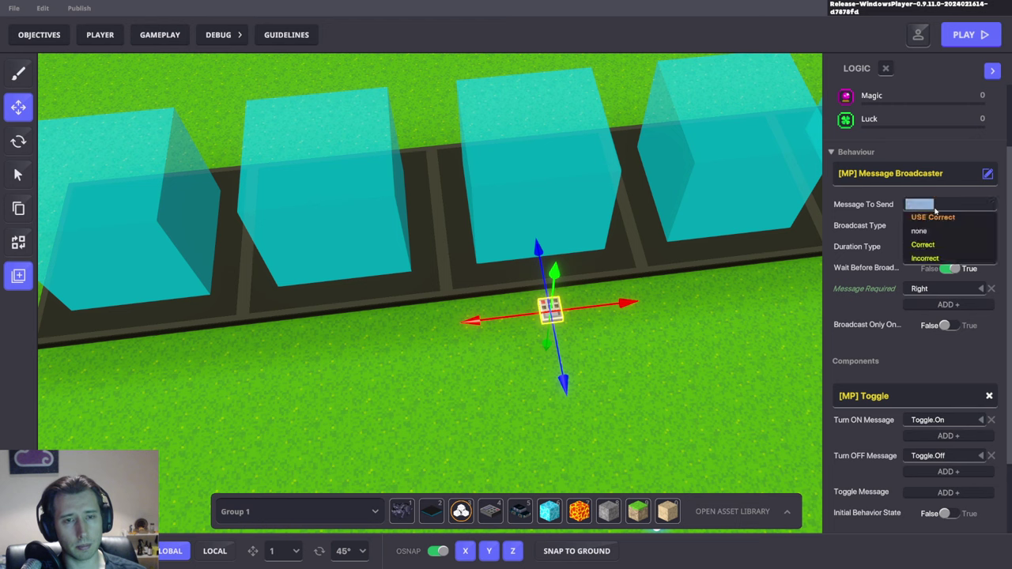
pyautogui.write('Check')
pyautogui.press('BackSpace')
pyautogui.press('BackSpace')
pyautogui.press('BackSpace')
pyautogui.press('BackSpace')
pyautogui.press('BackSpace')
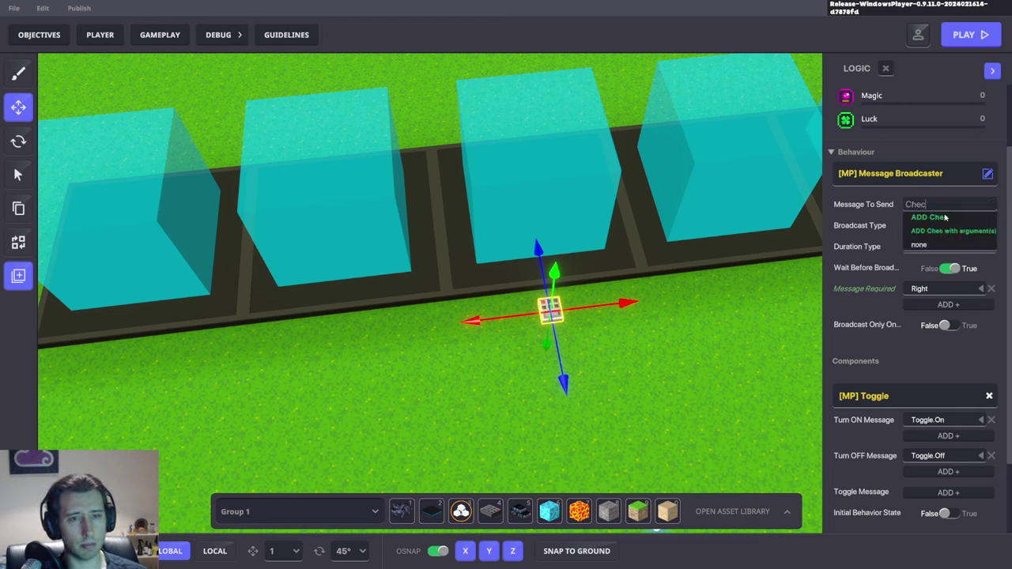
pyautogui.click(883, 361)
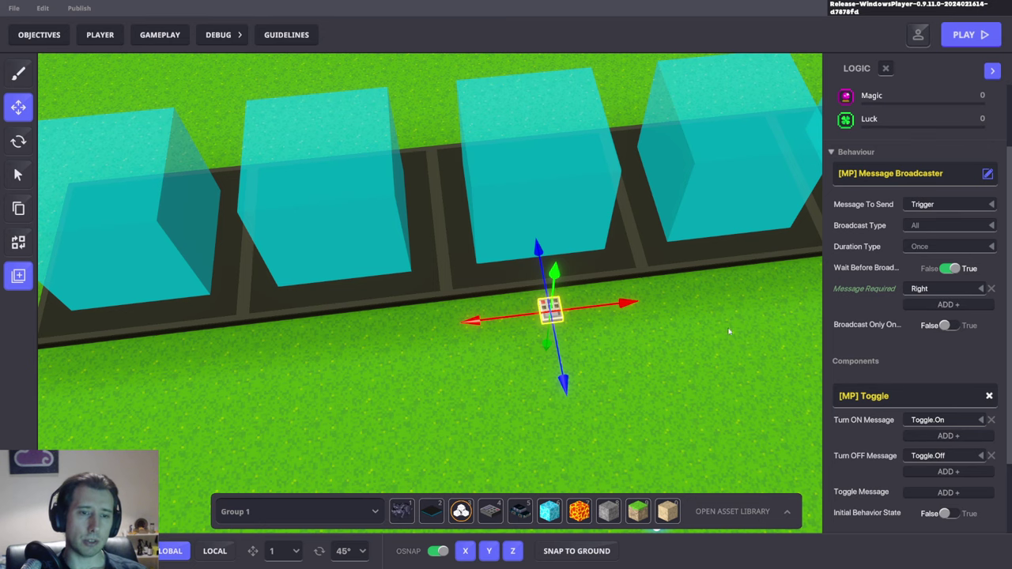
# Duplicate the numpad and place the copy on the grass just in front of the original.
pyautogui.moveTo(700, 335); pyautogui.dragTo(603, 315, button='middle')
pyautogui.hotkey('ctrl', 'd')
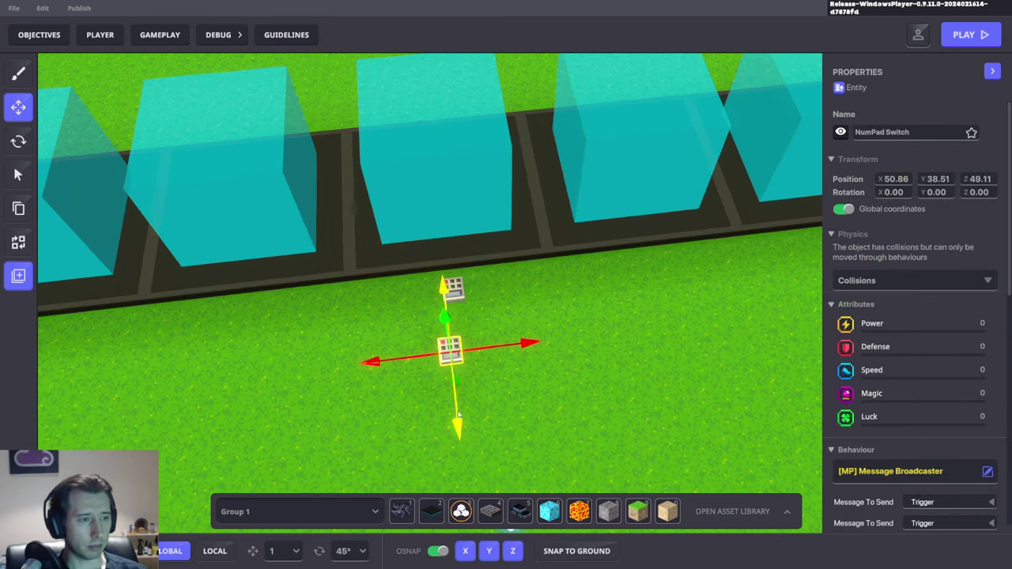
pyautogui.moveTo(455, 389); pyautogui.dragTo(457, 371)
pyautogui.moveTo(497, 330); pyautogui.dragTo(506, 333)
# Clear the duplicated numpad's Message Broadcaster behaviour to NONE and remove its [MP] Toggle component.
pyautogui.scroll(-5, 927, 284)
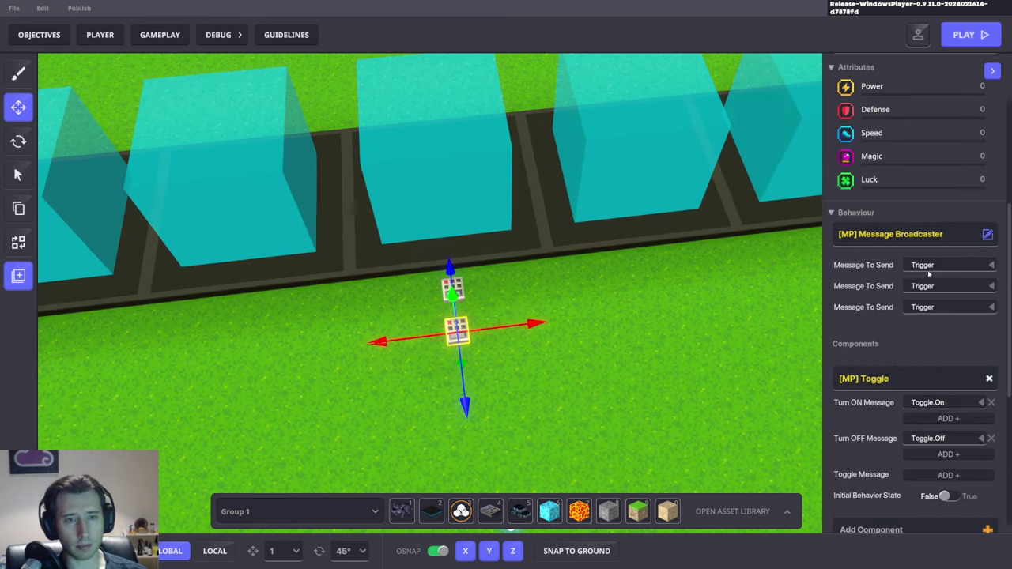
pyautogui.click(910, 235)
pyautogui.click(378, 251)
pyautogui.click(987, 322)
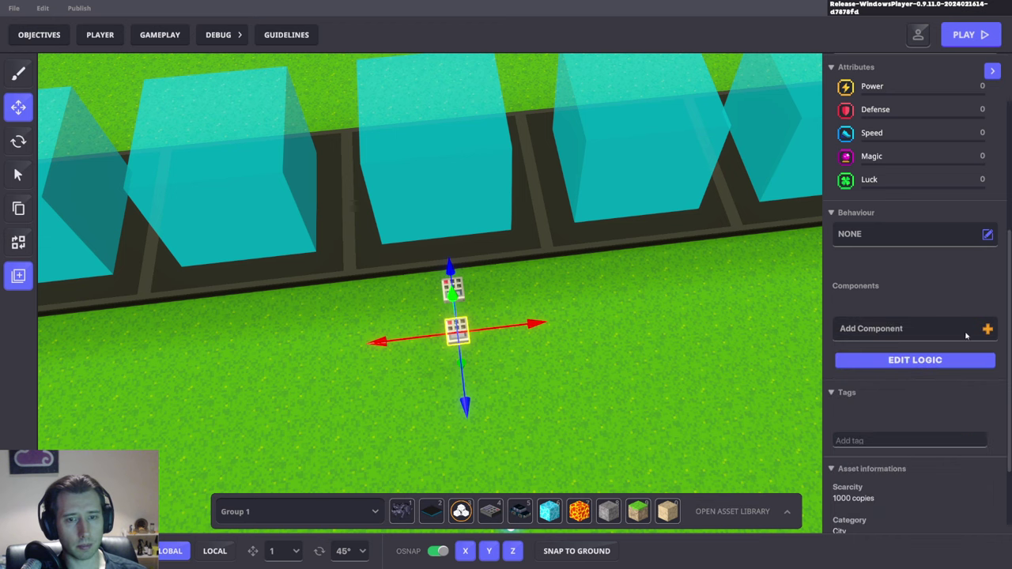
# Add the [MP] Switch component to the duplicated numpad.
pyautogui.click(960, 333)
pyautogui.click(459, 133)
pyautogui.write('swi')
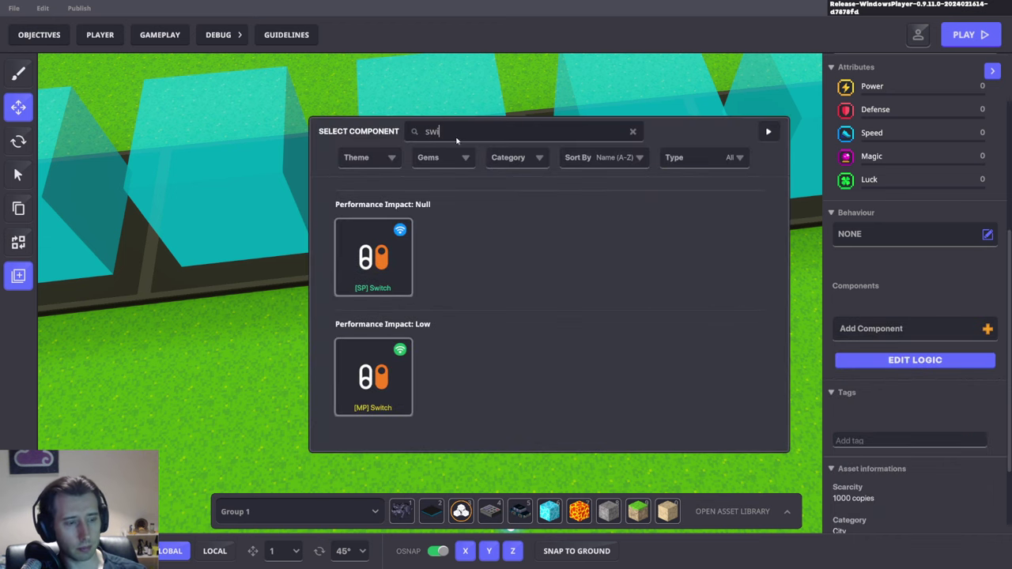
pyautogui.click(402, 390)
# In the duplicated numpad's full switch logic, make Correct the only Message Required A, removing Interact and Trigger.
pyautogui.scroll(-4, 971, 384)
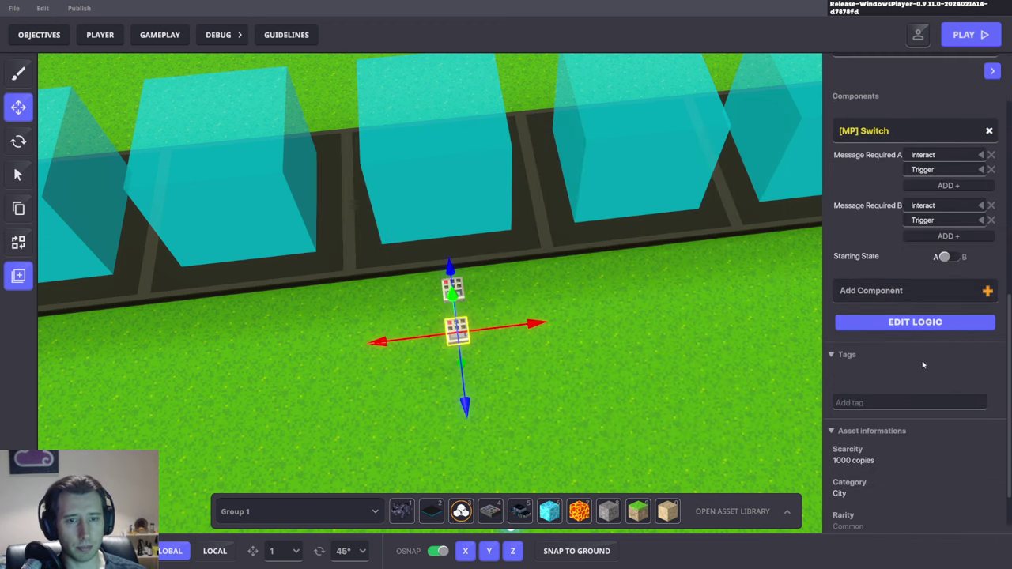
pyautogui.click(918, 321)
pyautogui.click(931, 347)
pyautogui.scroll(-2, 927, 316)
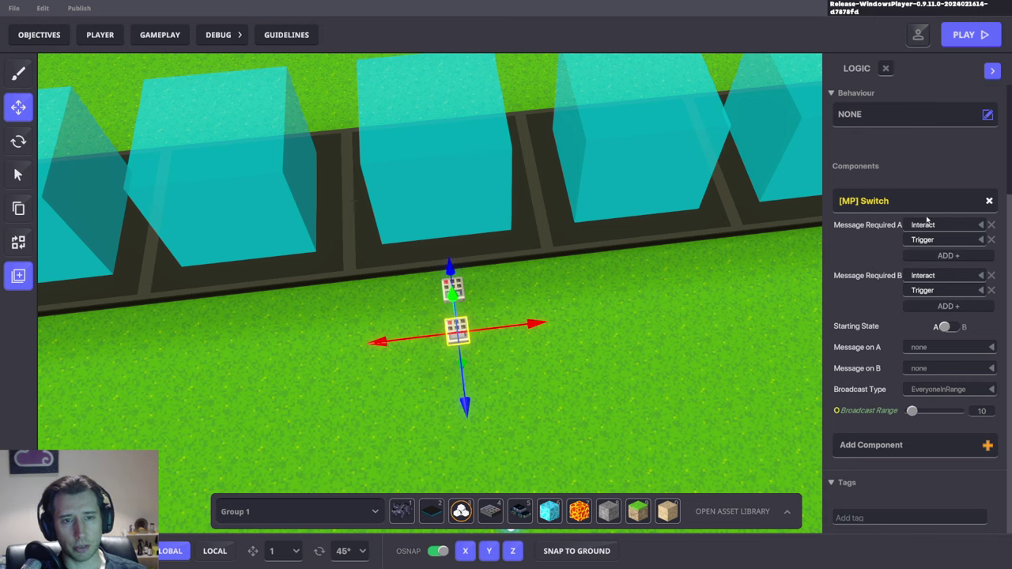
pyautogui.click(990, 239)
pyautogui.click(917, 237)
pyautogui.write('Correct')
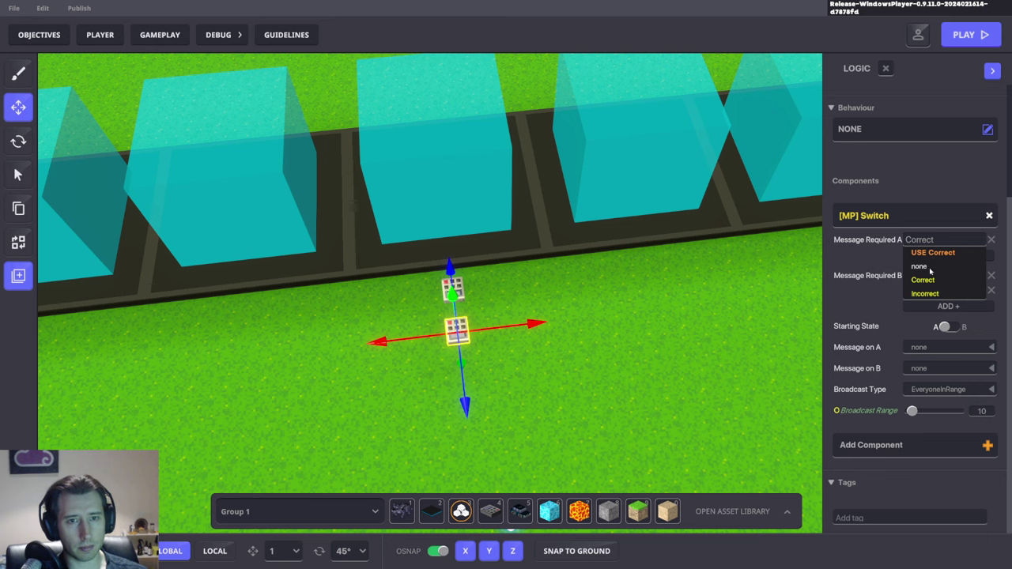
pyautogui.click(929, 278)
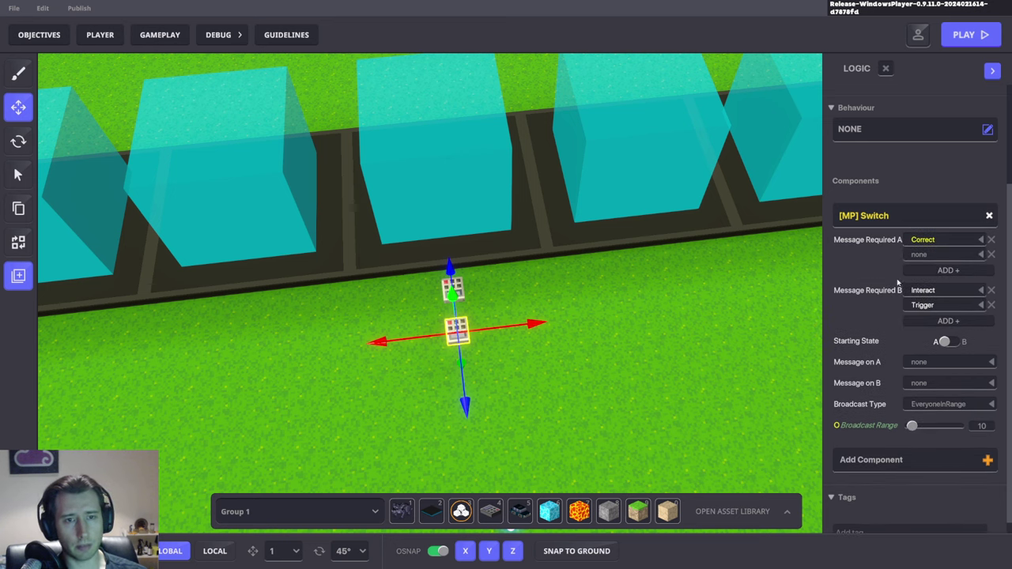
pyautogui.click(991, 254)
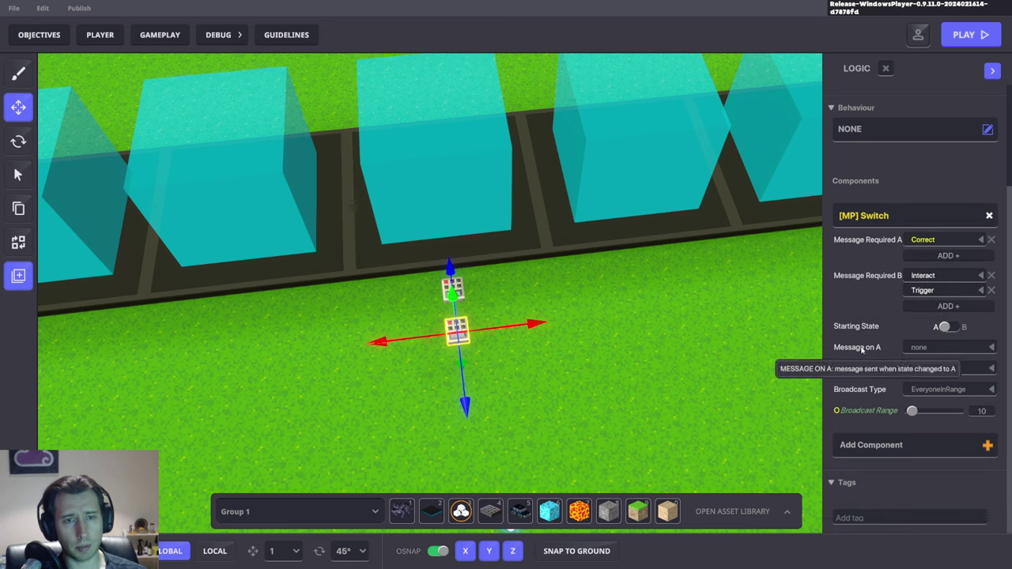
# Set the duplicated numpad switch's Message Required A to Right and remove Trigger from Message Required B.
pyautogui.click(932, 348)
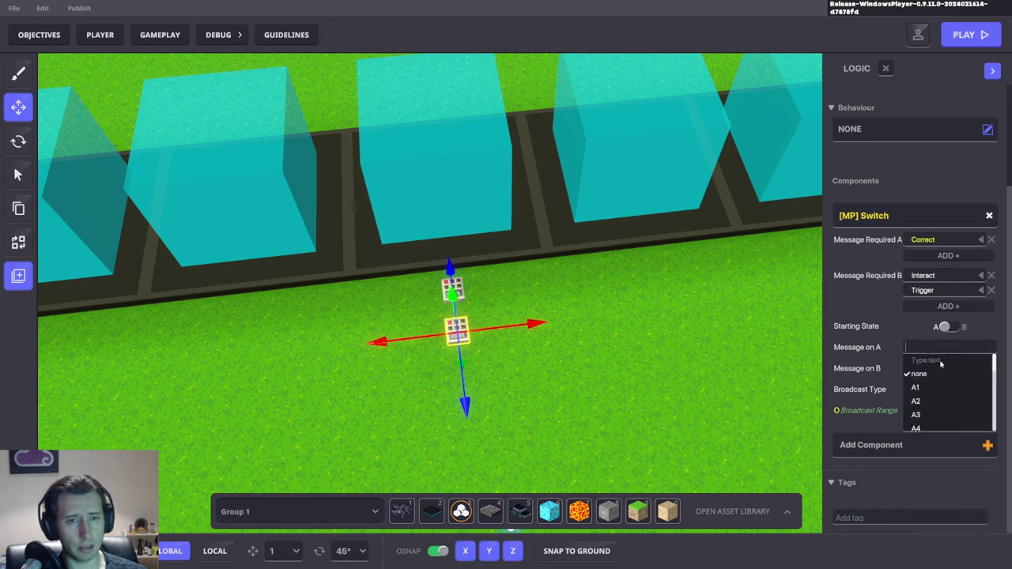
pyautogui.scroll(-3, 944, 367)
pyautogui.click(924, 240)
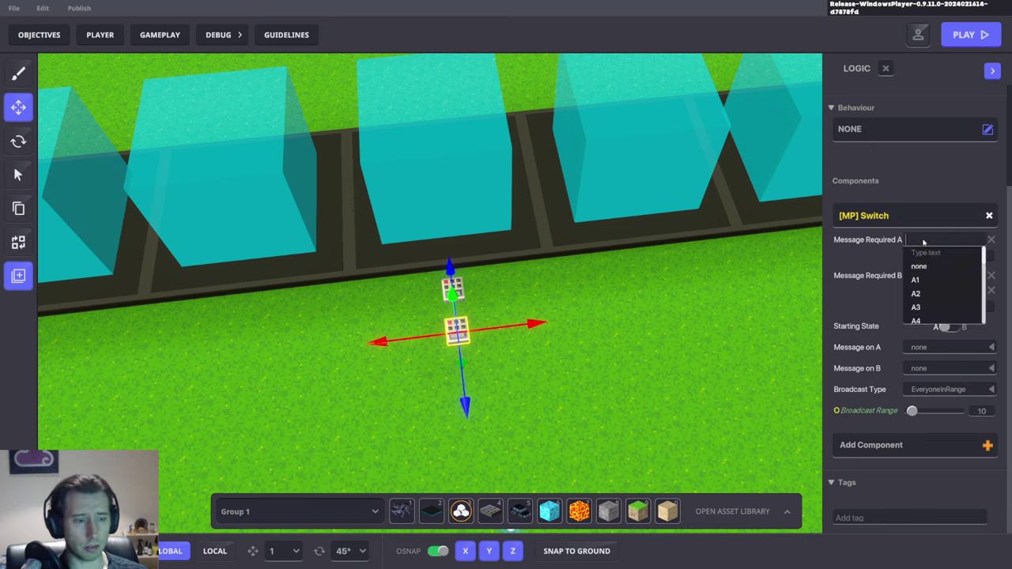
pyautogui.write('Right')
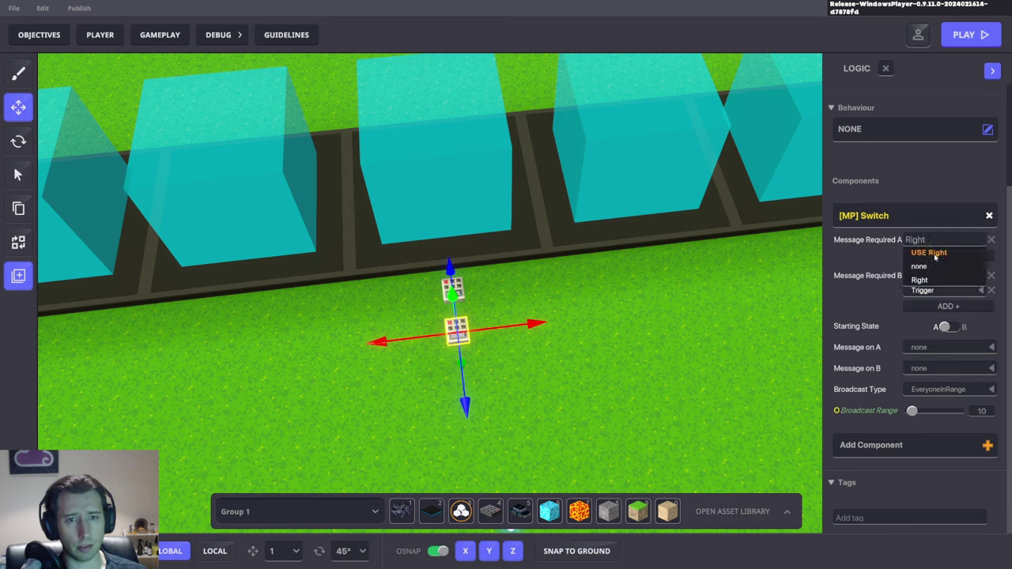
pyautogui.click(934, 253)
pyautogui.click(991, 290)
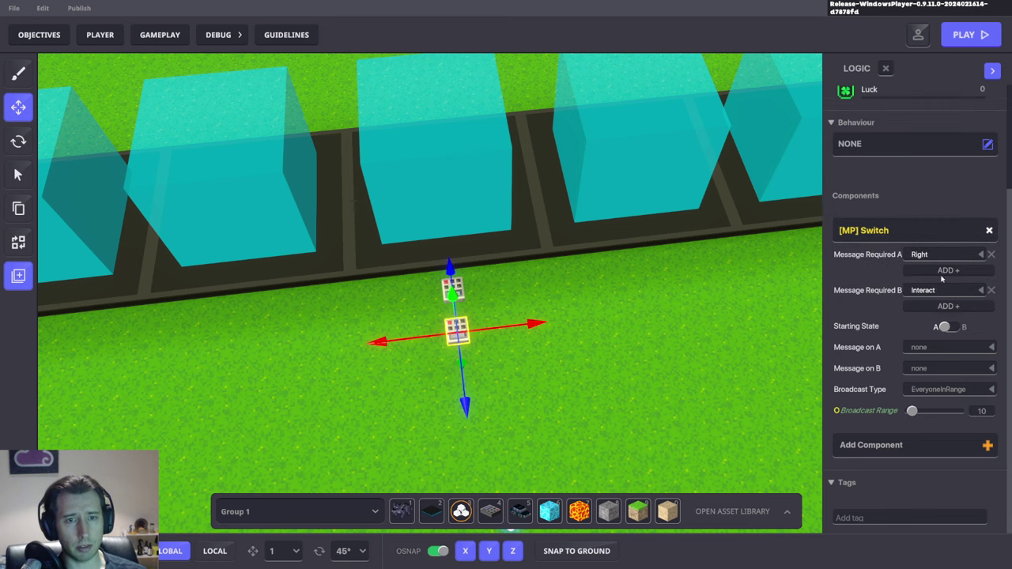
# Make the switch's Message on A Correct with a Num argument of 1.
pyautogui.click(928, 348)
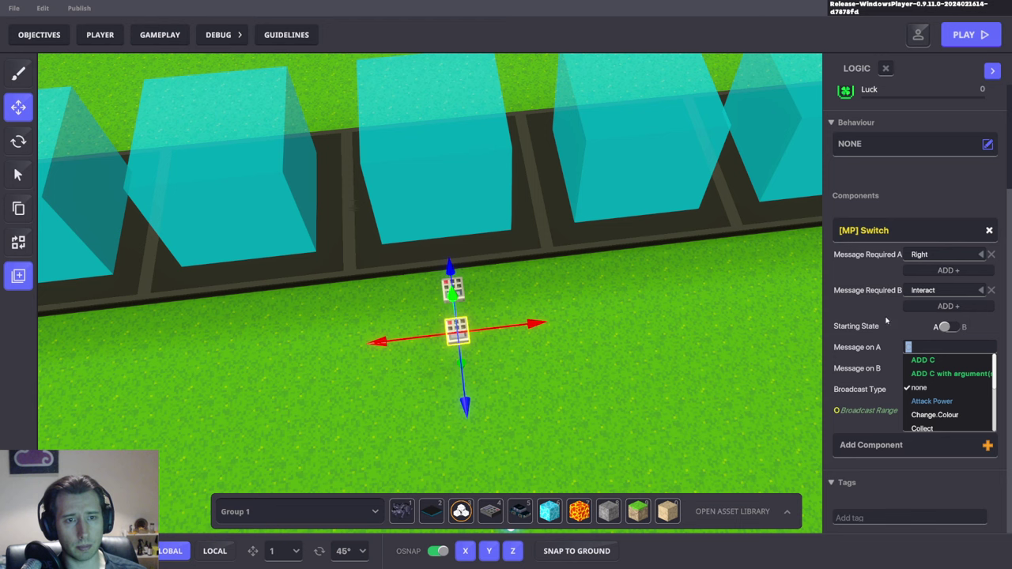
pyautogui.click(870, 255)
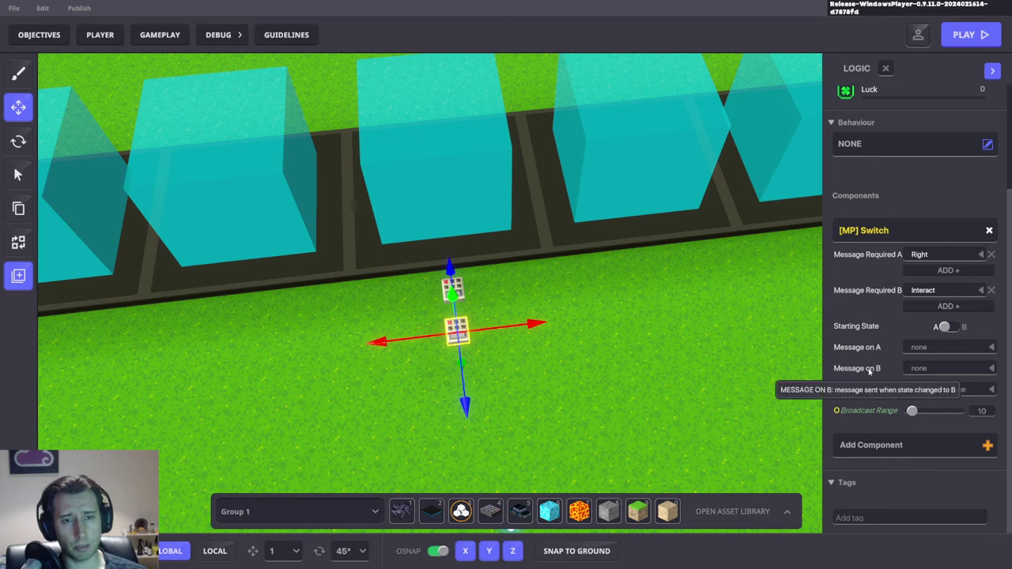
pyautogui.click(946, 349)
pyautogui.write('Correct')
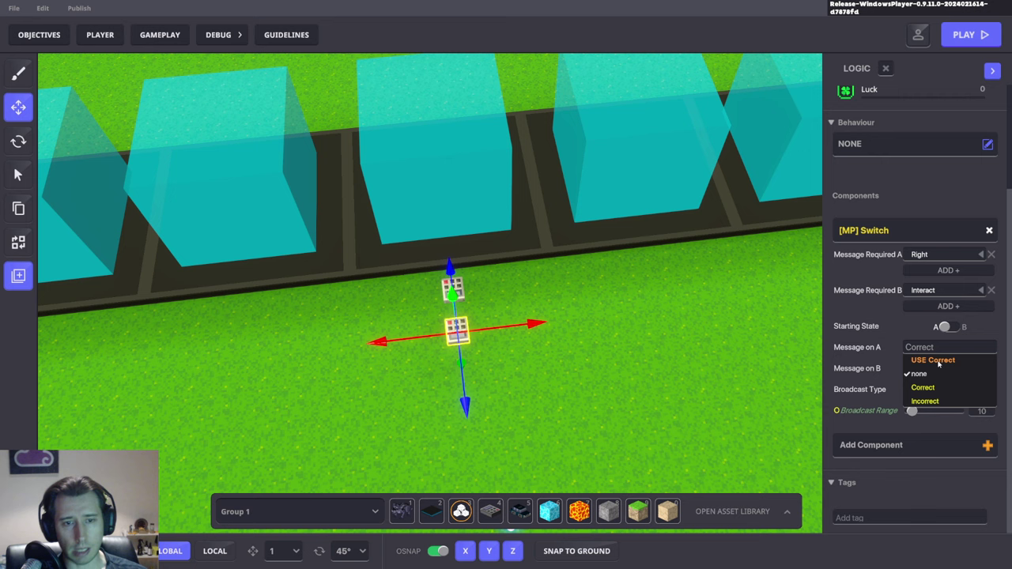
pyautogui.click(939, 363)
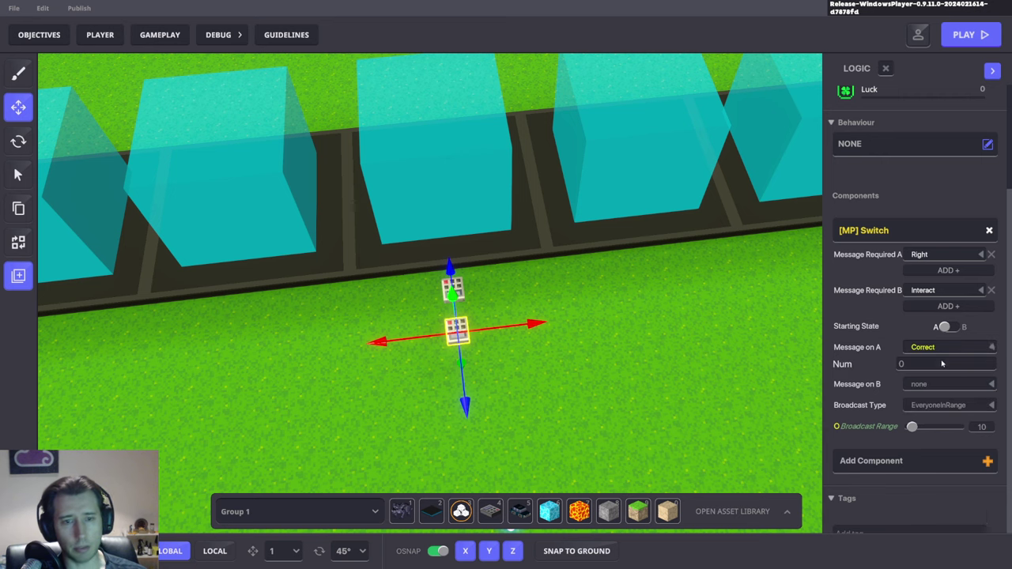
pyautogui.click(929, 364)
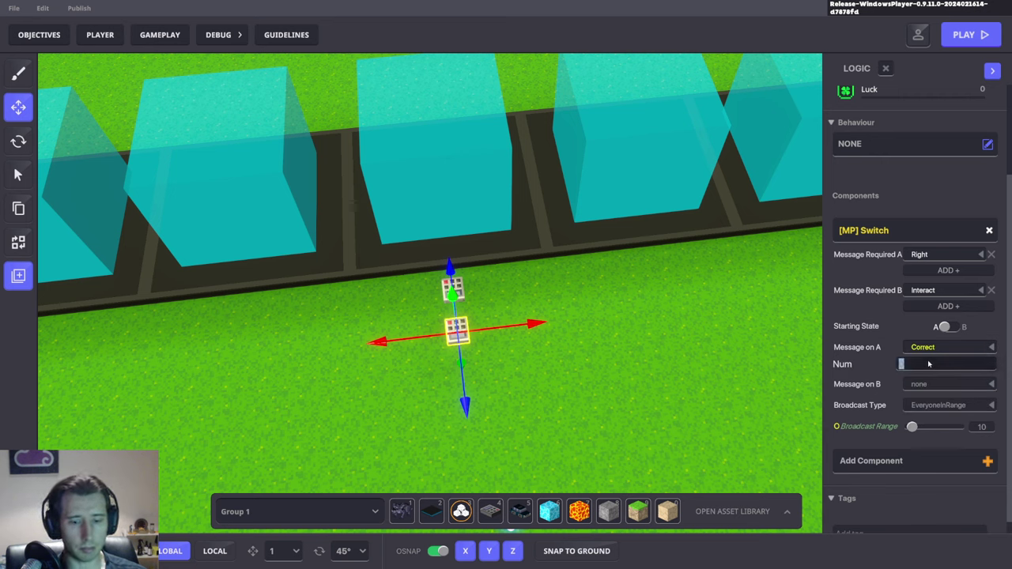
pyautogui.write('1')
# Make the switch's Message on B Incorrect with Num -1, and set the Broadcast Type to Rules.
pyautogui.click(931, 383)
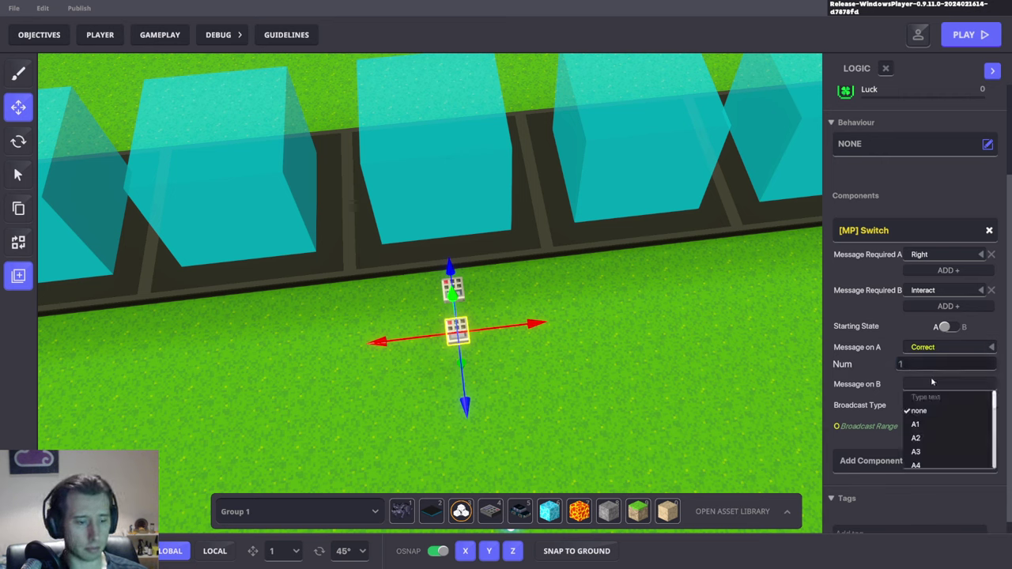
pyautogui.write('Incorrect')
pyautogui.click(921, 410)
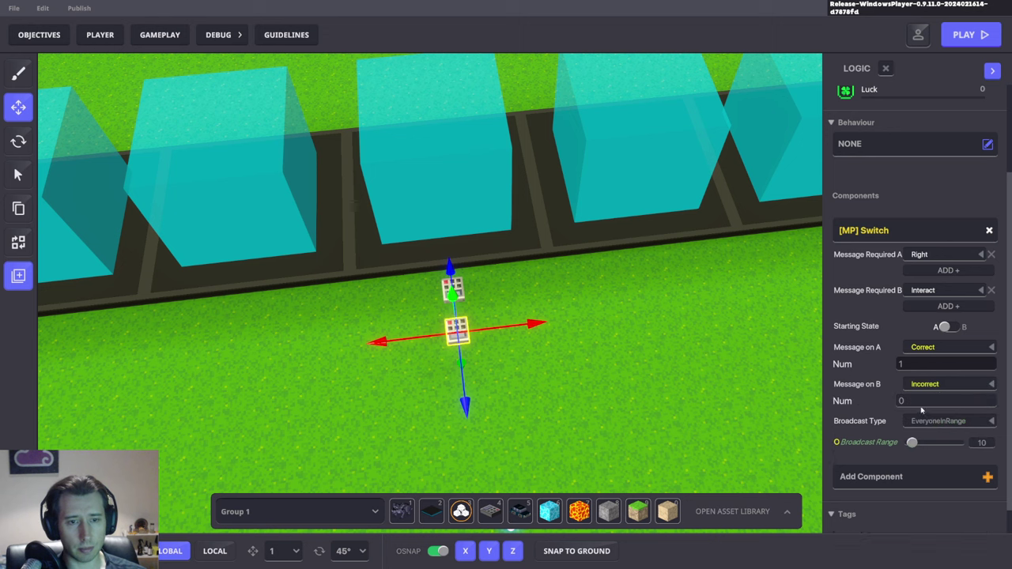
pyautogui.click(918, 403)
pyautogui.write('-1')
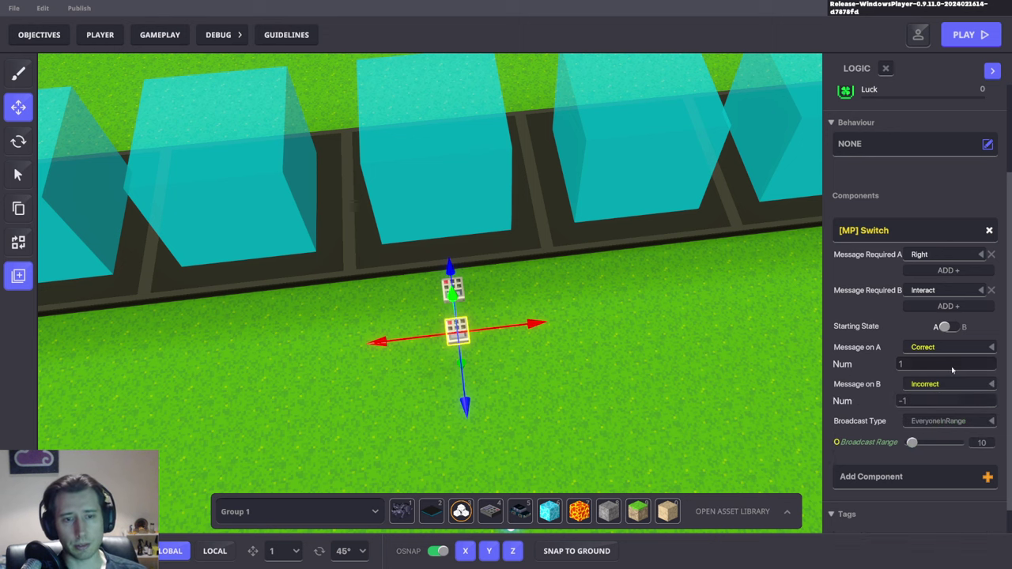
pyautogui.click(943, 420)
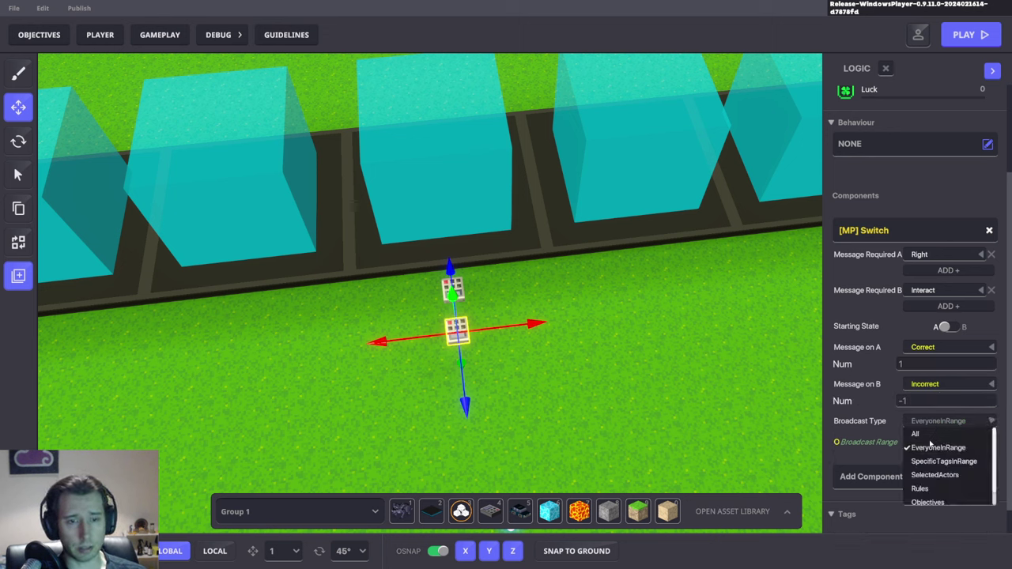
pyautogui.click(924, 489)
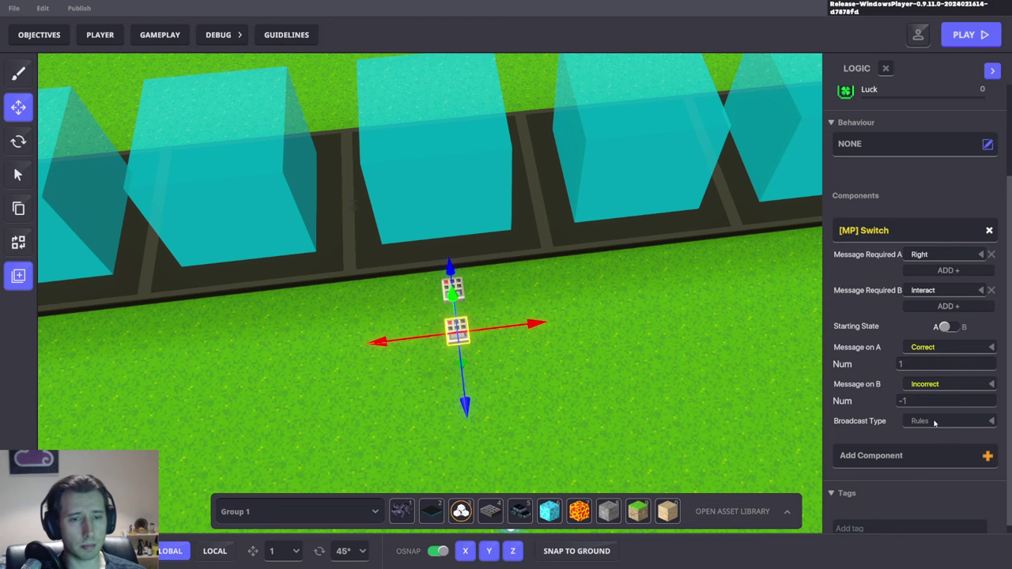
# In the gameplay Game Rules, start a new global number variable and name it Combo.
pyautogui.moveTo(605, 332); pyautogui.dragTo(562, 321, button='right')
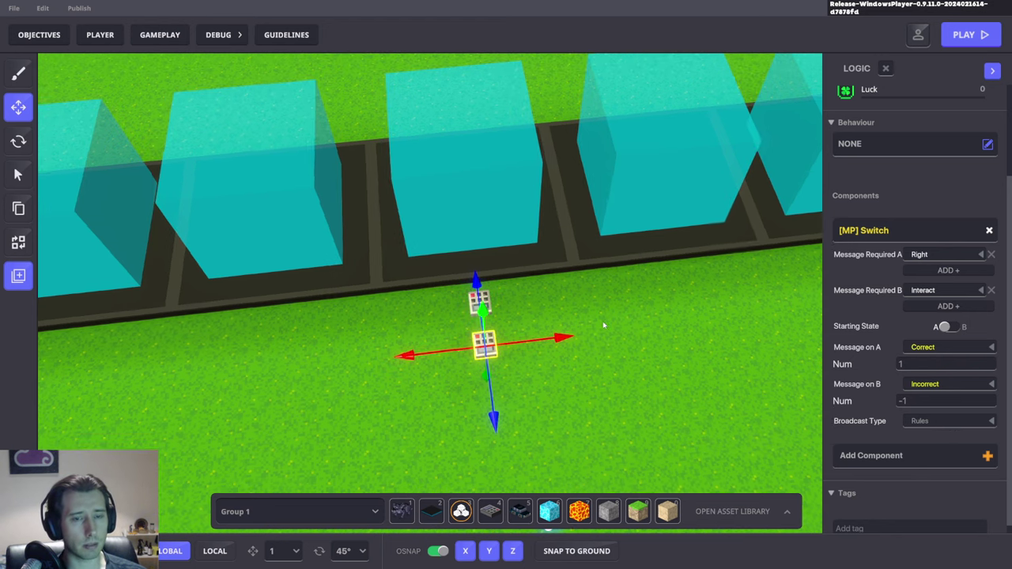
pyautogui.click(160, 34)
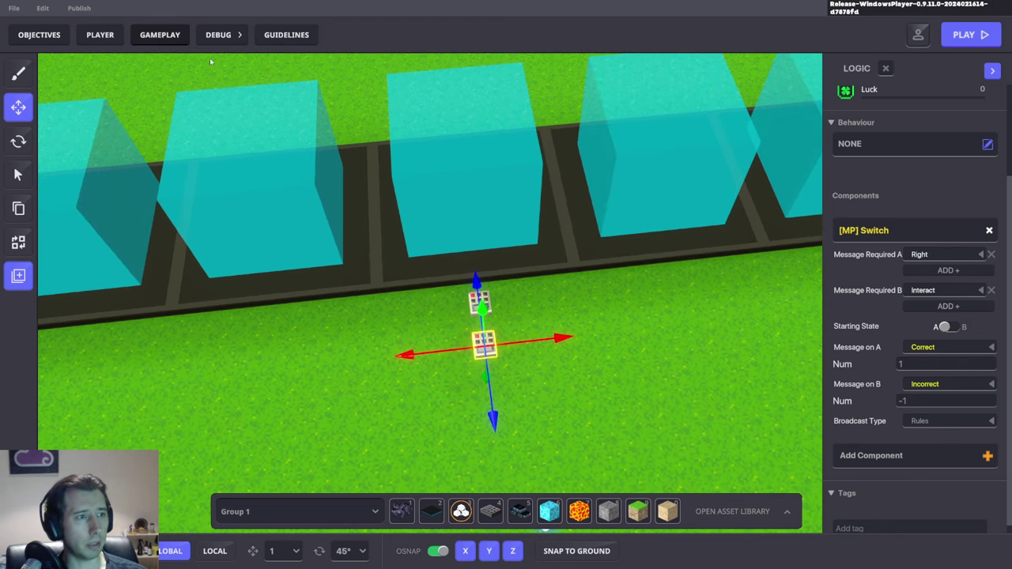
pyautogui.click(326, 67)
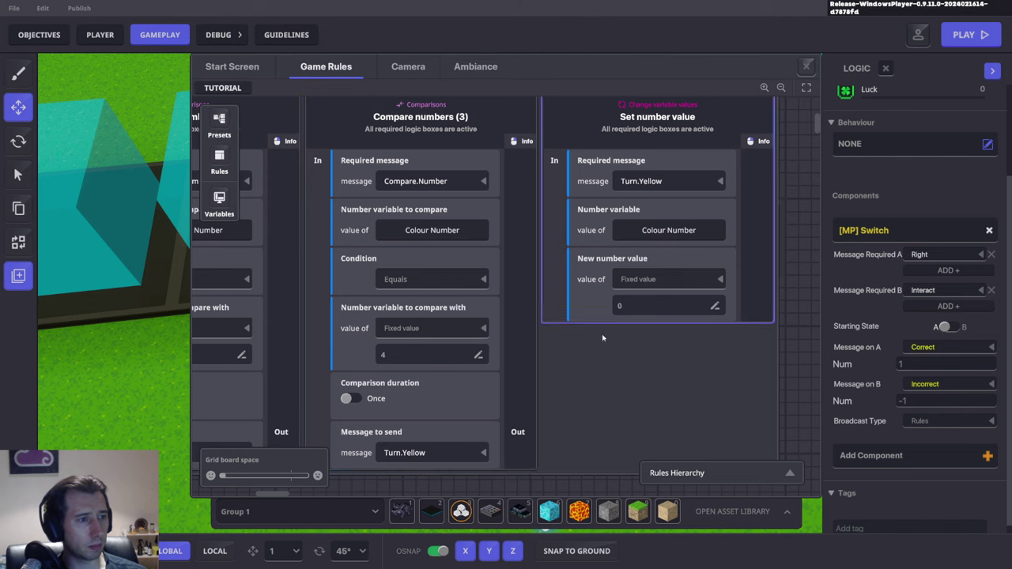
pyautogui.scroll(-5, 623, 355)
pyautogui.moveTo(481, 279); pyautogui.dragTo(708, 347)
pyautogui.click(213, 207)
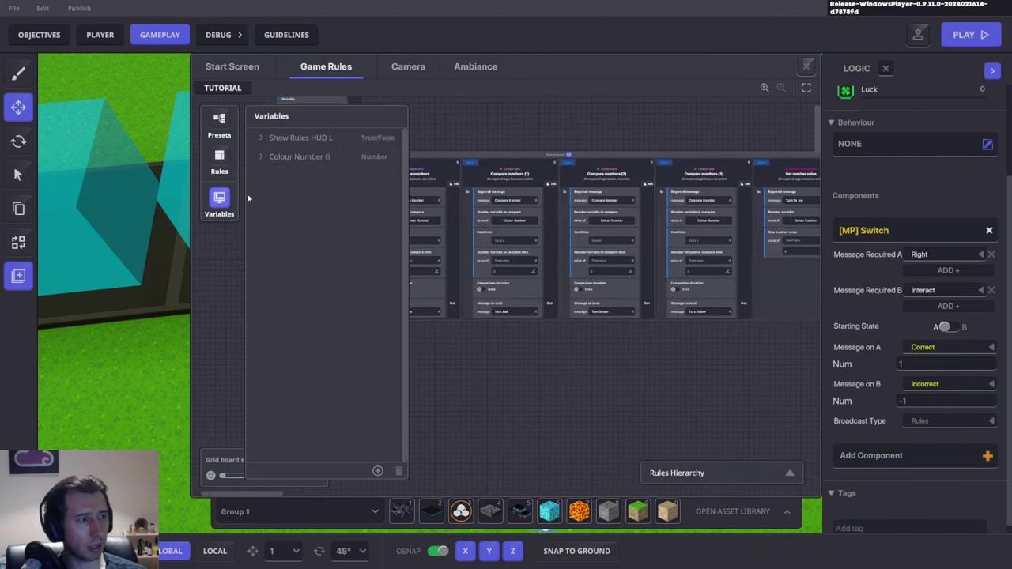
pyautogui.click(378, 471)
pyautogui.click(328, 419)
pyautogui.click(327, 419)
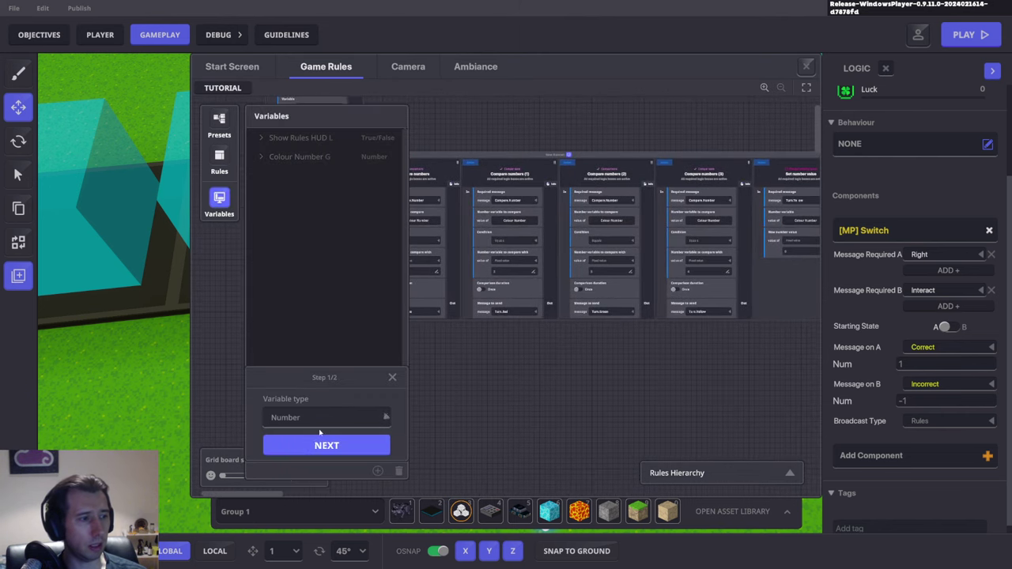
pyautogui.click(320, 444)
pyautogui.click(301, 360)
pyautogui.write('Combo')
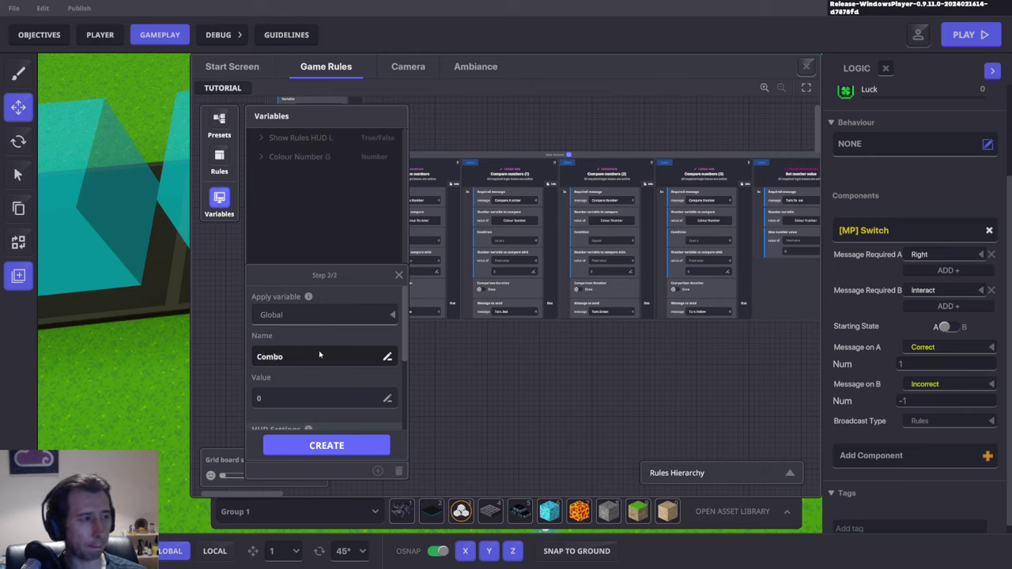
# Have the new variable shown on the HUD at the start of the game with the HUD name Combo, and create it.
pyautogui.scroll(-3, 320, 354)
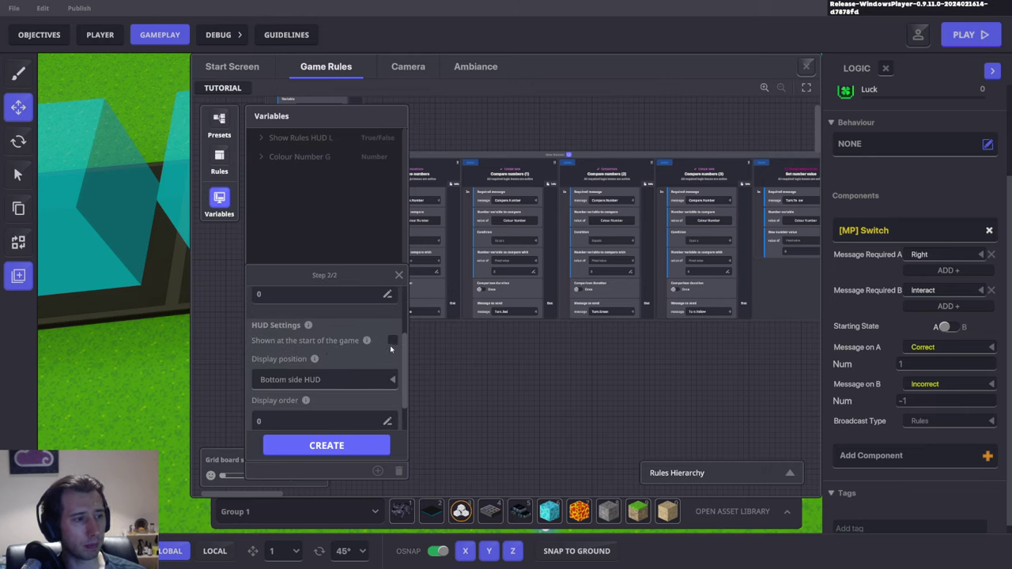
pyautogui.click(392, 345)
pyautogui.scroll(-2, 308, 387)
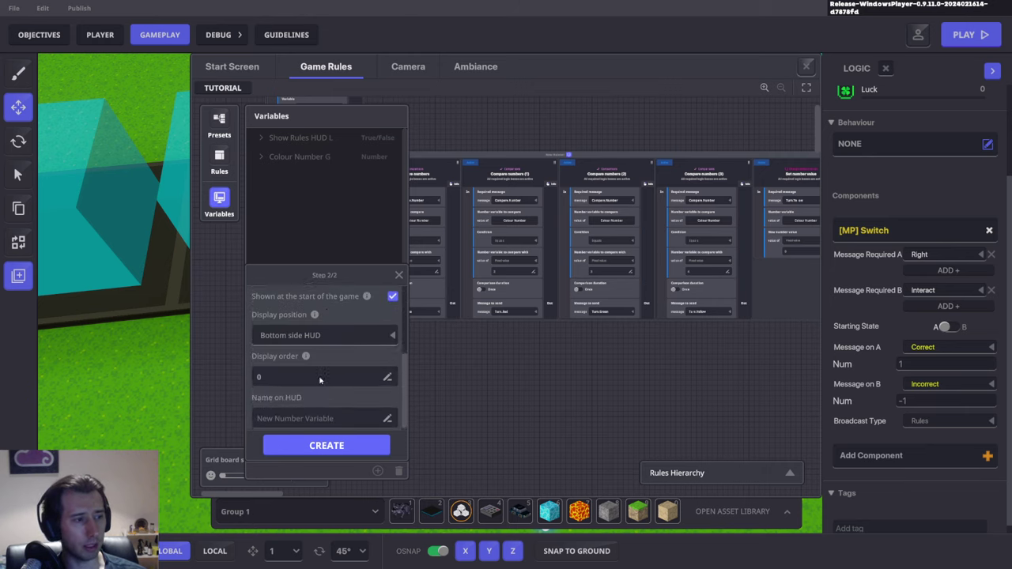
pyautogui.click(365, 406)
pyautogui.write('Combpo')
pyautogui.press('BackSpace')
pyautogui.press('BackSpace')
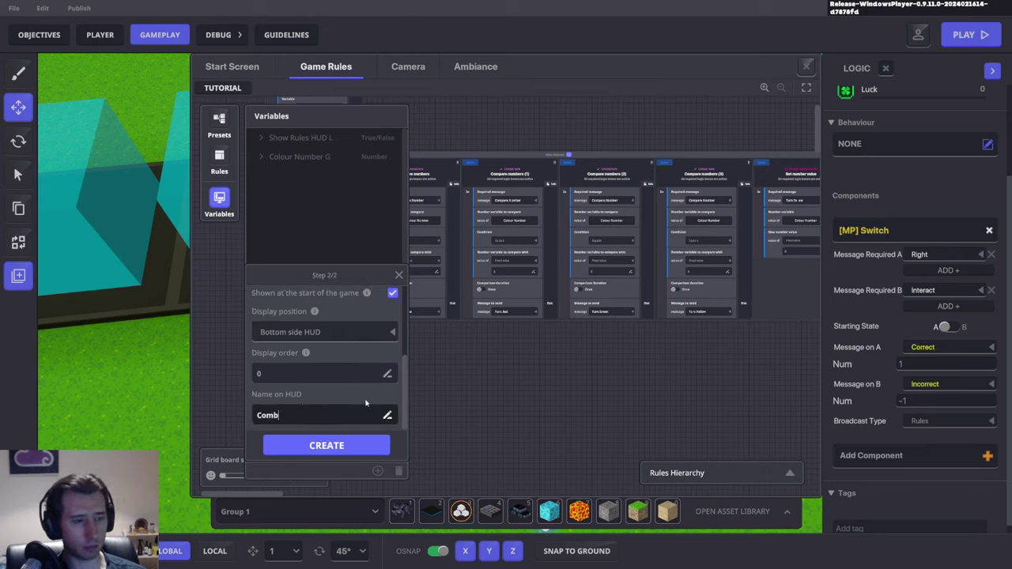
pyautogui.click(342, 452)
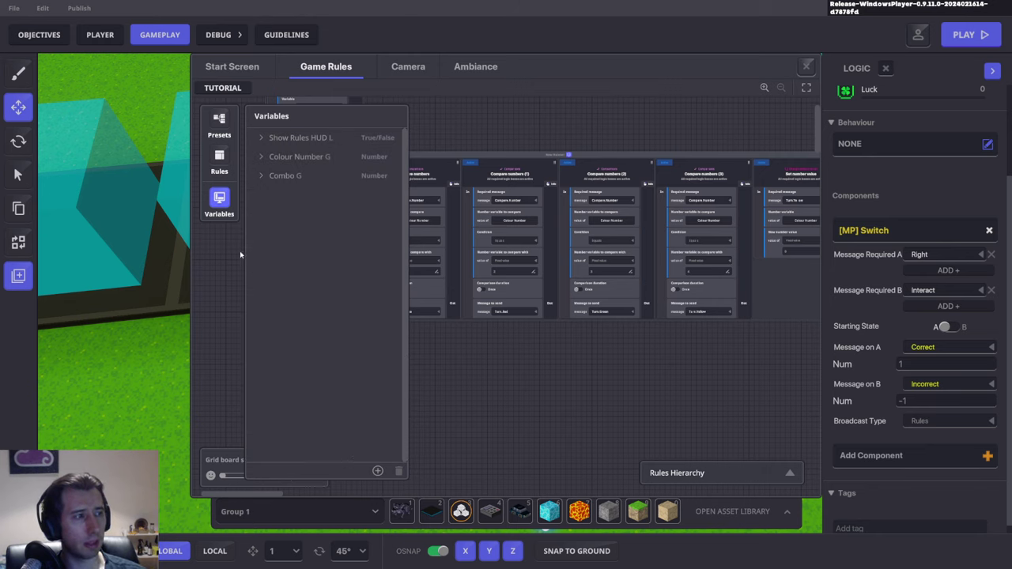
# Add an Add/Subtract number rule and place it in empty space below the existing Compare numbers rules.
pyautogui.click(213, 169)
pyautogui.click(300, 157)
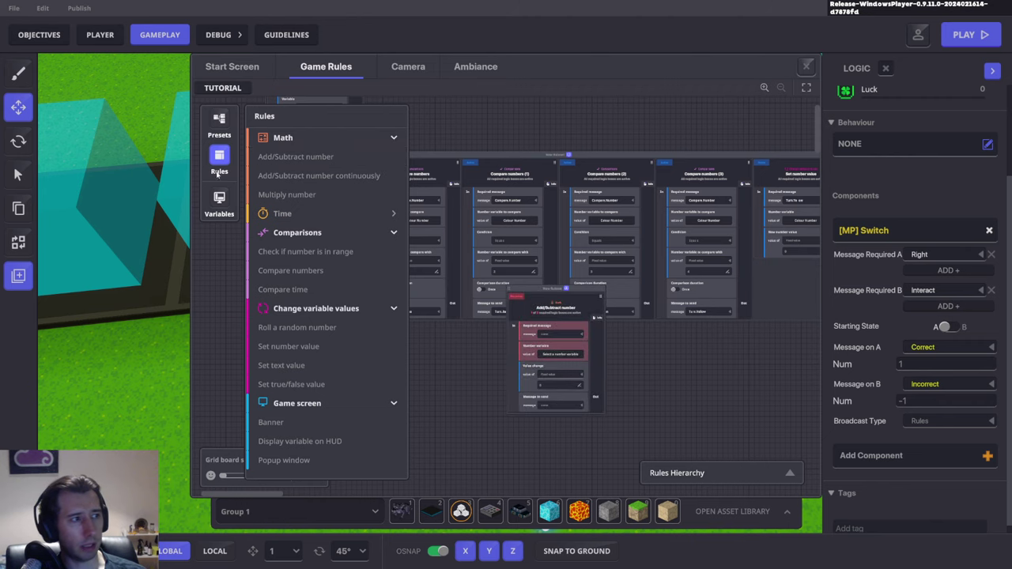
pyautogui.click(222, 165)
pyautogui.moveTo(554, 292); pyautogui.dragTo(508, 354)
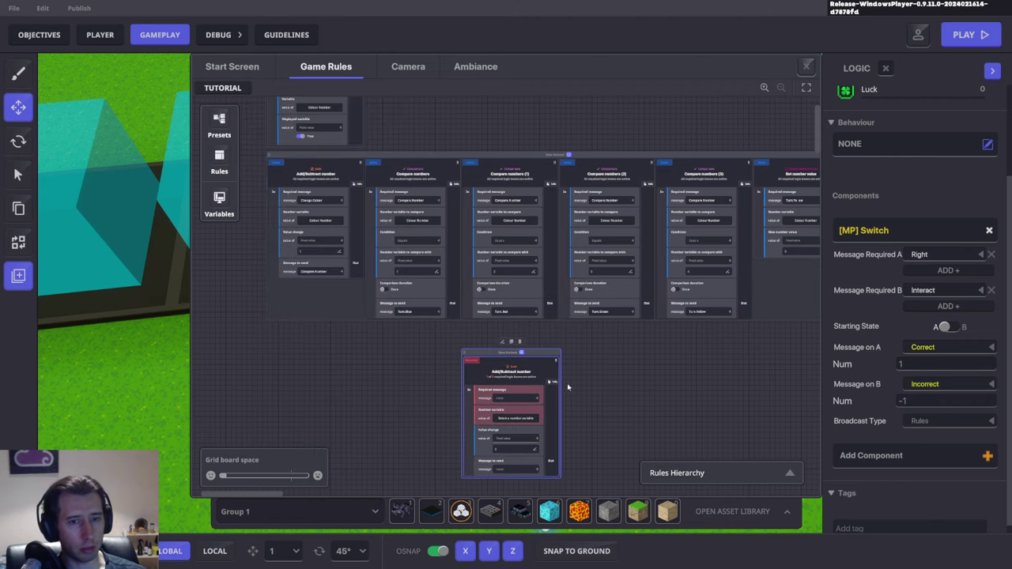
pyautogui.scroll(1, 586, 411)
pyautogui.scroll(2, 617, 427)
pyautogui.moveTo(593, 429); pyautogui.dragTo(583, 173)
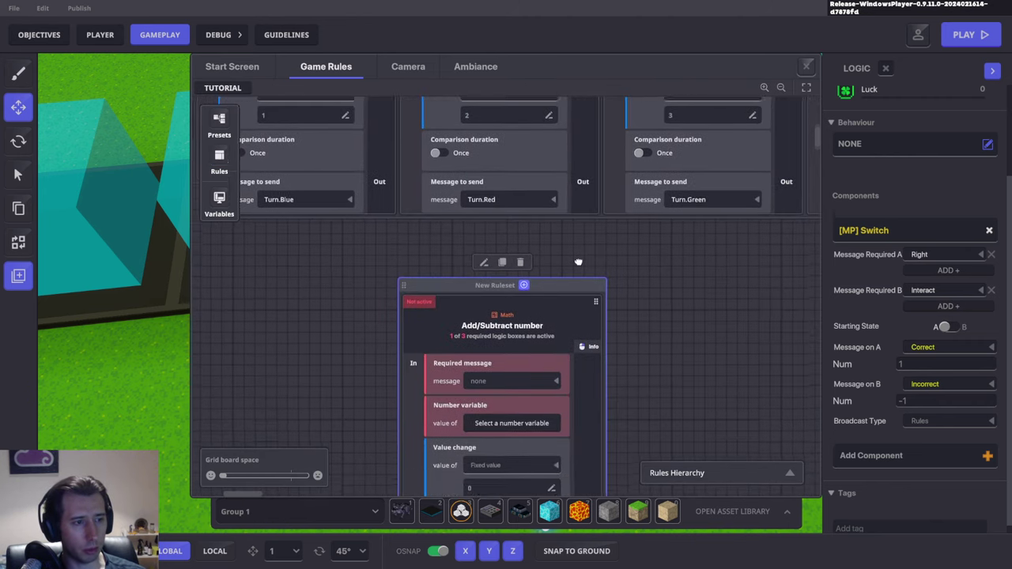
pyautogui.moveTo(578, 266); pyautogui.dragTo(573, 215)
# Set the new rule to require the Correct message and change Combo by the Message Argument Num.
pyautogui.click(503, 285)
pyautogui.write('Corr')
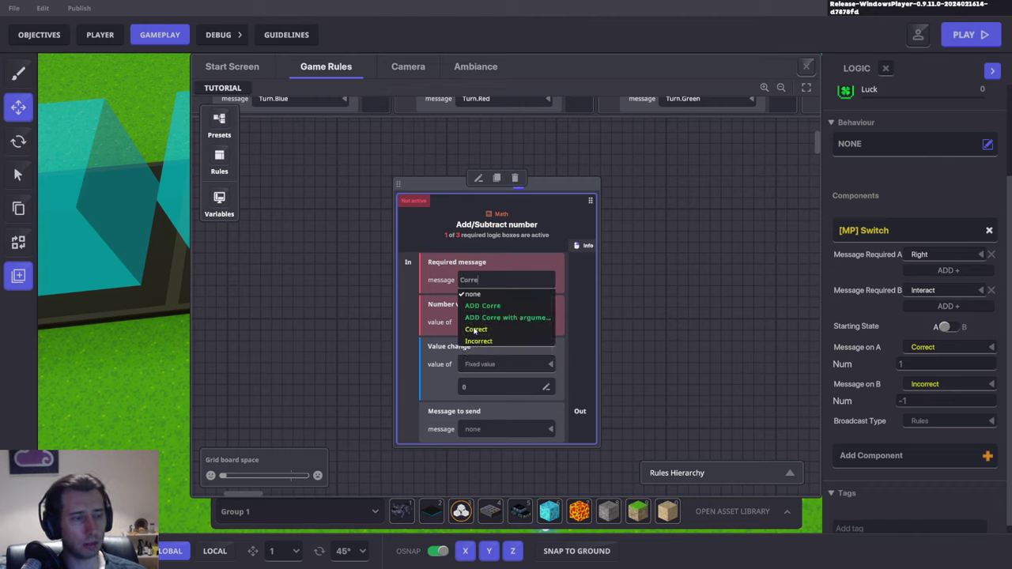
pyautogui.click(475, 330)
pyautogui.click(498, 322)
pyautogui.click(285, 155)
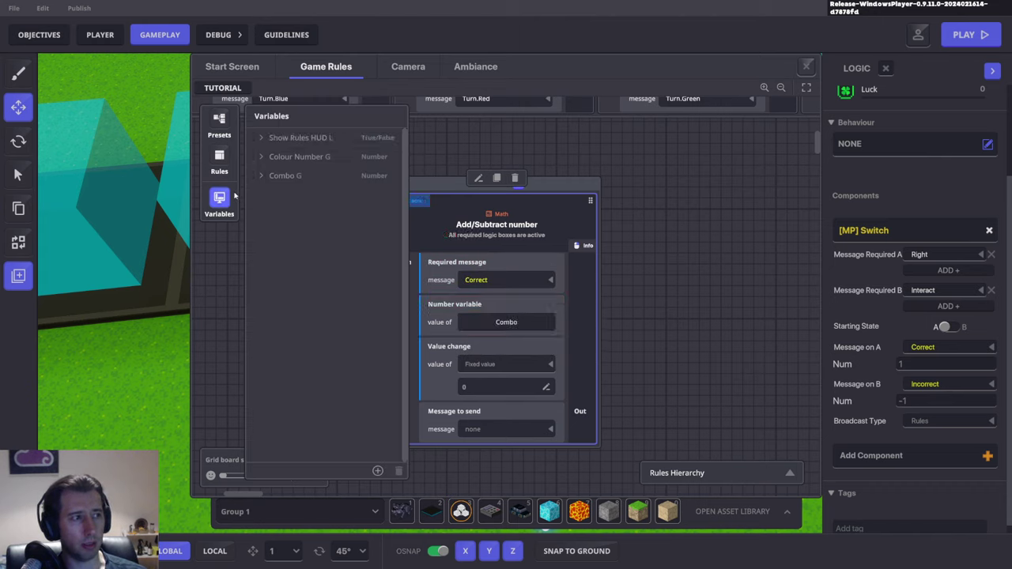
pyautogui.click(506, 364)
pyautogui.click(488, 389)
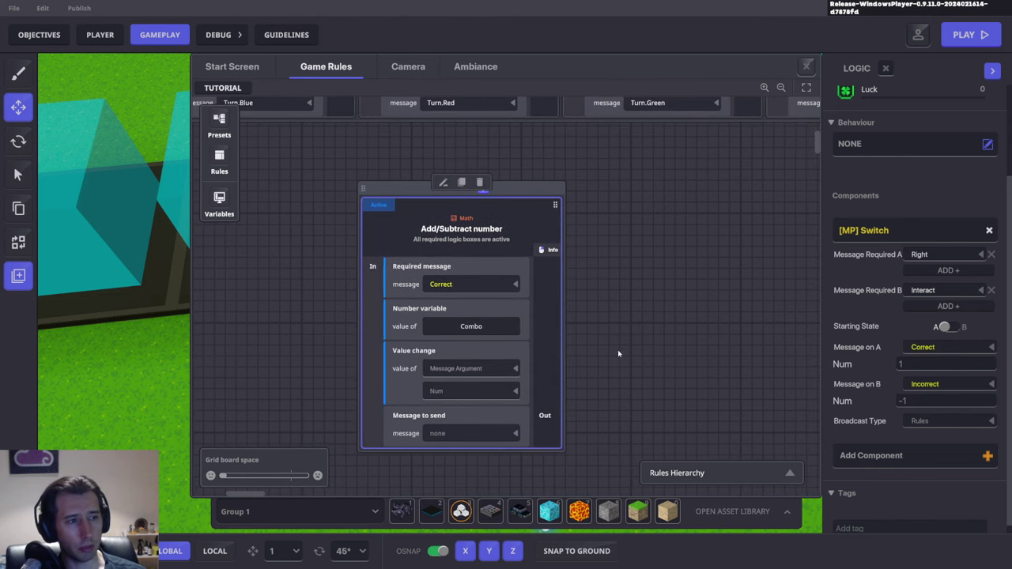
# Duplicate the Add/Subtract number rule within its ruleset and set the copy's required message to Incorrect.
pyautogui.click(412, 180)
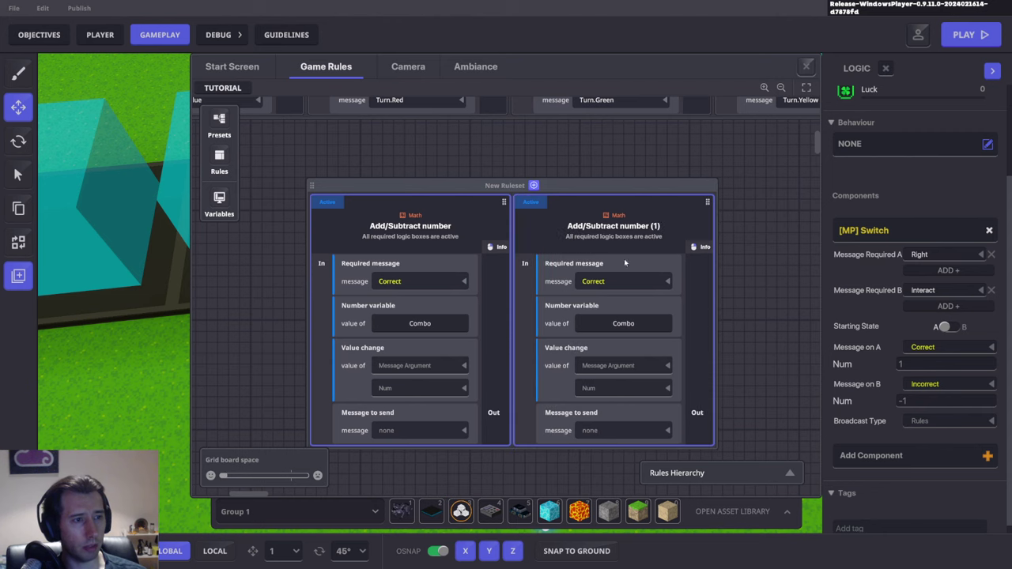
pyautogui.click(626, 282)
pyautogui.write('Inc')
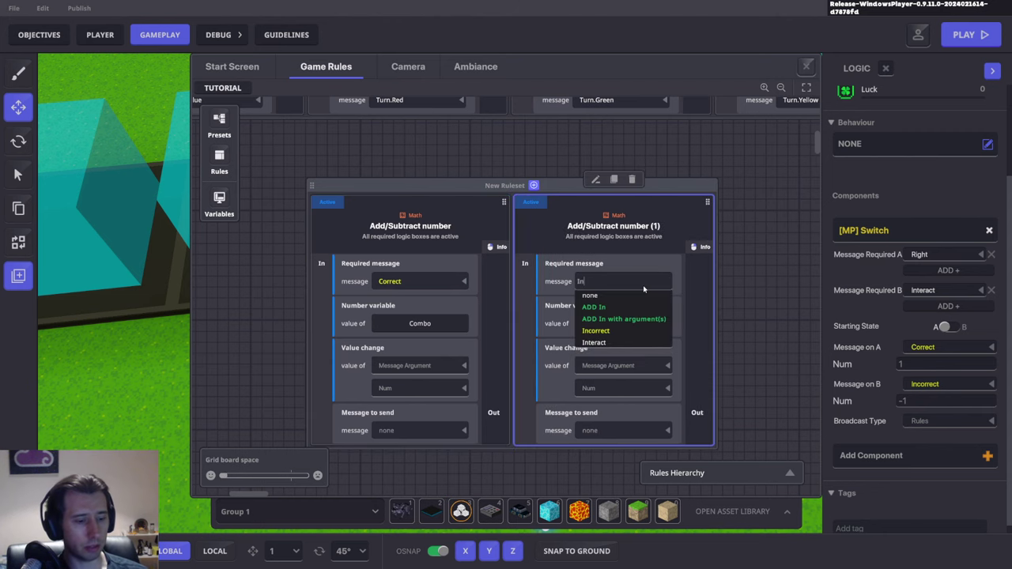
pyautogui.click(603, 331)
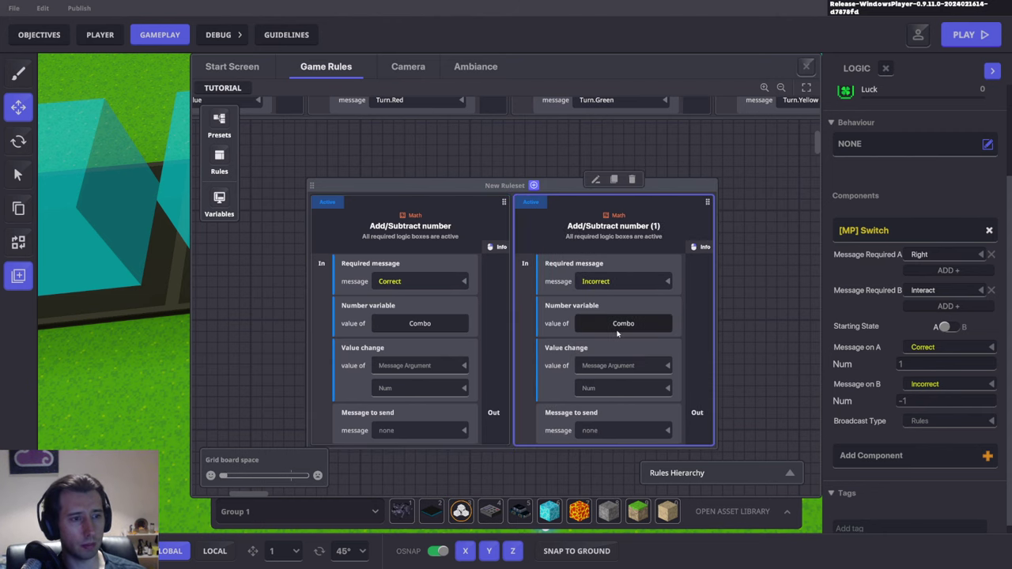
pyautogui.click(603, 385)
pyautogui.click(676, 348)
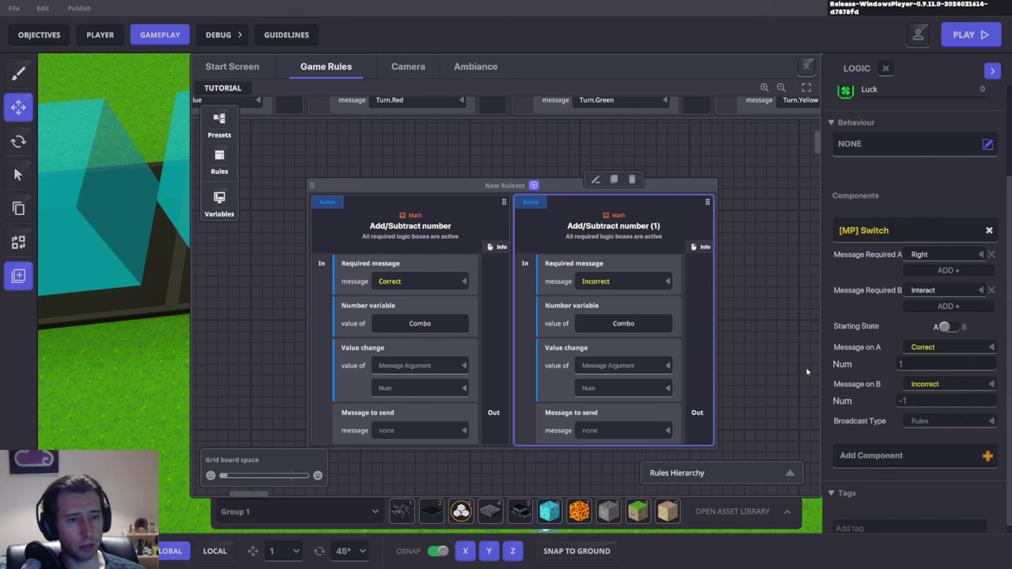
# Create a Check.Total message as the message to send in the Add/Subtract number rule that requires Correct.
pyautogui.moveTo(728, 360); pyautogui.dragTo(699, 312, button='middle')
pyautogui.click(371, 379)
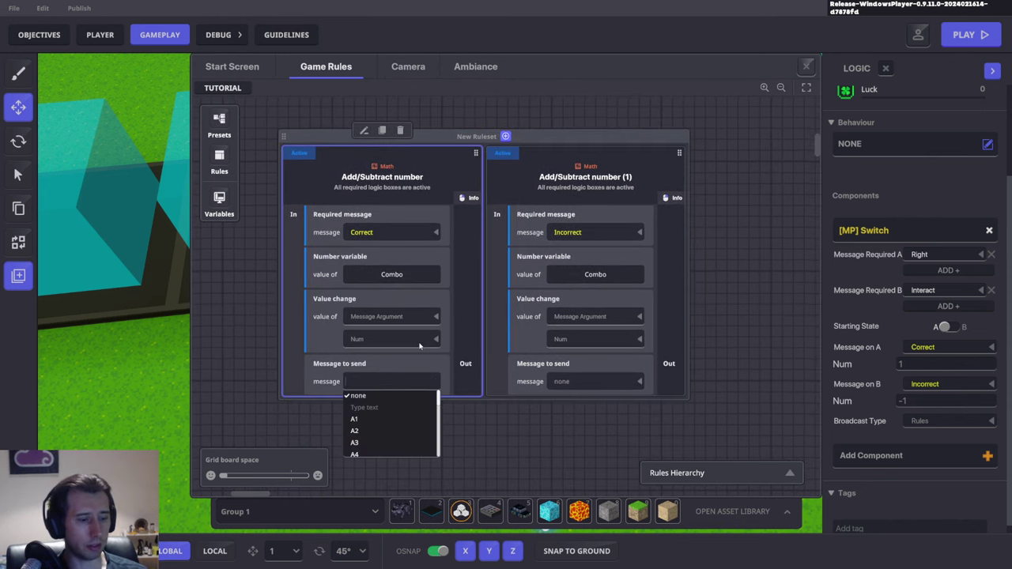
pyautogui.write('Check.Totl')
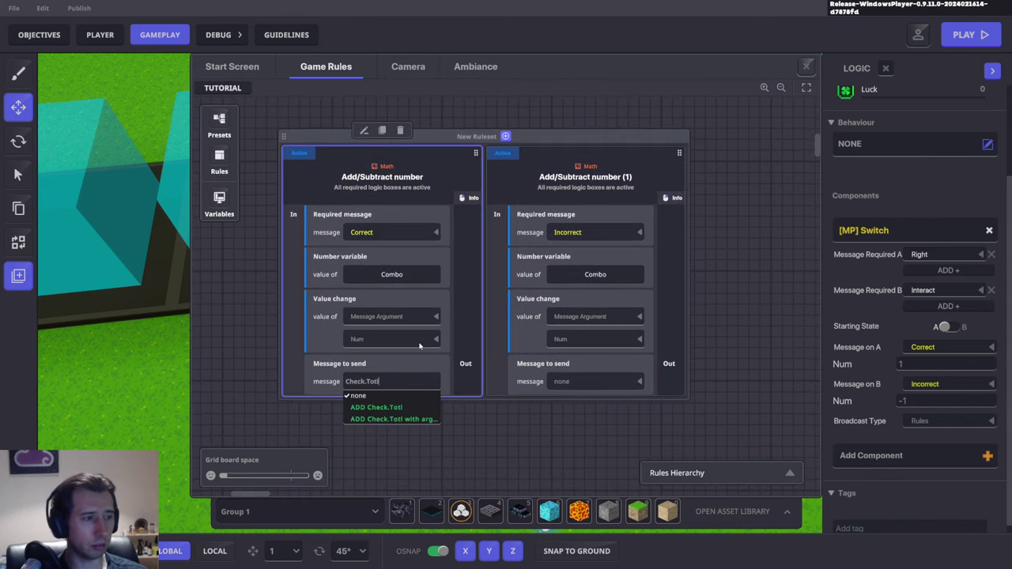
pyautogui.press('BackSpace')
pyautogui.write('al')
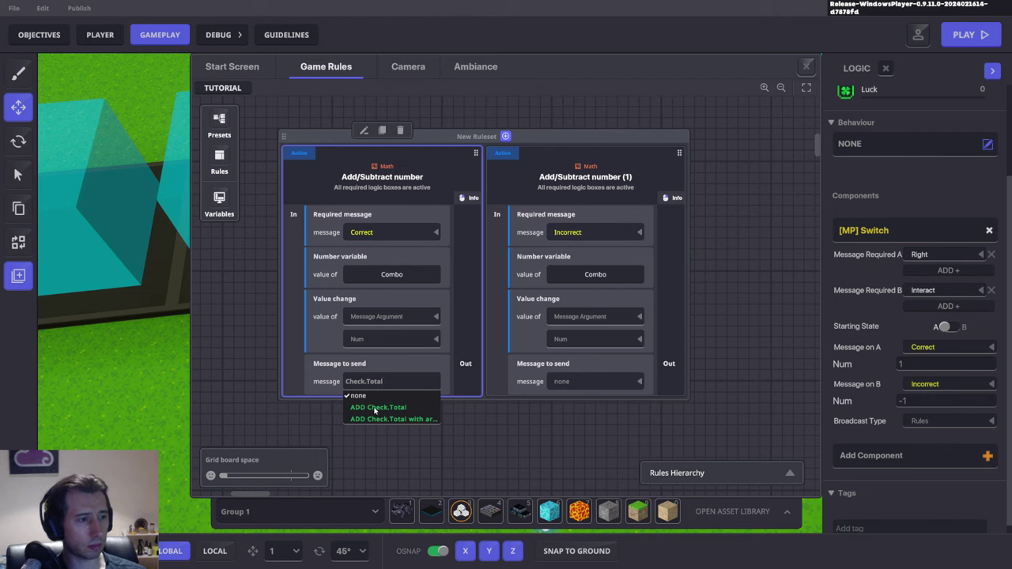
pyautogui.click(576, 383)
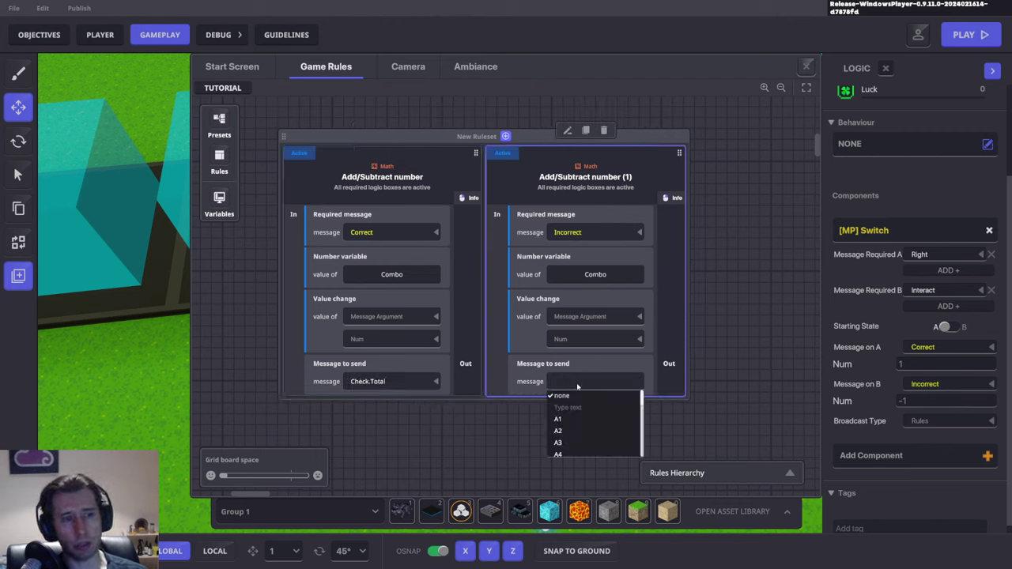
pyautogui.click(648, 403)
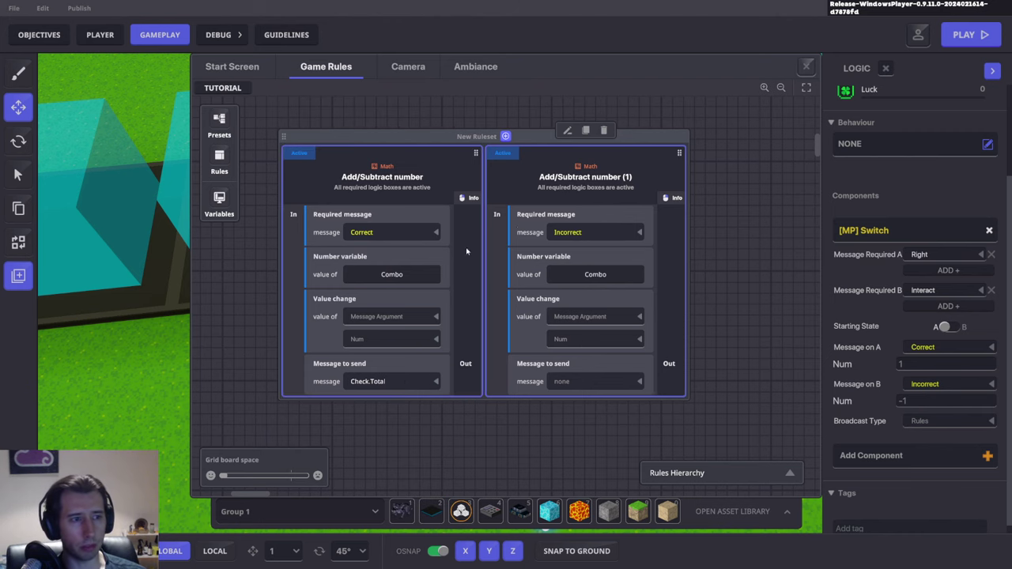
# Add a Compare numbers rule to the ruleset holding the two Add/Subtract number rules.
pyautogui.moveTo(505, 135); pyautogui.dragTo(441, 149)
pyautogui.click(219, 162)
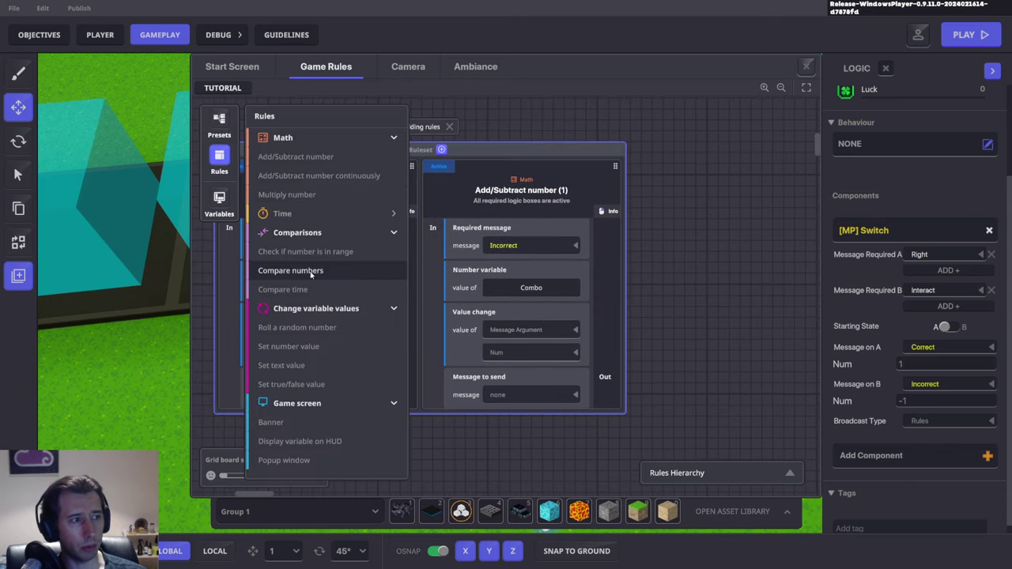
pyautogui.click(340, 267)
# Set the Compare numbers rule to require the Check.Total message and to compare the Combo variable.
pyautogui.click(711, 246)
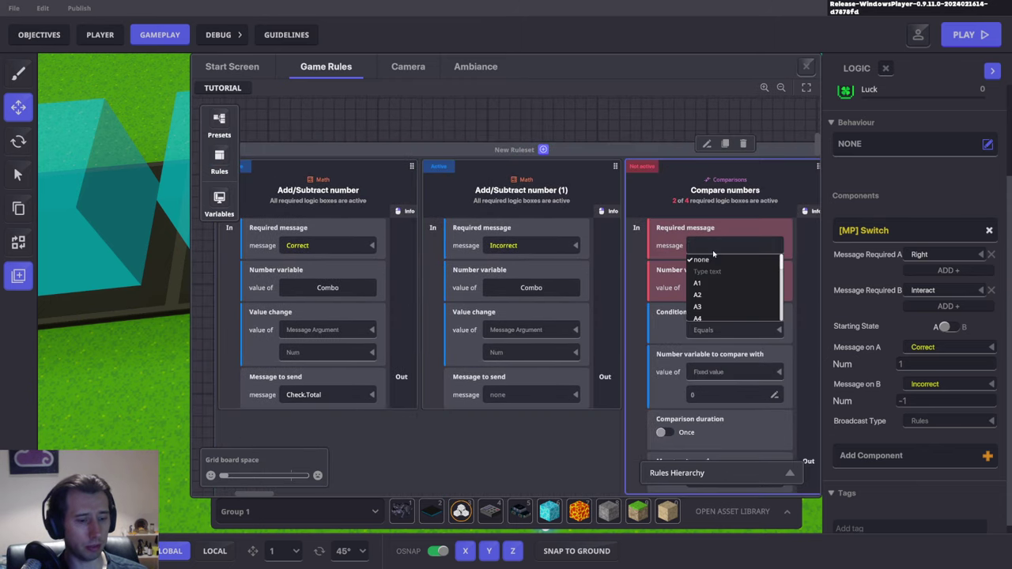
pyautogui.write('Check.')
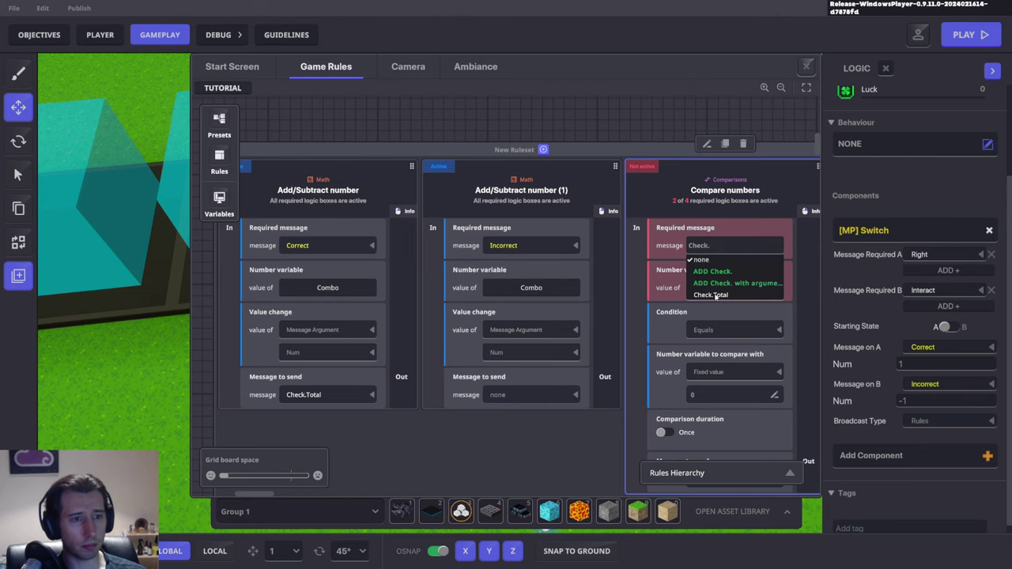
pyautogui.click(713, 295)
pyautogui.click(702, 287)
pyautogui.click(268, 157)
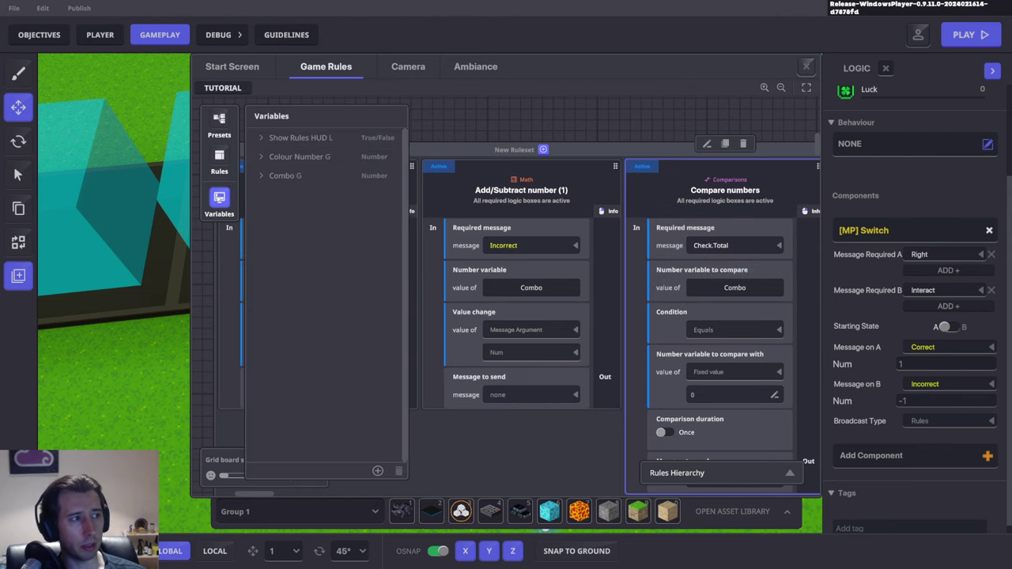
# Compare Combo with a fixed value of 5, send a new Open.Door message, and close the game rules.
pyautogui.click(719, 395)
pyautogui.write('5')
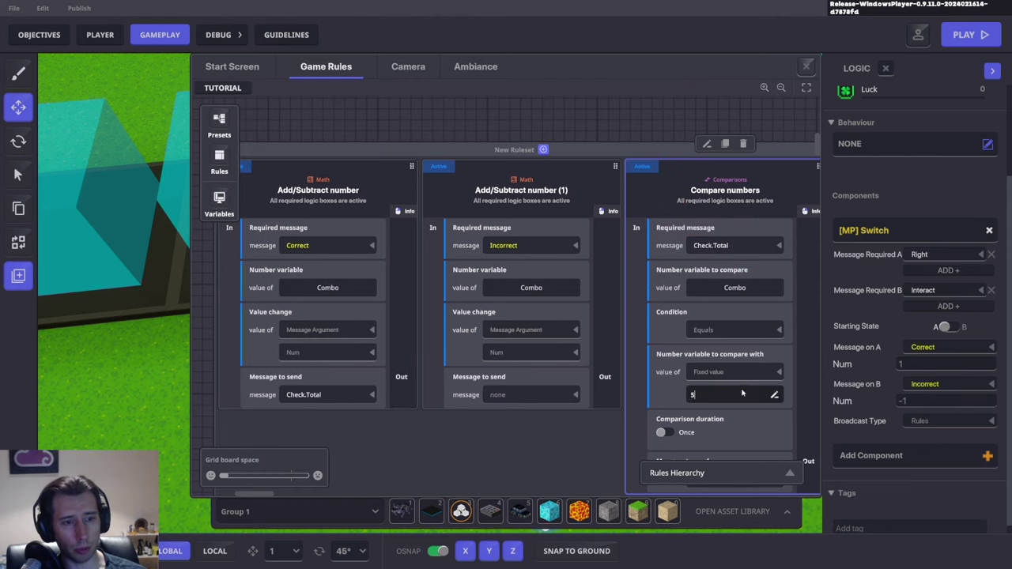
pyautogui.scroll(-3, 672, 379)
pyautogui.click(684, 351)
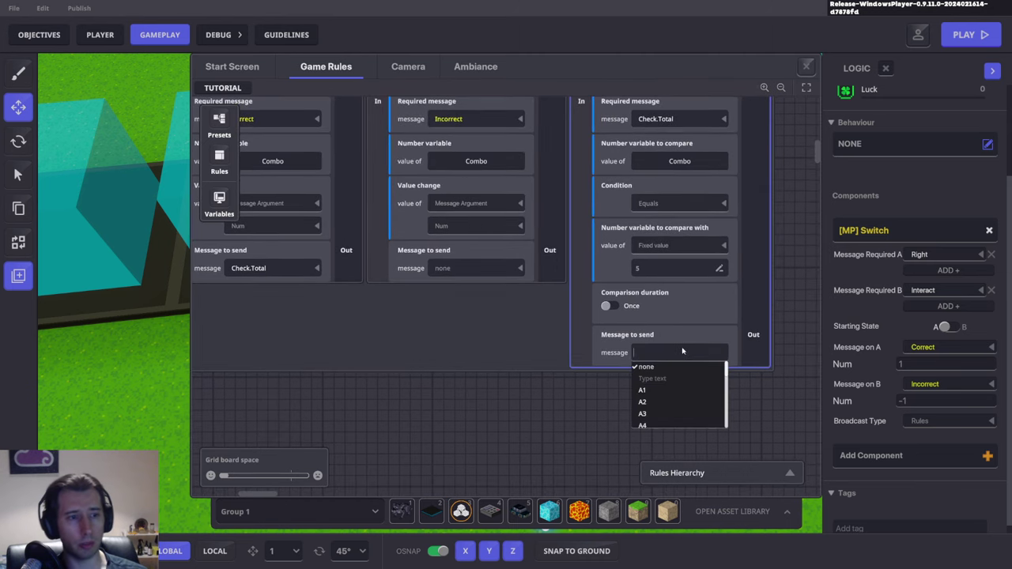
pyautogui.write('Open.Door')
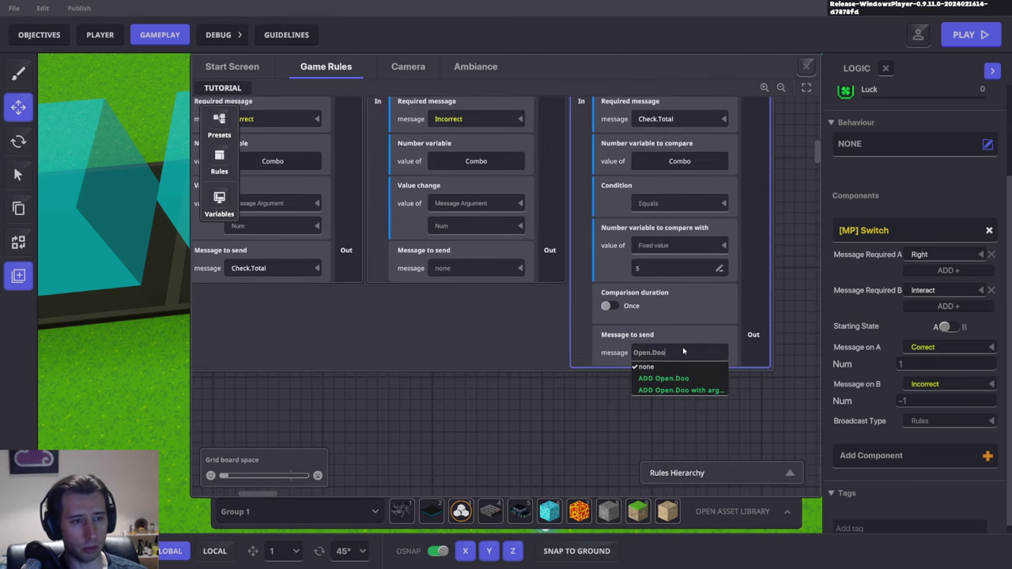
pyautogui.click(665, 378)
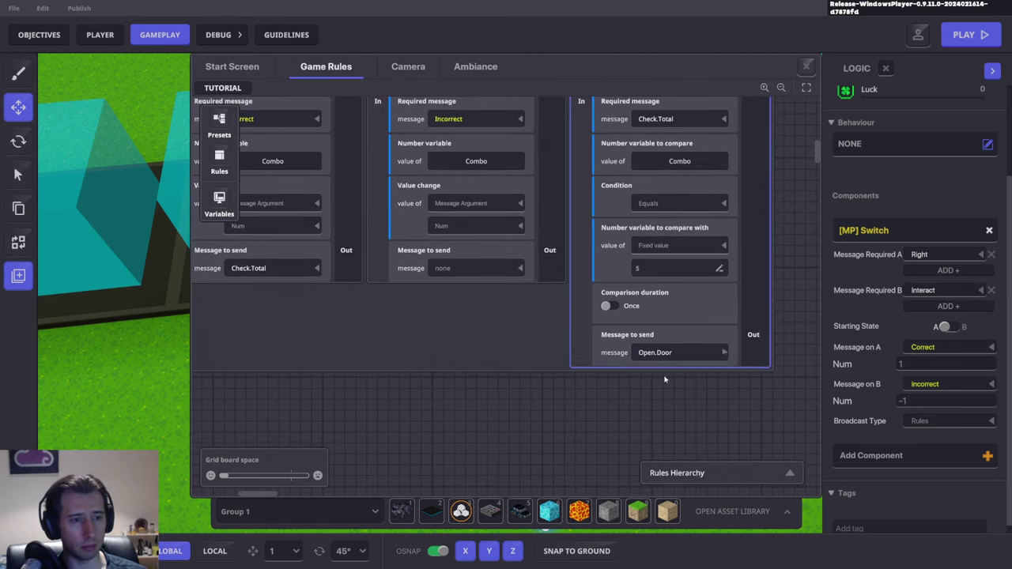
pyautogui.click(807, 67)
# Find the basic Wooden Door prop in the asset library and place it on the grass behind the row of tiles.
pyautogui.scroll(-5, 637, 221)
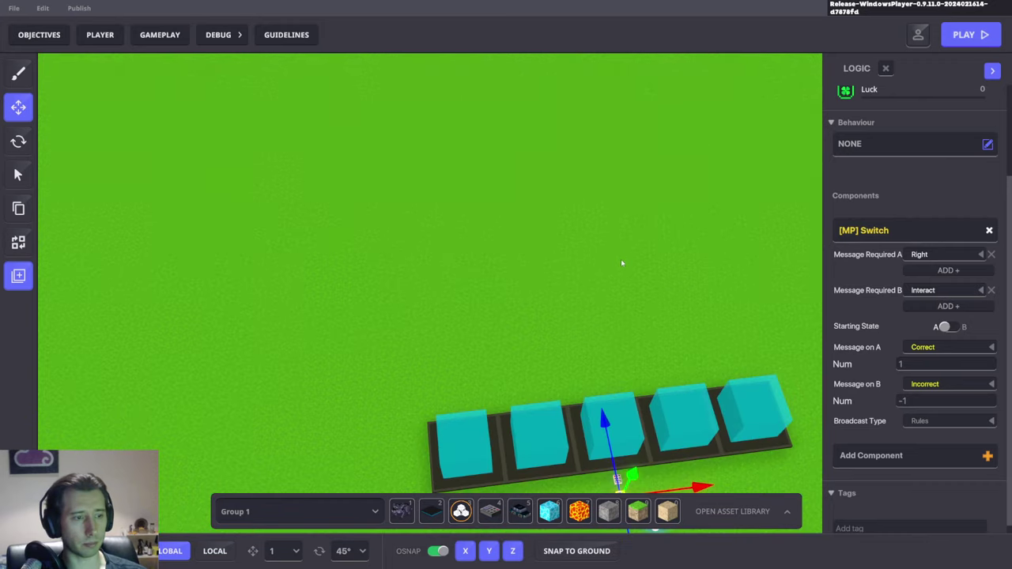
pyautogui.press('Tab')
pyautogui.click(164, 275)
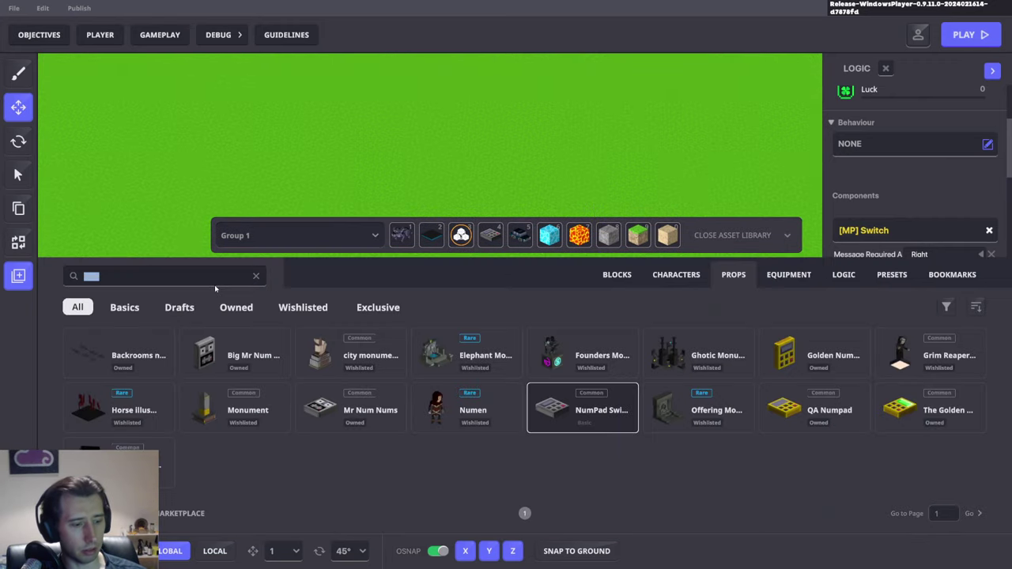
pyautogui.write('doo')
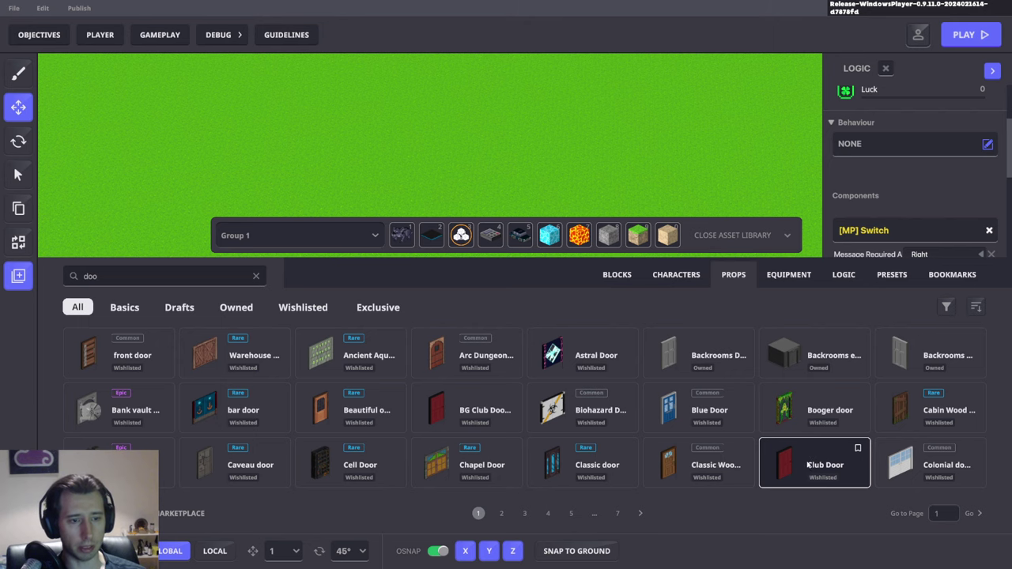
pyautogui.click(124, 306)
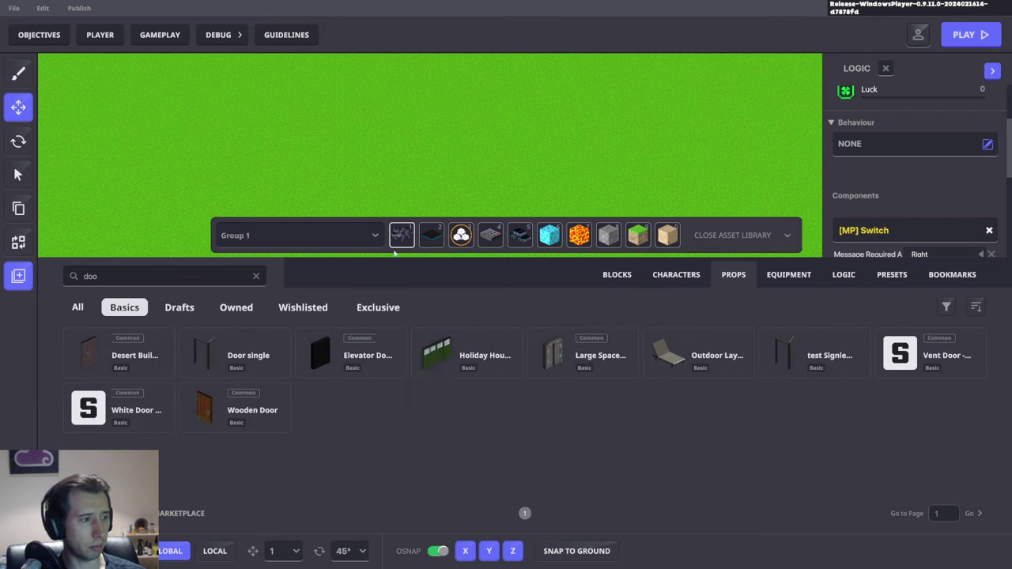
pyautogui.click(256, 418)
pyautogui.press('d')
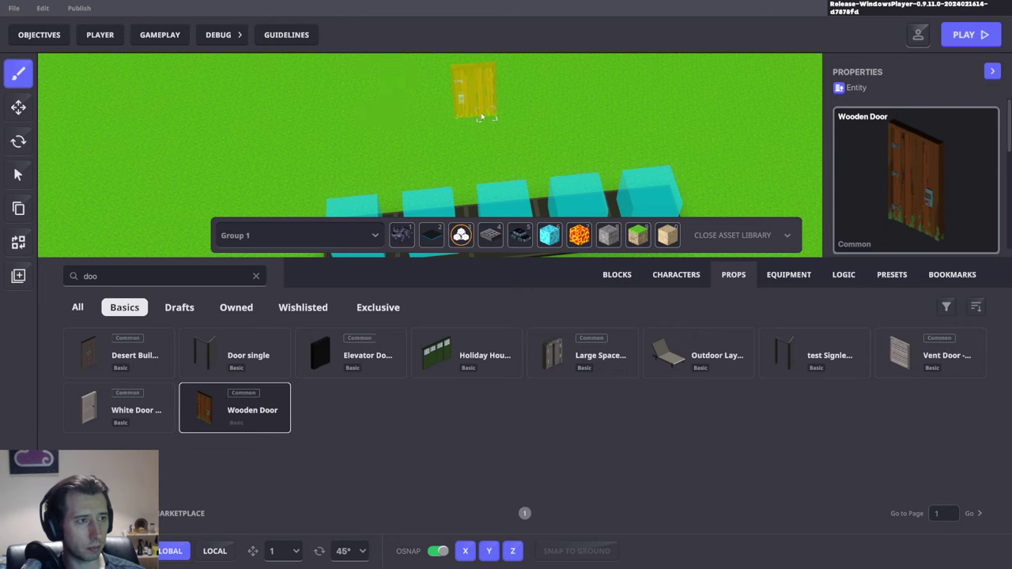
pyautogui.click(482, 117)
# Replace the wooden door's Button behaviour with the Door behaviour.
pyautogui.click(18, 108)
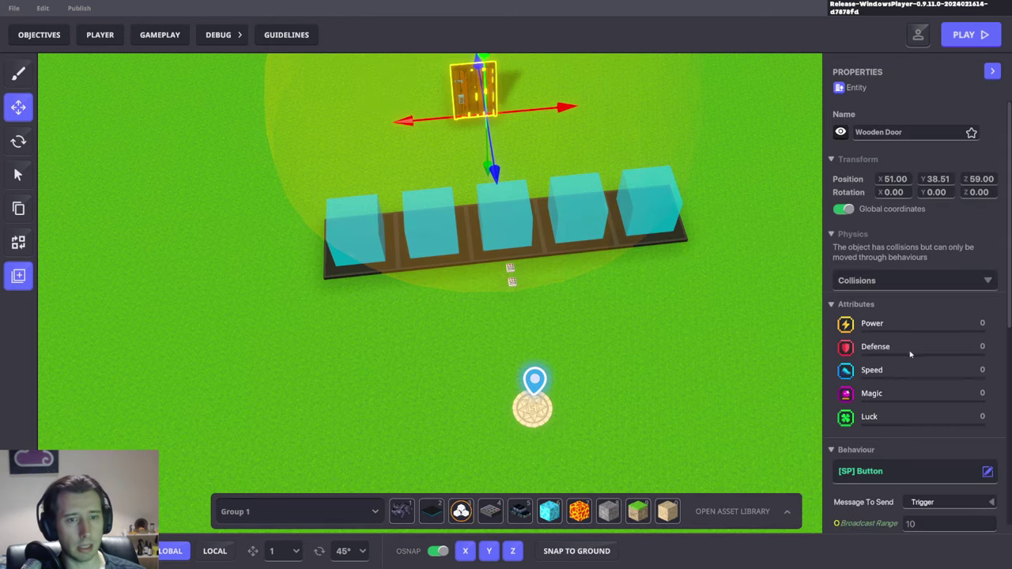
pyautogui.click(866, 471)
pyautogui.click(373, 256)
pyautogui.scroll(-3, 881, 296)
pyautogui.click(884, 339)
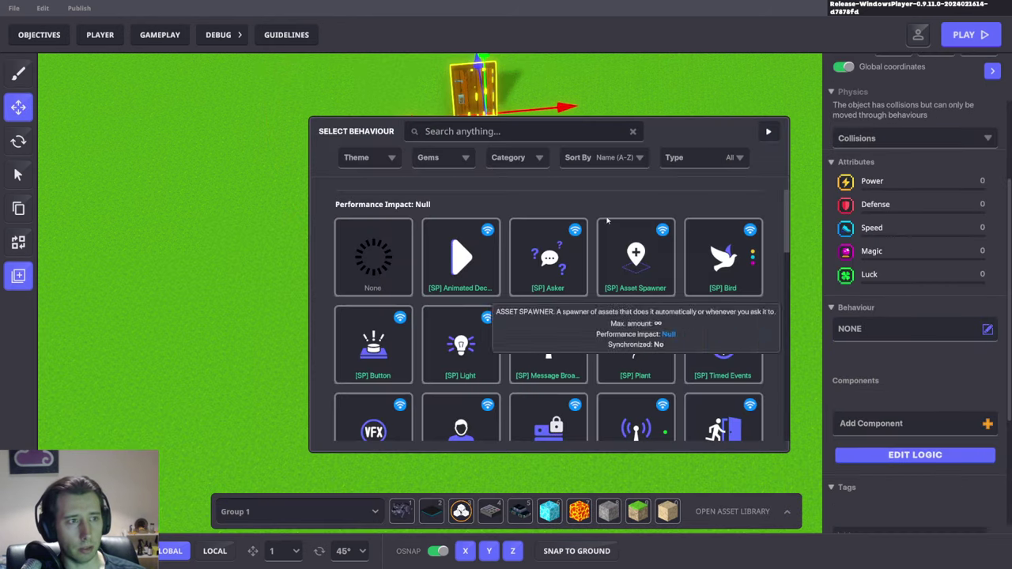
pyautogui.click(489, 133)
pyautogui.click(490, 131)
pyautogui.write('door')
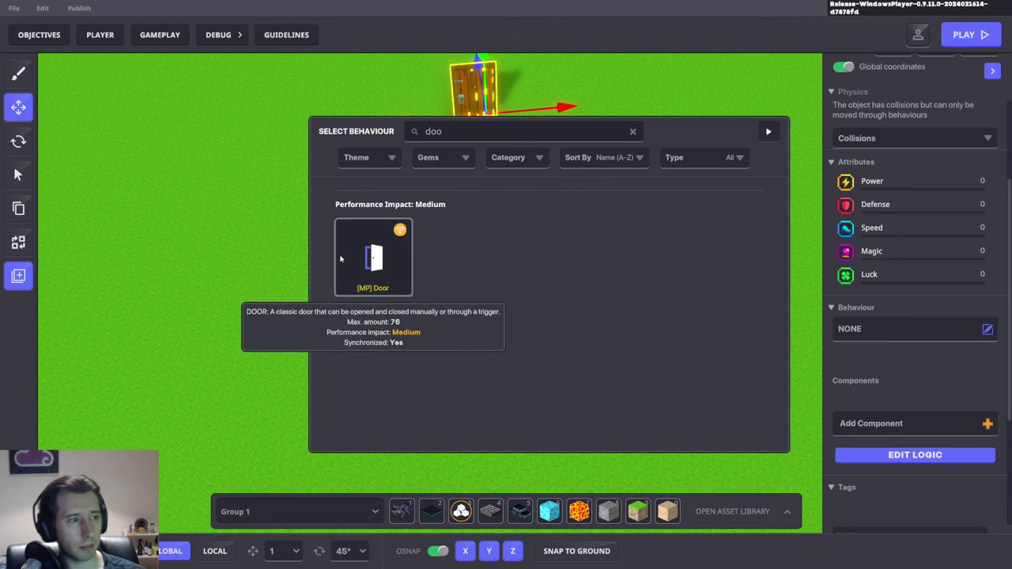
pyautogui.click(373, 255)
# Remove the door's closing messages and make Open.Door its only required opening message.
pyautogui.scroll(-3, 964, 338)
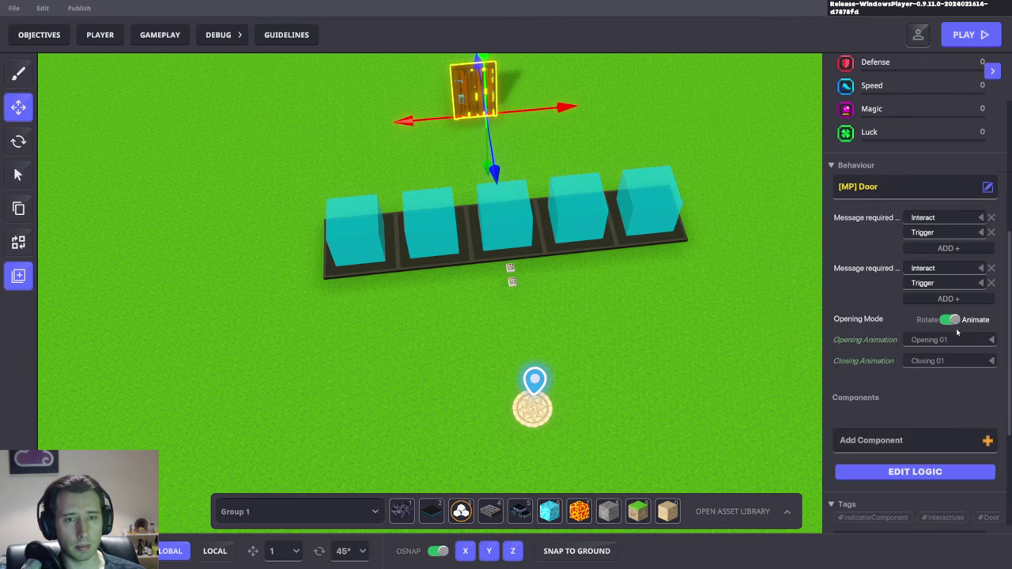
pyautogui.click(991, 269)
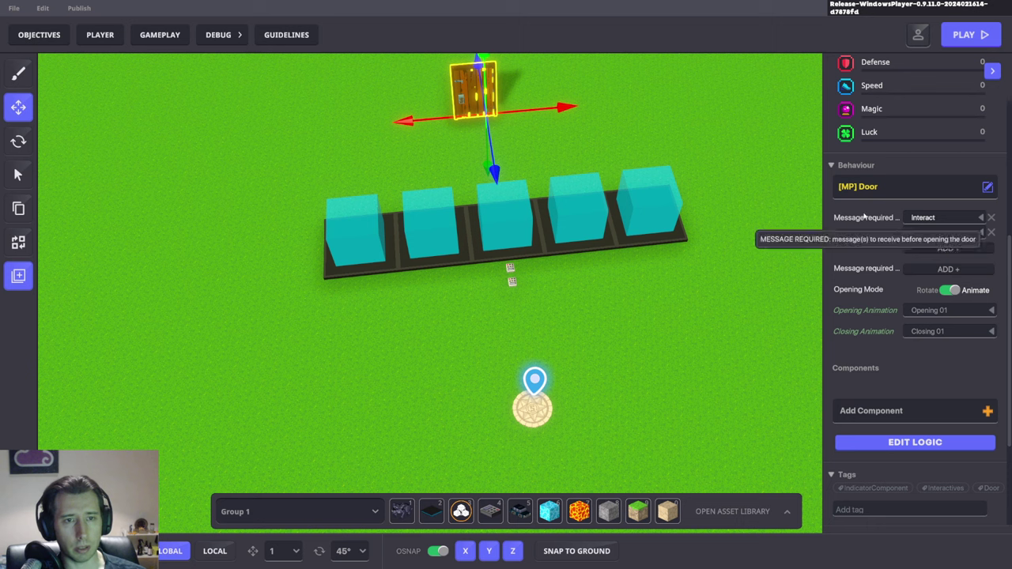
pyautogui.click(991, 231)
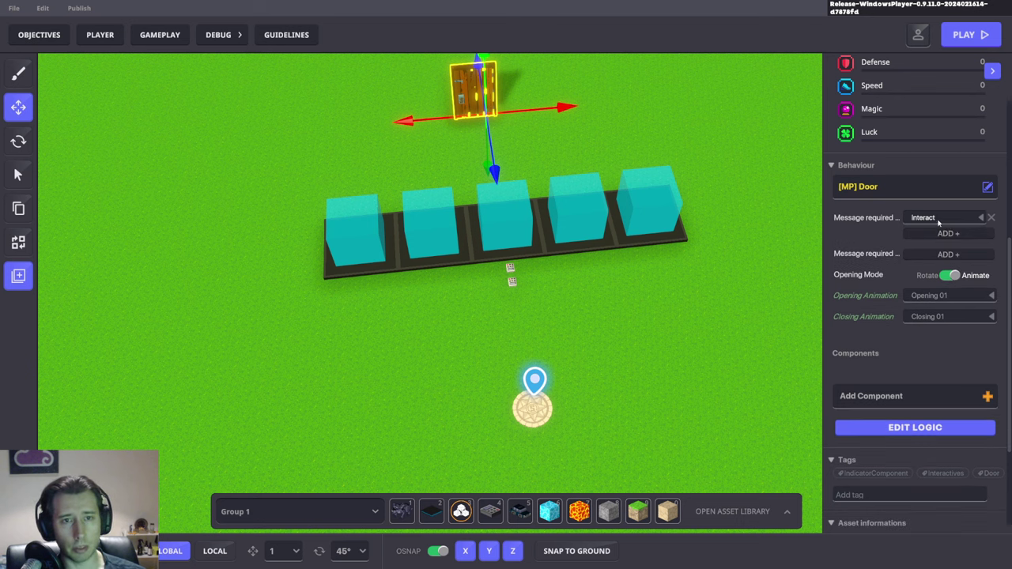
pyautogui.click(940, 220)
pyautogui.write('Open')
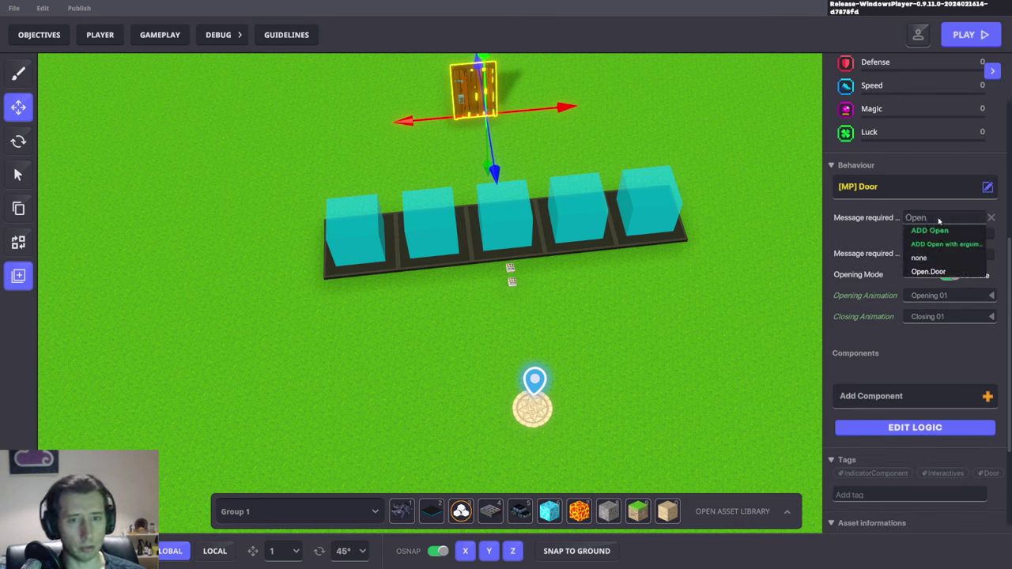
pyautogui.click(929, 271)
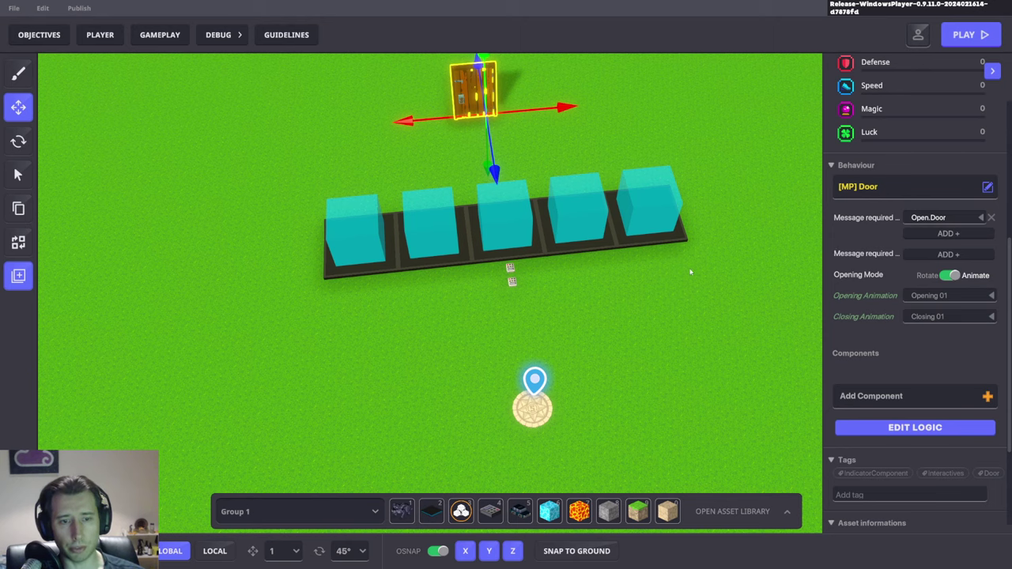
# Deselect the wooden door and save the game.
pyautogui.moveTo(690, 272); pyautogui.dragTo(644, 278, button='middle')
pyautogui.click(583, 343)
pyautogui.scroll(-2, 600, 341)
pyautogui.hotkey('ctrl', 's')
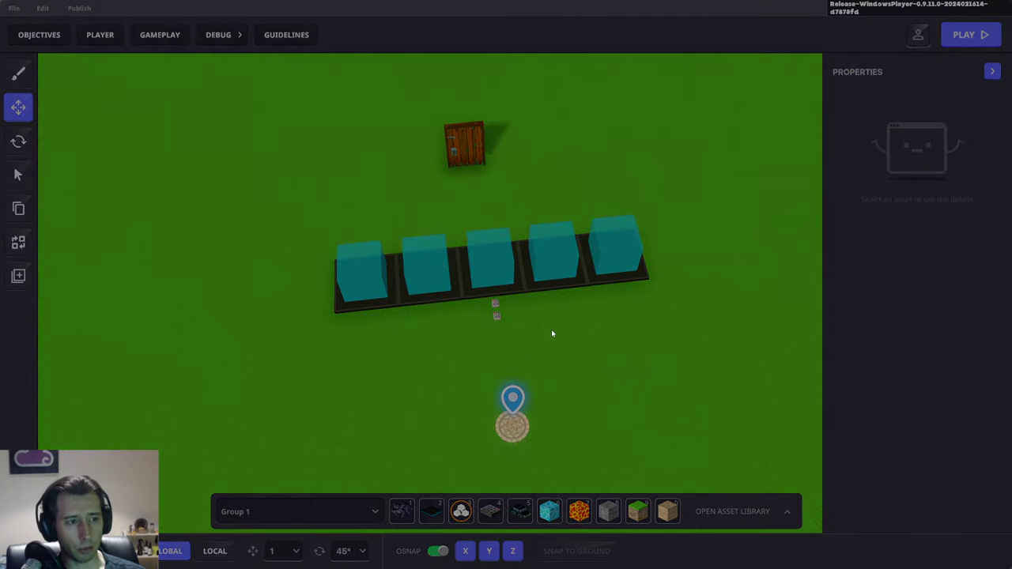
pyautogui.click(558, 310)
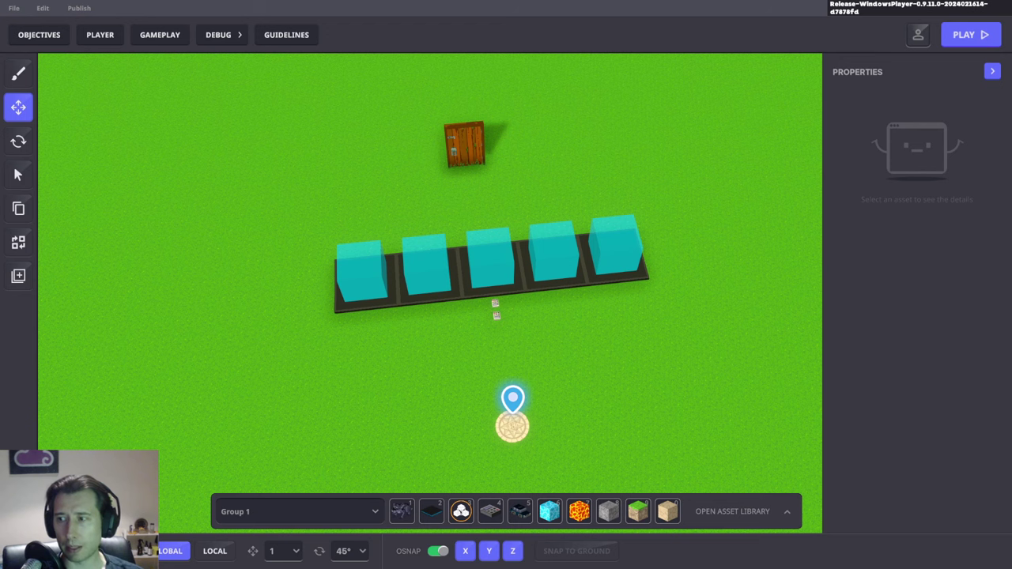
# Move the wooden door along the X axis to about 51.47, roughly in line with the middle tile.
pyautogui.moveTo(506, 348); pyautogui.dragTo(543, 350, button='middle')
pyautogui.scroll(3, 543, 350)
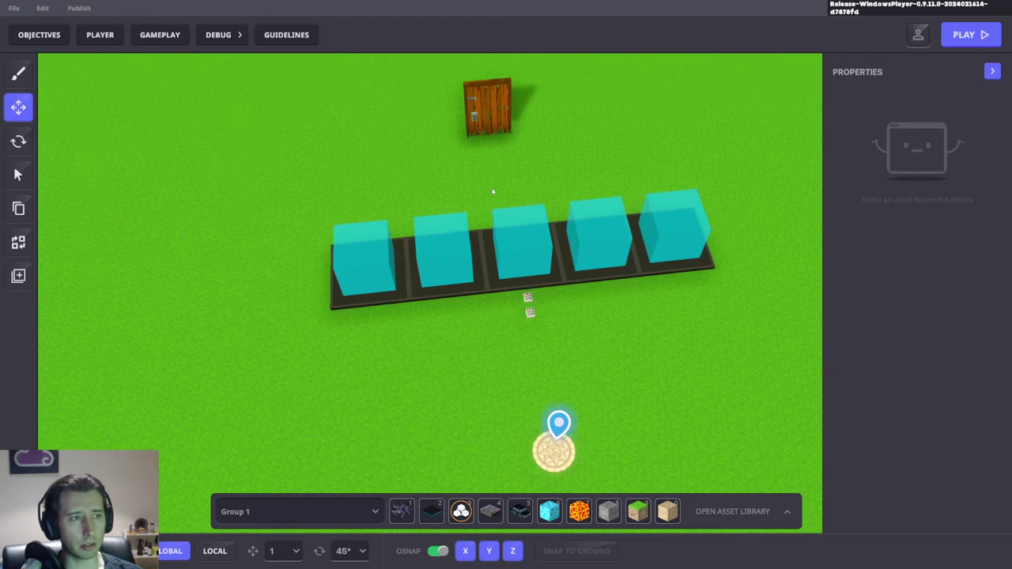
pyautogui.click(481, 131)
pyautogui.moveTo(547, 128); pyautogui.dragTo(552, 128)
pyautogui.moveTo(553, 129)
pyautogui.mouseDown(button='right')
pyautogui.moveTo(544, 145)
pyautogui.moveTo(549, 135)
pyautogui.mouseUp(button='right')
pyautogui.moveTo(550, 136); pyautogui.dragTo(555, 135)
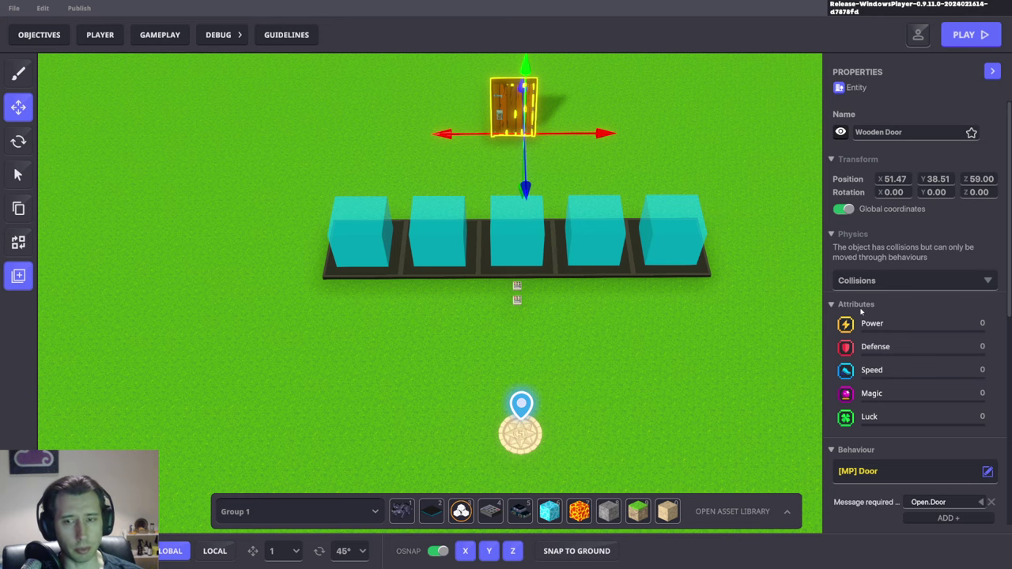
# Examine the logic settings of the two numpads and the middle tile in front of the door.
pyautogui.scroll(5, 508, 333)
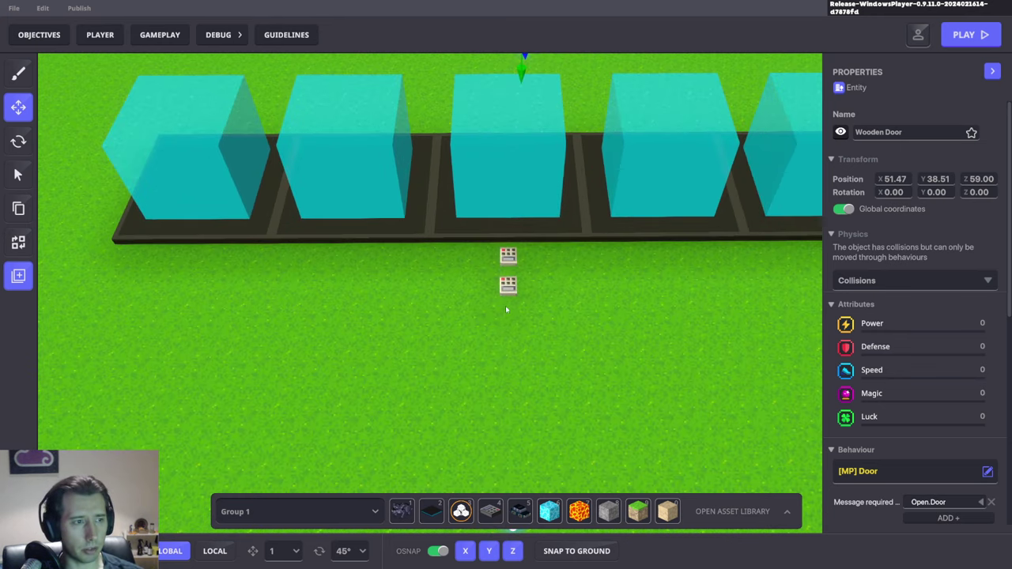
pyautogui.click(508, 286)
pyautogui.scroll(-4, 890, 404)
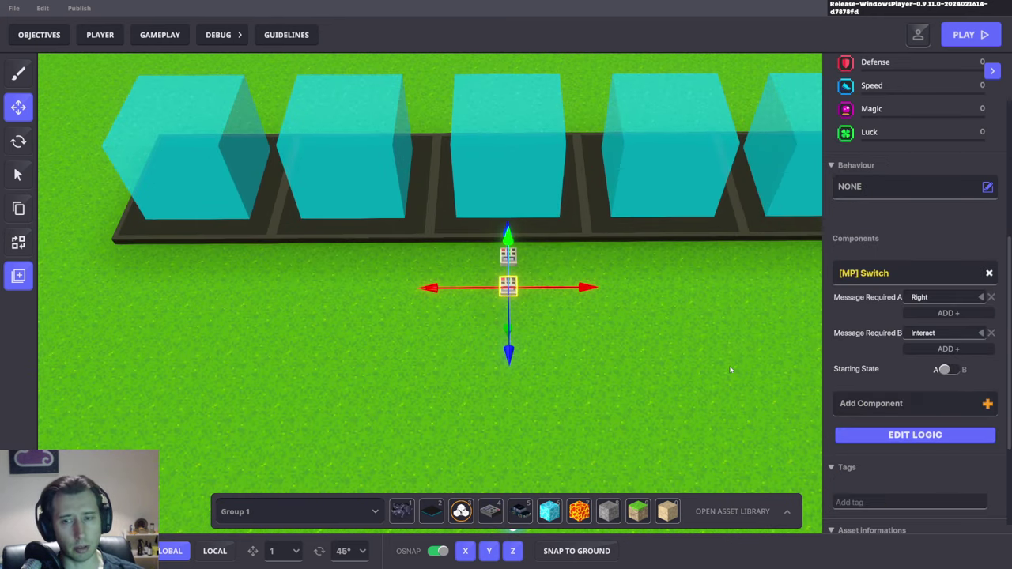
pyautogui.scroll(6, 711, 388)
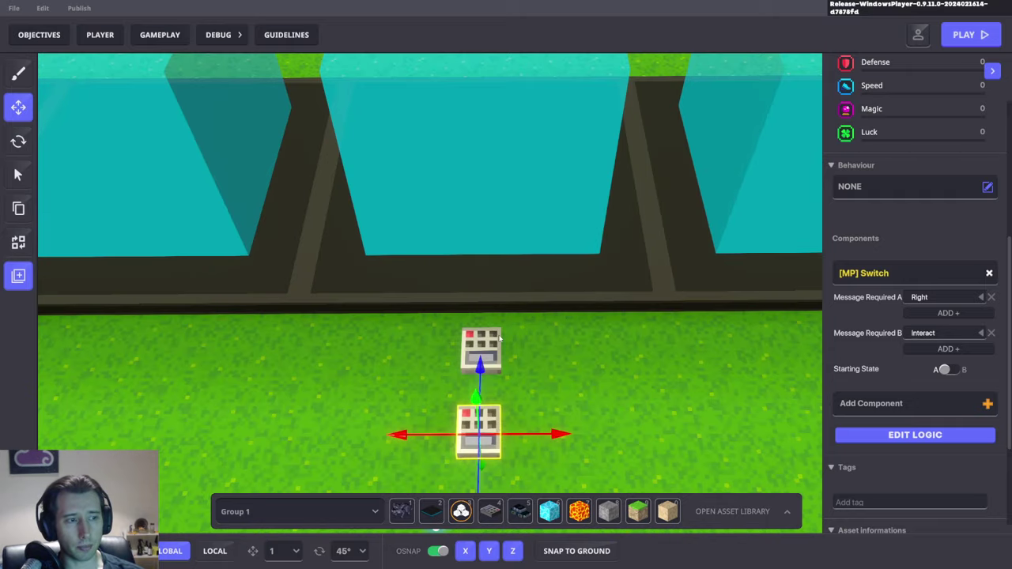
pyautogui.click(499, 338)
pyautogui.scroll(-3, 640, 395)
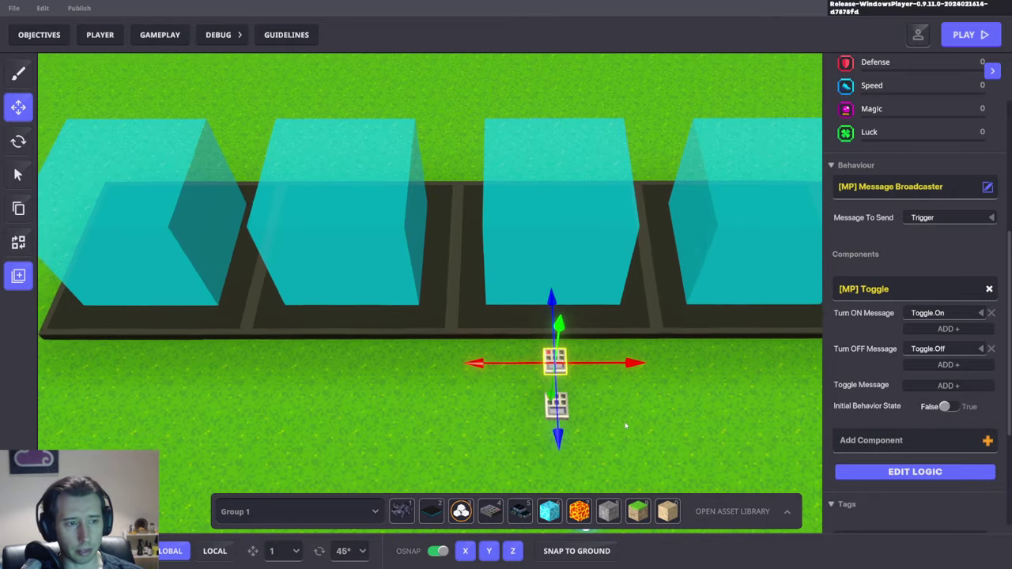
pyautogui.scroll(3, 609, 300)
pyautogui.click(622, 274)
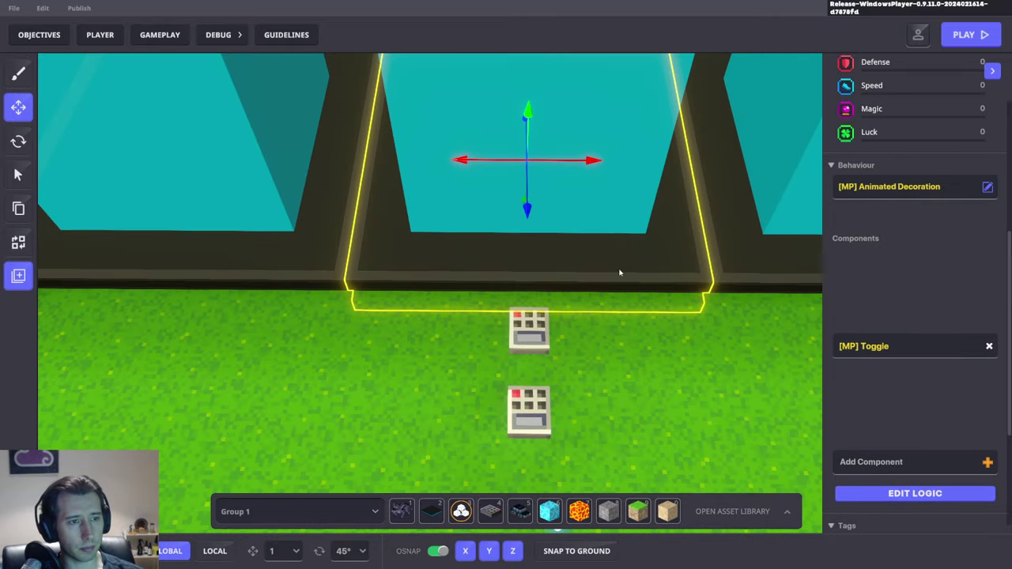
# Examine the middle tile's animation elements and the start message assigned to each color.
pyautogui.scroll(-5, 909, 362)
pyautogui.scroll(5, 908, 357)
pyautogui.scroll(-3, 907, 354)
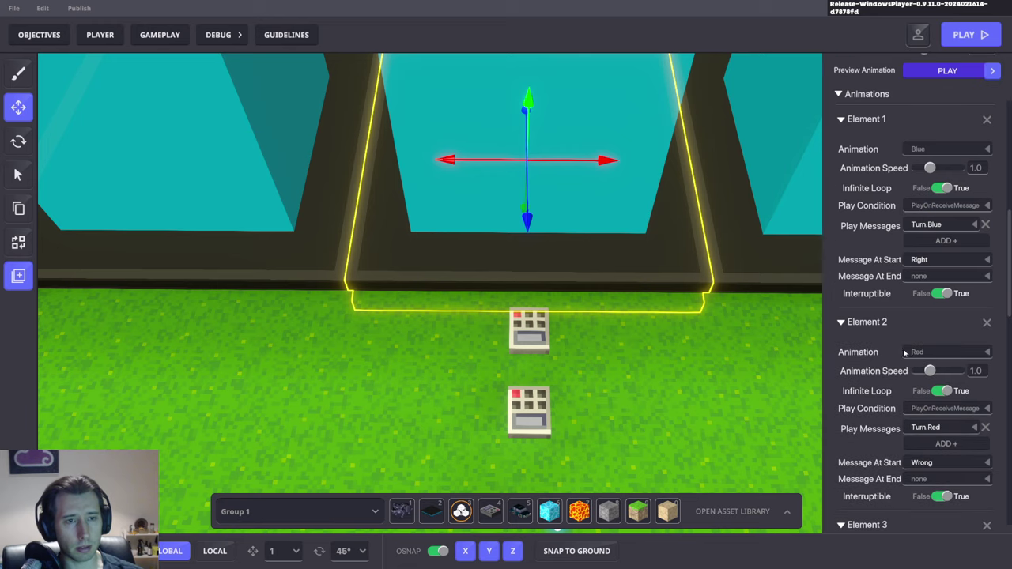
pyautogui.scroll(-3, 680, 340)
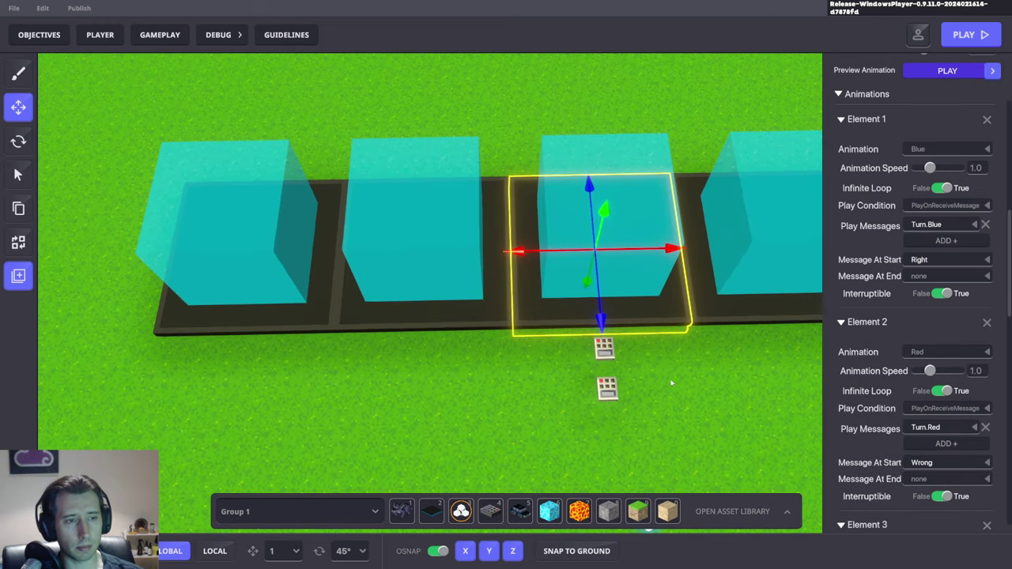
pyautogui.press('d')
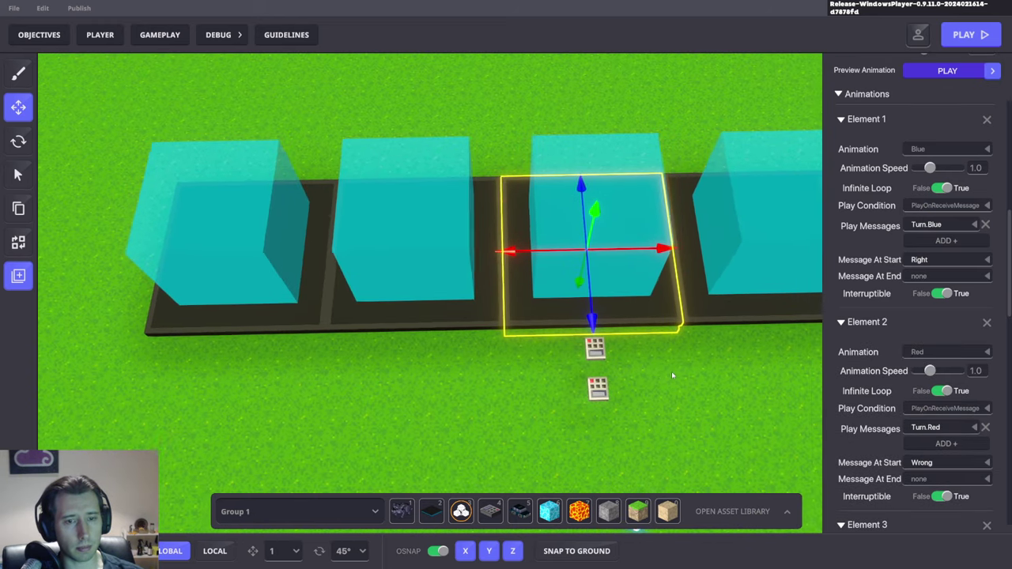
pyautogui.press('s')
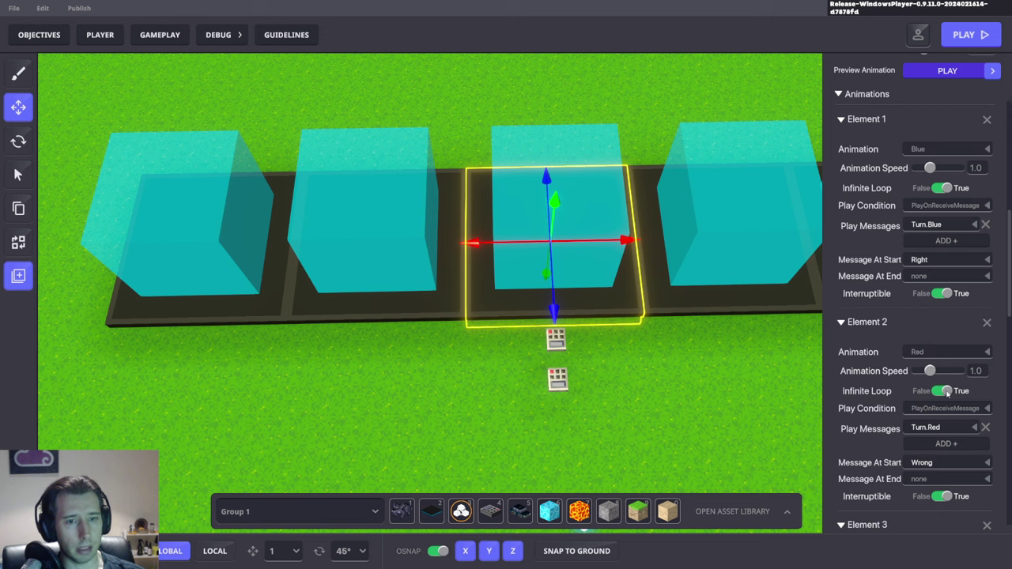
pyautogui.scroll(-3, 937, 398)
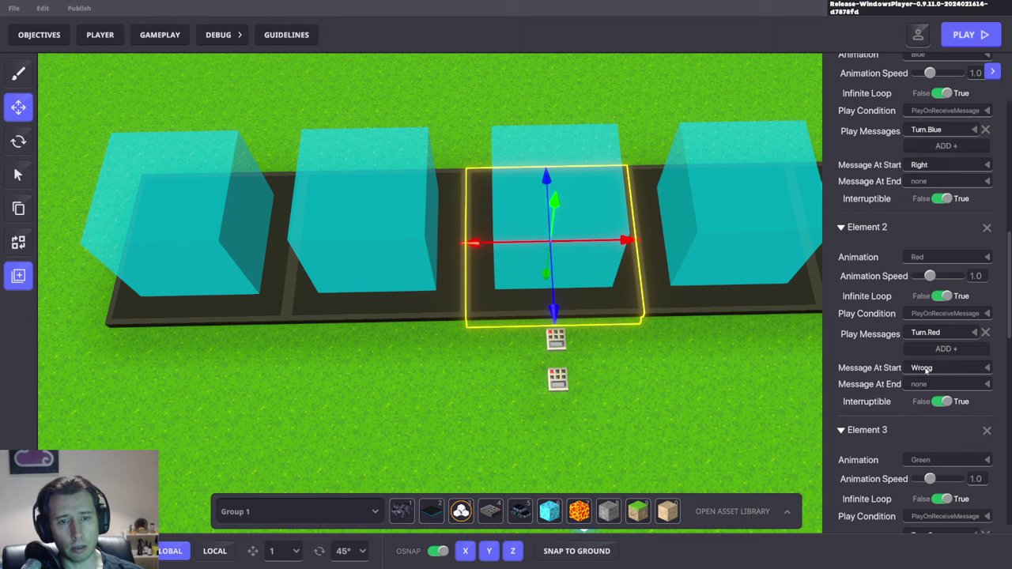
pyautogui.scroll(-4, 936, 370)
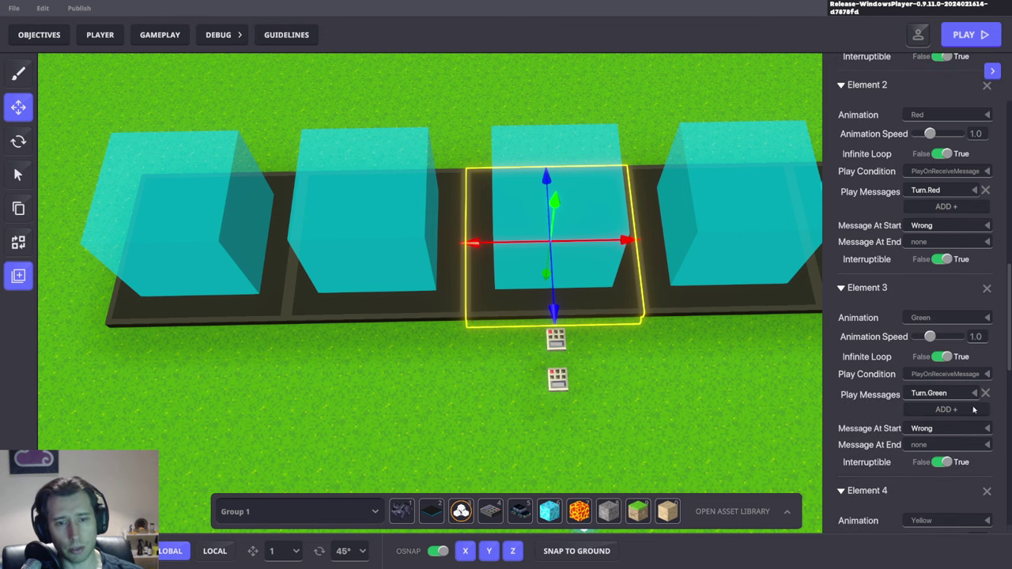
# Make the numpad nearest the middle tile broadcast Correct to EveryoneInRange with a broadcast range of 1.
pyautogui.click(556, 339)
pyautogui.scroll(-8, 929, 392)
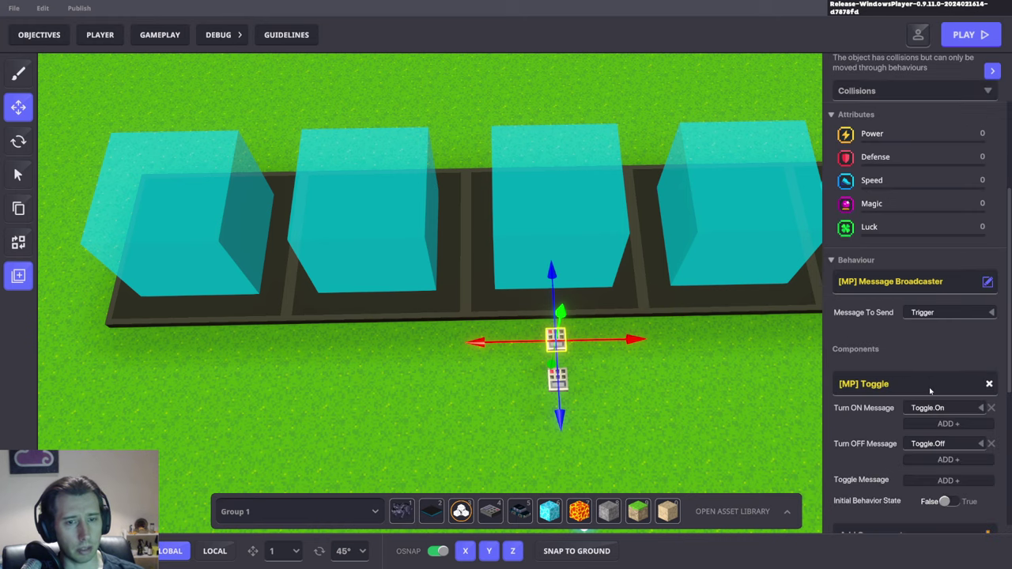
pyautogui.click(912, 473)
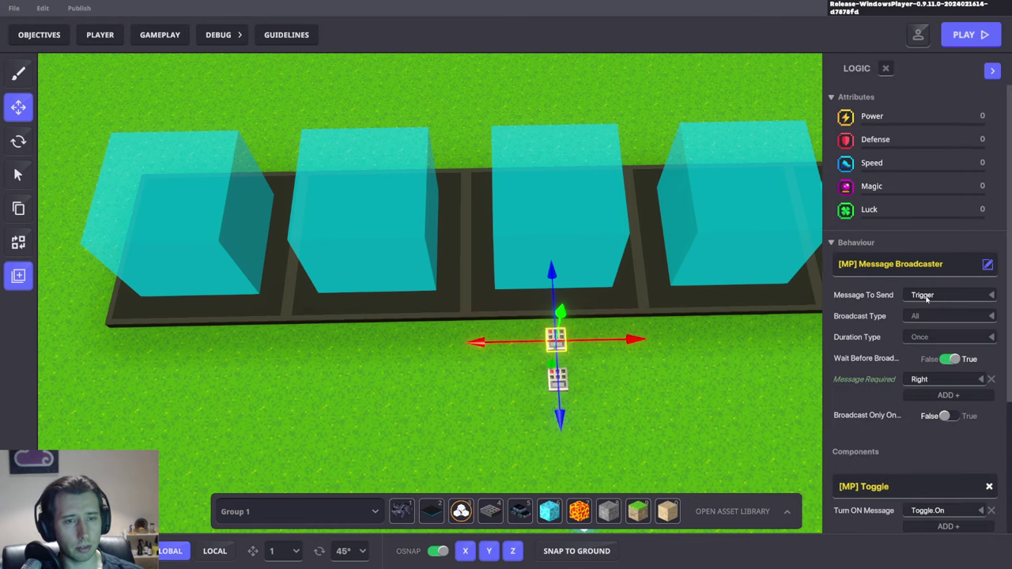
pyautogui.scroll(3, 611, 387)
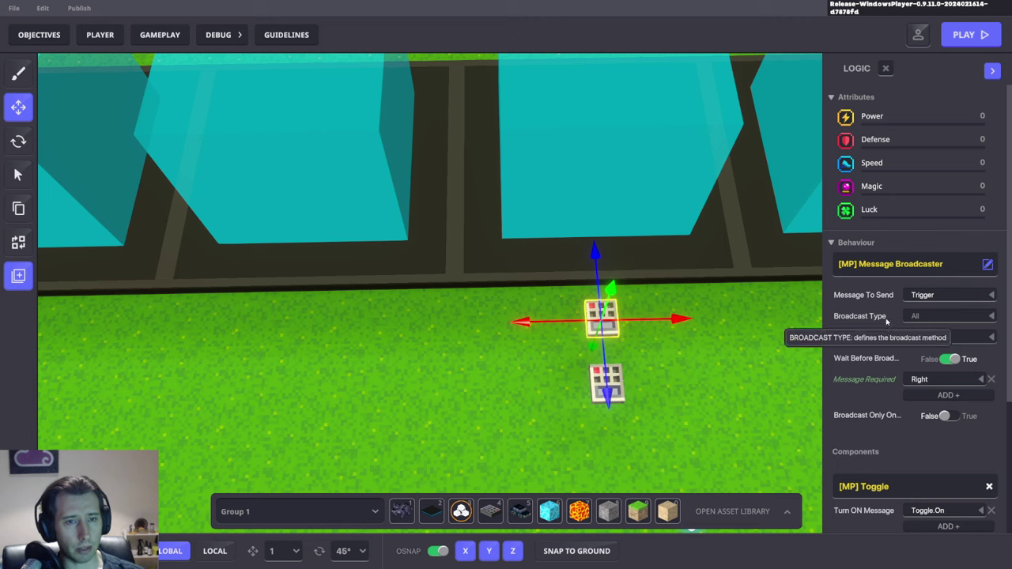
pyautogui.click(930, 299)
pyautogui.write('Correc')
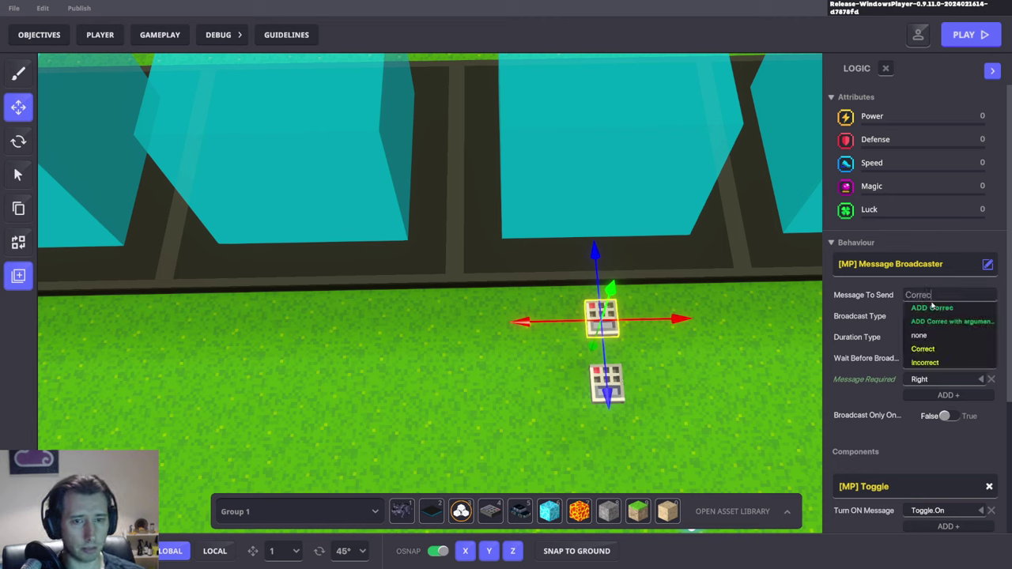
pyautogui.click(922, 349)
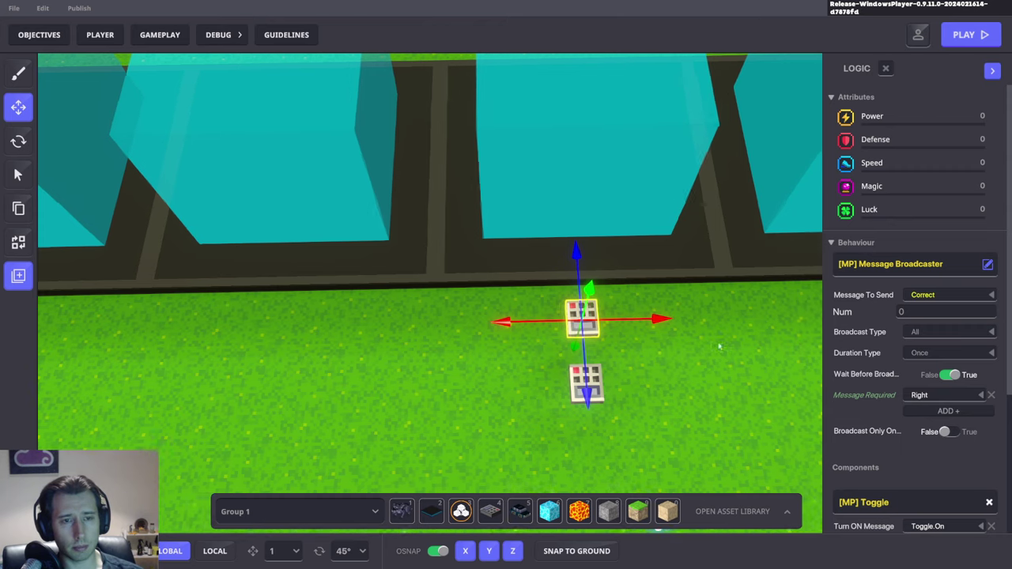
pyautogui.click(933, 332)
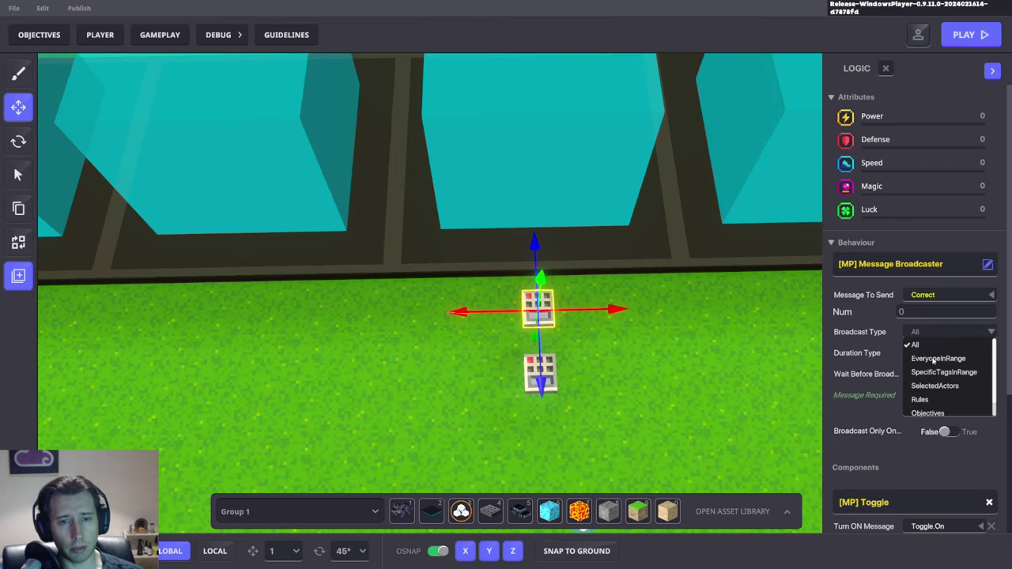
pyautogui.click(937, 359)
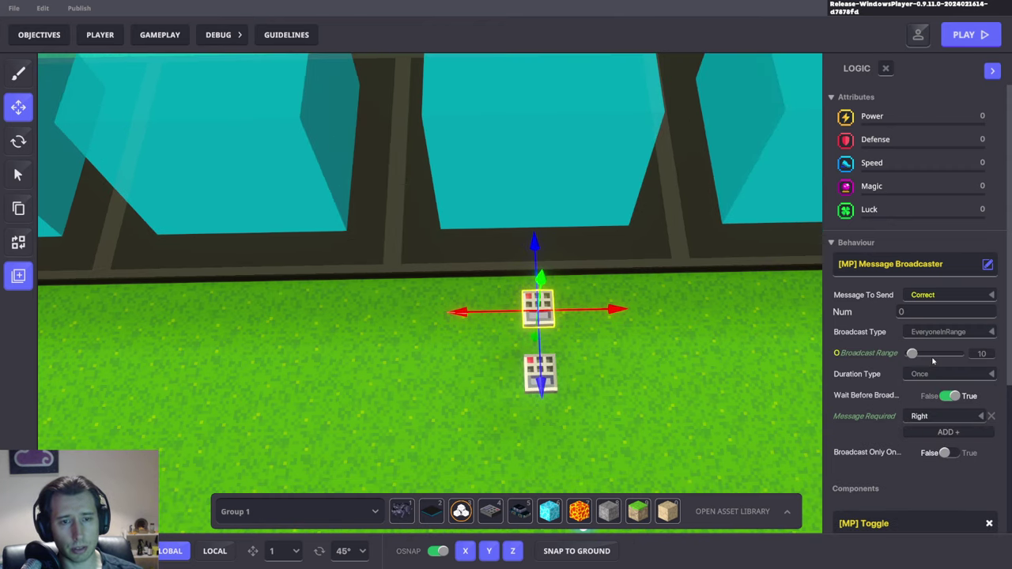
pyautogui.click(709, 346)
# Duplicate the Correct numpad in place and raise the copy above the original to Y 38.69.
pyautogui.click(546, 309)
pyautogui.hotkey('ctrl', 'c')
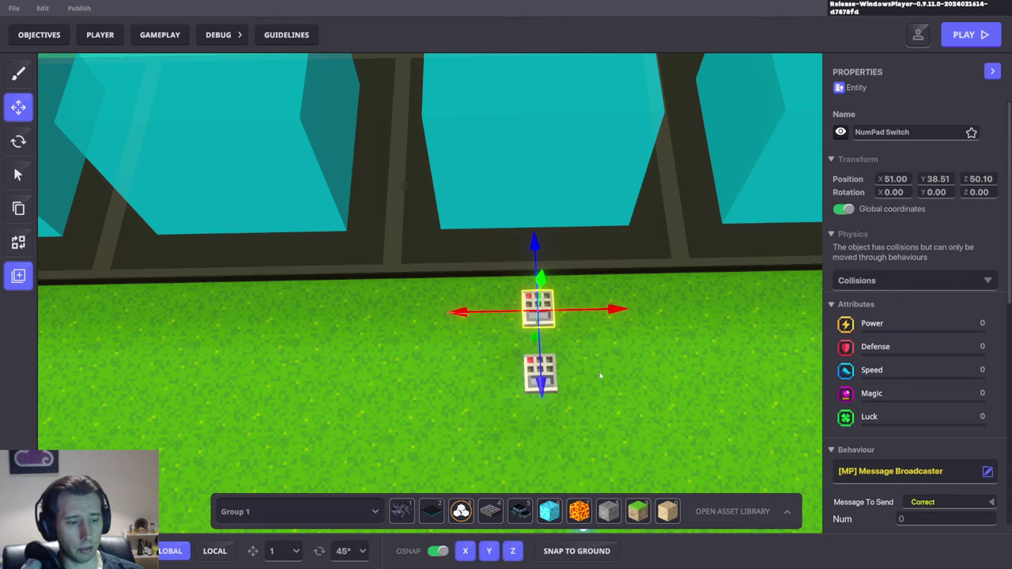
pyautogui.hotkey('ctrl', 'v')
pyautogui.click(541, 408)
pyautogui.moveTo(541, 449); pyautogui.dragTo(538, 354)
pyautogui.moveTo(575, 309); pyautogui.dragTo(583, 309)
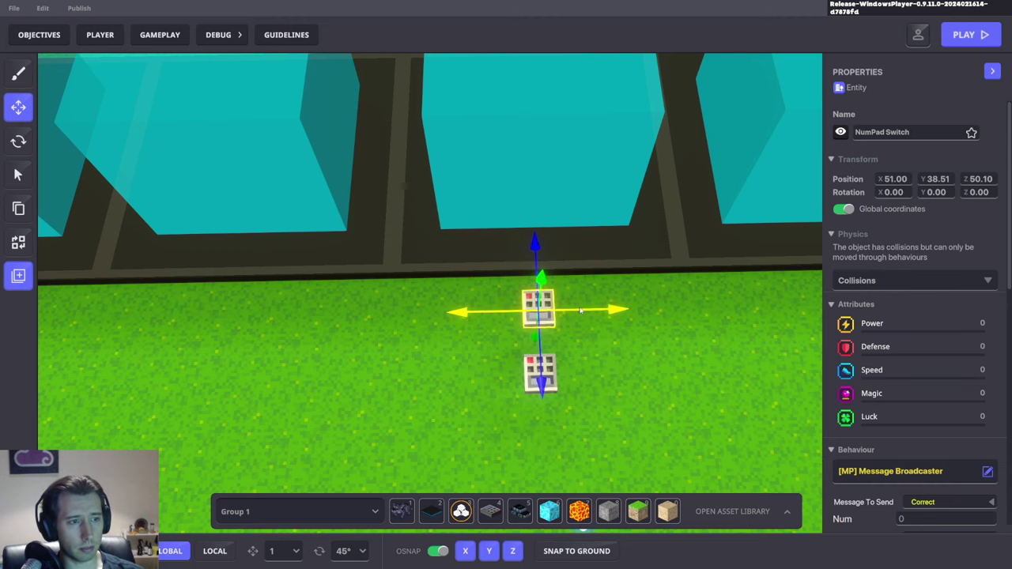
pyautogui.moveTo(625, 337); pyautogui.dragTo(565, 229, button='right')
pyautogui.moveTo(547, 219); pyautogui.dragTo(546, 200)
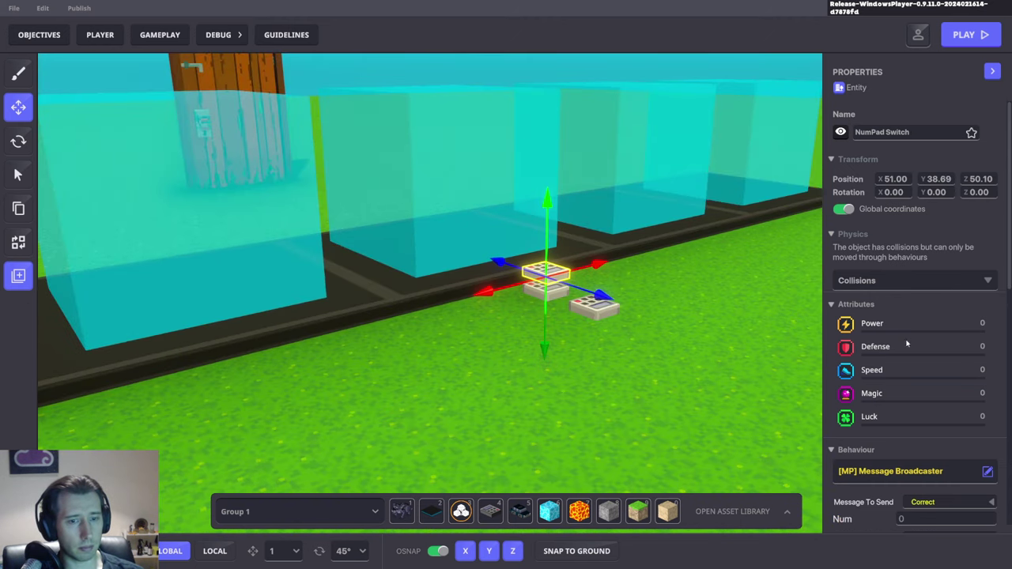
# Set the raised numpad copy's message to send to Incorrect.
pyautogui.scroll(-3, 925, 336)
pyautogui.click(693, 303)
pyautogui.click(547, 272)
pyautogui.scroll(-3, 929, 364)
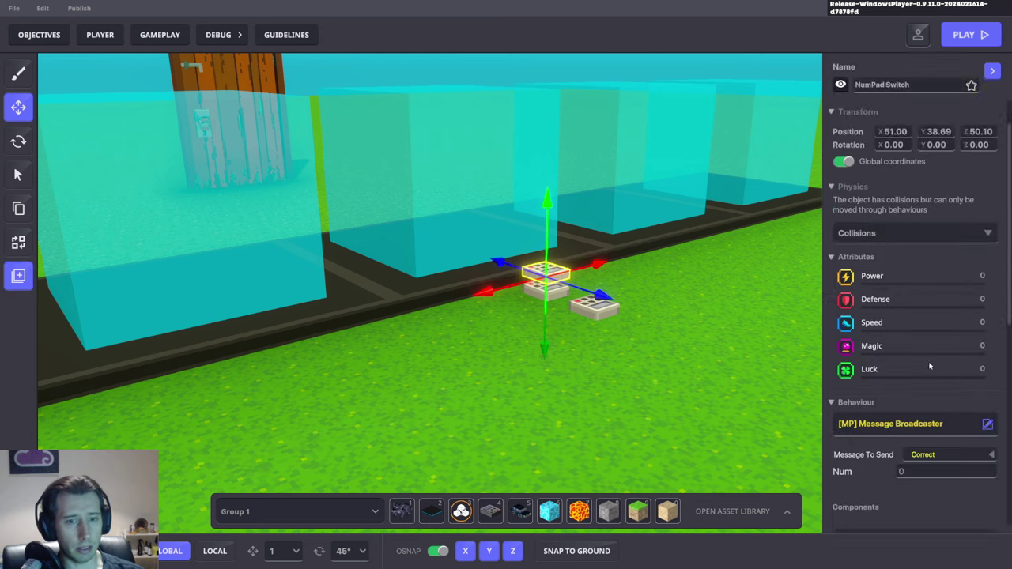
pyautogui.click(923, 316)
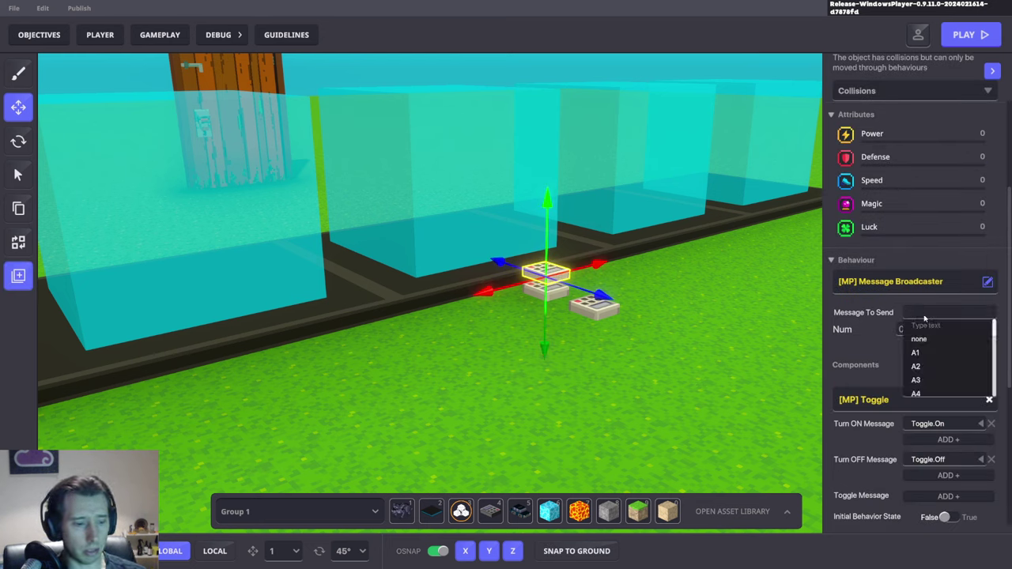
pyautogui.write('Inc')
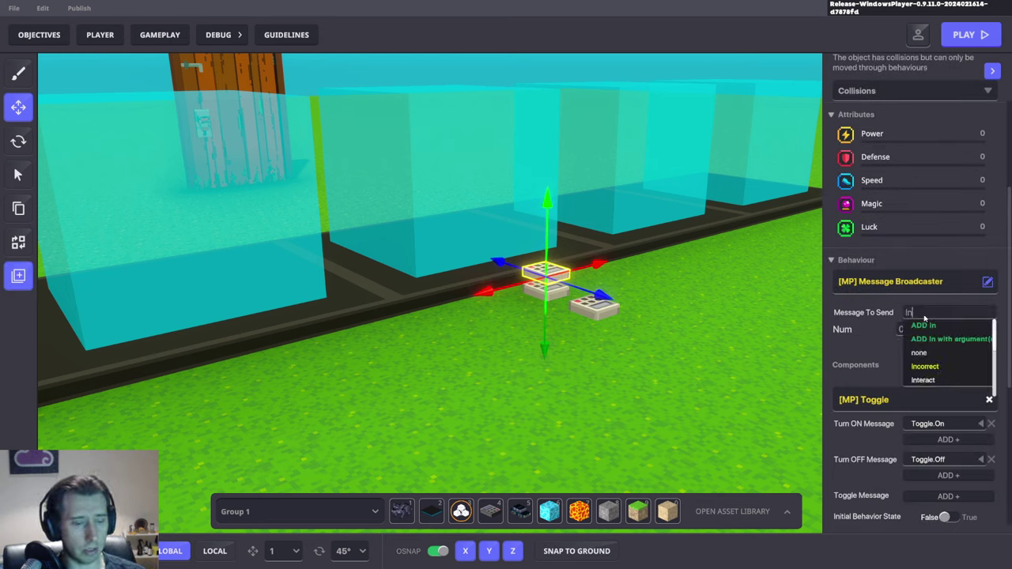
pyautogui.click(926, 366)
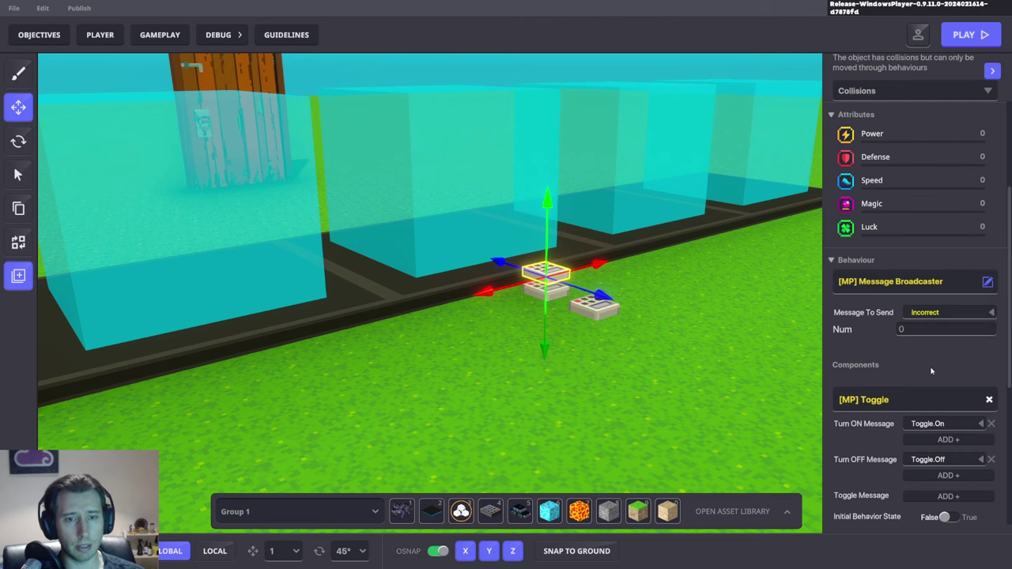
# Change the raised numpad copy's required message to Wrong.
pyautogui.scroll(-2, 928, 366)
pyautogui.click(928, 489)
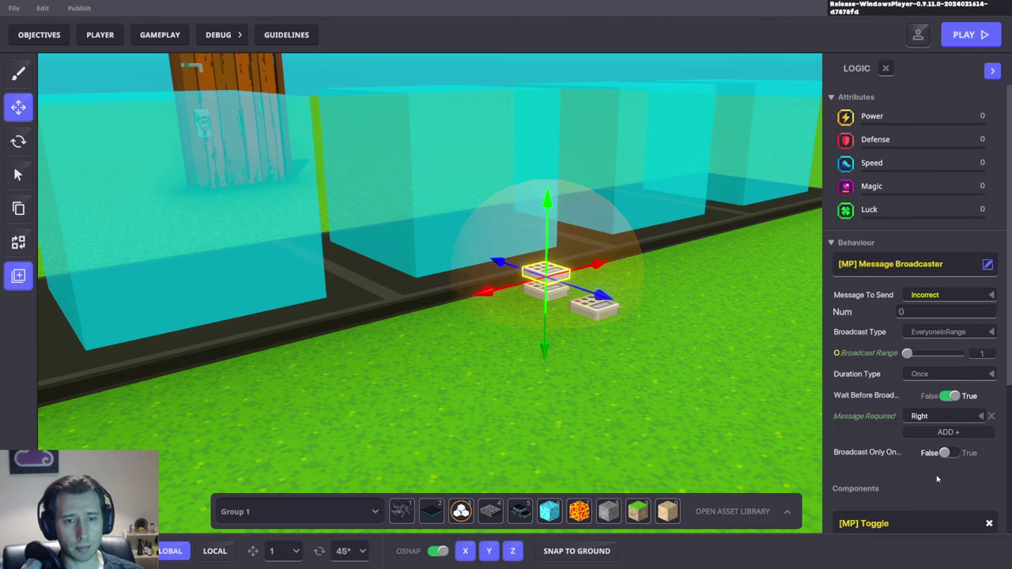
pyautogui.click(916, 416)
pyautogui.write('wr')
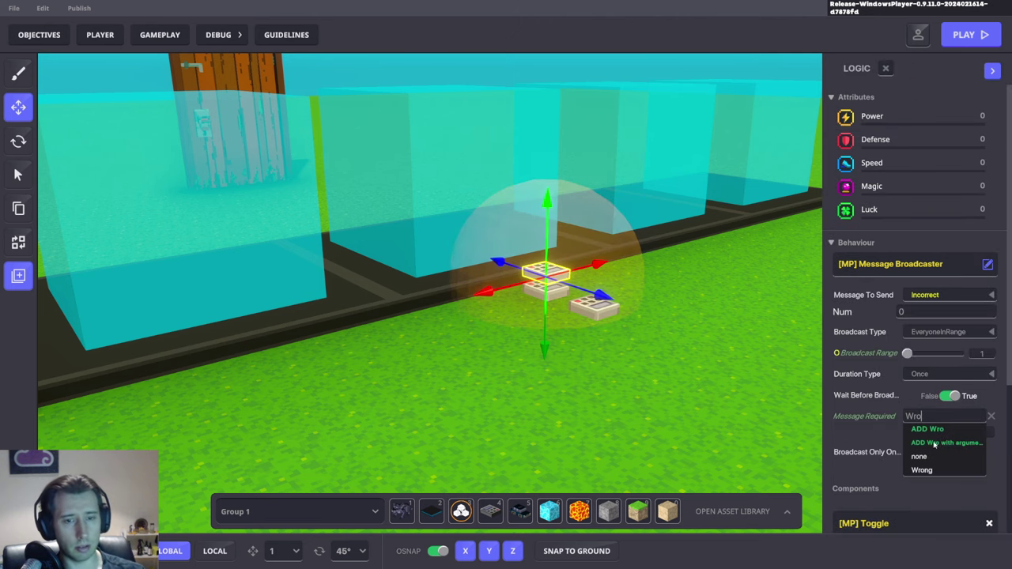
pyautogui.click(921, 470)
# Move the separate Switch numpad onto the top of the numpad stack, at about Y 38.90 and Z 50.10.
pyautogui.moveTo(704, 350); pyautogui.dragTo(708, 396, button='right')
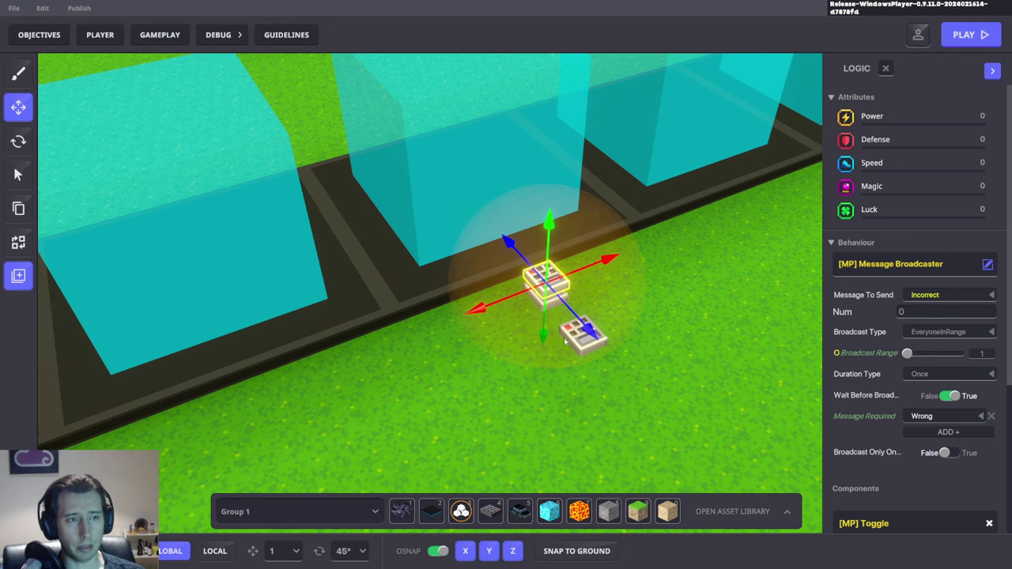
pyautogui.click(585, 336)
pyautogui.scroll(-3, 933, 400)
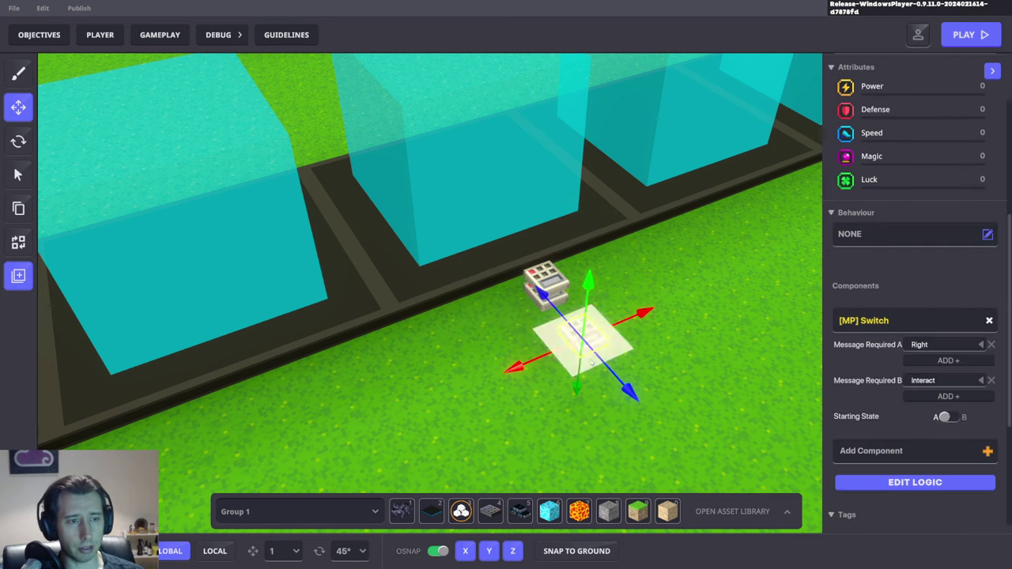
pyautogui.moveTo(613, 383); pyautogui.dragTo(573, 345)
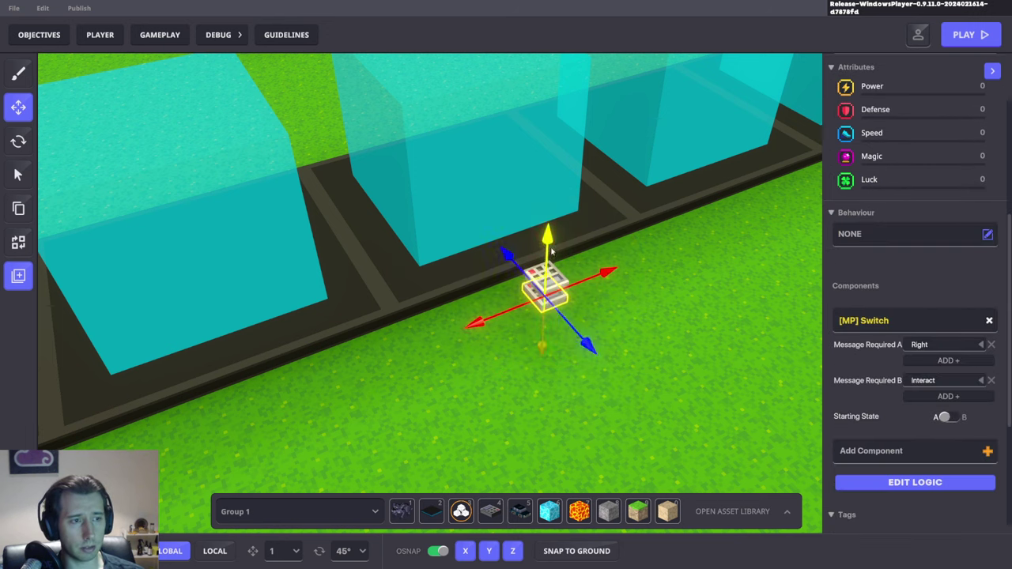
pyautogui.moveTo(548, 249); pyautogui.dragTo(548, 215)
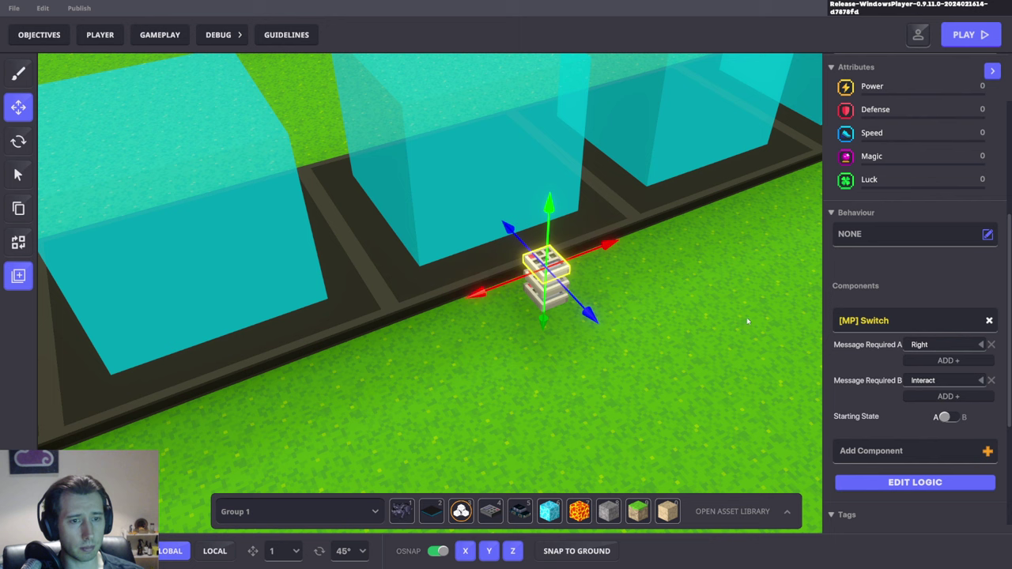
# Set Message Required B of the top numpad's Switch component to Wrong and deselect the numpad.
pyautogui.click(930, 482)
pyautogui.scroll(-2, 935, 315)
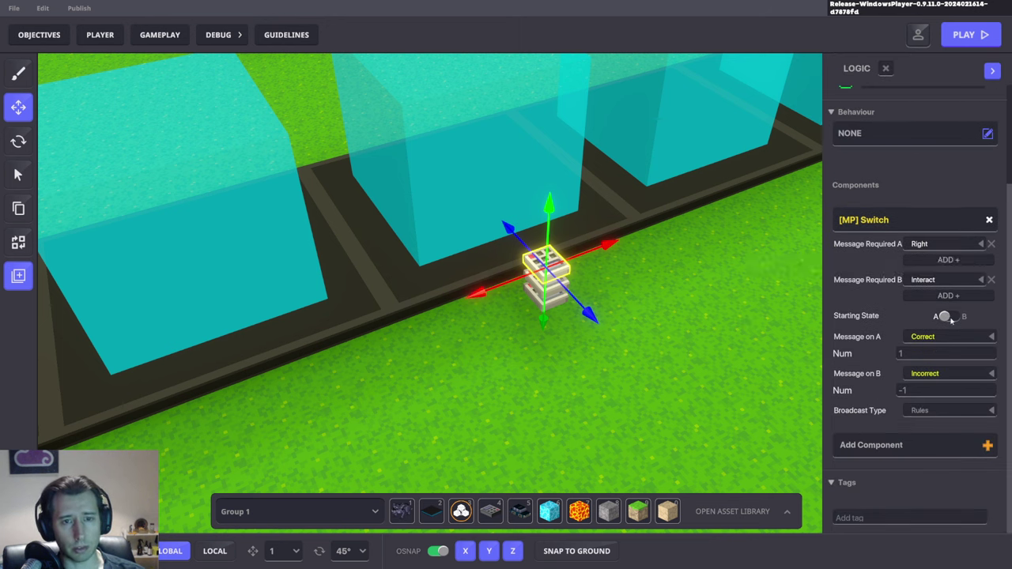
pyautogui.click(931, 282)
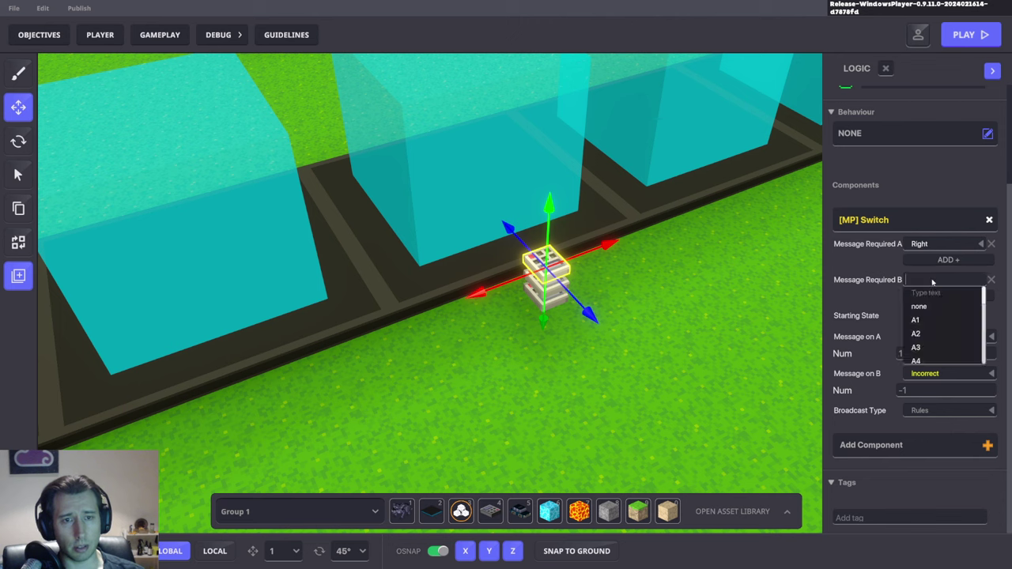
pyautogui.write('Wro')
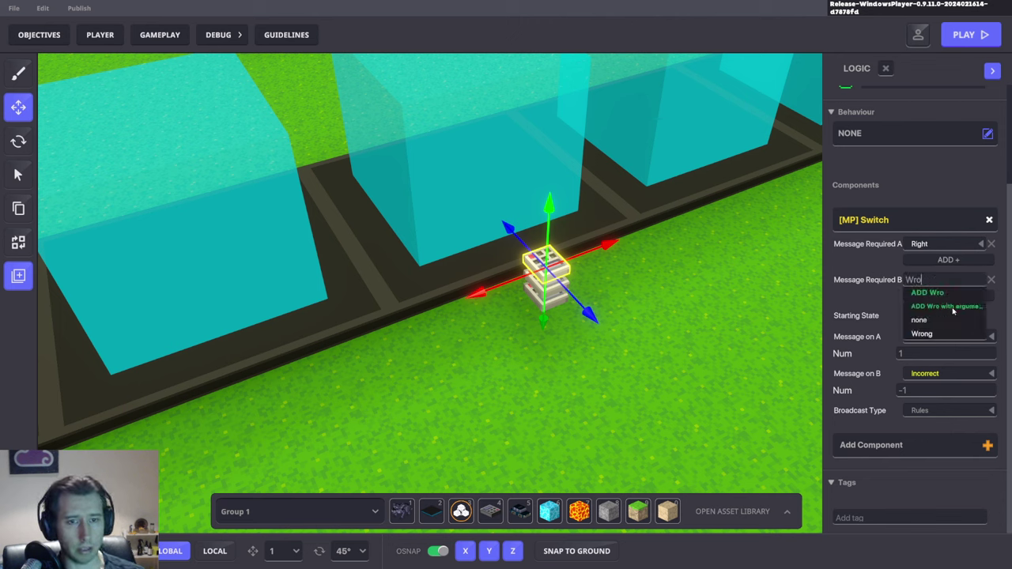
pyautogui.click(929, 335)
pyautogui.click(622, 261)
# Compare the middle tile's start messages with the messages in the top numpad's Switch component.
pyautogui.click(610, 226)
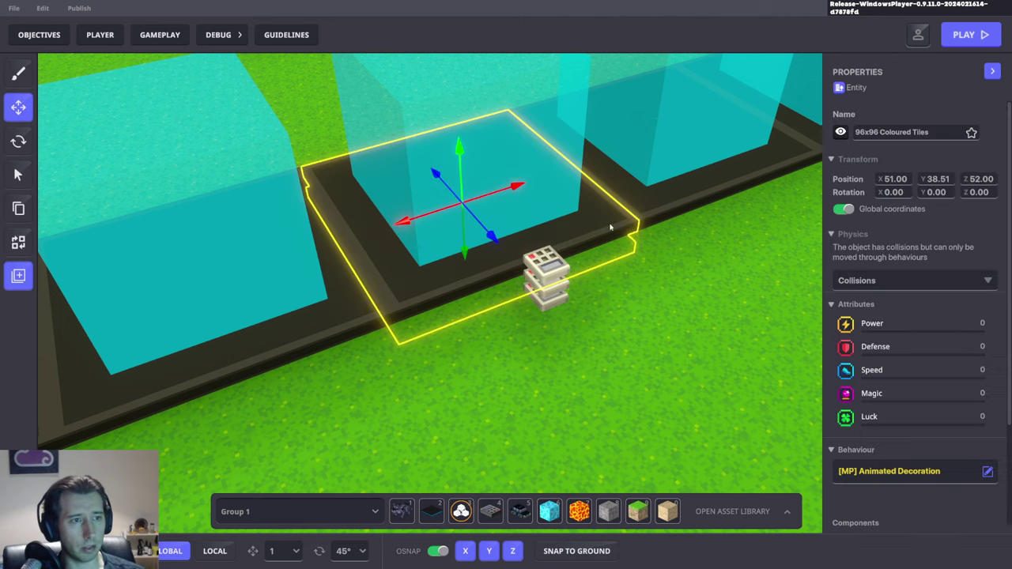
pyautogui.scroll(-6, 910, 393)
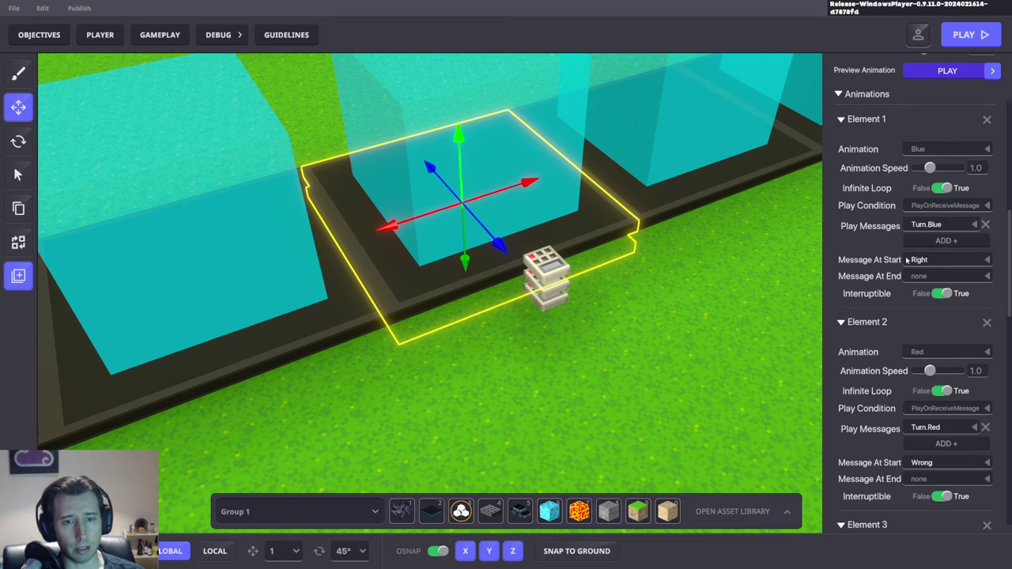
pyautogui.click(564, 267)
pyautogui.click(560, 267)
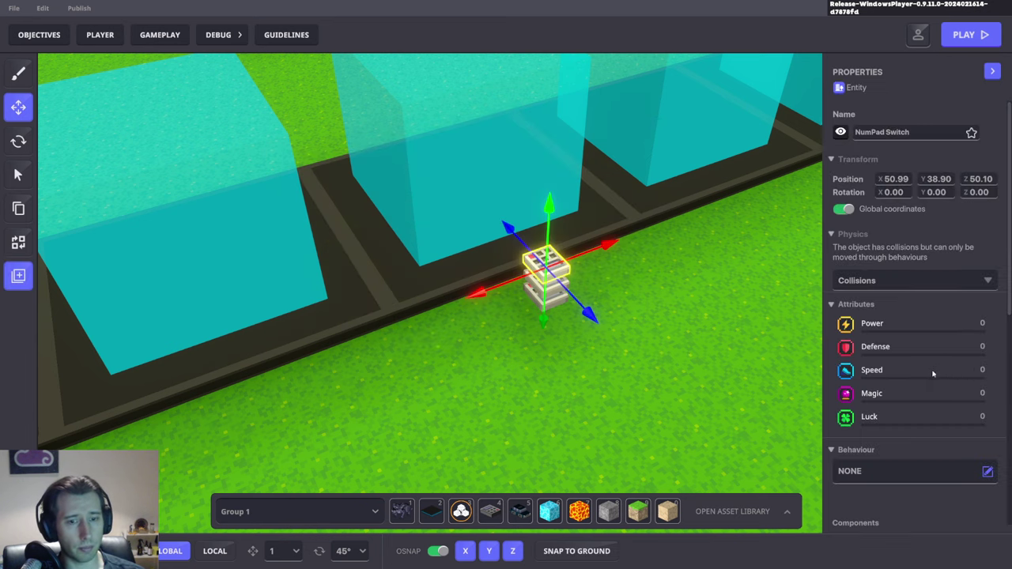
pyautogui.scroll(-4, 933, 373)
pyautogui.scroll(-1, 932, 427)
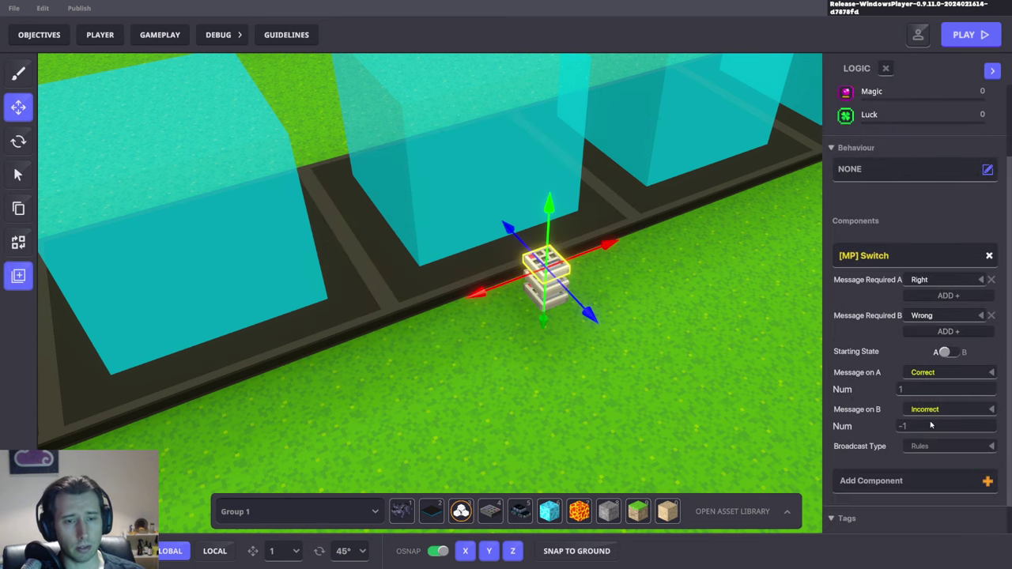
pyautogui.scroll(-1, 931, 426)
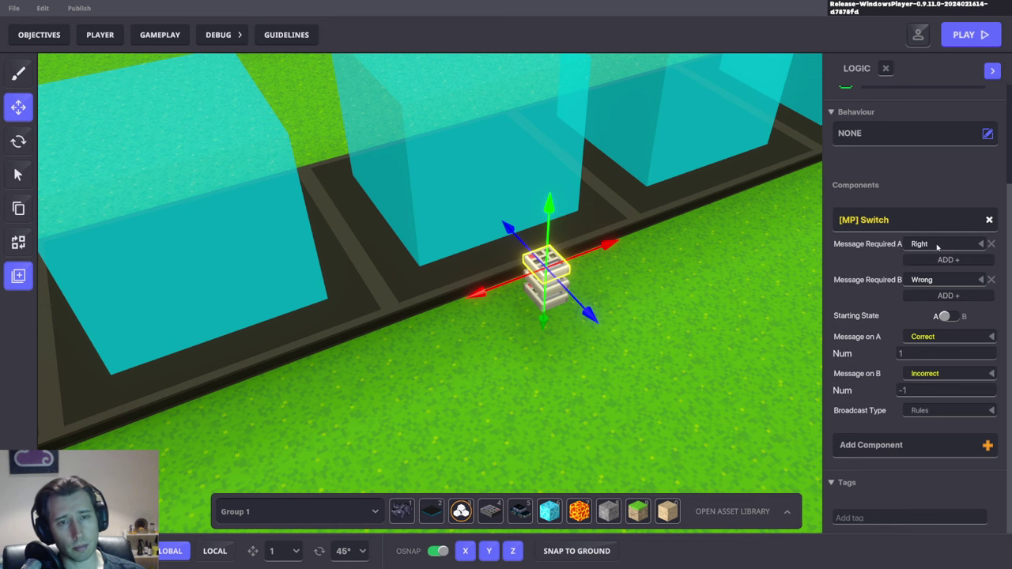
# Inspect the Message Broadcaster settings of the middle and bottom numpads, including the bottom numpad's required message.
pyautogui.press('f')
pyautogui.moveTo(553, 364); pyautogui.dragTo(510, 304, button='right')
pyautogui.click(439, 290)
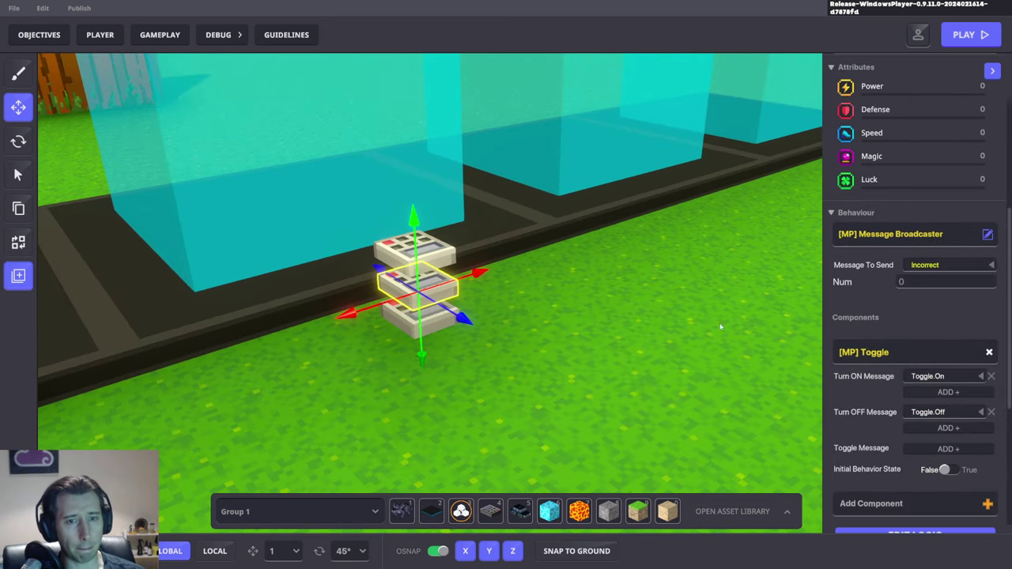
pyautogui.click(441, 320)
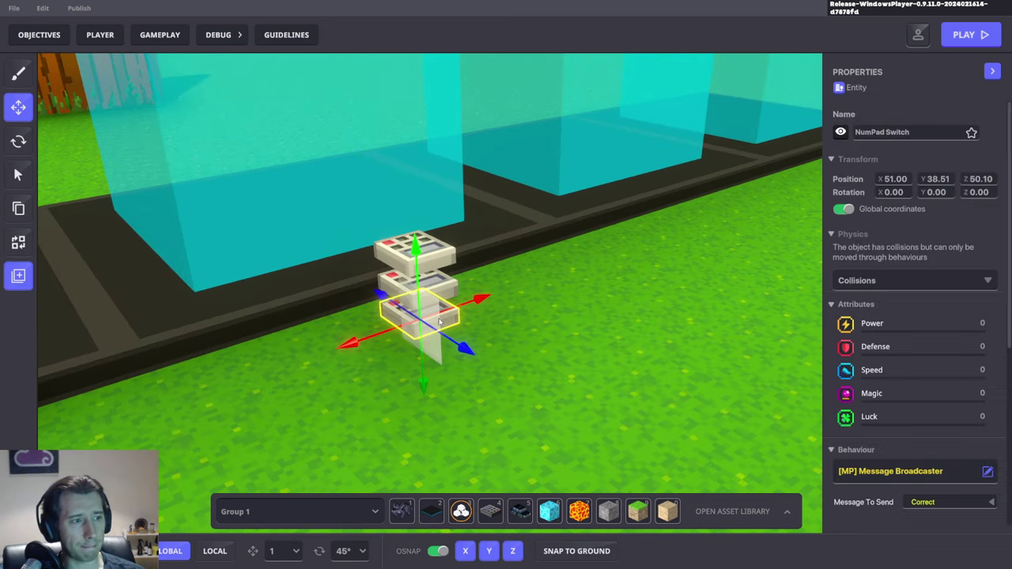
pyautogui.scroll(-6, 905, 393)
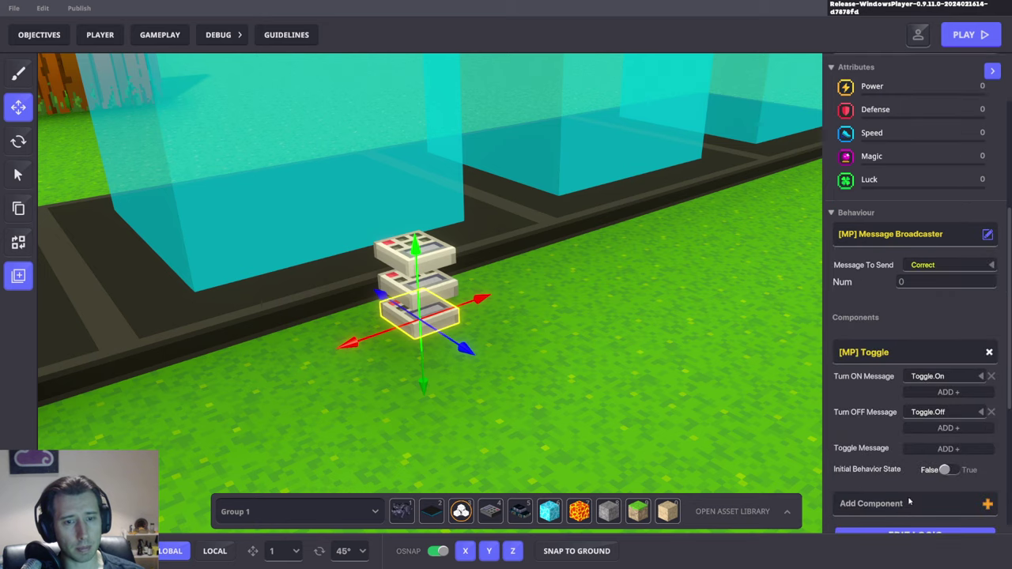
pyautogui.click(907, 393)
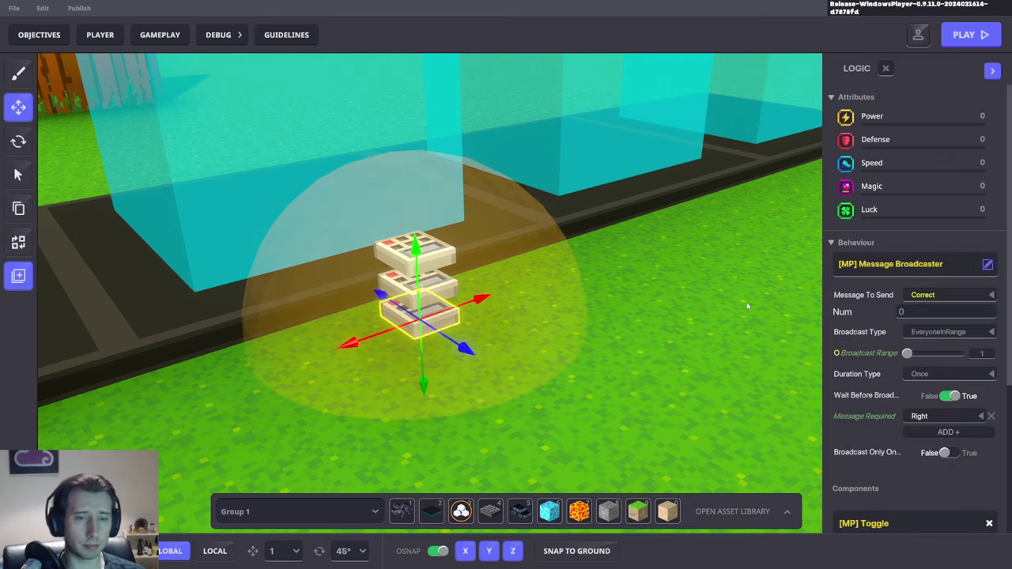
pyautogui.moveTo(747, 302); pyautogui.dragTo(746, 302, button='right')
pyautogui.scroll(-3, 906, 361)
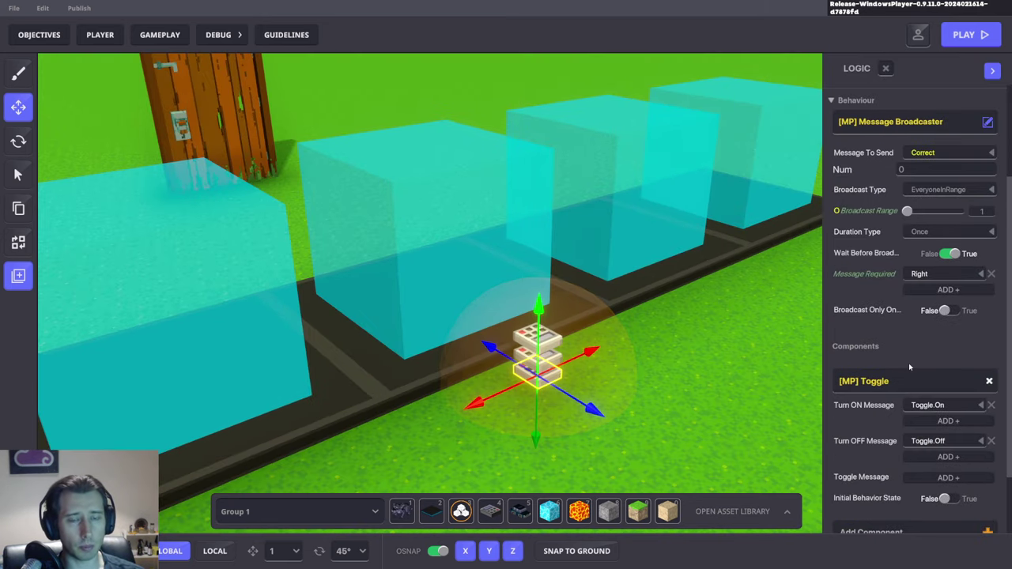
pyautogui.moveTo(701, 389); pyautogui.dragTo(581, 351, button='right')
# Compare the start messages of the middle tile's colour animations with the required messages of the bottom and middle numpads.
pyautogui.click(451, 333)
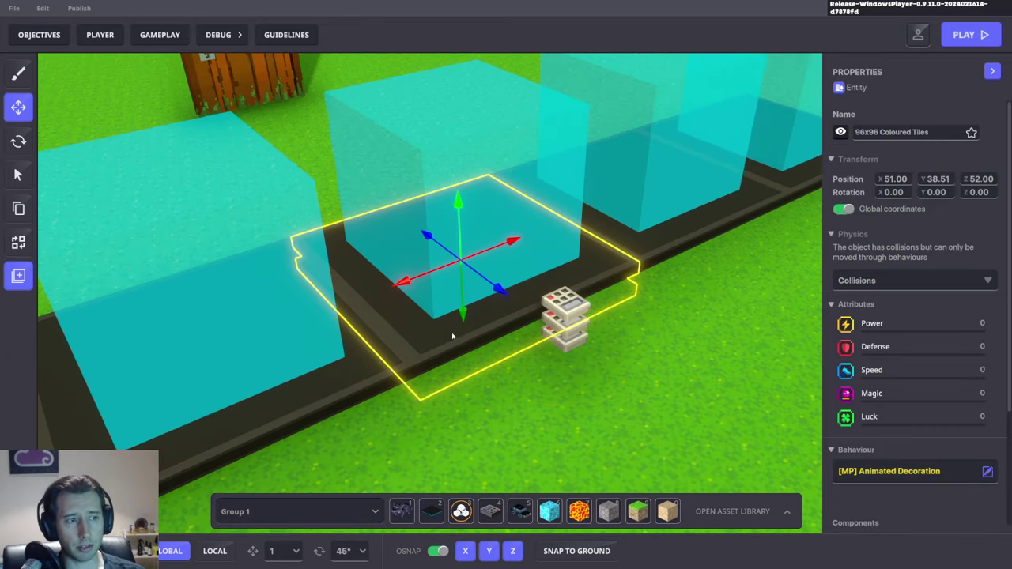
pyautogui.scroll(-3, 915, 382)
pyautogui.scroll(-3, 915, 379)
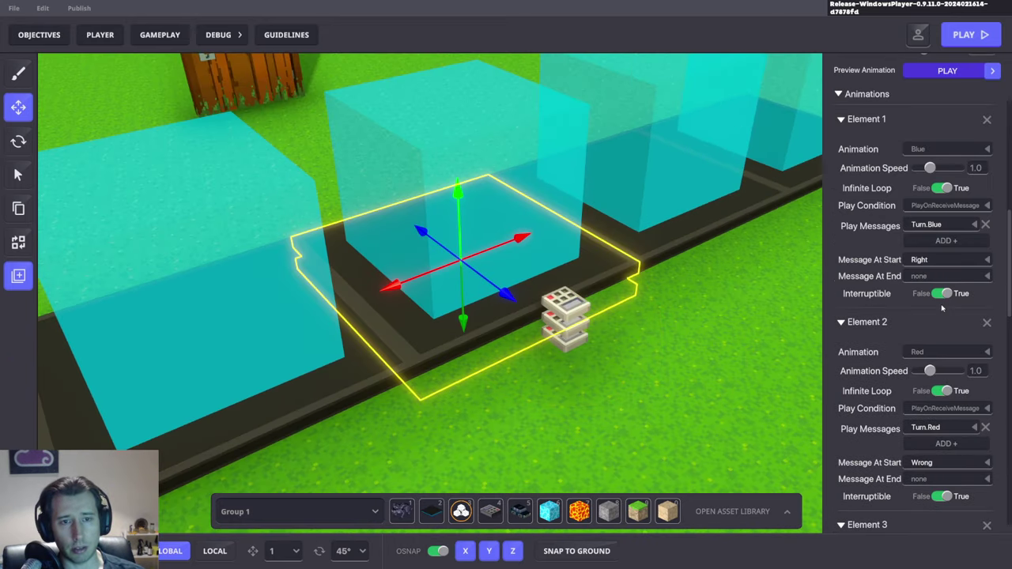
pyautogui.scroll(-2, 921, 265)
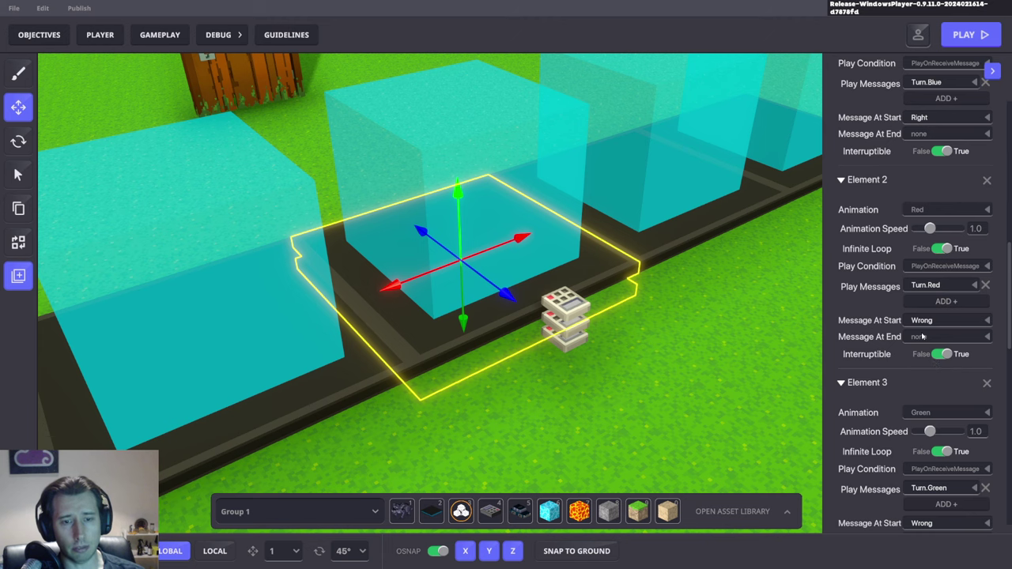
pyautogui.scroll(5, 645, 321)
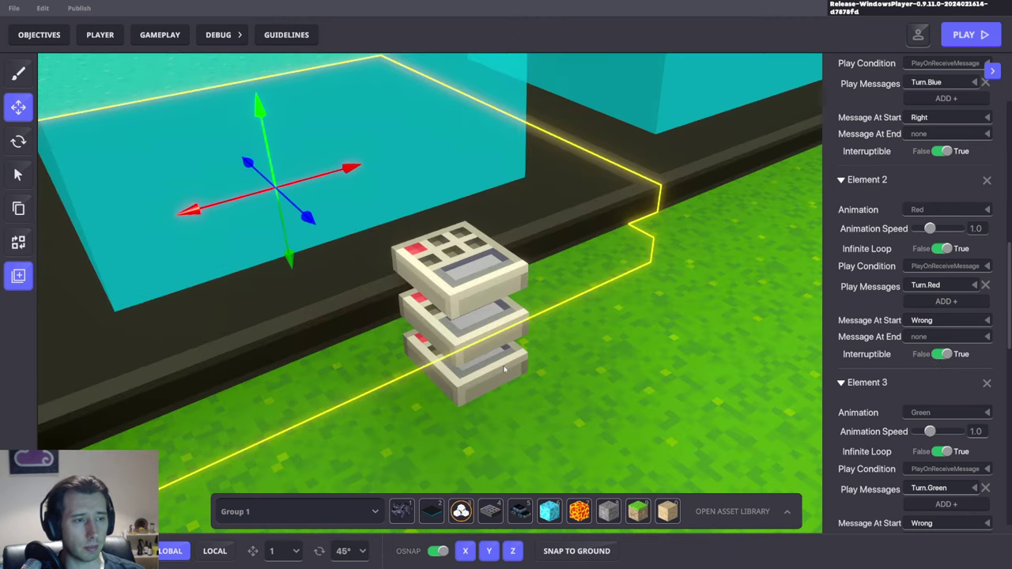
pyautogui.click(504, 369)
pyautogui.scroll(3, 936, 393)
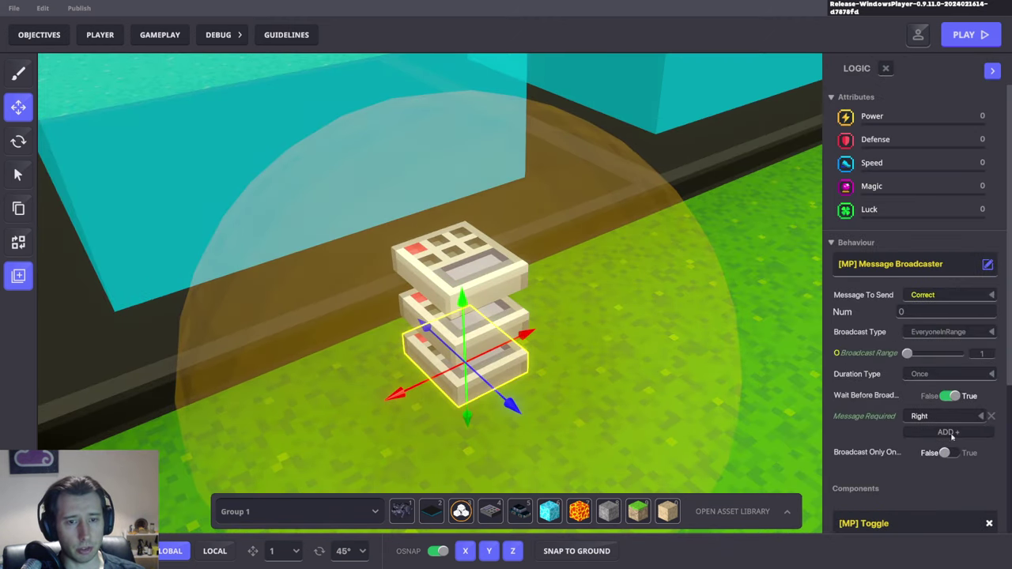
pyautogui.click(565, 321)
pyautogui.click(520, 323)
pyautogui.scroll(-3, 944, 388)
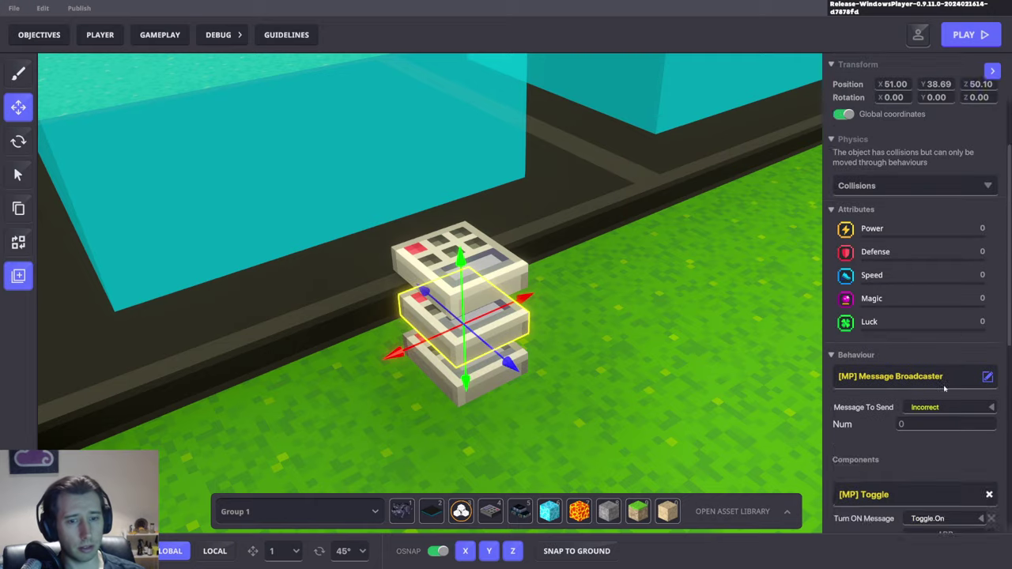
pyautogui.scroll(-3, 944, 388)
pyautogui.click(867, 483)
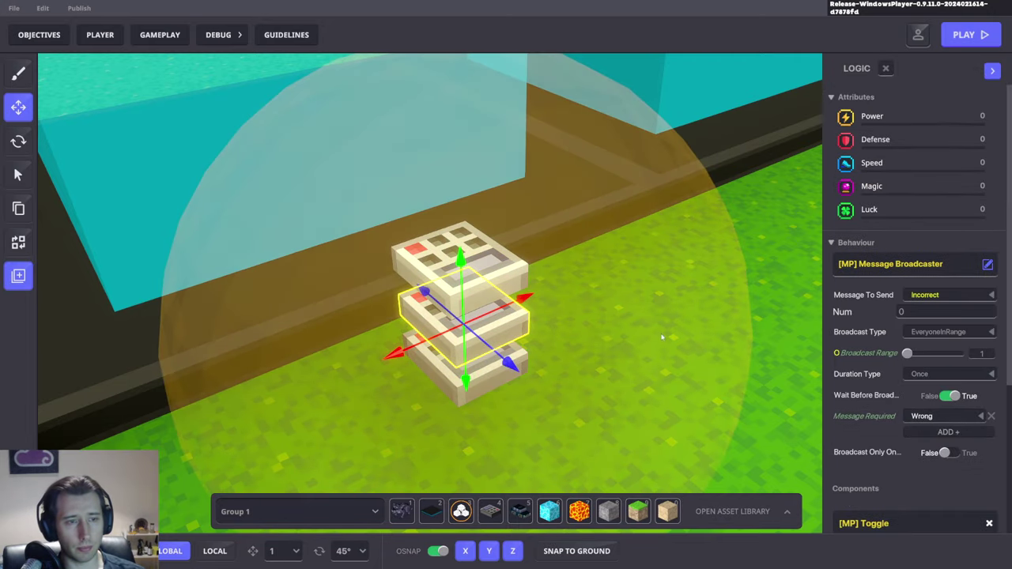
pyautogui.click(663, 337)
# Set the bottom numpad's Message Broadcaster to send a new message named Tile.Is.Right.
pyautogui.click(465, 362)
pyautogui.scroll(-4, 928, 441)
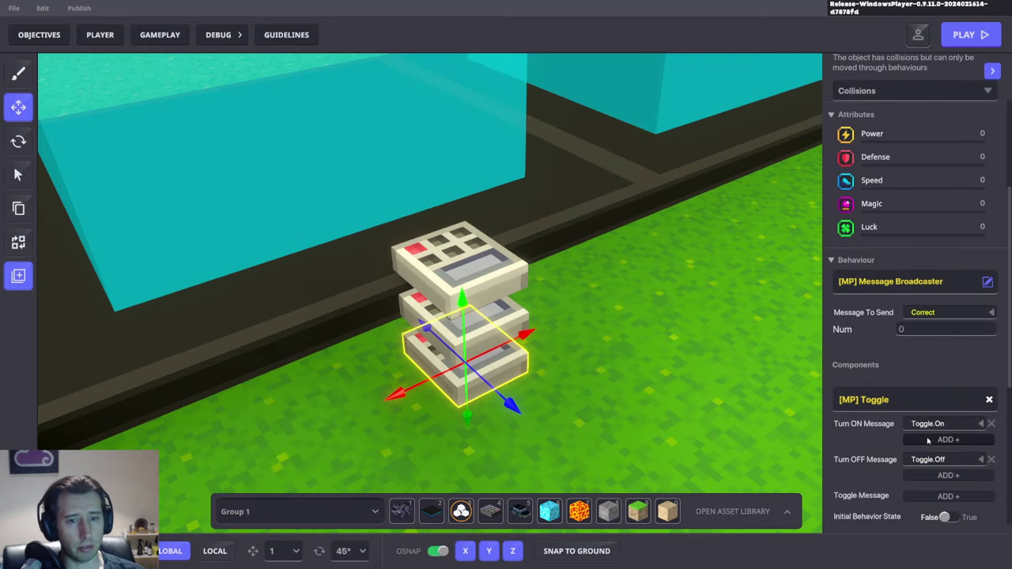
pyautogui.scroll(-3, 929, 435)
pyautogui.click(925, 345)
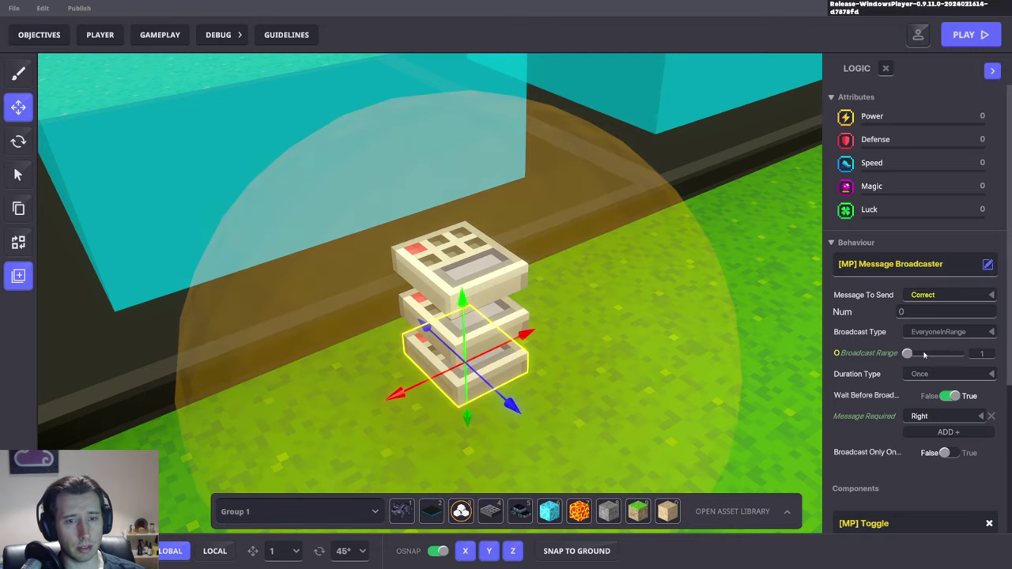
pyautogui.click(929, 293)
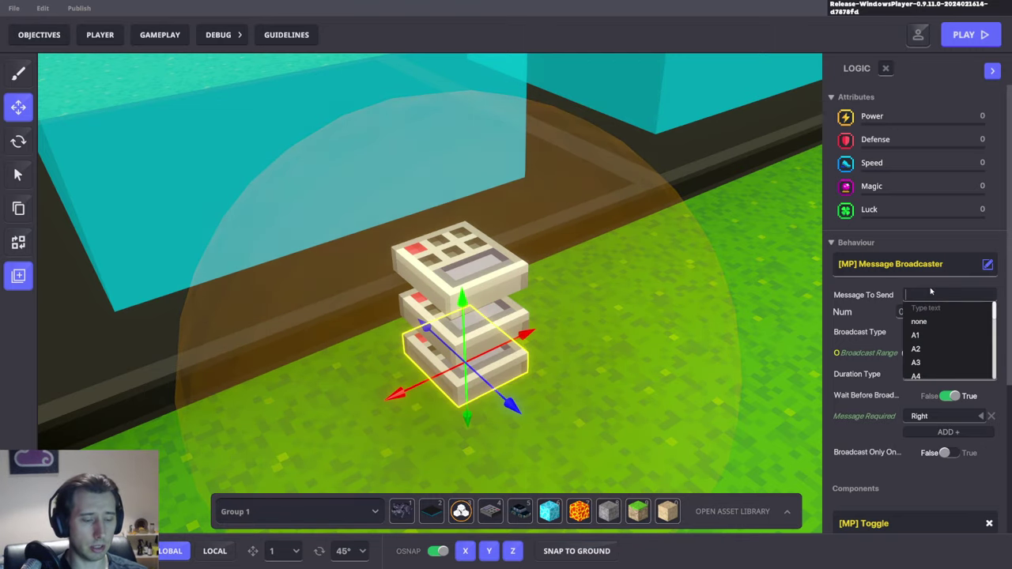
pyautogui.write('Tile.')
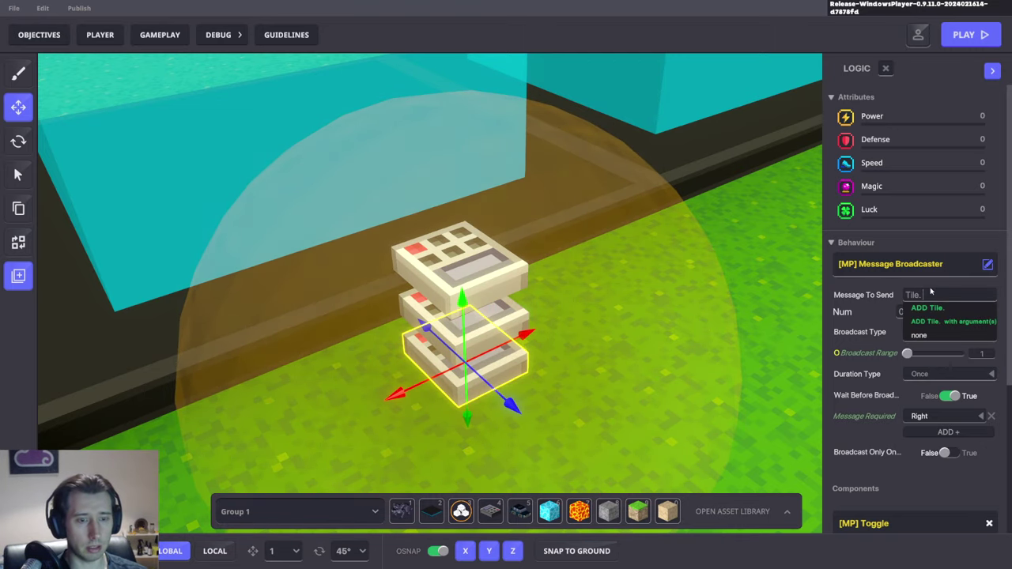
pyautogui.write('Is.')
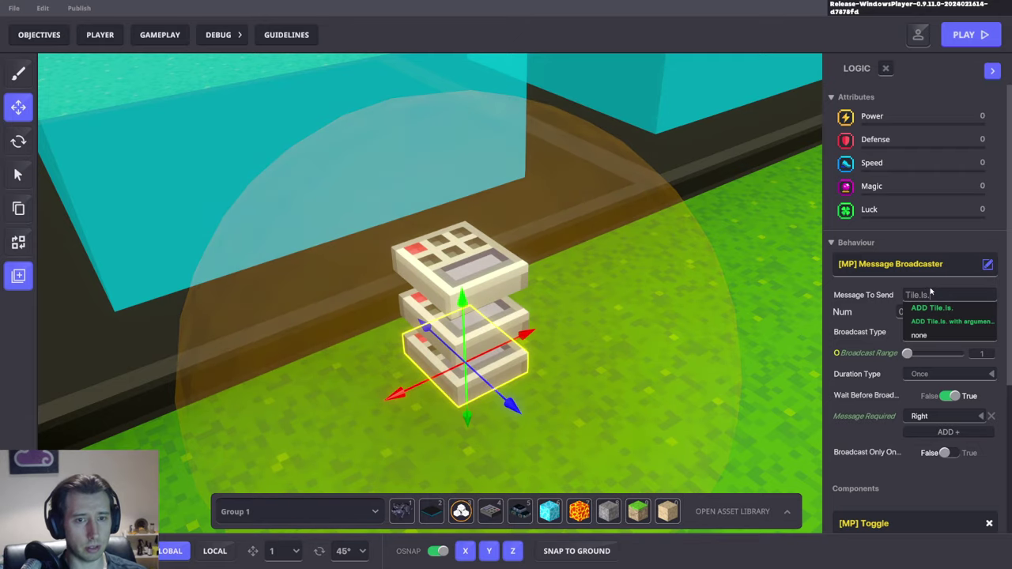
pyautogui.write('R')
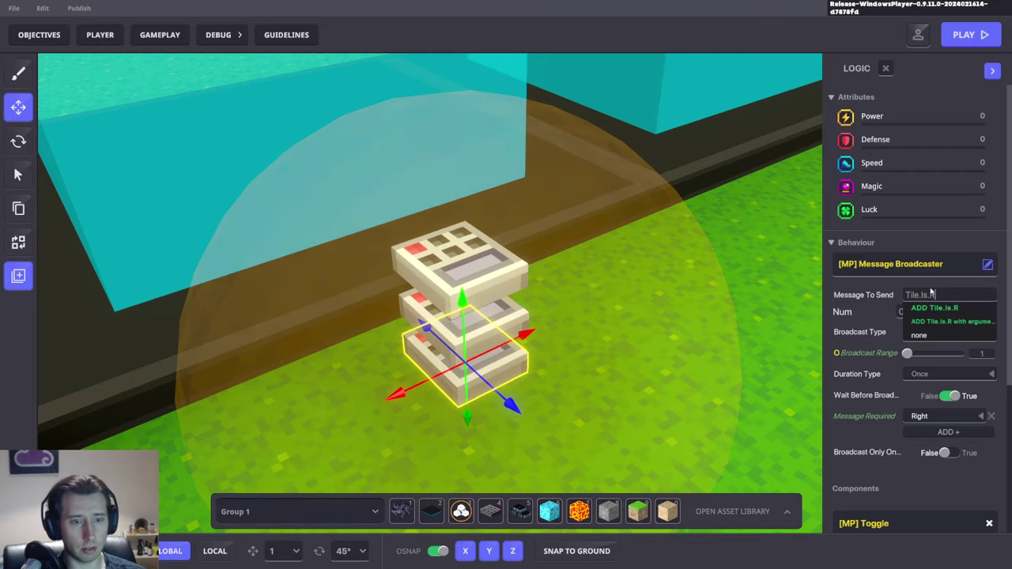
pyautogui.write('ight')
pyautogui.click(935, 308)
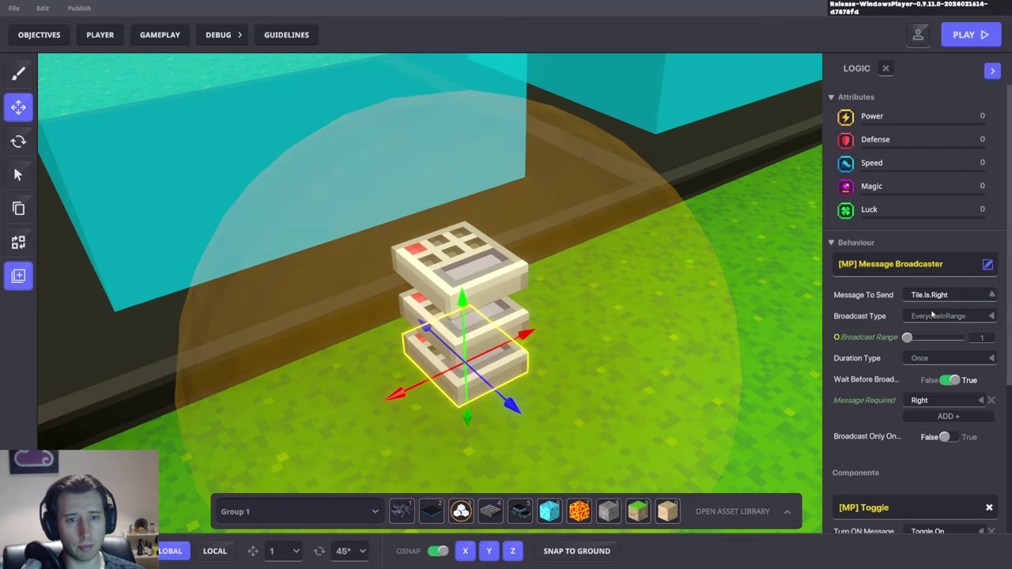
# Set the middle numpad's Message Broadcaster to send a new message named Tile.Is.Wrong.
pyautogui.click(515, 323)
pyautogui.scroll(-3, 868, 380)
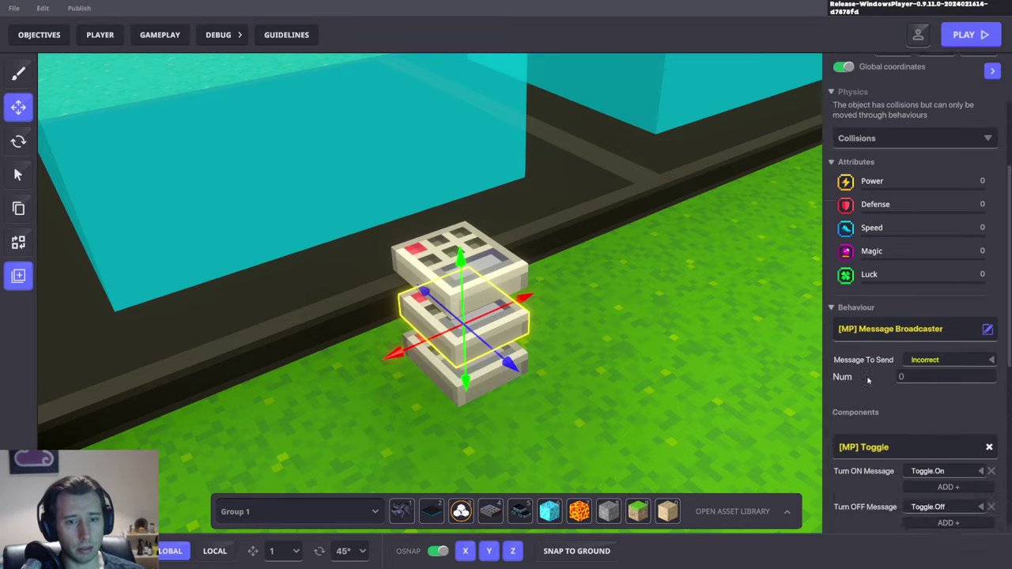
pyautogui.scroll(-3, 868, 380)
pyautogui.click(914, 490)
pyautogui.scroll(2, 924, 314)
pyautogui.click(934, 296)
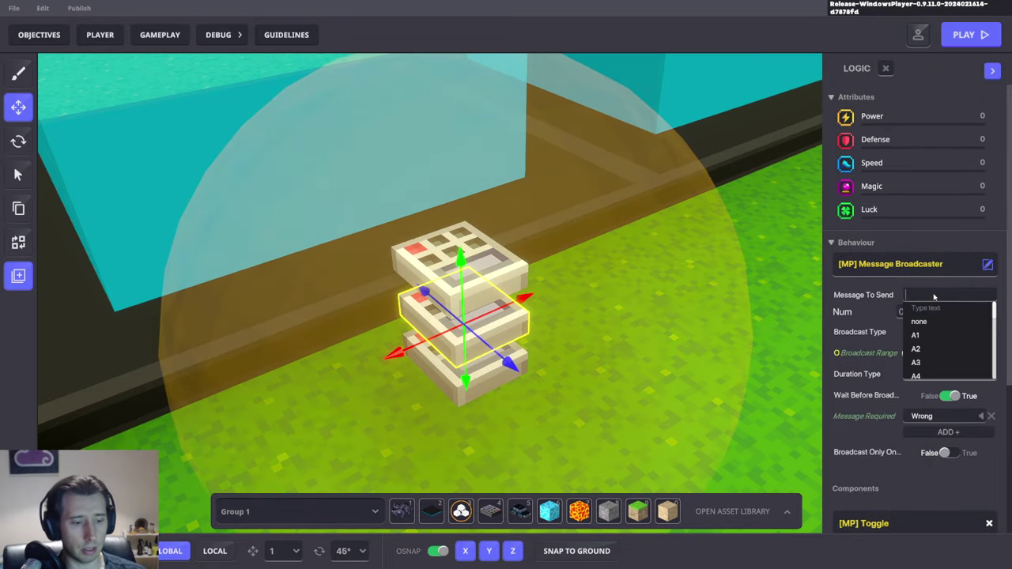
pyautogui.write('Tile.Is.')
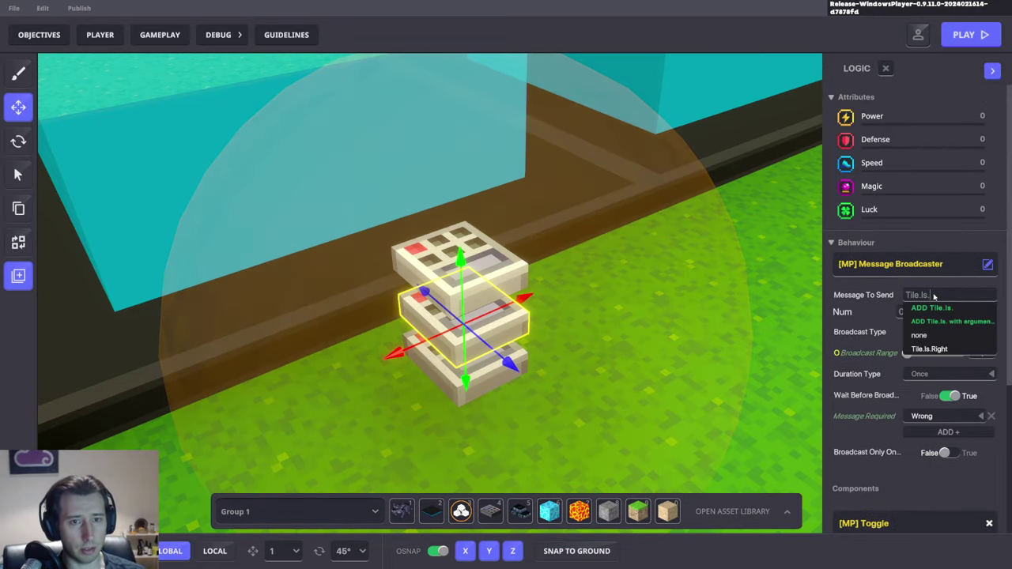
pyautogui.write('Wrong')
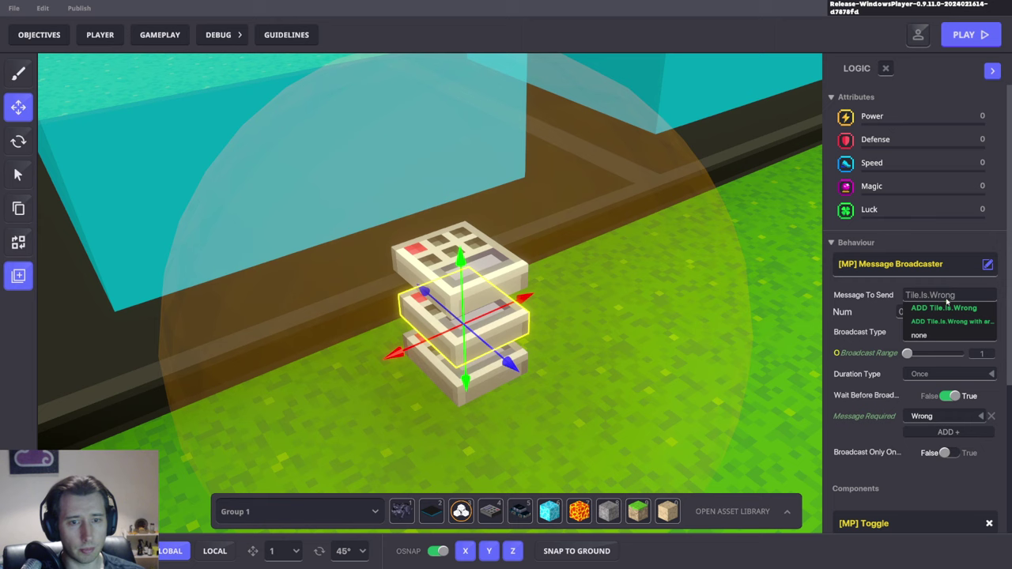
pyautogui.click(949, 309)
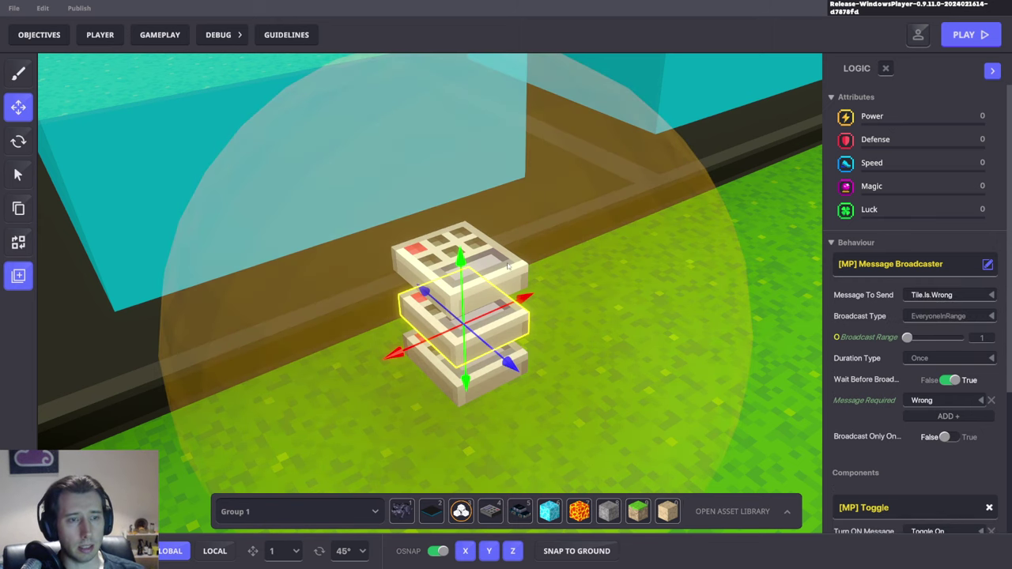
# Configure the top numpad's Switch to require Tile.Is.Right for A and Tile.Is.Wrong for B, with starting state B.
pyautogui.click(434, 276)
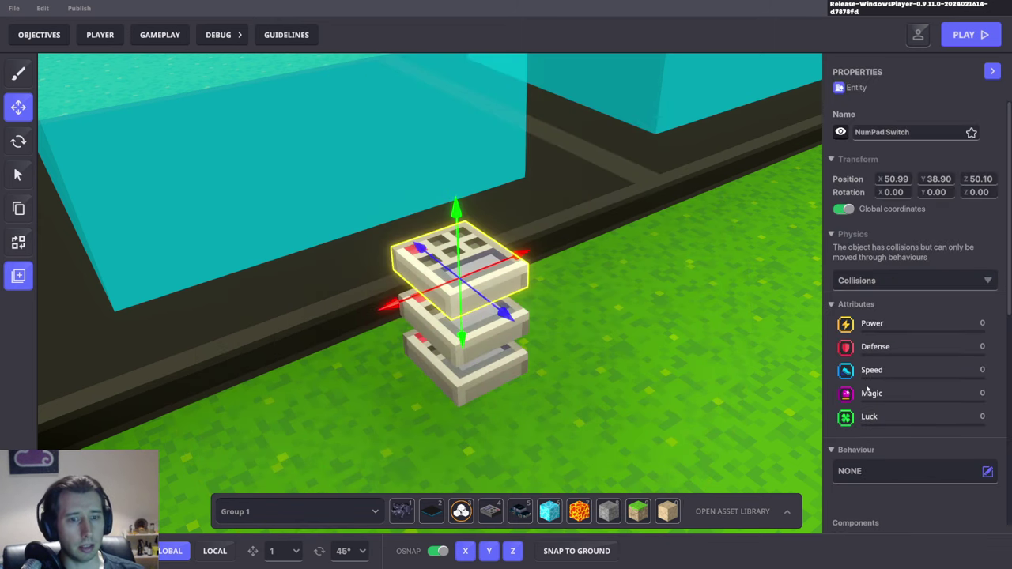
pyautogui.scroll(-3, 867, 385)
pyautogui.click(929, 346)
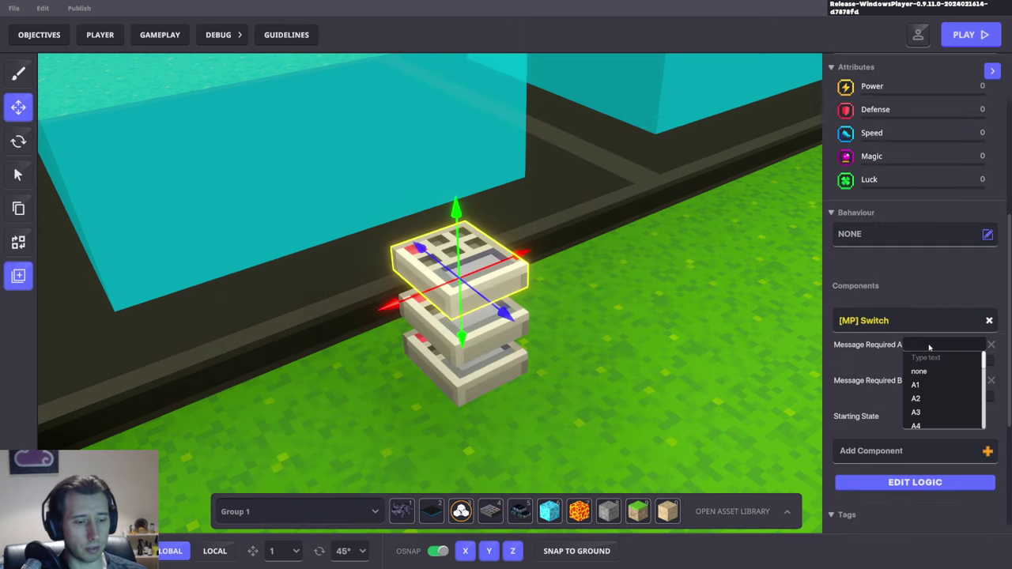
pyautogui.write('Tile.')
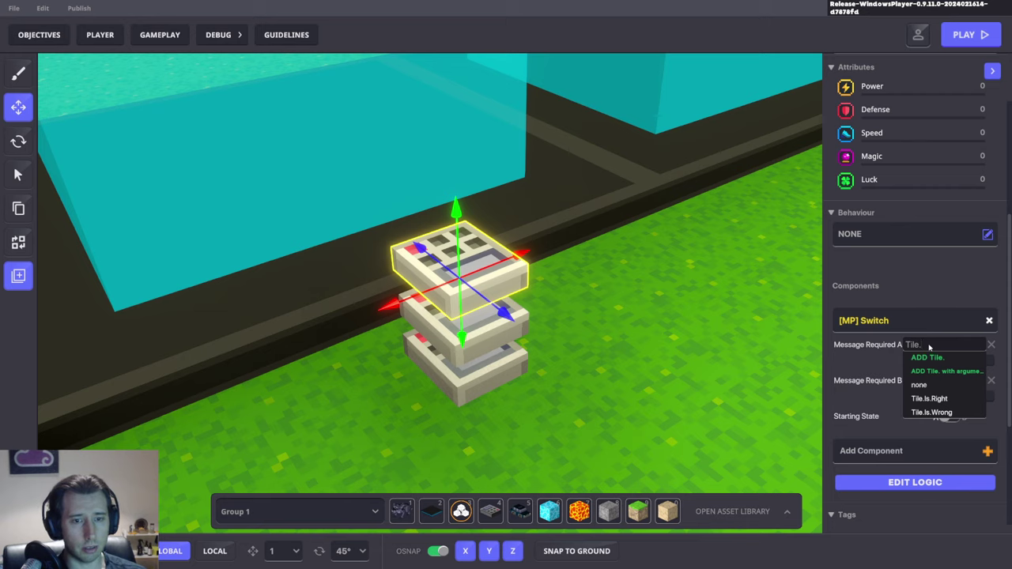
pyautogui.click(931, 400)
pyautogui.click(923, 385)
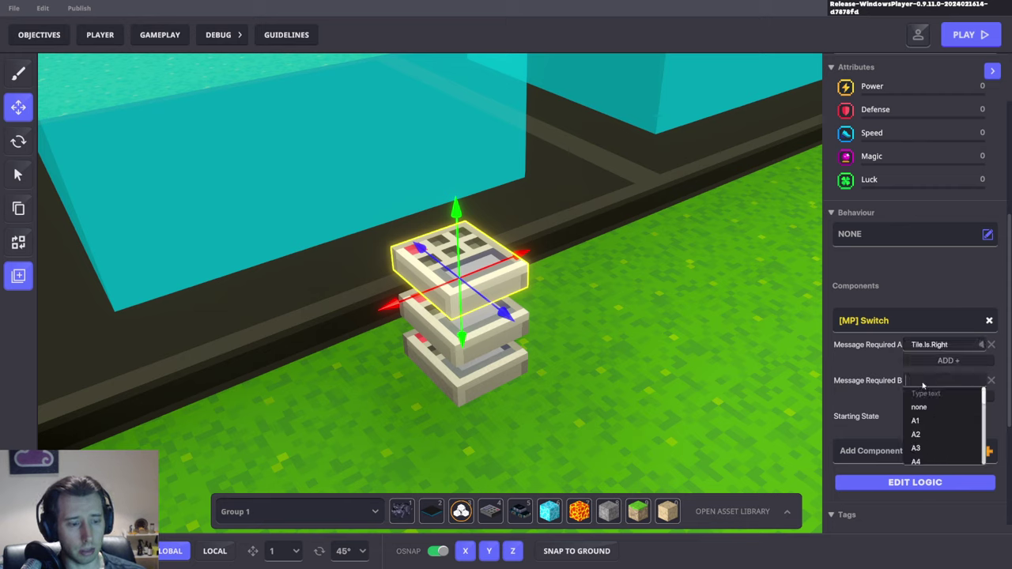
pyautogui.write('Tile')
pyautogui.click(931, 449)
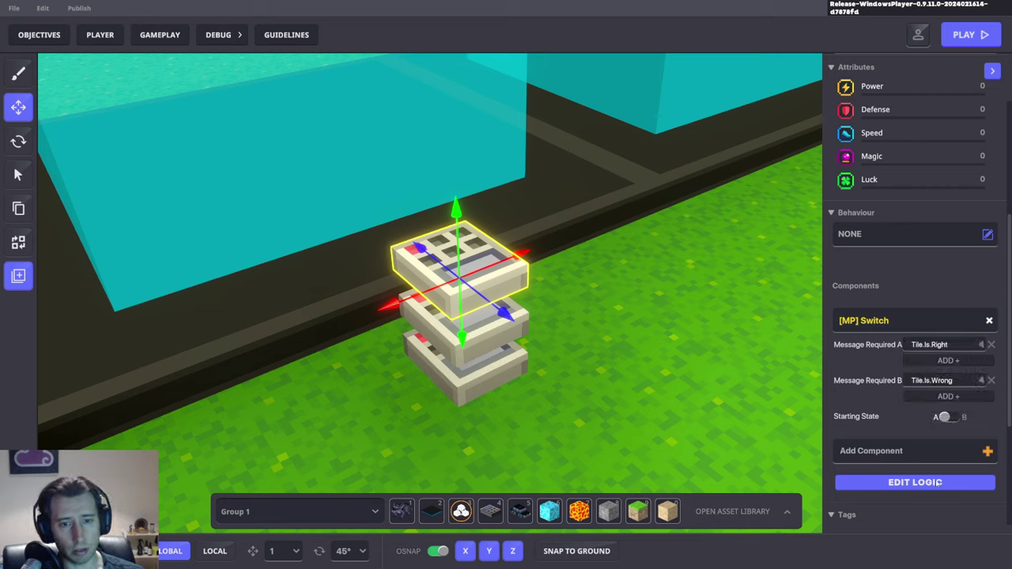
pyautogui.scroll(-1, 949, 449)
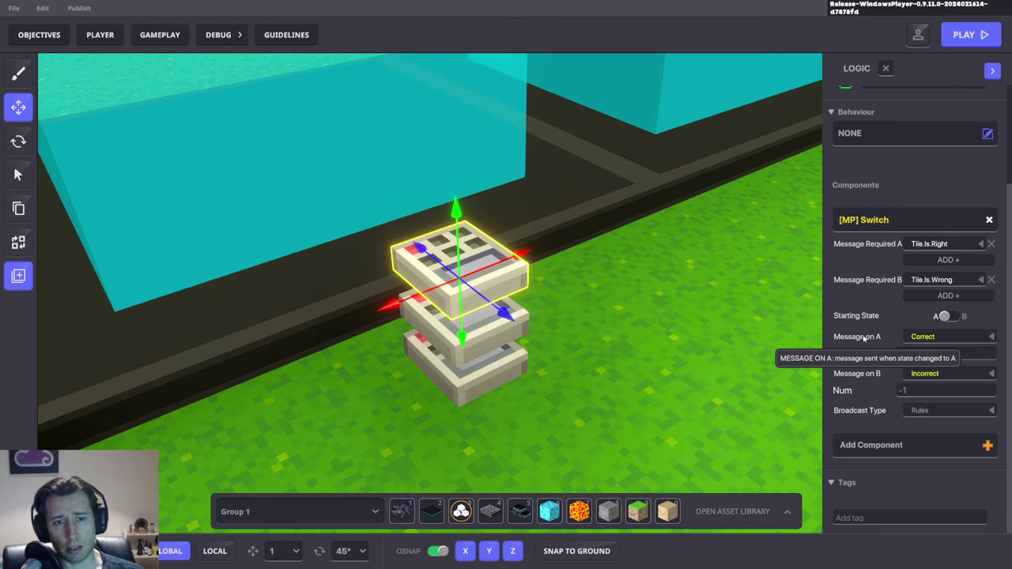
pyautogui.click(948, 317)
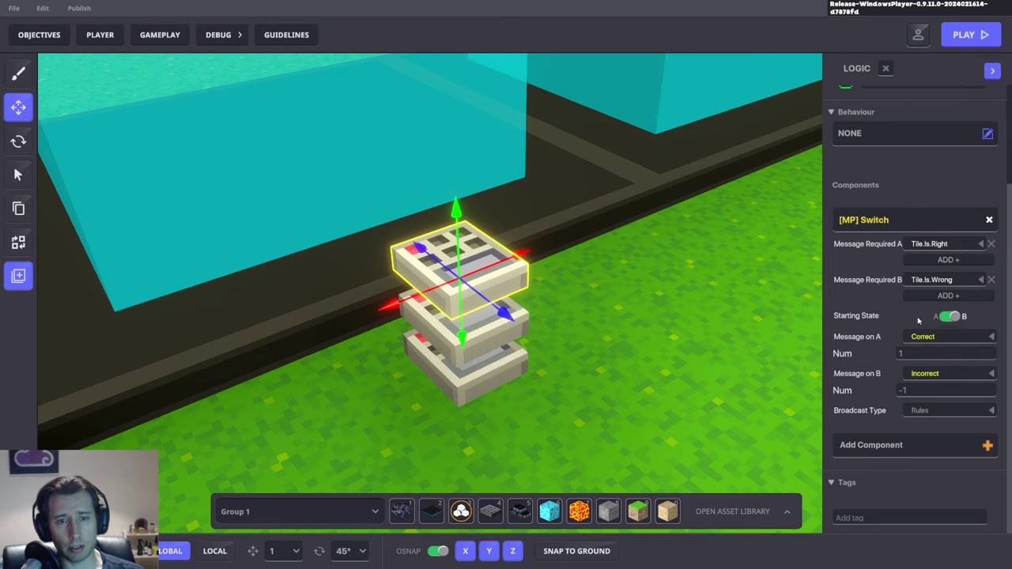
pyautogui.moveTo(717, 340); pyautogui.dragTo(542, 431, button='right')
pyautogui.scroll(-5, 608, 393)
pyautogui.click(608, 393)
pyautogui.moveTo(541, 430); pyautogui.dragTo(479, 397)
pyautogui.click(549, 430)
pyautogui.moveTo(546, 433); pyautogui.dragTo(609, 388, button='right')
pyautogui.moveTo(569, 360); pyautogui.dragTo(630, 415)
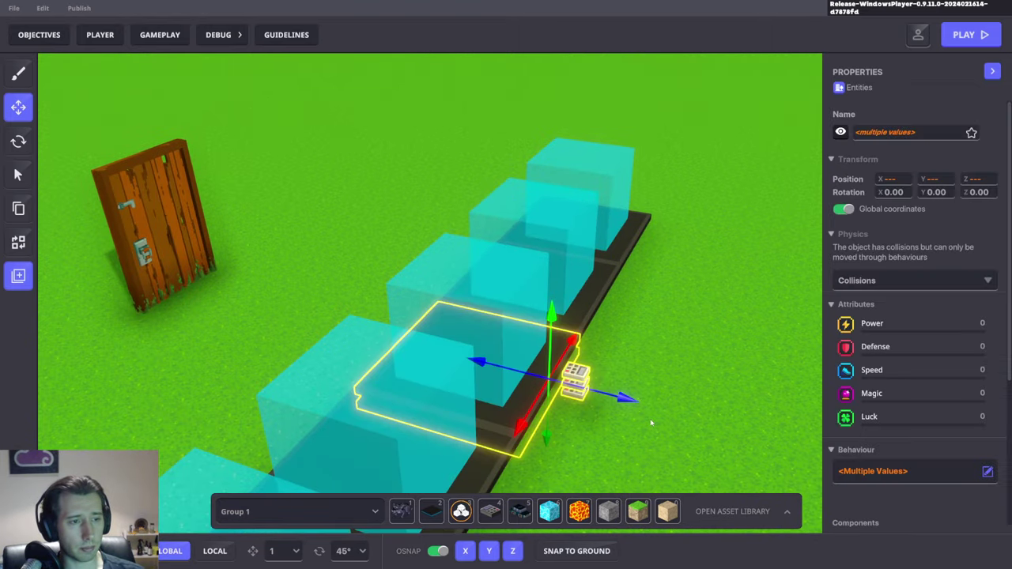
pyautogui.click(644, 432)
# Select only the three stacked numpads, make them invisible and set their physics to No Collisions.
pyautogui.moveTo(640, 432); pyautogui.dragTo(641, 463, button='right')
pyautogui.moveTo(622, 394); pyautogui.dragTo(585, 311)
pyautogui.click(877, 281)
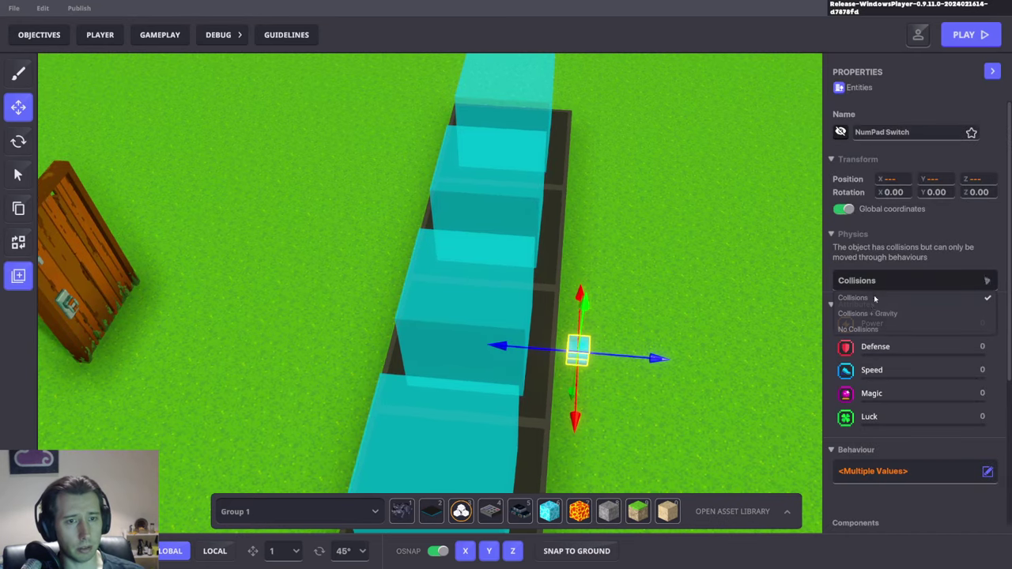
pyautogui.click(862, 329)
# Move the numpad stack along the Z axis into the cyan cube on the middle tile.
pyautogui.moveTo(722, 327); pyautogui.dragTo(691, 314, button='right')
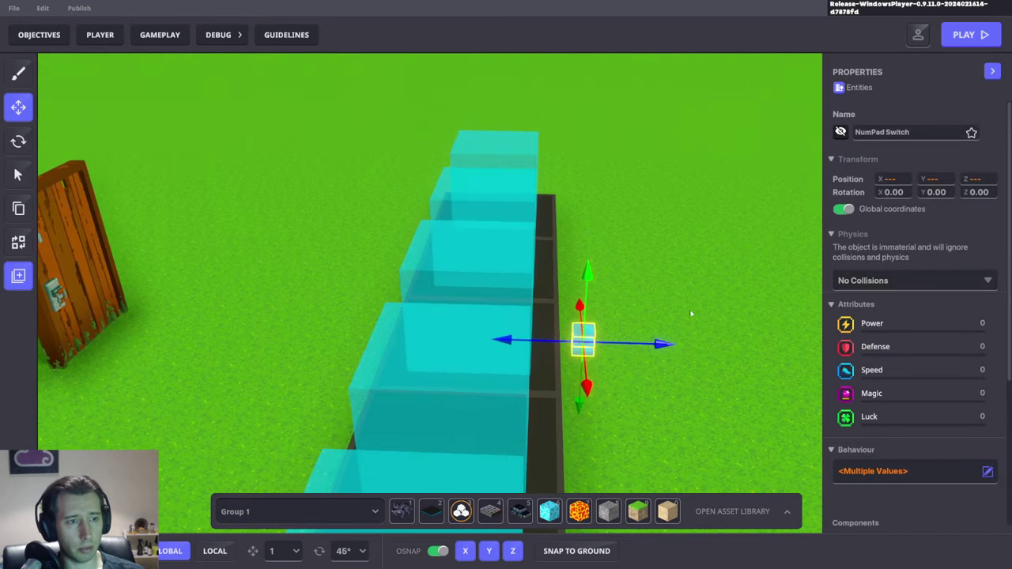
pyautogui.moveTo(657, 345); pyautogui.dragTo(550, 342)
pyautogui.moveTo(633, 343); pyautogui.dragTo(534, 328, button='right')
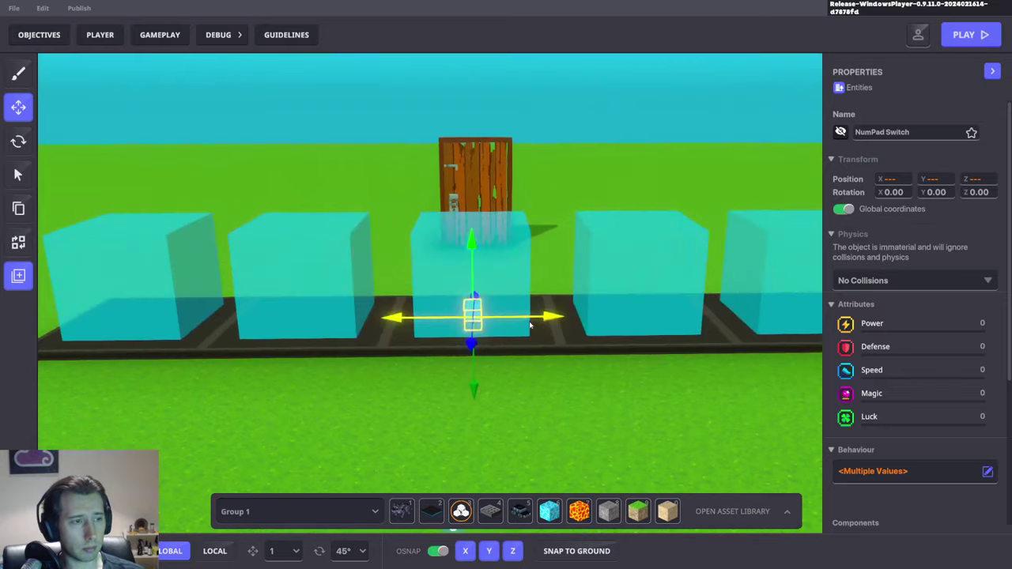
# Raise the three stacked numpads along the Y axis above the cyan cube on the middle tile.
pyautogui.moveTo(468, 237); pyautogui.dragTo(456, 116)
pyautogui.scroll(2, 499, 267)
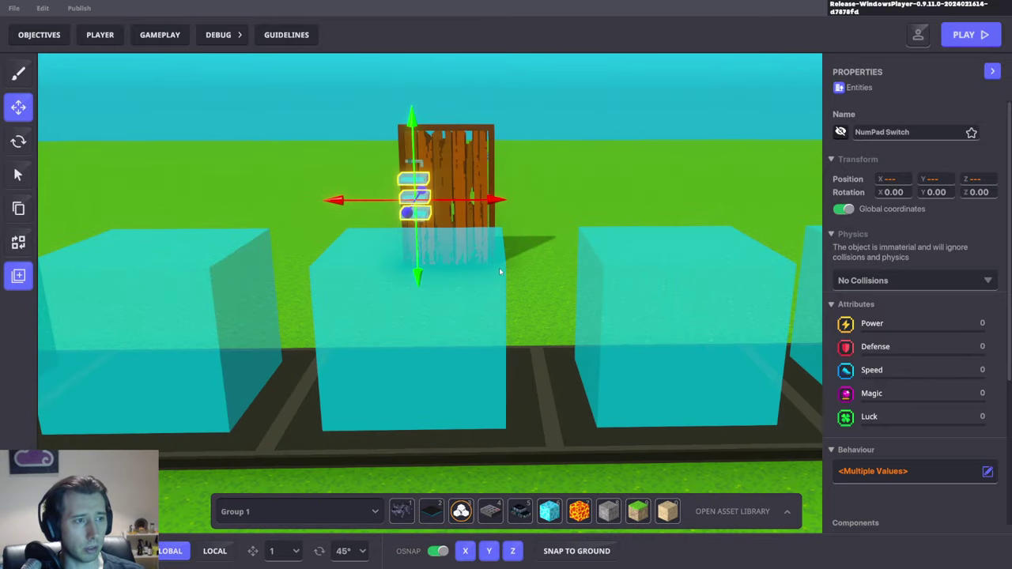
# Set the Y size of the broadcast area in the middle cyan cube's Trigger Volume to 3.
pyautogui.click(499, 269)
pyautogui.scroll(-3, 867, 366)
pyautogui.scroll(-1, 869, 369)
pyautogui.click(926, 496)
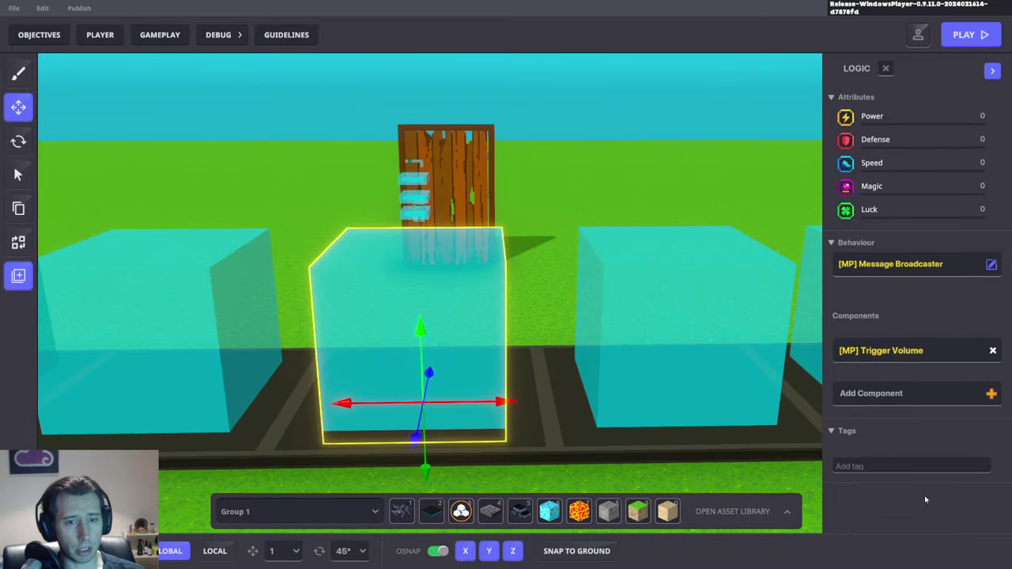
pyautogui.scroll(-3, 935, 472)
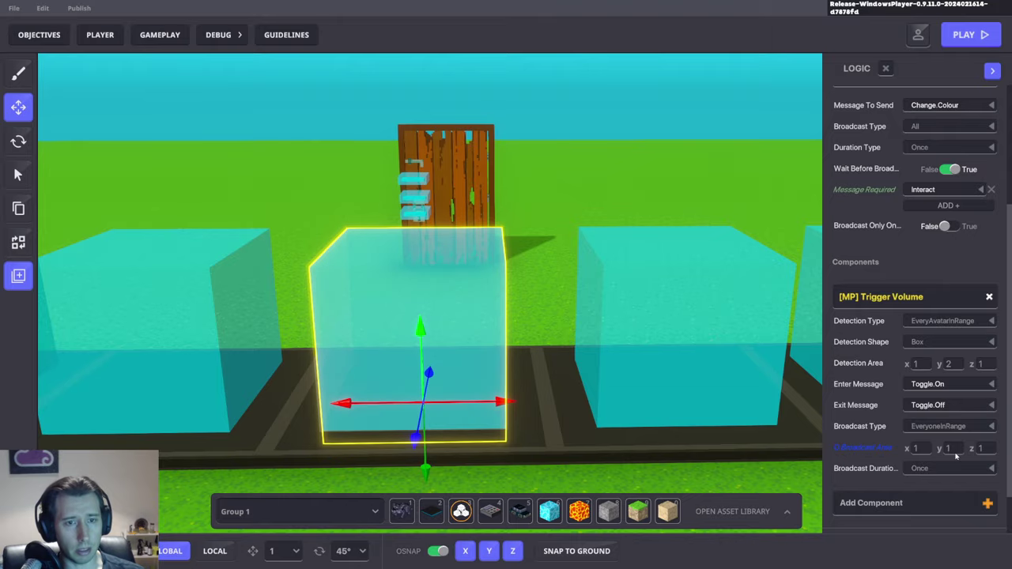
pyautogui.click(956, 452)
pyautogui.write('3')
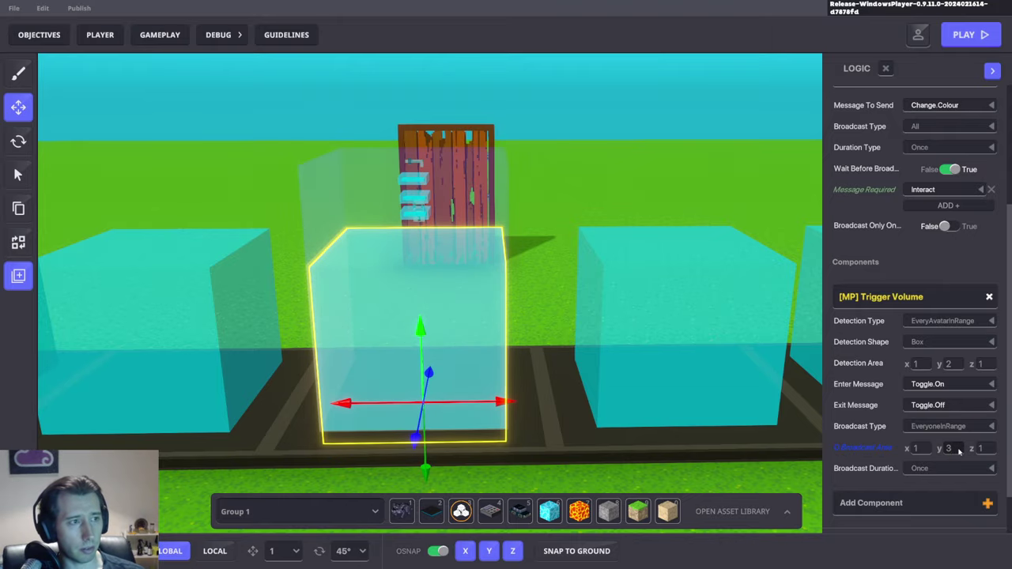
pyautogui.moveTo(595, 202)
pyautogui.mouseDown(button='right')
pyautogui.moveTo(628, 190)
pyautogui.moveTo(705, 197)
pyautogui.moveTo(700, 186)
pyautogui.moveTo(589, 192)
pyautogui.mouseUp(button='right')
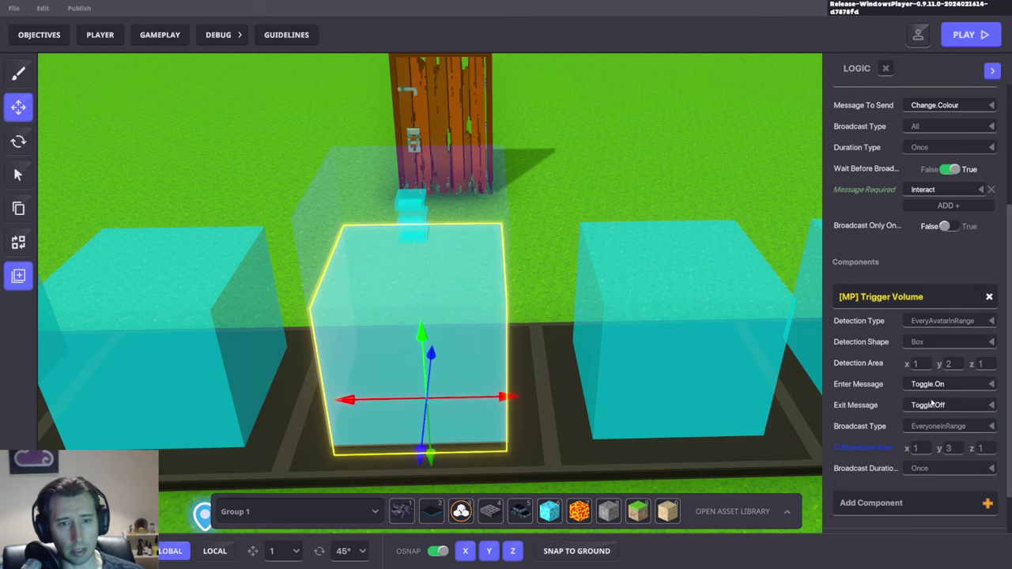
pyautogui.click(693, 174)
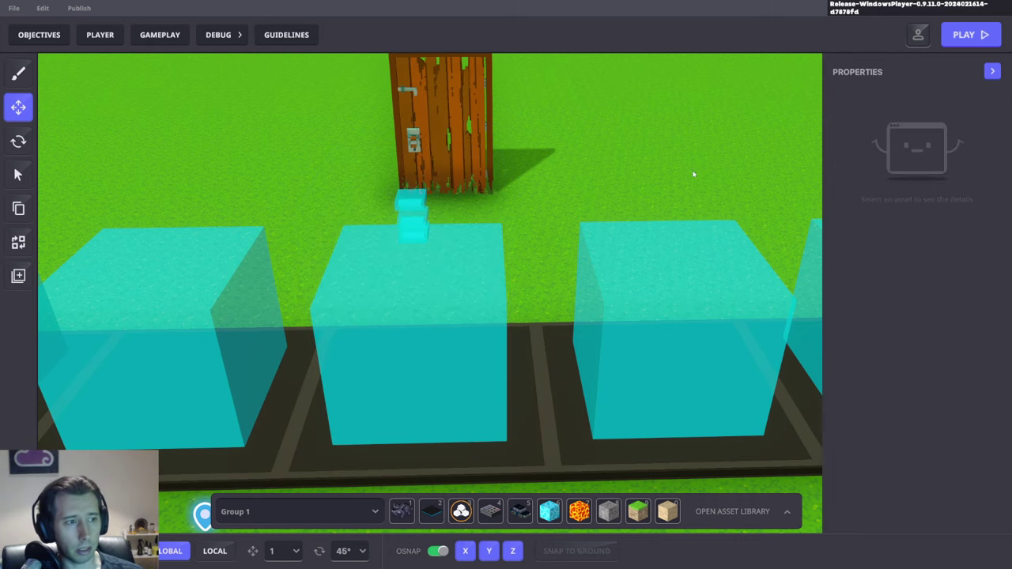
# Playtest the row of tiles by walking onto several of them and changing the middle tile's colour, and return to the editor.
pyautogui.hotkey('ctrl', 'p')
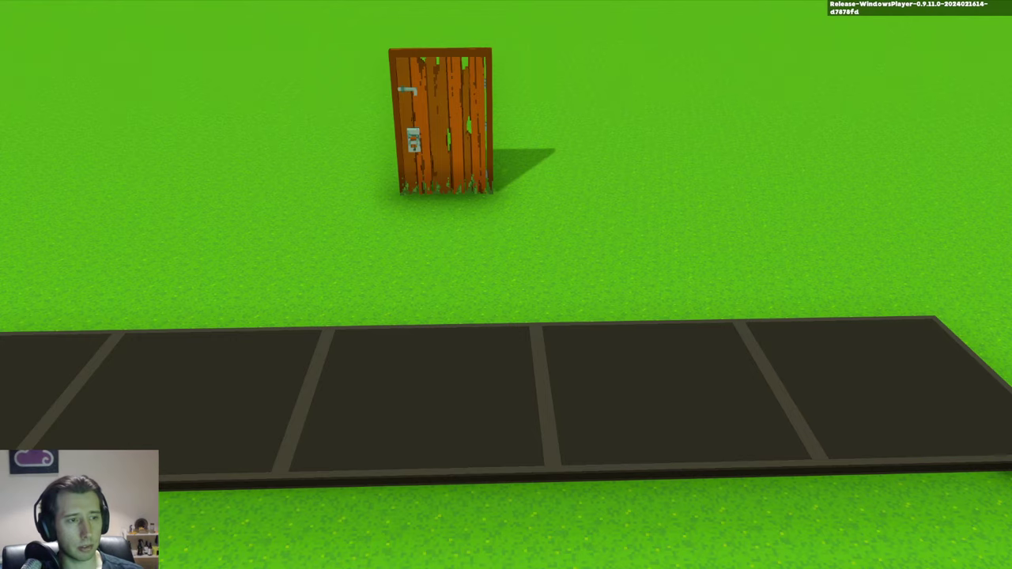
pyautogui.press('w')
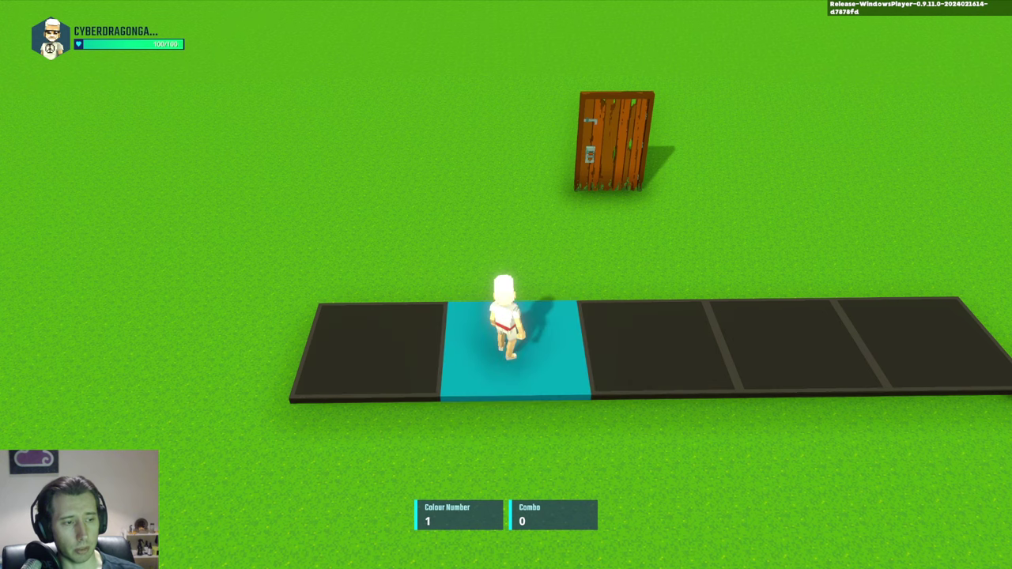
pyautogui.press('s')
pyautogui.press('d')
pyautogui.press('w')
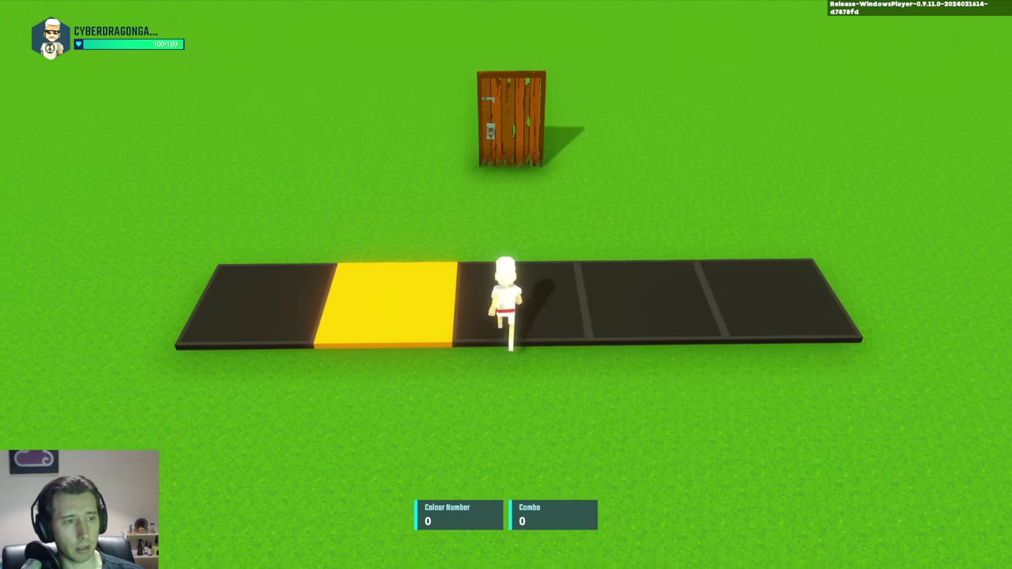
pyautogui.press('d')
pyautogui.press('s')
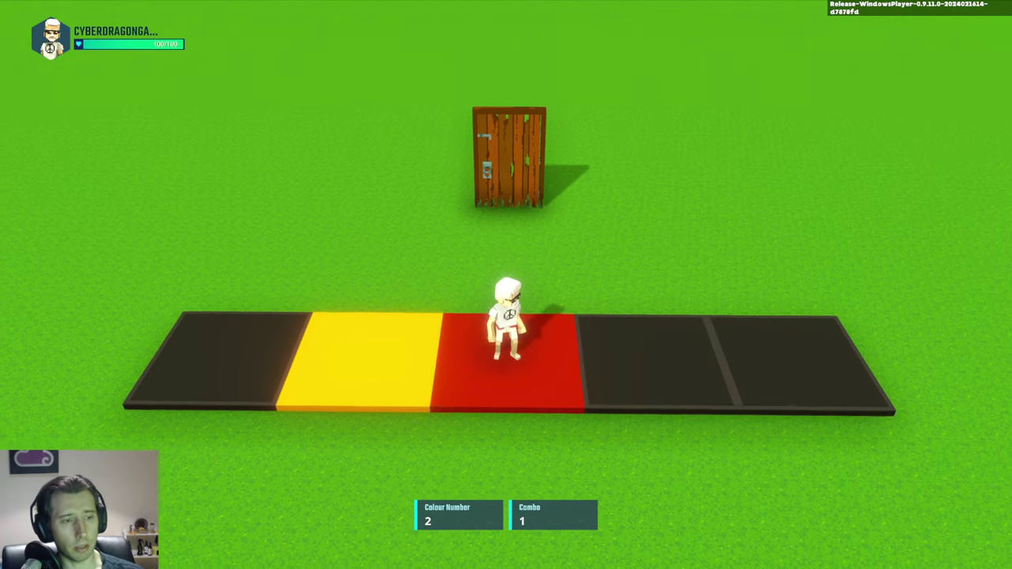
pyautogui.press('s')
pyautogui.press('Escape')
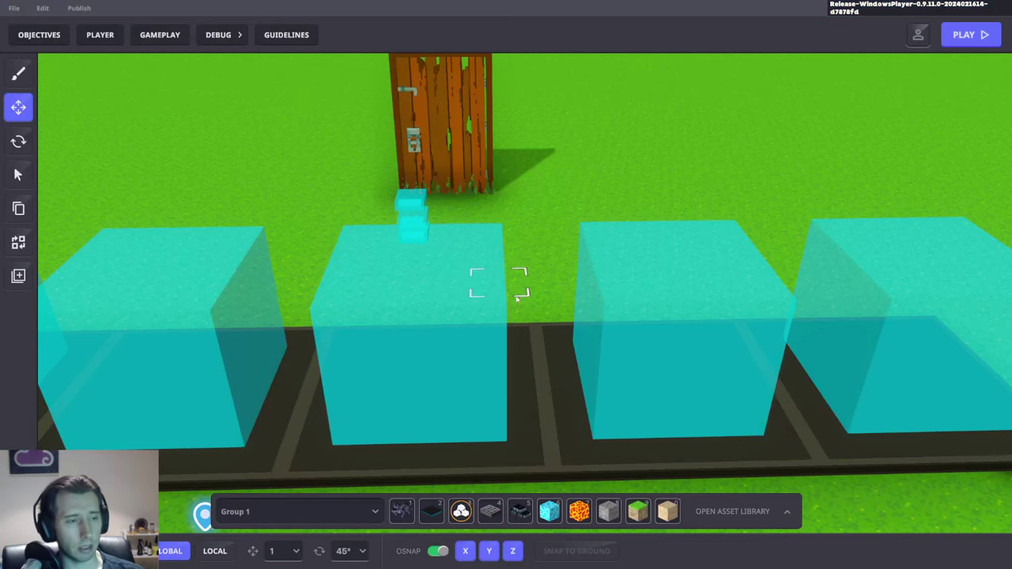
# Inspect the bottom numpad's Message Broadcaster and Toggle settings.
pyautogui.scroll(-5, 305, 362)
pyautogui.moveTo(309, 362); pyautogui.dragTo(374, 348, button='middle')
pyautogui.scroll(3, 438, 315)
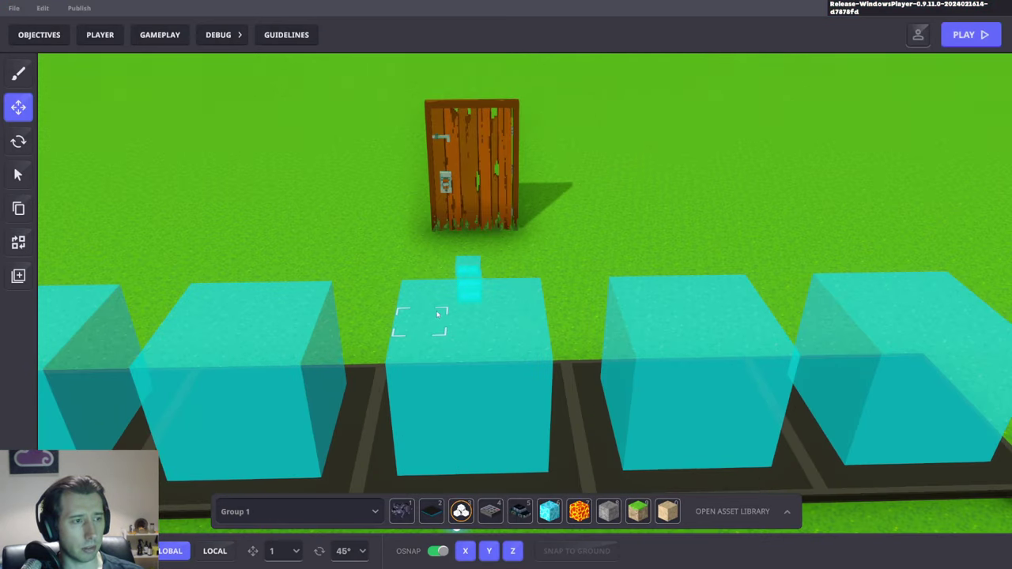
pyautogui.scroll(2, 437, 314)
pyautogui.click(483, 287)
pyautogui.scroll(-5, 898, 385)
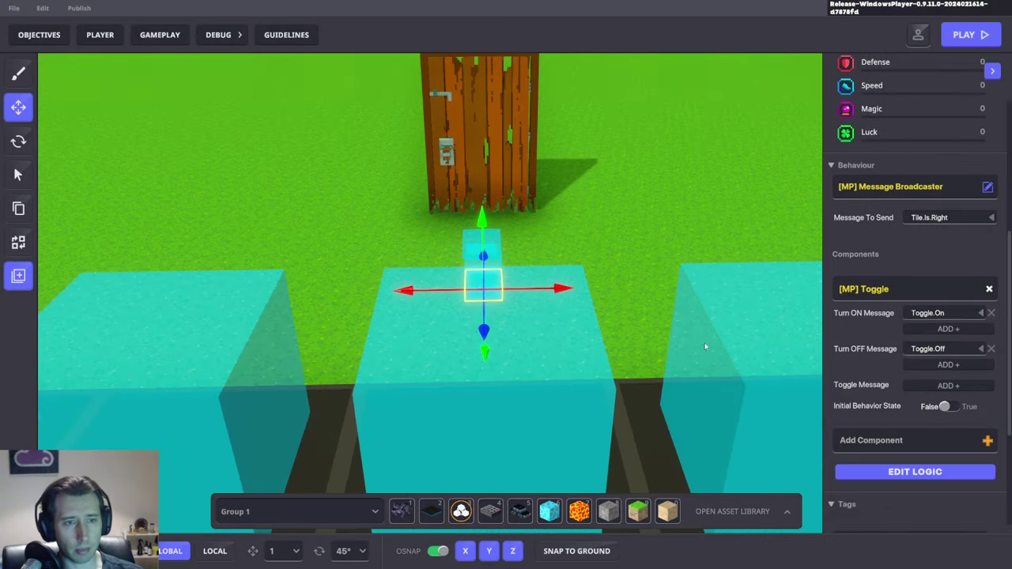
pyautogui.scroll(-3, 706, 347)
# Move the two tile-and-cube pairs on either side of the middle tile outward along the X axis to isolate it.
pyautogui.moveTo(662, 355); pyautogui.dragTo(625, 352, button='middle')
pyautogui.moveTo(626, 353); pyautogui.dragTo(615, 368, button='right')
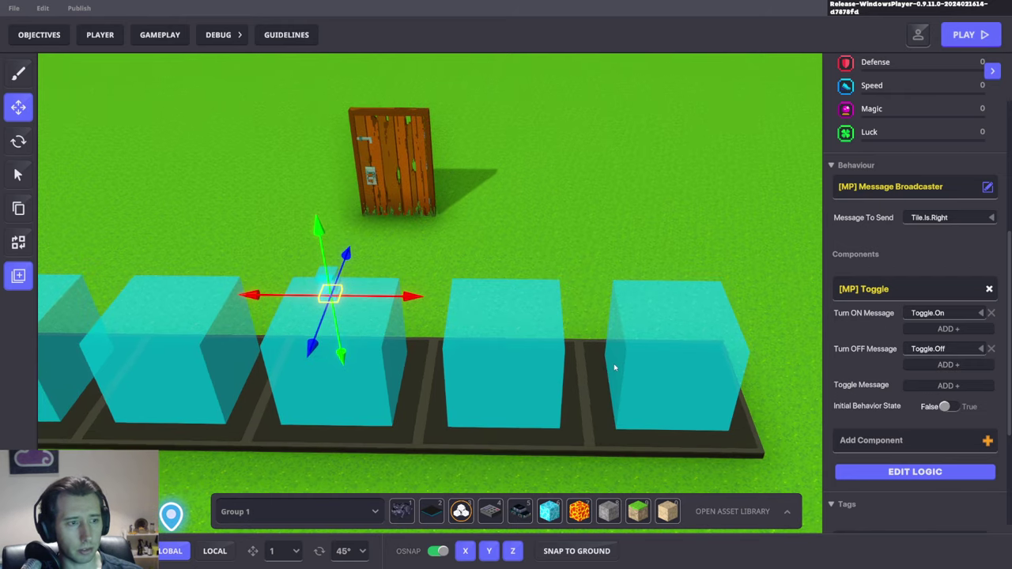
pyautogui.moveTo(563, 338); pyautogui.dragTo(894, 387)
pyautogui.moveTo(506, 348); pyautogui.dragTo(567, 265, button='middle')
pyautogui.moveTo(369, 194); pyautogui.dragTo(605, 418)
pyautogui.moveTo(596, 364); pyautogui.dragTo(393, 363)
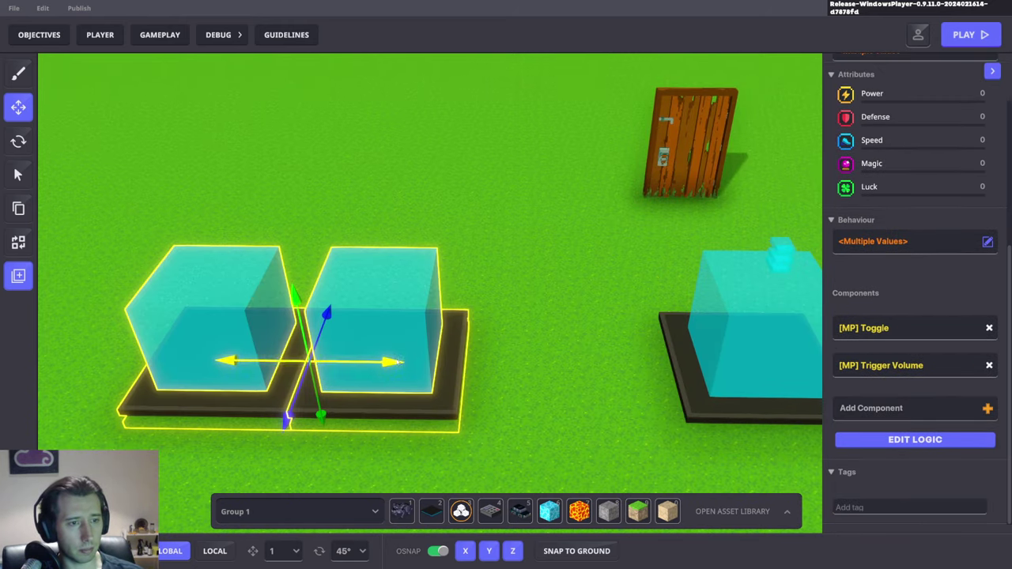
pyautogui.moveTo(779, 368); pyautogui.dragTo(508, 384, button='middle')
# Playtest the isolated middle tile by standing on it and cycling its colours while watching the Combo counter.
pyautogui.hotkey('ctrl', 'p')
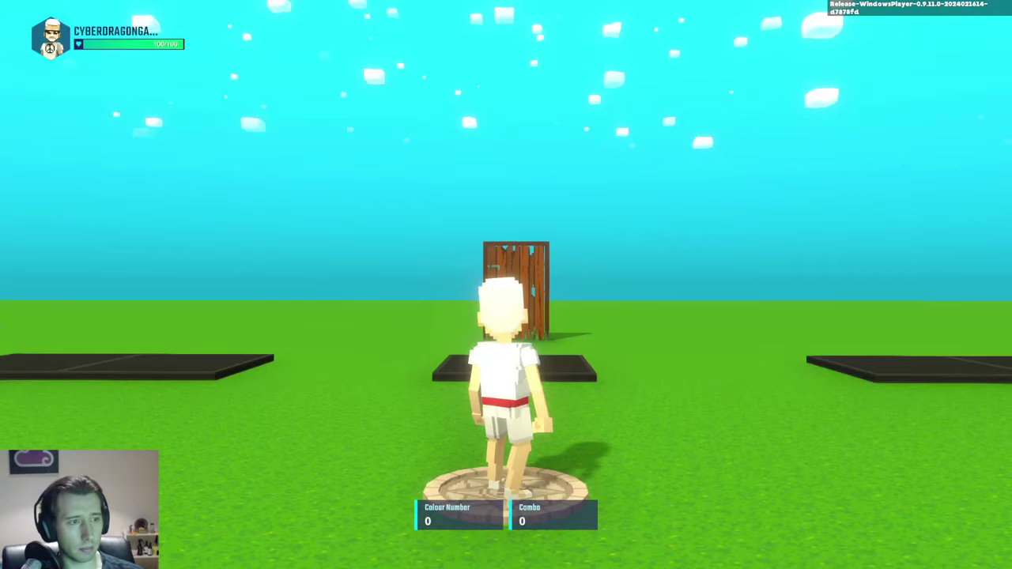
pyautogui.press('w')
pyautogui.press('w')
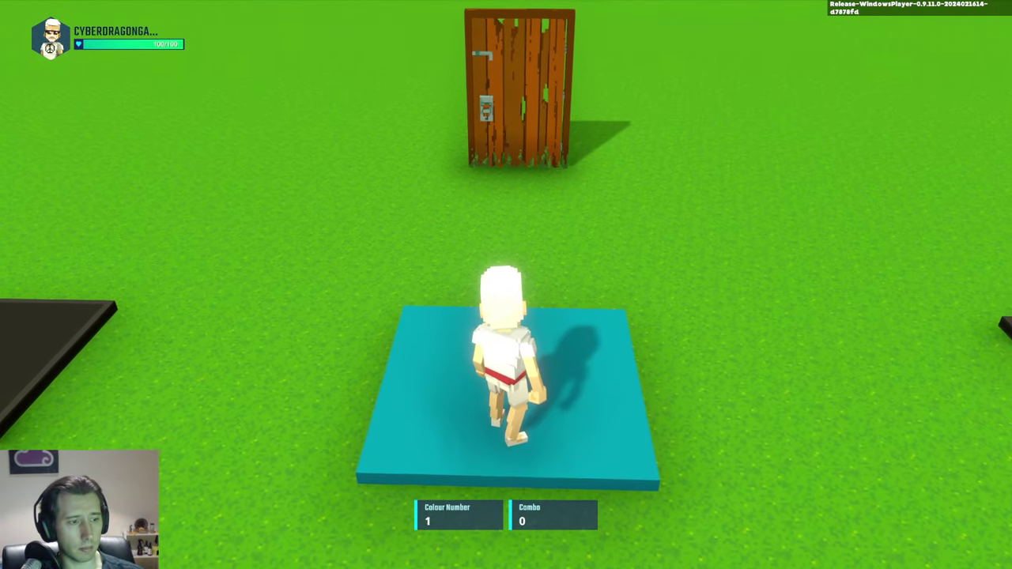
pyautogui.press('space')
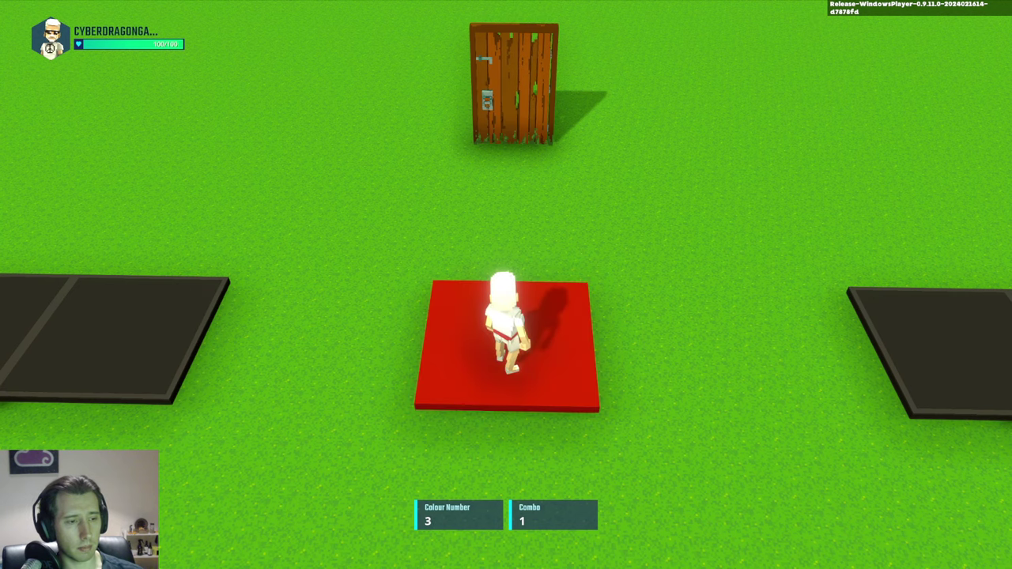
pyautogui.press('Tab')
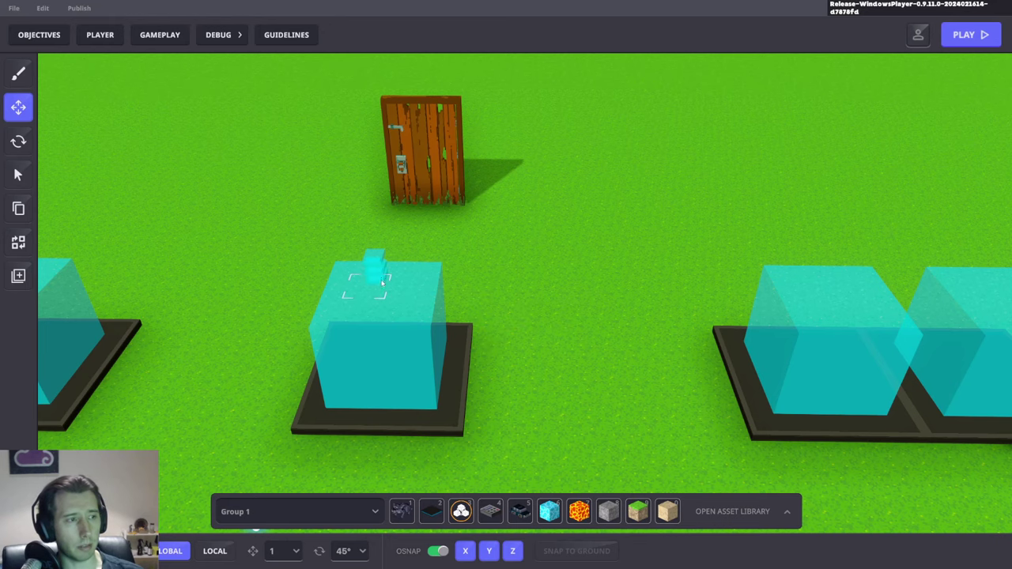
# Set the starting state of the top numpad's Switch to A.
pyautogui.click(383, 282)
pyautogui.scroll(3, 391, 212)
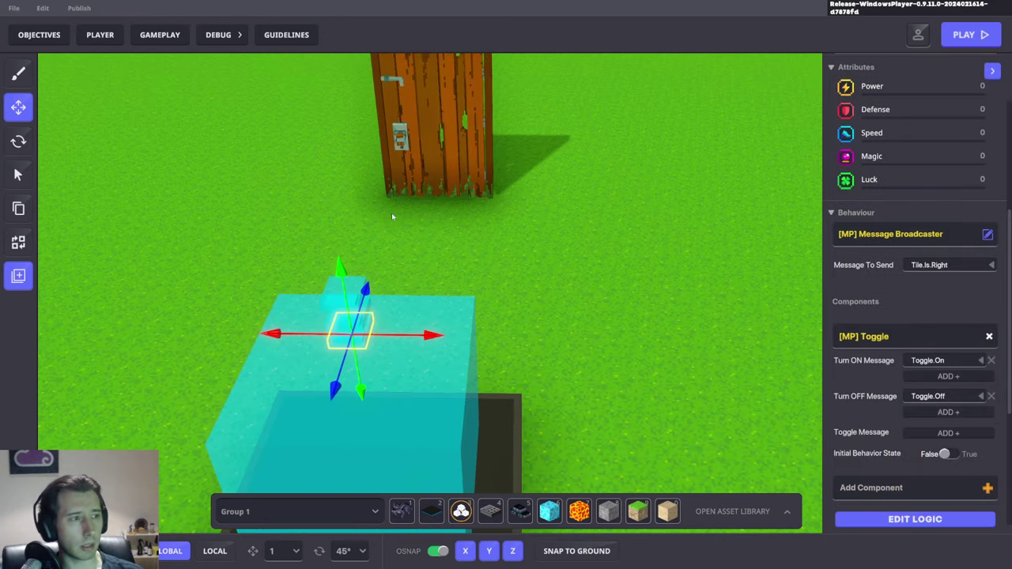
pyautogui.click(346, 287)
pyautogui.click(956, 421)
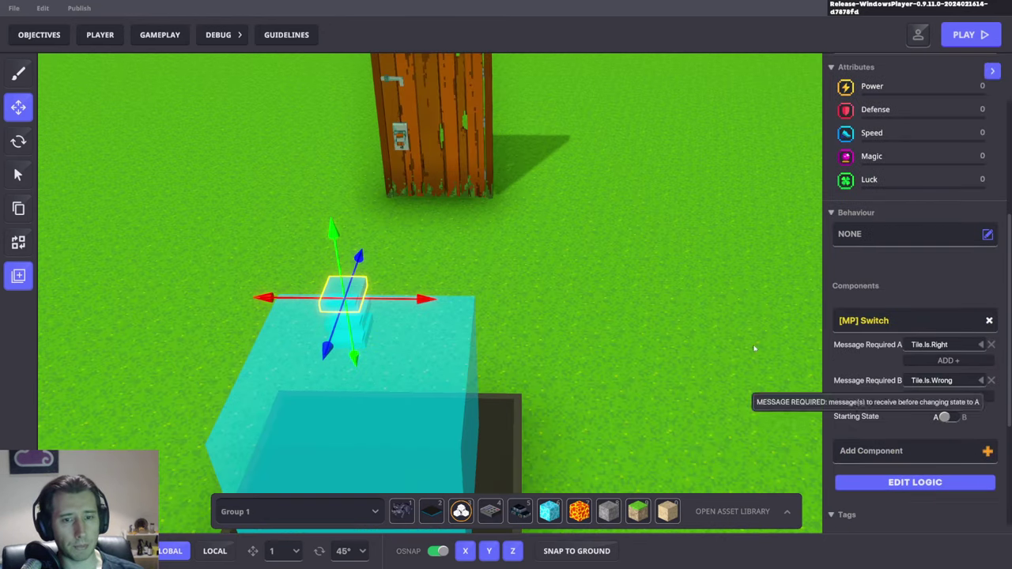
# Playtest the middle tile with the Switch starting in state A, and return to the editor.
pyautogui.press('Tab')
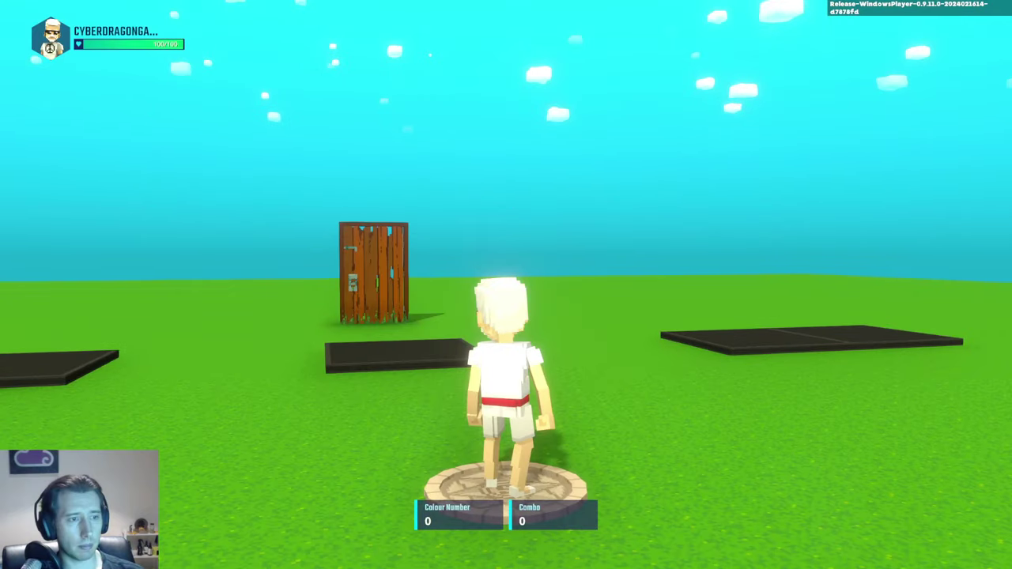
pyautogui.press('w')
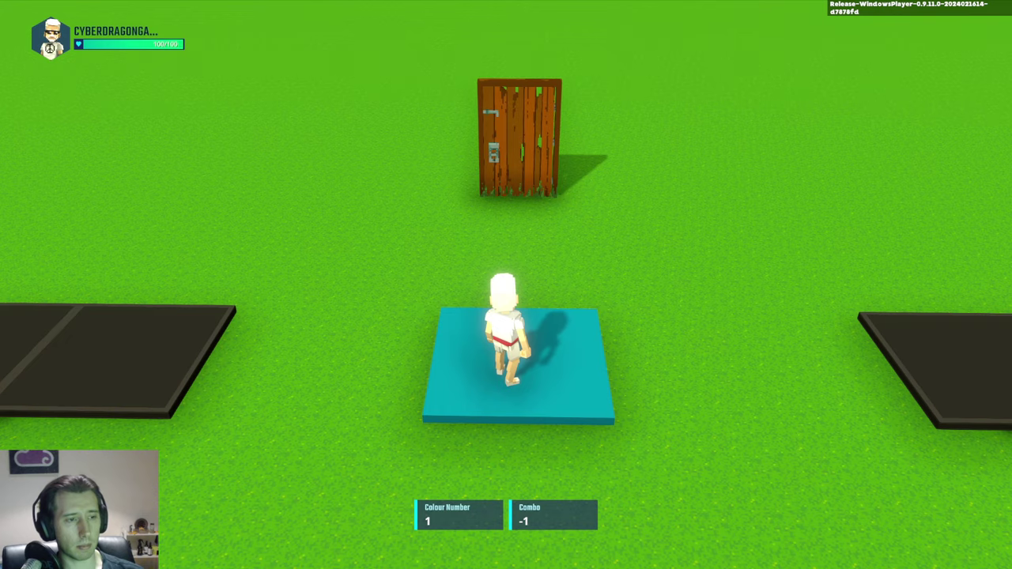
pyautogui.press('Escape')
# Open the top numpad's full logic and set its Switch's starting state to B.
pyautogui.click(348, 286)
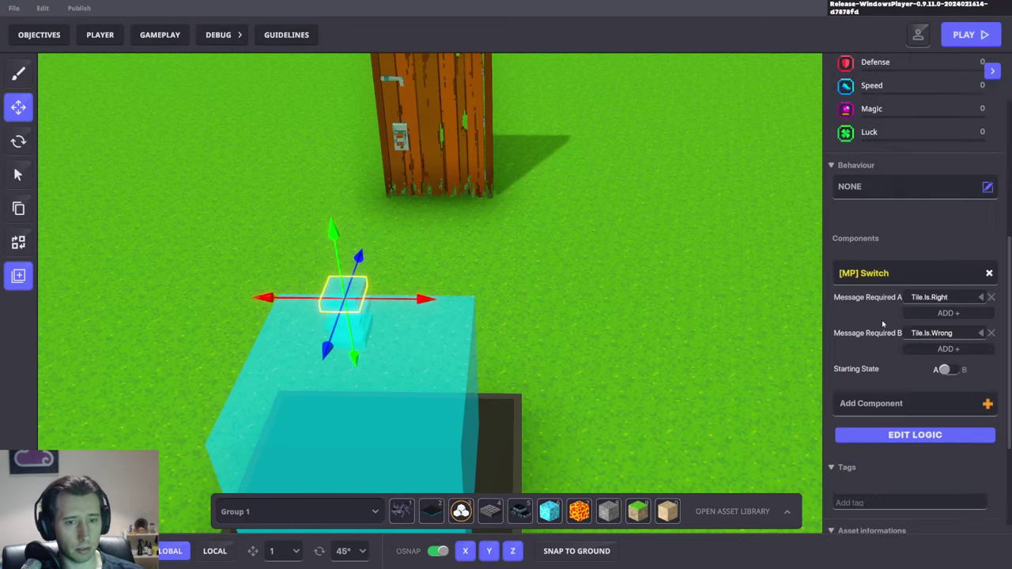
pyautogui.click(376, 292)
pyautogui.click(350, 287)
pyautogui.scroll(-7, 917, 349)
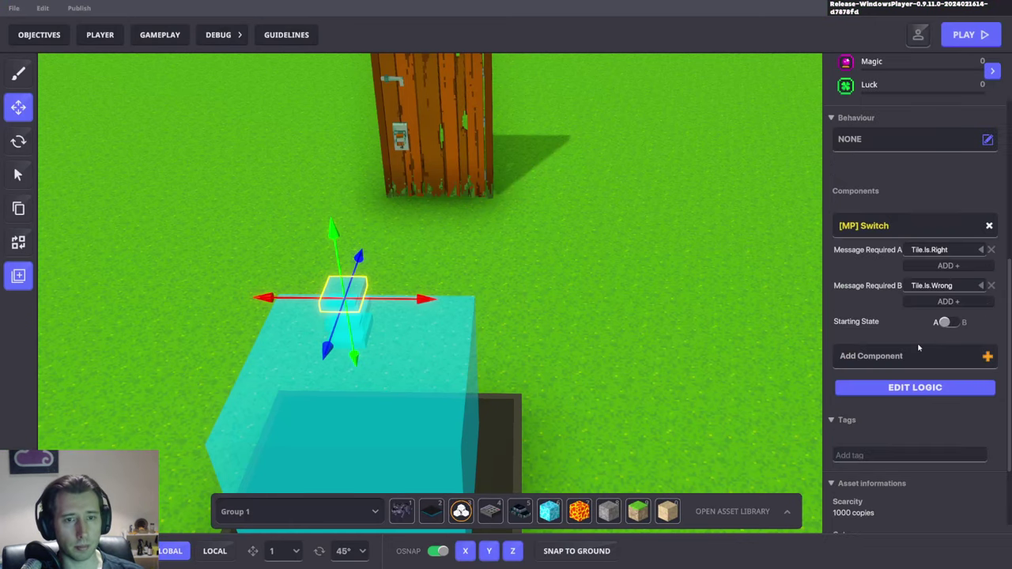
pyautogui.click(917, 388)
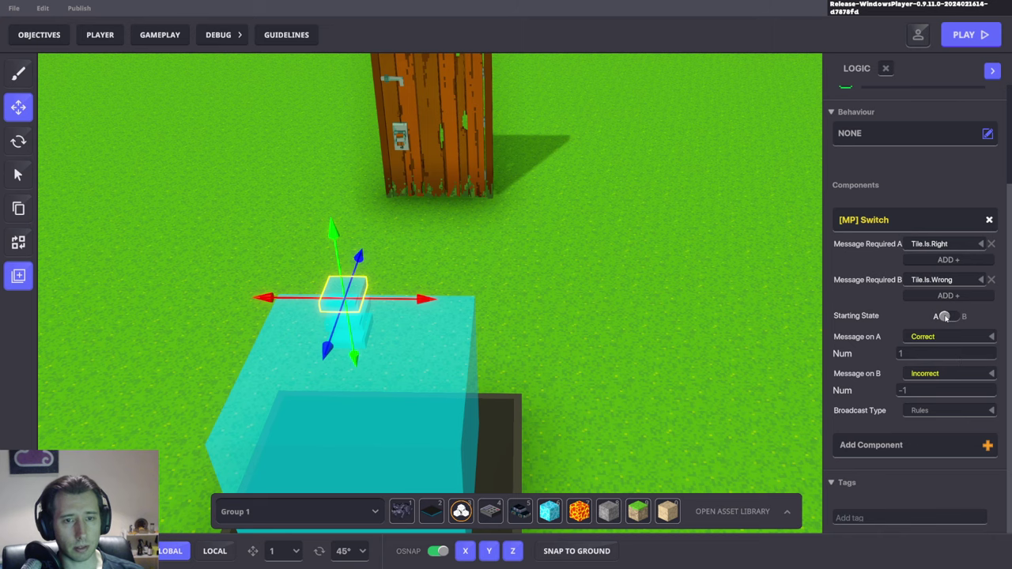
pyautogui.click(944, 317)
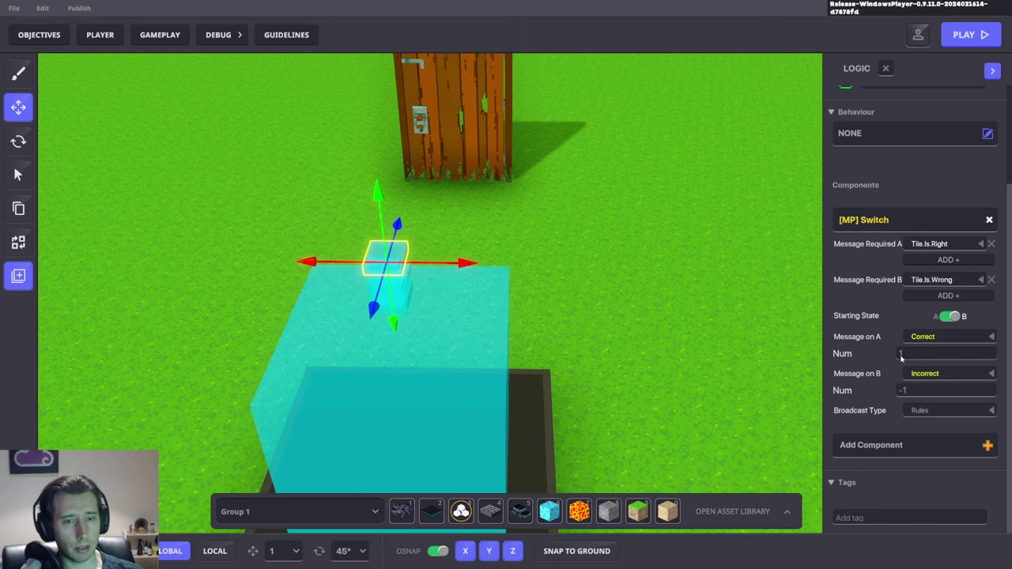
# Playtest the middle tile with the Switch starting in state B, and return to the editor.
pyautogui.hotkey('ctrl', 'p')
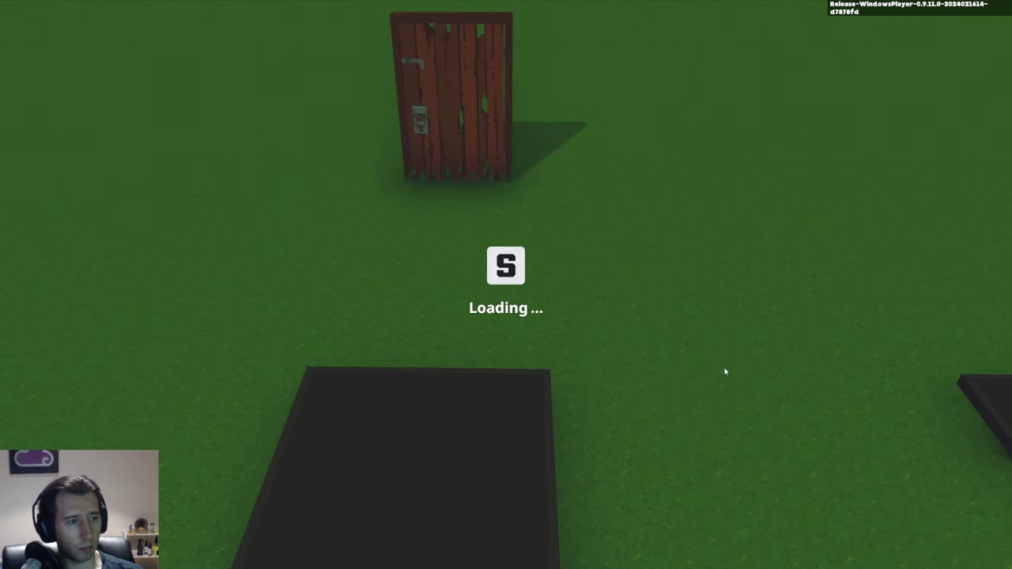
pyautogui.press('w')
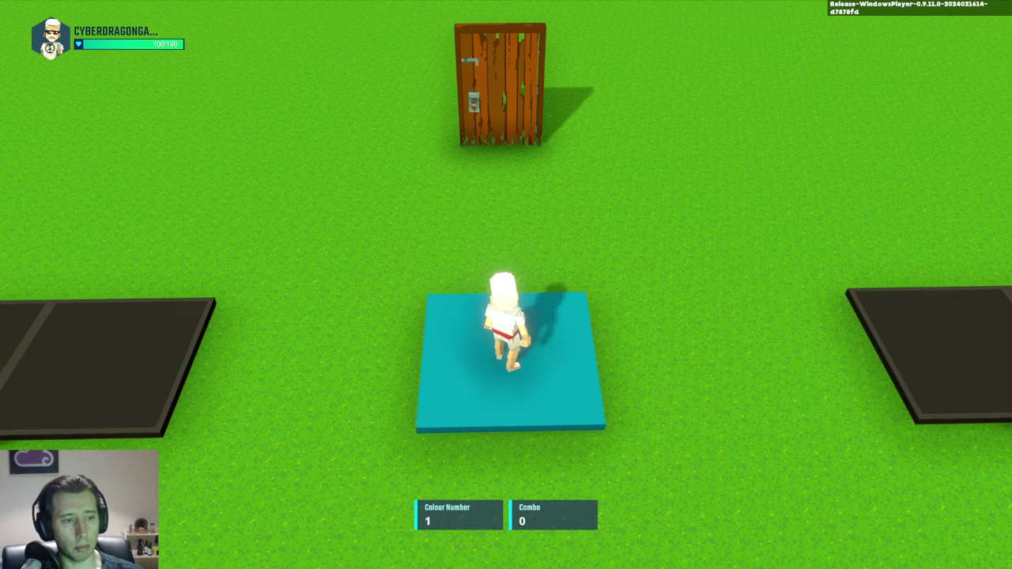
pyautogui.press('Escape')
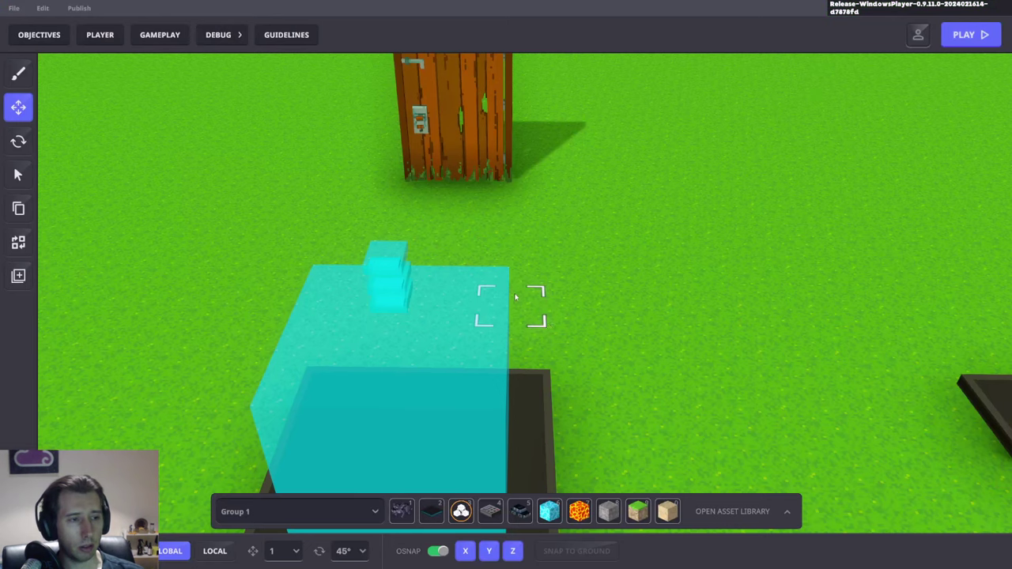
# Examine the middle tile's four colour animations, comparing their play messages and start messages, along with its Toggle settings.
pyautogui.click(539, 399)
pyautogui.scroll(-5, 924, 278)
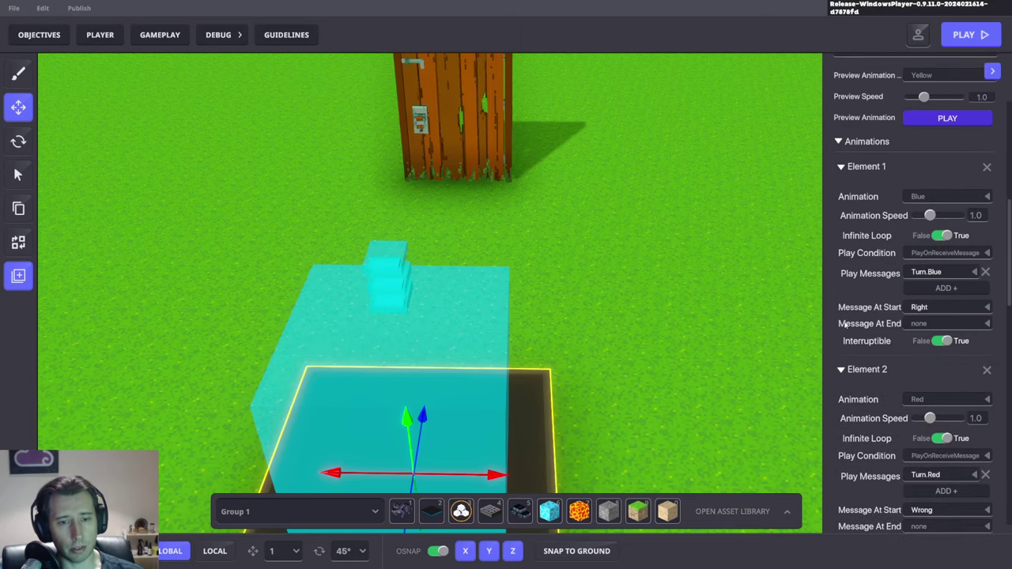
pyautogui.scroll(-2, 909, 300)
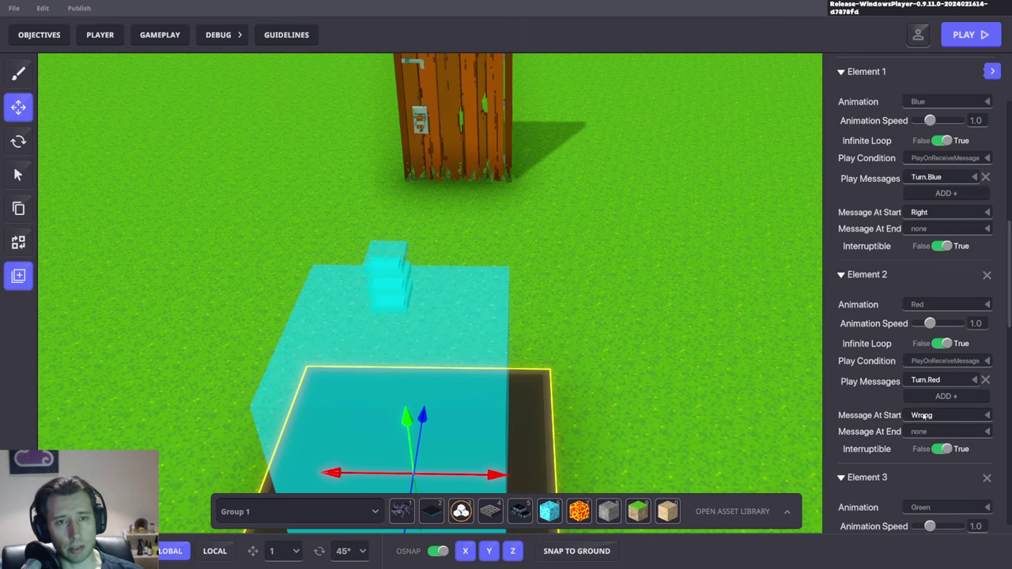
pyautogui.scroll(-8, 944, 413)
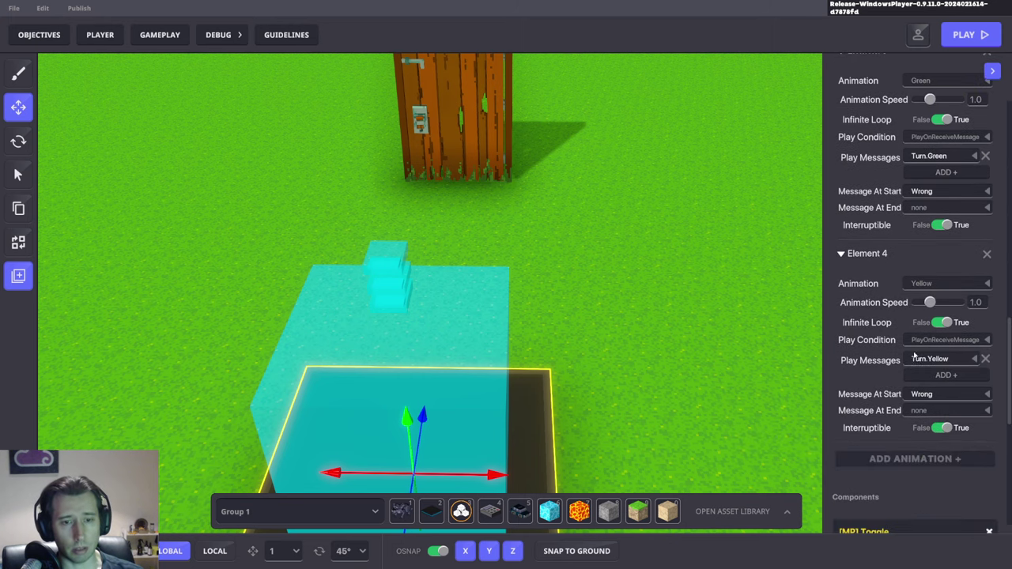
pyautogui.scroll(-2, 938, 404)
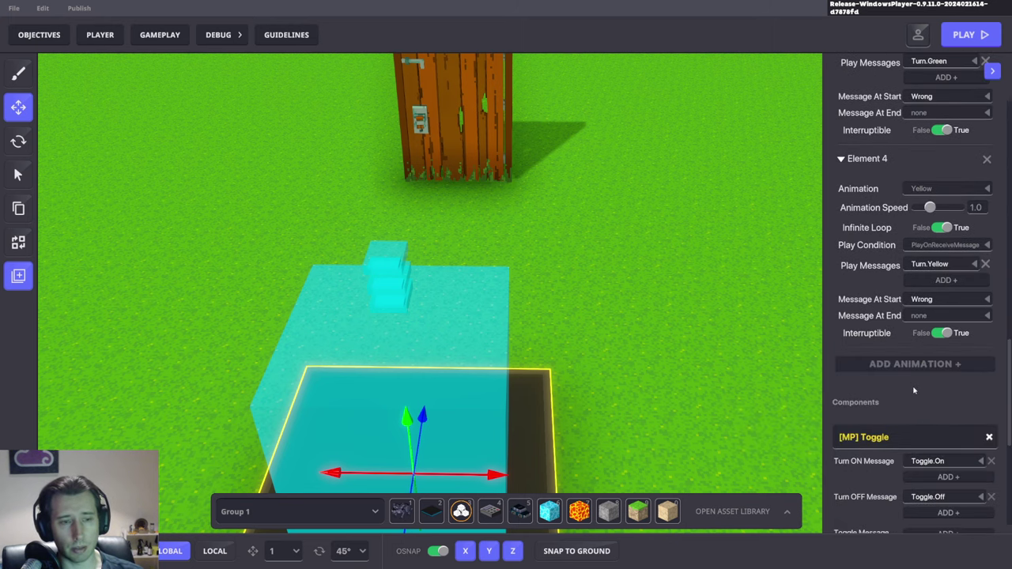
pyautogui.scroll(-3, 764, 366)
pyautogui.moveTo(706, 445); pyautogui.dragTo(703, 352, button='middle')
pyautogui.scroll(3, 682, 336)
pyautogui.scroll(3, 908, 359)
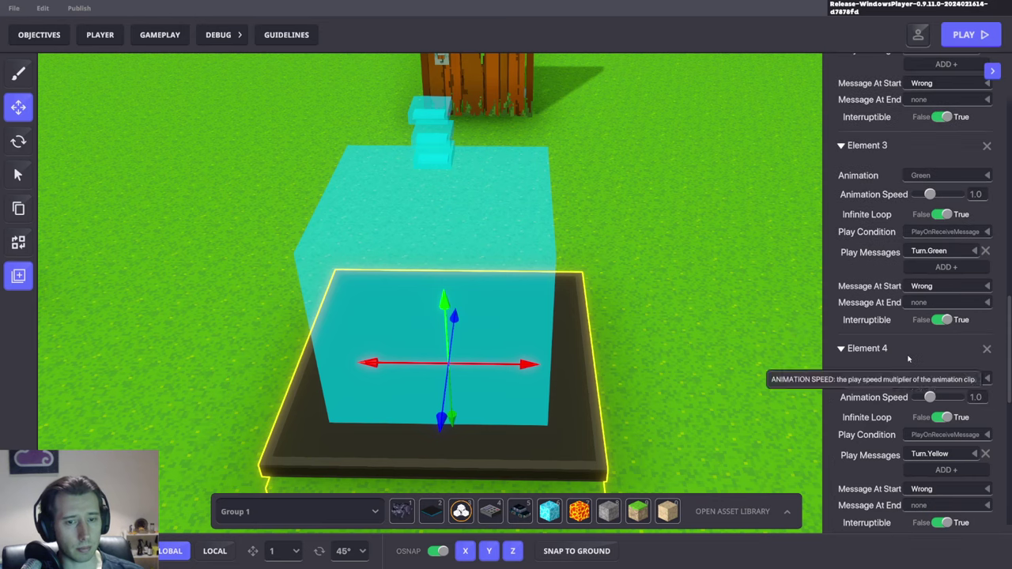
# Compare the full Message Broadcaster settings of the bottom and middle numpads, including the sent and required messages.
pyautogui.scroll(10, 909, 359)
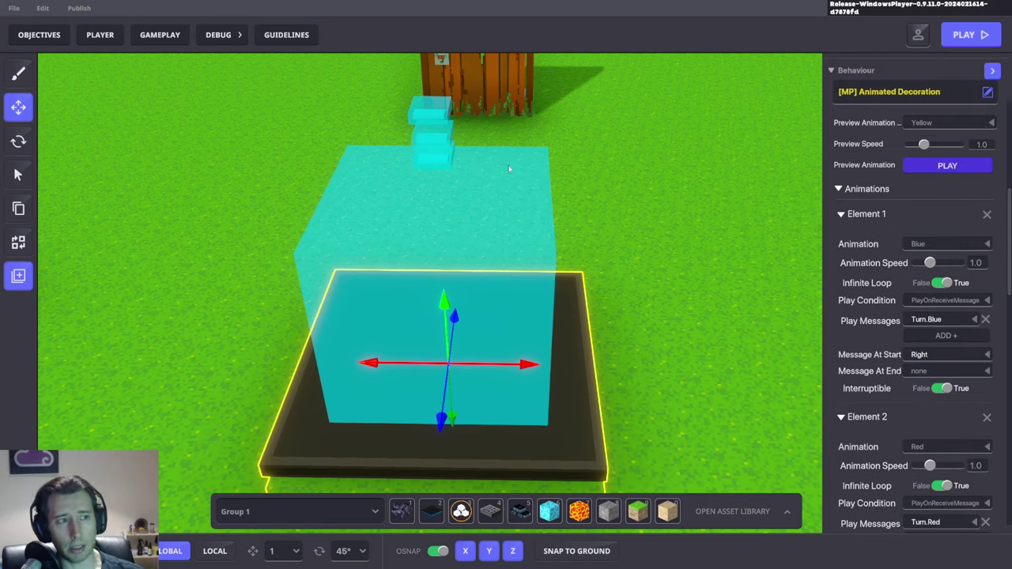
pyautogui.click(445, 160)
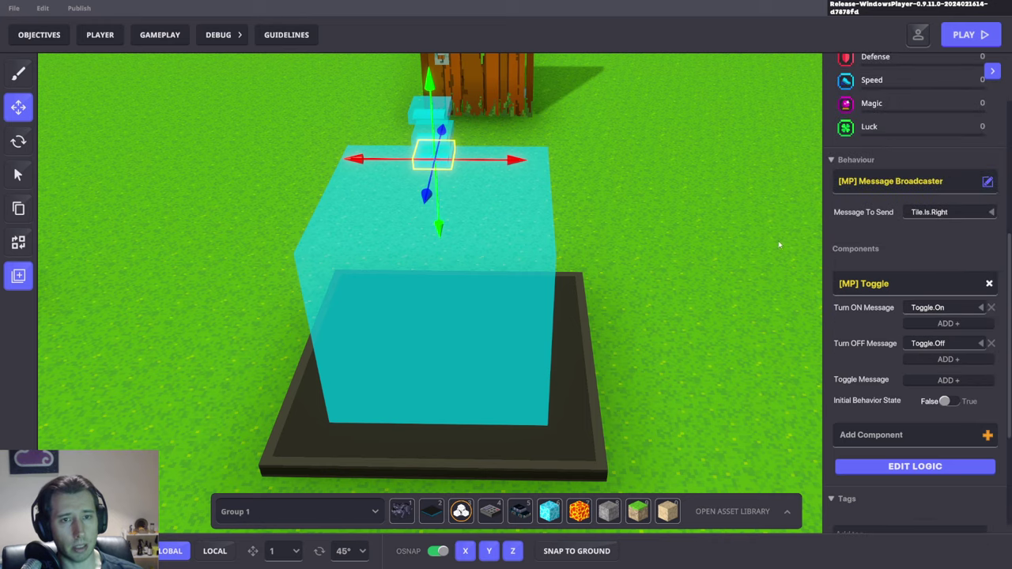
pyautogui.press('f')
pyautogui.scroll(3, 677, 213)
pyautogui.moveTo(622, 282); pyautogui.dragTo(589, 300, button='right')
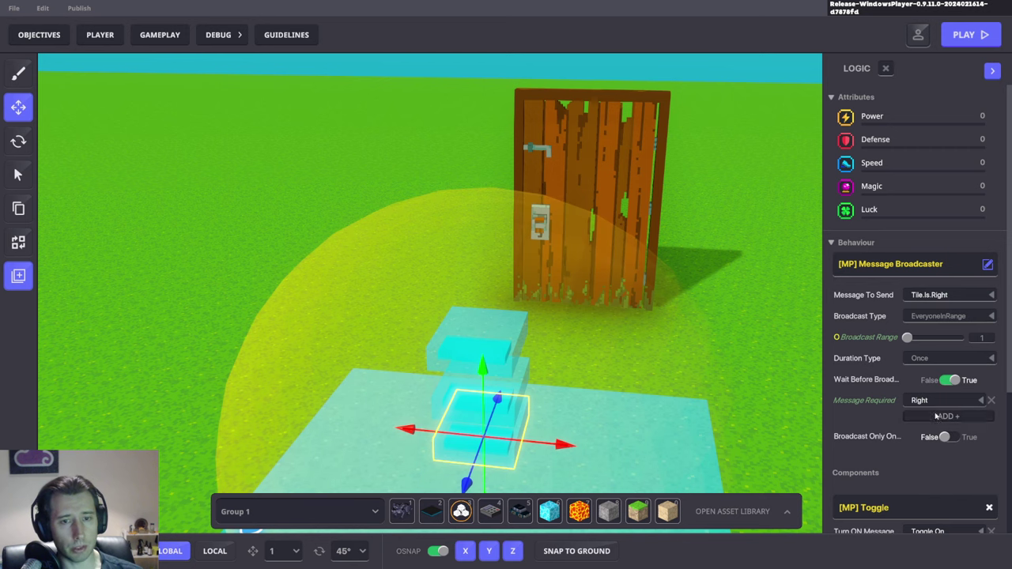
pyautogui.scroll(-3, 673, 380)
pyautogui.moveTo(673, 379); pyautogui.dragTo(642, 372, button='right')
pyautogui.click(565, 375)
pyautogui.scroll(-3, 974, 422)
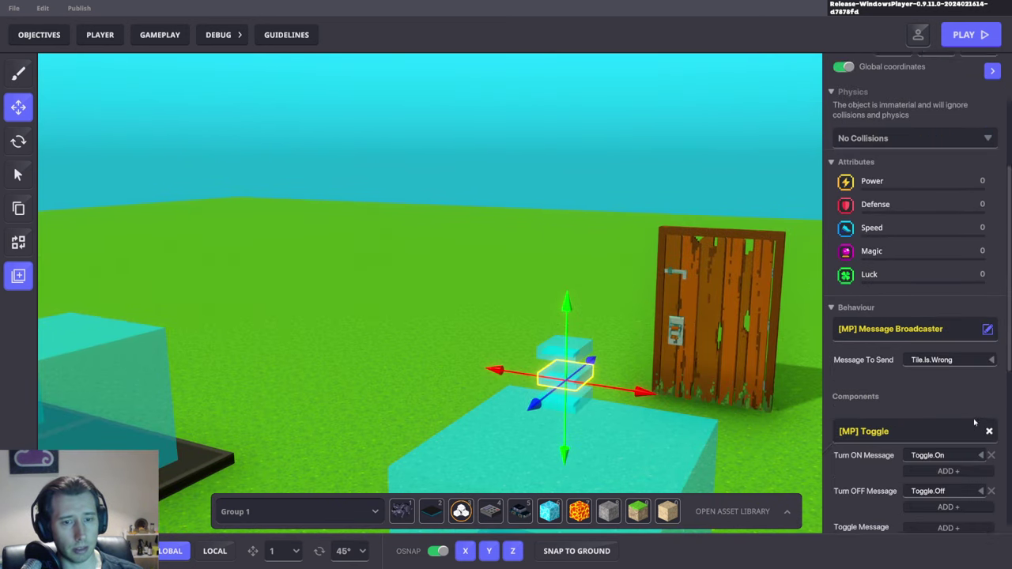
pyautogui.scroll(-4, 973, 419)
pyautogui.click(925, 423)
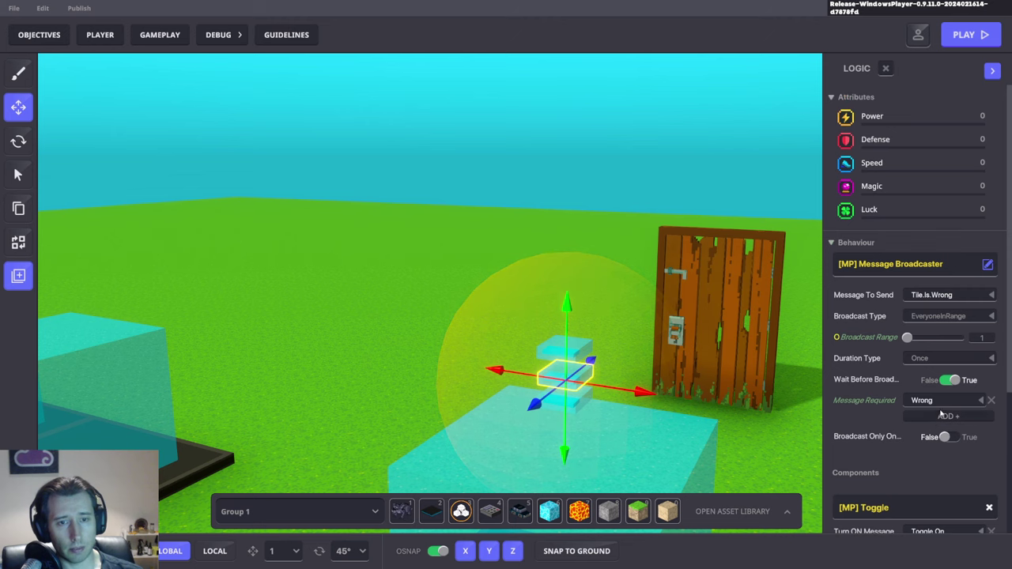
pyautogui.scroll(-2, 725, 393)
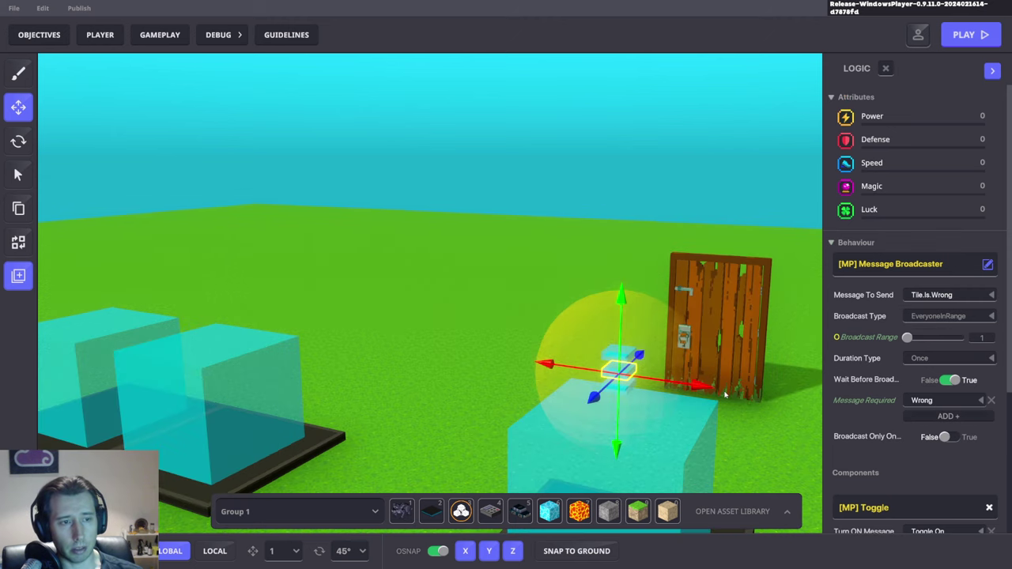
# Examine the top numpad's Switch logic, including its required messages, starting state, output messages and broadcast type.
pyautogui.click(629, 308)
pyautogui.click(619, 352)
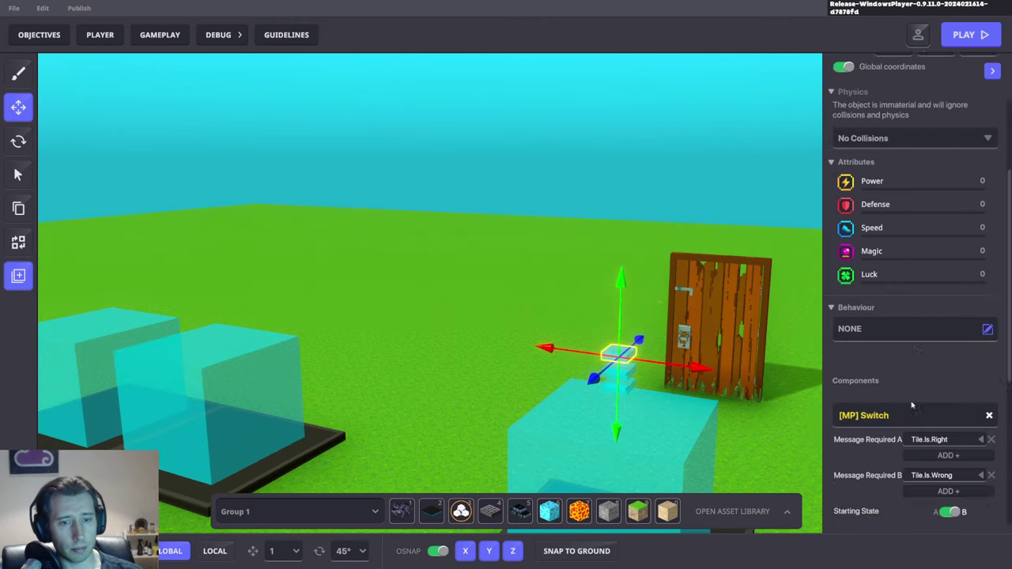
pyautogui.scroll(-5, 933, 412)
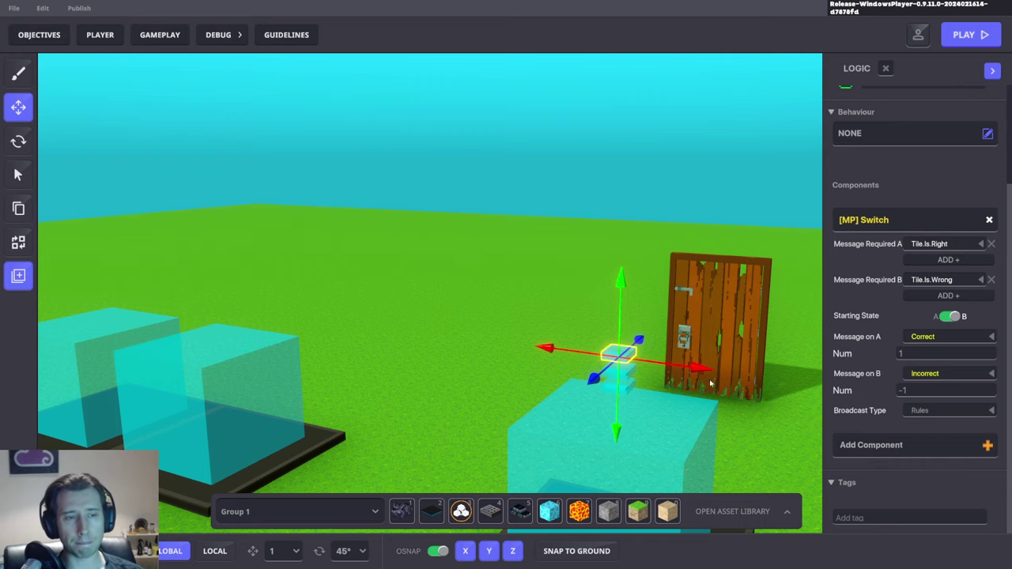
pyautogui.press('s')
pyautogui.moveTo(710, 383); pyautogui.dragTo(737, 399, button='right')
pyautogui.press('w')
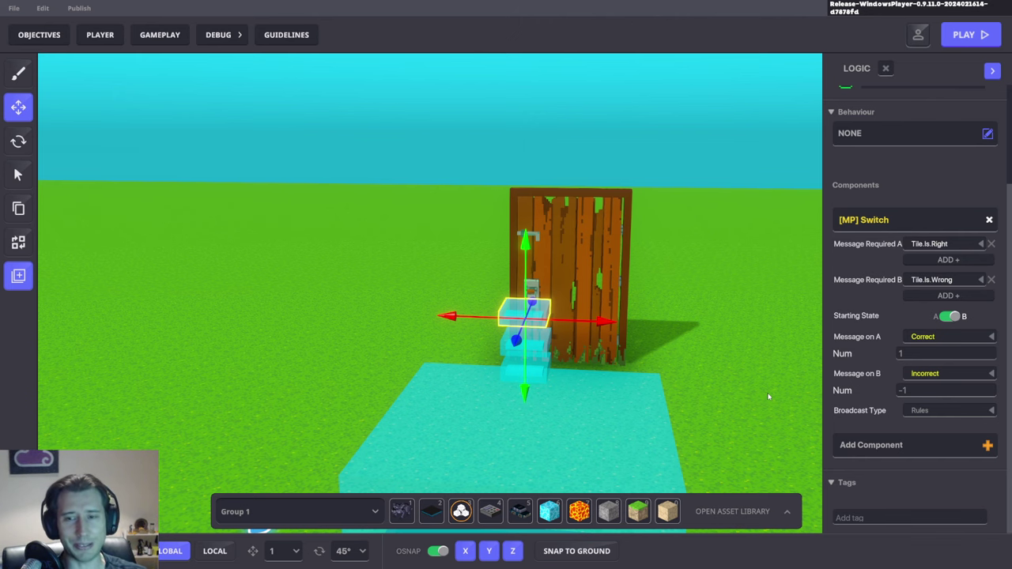
pyautogui.press('s')
pyautogui.moveTo(738, 382); pyautogui.dragTo(530, 352, button='right')
pyautogui.press('s')
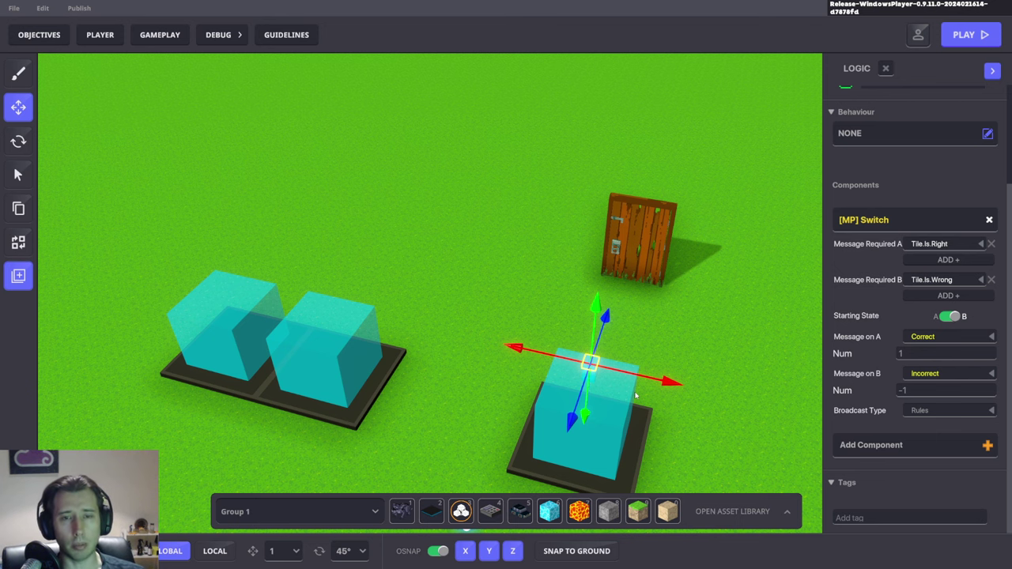
# Check the middle tile's Blue and Red animation messages against the full Switch logic of the top numpad.
pyautogui.moveTo(708, 349); pyautogui.dragTo(632, 347, button='right')
pyautogui.press('w')
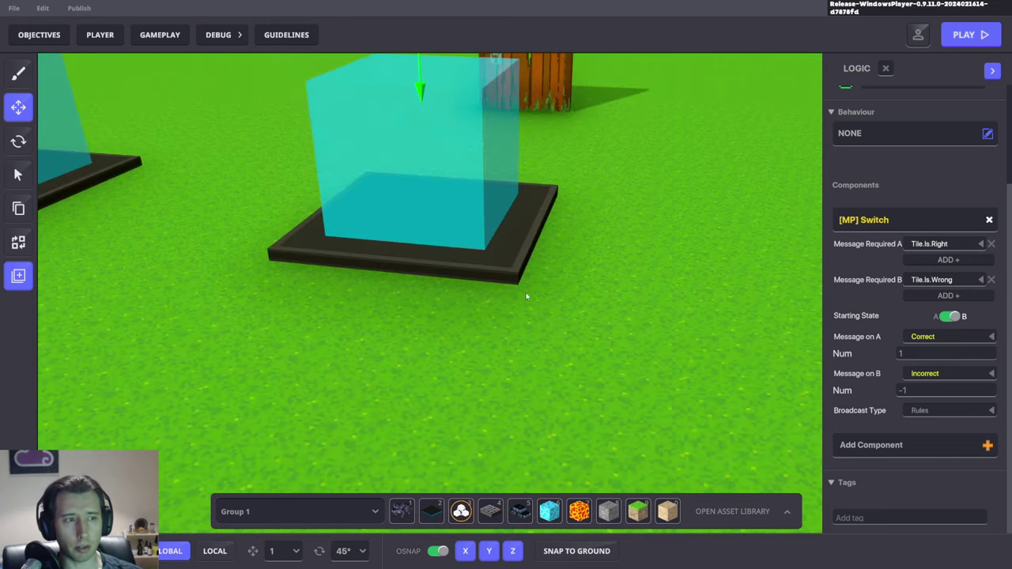
pyautogui.click(526, 291)
pyautogui.scroll(-5, 917, 380)
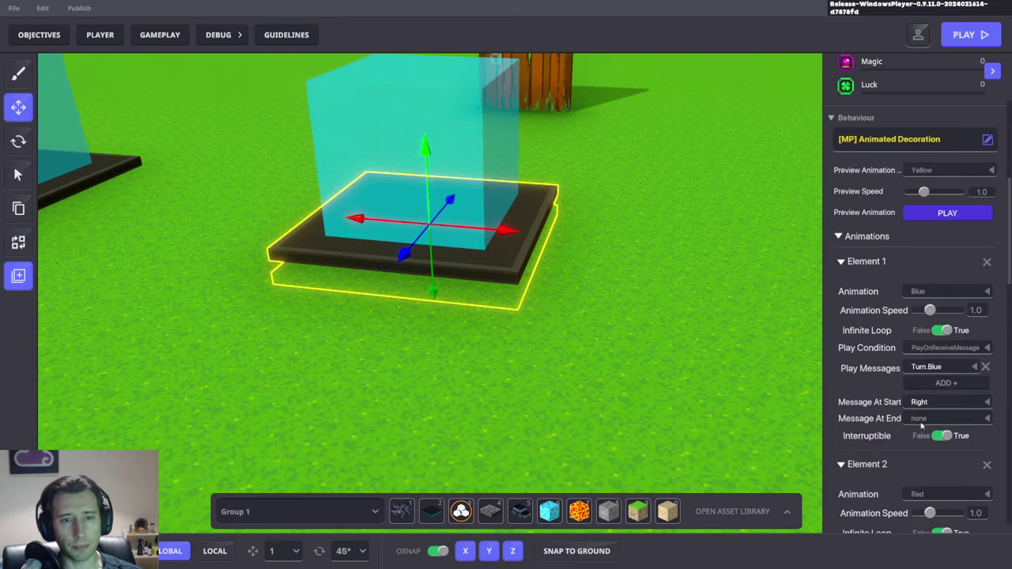
pyautogui.press('e')
pyautogui.moveTo(696, 295); pyautogui.dragTo(669, 285, button='right')
pyautogui.scroll(-2, 806, 348)
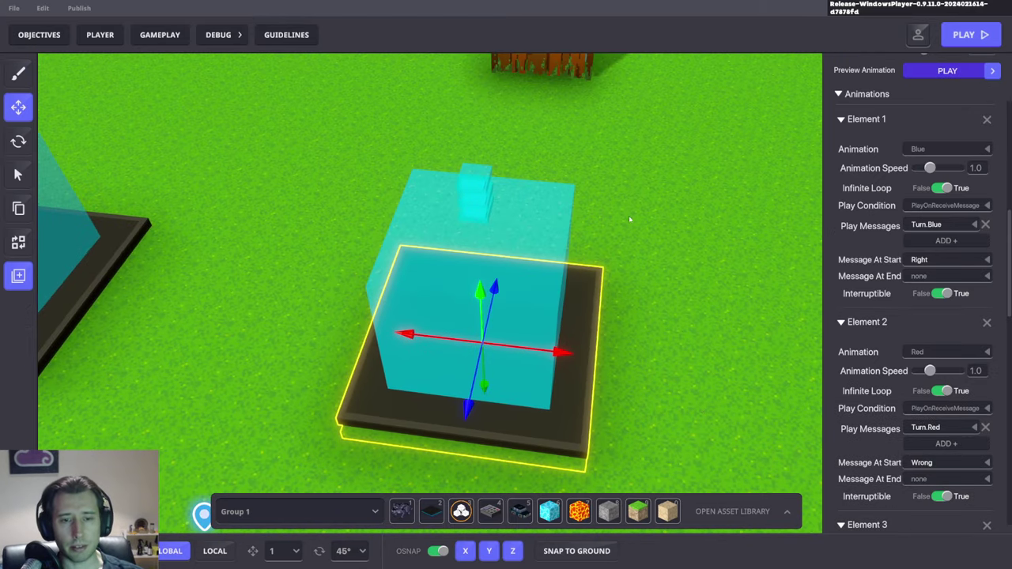
pyautogui.click(486, 175)
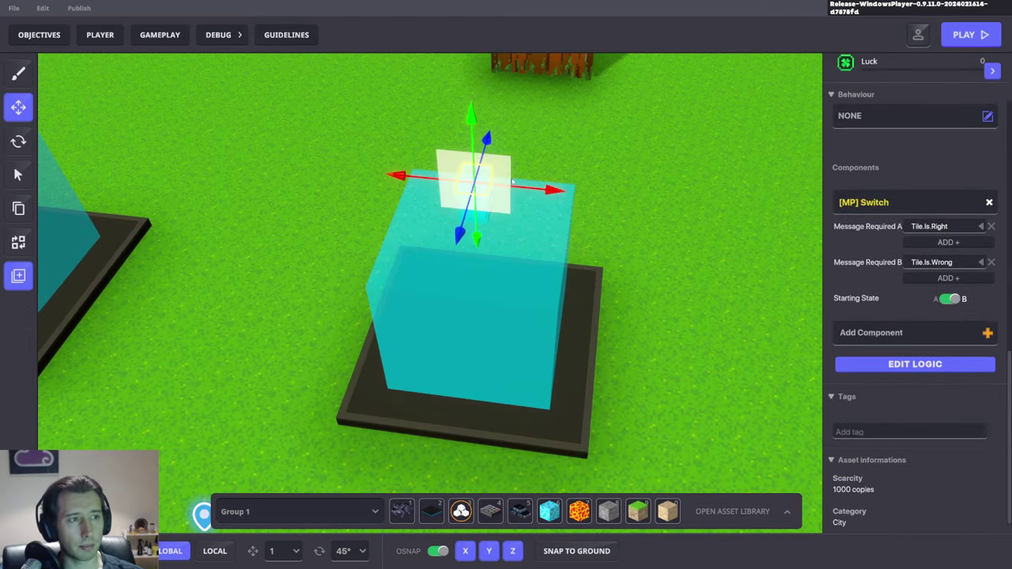
pyautogui.click(894, 366)
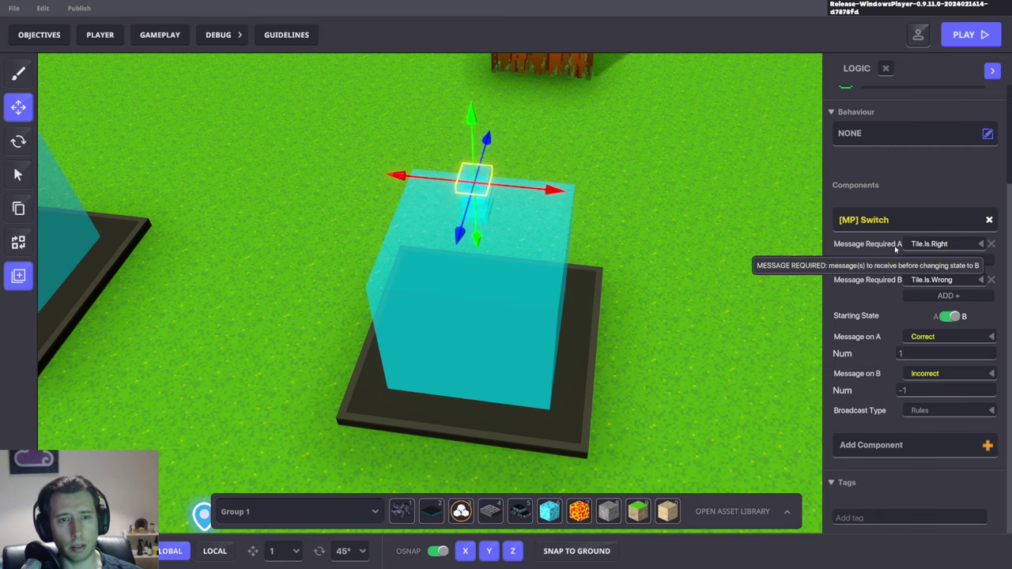
# Playtest the puzzle by walking onto the middle tile, and return to the editor.
pyautogui.hotkey('ctrl', 'p')
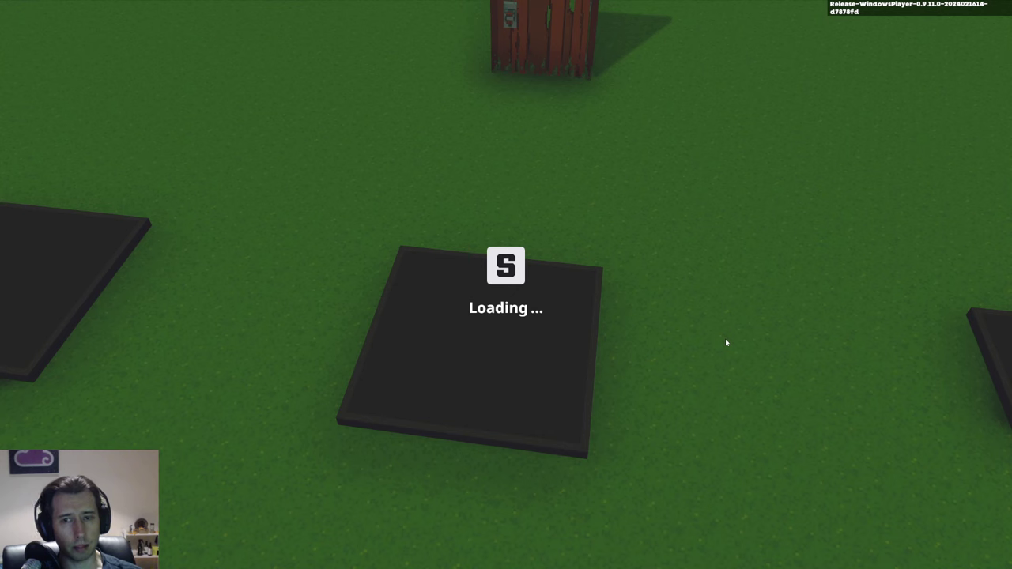
pyautogui.press('w')
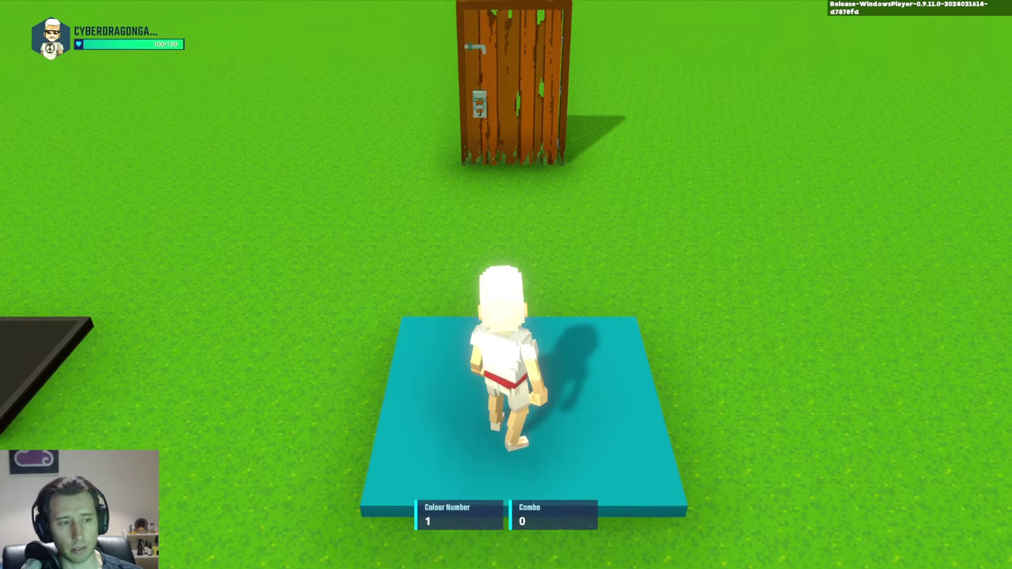
pyautogui.hotkey('ctrl', 'p')
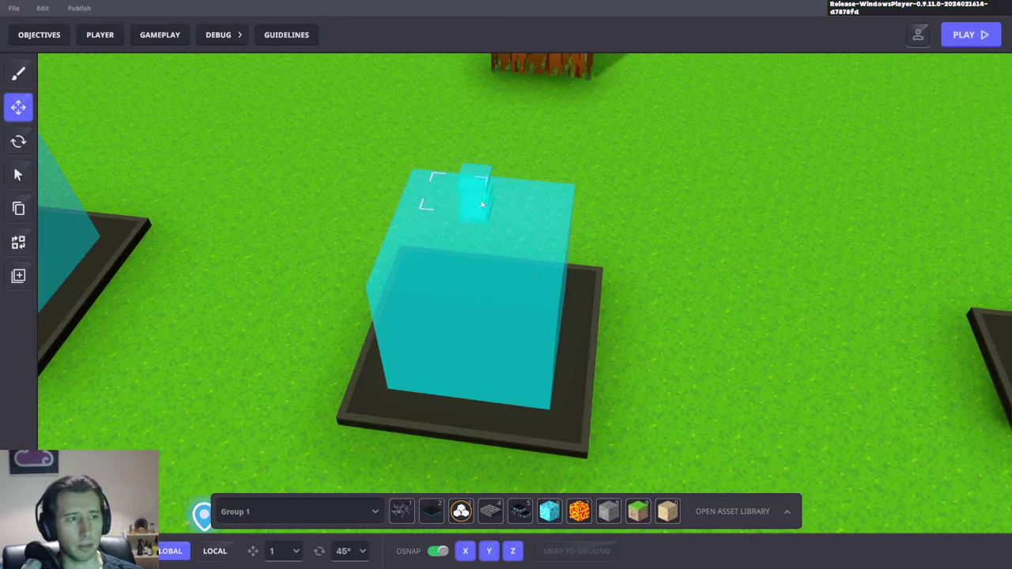
# Swap the top numpad's Switch triggers, setting Message Required A to Tile.Is.Wrong and Message Required B to Tile.Is.Right.
pyautogui.click(481, 181)
pyautogui.scroll(-5, 919, 352)
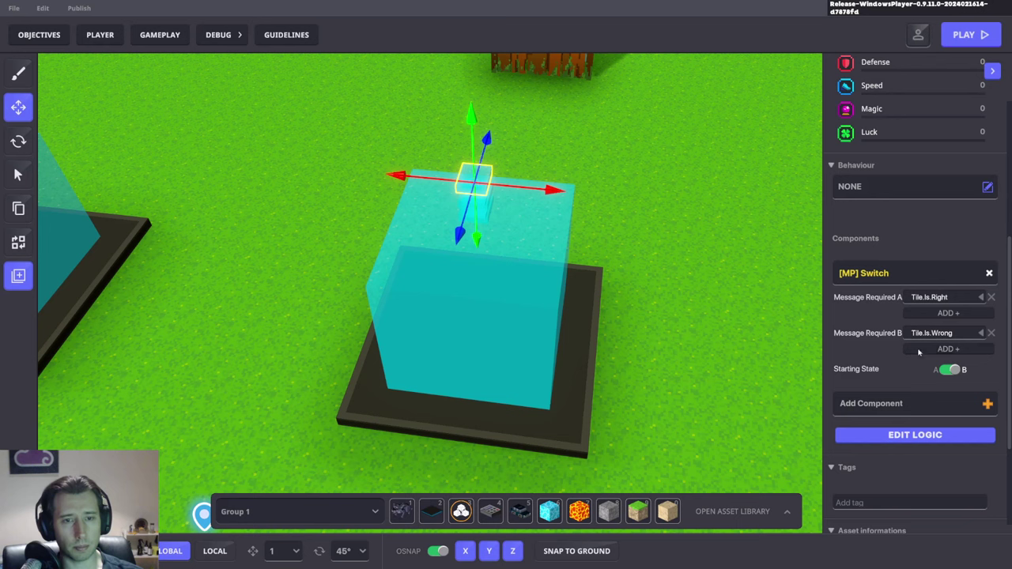
pyautogui.click(927, 298)
pyautogui.write('Tile')
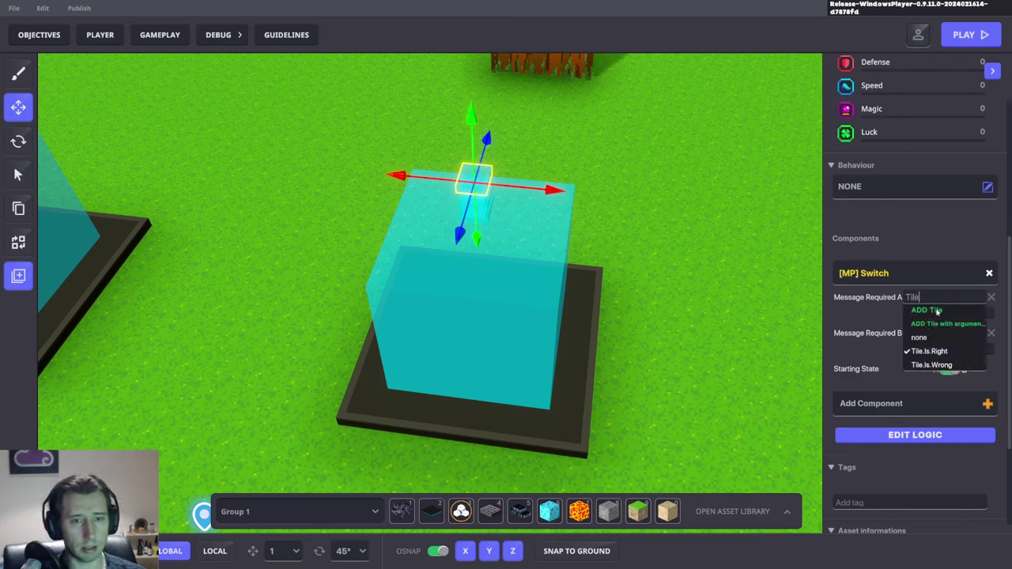
pyautogui.click(930, 365)
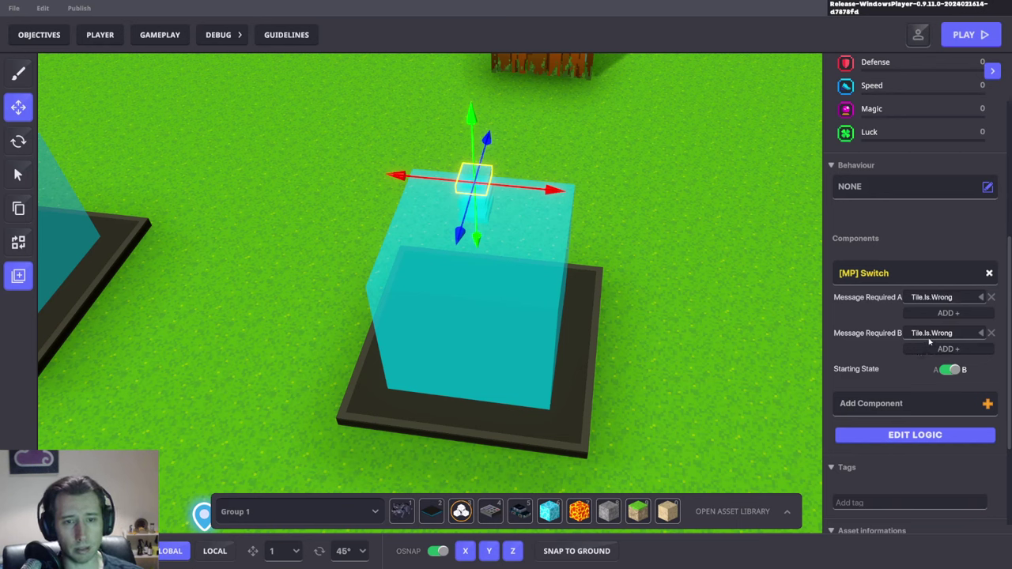
pyautogui.click(929, 339)
pyautogui.write('Tile')
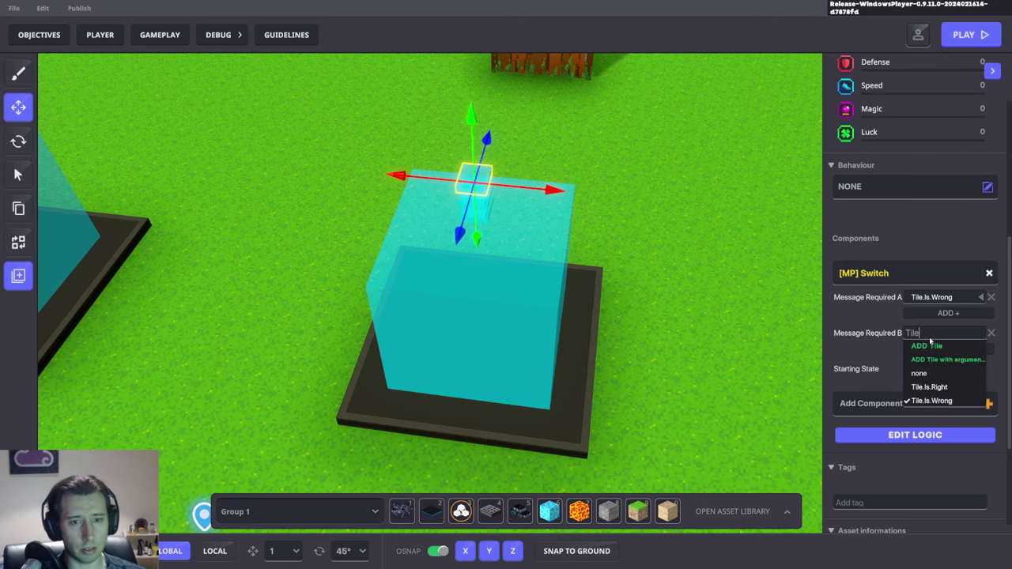
pyautogui.click(940, 387)
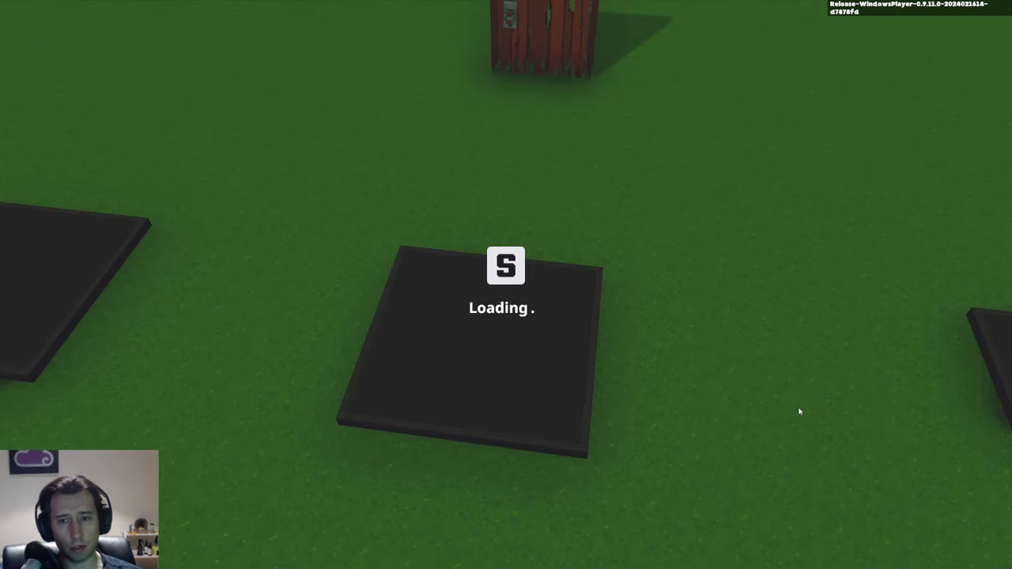
# Playtest the middle tile with the swapped Switch messages, and return to the editor.
pyautogui.press('w')
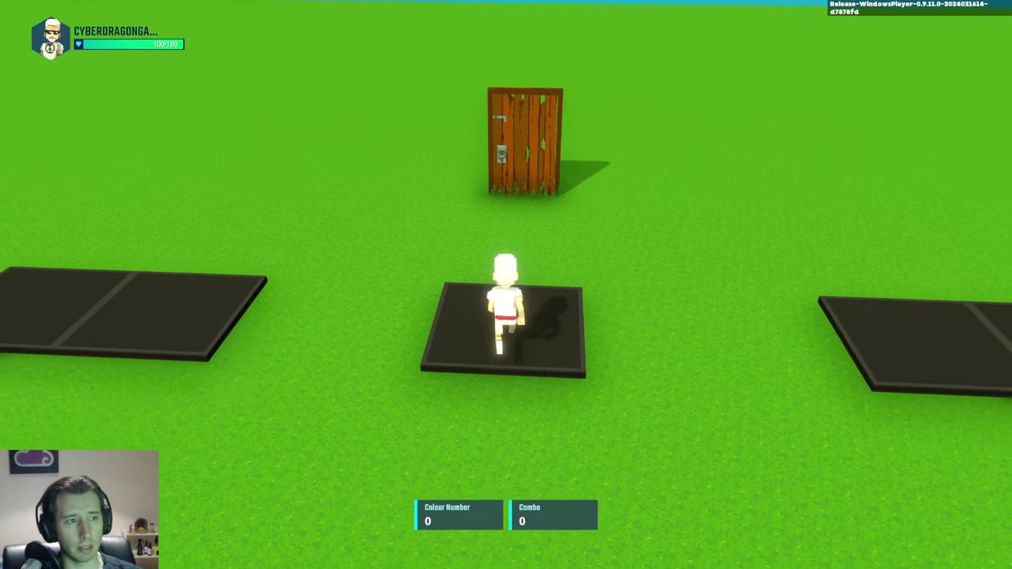
pyautogui.press('w')
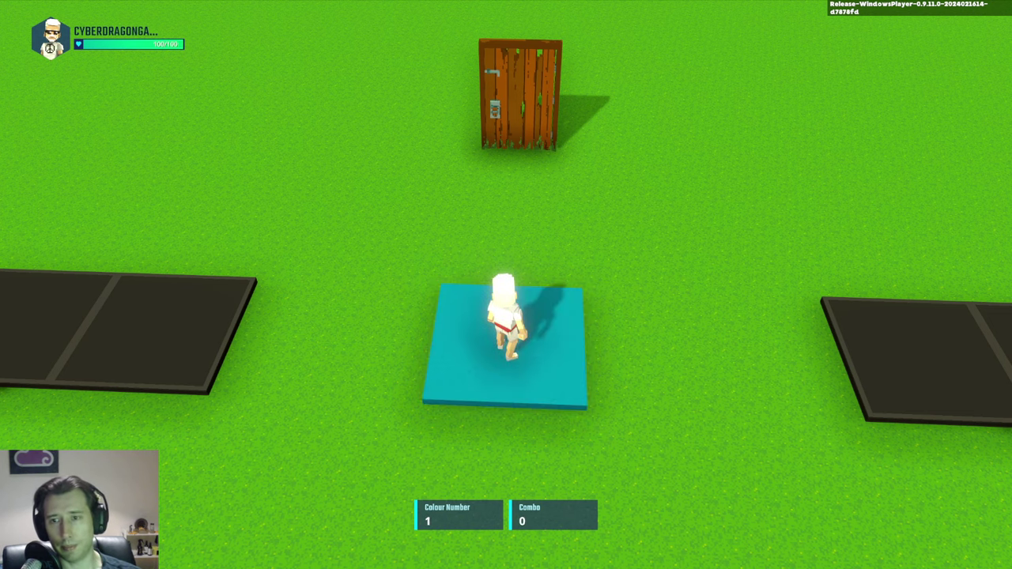
pyautogui.press('Escape')
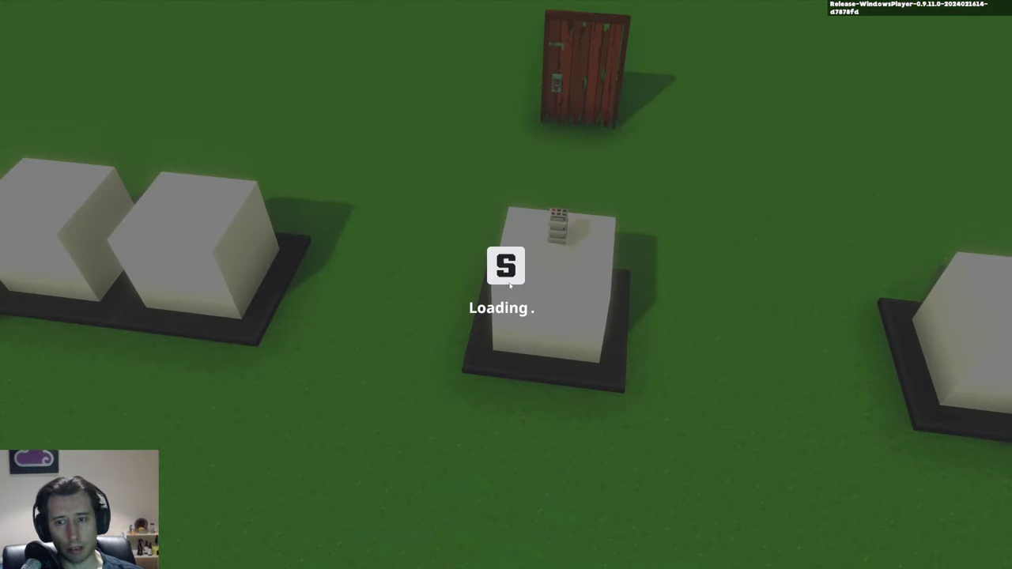
# Review the full logic of the top numpad's Switch with its swapped required messages.
pyautogui.moveTo(541, 266); pyautogui.dragTo(539, 247, button='right')
pyautogui.click(473, 148)
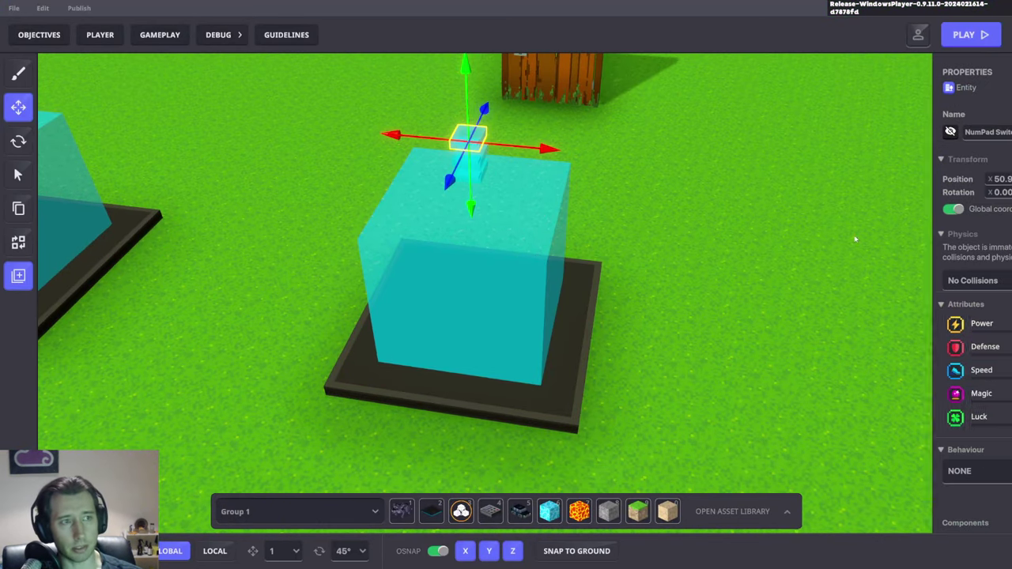
pyautogui.scroll(-5, 933, 340)
pyautogui.click(935, 437)
pyautogui.scroll(-3, 931, 435)
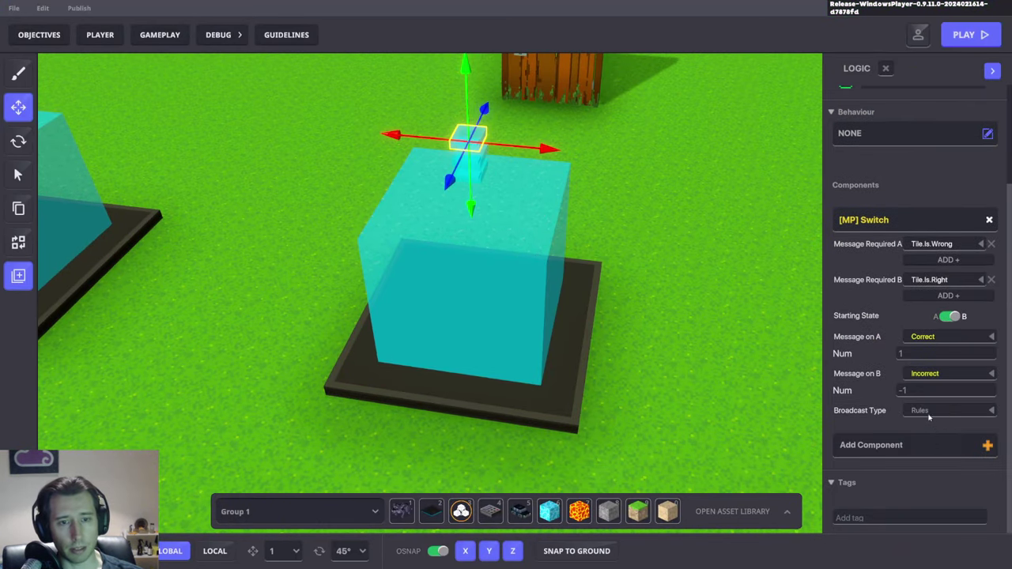
# Recheck the start messages of the middle tile's Blue and Red animations.
pyautogui.click(573, 363)
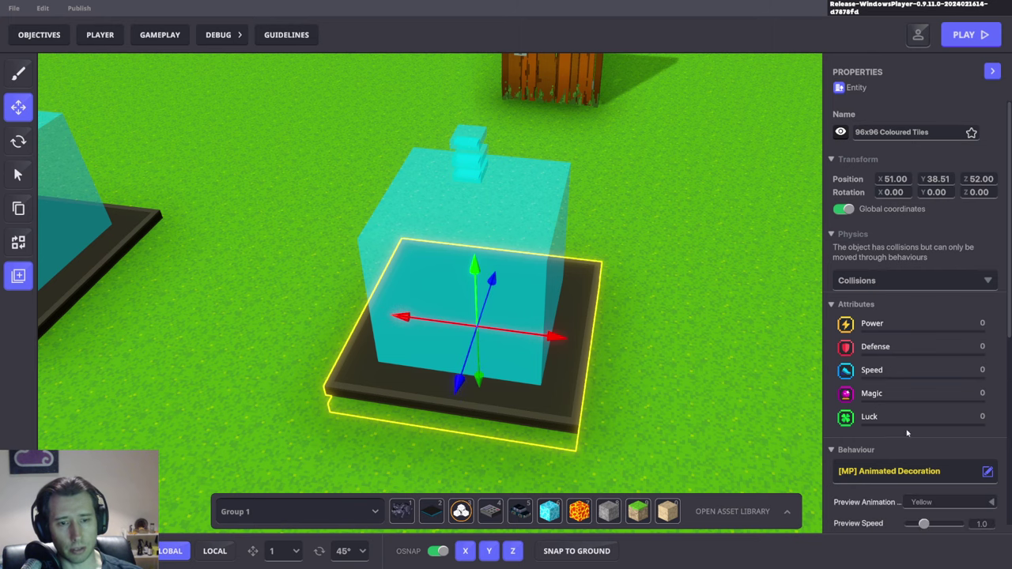
pyautogui.scroll(-10, 917, 411)
pyautogui.scroll(2, 949, 265)
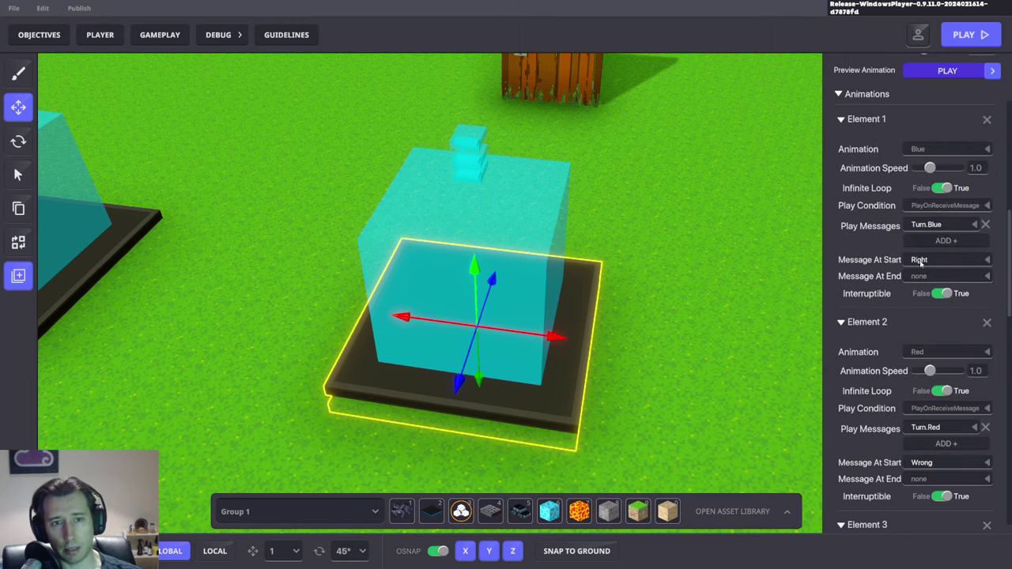
# Recheck the full Message Broadcaster logic of the middle numpad and the bottom numpad.
pyautogui.scroll(3, 469, 187)
pyautogui.click(467, 196)
pyautogui.scroll(-7, 910, 350)
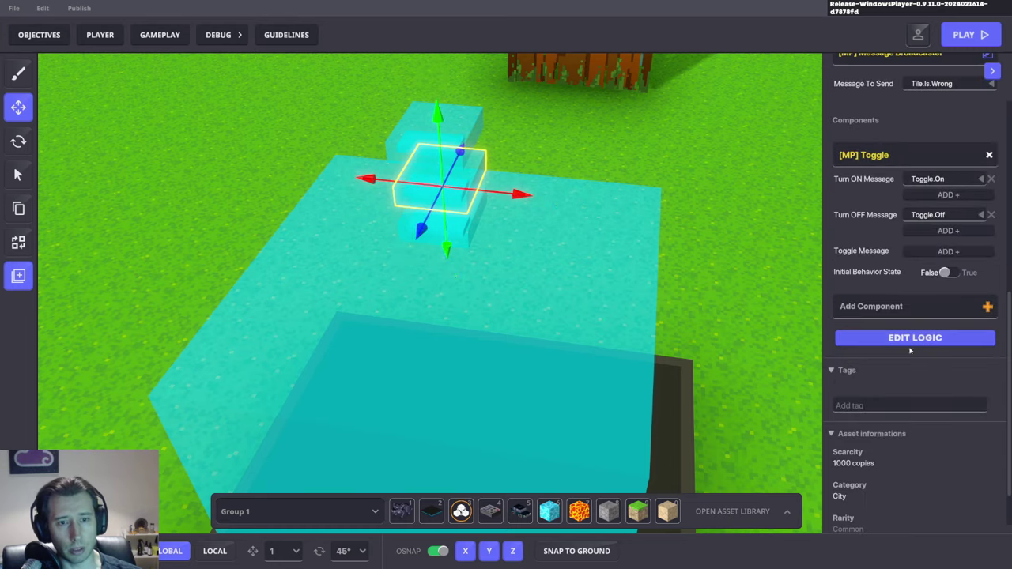
pyautogui.click(914, 339)
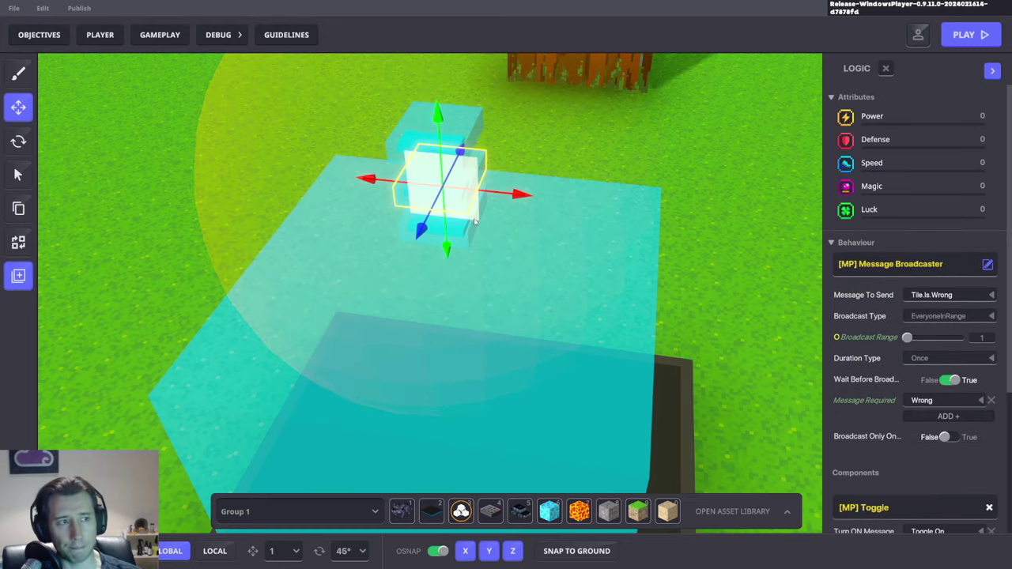
pyautogui.scroll(3, 474, 222)
pyautogui.click(467, 236)
pyautogui.scroll(-7, 933, 407)
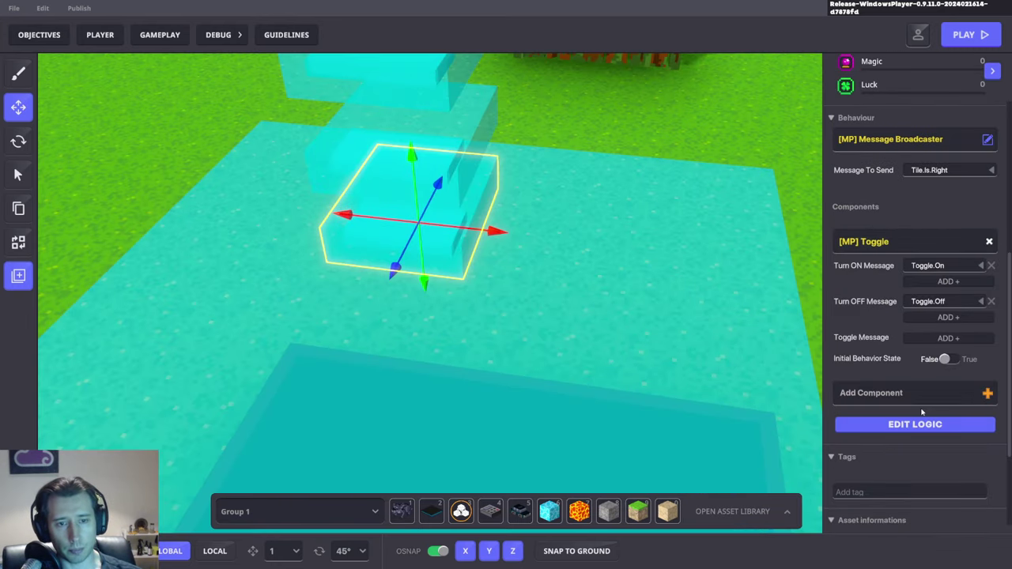
pyautogui.click(917, 424)
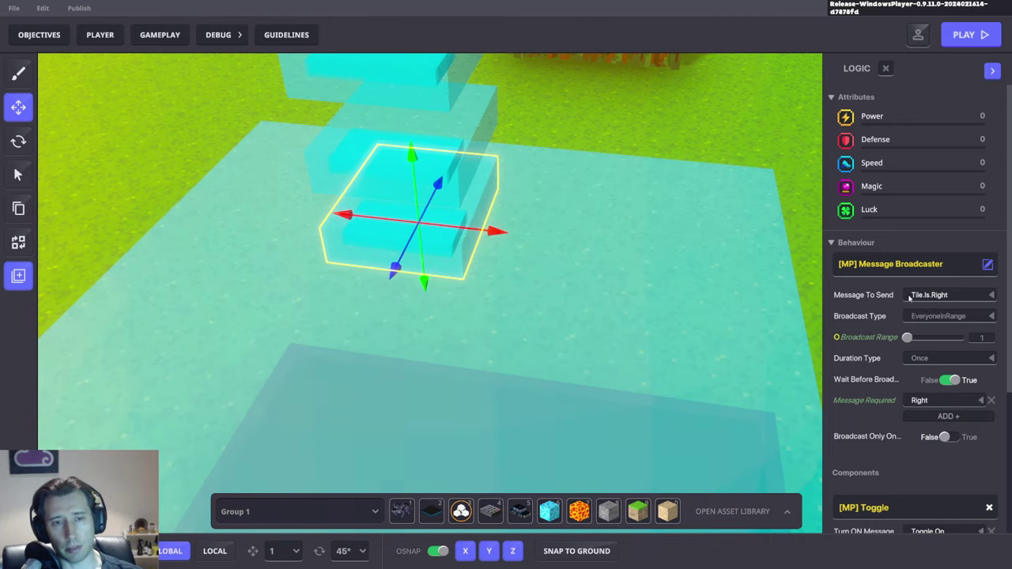
pyautogui.moveTo(679, 213); pyautogui.dragTo(683, 255, button='middle')
pyautogui.scroll(-4, 682, 256)
pyautogui.moveTo(750, 231); pyautogui.dragTo(667, 258, button='middle')
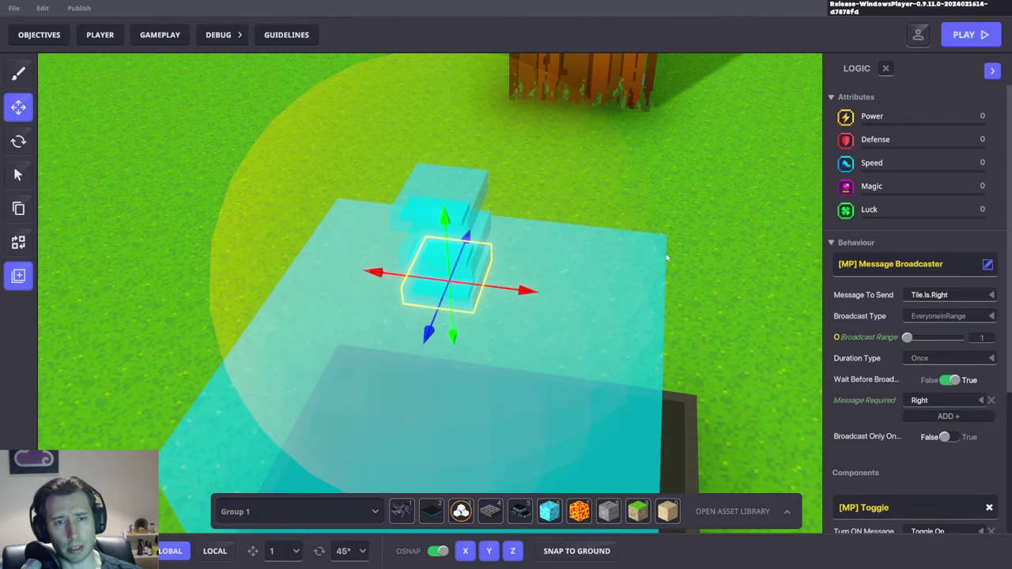
# Recheck the required messages, starting state and output messages of the top numpad's Switch.
pyautogui.click(469, 185)
pyautogui.scroll(-3, 914, 319)
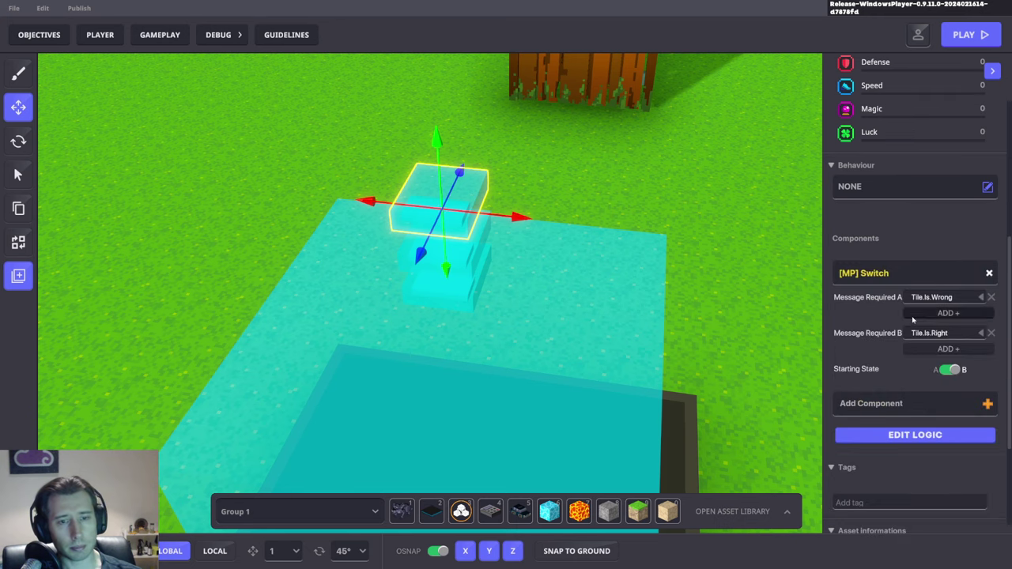
pyautogui.scroll(-2, 889, 333)
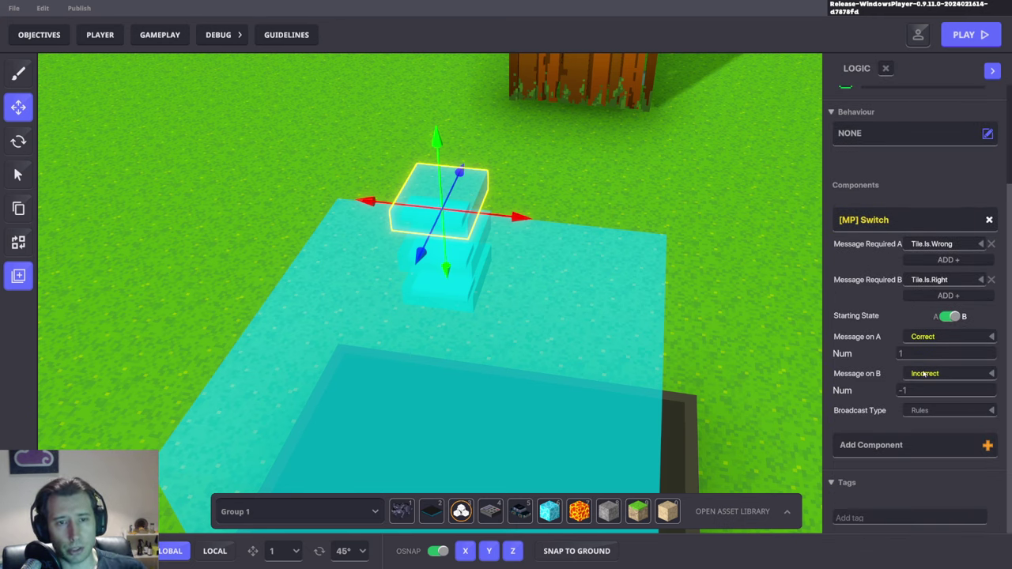
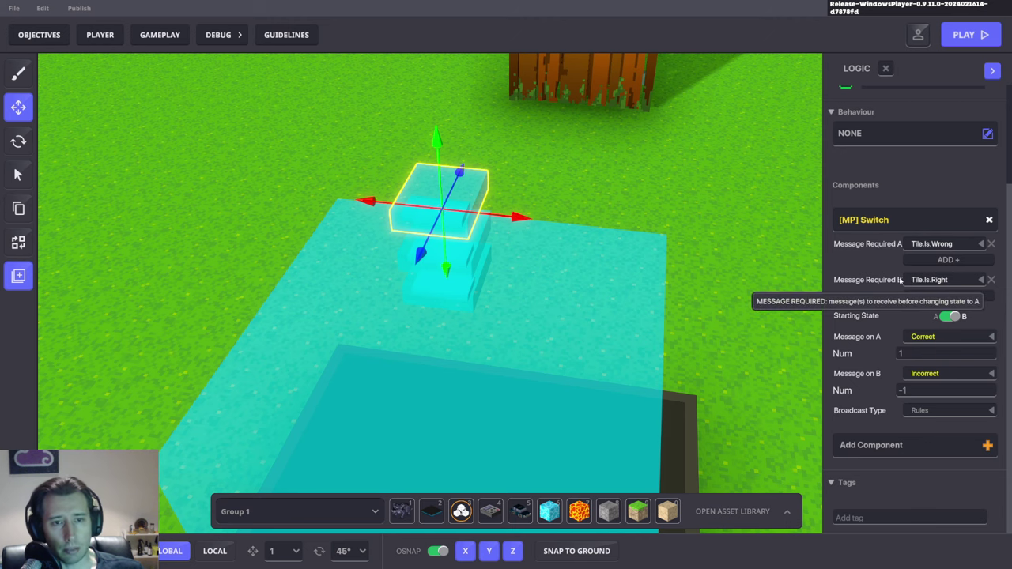
pyautogui.click(783, 270)
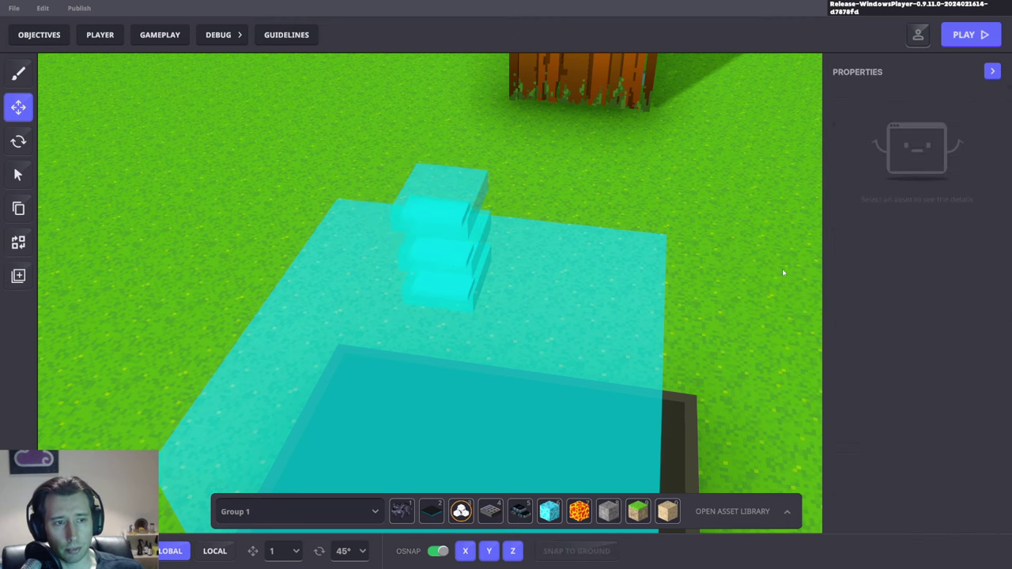
# Delete the pairs of tiles with their cyan blocks on both sides of the middle tile.
pyautogui.scroll(-10, 735, 296)
pyautogui.moveTo(589, 257); pyautogui.dragTo(743, 419)
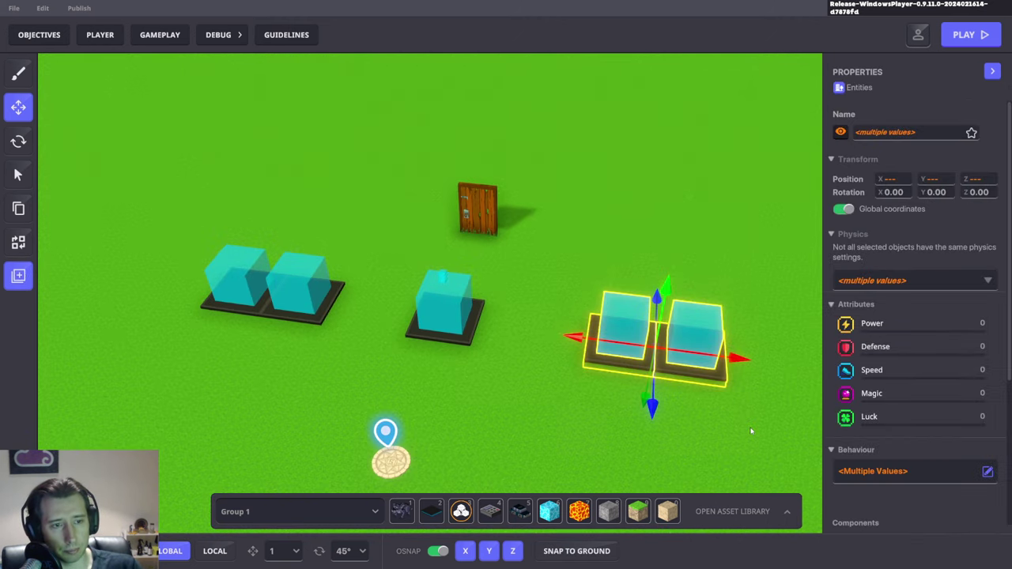
pyautogui.press('Delete')
pyautogui.press('a')
pyautogui.moveTo(232, 198); pyautogui.dragTo(464, 379)
pyautogui.press('Delete')
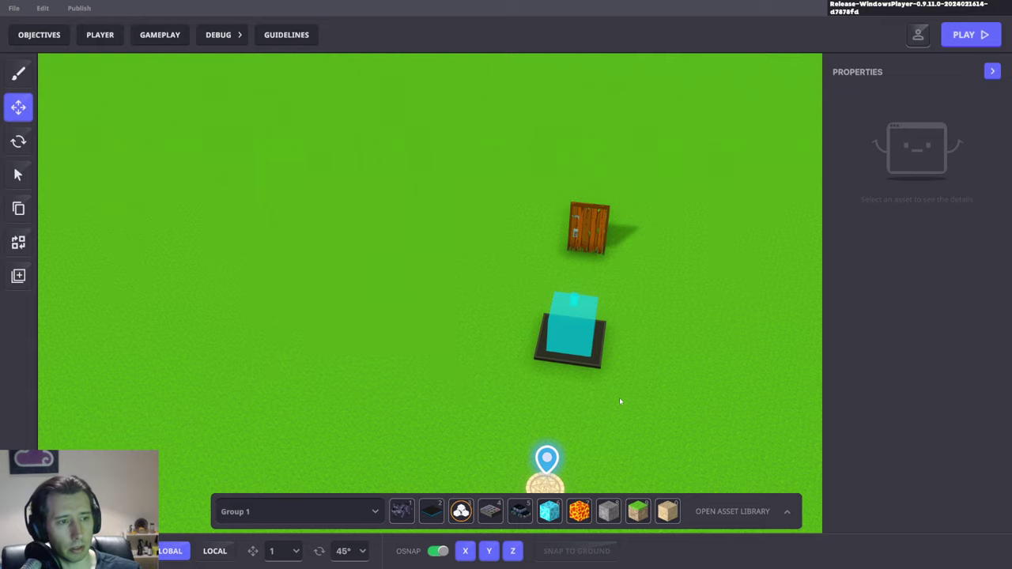
# Save the middle tile with its cyan block and stacked numpads as a preset named Tile.
pyautogui.scroll(2, 554, 332)
pyautogui.moveTo(498, 254); pyautogui.dragTo(643, 381)
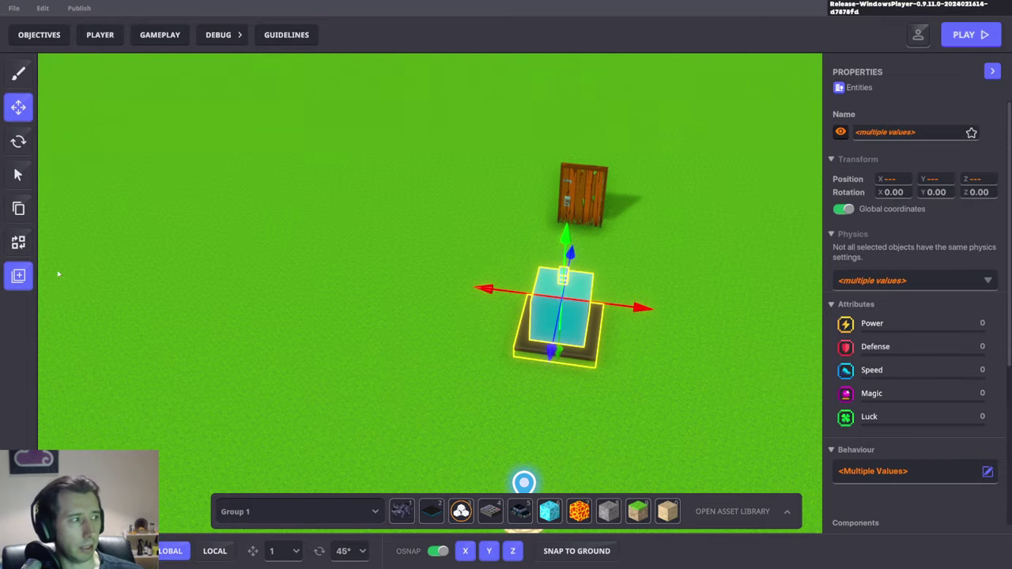
pyautogui.click(18, 275)
pyautogui.click(565, 250)
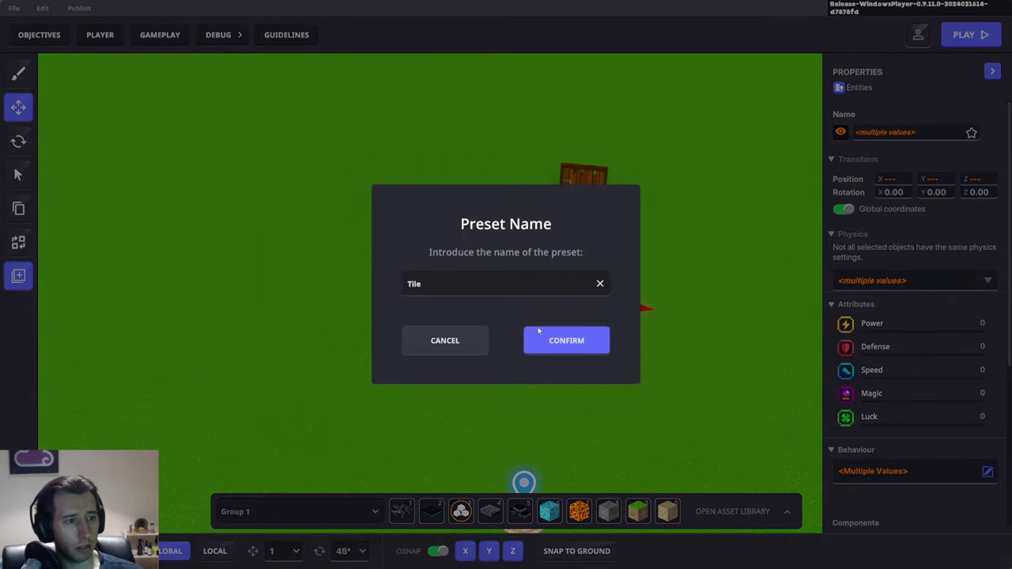
pyautogui.click(544, 335)
# Try placing copies of the Tile preset on both sides of the middle tile.
pyautogui.press('q')
pyautogui.press('3')
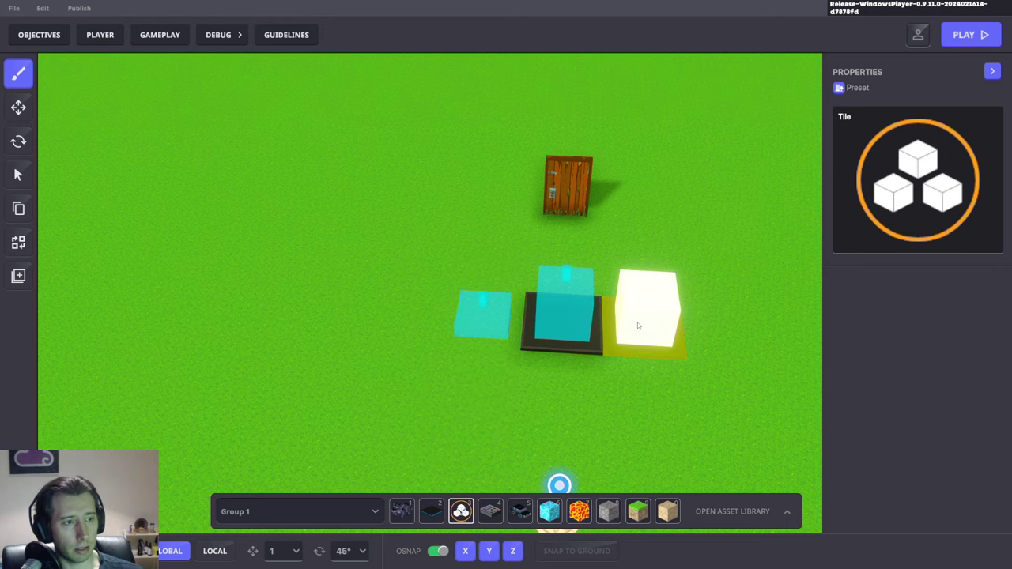
pyautogui.click(640, 323)
pyautogui.click(16, 113)
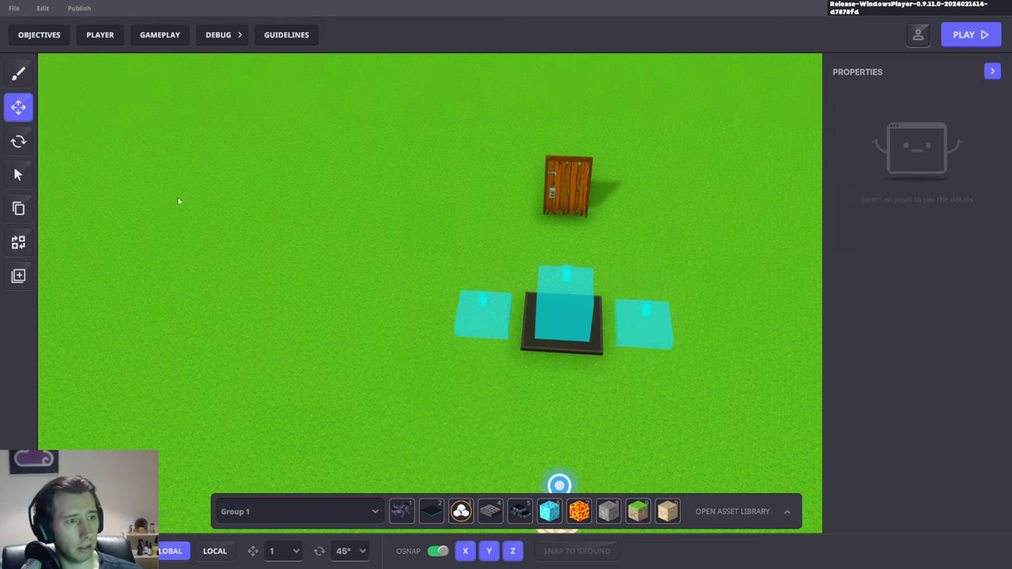
# Delete the two Tile preset copies beside the middle tile.
pyautogui.moveTo(429, 384)
pyautogui.mouseDown(button='right')
pyautogui.moveTo(436, 321)
pyautogui.moveTo(421, 390)
pyautogui.mouseUp(button='right')
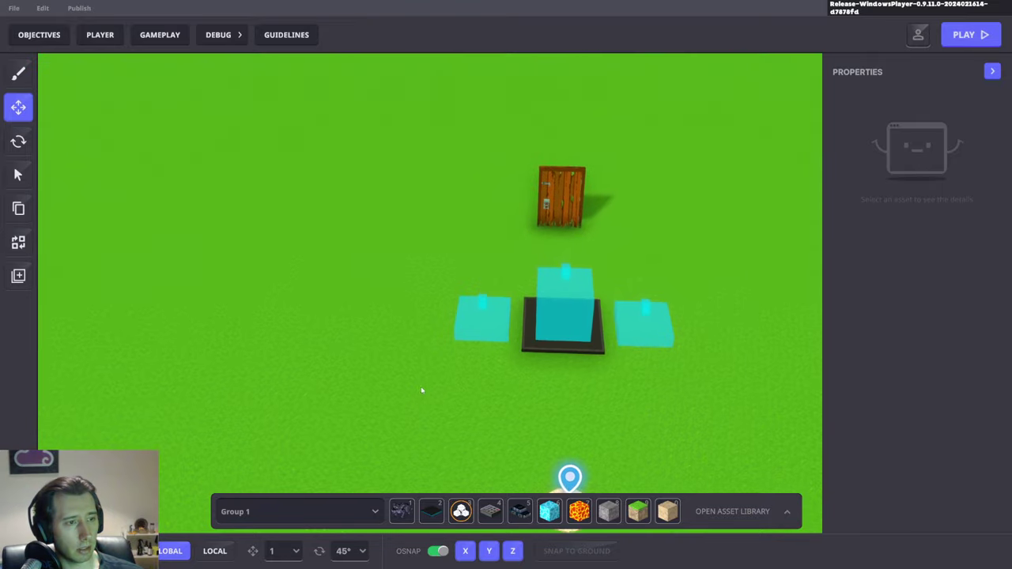
pyautogui.moveTo(421, 258); pyautogui.dragTo(508, 419)
pyautogui.press('Delete')
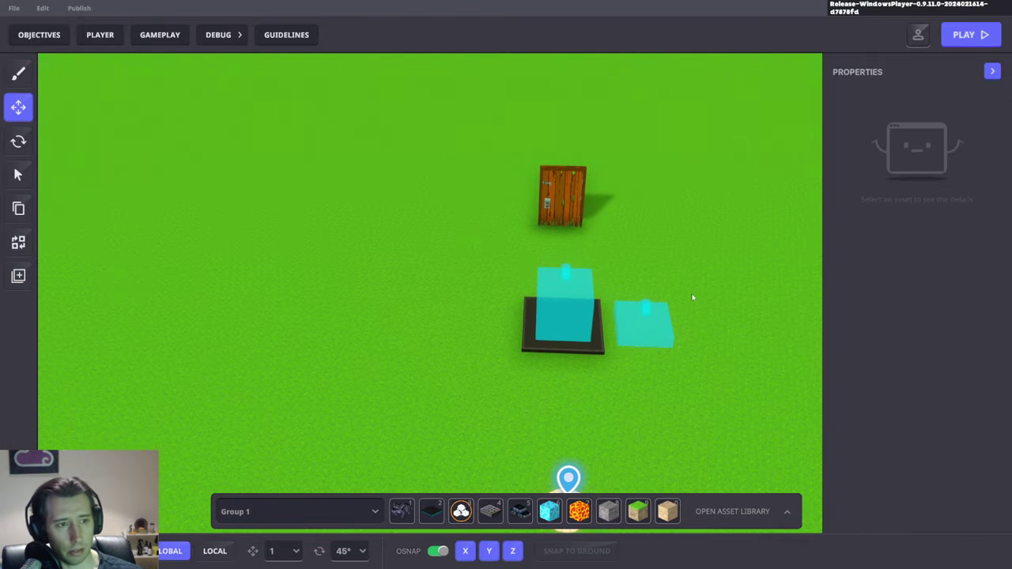
pyautogui.moveTo(704, 278); pyautogui.dragTo(515, 263)
pyautogui.press('Delete')
# Save the middle tile with its cyan block and numpads as a new preset named Tile2.
pyautogui.moveTo(672, 365); pyautogui.dragTo(639, 339, button='right')
pyautogui.click(15, 274)
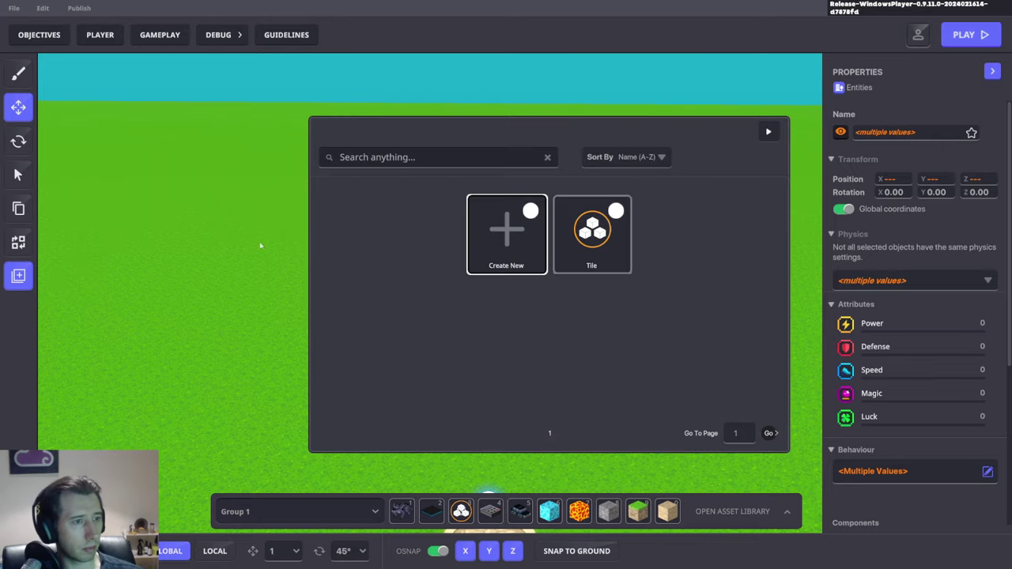
pyautogui.click(543, 244)
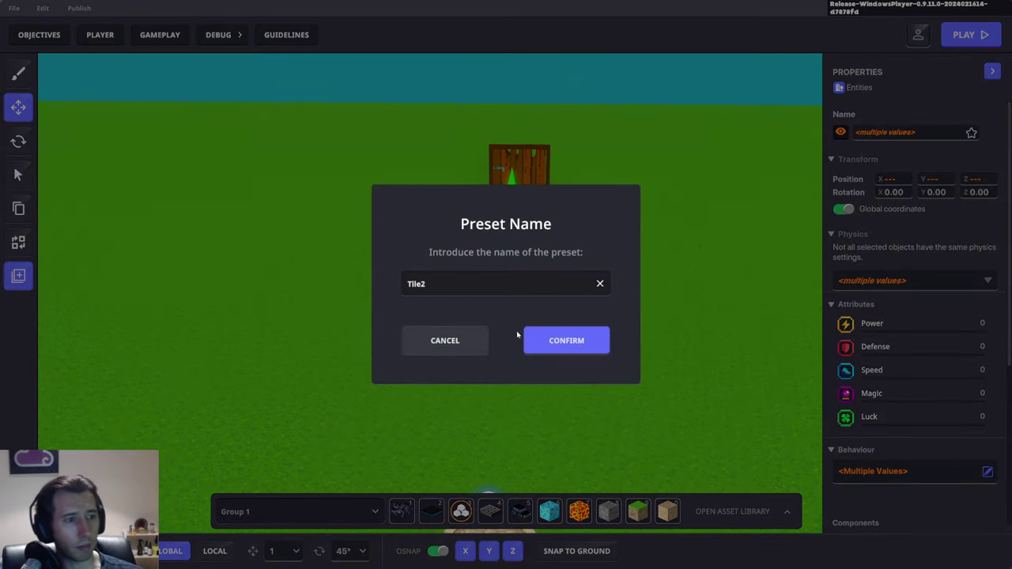
pyautogui.click(567, 340)
# Find the Tile2 preset in the asset library and assign it to the first quick slot.
pyautogui.press('Tab')
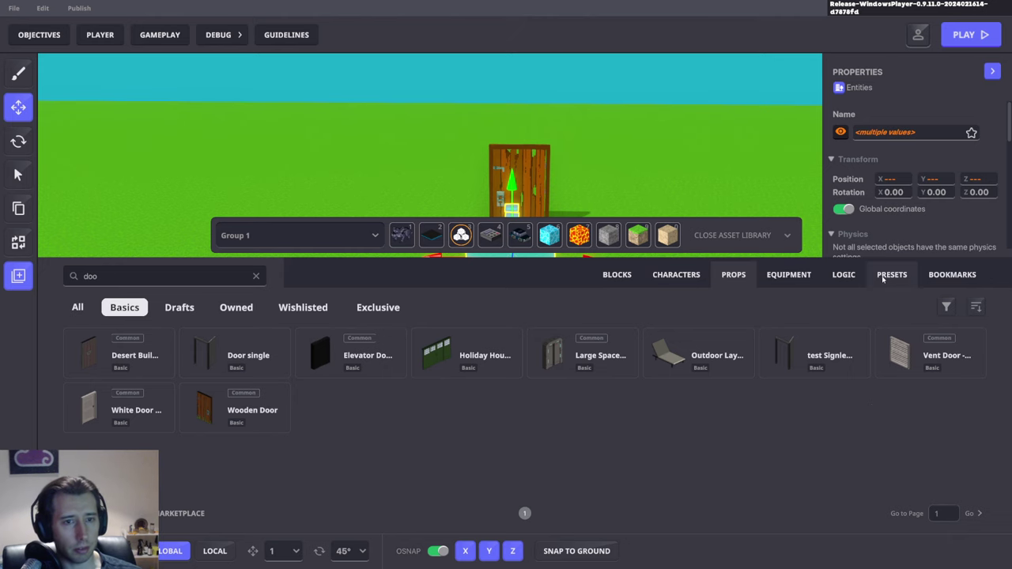
pyautogui.click(882, 280)
pyautogui.click(257, 276)
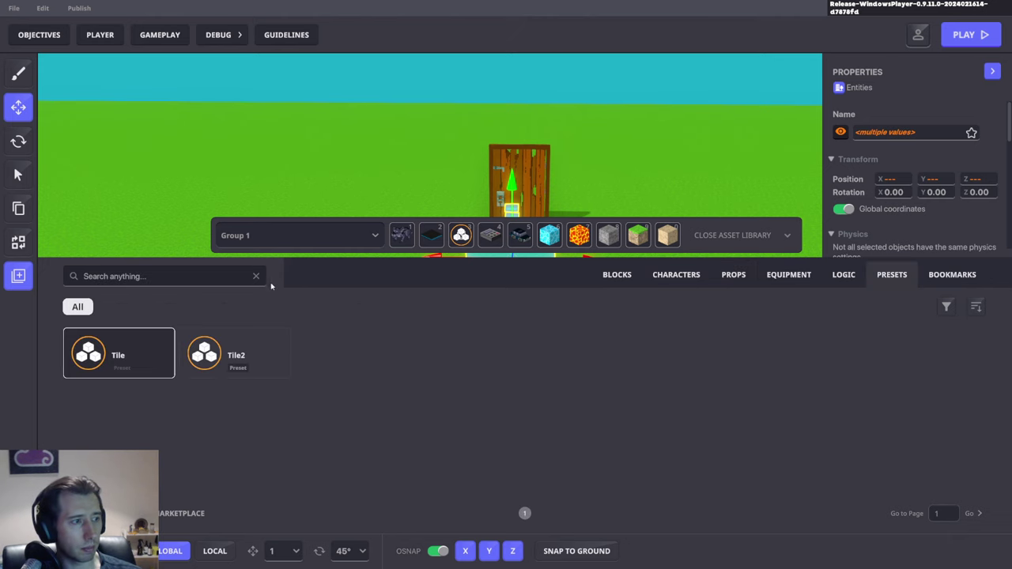
pyautogui.click(237, 348)
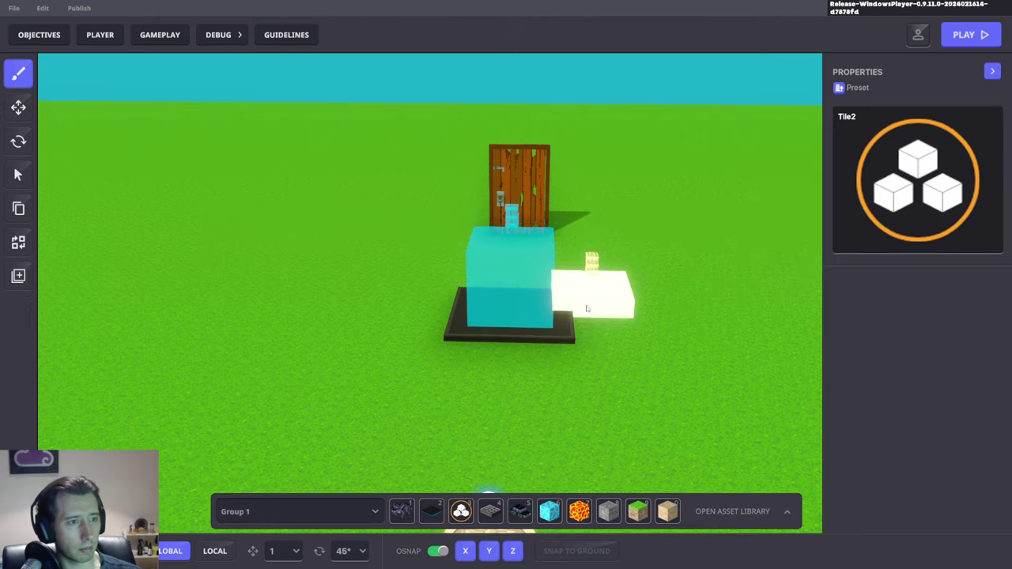
pyautogui.press('Tab')
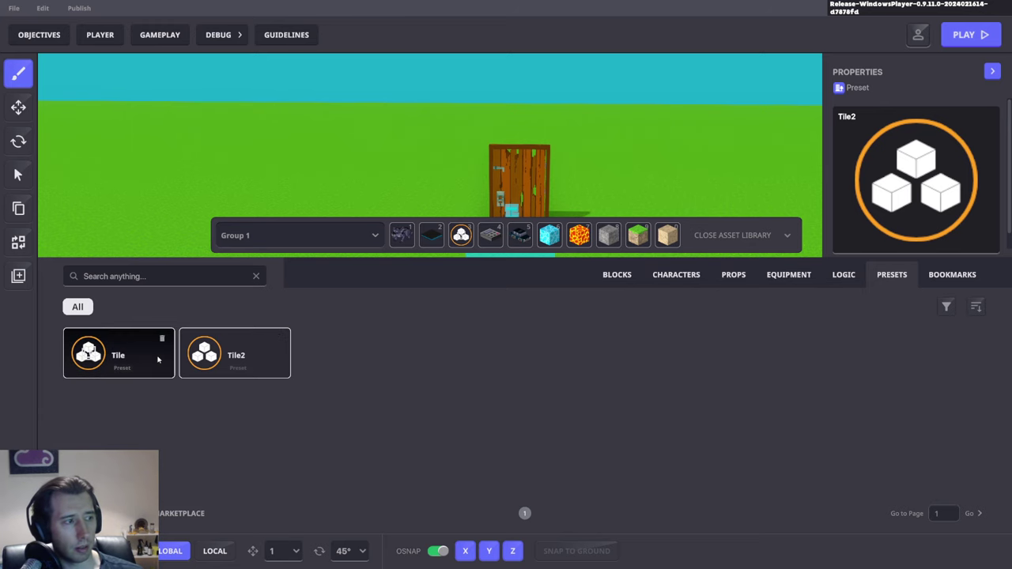
pyautogui.moveTo(229, 361); pyautogui.dragTo(406, 235)
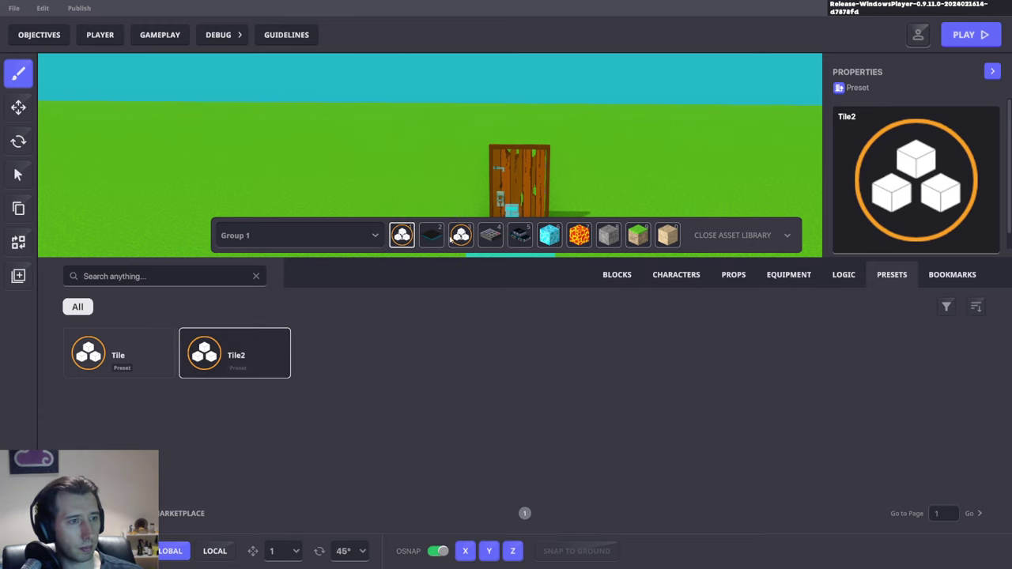
pyautogui.click(783, 235)
# Try placing a Tile2 preset copy beside the middle tile and raise all its parts above the ground.
pyautogui.click(617, 317)
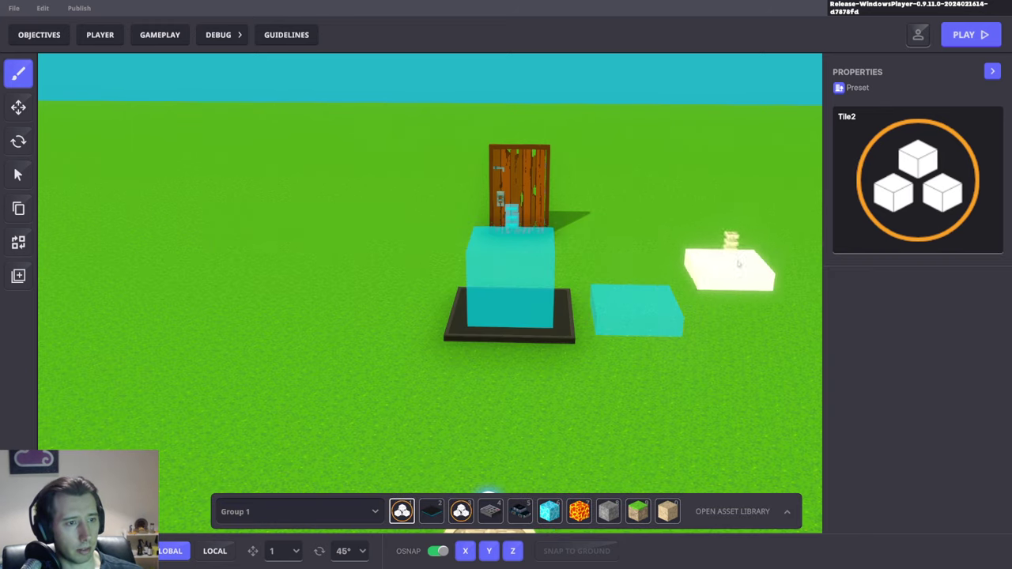
pyautogui.click(18, 107)
pyautogui.moveTo(388, 248); pyautogui.dragTo(606, 423, button='right')
pyautogui.click(606, 425)
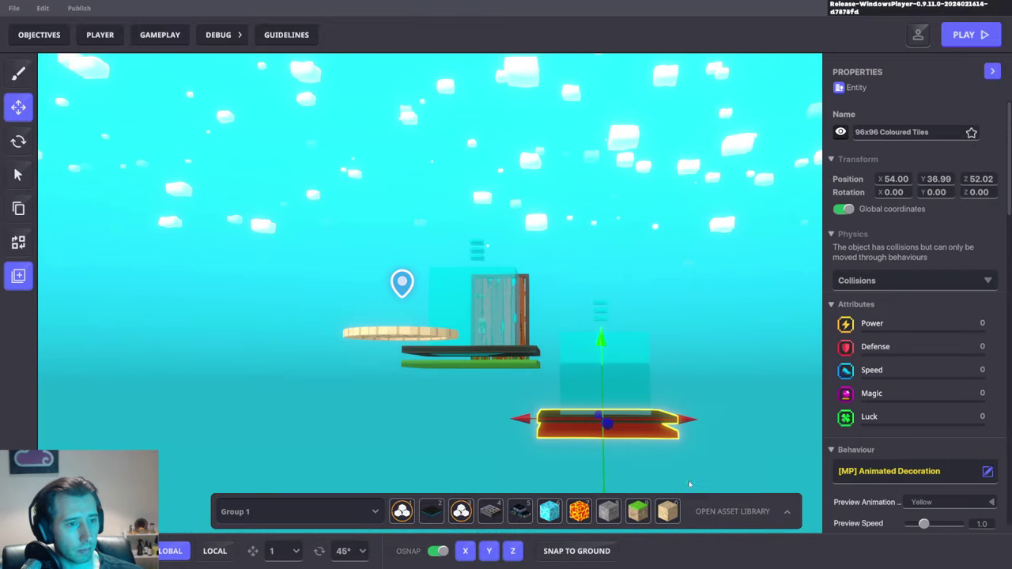
pyautogui.moveTo(738, 472); pyautogui.dragTo(573, 268)
pyautogui.moveTo(573, 267); pyautogui.dragTo(589, 324, button='right')
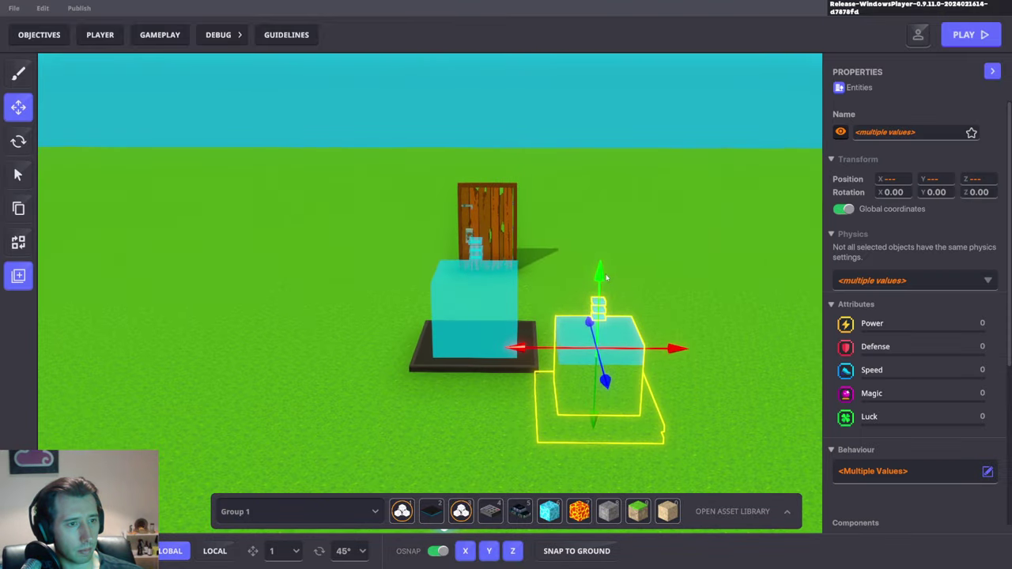
pyautogui.moveTo(599, 283); pyautogui.dragTo(603, 208)
pyautogui.click(704, 221)
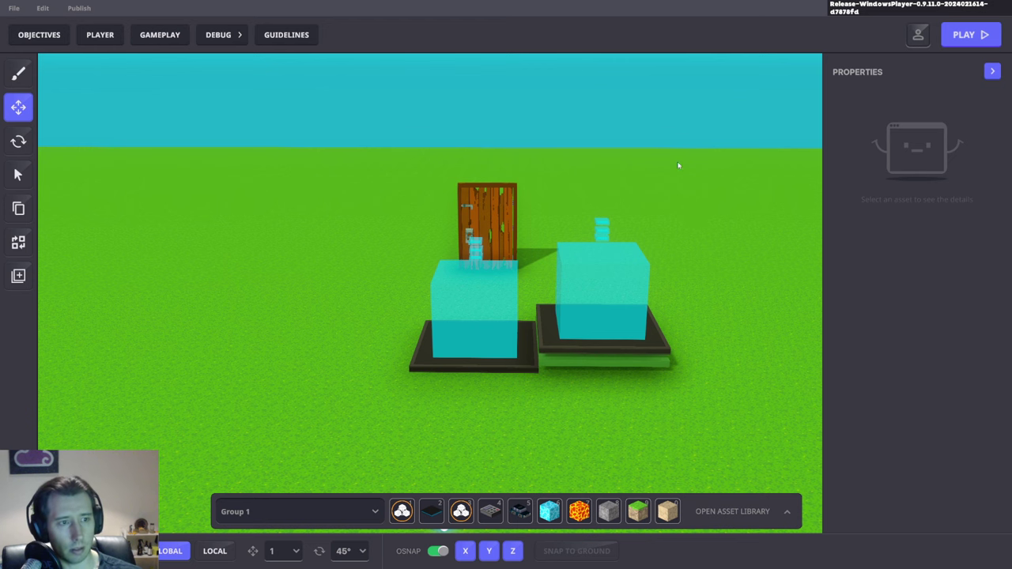
# Delete the raised Tile2 copy with all its parts.
pyautogui.moveTo(654, 120); pyautogui.dragTo(593, 409)
pyautogui.press('Delete')
pyautogui.moveTo(620, 351); pyautogui.dragTo(600, 372, button='right')
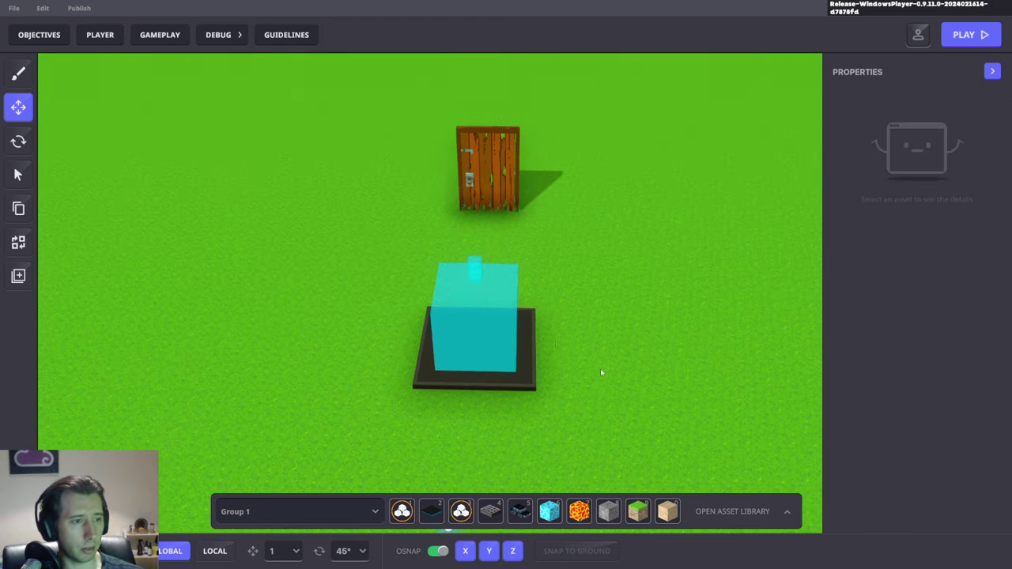
# Rename the middle tile, its cyan block and all stacked numpads as Tiles.
pyautogui.click(531, 349)
pyautogui.click(914, 133)
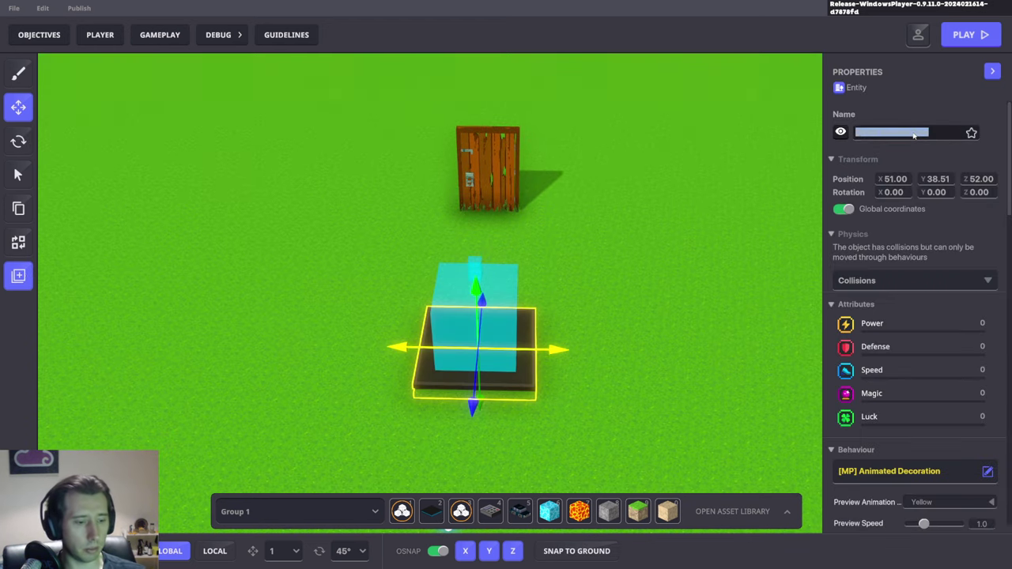
pyautogui.click(640, 391)
pyautogui.moveTo(371, 218); pyautogui.dragTo(684, 443)
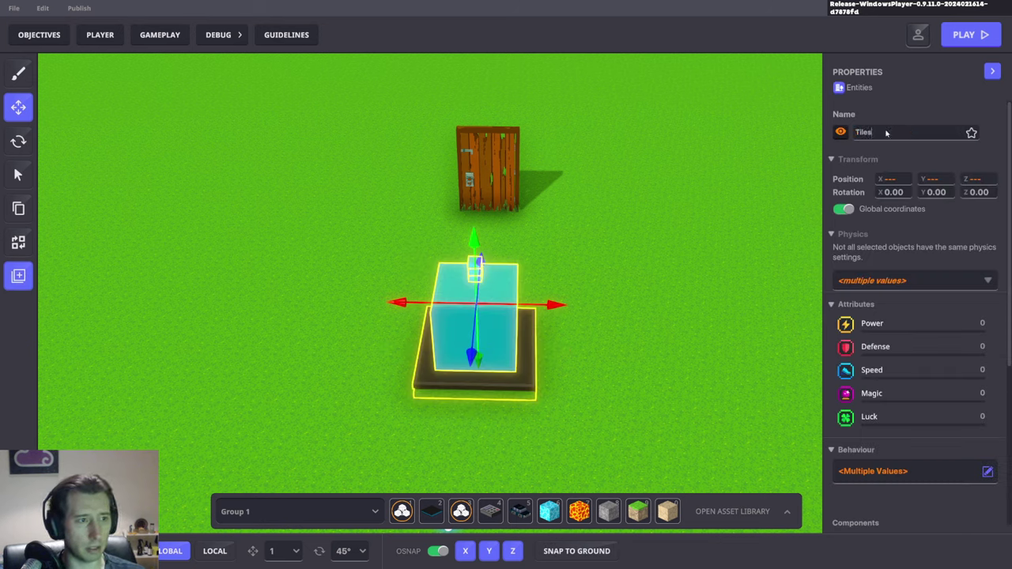
pyautogui.click(597, 318)
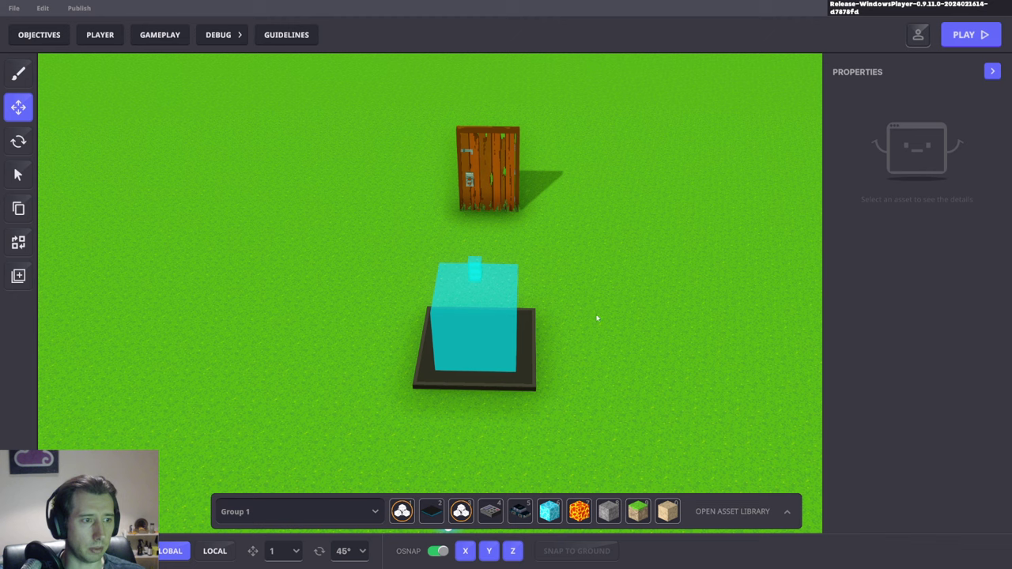
# Rename the dark floor tile as Tiles Master.
pyautogui.click(535, 360)
pyautogui.click(888, 136)
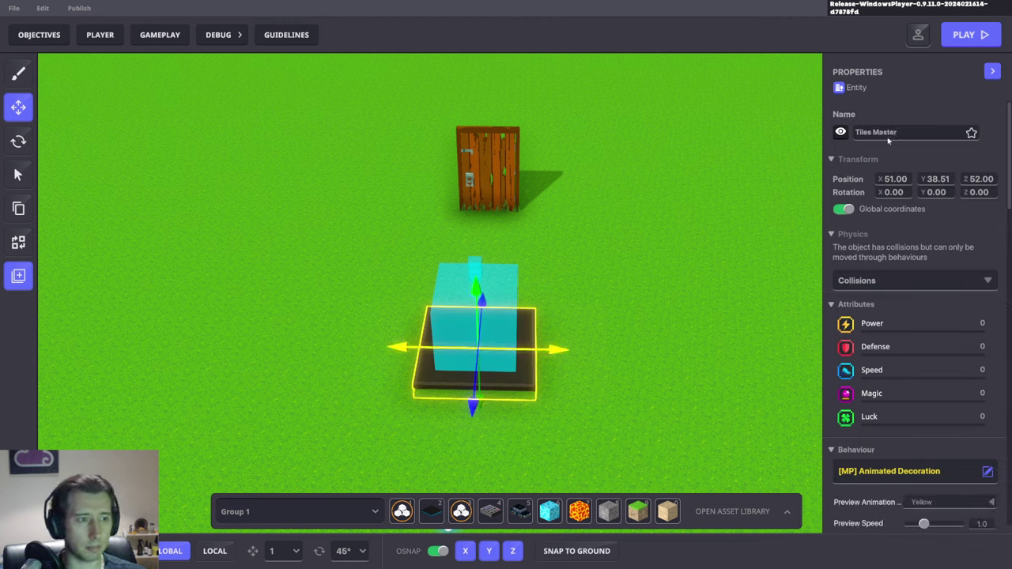
pyautogui.press('Return')
# Make the four Tiles objects children of Tiles Master in the hierarchy.
pyautogui.moveTo(51, 163)
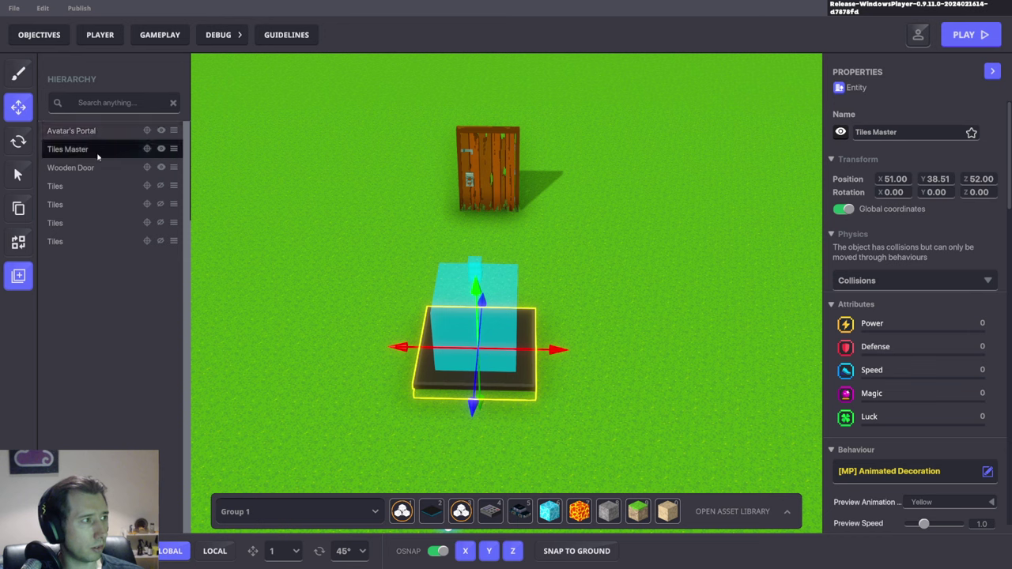
pyautogui.moveTo(149, 189); pyautogui.dragTo(99, 151)
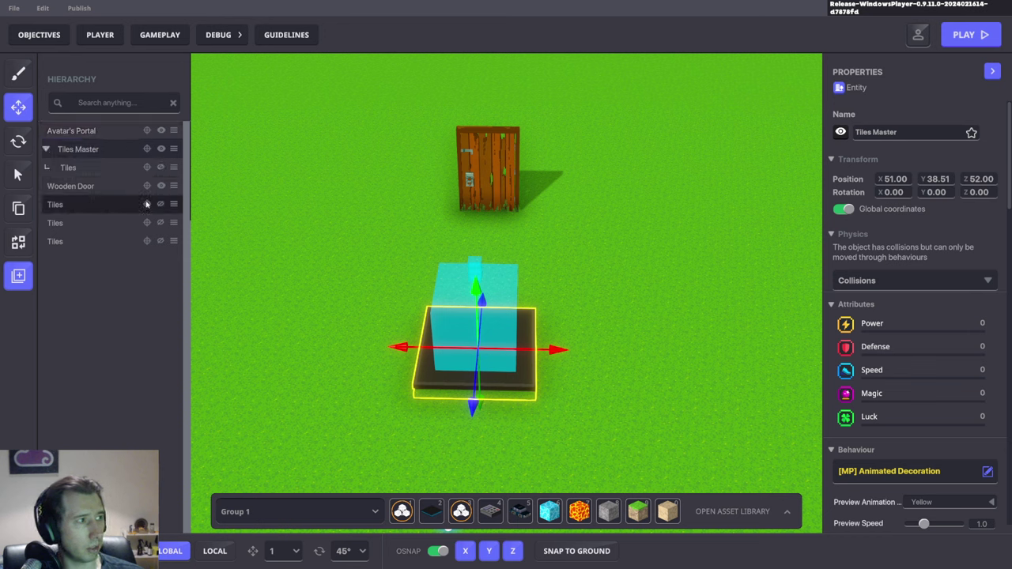
pyautogui.moveTo(146, 204); pyautogui.dragTo(97, 151)
pyautogui.moveTo(148, 223); pyautogui.dragTo(96, 150)
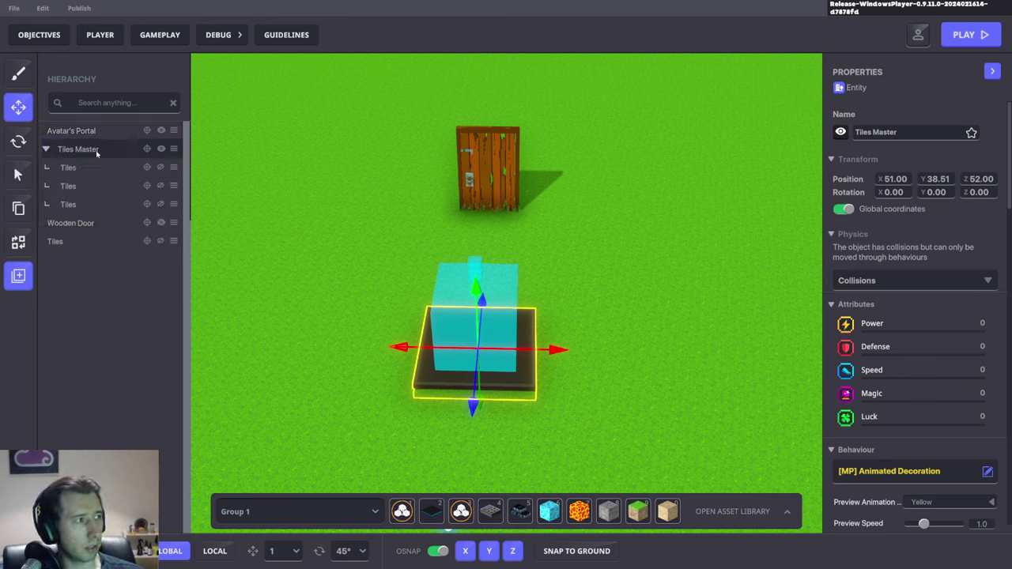
pyautogui.moveTo(148, 241); pyautogui.dragTo(93, 154)
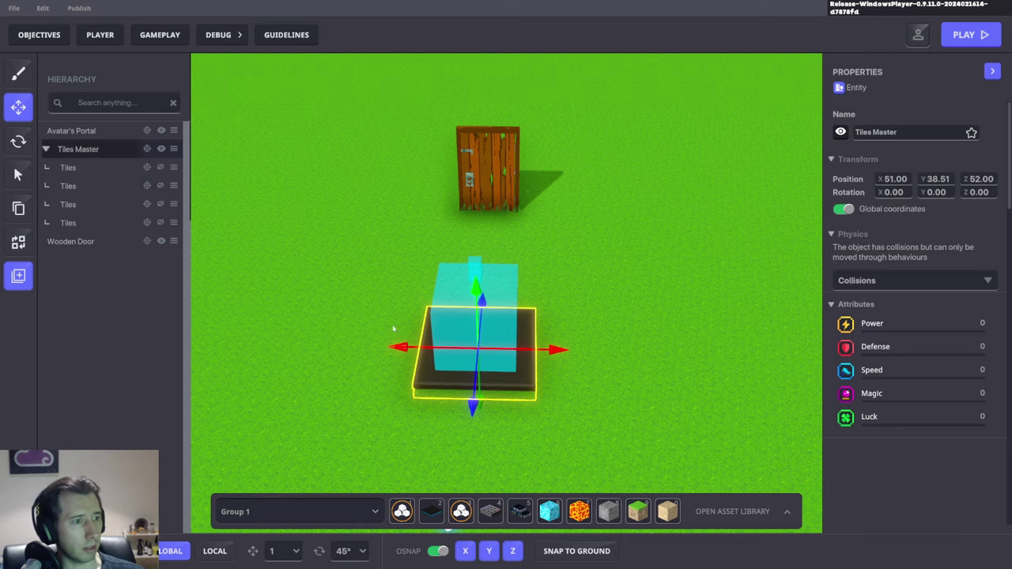
# Save Tiles Master with its child objects as a preset, and check the preset list.
pyautogui.click(18, 275)
pyautogui.click(566, 239)
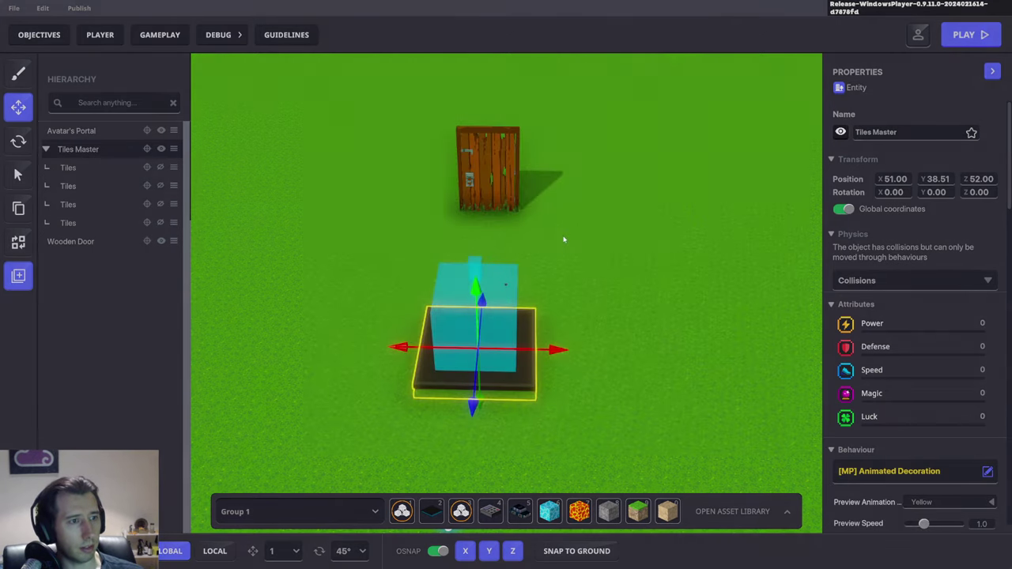
pyautogui.click(565, 338)
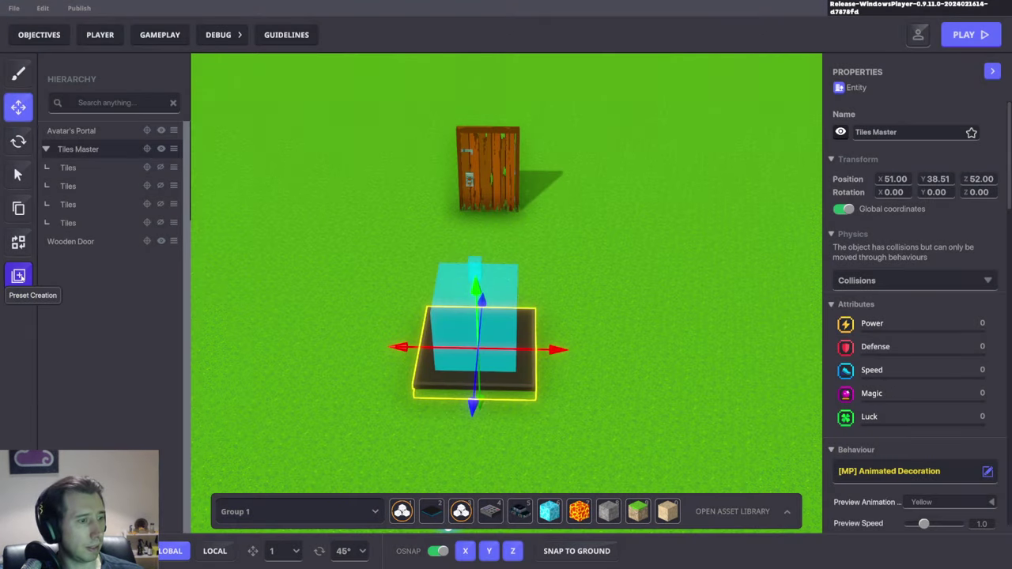
pyautogui.click(18, 275)
pyautogui.click(767, 133)
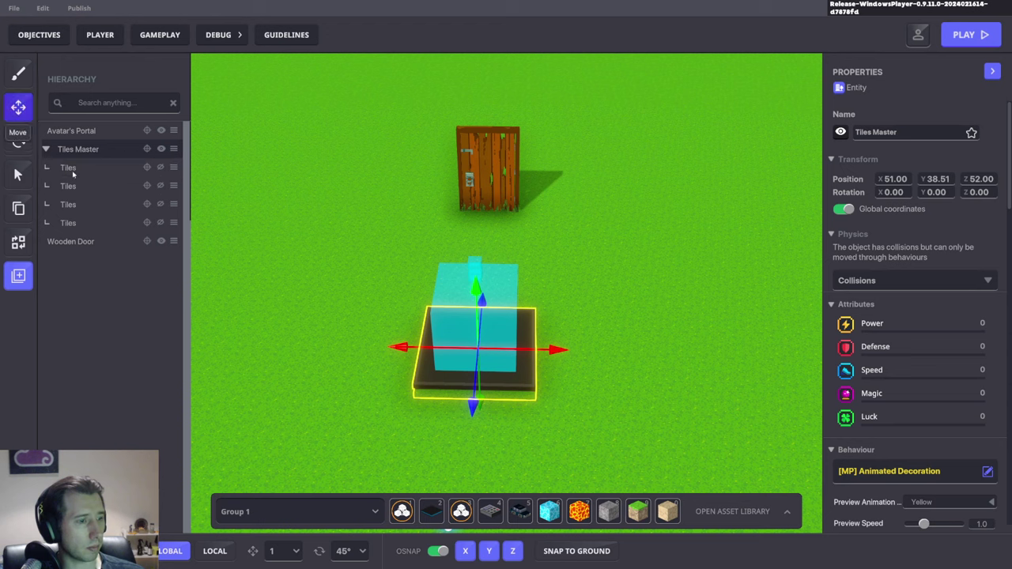
# Place four copies of the Tile preset beside the original, two on each side, to form a row of five.
pyautogui.click(461, 511)
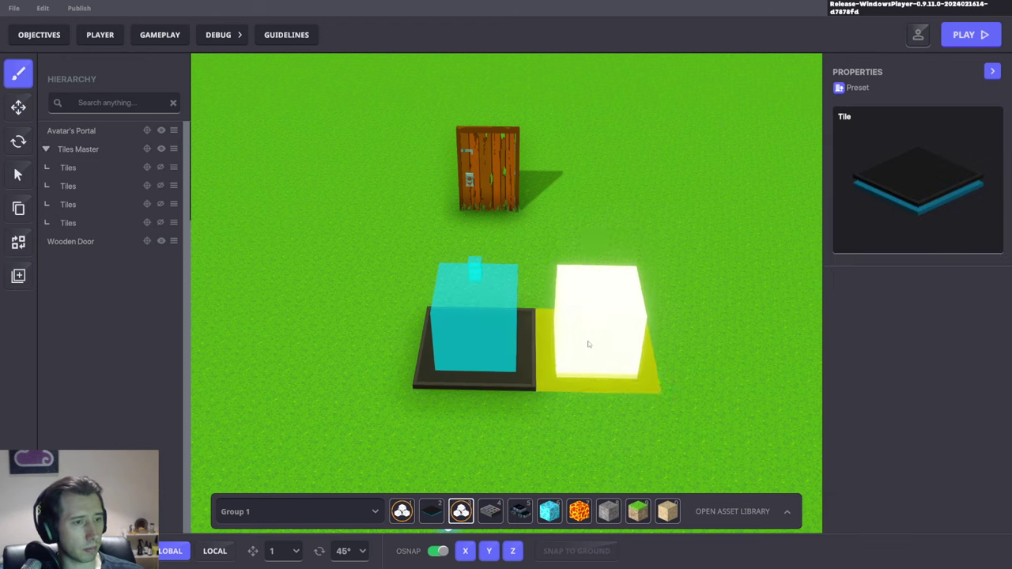
pyautogui.click(595, 338)
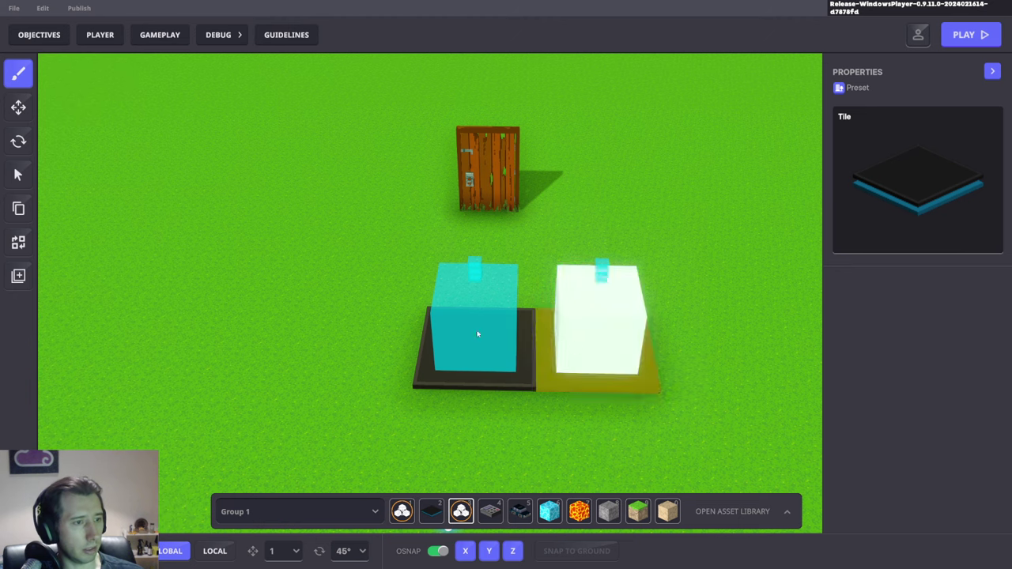
pyautogui.click(362, 342)
pyautogui.click(254, 331)
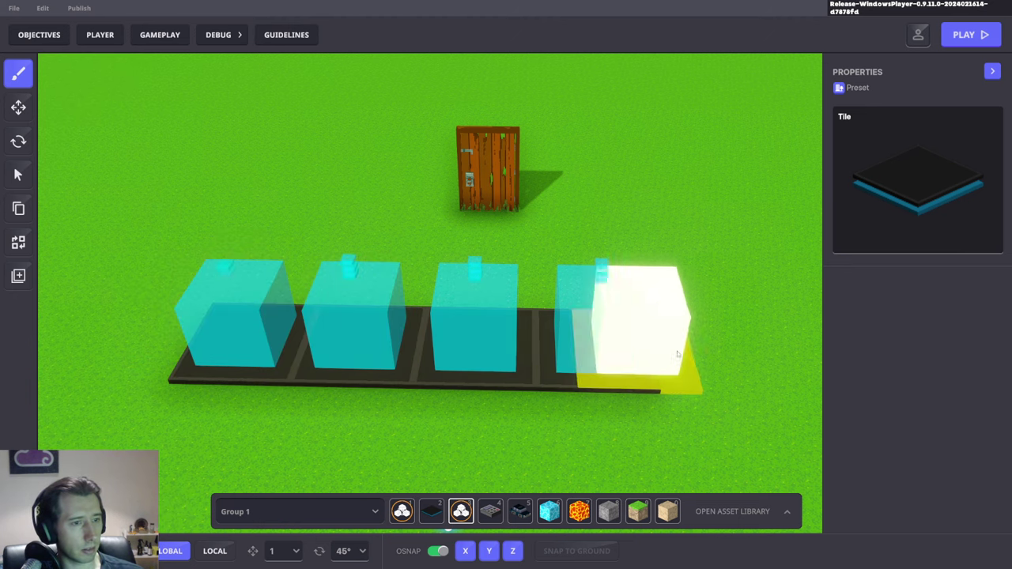
pyautogui.click(702, 351)
pyautogui.scroll(-3, 678, 301)
pyautogui.moveTo(705, 287); pyautogui.dragTo(632, 334, button='middle')
# Check the Compare numbers rule in the game rules and the leftmost tile's animation start messages.
pyautogui.click(18, 108)
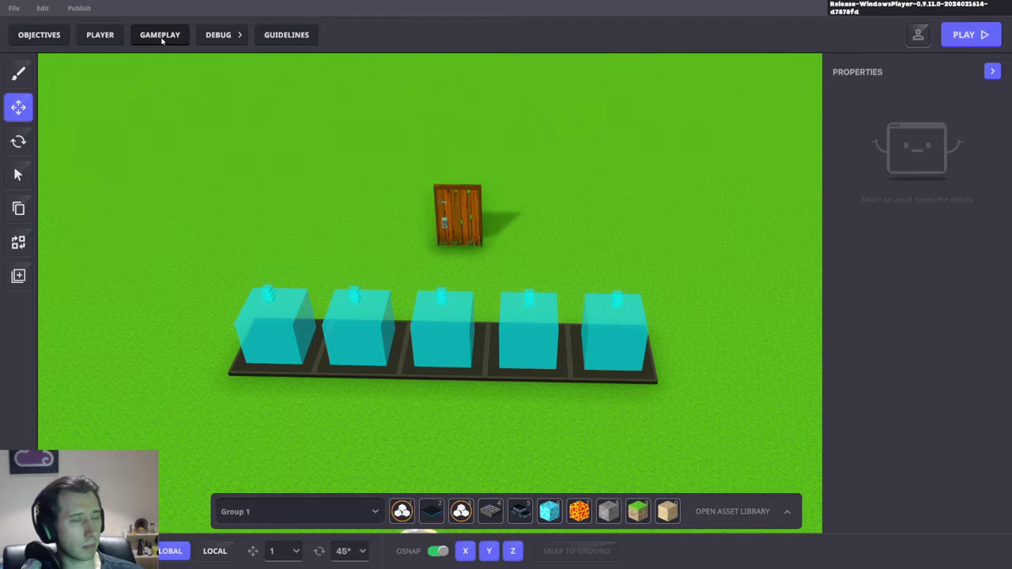
pyautogui.click(161, 37)
pyautogui.click(326, 67)
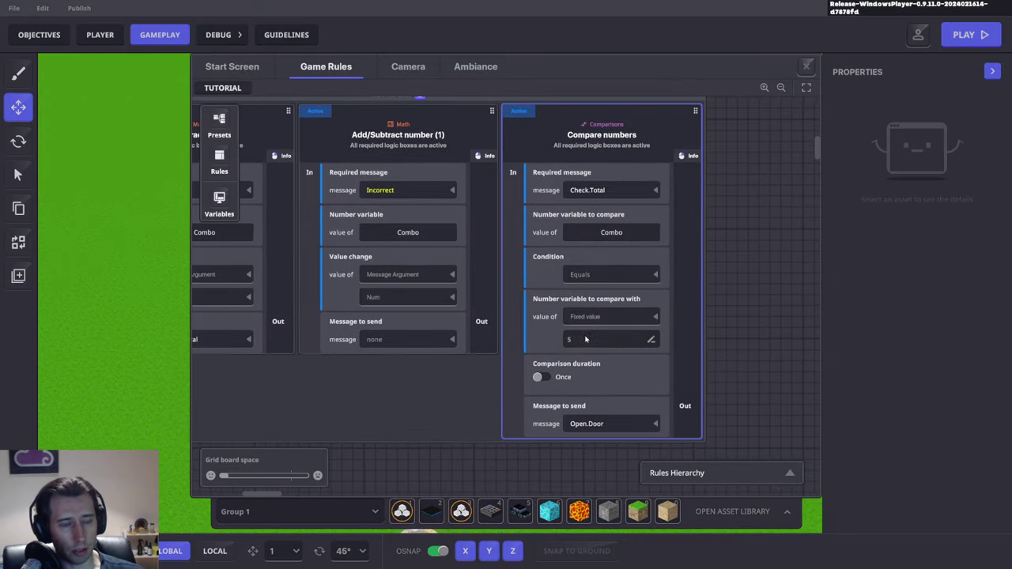
pyautogui.click(806, 66)
pyautogui.click(365, 350)
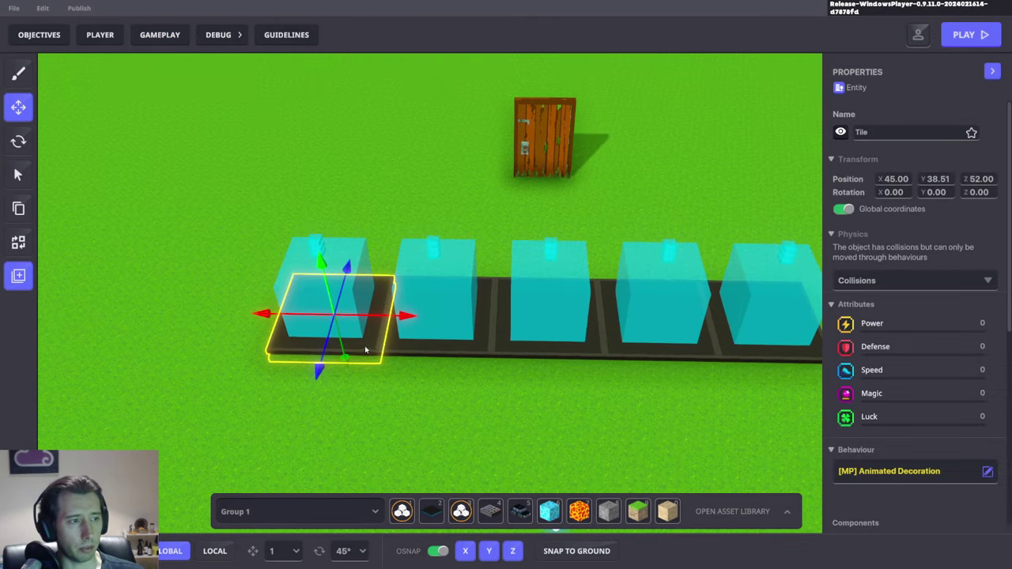
pyautogui.scroll(-6, 894, 364)
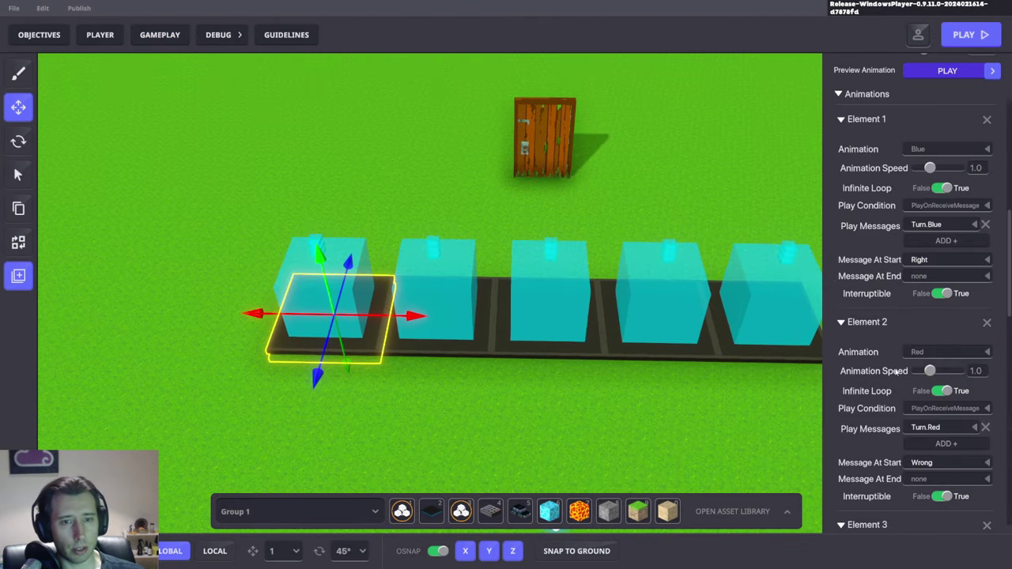
pyautogui.scroll(-2, 934, 358)
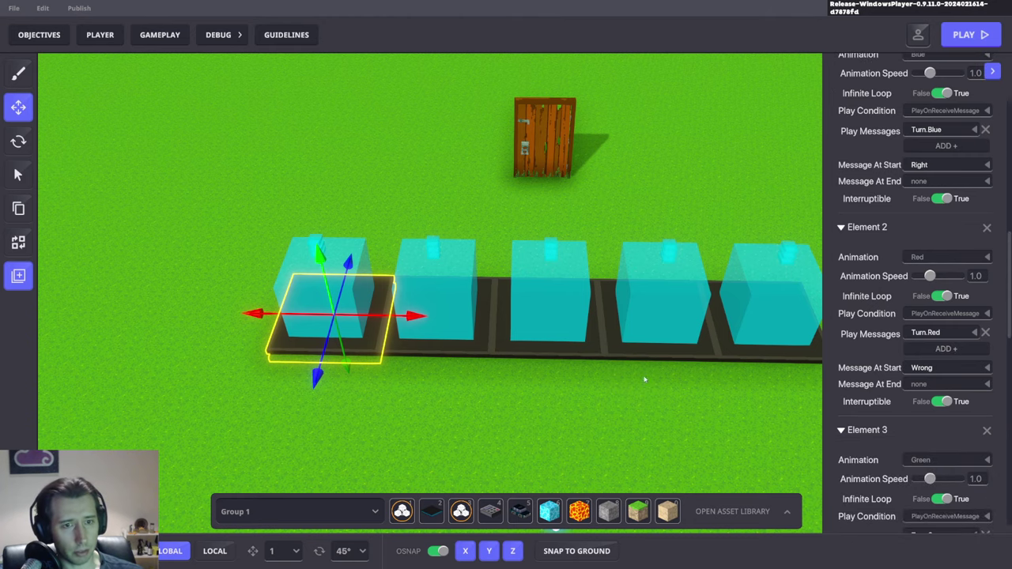
pyautogui.moveTo(645, 379); pyautogui.dragTo(585, 359, button='right')
# On the second tile from the left, set Message At Start to Wrong for Blue and Right for Red.
pyautogui.click(456, 362)
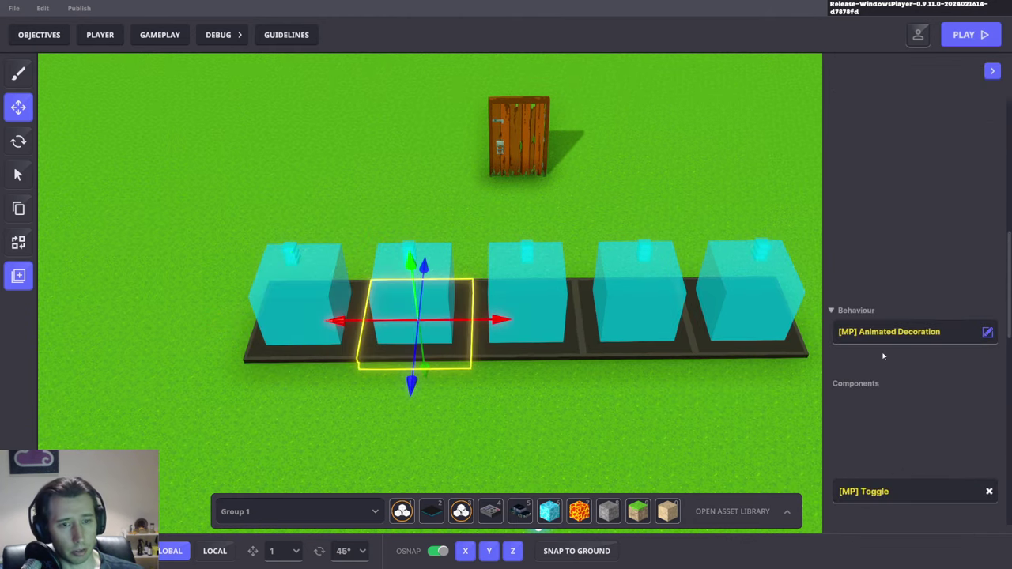
pyautogui.scroll(-1, 922, 349)
pyautogui.scroll(1, 930, 165)
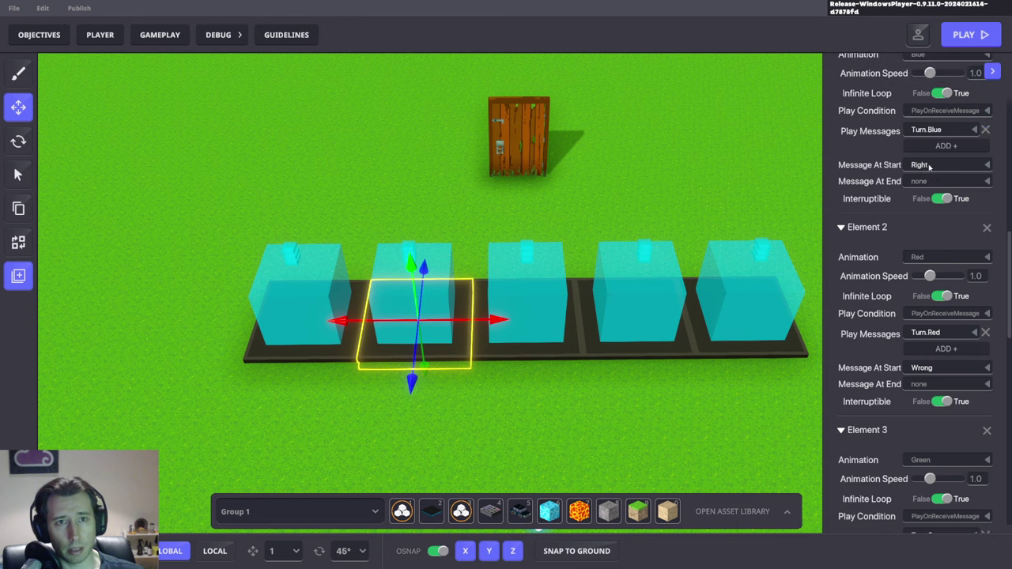
pyautogui.click(923, 165)
pyautogui.write('Wrong')
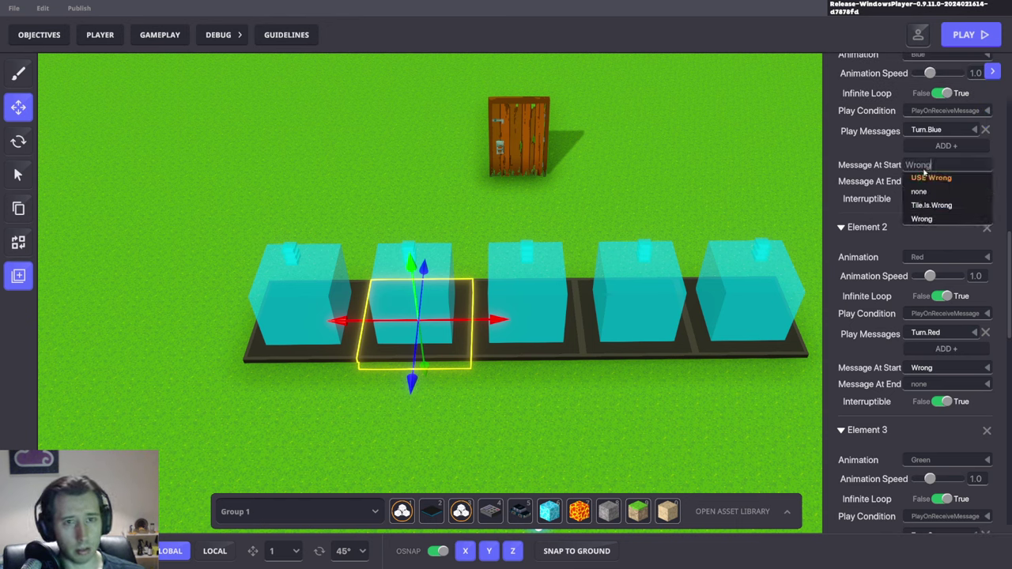
pyautogui.click(922, 219)
pyautogui.click(925, 367)
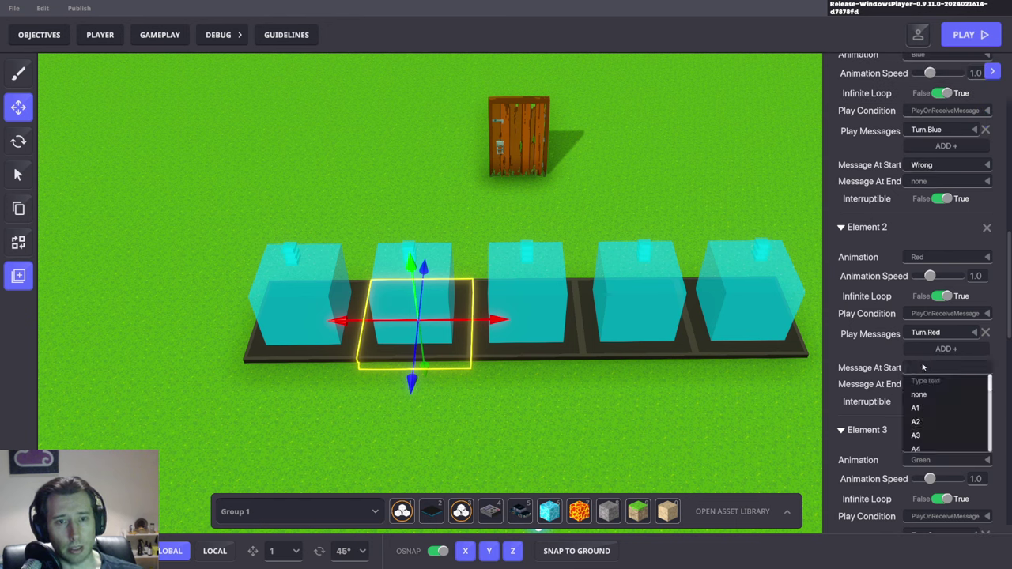
pyautogui.write('Right')
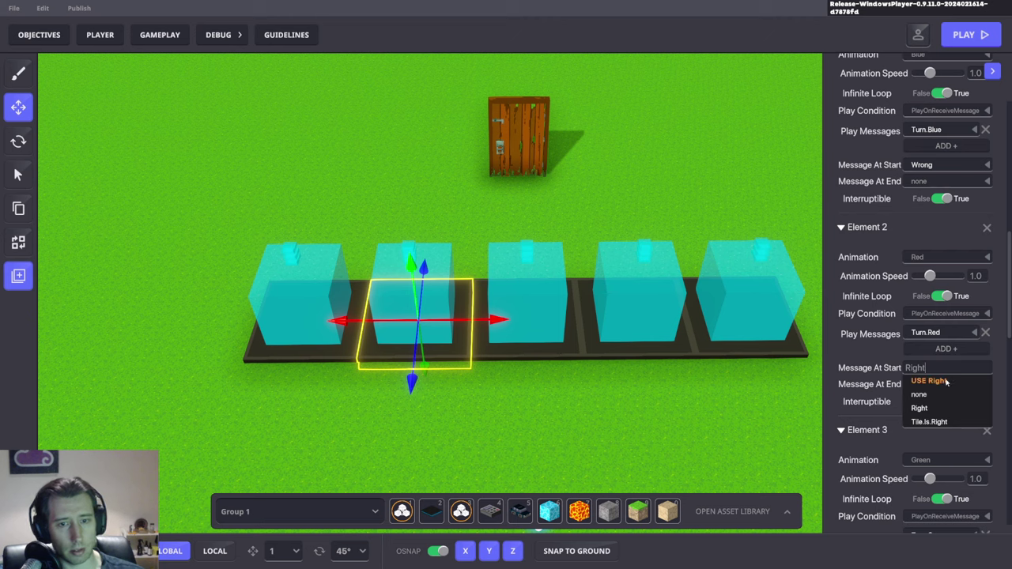
pyautogui.click(946, 382)
# On the middle tile, set Message At Start to Wrong for Blue and Right for Green.
pyautogui.click(560, 358)
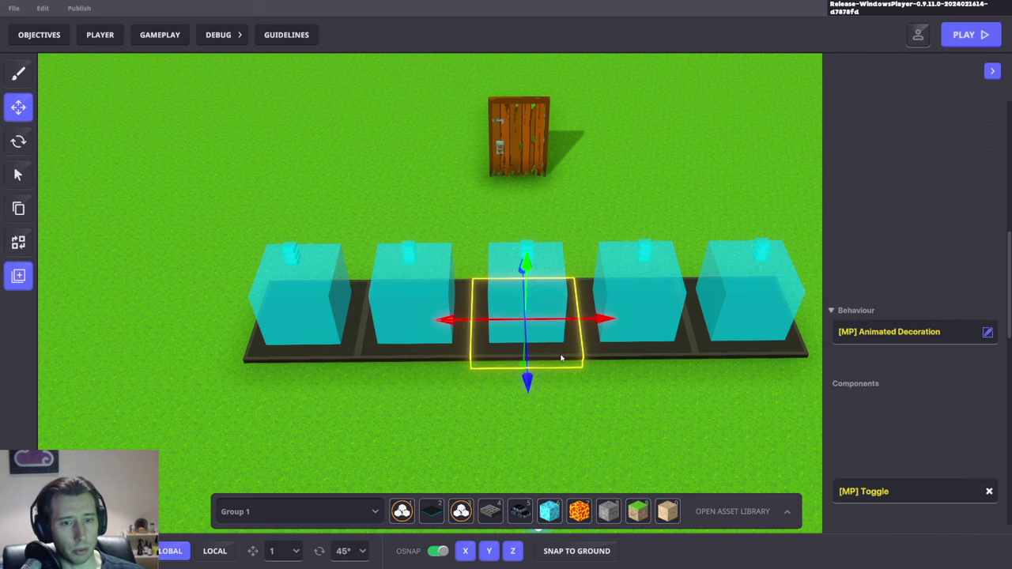
pyautogui.scroll(-1, 953, 357)
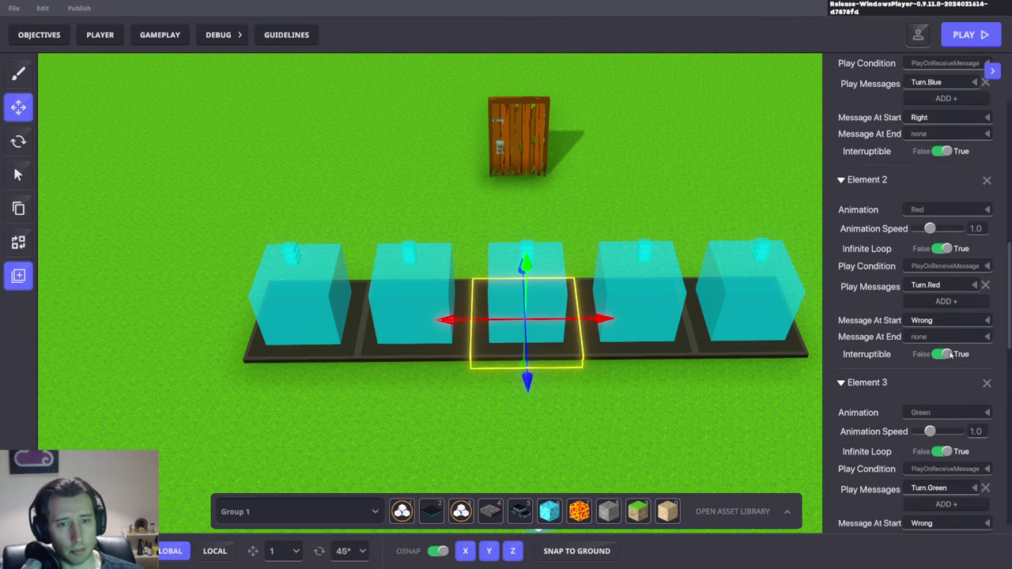
pyautogui.click(929, 118)
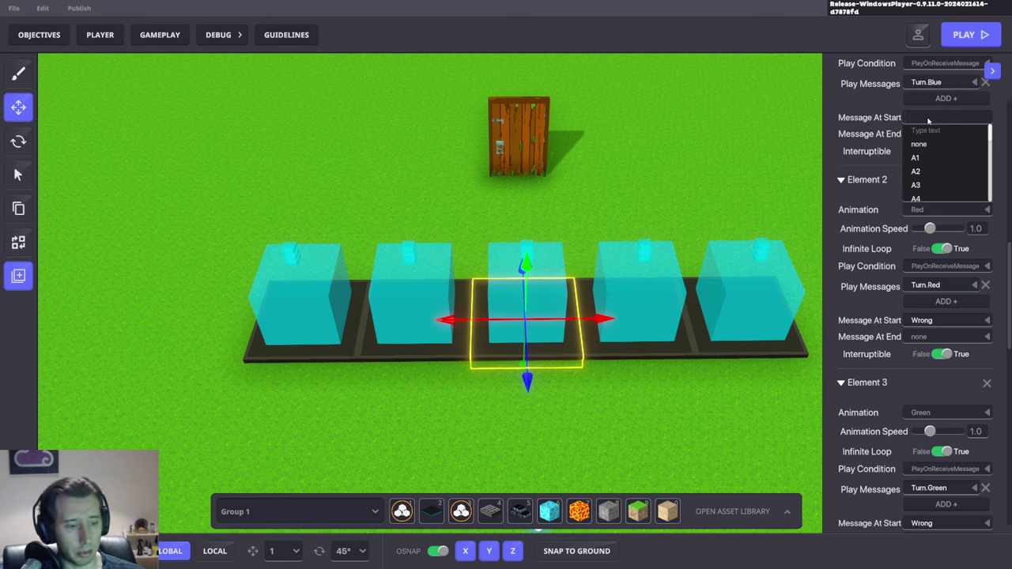
pyautogui.write('Wrong')
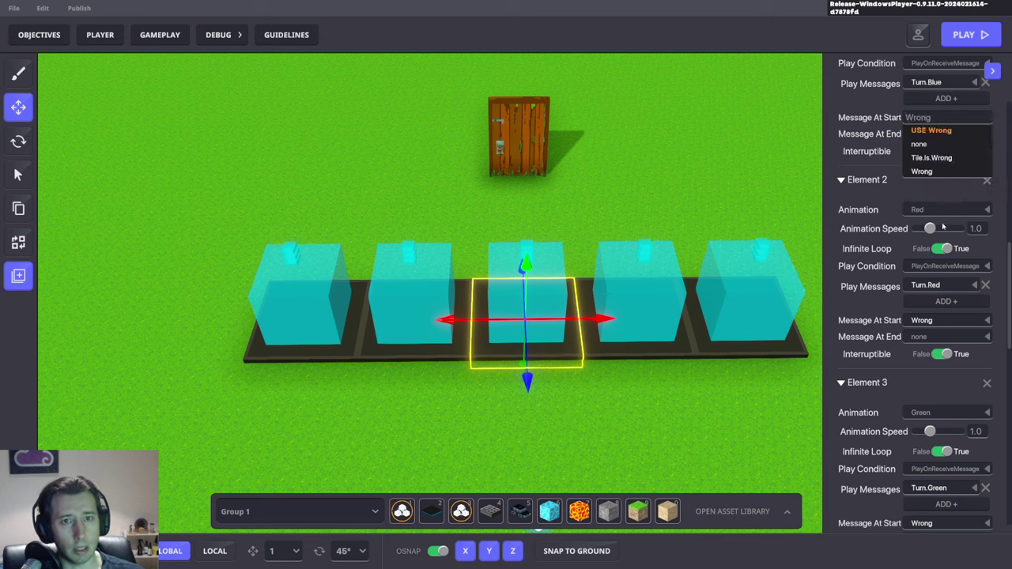
pyautogui.press('Return')
pyautogui.scroll(-4, 933, 254)
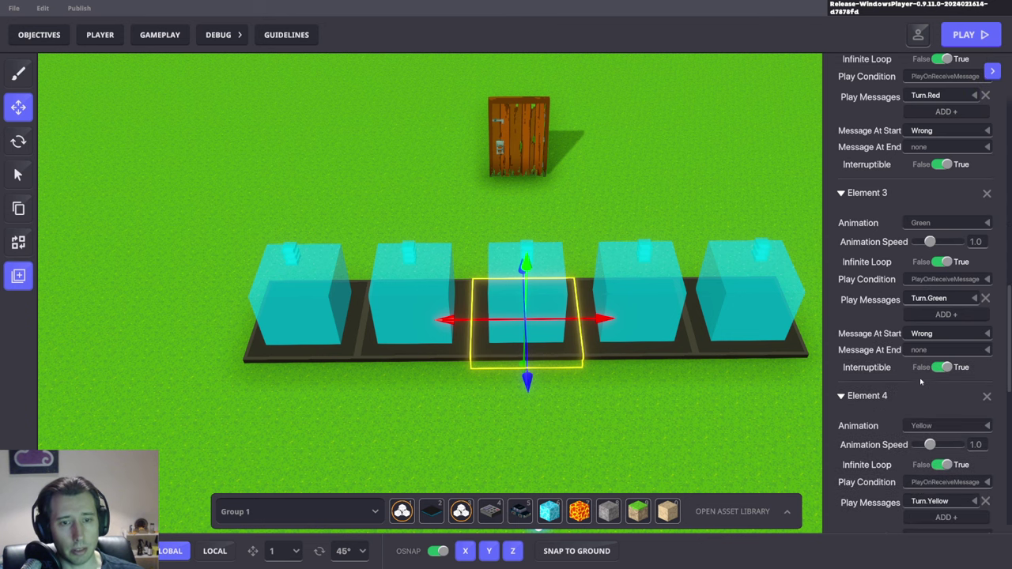
pyautogui.click(923, 300)
pyautogui.click(937, 334)
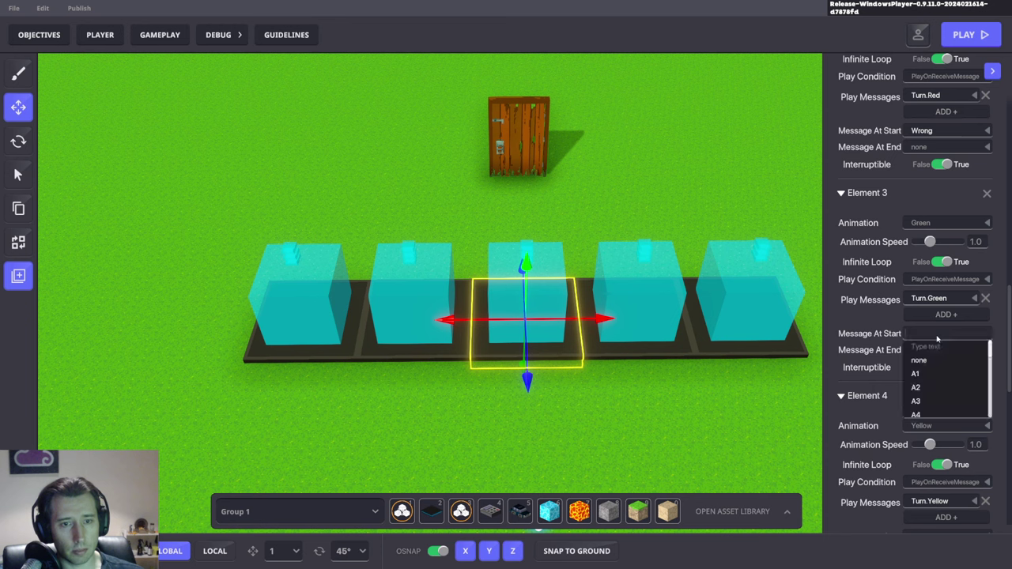
pyautogui.write('Right')
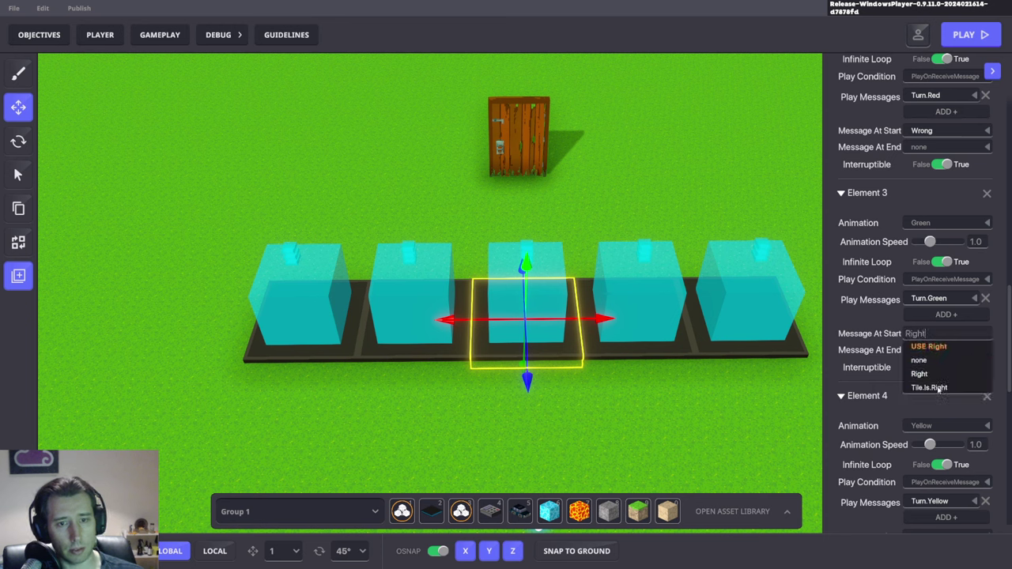
pyautogui.click(937, 348)
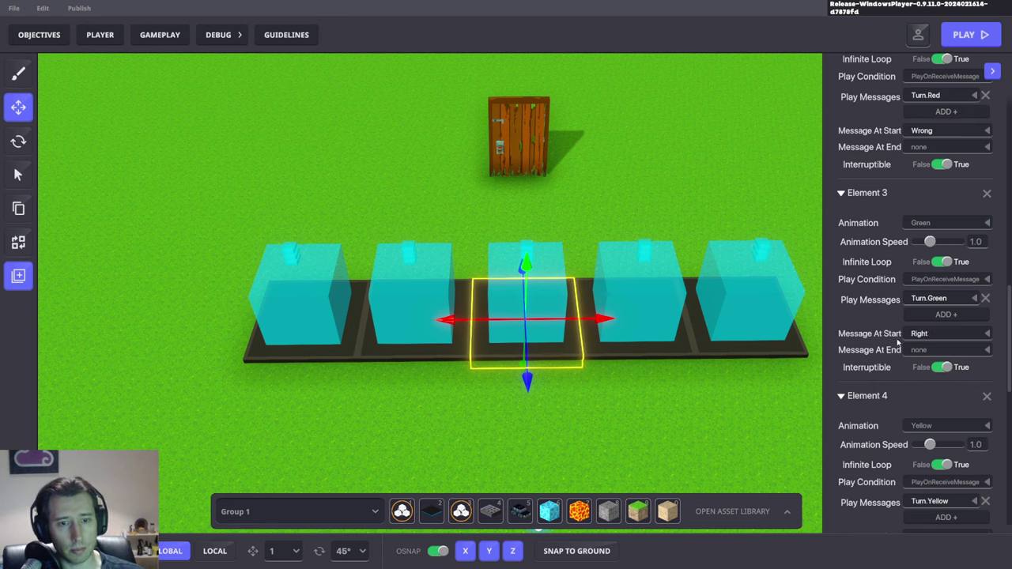
# On the fourth tile from the left, set Message At Start to Wrong for Blue and Right for Yellow.
pyautogui.click(647, 352)
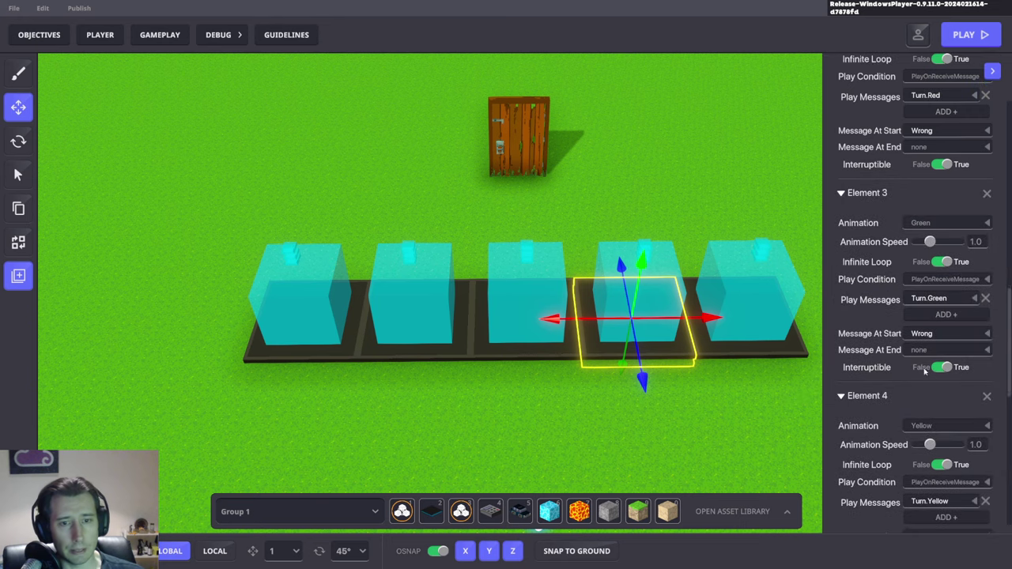
pyautogui.scroll(5, 912, 289)
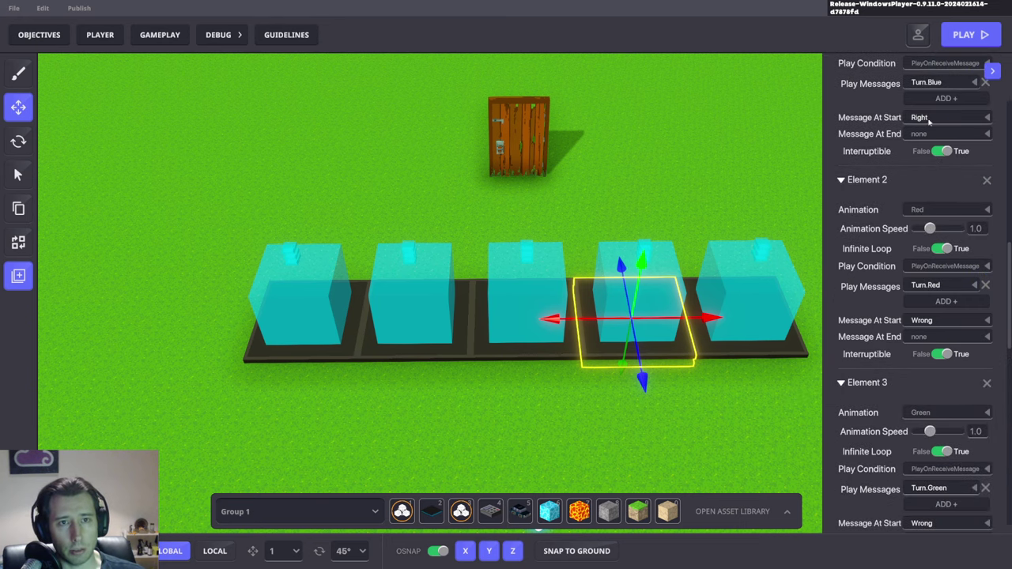
pyautogui.click(929, 118)
pyautogui.write('Wro')
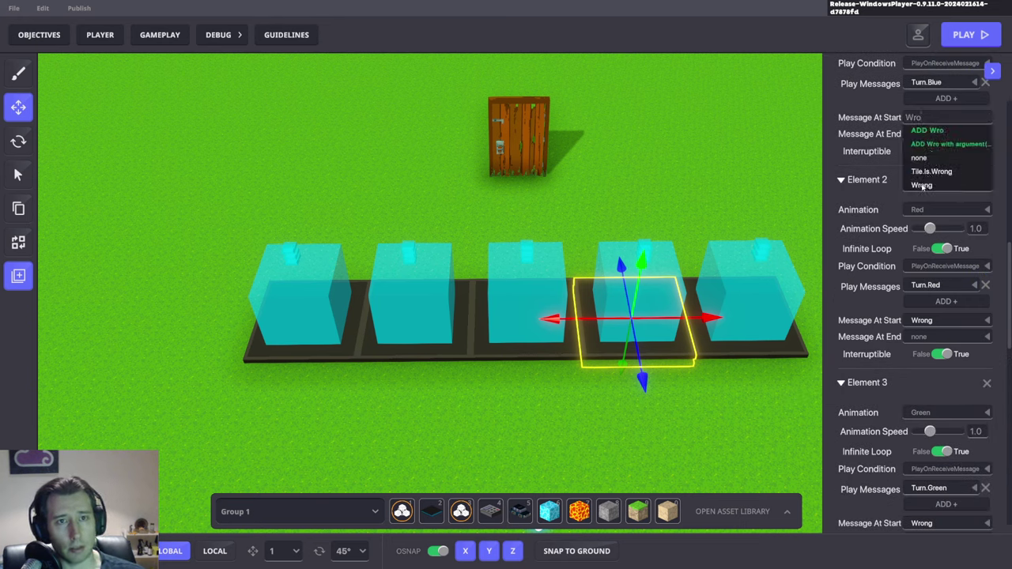
pyautogui.click(922, 185)
pyautogui.scroll(-9, 909, 261)
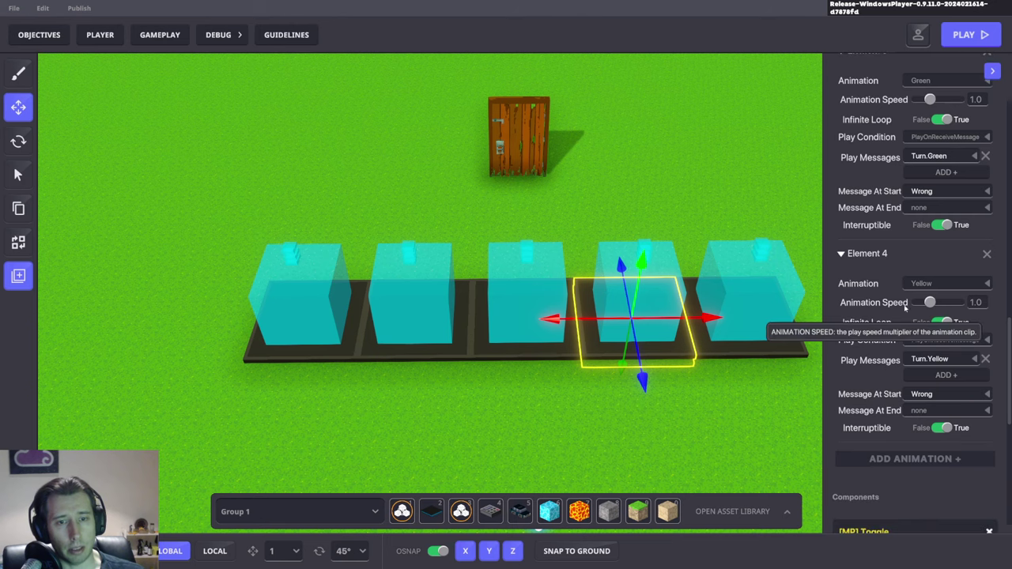
pyautogui.click(945, 394)
pyautogui.write('Righ')
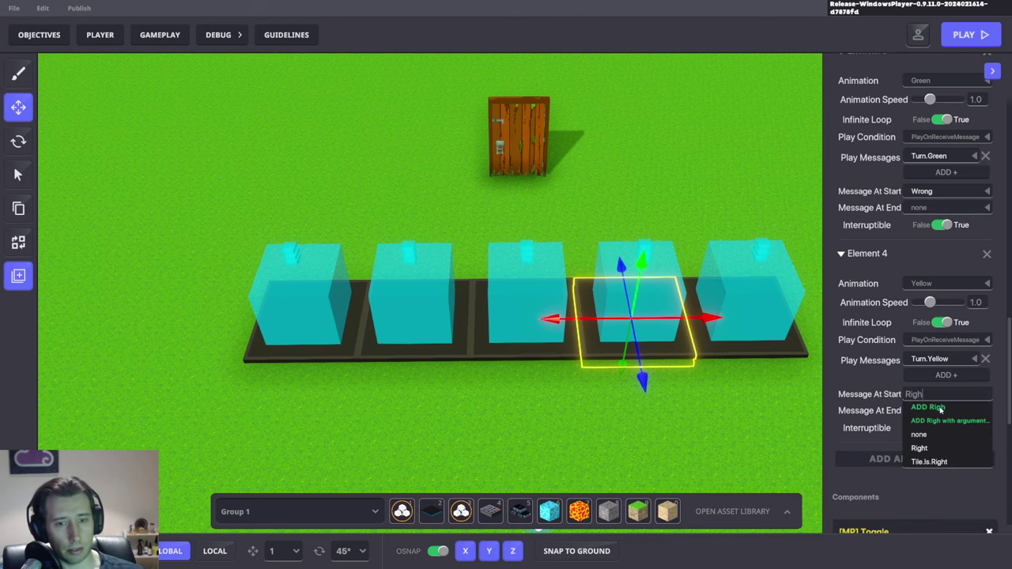
pyautogui.click(923, 450)
# On the rightmost tile, set Message At Start to Wrong for Blue and Right for Red.
pyautogui.moveTo(759, 416); pyautogui.dragTo(636, 393, button='middle')
pyautogui.click(653, 335)
pyautogui.scroll(8, 909, 261)
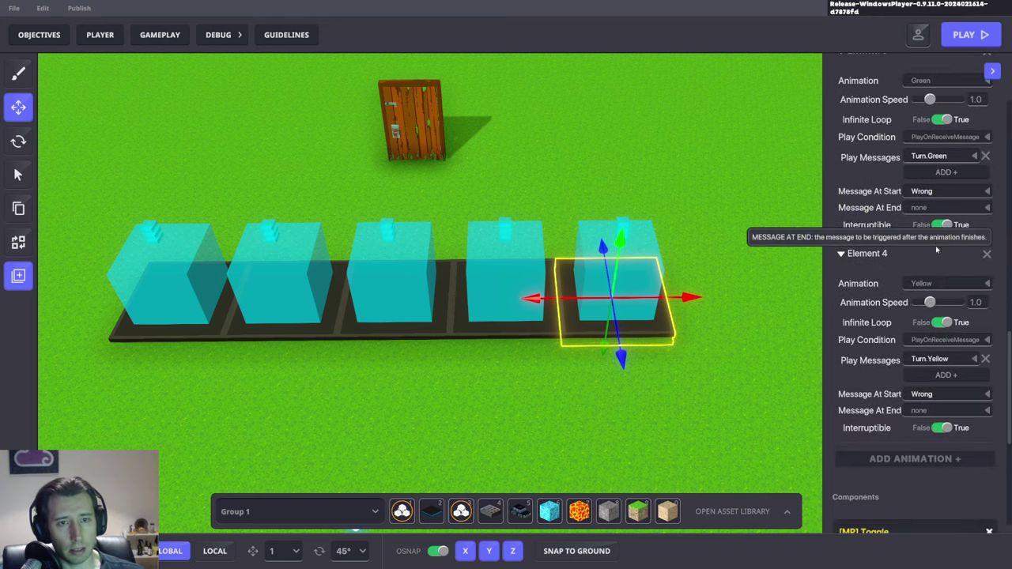
pyautogui.scroll(2, 937, 260)
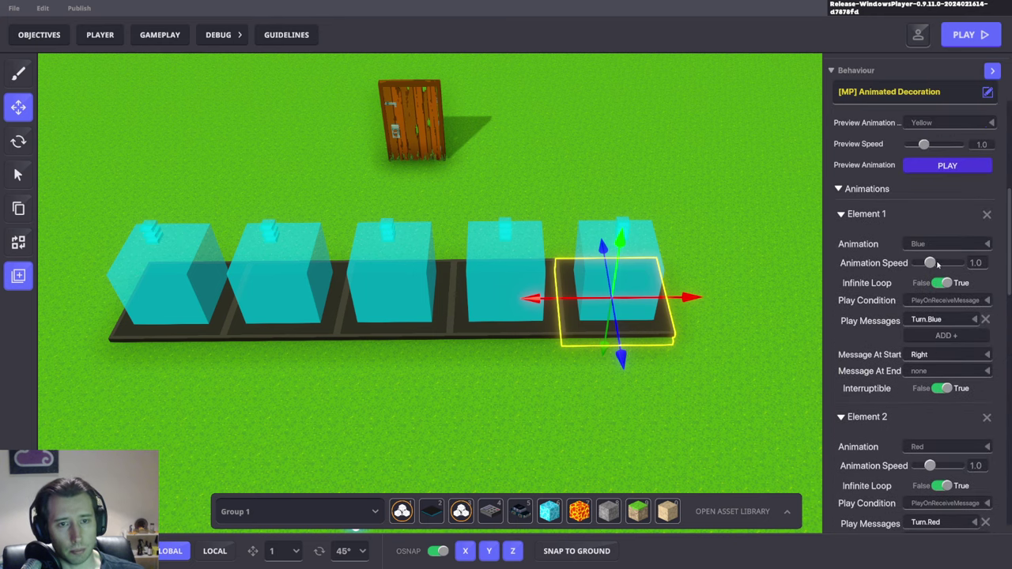
pyautogui.click(926, 359)
pyautogui.write('Wro')
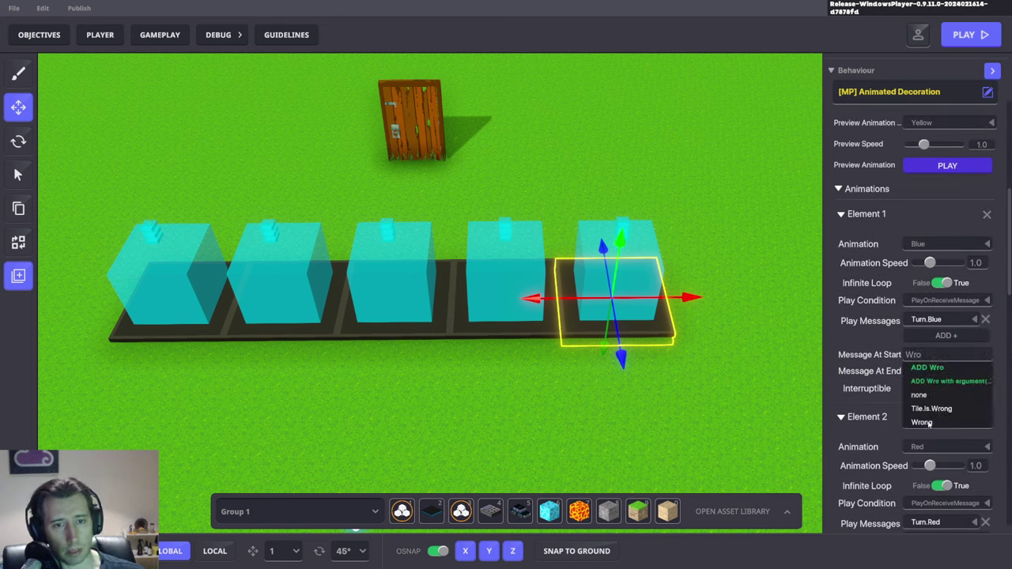
pyautogui.click(929, 422)
pyautogui.scroll(-2, 926, 418)
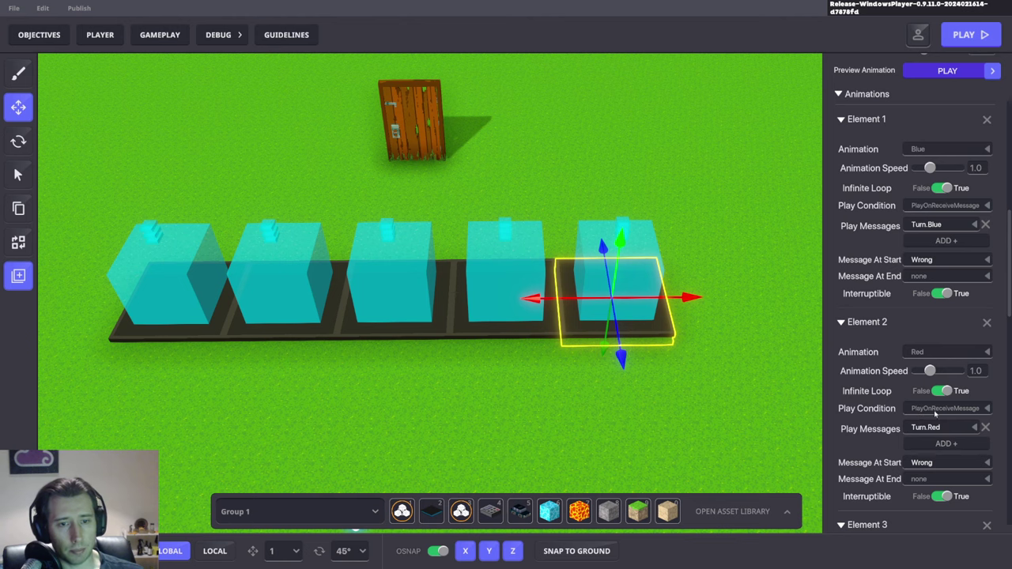
pyautogui.click(923, 460)
pyautogui.write('Right')
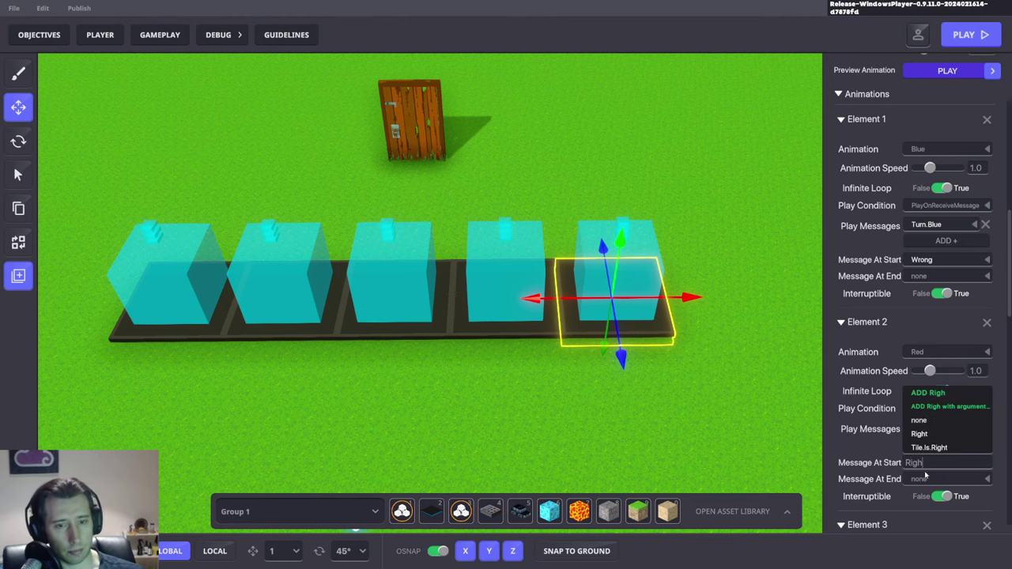
pyautogui.click(920, 434)
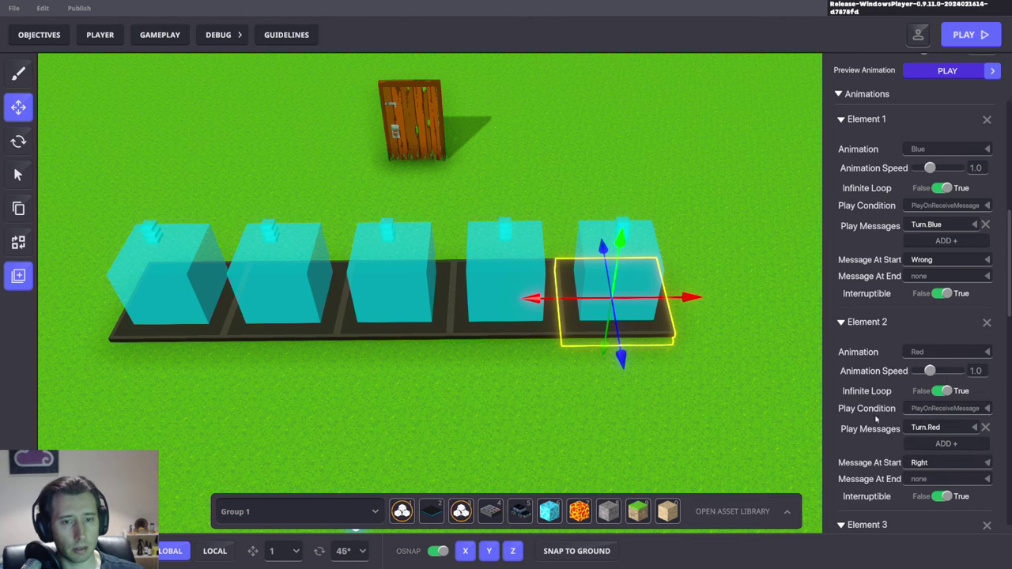
# Playtest the puzzle by cycling the middle tile to green and trying the fourth tile from the left, and return to editing.
pyautogui.click(695, 384)
pyautogui.press('a')
pyautogui.hotkey('ctrl', 'p')
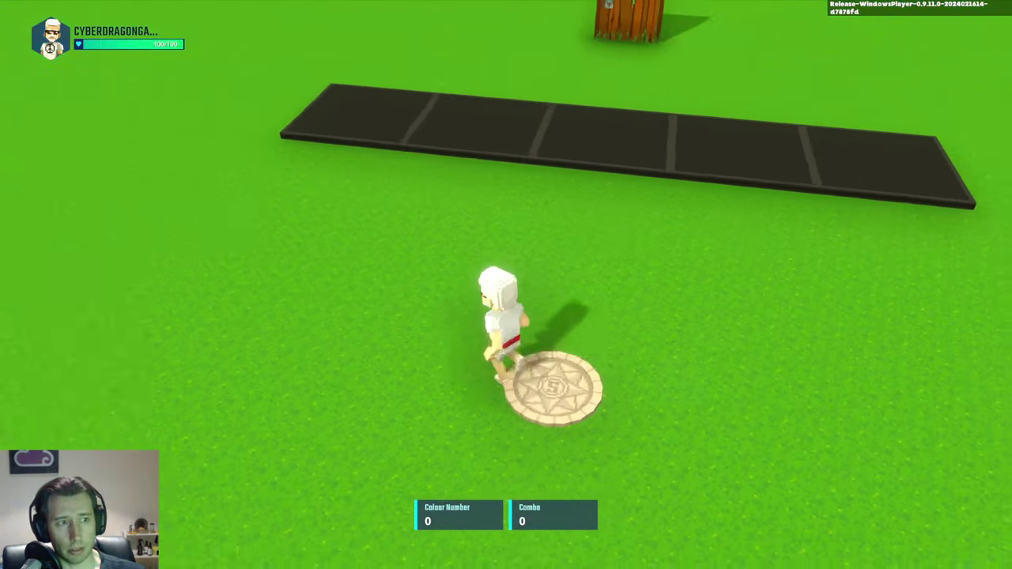
pyautogui.press('w')
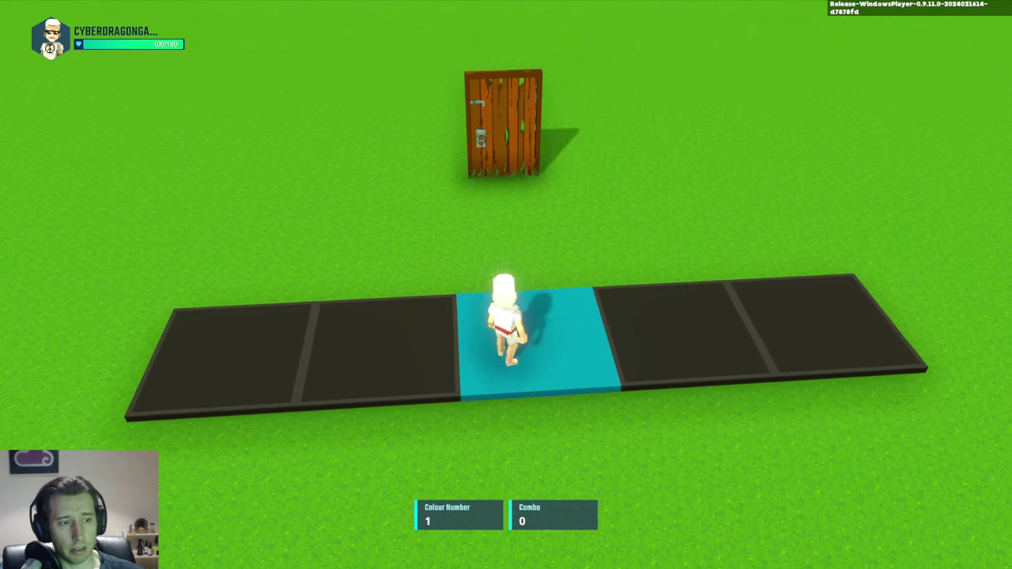
pyautogui.press('e')
pyautogui.press('e')
pyautogui.press('d')
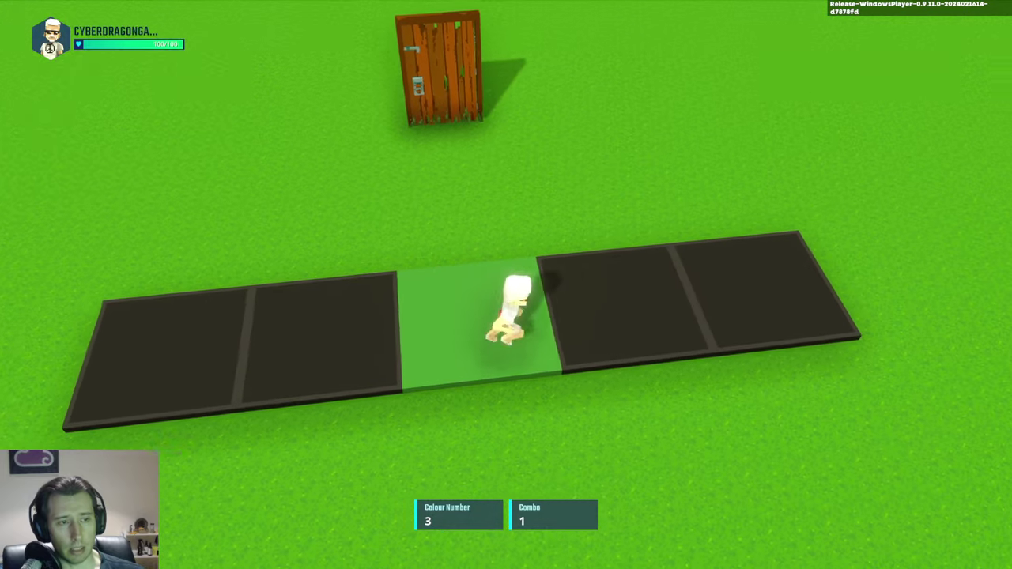
pyautogui.press('d')
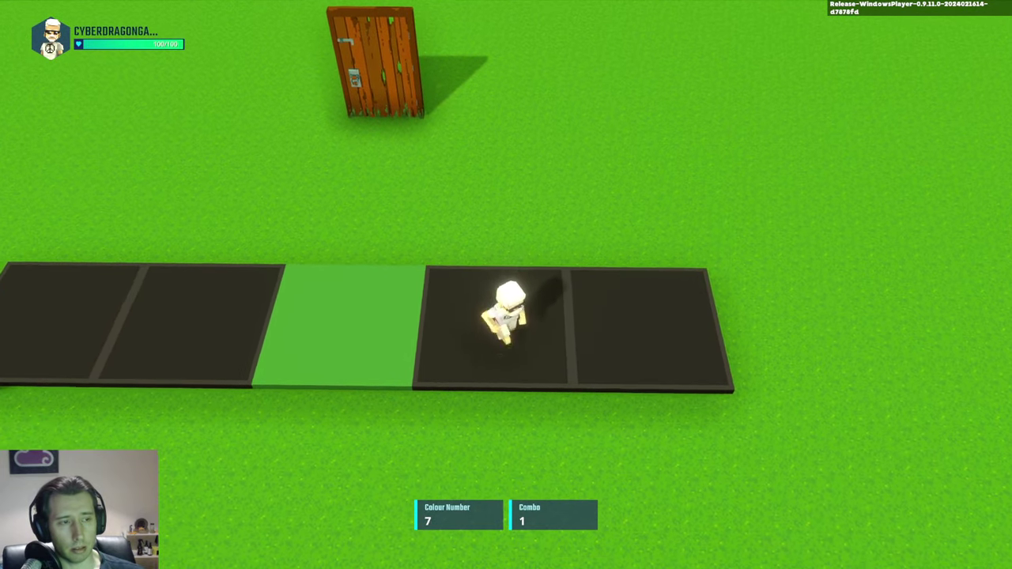
pyautogui.press('s')
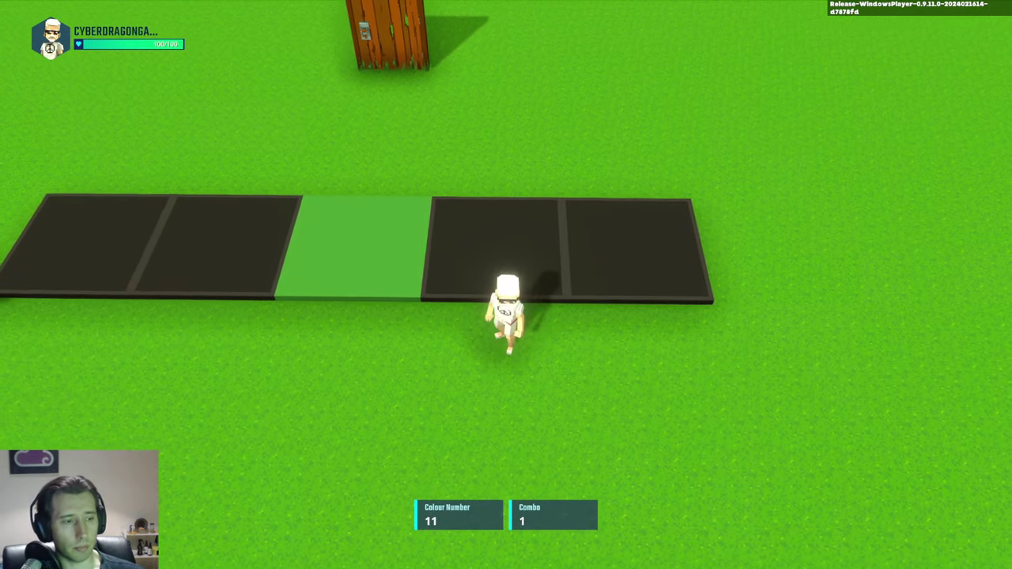
pyautogui.press('Escape')
# Examine the game rules for the yellow comparison and the Set number value rule that resets Colour Number.
pyautogui.click(160, 35)
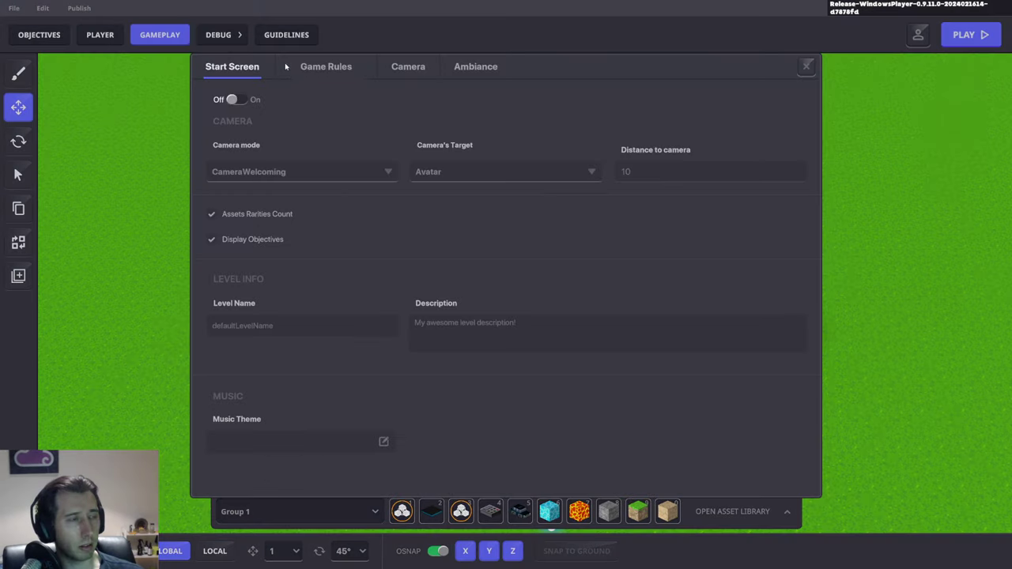
pyautogui.click(326, 66)
pyautogui.scroll(-3, 456, 282)
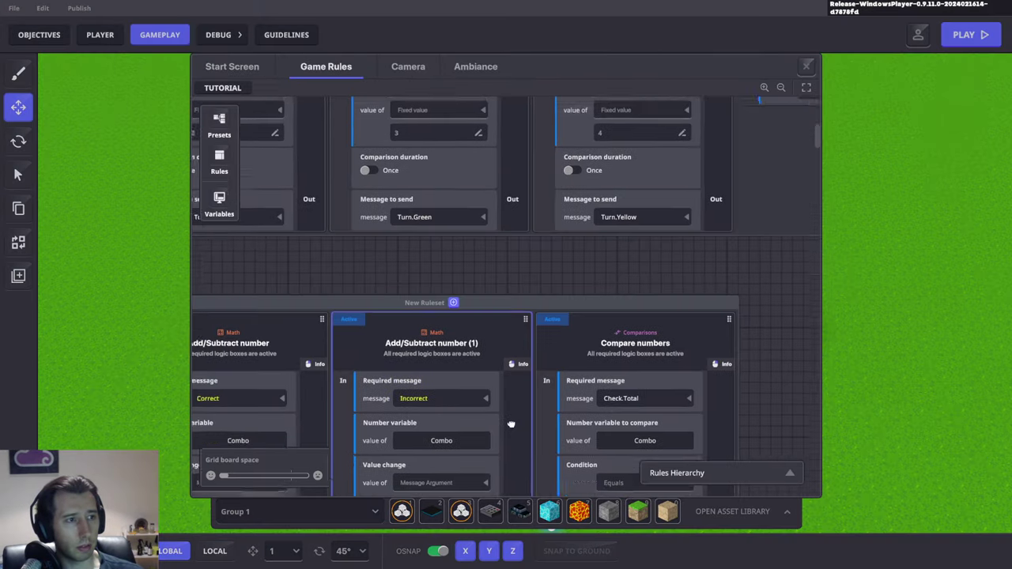
pyautogui.scroll(1, 533, 200)
pyautogui.moveTo(533, 200); pyautogui.dragTo(342, 352)
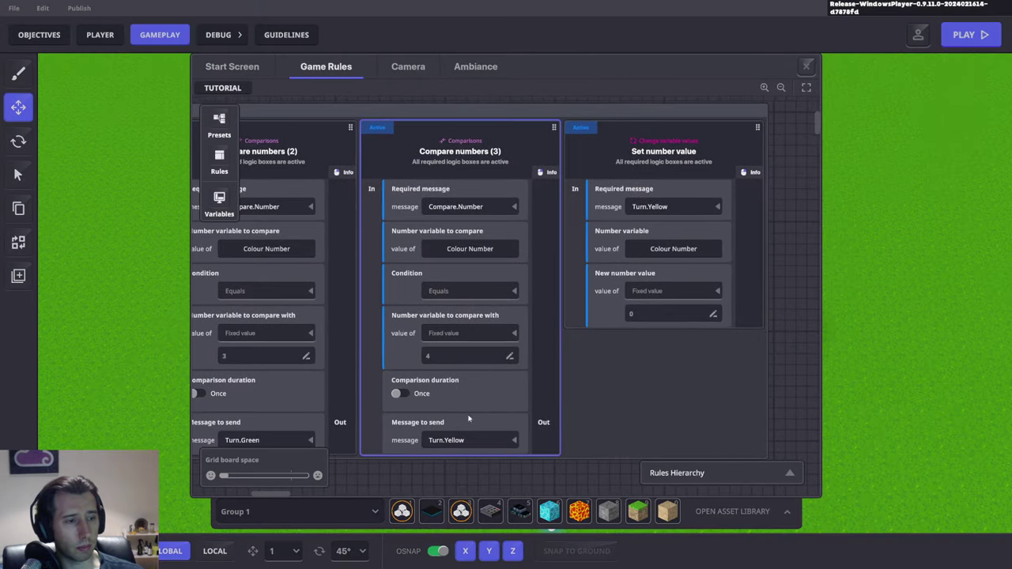
pyautogui.click(636, 232)
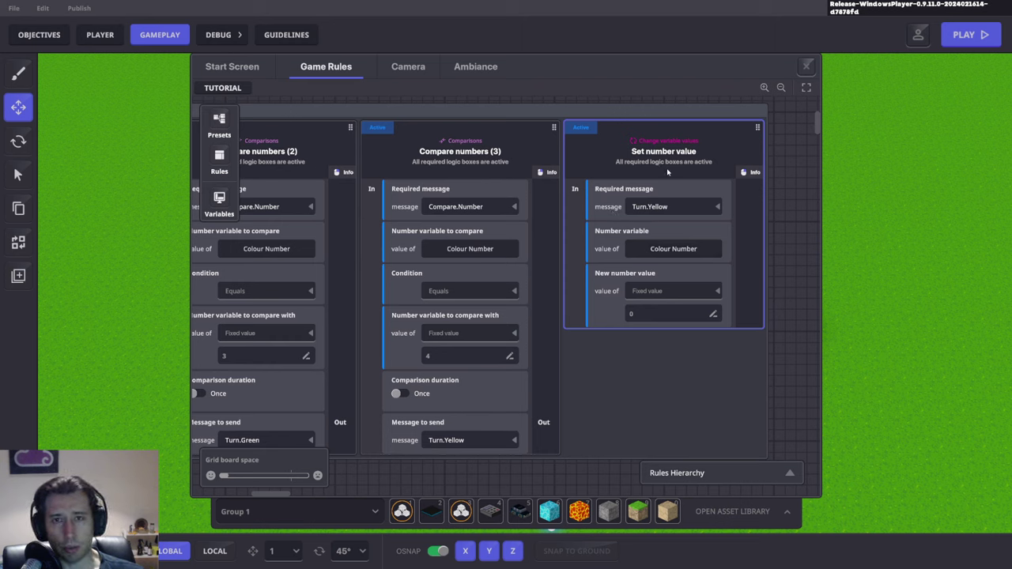
pyautogui.click(452, 448)
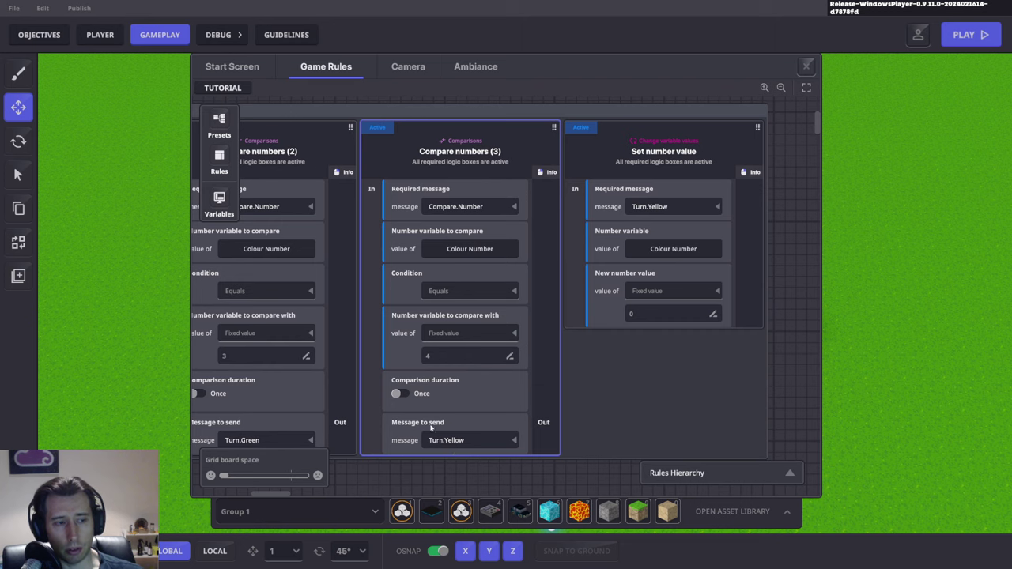
pyautogui.click(807, 67)
# Playtest the level again, stepping across the tiles and cycling the fourth tile from the left to yellow while watching Combo.
pyautogui.hotkey('ctrl', 'p')
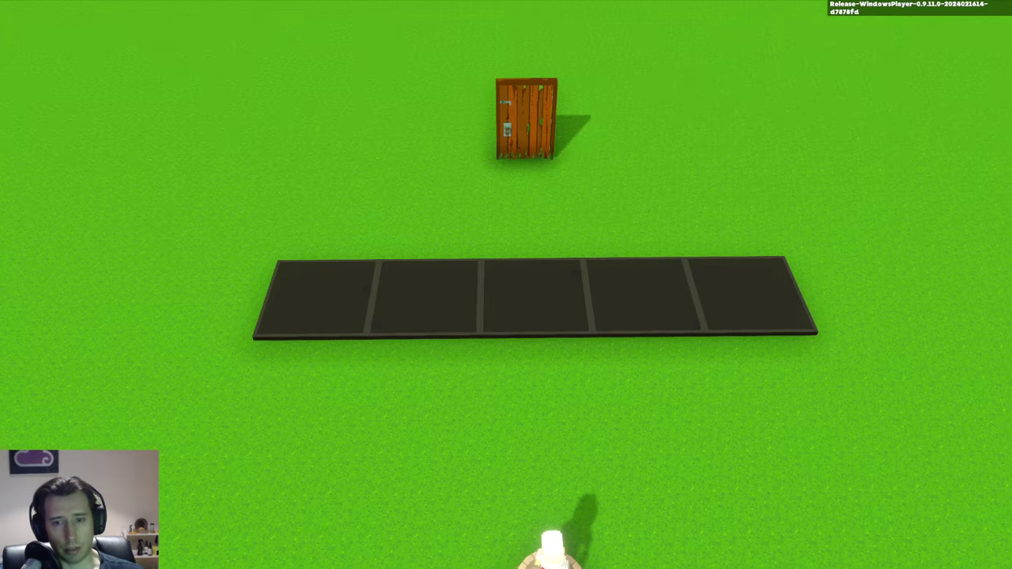
pyautogui.press('w')
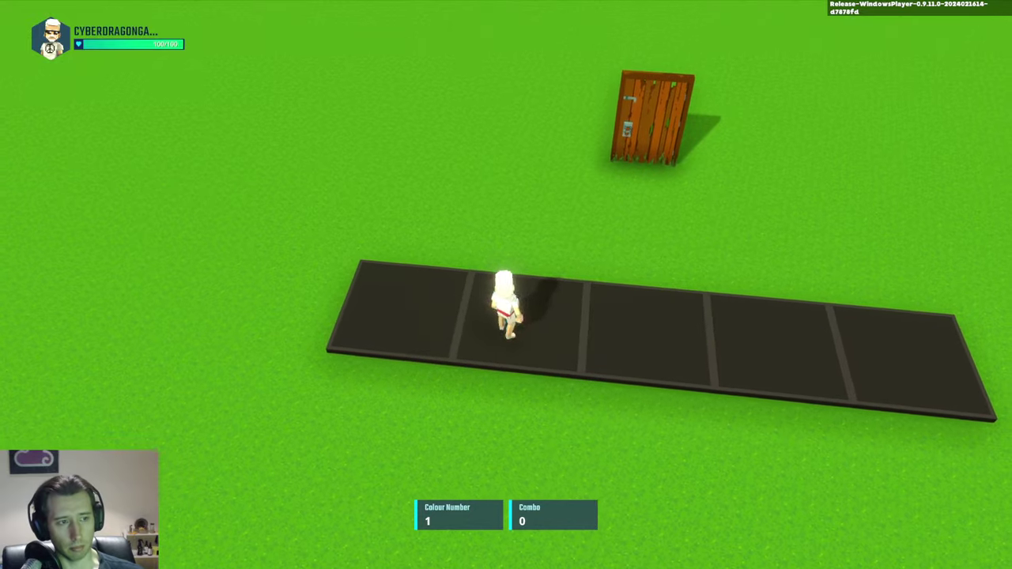
pyautogui.press('d')
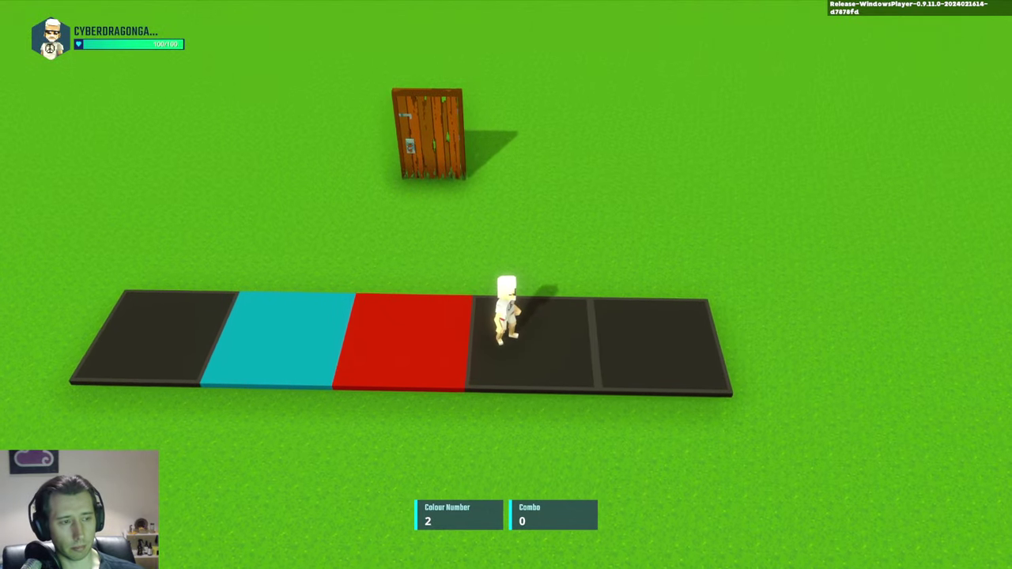
pyautogui.press('d')
pyautogui.press('a')
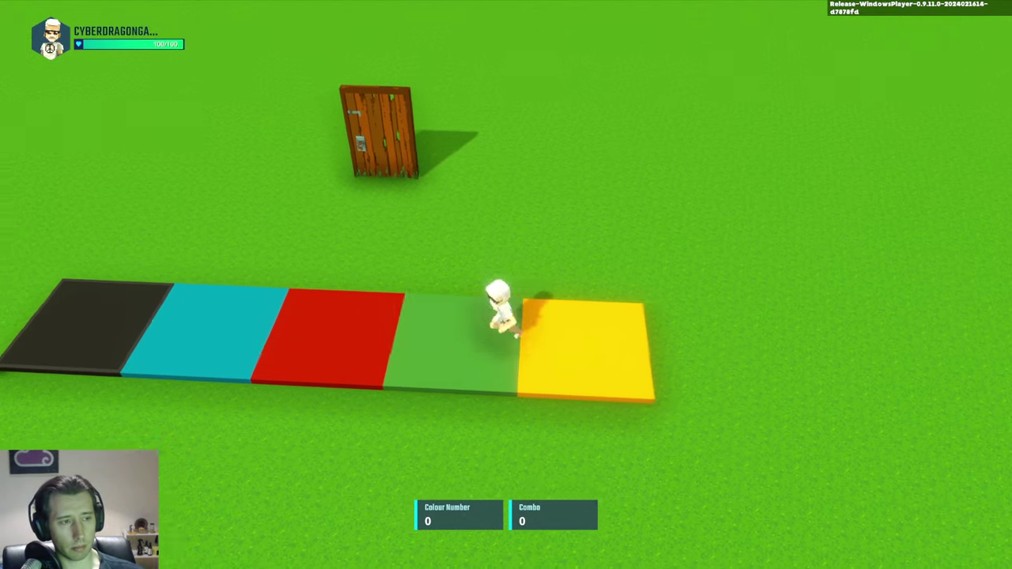
pyautogui.press('space')
pyautogui.press('space')
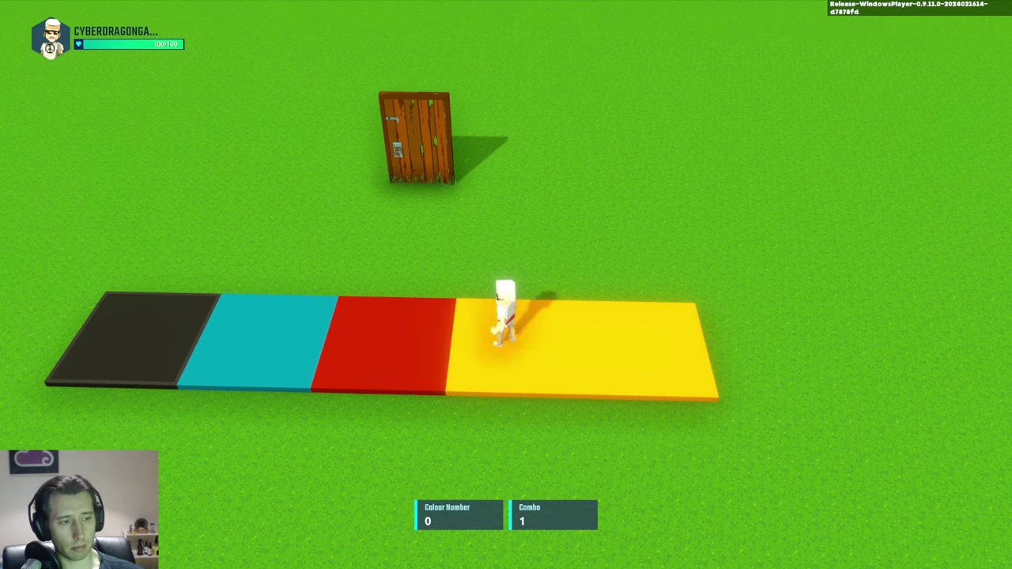
# Playtest the fourth tile by cycling through its colours, and return to the editor.
pyautogui.press('space')
pyautogui.press('space')
pyautogui.press('space')
pyautogui.press('space')
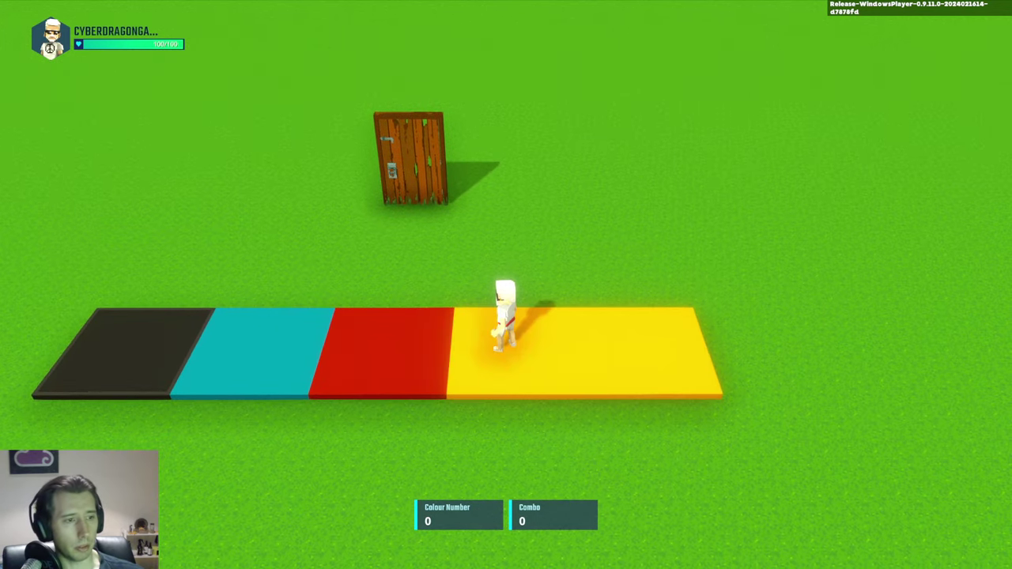
pyautogui.press('space')
pyautogui.press('space')
pyautogui.press('space')
pyautogui.press('space')
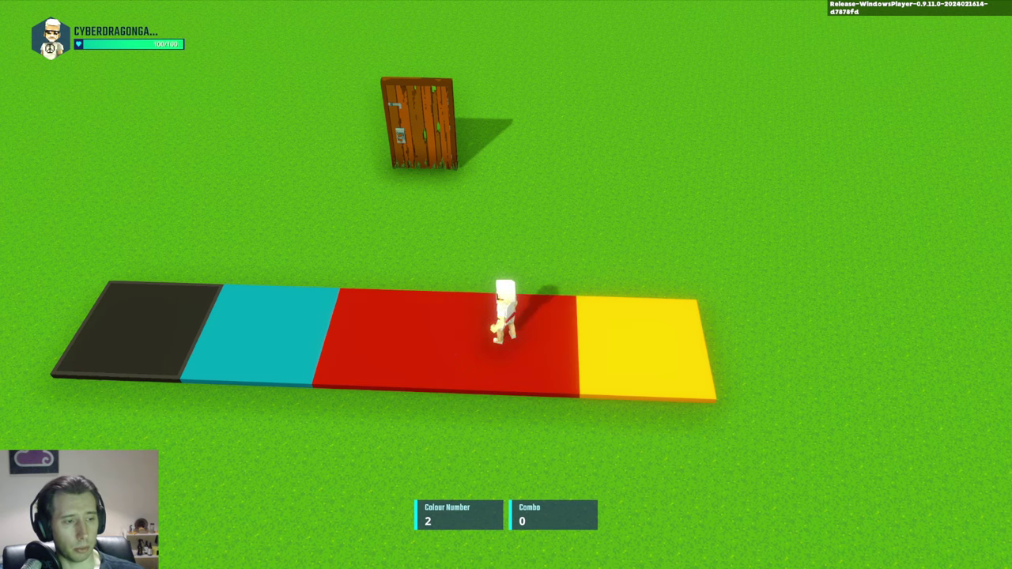
pyautogui.press('Escape')
# Review the Animated Decoration settings of the fourth tile, including each colour animation's play message and start message.
pyautogui.click(647, 275)
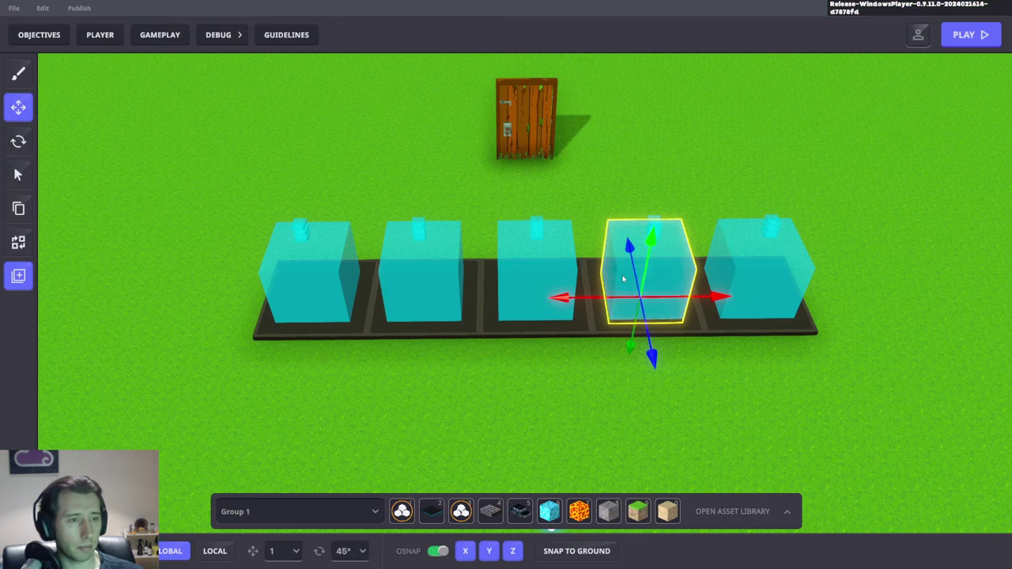
pyautogui.scroll(-5, 940, 392)
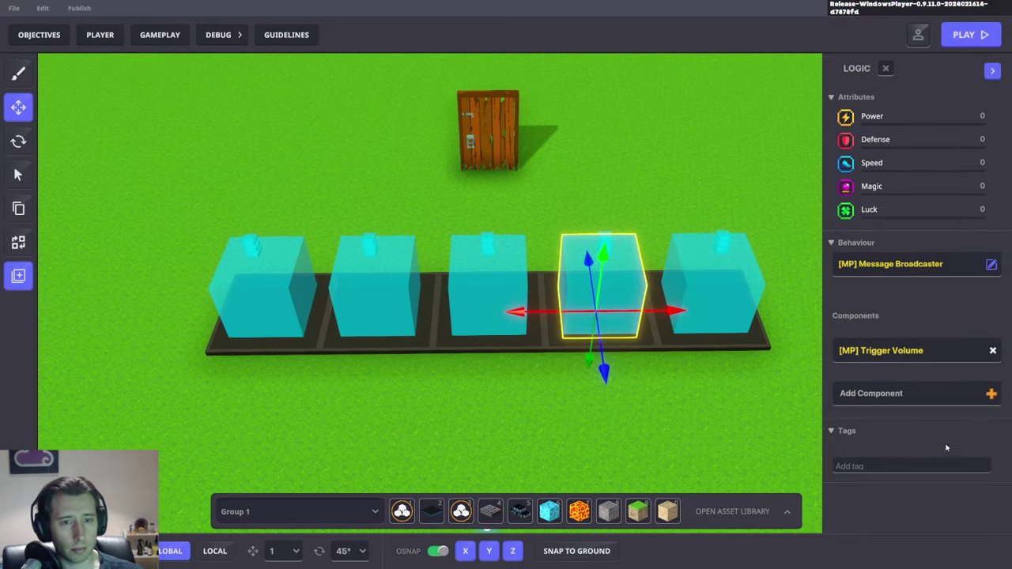
pyautogui.scroll(5, 695, 350)
pyautogui.click(615, 332)
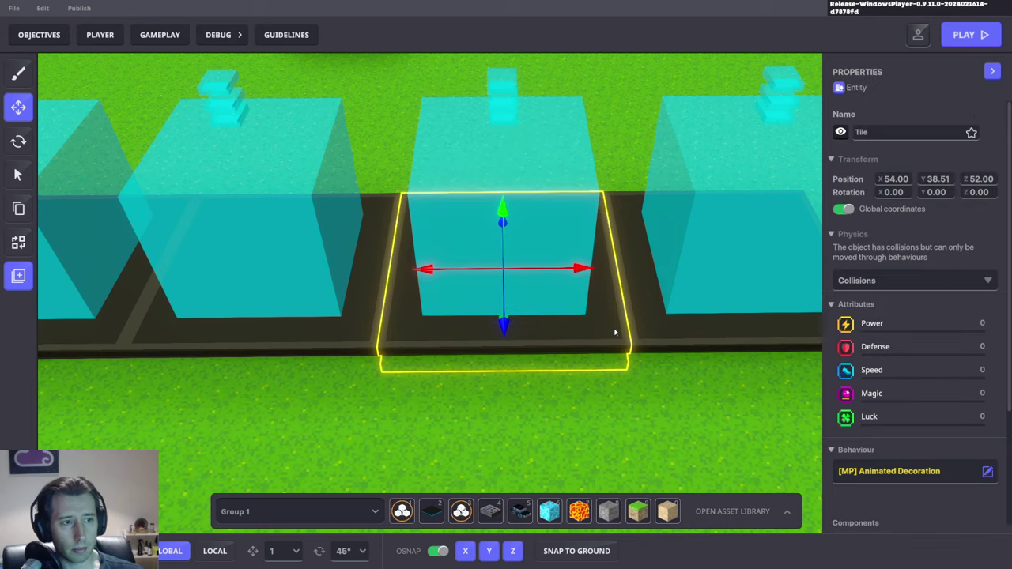
pyautogui.scroll(-5, 918, 358)
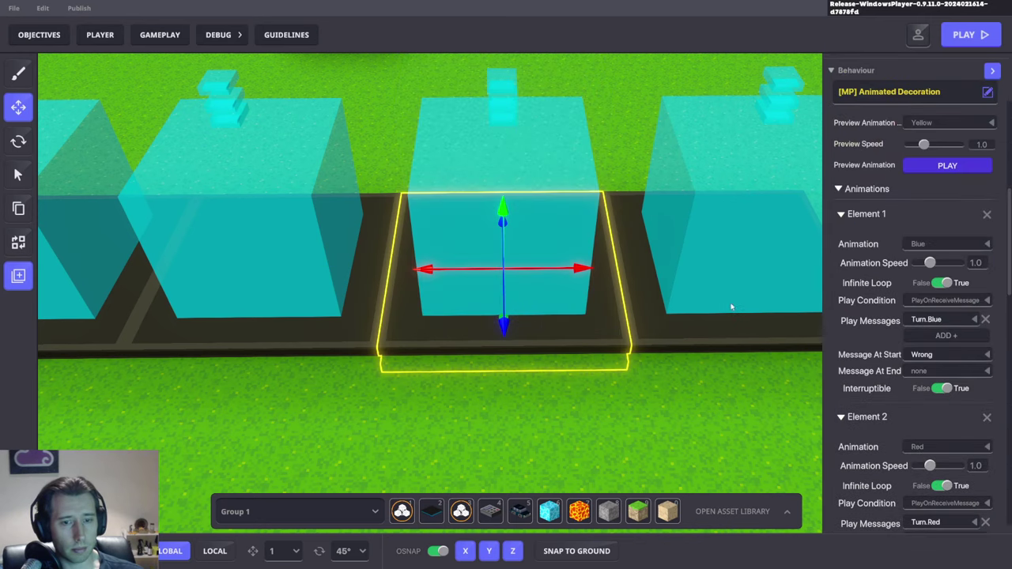
pyautogui.moveTo(732, 306); pyautogui.dragTo(711, 384, button='middle')
pyautogui.scroll(-3, 888, 346)
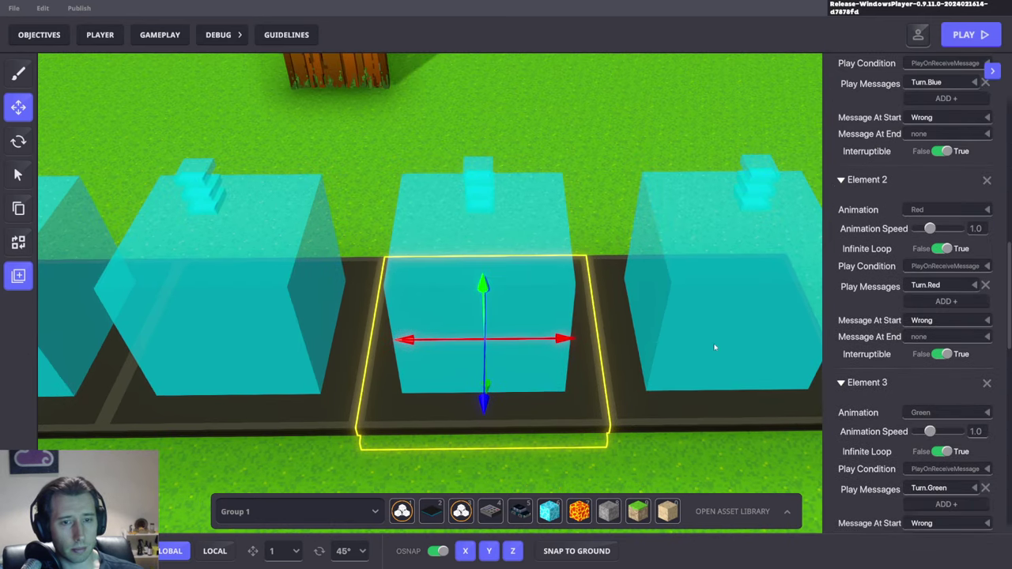
# Open the logic of the fourth tile's trigger block and review its Message Broadcaster and Trigger Volume settings.
pyautogui.click(486, 207)
pyautogui.click(563, 298)
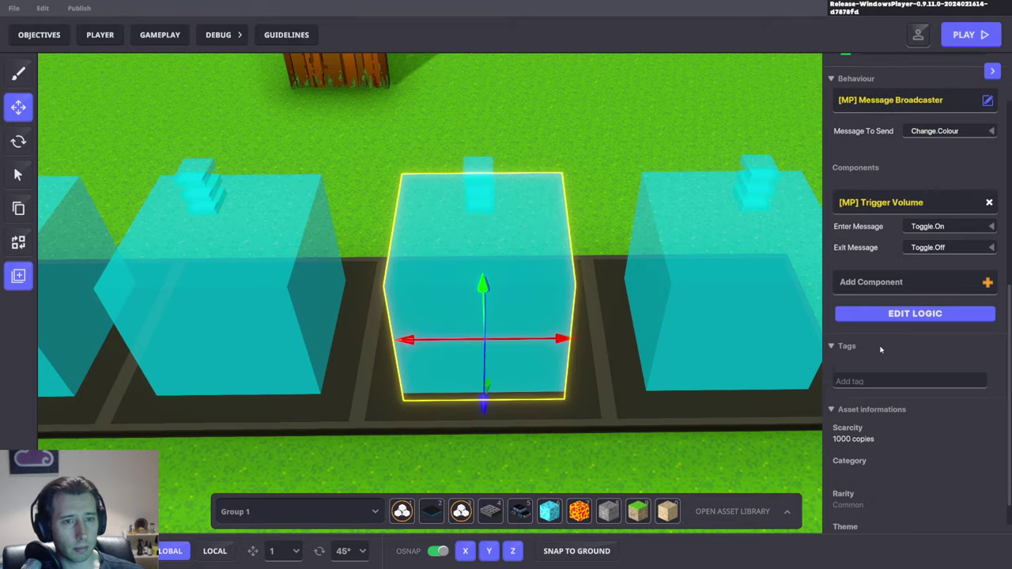
pyautogui.click(901, 317)
pyautogui.moveTo(659, 380); pyautogui.dragTo(656, 354, button='right')
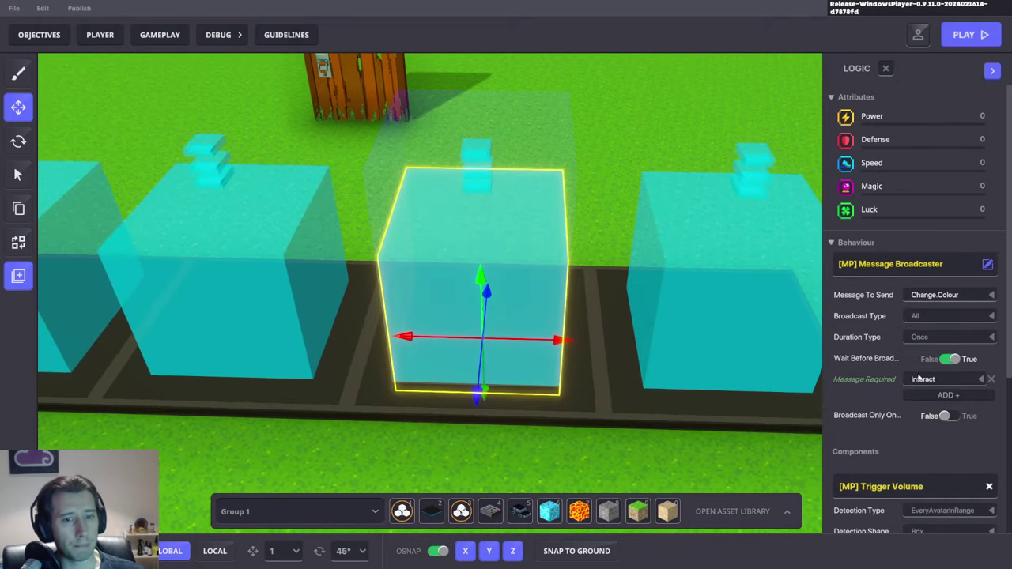
pyautogui.scroll(-3, 917, 379)
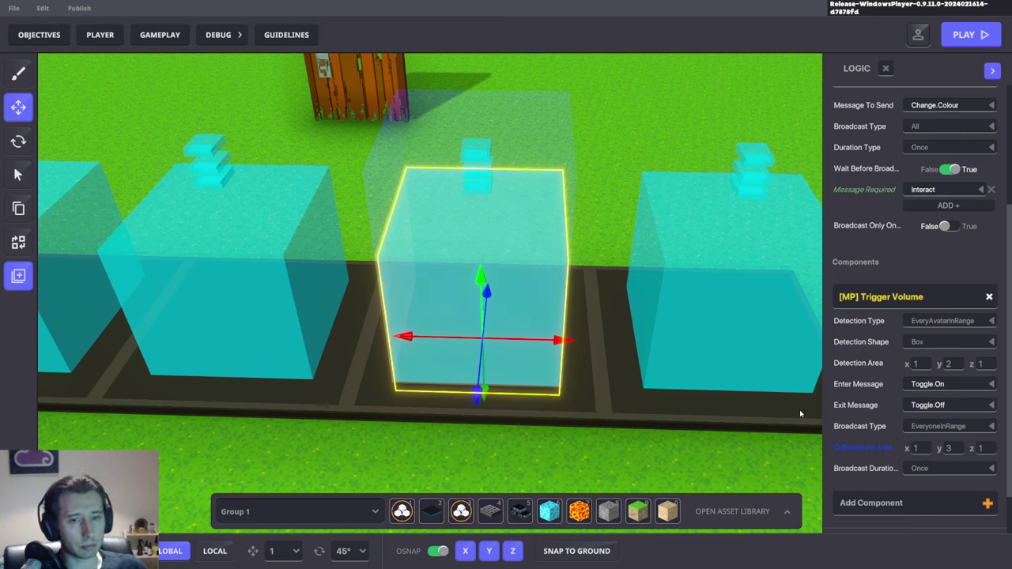
pyautogui.scroll(3, 878, 407)
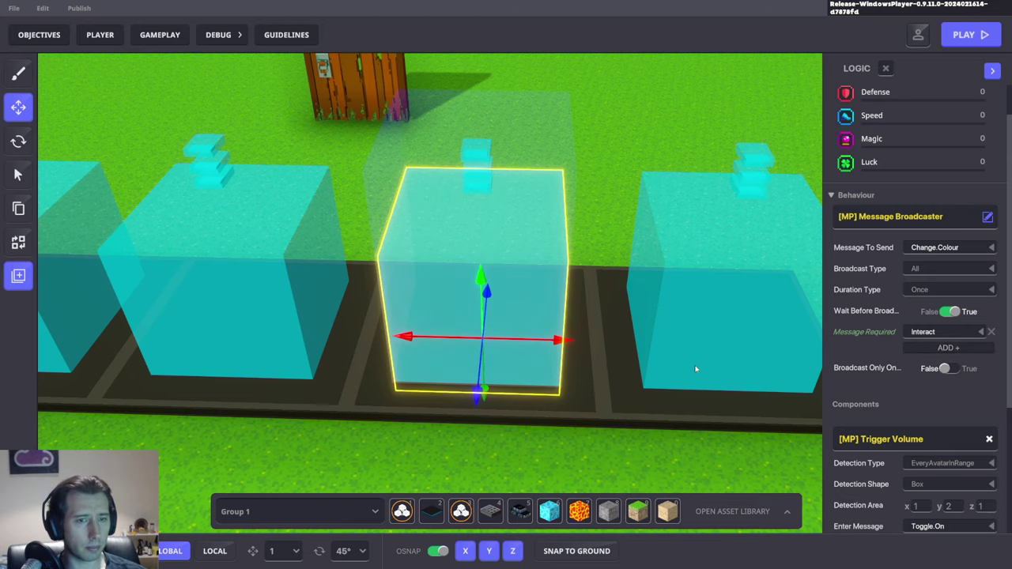
pyautogui.scroll(-2, 662, 404)
pyautogui.moveTo(662, 424); pyautogui.dragTo(633, 409, button='right')
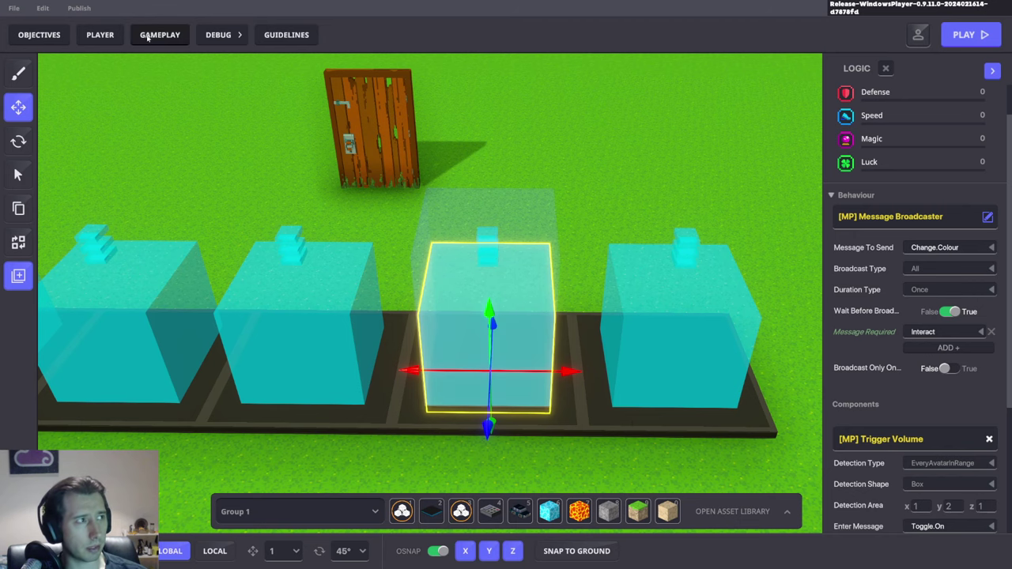
# Check the Interaction Range in the player's controller behaviour settings.
pyautogui.click(98, 34)
pyautogui.click(417, 66)
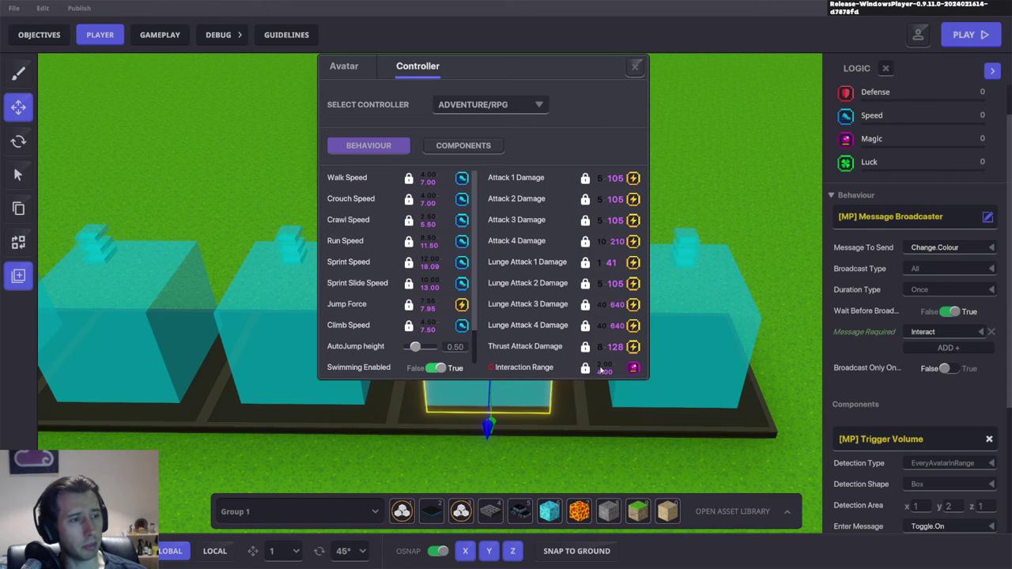
pyautogui.click(635, 68)
# Switch the player to a custom avatar with the Adventurer Jet model and check its controller's Interaction Range.
pyautogui.click(98, 35)
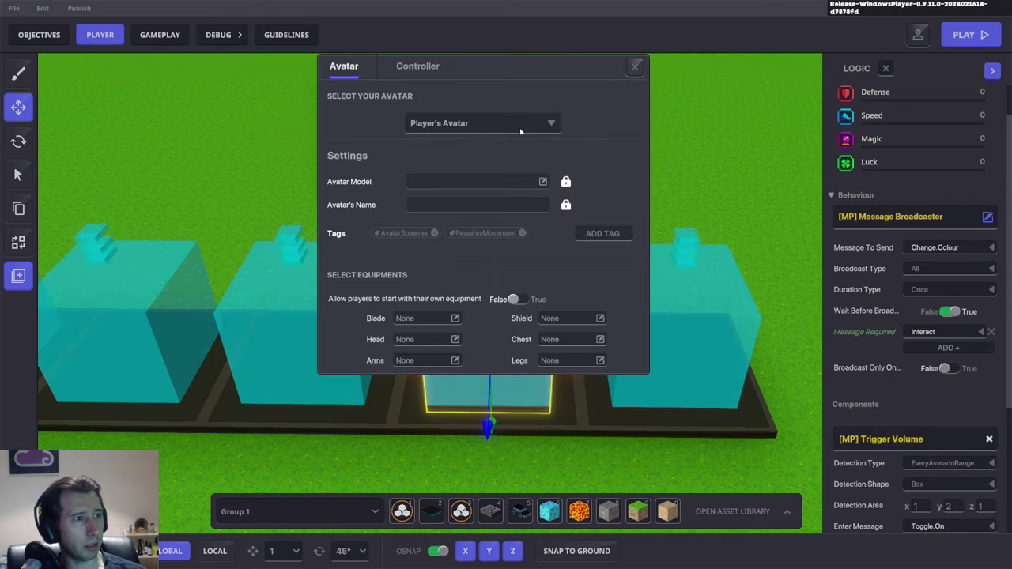
pyautogui.click(473, 123)
pyautogui.click(433, 156)
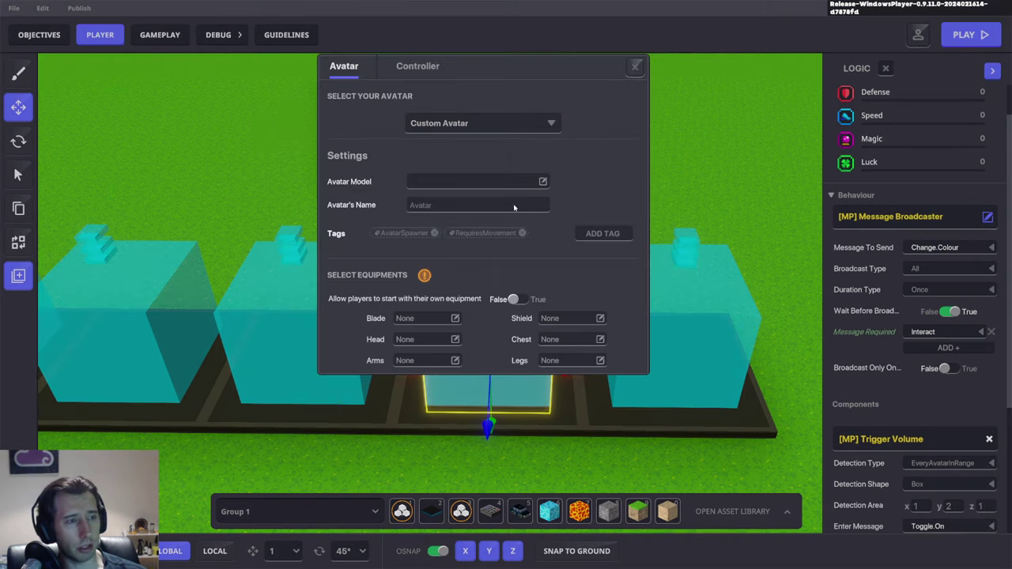
pyautogui.click(474, 186)
pyautogui.scroll(-2, 664, 275)
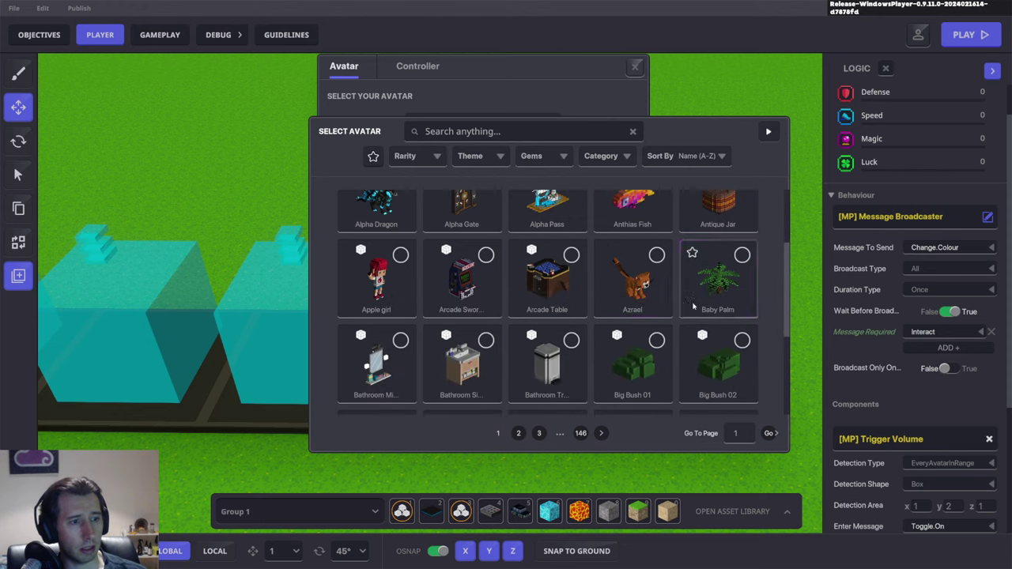
pyautogui.scroll(-3, 685, 324)
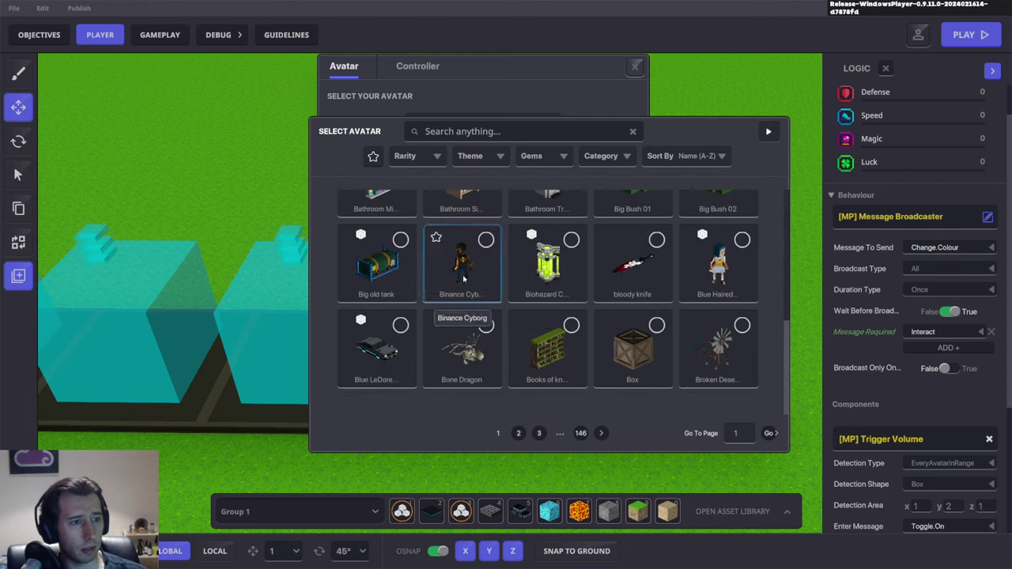
pyautogui.click(518, 433)
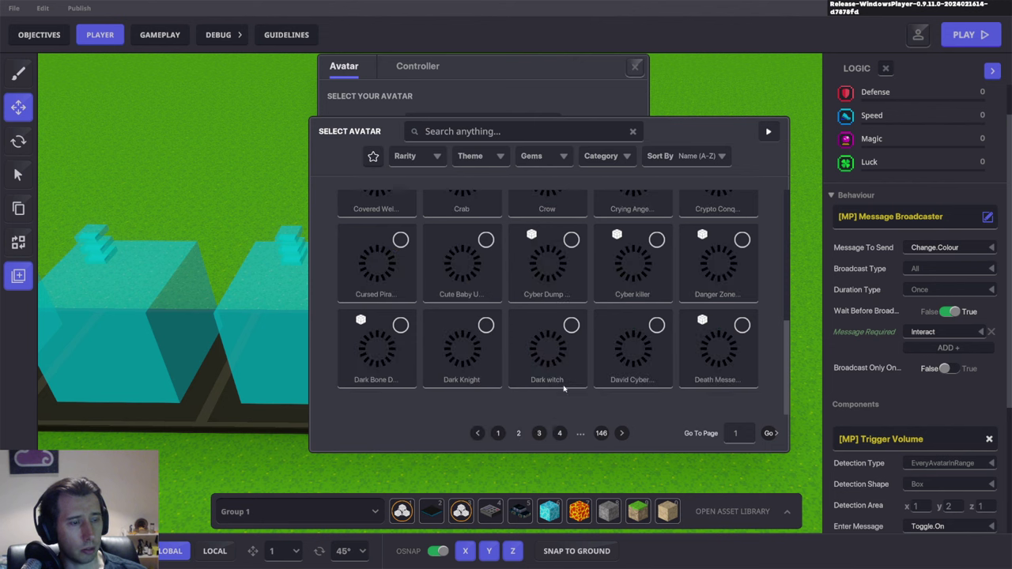
pyautogui.scroll(4, 641, 345)
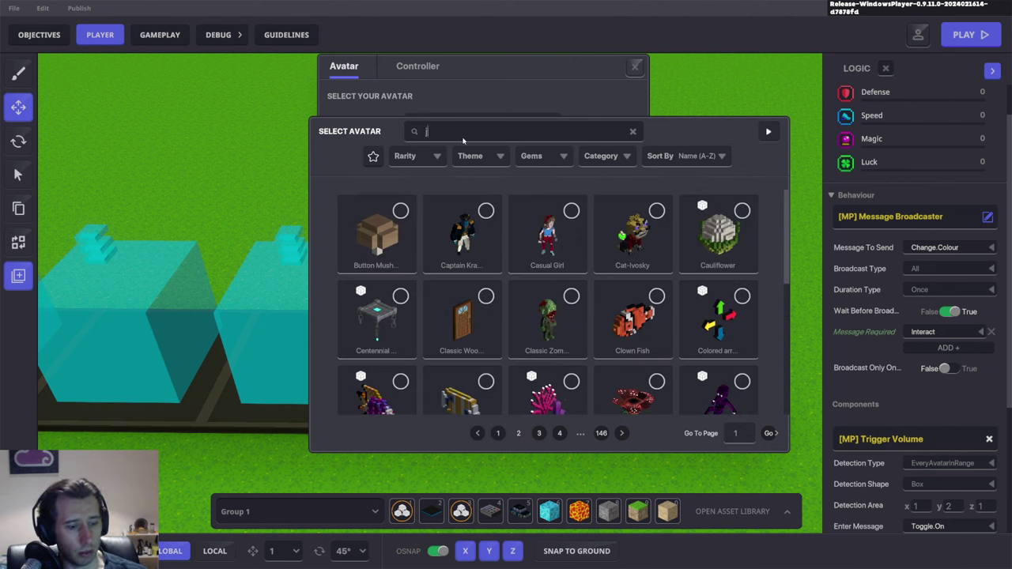
pyautogui.write('jet')
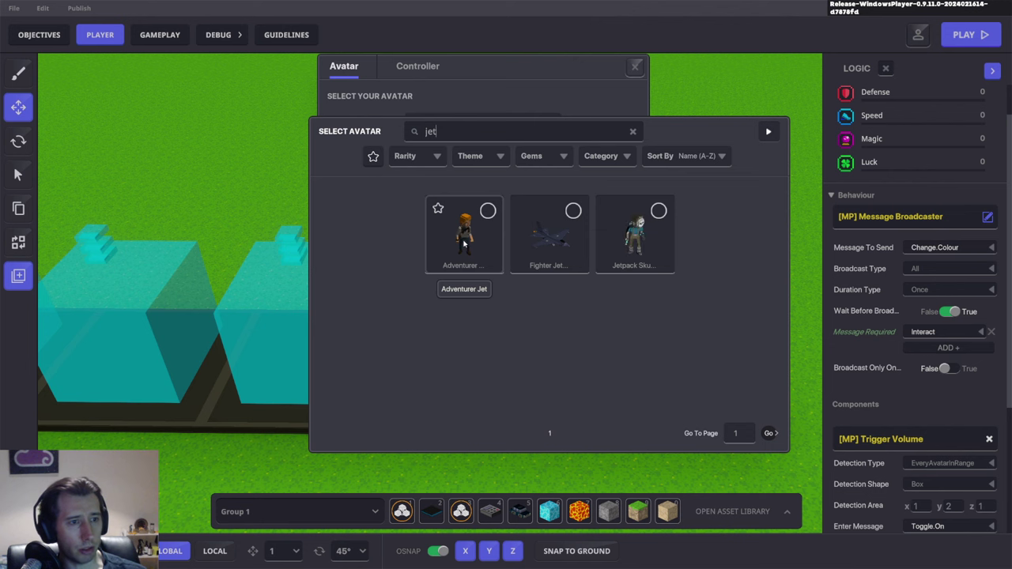
pyautogui.click(464, 238)
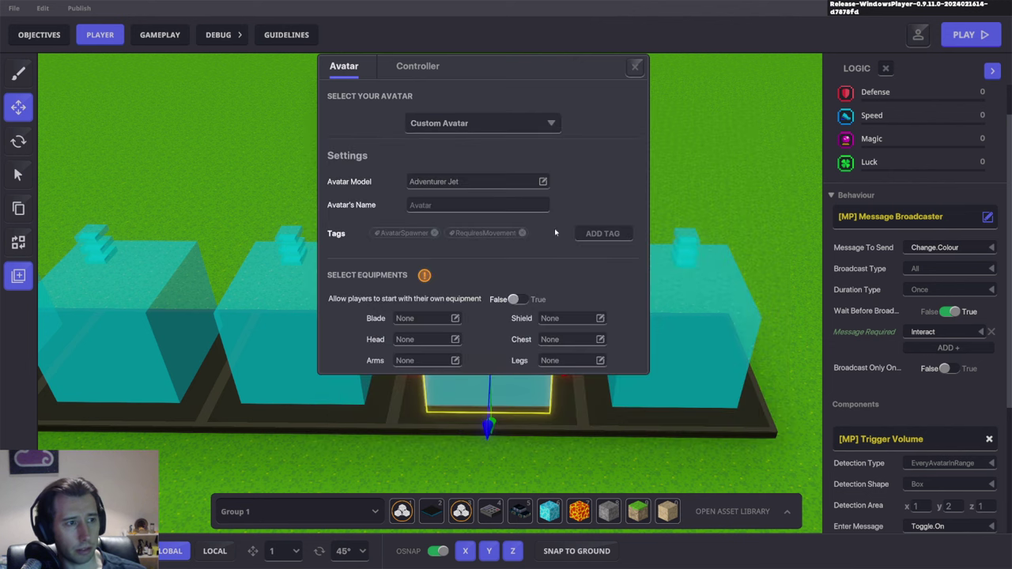
pyautogui.click(419, 68)
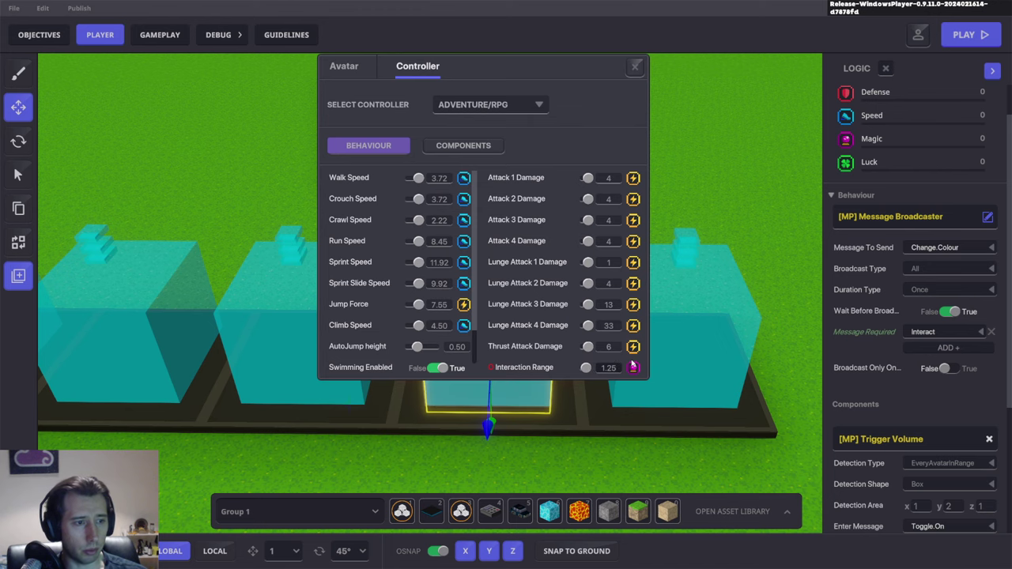
pyautogui.click(637, 71)
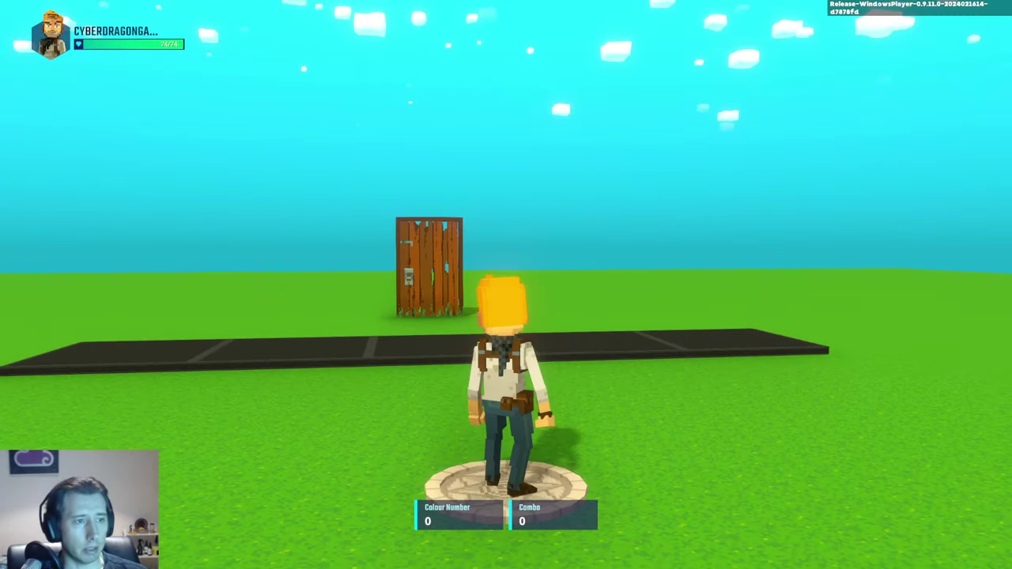
# Playtest with the new avatar, crossing the tiles and turning the second one blue, the third red and the fourth green.
pyautogui.press('w')
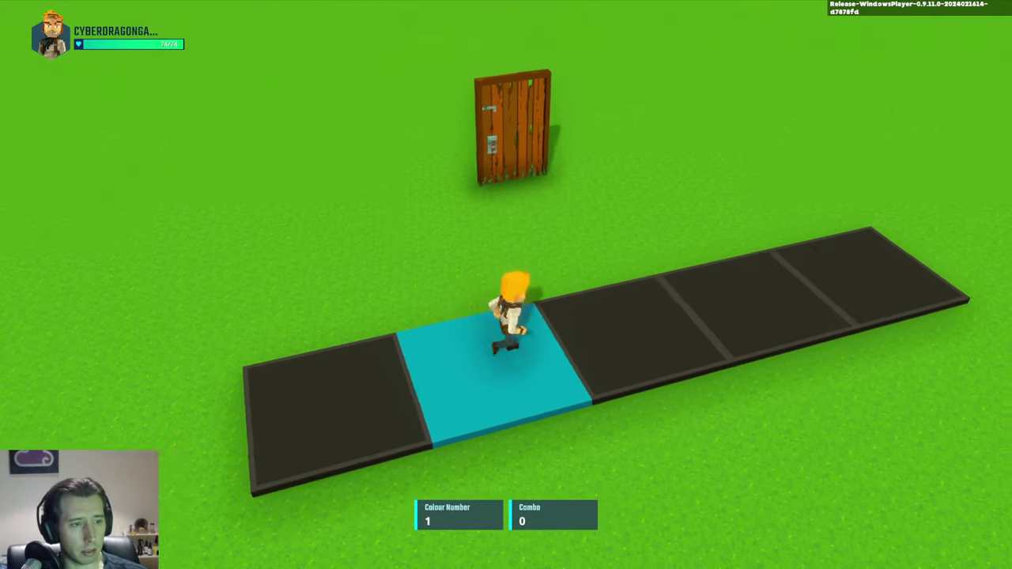
pyautogui.press('d')
pyautogui.press('d')
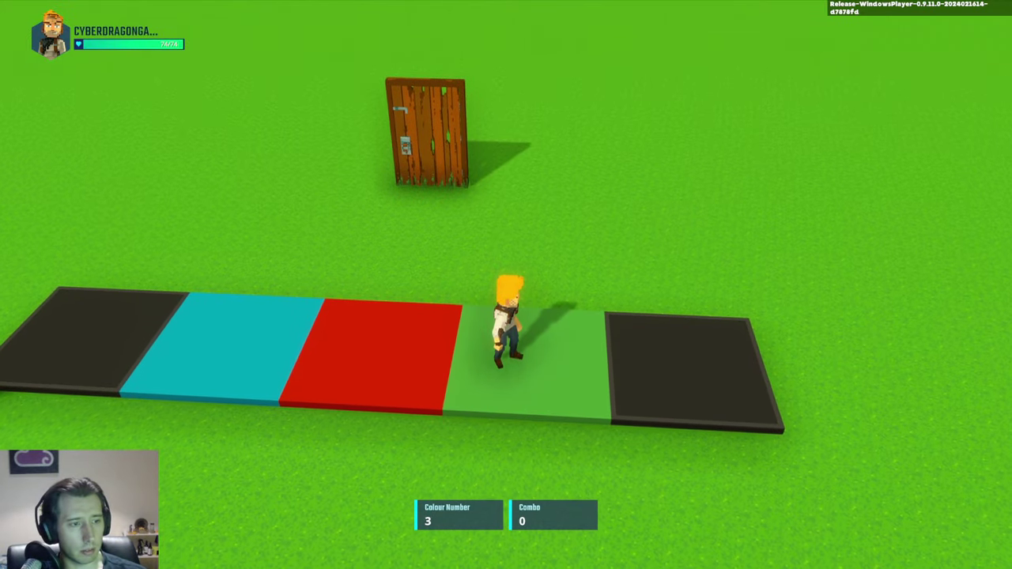
pyautogui.press('d')
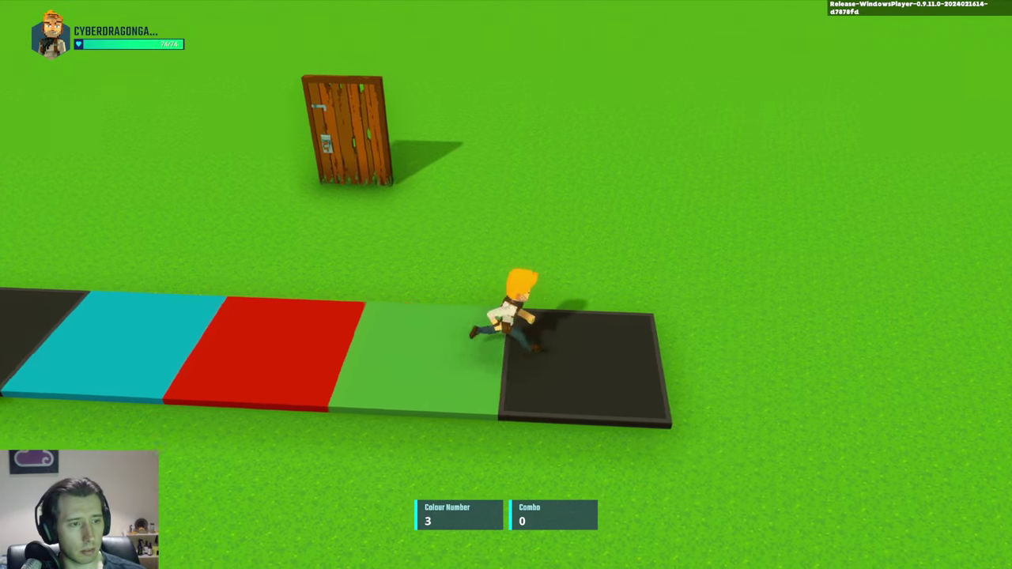
# Solve the puzzle in the playtest by colouring the five tiles blue, red, green, yellow and red in order.
pyautogui.press('a')
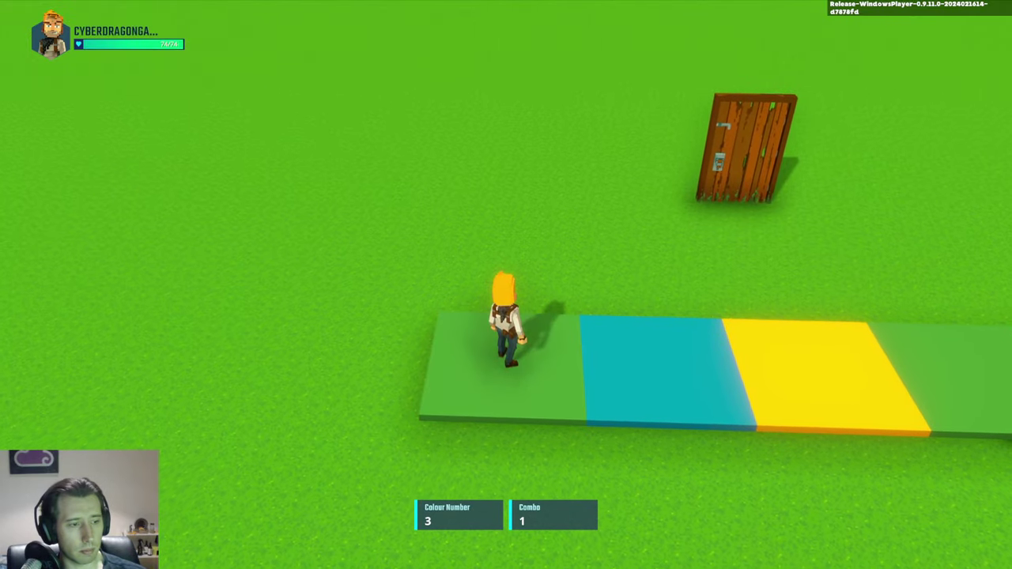
pyautogui.press('d')
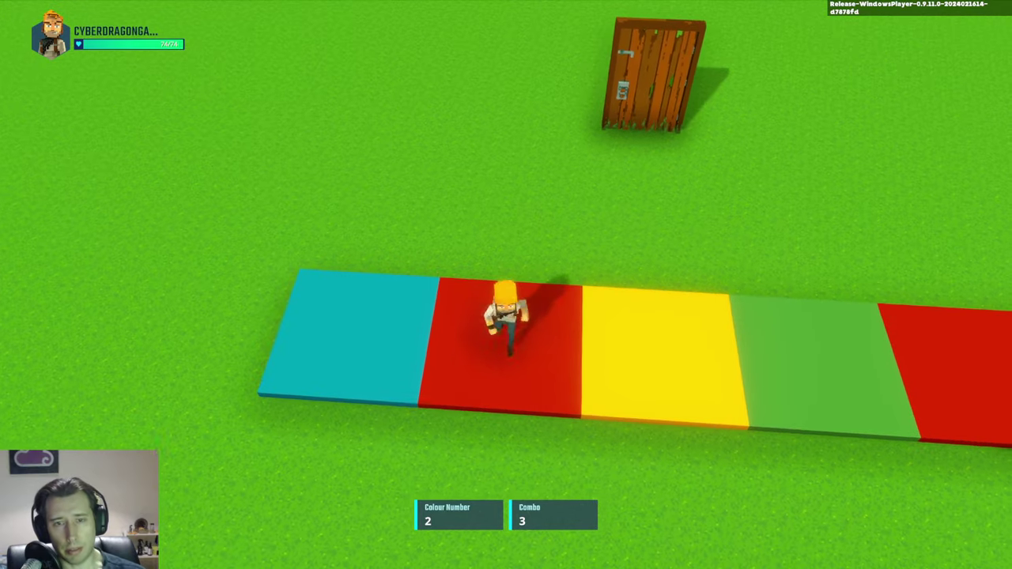
pyautogui.press('d')
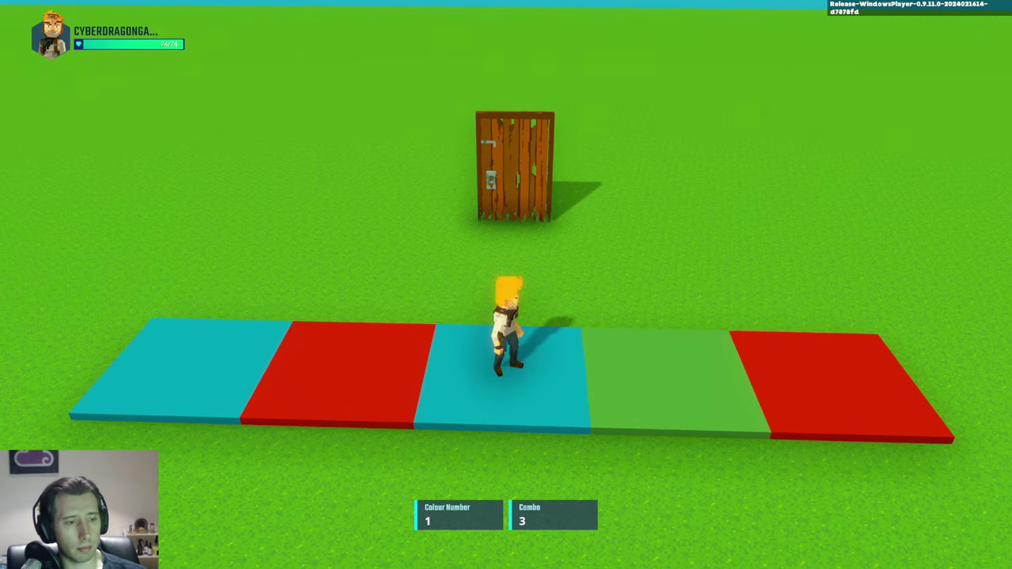
pyautogui.press('d')
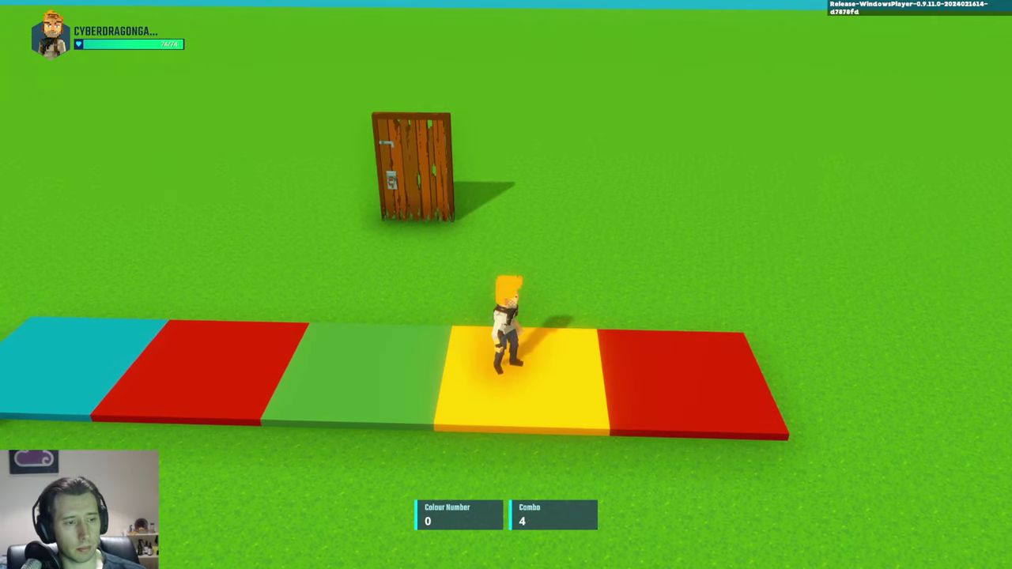
pyautogui.press('s')
pyautogui.press('a')
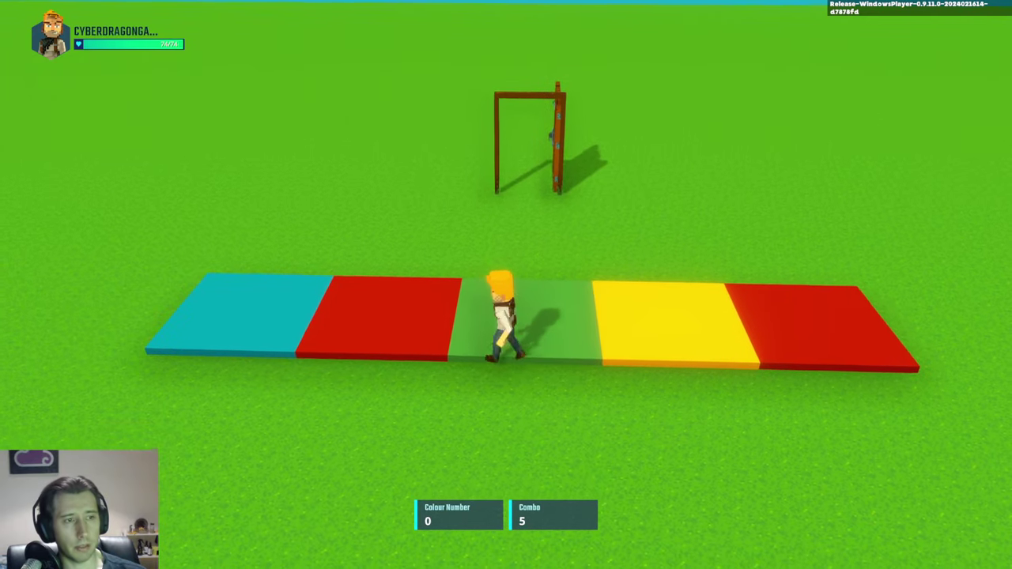
# Walk the avatar around the solved tiles and through the open door.
pyautogui.press('w')
pyautogui.press('a')
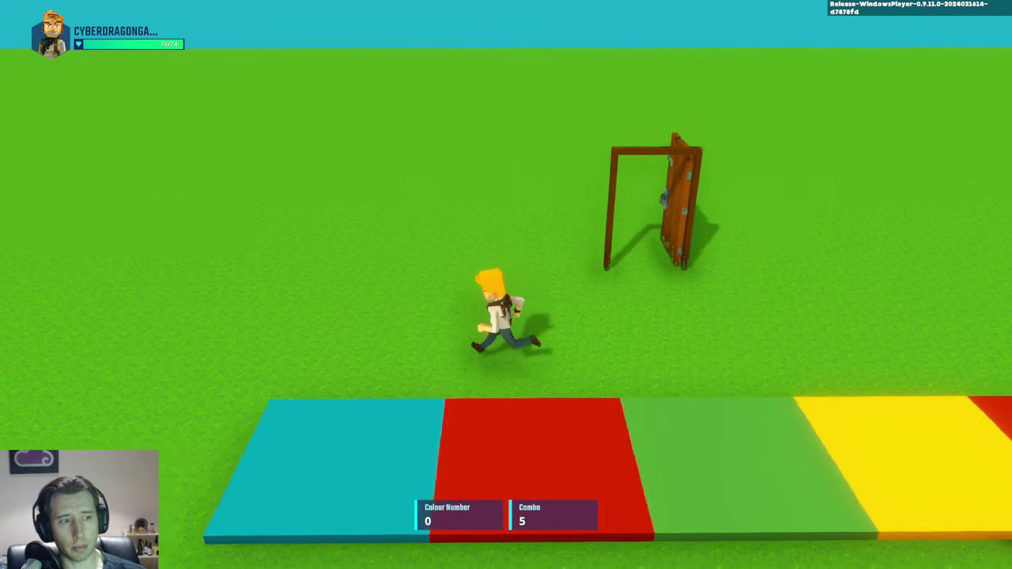
pyautogui.press('d')
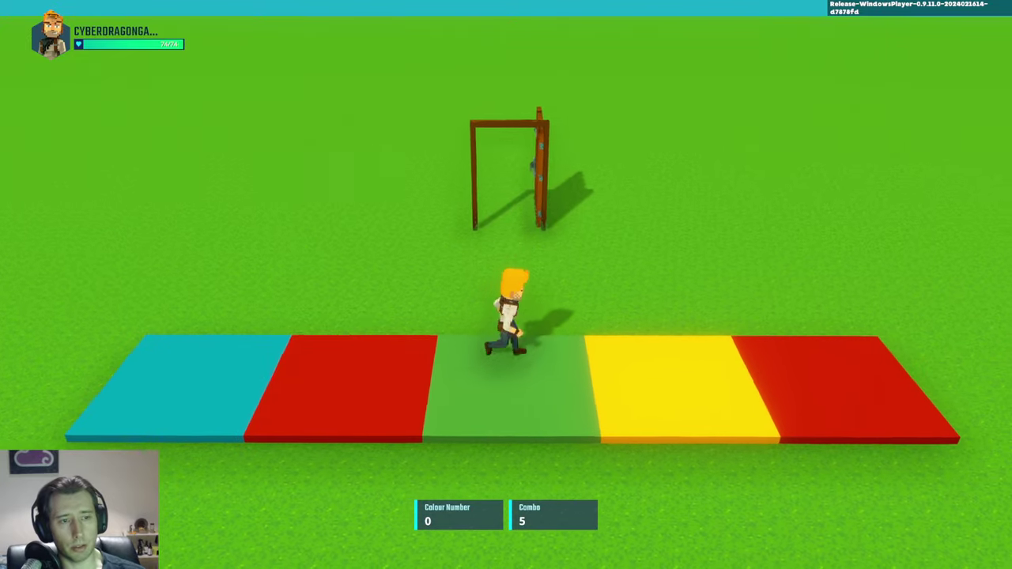
pyautogui.press('a')
pyautogui.press('w')
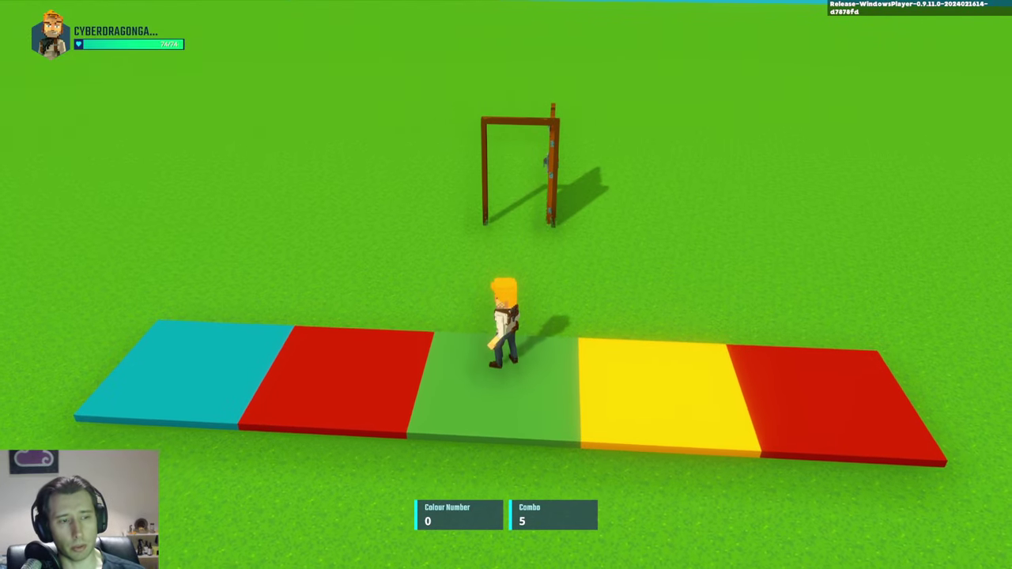
pyautogui.press('w')
pyautogui.press('w')
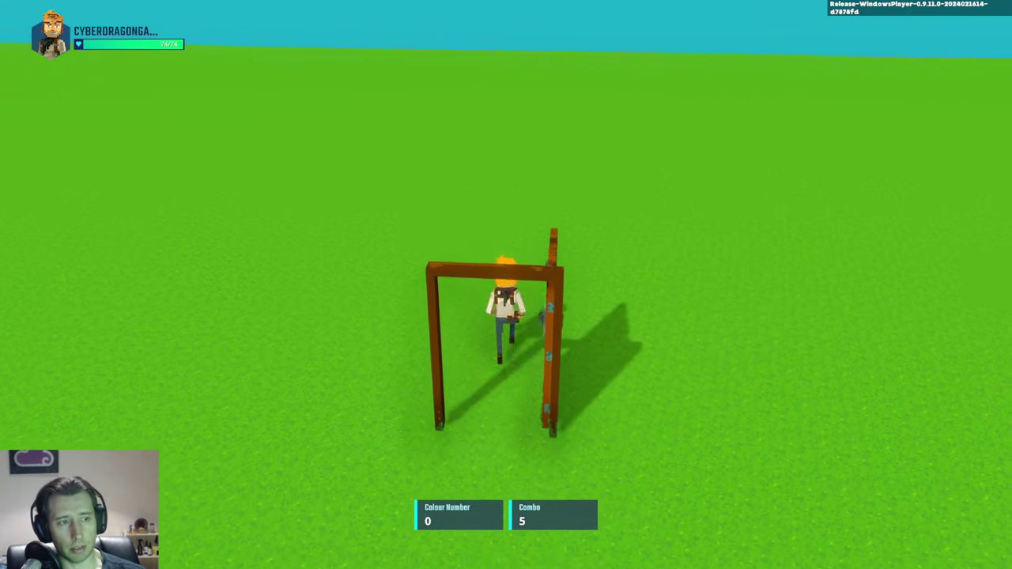
# Walk the avatar back from the open door across the coloured tiles and end the playtest.
pyautogui.press('s')
pyautogui.press('w')
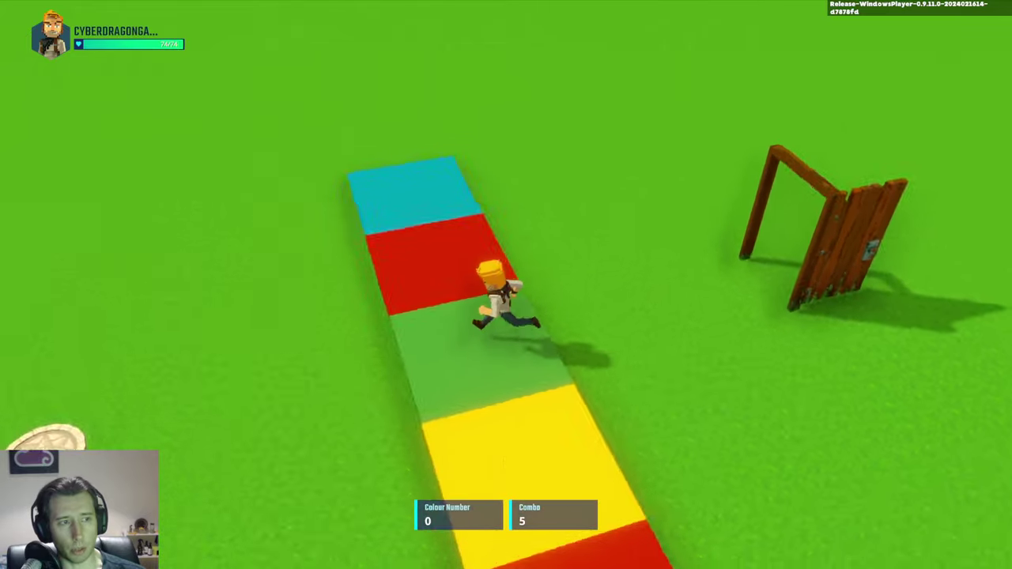
pyautogui.hotkey('ctrl', 'p')
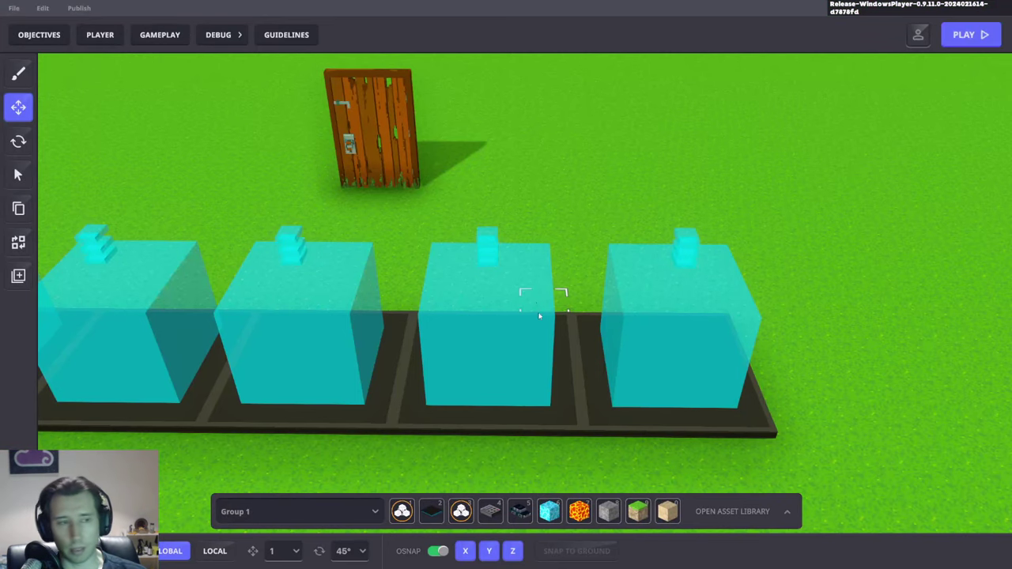
pyautogui.scroll(-5, 545, 319)
pyautogui.moveTo(559, 323)
pyautogui.mouseDown(button='right')
pyautogui.moveTo(548, 350)
pyautogui.moveTo(572, 352)
pyautogui.mouseUp(button='right')
pyautogui.scroll(-3, 572, 352)
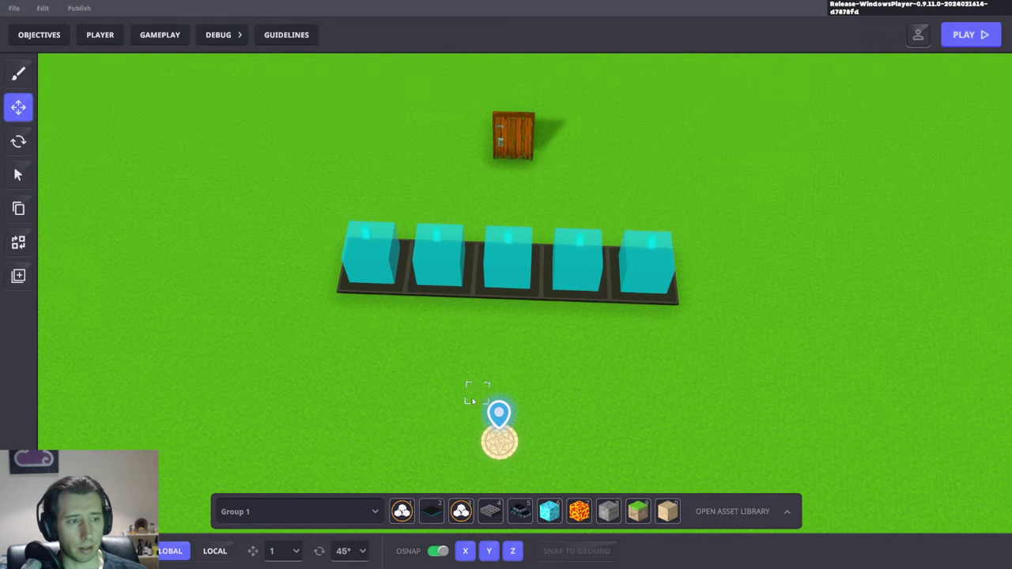
pyautogui.click(491, 423)
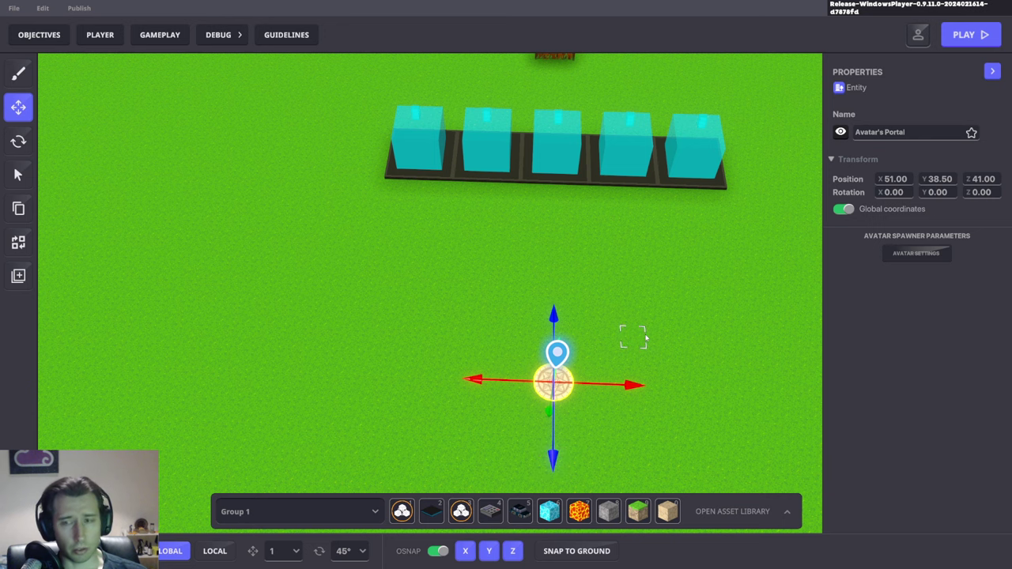
pyautogui.click(566, 335)
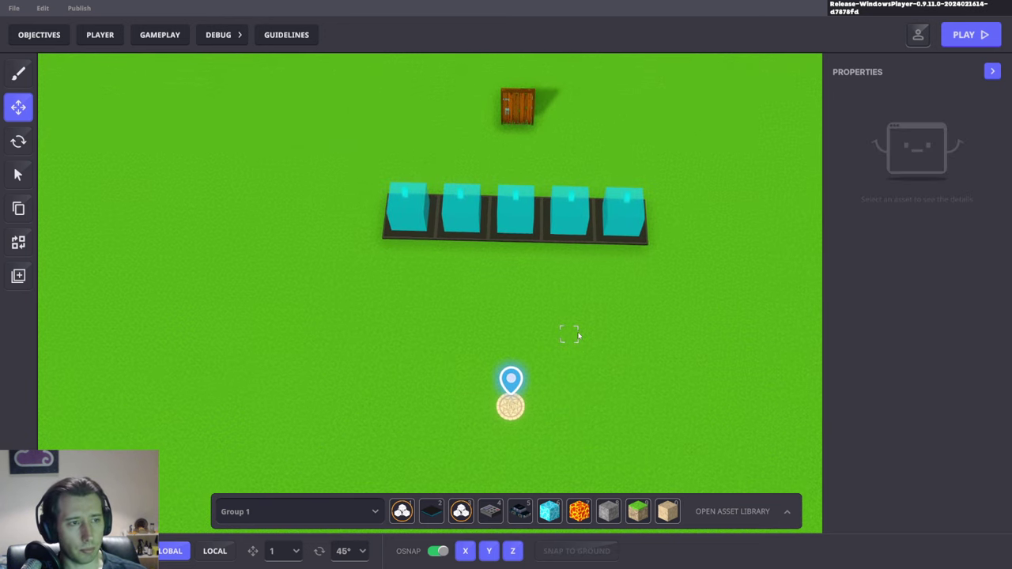
pyautogui.moveTo(567, 322); pyautogui.dragTo(568, 301, button='right')
pyautogui.scroll(2, 576, 303)
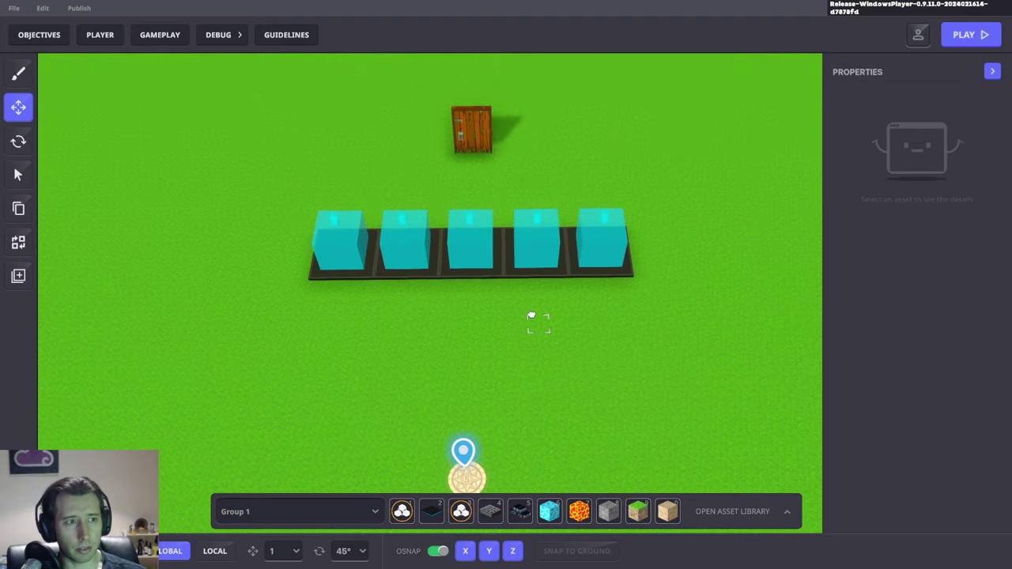
pyautogui.moveTo(532, 316); pyautogui.dragTo(533, 320, button='right')
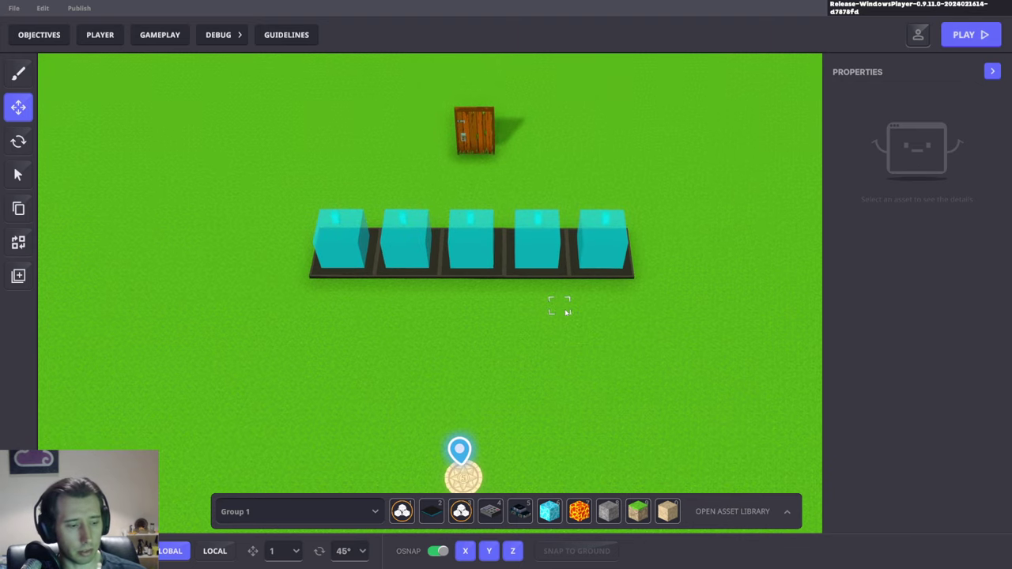
# Save the changes to the level.
pyautogui.hotkey('ctrl', 's')
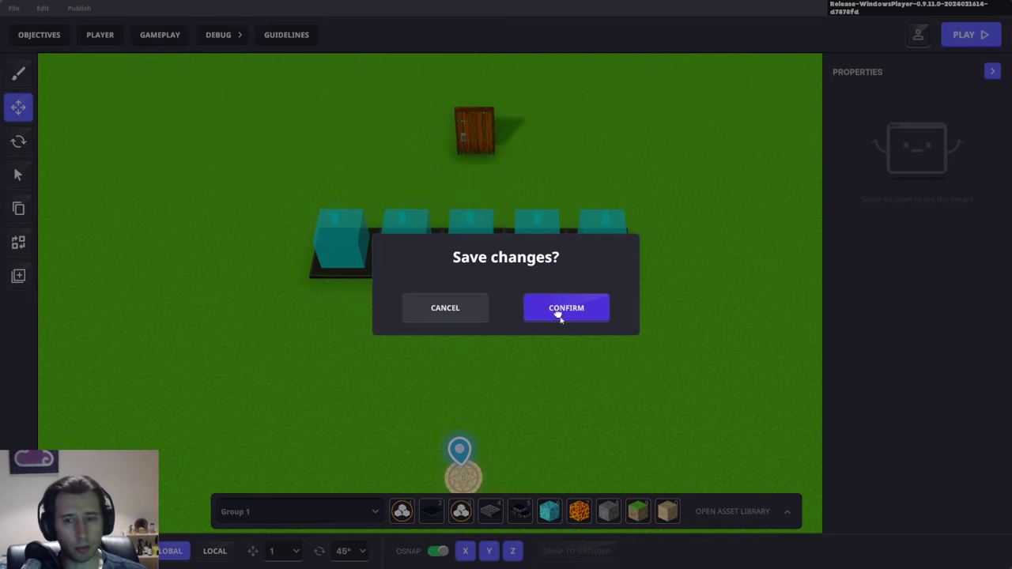
pyautogui.click(561, 313)
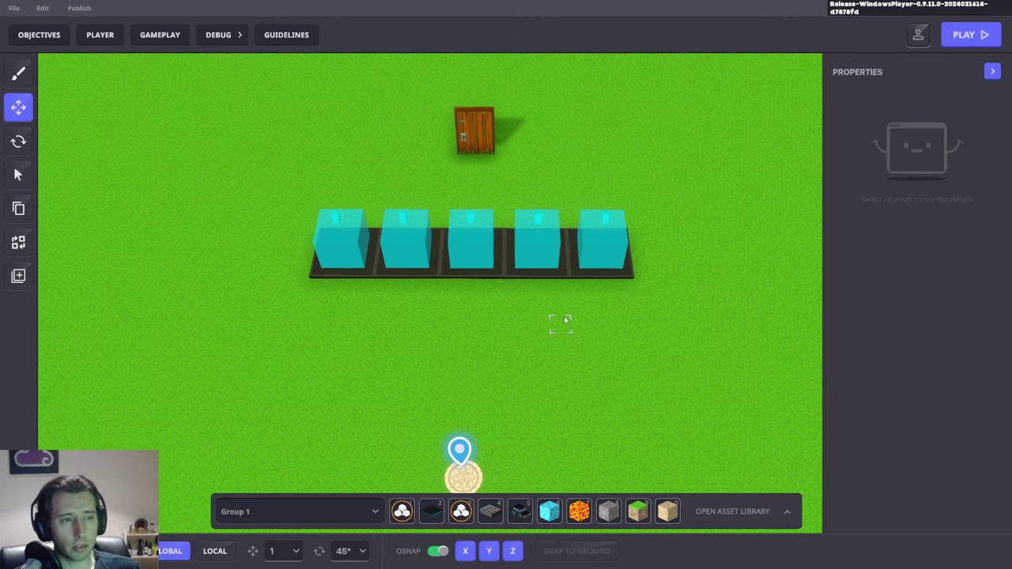
# Start another playtest and walk over the tiles, turning the third one blue, the second red and the first yellow.
pyautogui.moveTo(592, 330); pyautogui.dragTo(565, 350, button='middle')
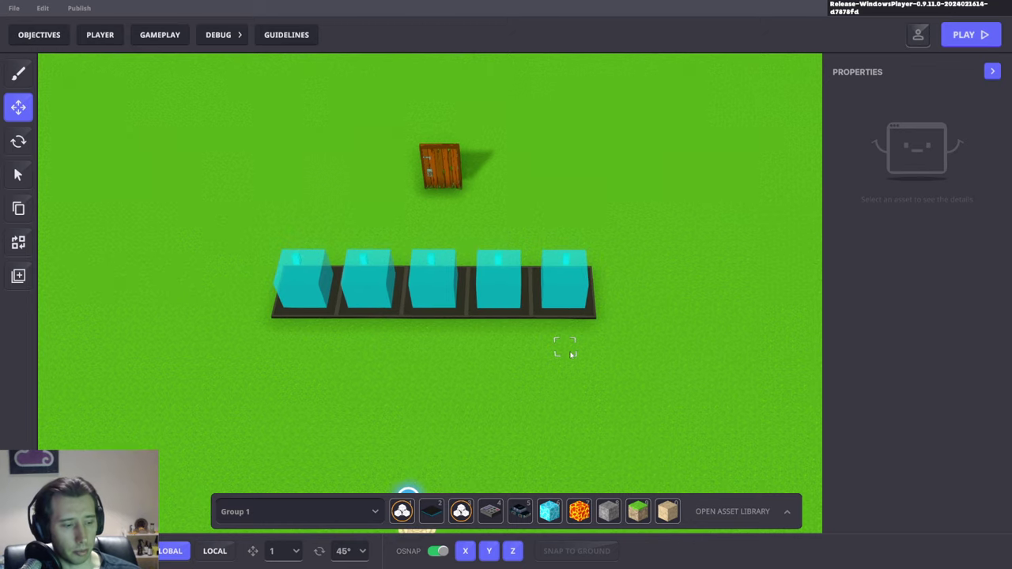
pyautogui.hotkey('ctrl', 'p')
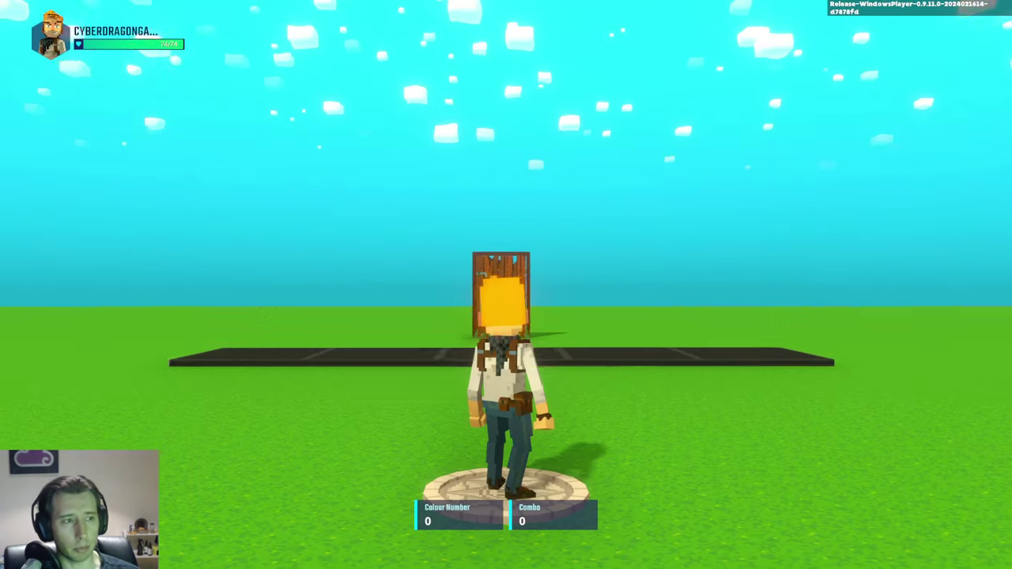
pyautogui.press('w')
pyautogui.press('w')
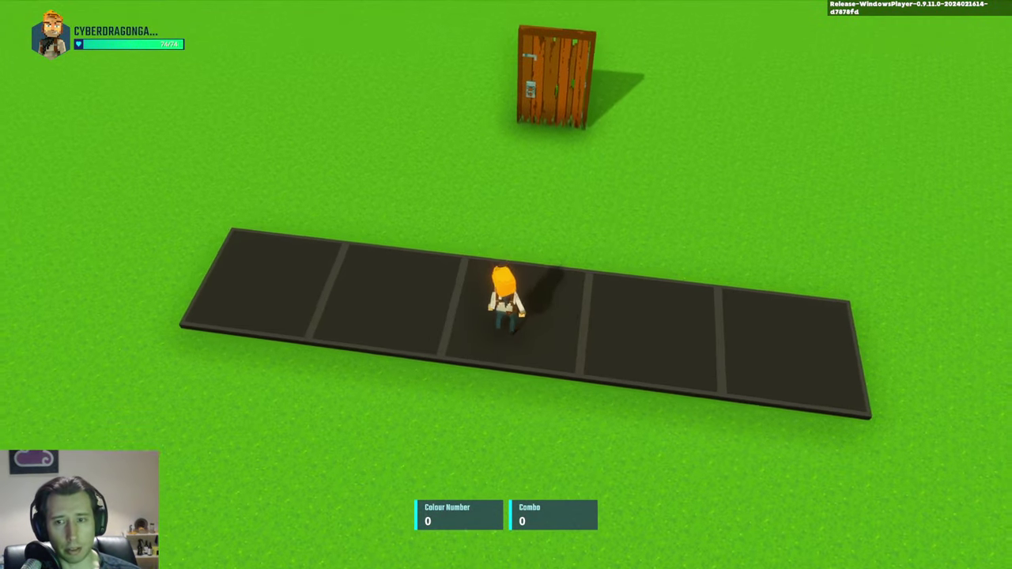
pyautogui.press('a')
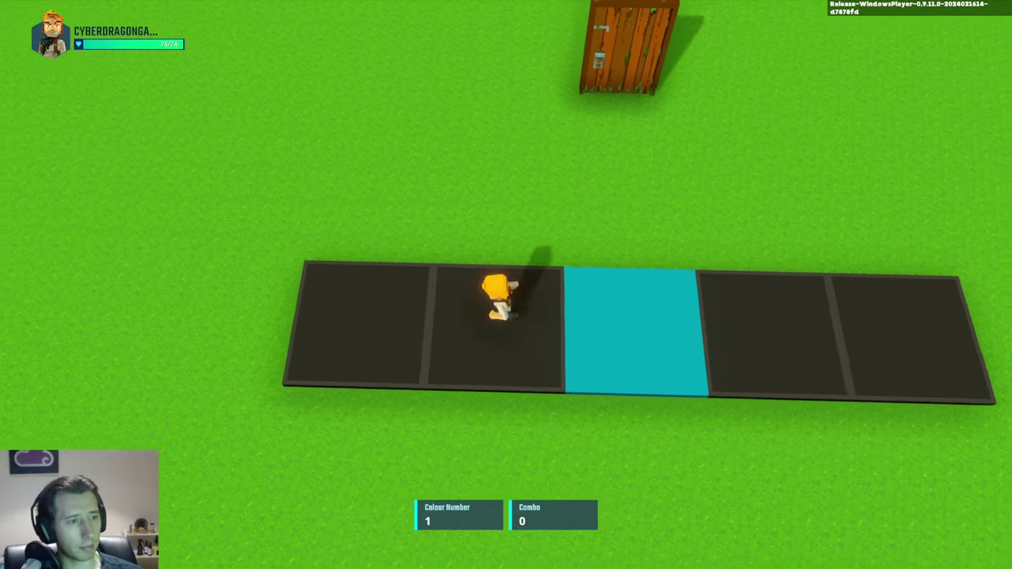
pyautogui.press('e')
pyautogui.press('e')
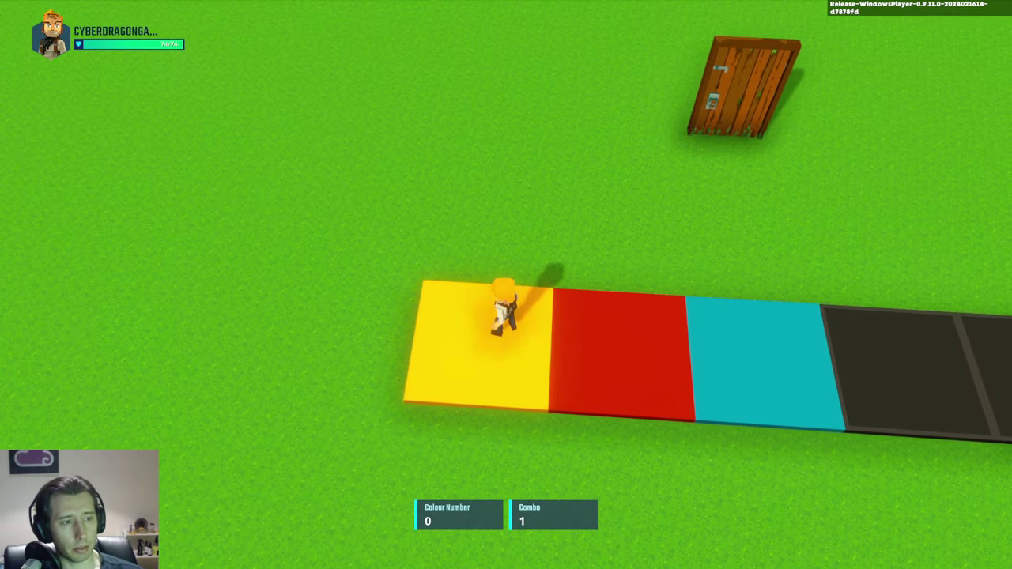
# Finish the tile combination in the playtest so the five tiles read blue, red, green, yellow and red.
pyautogui.press('d')
pyautogui.press('d')
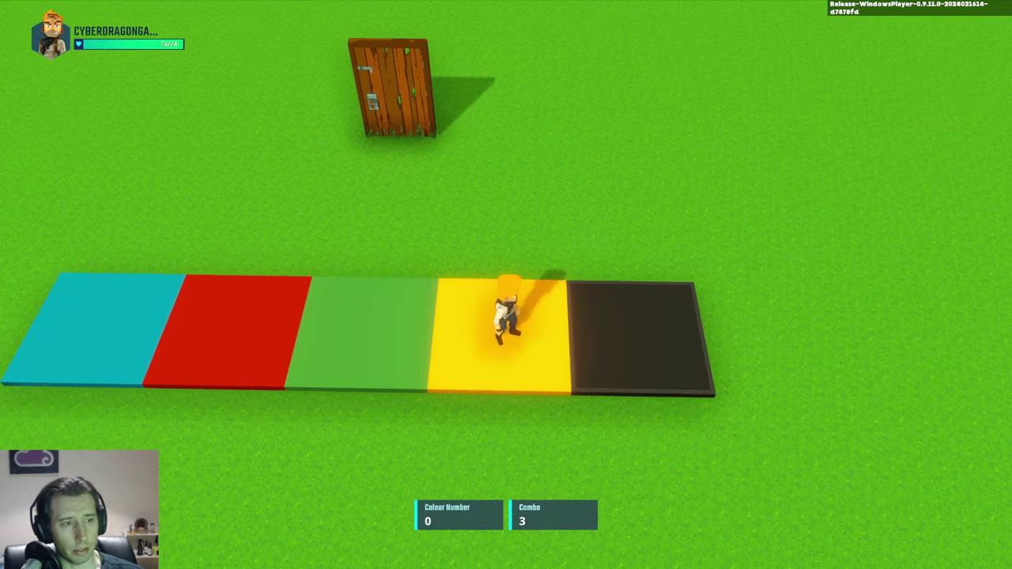
pyautogui.press('d')
pyautogui.press('d')
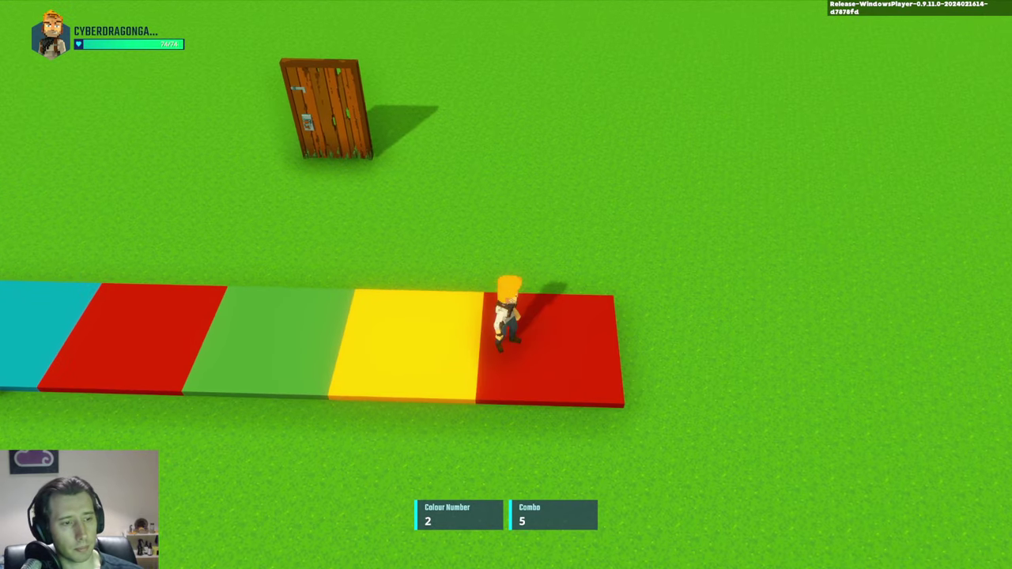
# Walk the avatar up to the opened door and leave the playtest.
pyautogui.press('a')
pyautogui.press('w')
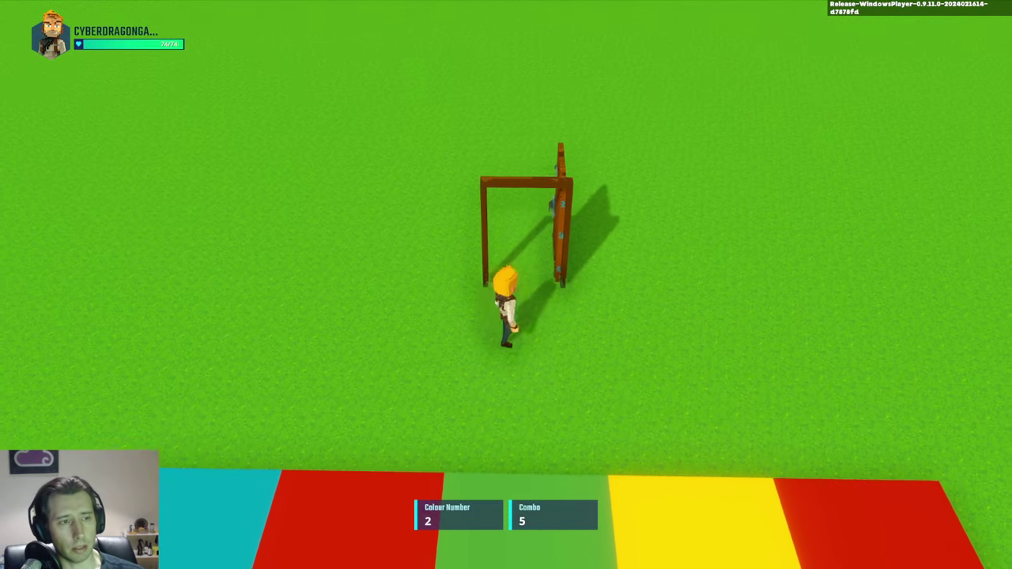
pyautogui.press('s')
pyautogui.press('Escape')
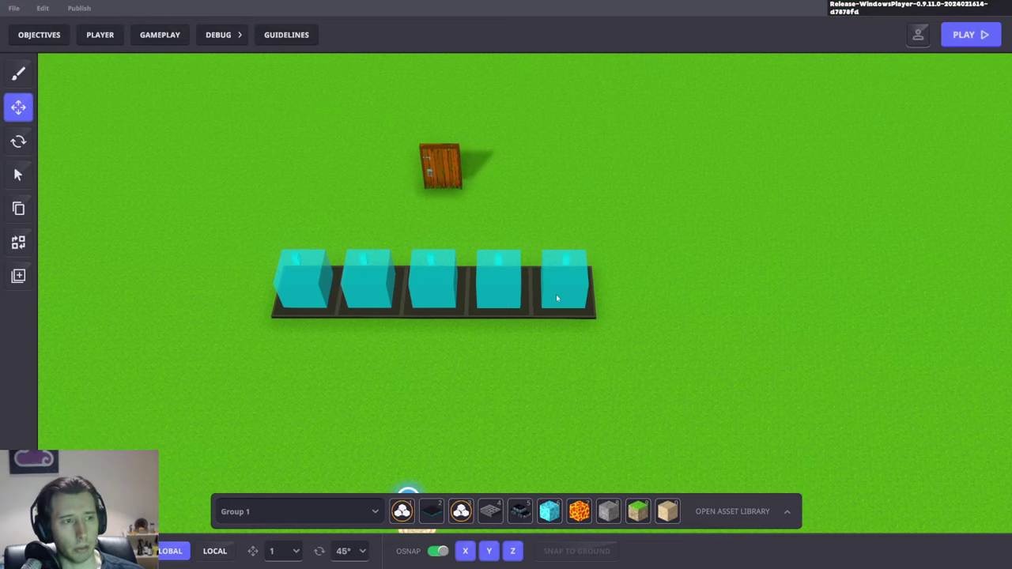
pyautogui.press('3')
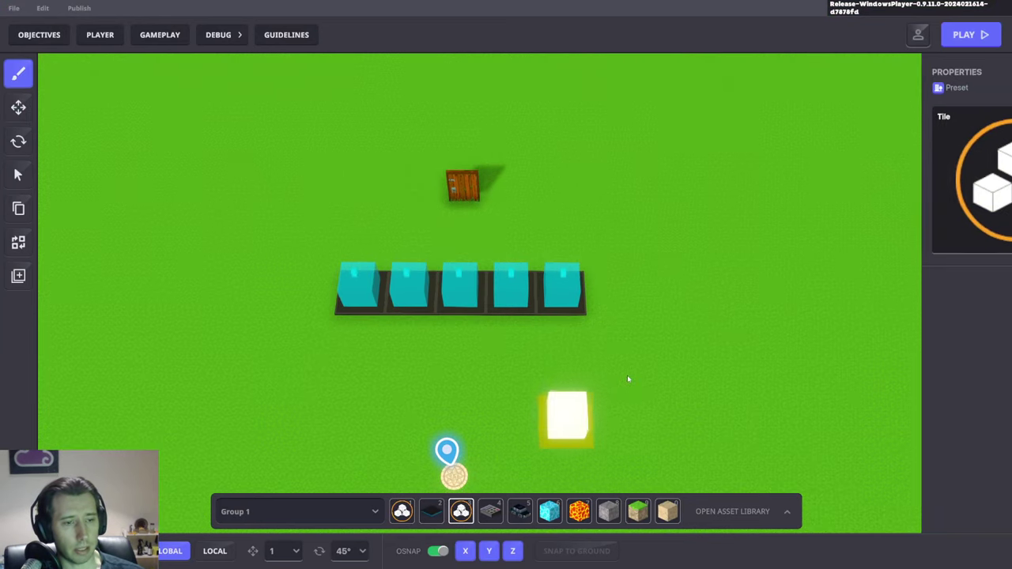
pyautogui.click(351, 341)
pyautogui.click(403, 341)
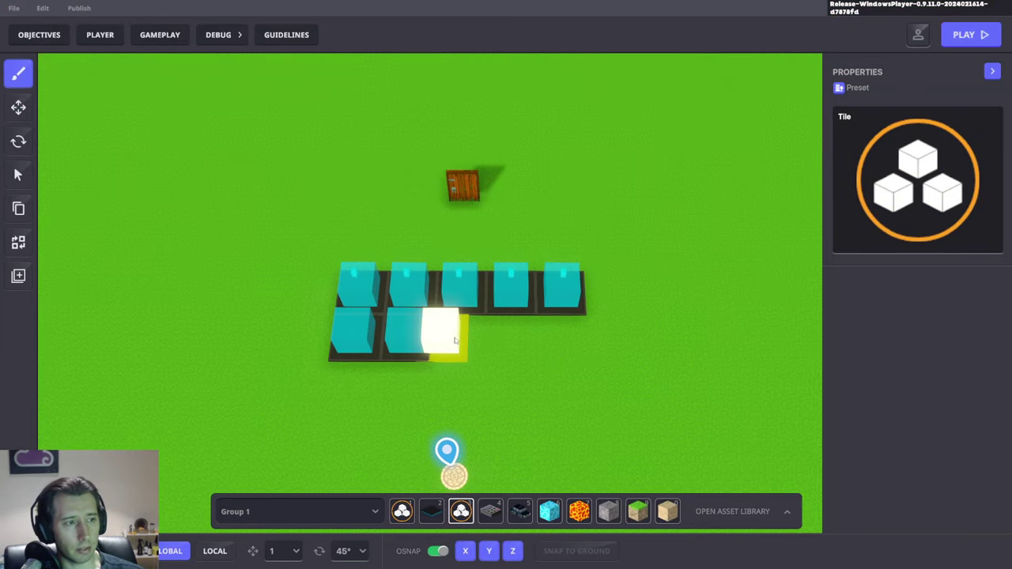
pyautogui.scroll(2, 277, 316)
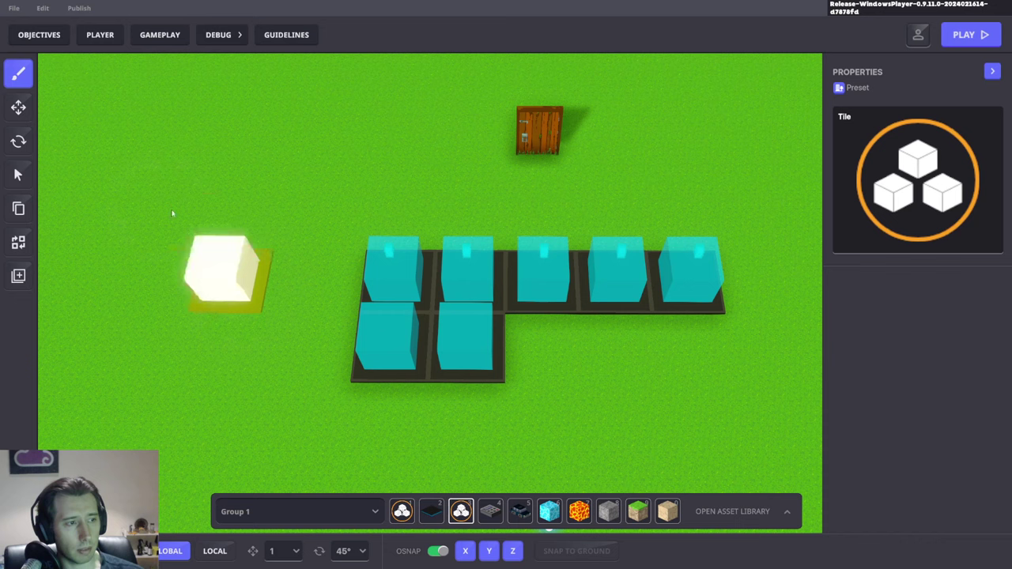
pyautogui.click(18, 107)
pyautogui.moveTo(534, 440); pyautogui.dragTo(322, 338)
pyautogui.press('Delete')
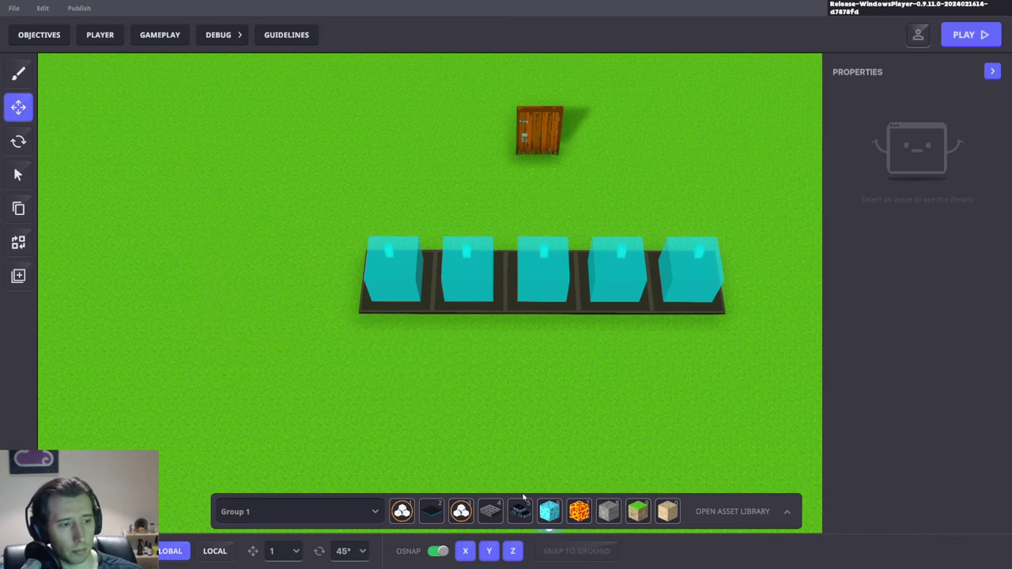
# Remove the Tile2 preset and the outdated Tile preset from the first and third quick-access slots.
pyautogui.click(401, 512)
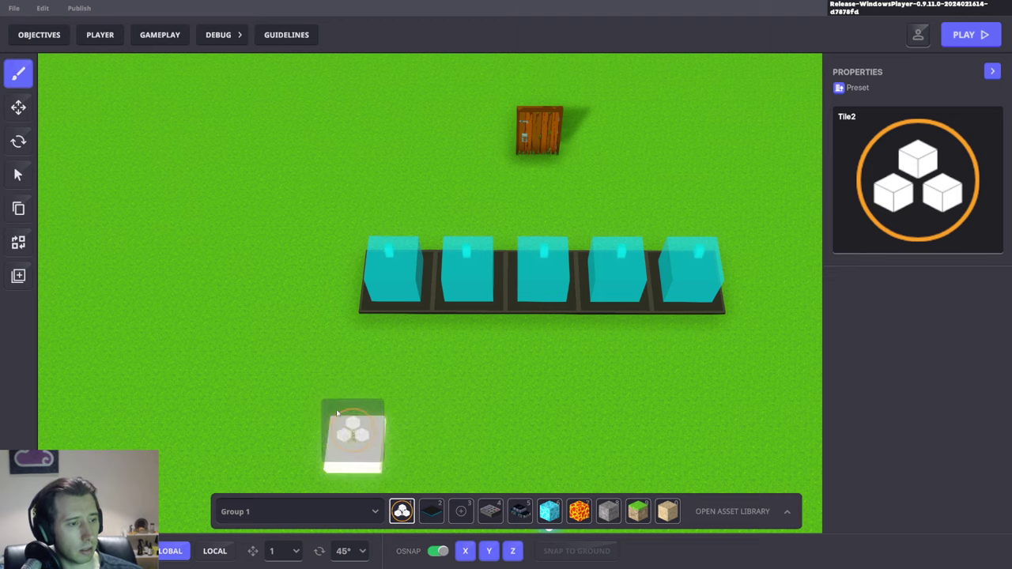
pyautogui.moveTo(336, 413); pyautogui.dragTo(328, 404)
pyautogui.click(18, 107)
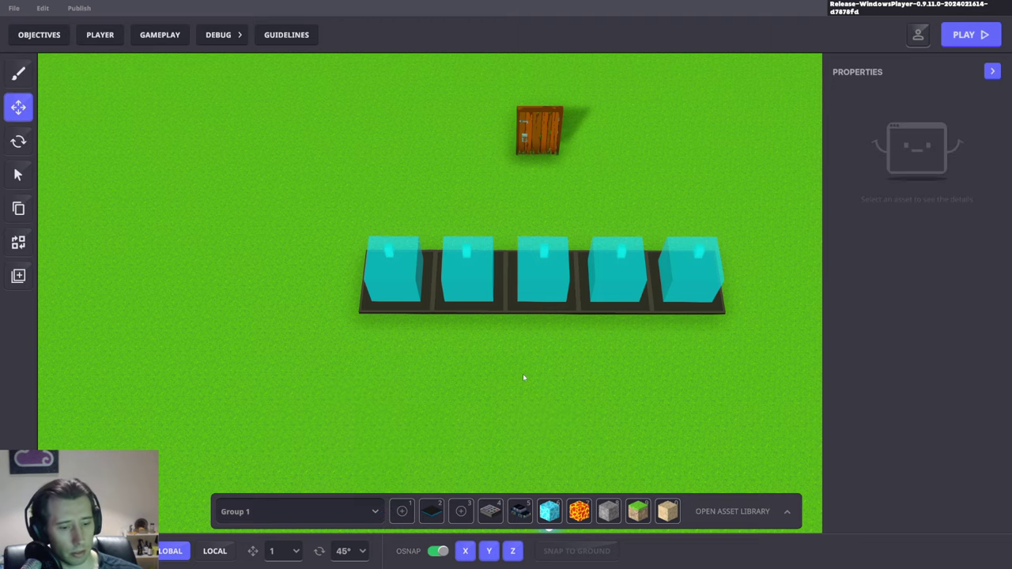
# Delete the Tile2 preset from the asset library and assign the Tile preset to the first quick-access slot.
pyautogui.press('Tab')
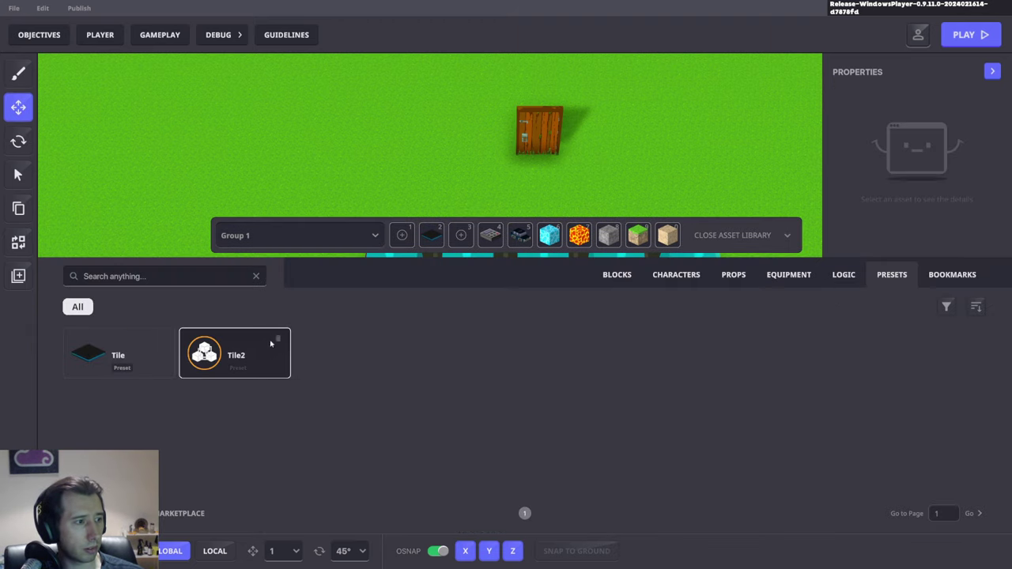
pyautogui.click(277, 340)
pyautogui.click(563, 315)
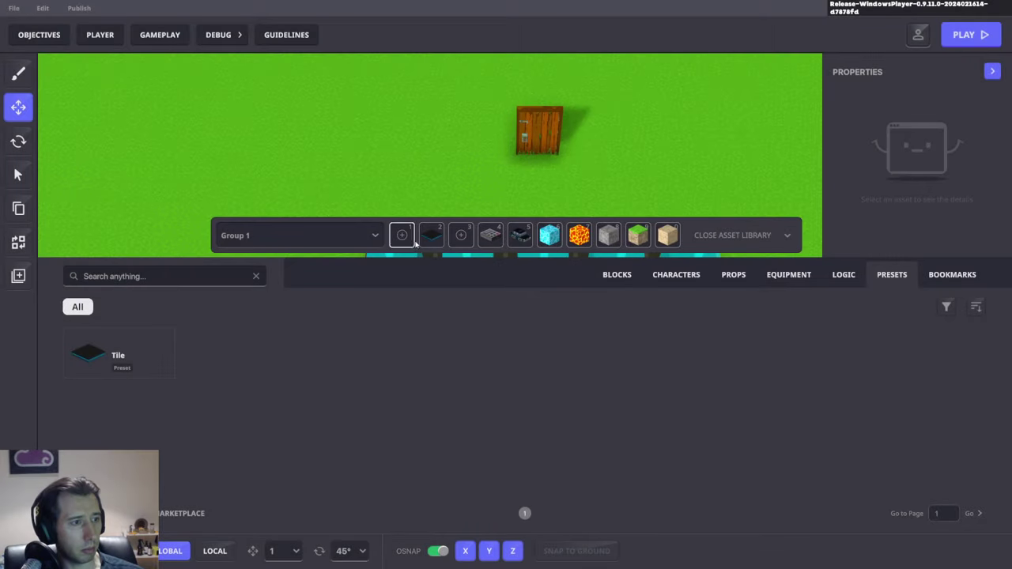
pyautogui.moveTo(128, 356); pyautogui.dragTo(401, 235)
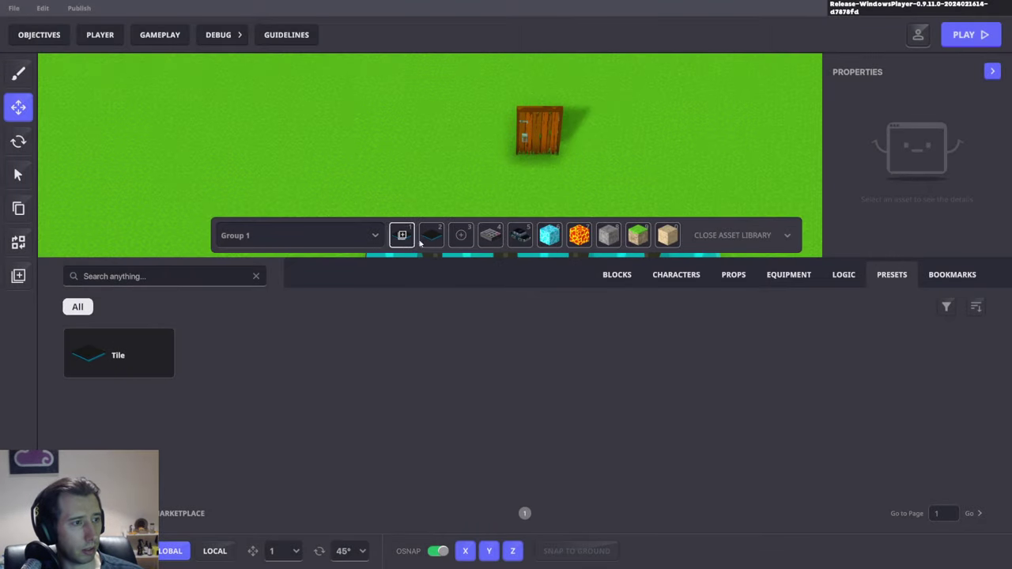
pyautogui.click(791, 236)
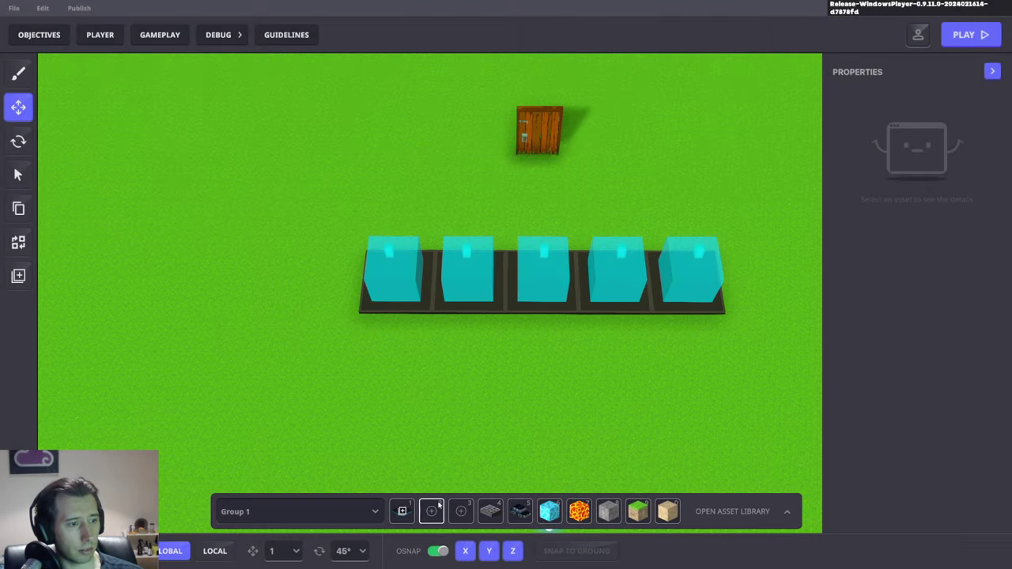
# Place five Tile presets side by side as a second row directly in front of the existing tiles.
pyautogui.click(402, 512)
pyautogui.click(387, 340)
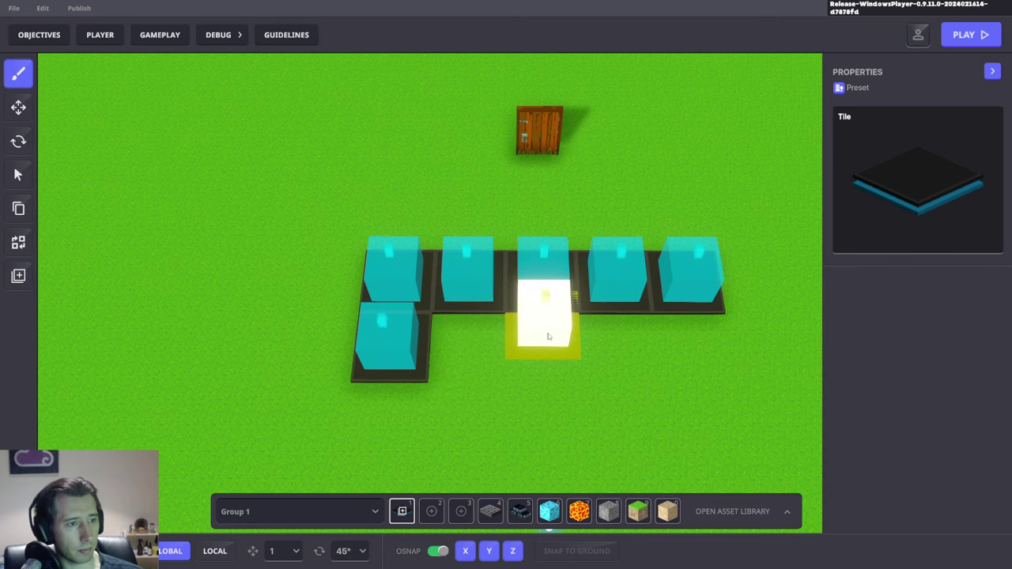
pyautogui.click(466, 342)
pyautogui.click(545, 340)
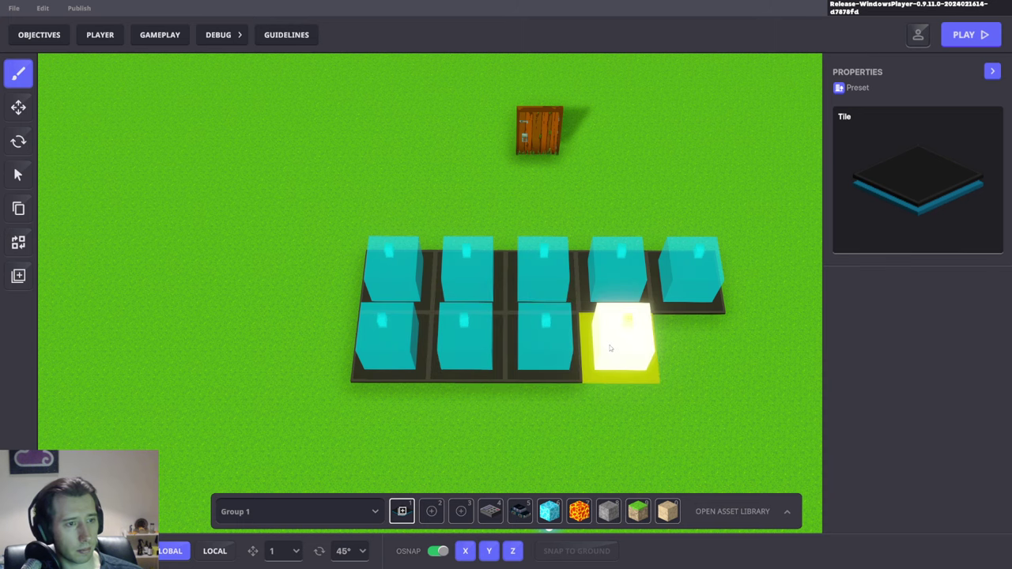
pyautogui.click(633, 344)
pyautogui.click(699, 348)
pyautogui.moveTo(756, 362); pyautogui.dragTo(567, 388, button='middle')
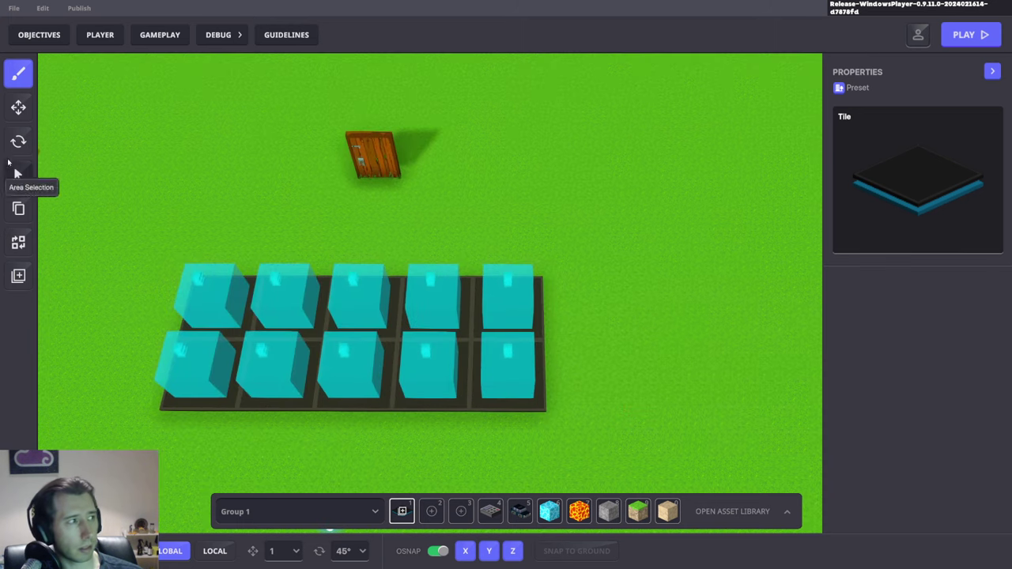
pyautogui.click(20, 105)
# In the Game Rules, set the fixed value that the Compare numbers rule checks Combo against to 10.
pyautogui.click(158, 34)
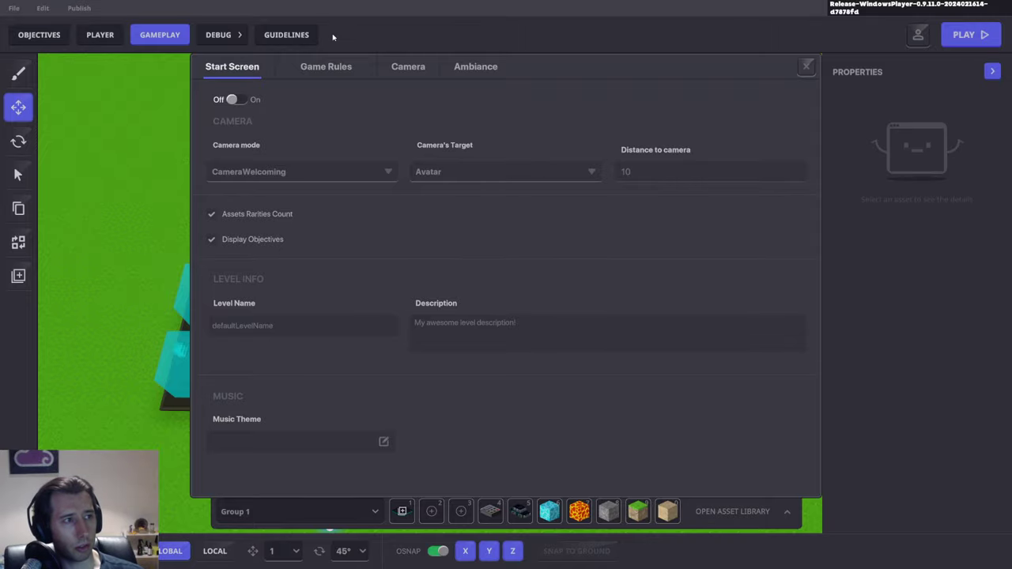
pyautogui.click(340, 69)
pyautogui.moveTo(570, 291); pyautogui.dragTo(598, 443)
pyautogui.moveTo(642, 158); pyautogui.dragTo(672, 395)
pyautogui.moveTo(353, 451); pyautogui.dragTo(495, 366)
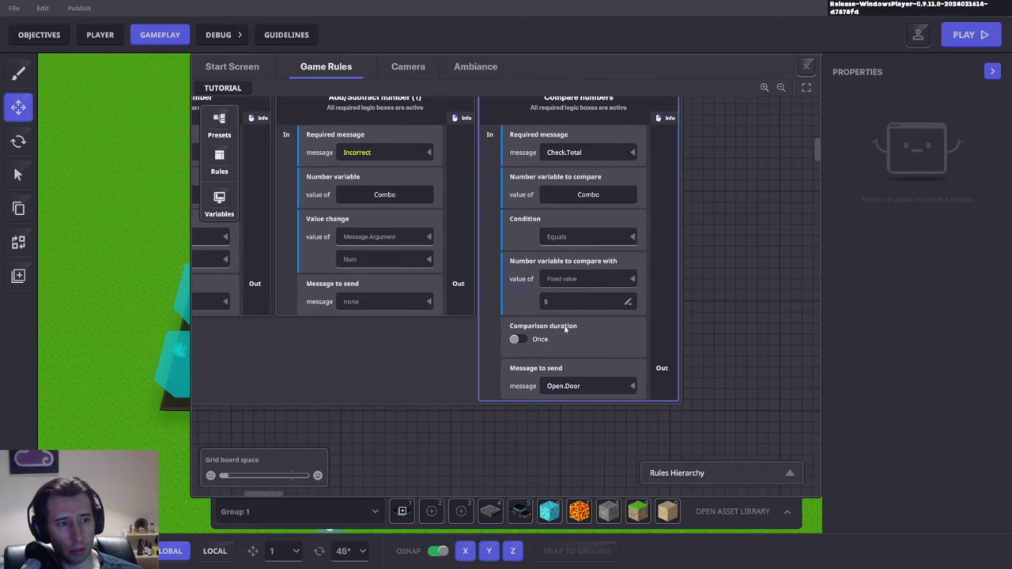
pyautogui.click(573, 330)
pyautogui.write('10')
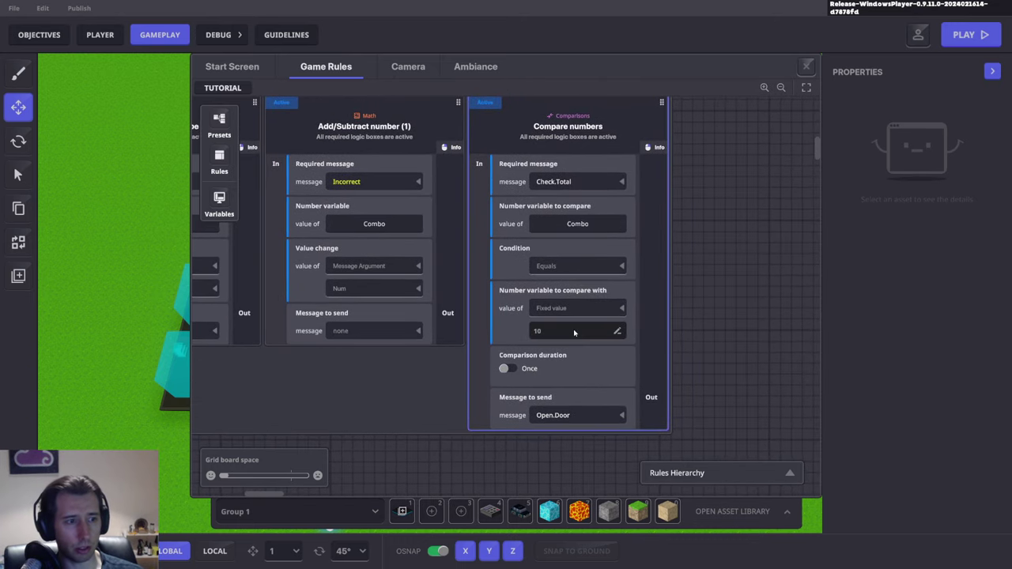
pyautogui.click(807, 68)
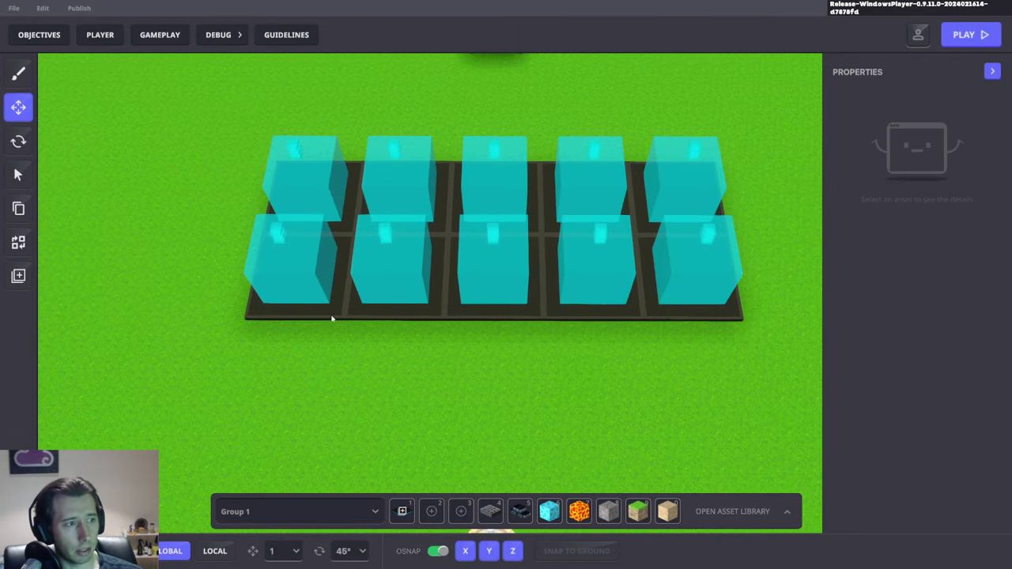
# Check the start messages of the Blue, Red, Green and Yellow animations on the first tile of the front row.
pyautogui.click(332, 319)
pyautogui.scroll(-6, 921, 360)
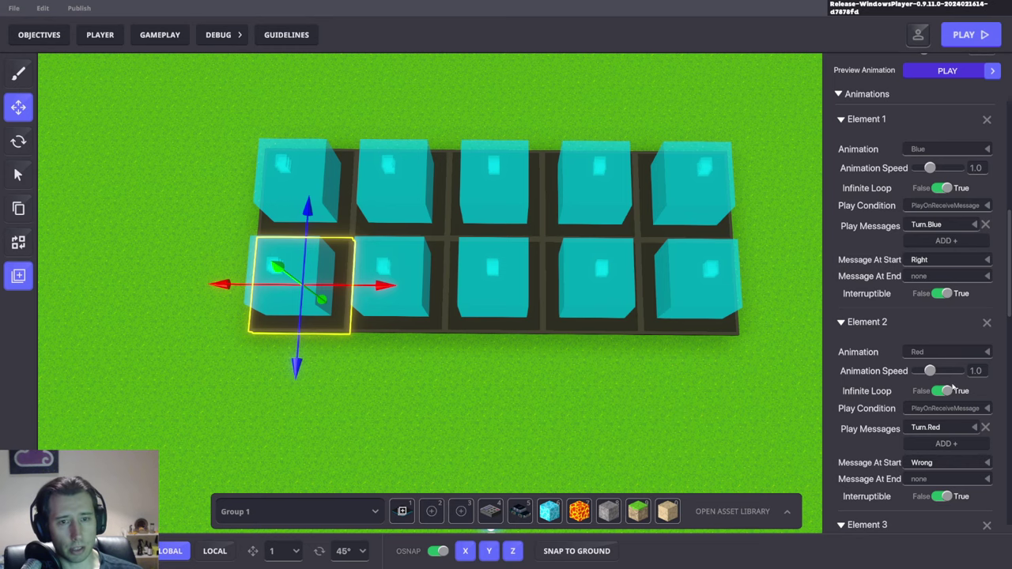
pyautogui.scroll(-2, 915, 292)
pyautogui.scroll(-3, 948, 350)
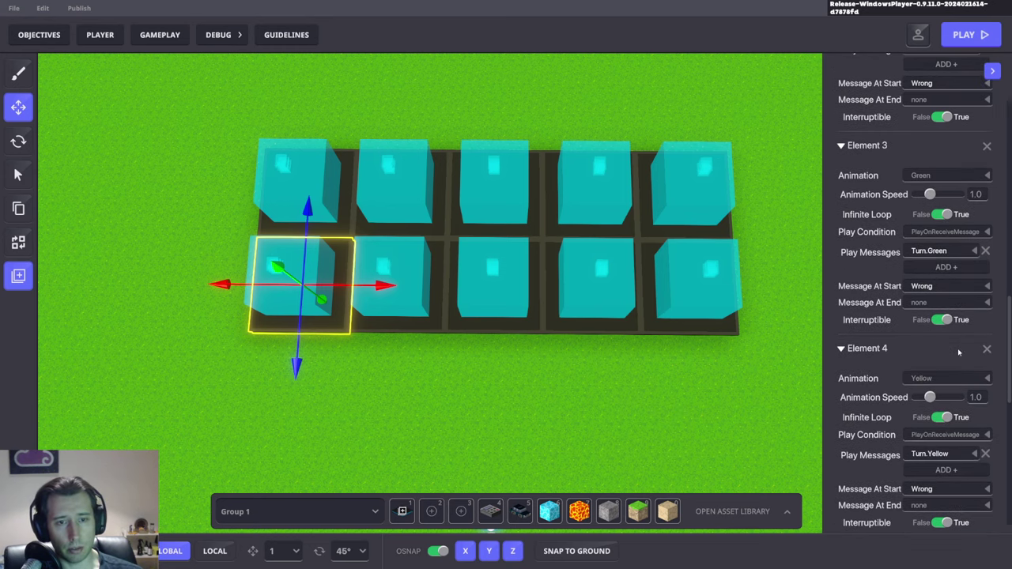
pyautogui.press('w')
pyautogui.press('d')
pyautogui.moveTo(726, 368); pyautogui.dragTo(727, 363, button='right')
pyautogui.scroll(2, 925, 366)
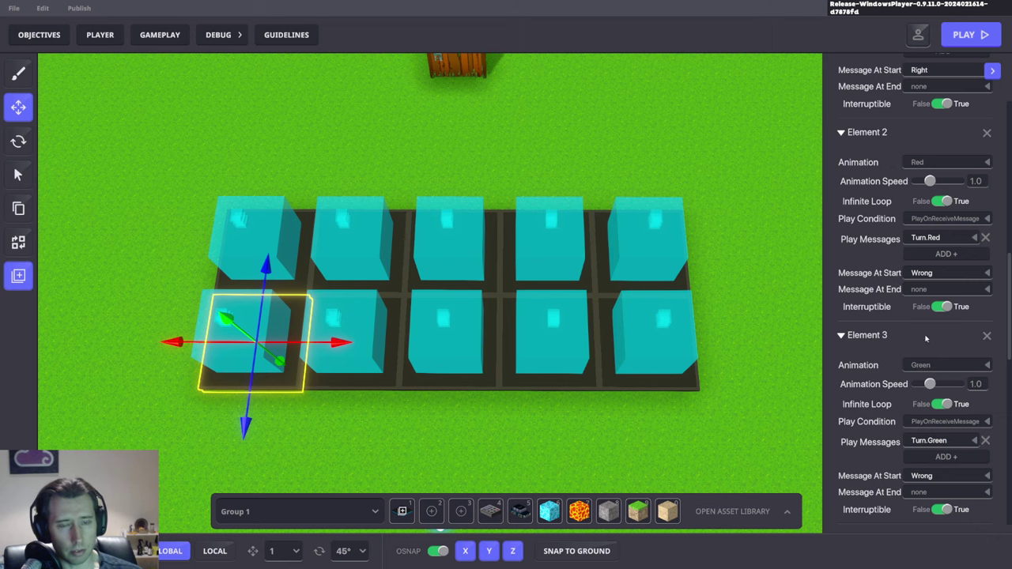
pyautogui.scroll(1, 924, 346)
pyautogui.scroll(1, 921, 213)
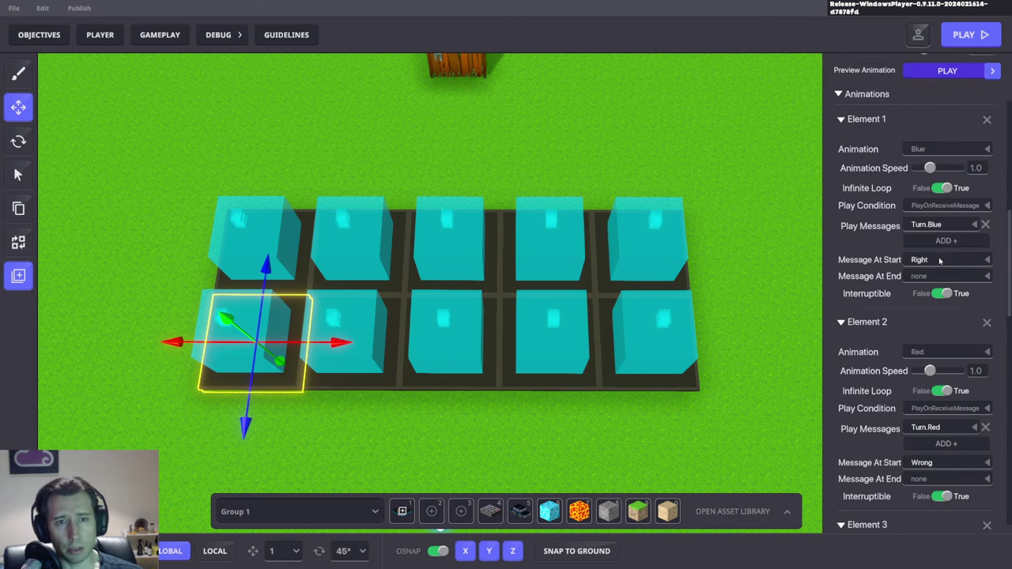
pyautogui.click(935, 261)
pyautogui.click(755, 302)
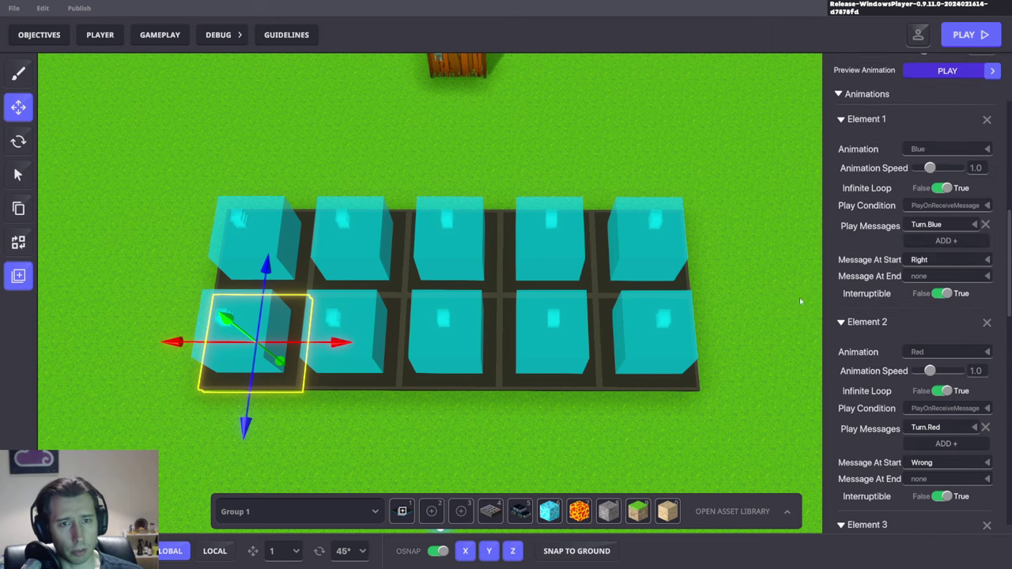
# On the second front-row tile, set the Blue animation's start message to Wrong and the Red animation's start message to Right.
pyautogui.moveTo(799, 297); pyautogui.dragTo(868, 249, button='middle')
pyautogui.click(417, 265)
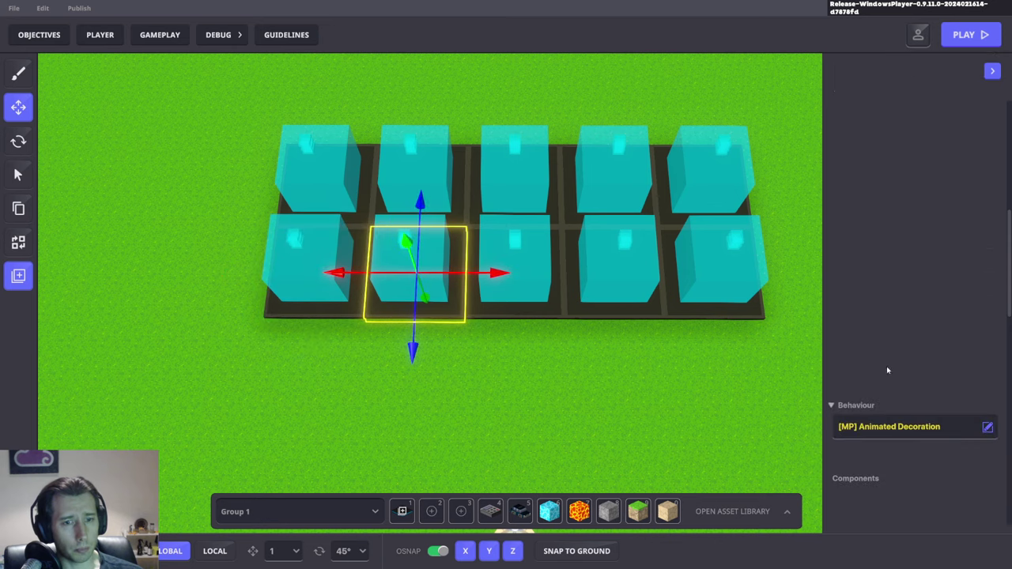
pyautogui.click(929, 261)
pyautogui.write('Wr')
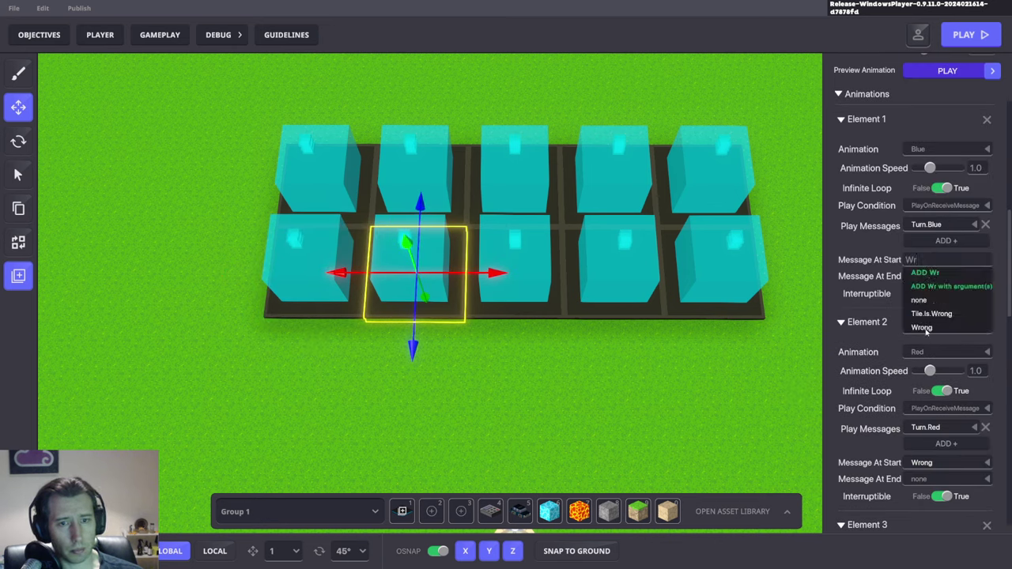
pyautogui.click(923, 327)
pyautogui.click(927, 465)
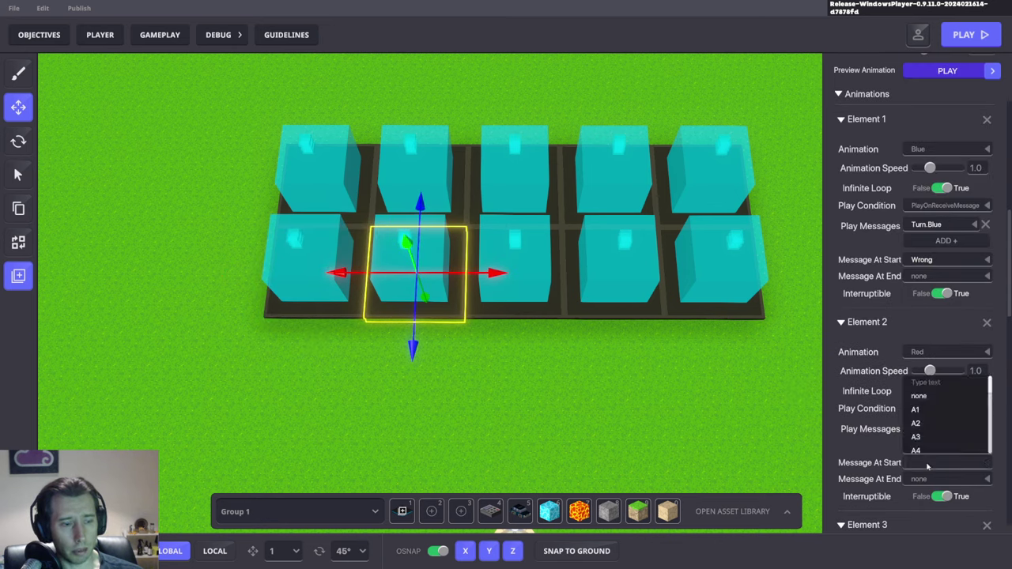
pyautogui.click(924, 424)
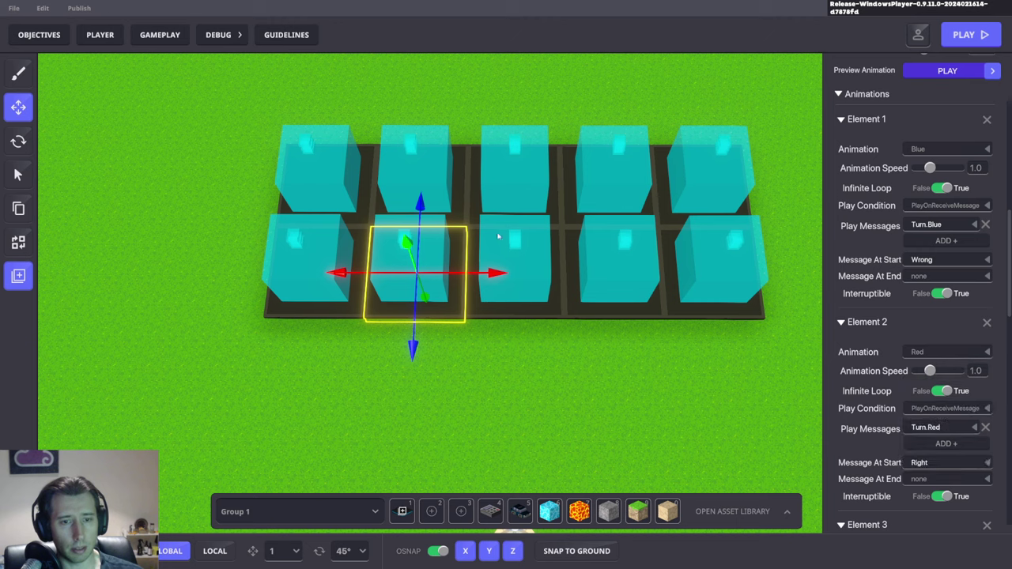
# Set the Blue animation's start message to Wrong on the fourth front-row tile, keeping the third tile as it is.
pyautogui.click(528, 307)
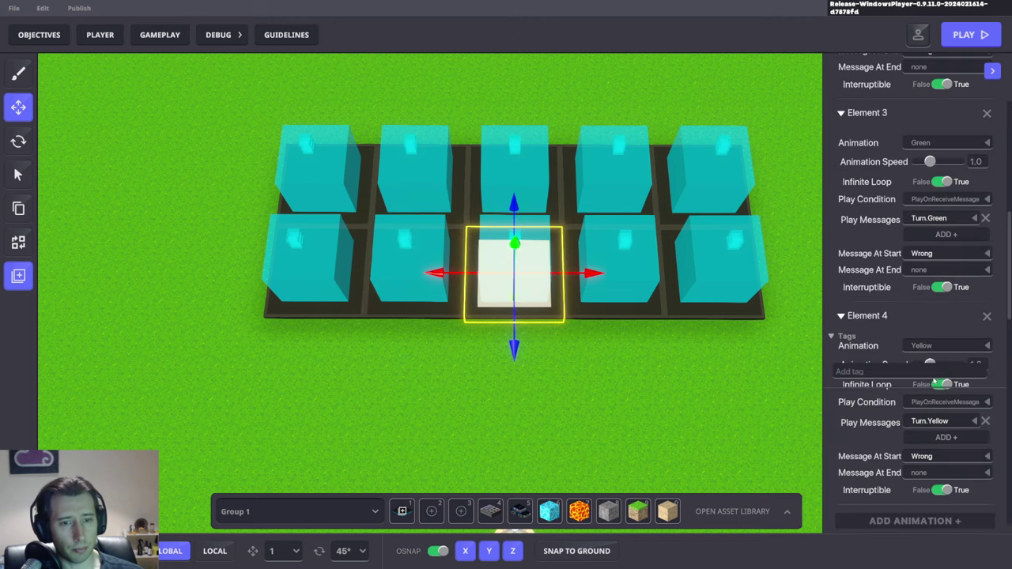
pyautogui.click(609, 316)
pyautogui.click(922, 260)
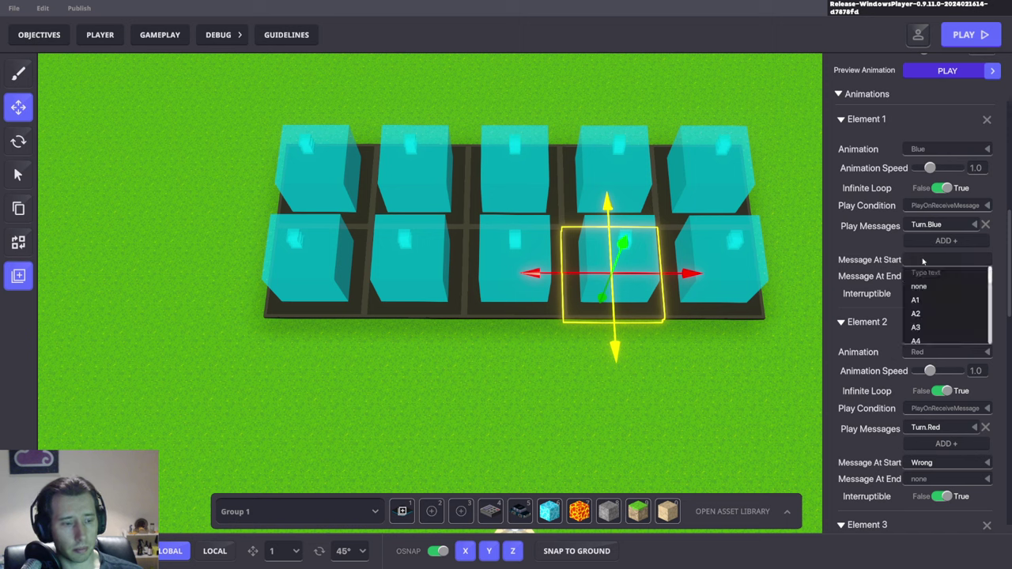
pyautogui.click(924, 328)
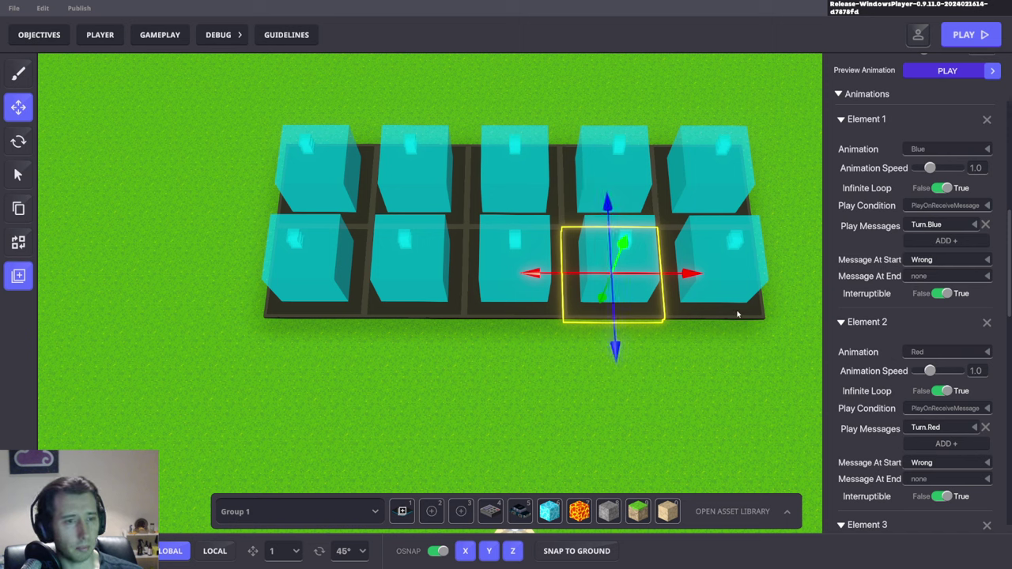
# On the fifth front-row tile, set the Blue animation's start message to Wrong and the Red animation's start message to Right.
pyautogui.click(737, 315)
pyautogui.scroll(-2, 920, 155)
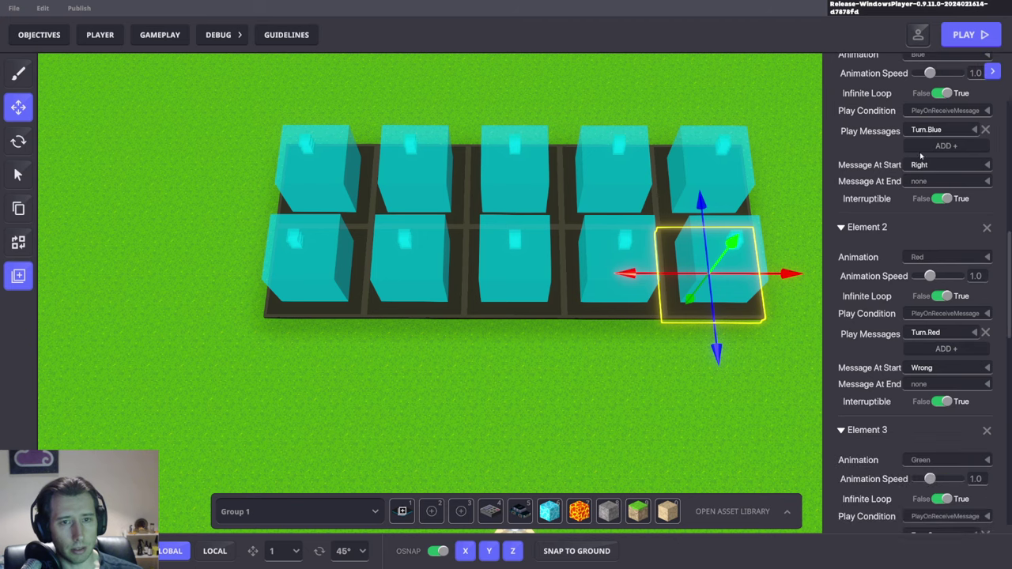
pyautogui.click(926, 165)
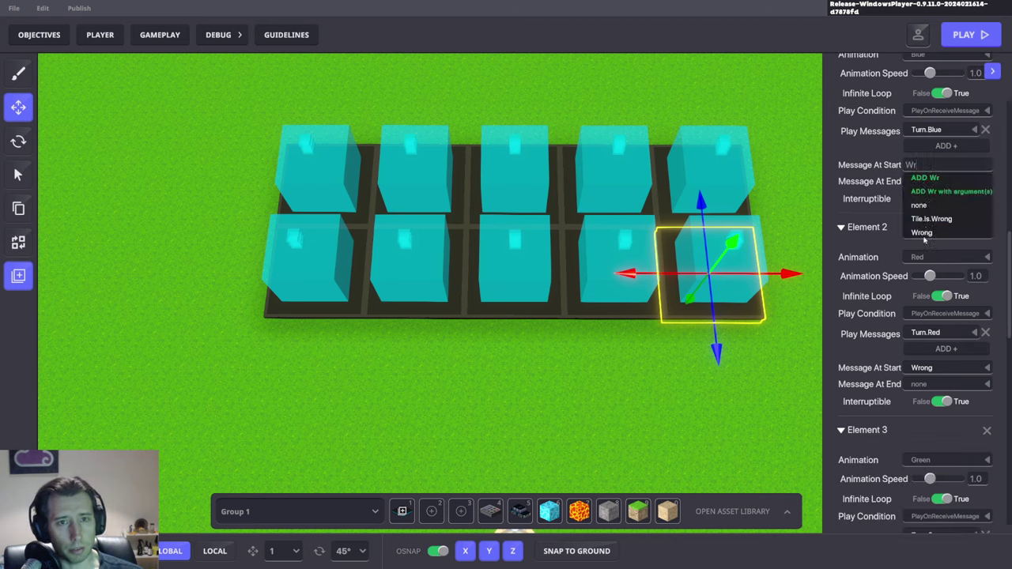
pyautogui.click(921, 232)
pyautogui.click(922, 368)
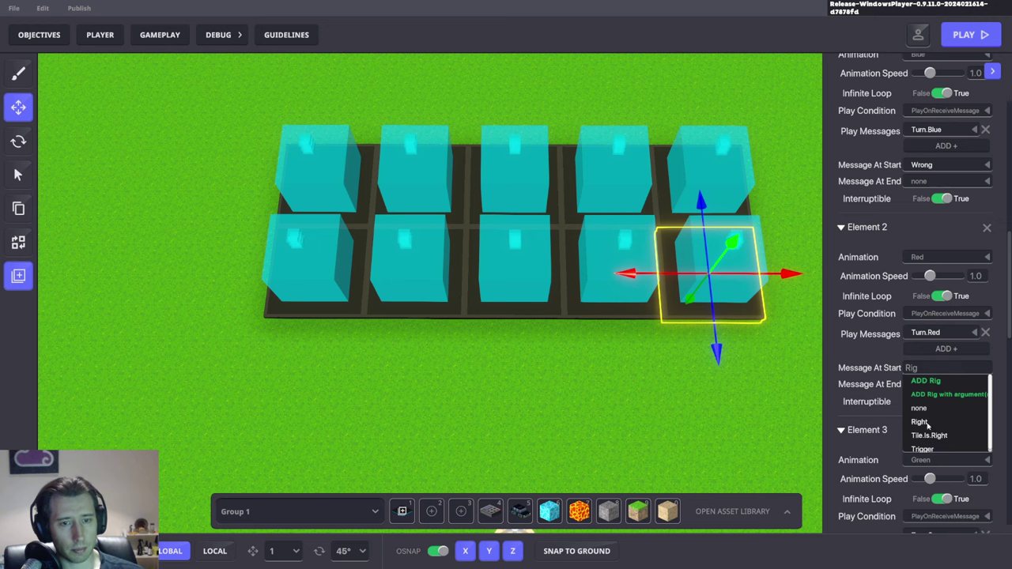
pyautogui.click(925, 423)
# Start a playtest and turn the back-row tiles blue, red, green, yellow and red in order.
pyautogui.press('a')
pyautogui.press('s')
pyautogui.hotkey('ctrl', 'p')
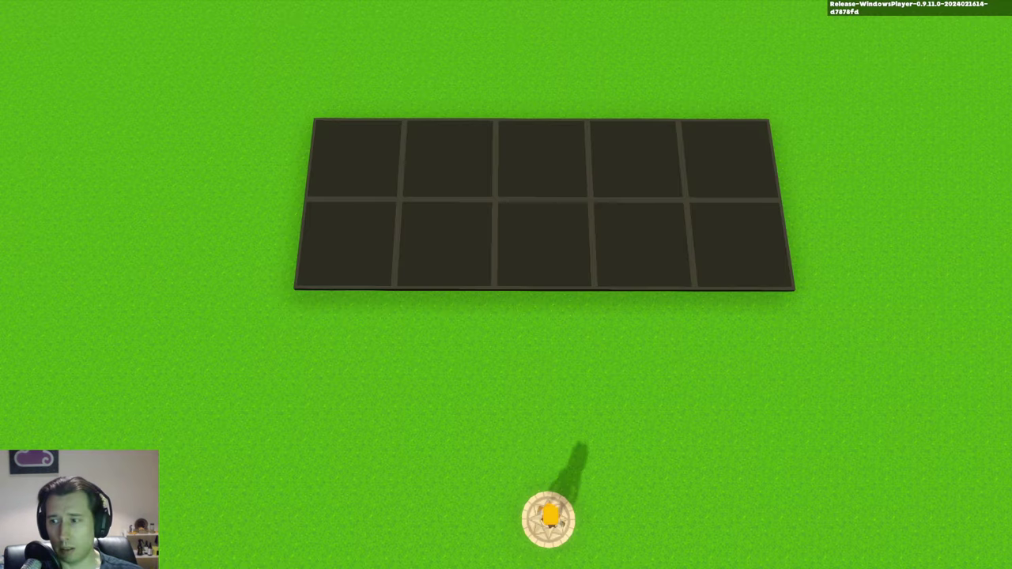
pyautogui.press('w')
pyautogui.press('a')
pyautogui.scroll(-5, 506, 285)
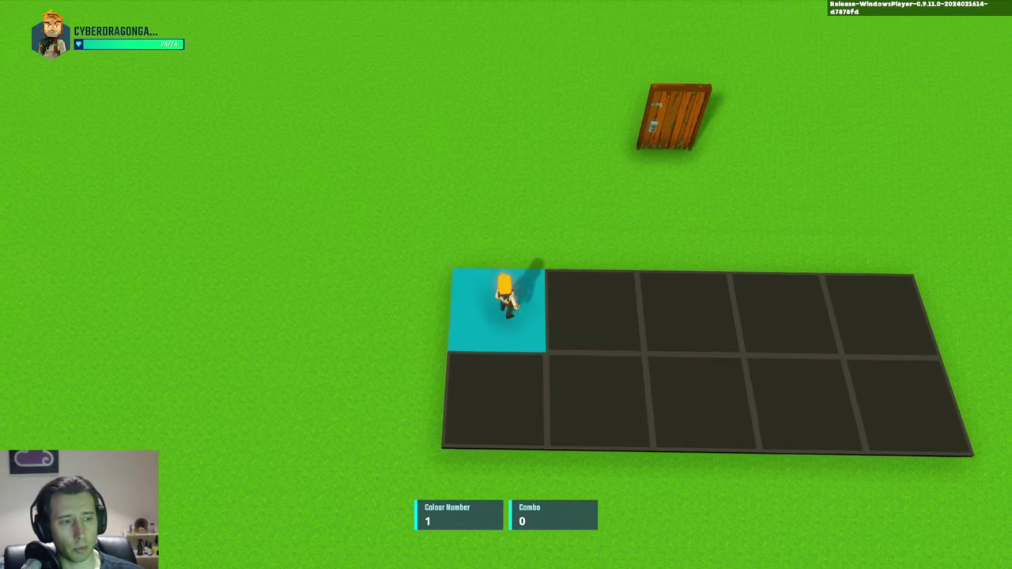
pyautogui.press('d')
pyautogui.press('d')
pyautogui.press('d')
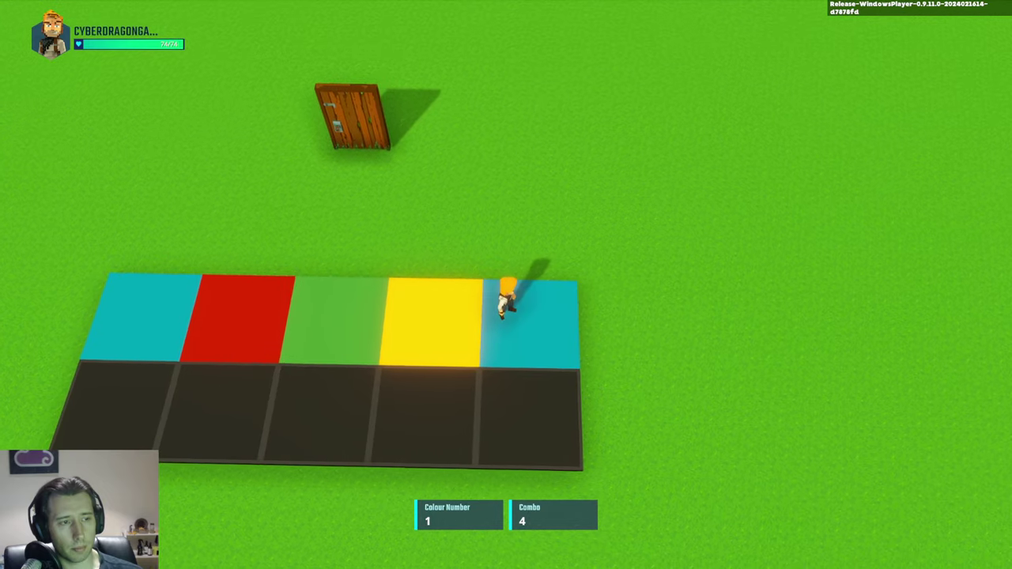
pyautogui.press('a')
pyautogui.press('w')
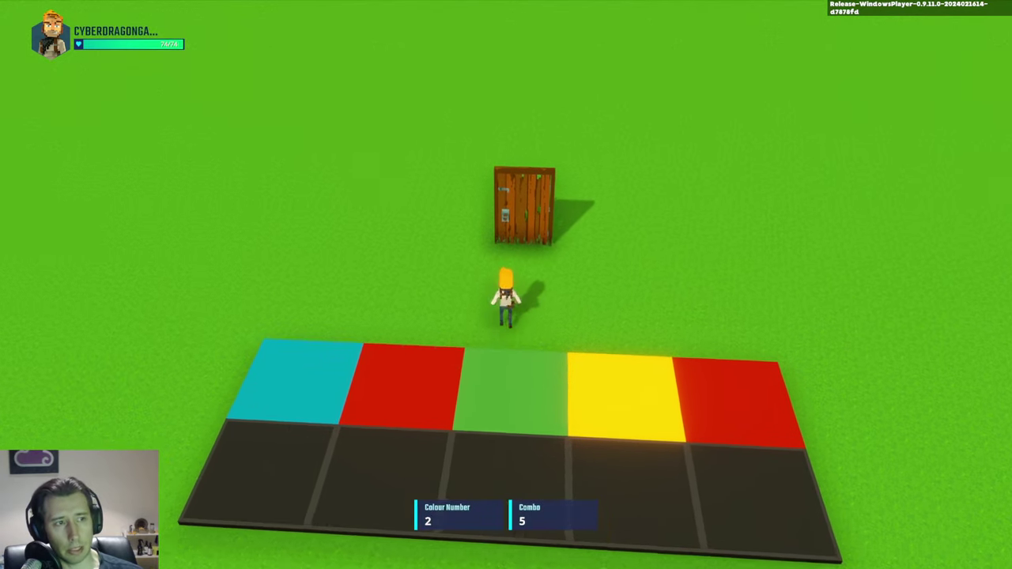
# Turn the first three front-row tiles blue, red and blue, cycle the colours of the last two, and end the playtest.
pyautogui.press('s')
pyautogui.press('a')
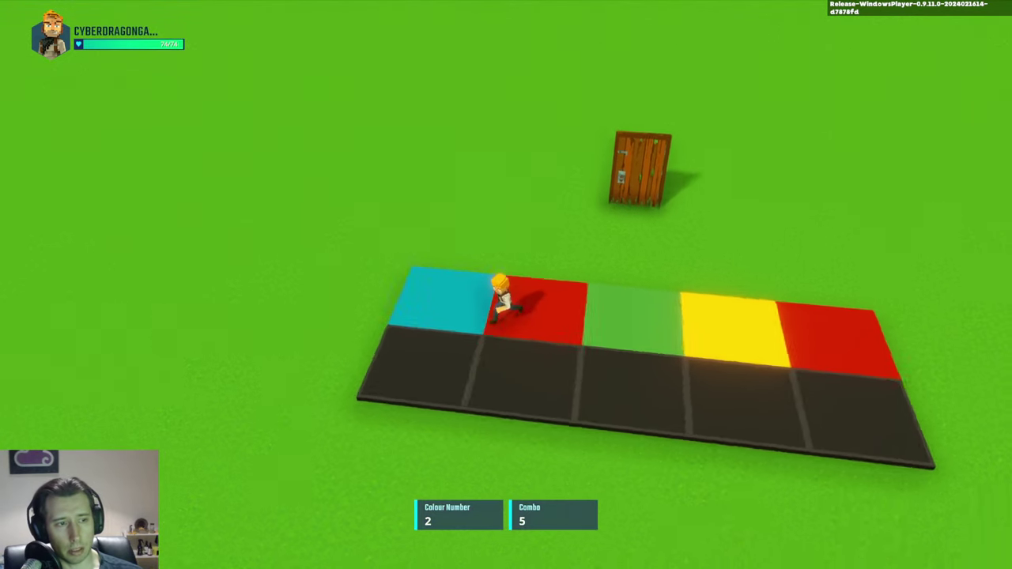
pyautogui.press('w')
pyautogui.press('e')
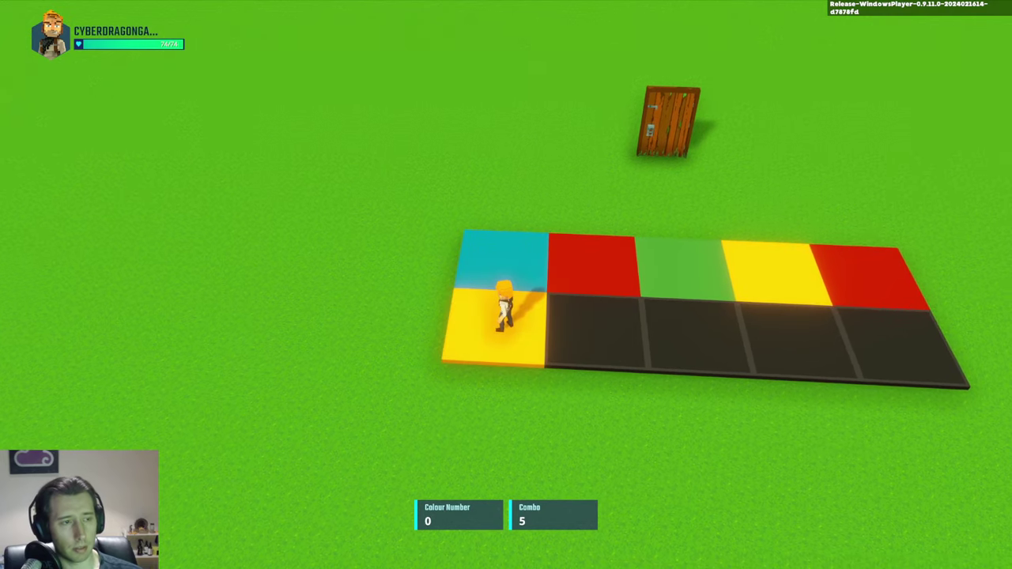
pyautogui.press('d')
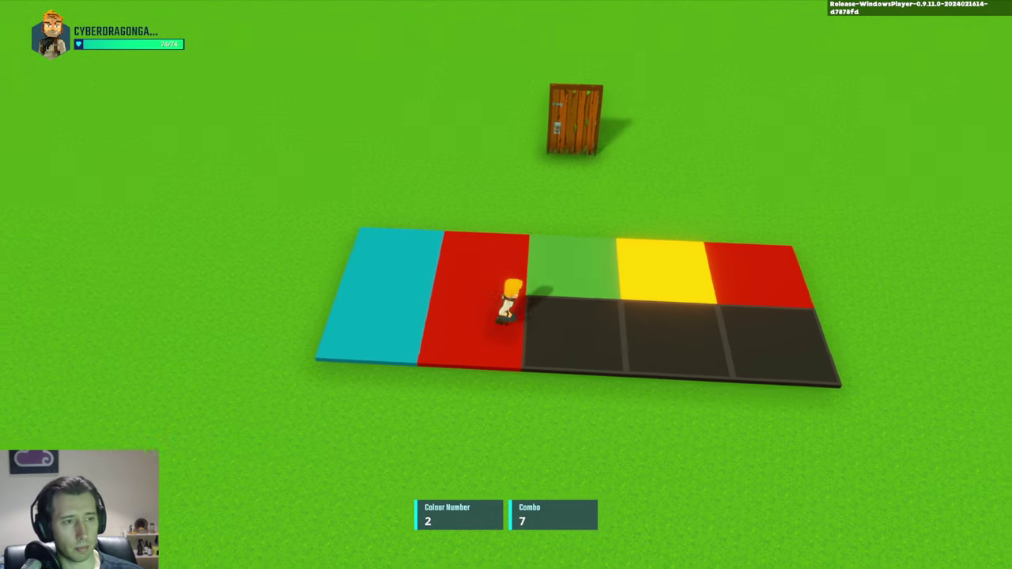
pyautogui.press('d')
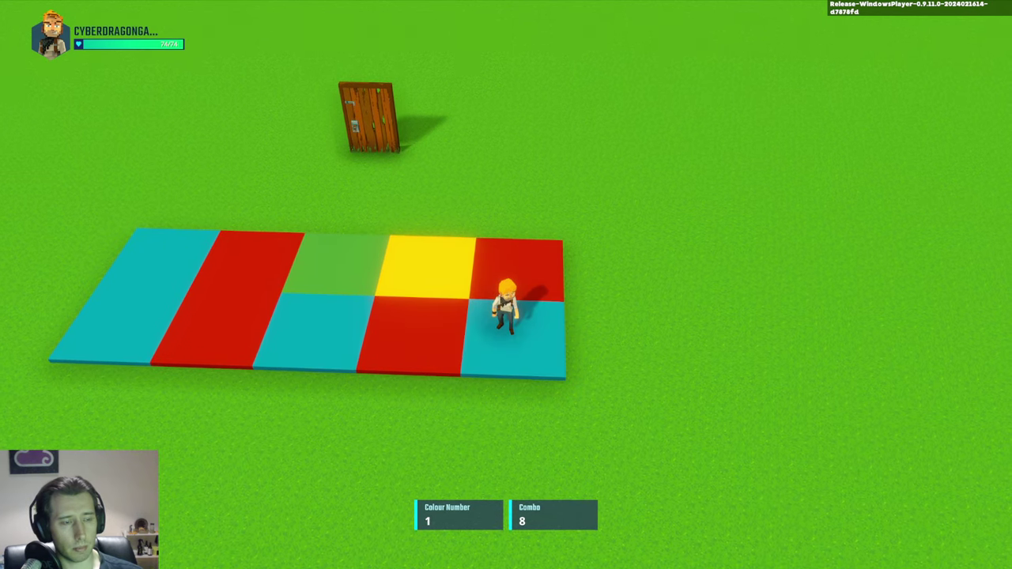
pyautogui.press('a')
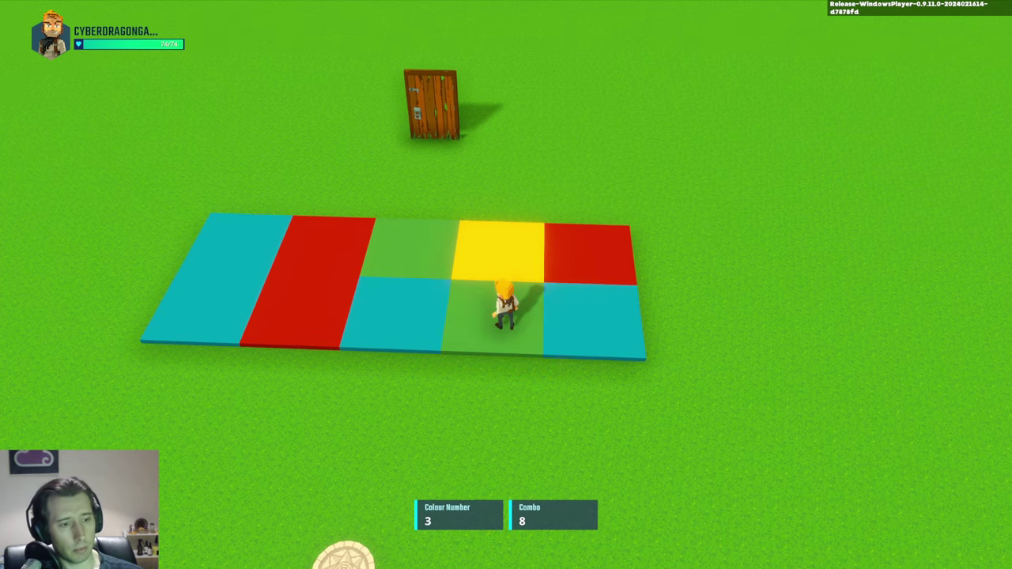
pyautogui.press('d')
pyautogui.press('a')
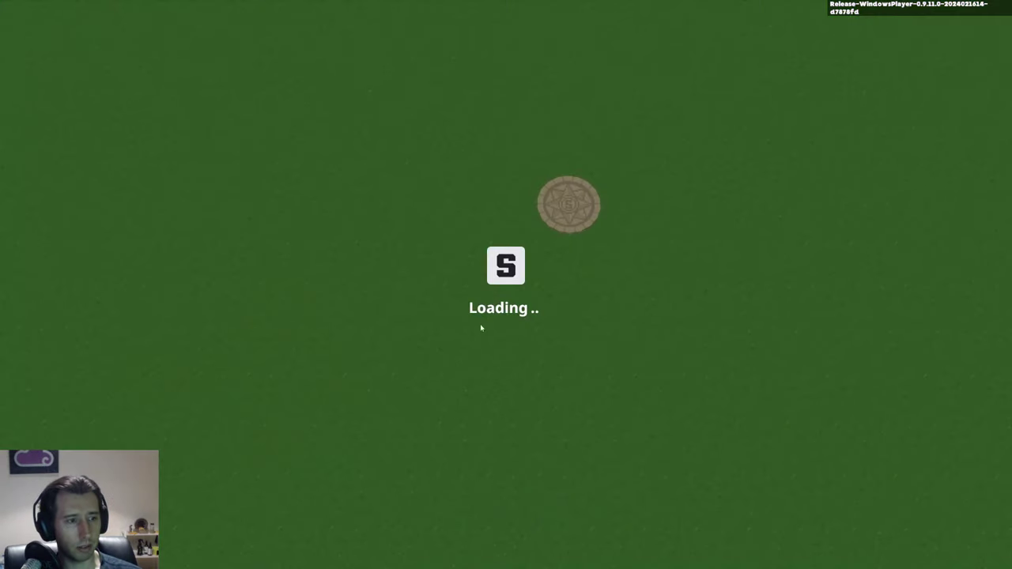
# Set the Red animation's start message to Right on the fourth front-row tile.
pyautogui.click(645, 283)
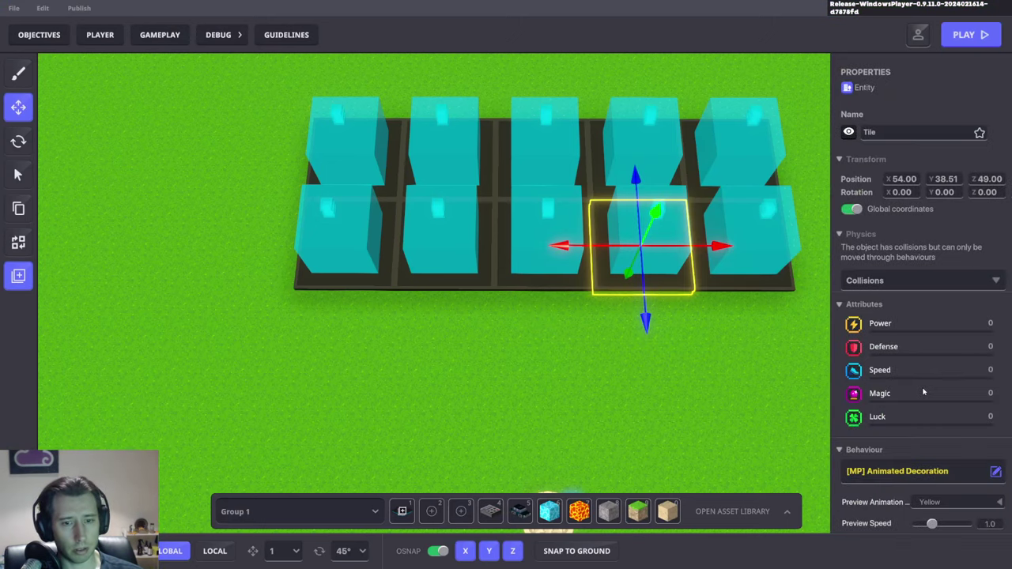
pyautogui.scroll(-4, 922, 392)
pyautogui.scroll(-2, 925, 333)
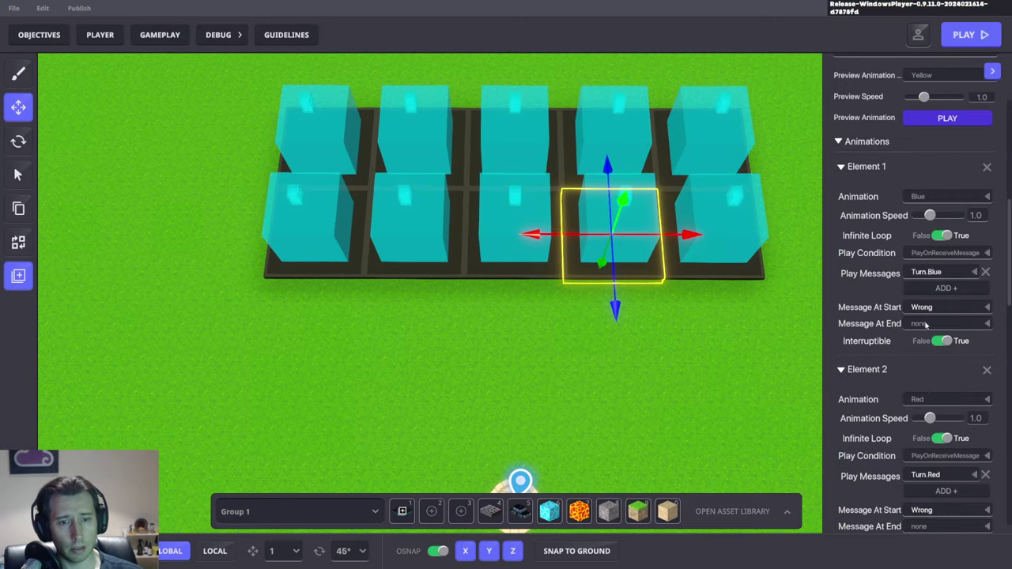
pyautogui.scroll(-2, 927, 328)
pyautogui.scroll(-3, 940, 423)
pyautogui.scroll(3, 939, 415)
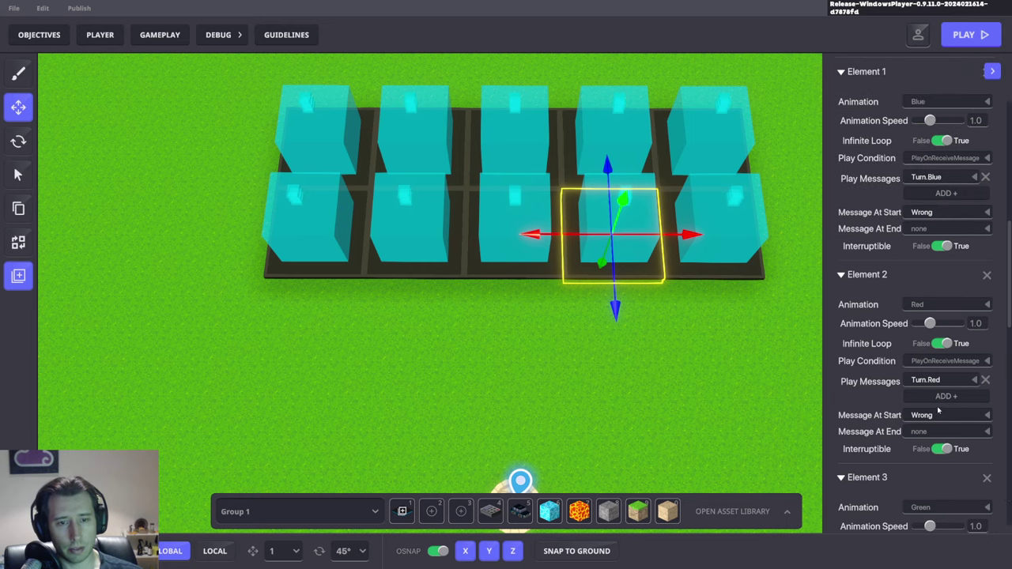
pyautogui.click(930, 417)
pyautogui.write('Righ')
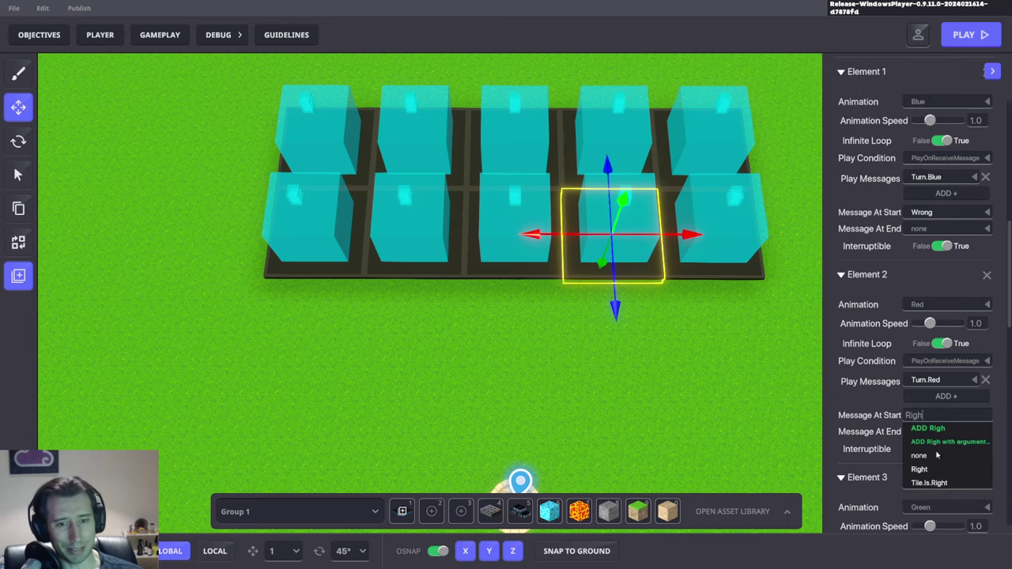
pyautogui.click(921, 469)
# Check the start messages on the fifth front-row tile and reselect Right for its Red animation.
pyautogui.moveTo(691, 344); pyautogui.dragTo(580, 340, button='middle')
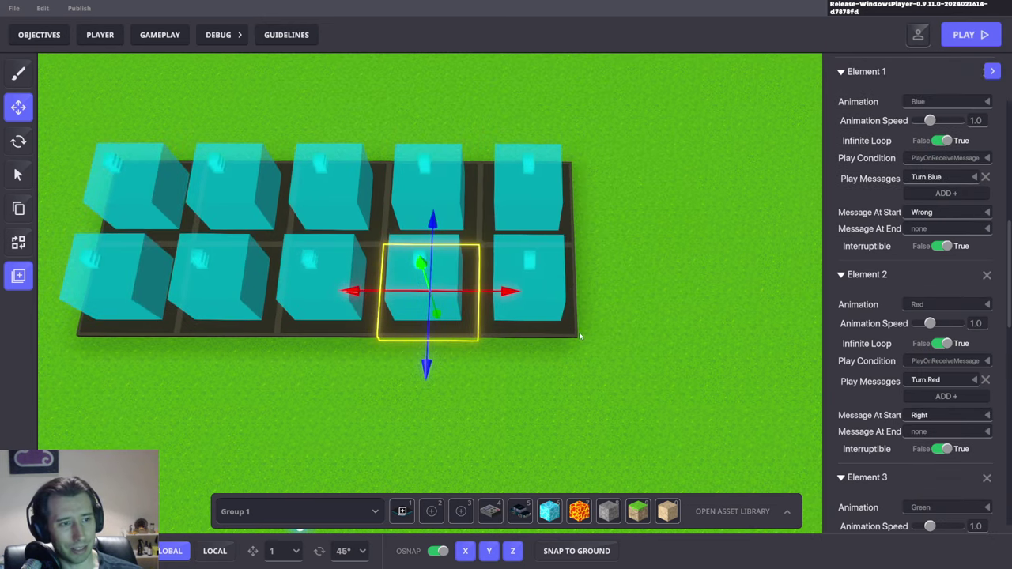
pyautogui.click(567, 332)
pyautogui.scroll(-8, 914, 409)
pyautogui.scroll(3, 923, 407)
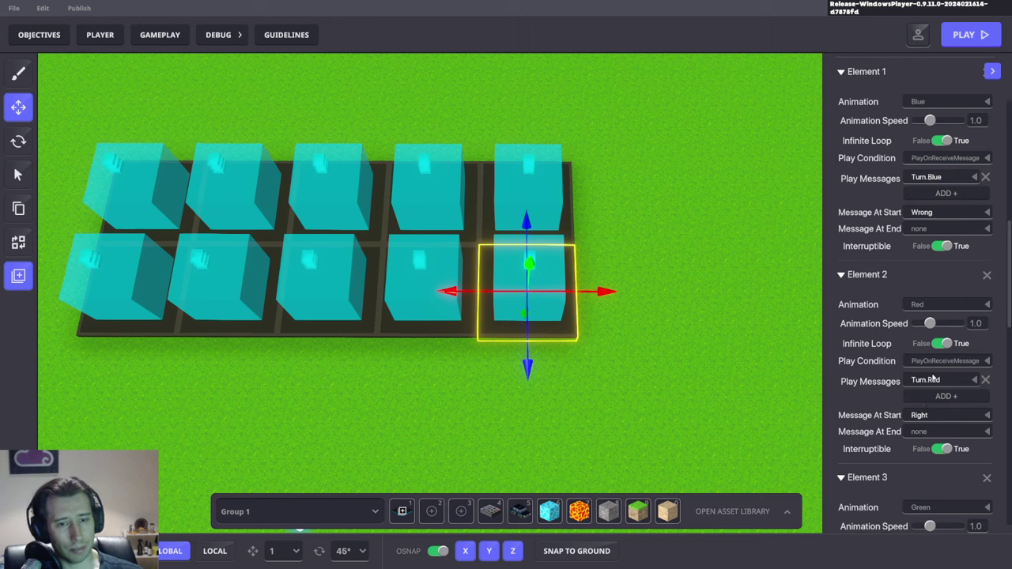
pyautogui.scroll(-2, 931, 419)
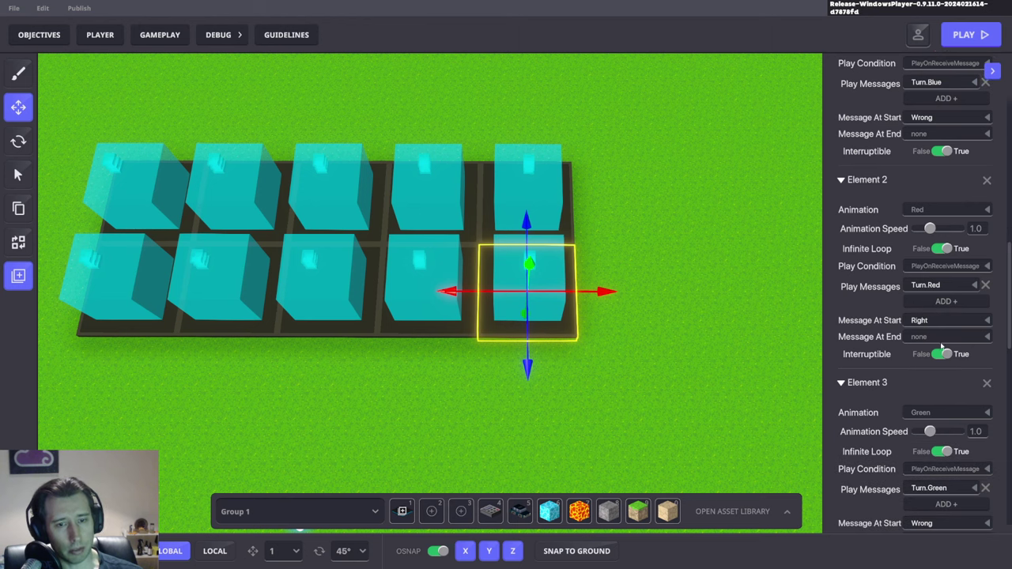
pyautogui.click(932, 320)
pyautogui.write('Right')
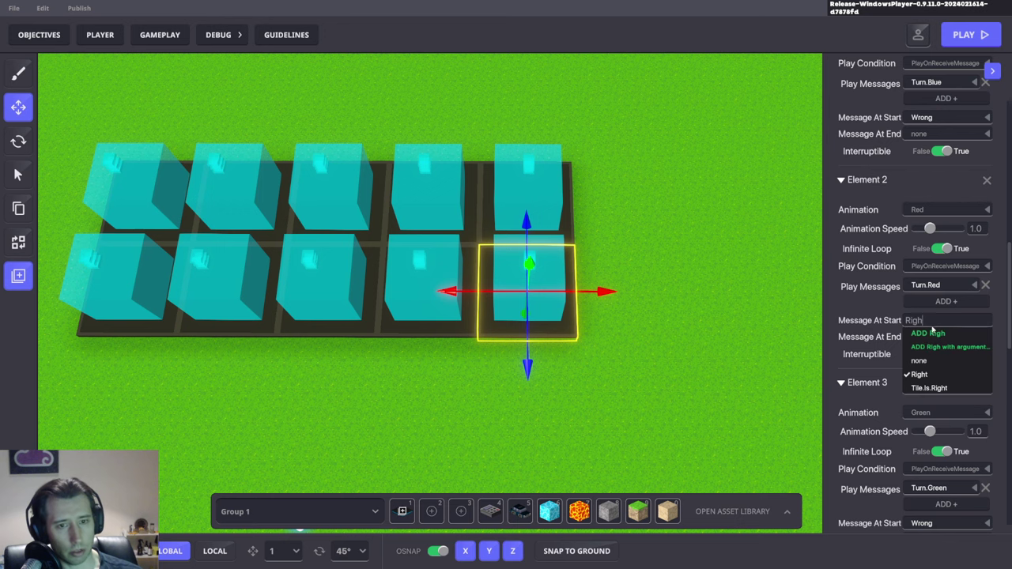
pyautogui.click(922, 376)
pyautogui.scroll(-4, 924, 378)
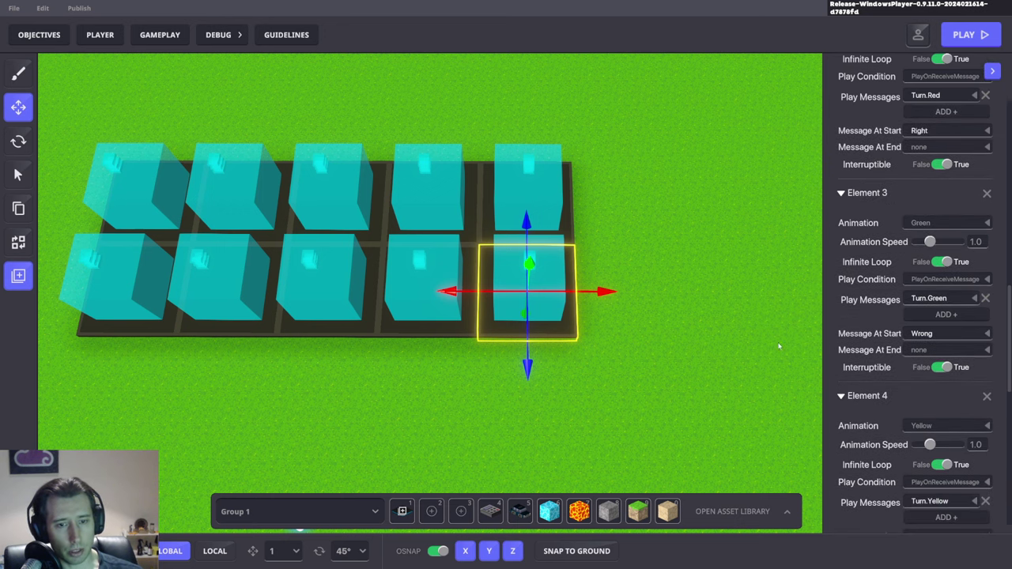
pyautogui.scroll(-5, 896, 355)
# Deselect the fifth front-row tile and save the changes to the project.
pyautogui.moveTo(680, 321); pyautogui.dragTo(741, 319, button='middle')
pyautogui.click(739, 306)
pyautogui.hotkey('ctrl', 's')
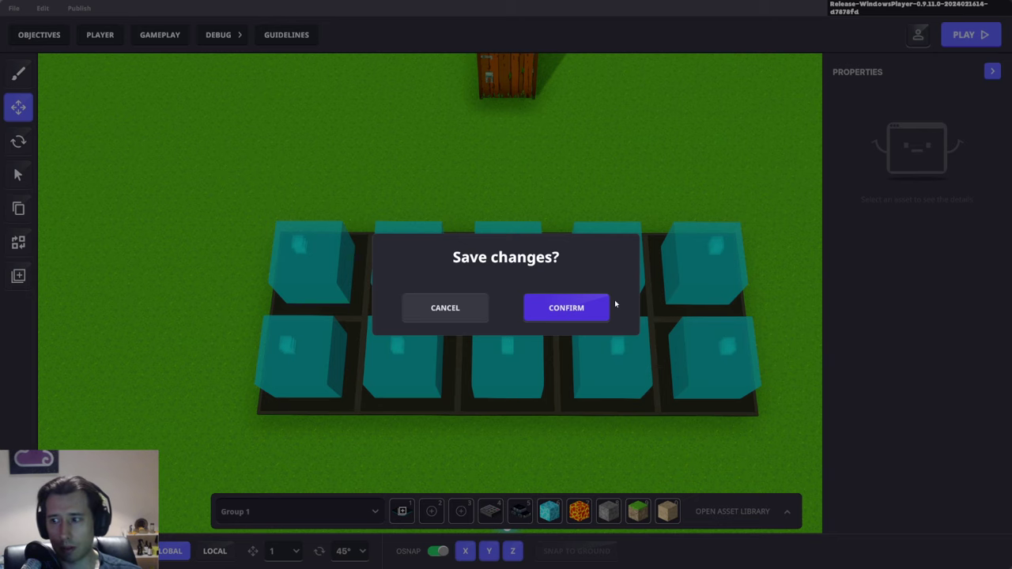
pyautogui.click(608, 305)
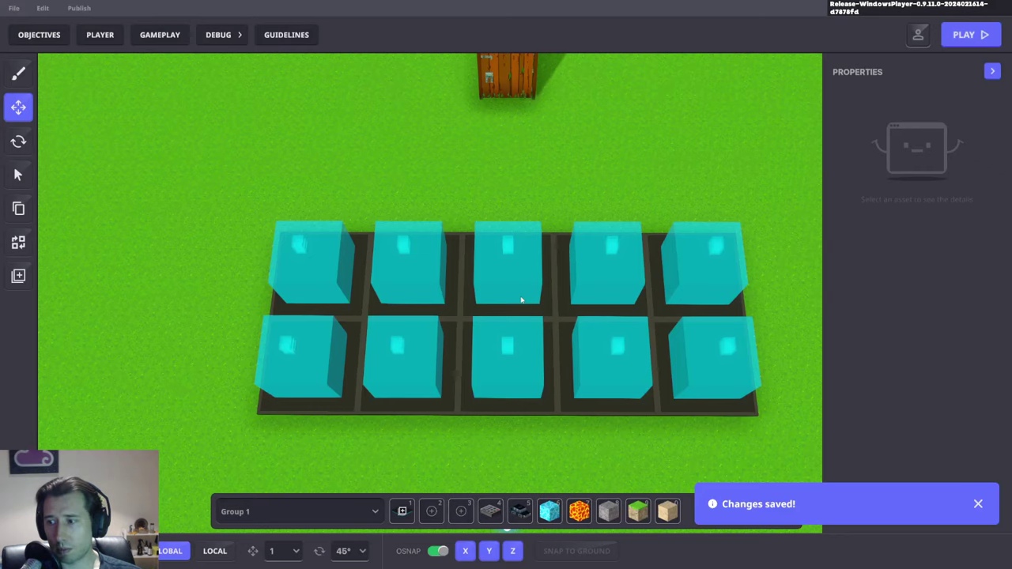
# Start a playtest and turn the front-row tiles blue, red, blue, red and red in order.
pyautogui.moveTo(522, 299); pyautogui.dragTo(509, 290, button='middle')
pyautogui.hotkey('ctrl', 'p')
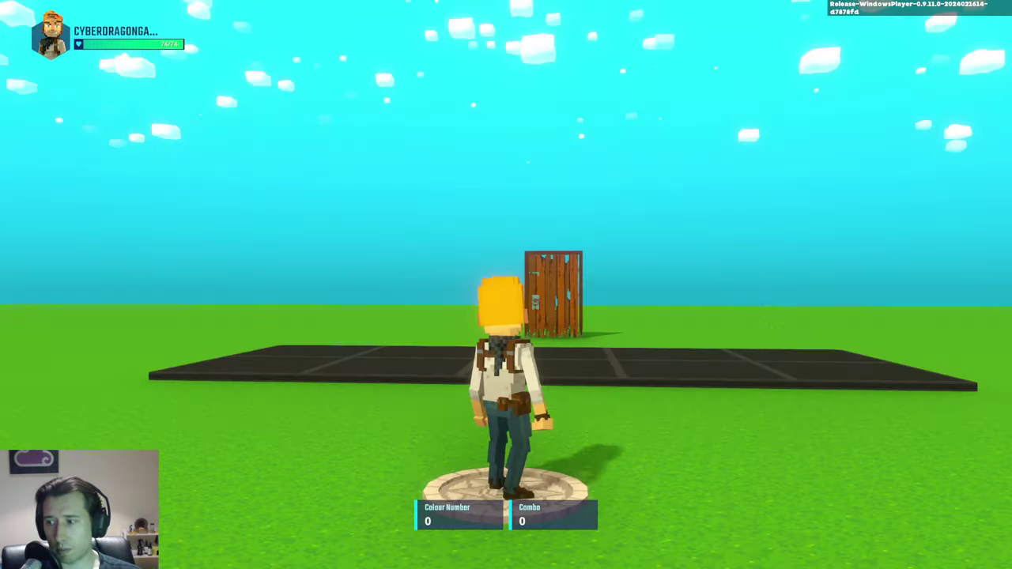
pyautogui.scroll(-5, 506, 285)
pyautogui.press('w')
pyautogui.press('a')
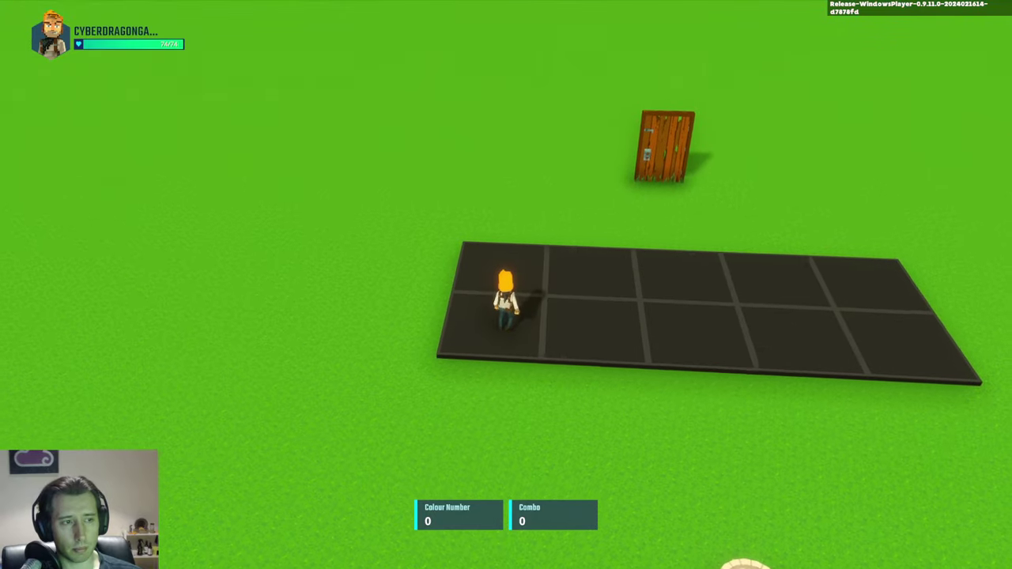
pyautogui.press('d')
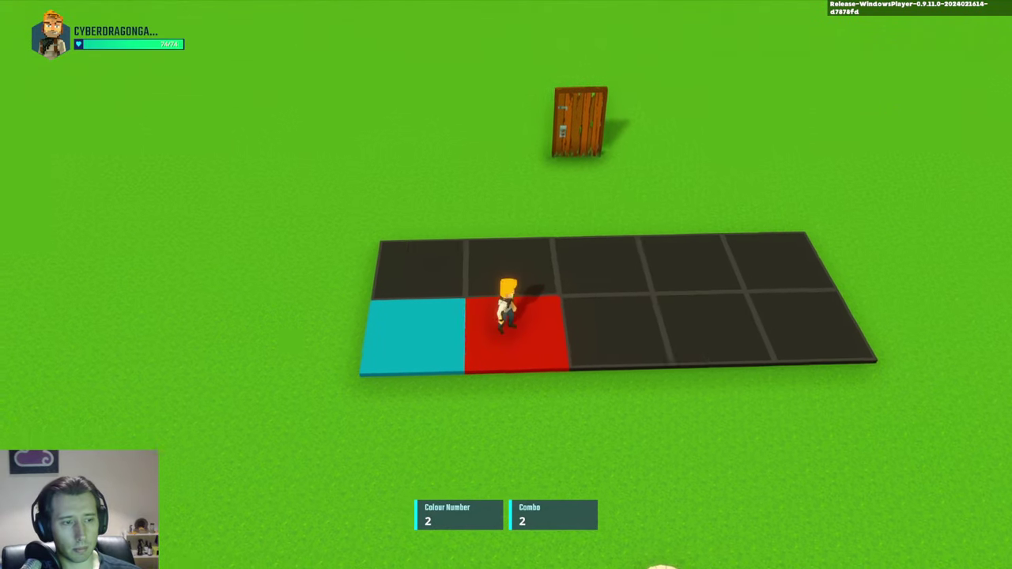
pyautogui.press('f')
pyautogui.press('f')
pyautogui.press('f')
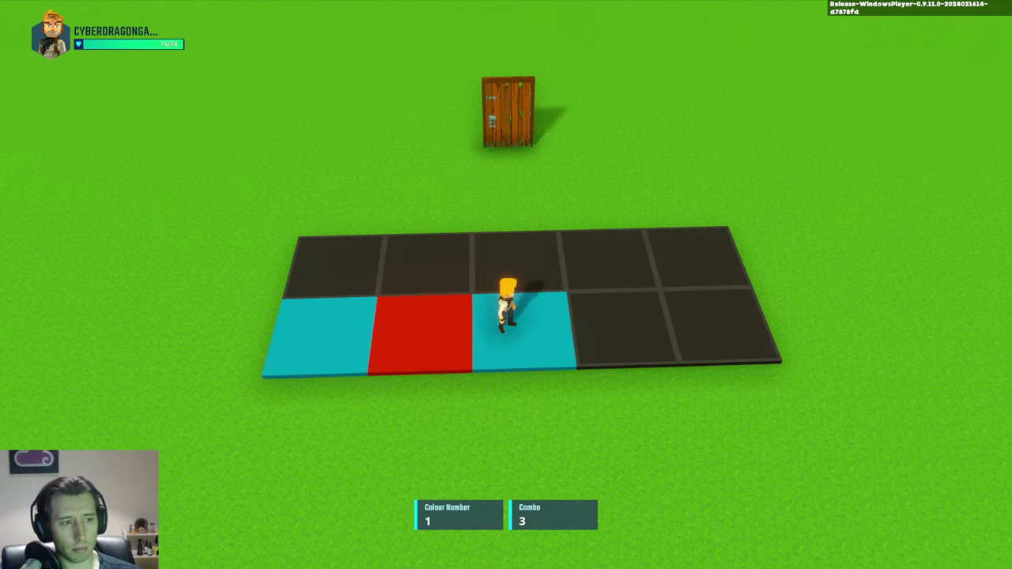
pyautogui.press('d')
pyautogui.press('d')
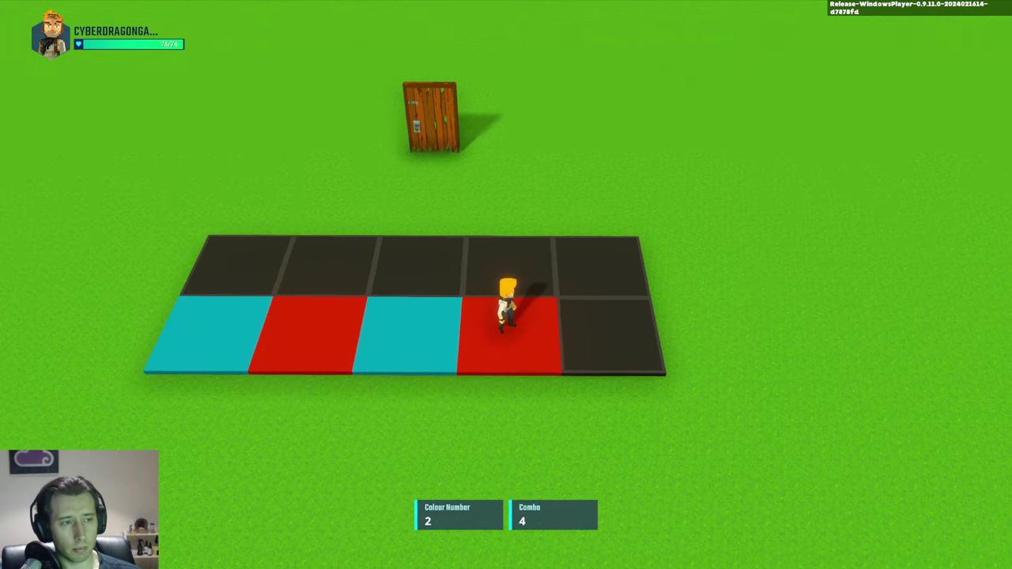
pyautogui.press('d')
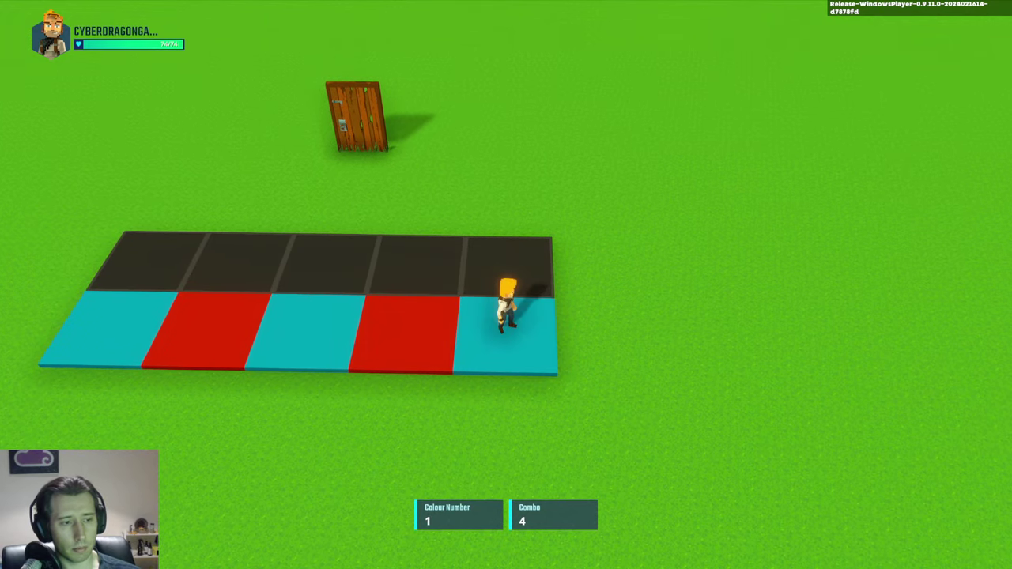
pyautogui.press('f')
# Turn the back-row tiles blue, red, green, yellow and red in order to complete the combination.
pyautogui.press('a')
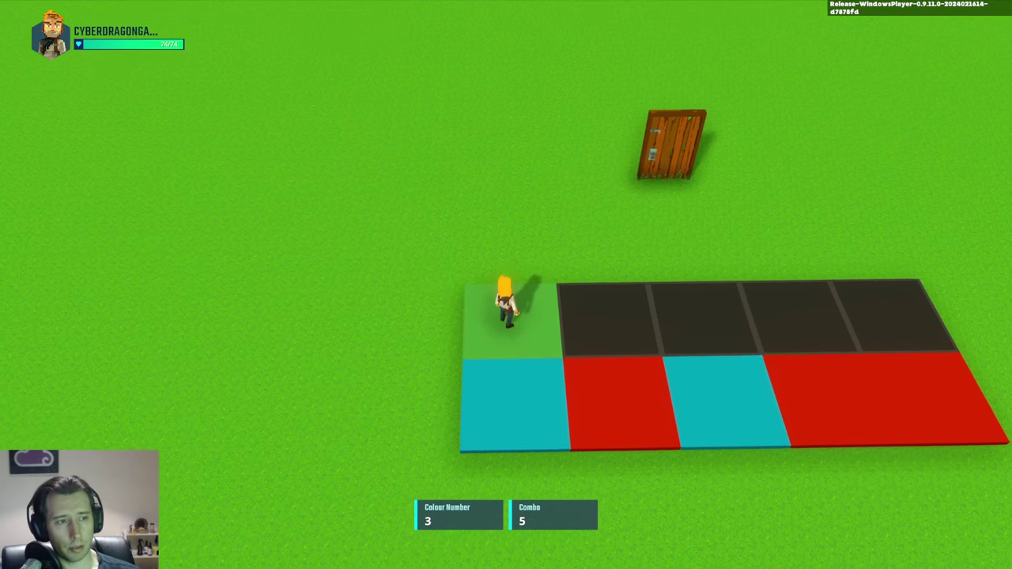
pyautogui.press('d')
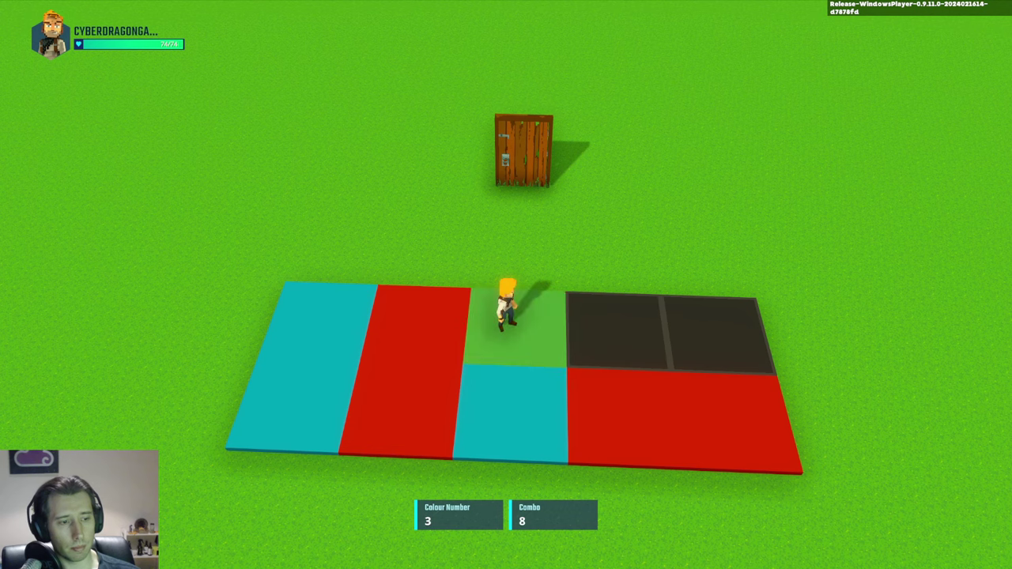
pyautogui.press('d')
pyautogui.press('d')
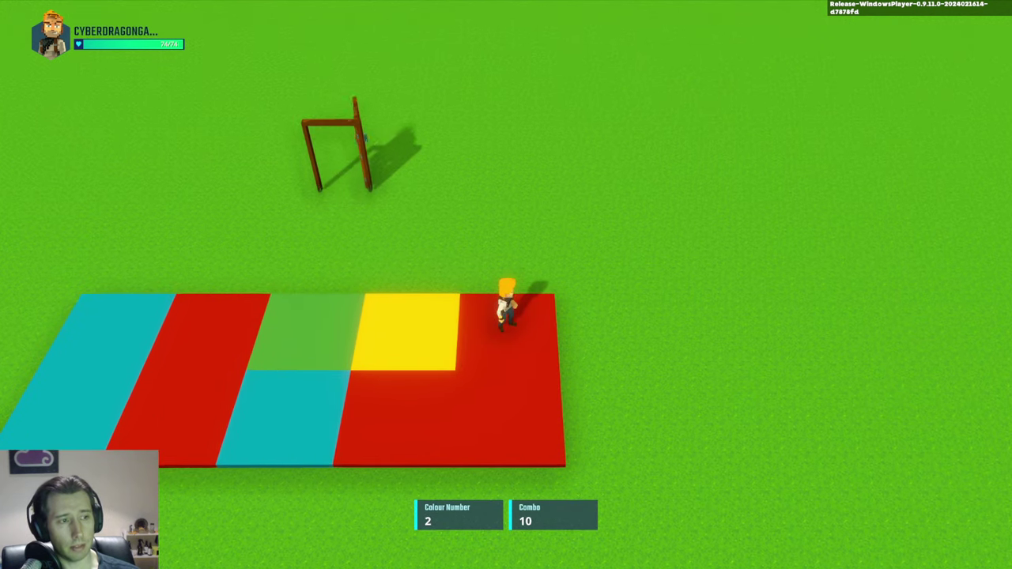
# Walk the character through the doorway and back across the coloured tiles, and end the playtest.
pyautogui.press('a')
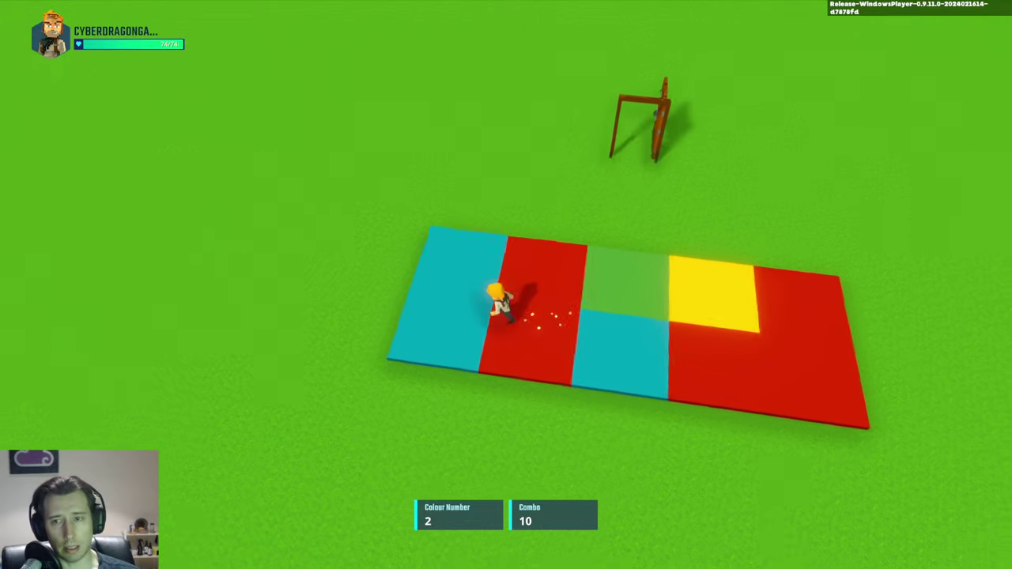
pyautogui.press('w')
pyautogui.press('d')
pyautogui.press('w')
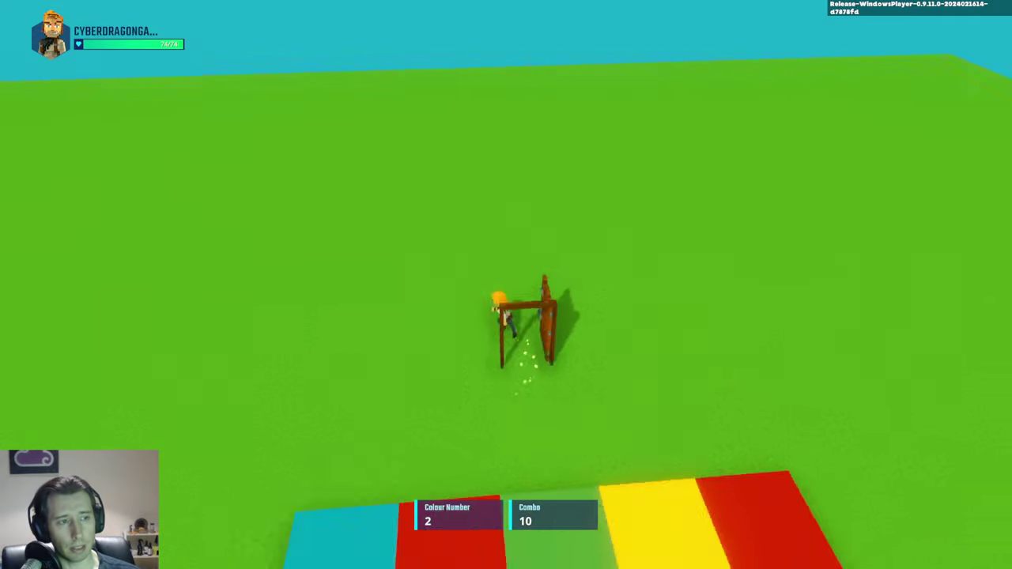
pyautogui.press('w')
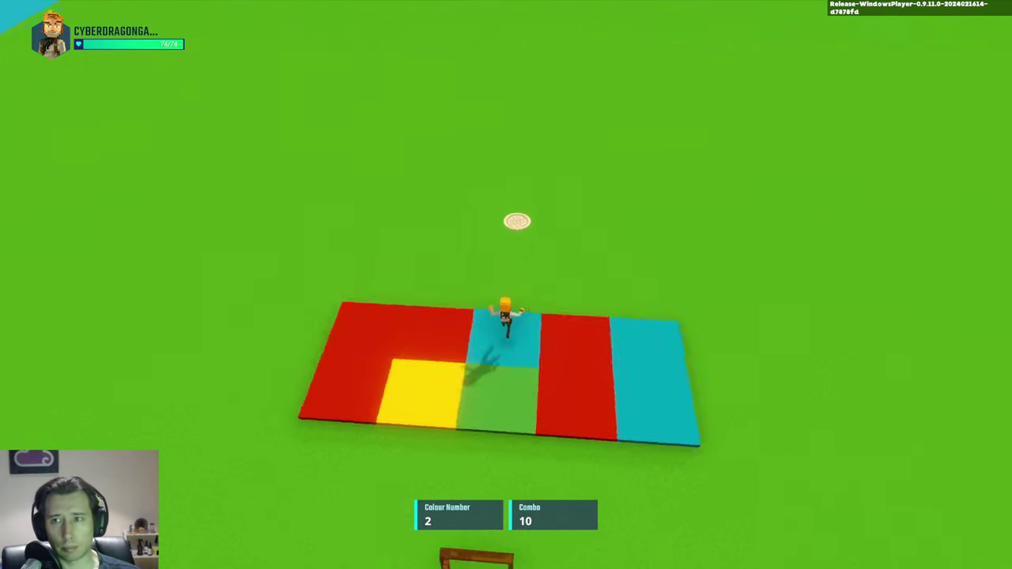
pyautogui.press('w')
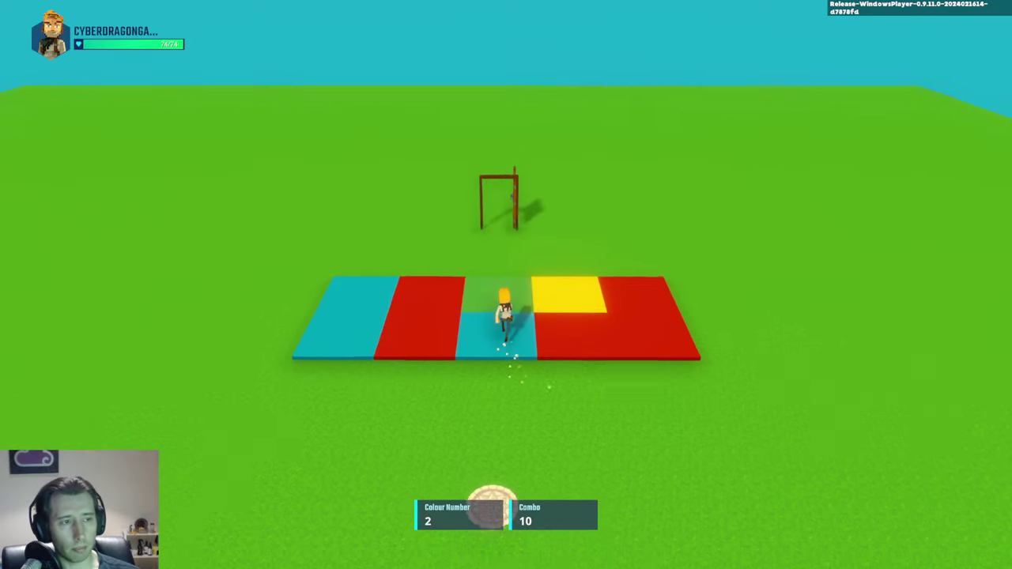
pyautogui.press('a')
pyautogui.hotkey('ctrl', 'p')
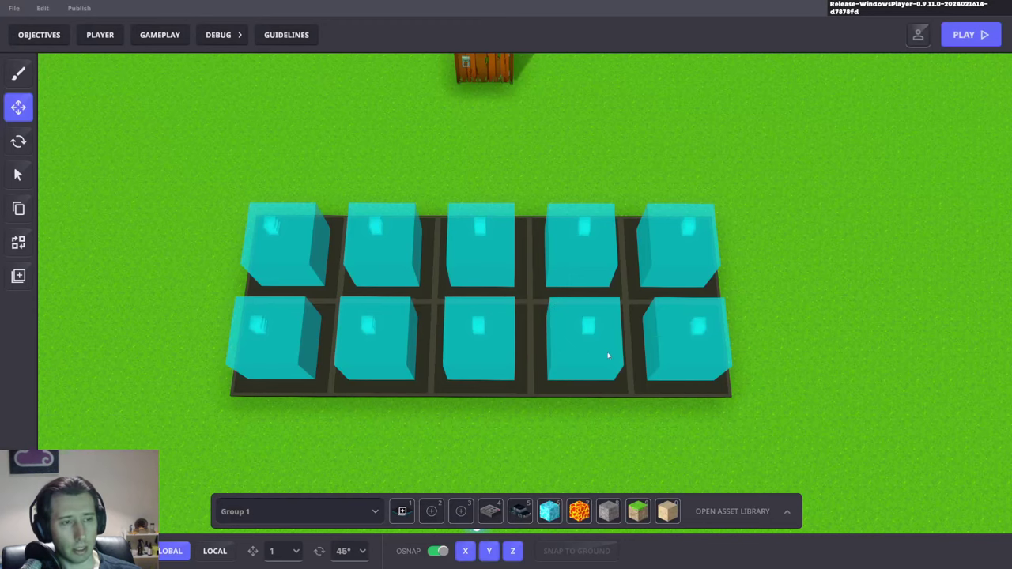
# Duplicate the five front-row tiles one row towards the spawn point to form a third row, and deselect them.
pyautogui.scroll(-3, 608, 356)
pyautogui.moveTo(658, 404); pyautogui.dragTo(315, 290)
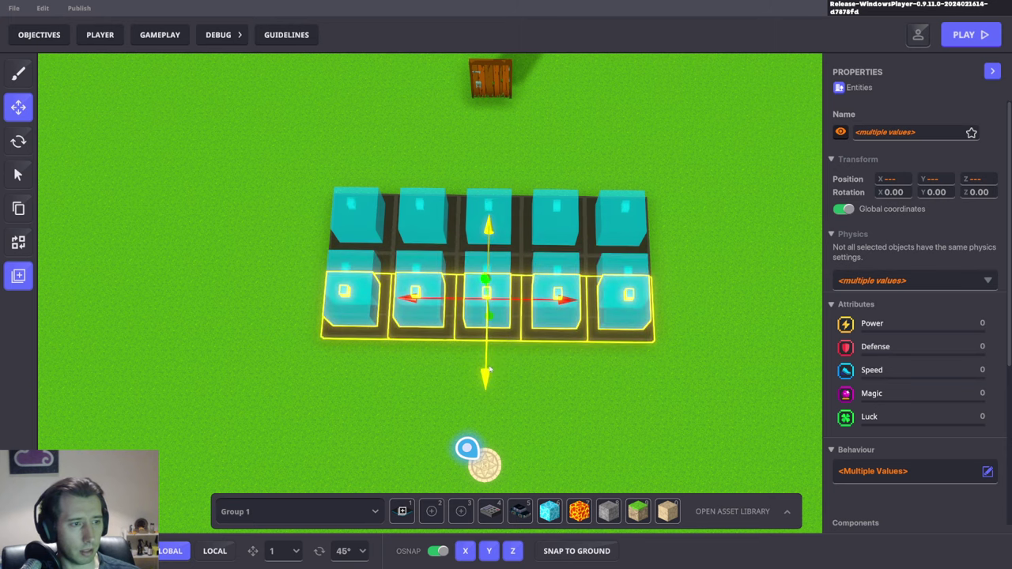
pyautogui.moveTo(490, 368); pyautogui.dragTo(483, 414)
pyautogui.moveTo(706, 324); pyautogui.dragTo(715, 313, button='middle')
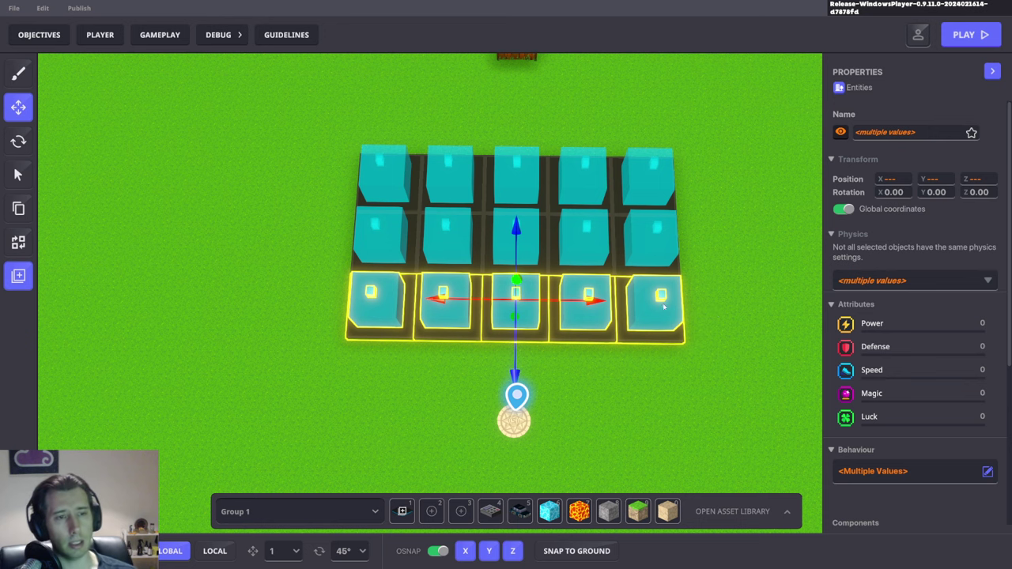
pyautogui.click(694, 331)
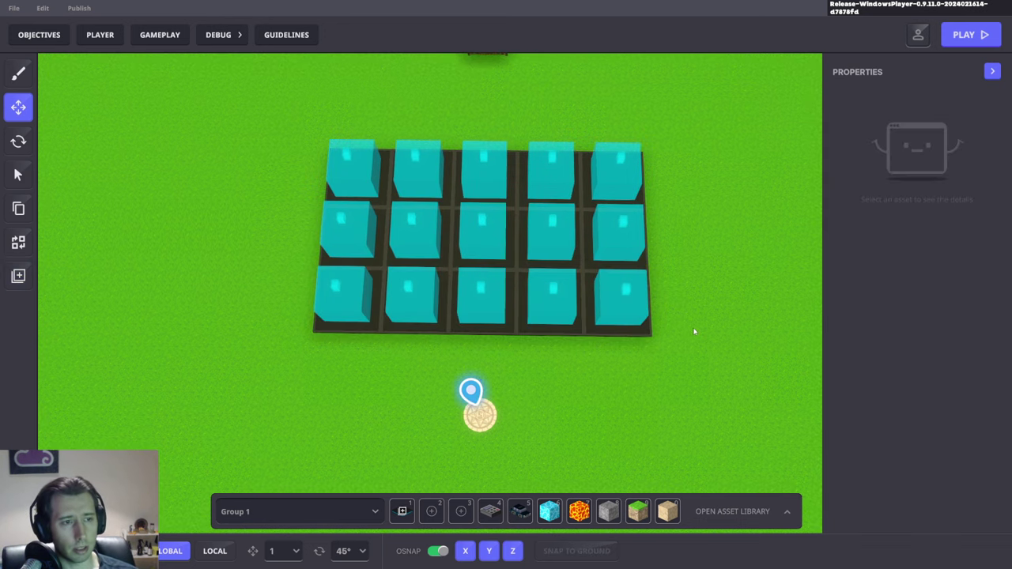
pyautogui.scroll(2, 696, 329)
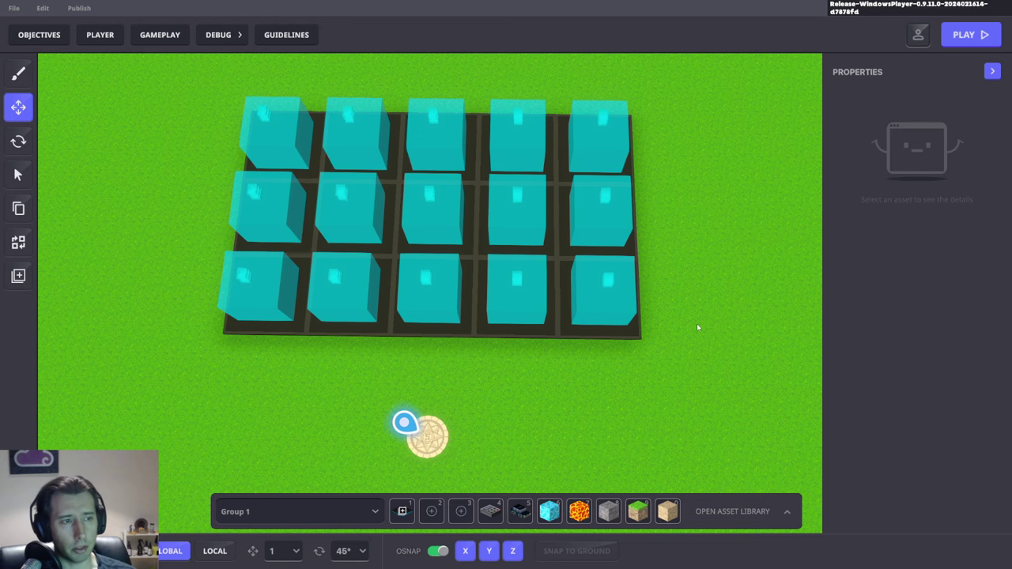
# Check the animation start messages on the first and second tiles of the new front row.
pyautogui.moveTo(669, 271)
pyautogui.mouseDown(button='right')
pyautogui.moveTo(669, 292)
pyautogui.moveTo(682, 285)
pyautogui.moveTo(702, 310)
pyautogui.moveTo(671, 364)
pyautogui.mouseUp(button='right')
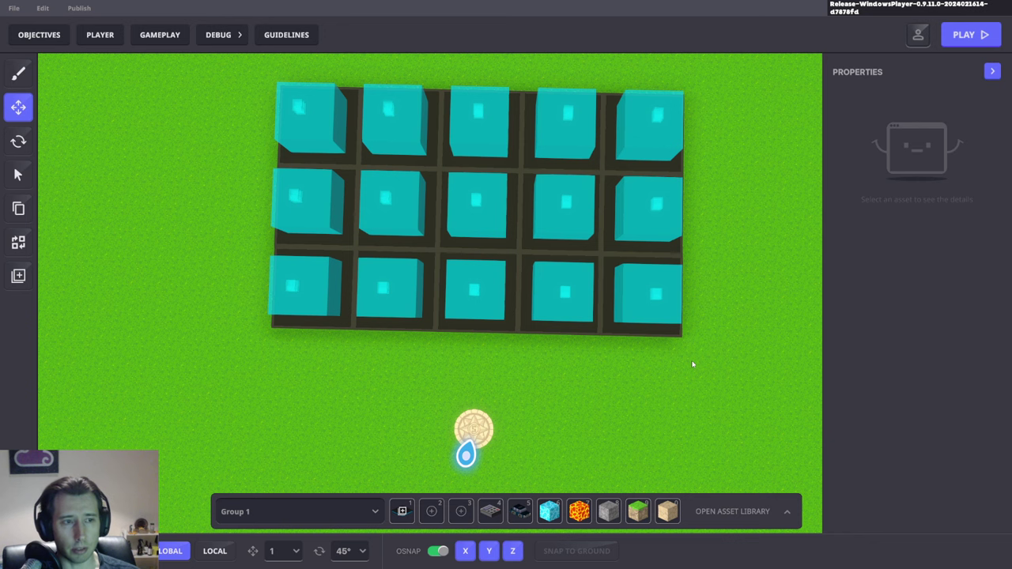
pyautogui.moveTo(692, 364); pyautogui.dragTo(681, 373, button='right')
pyautogui.moveTo(683, 370); pyautogui.dragTo(677, 387, button='middle')
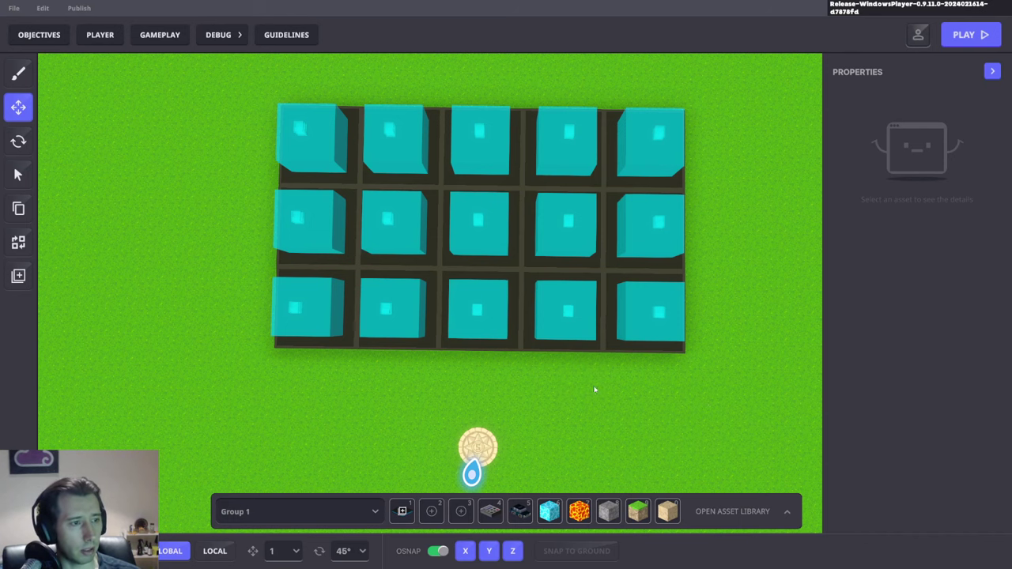
pyautogui.click(351, 348)
pyautogui.scroll(-3, 909, 356)
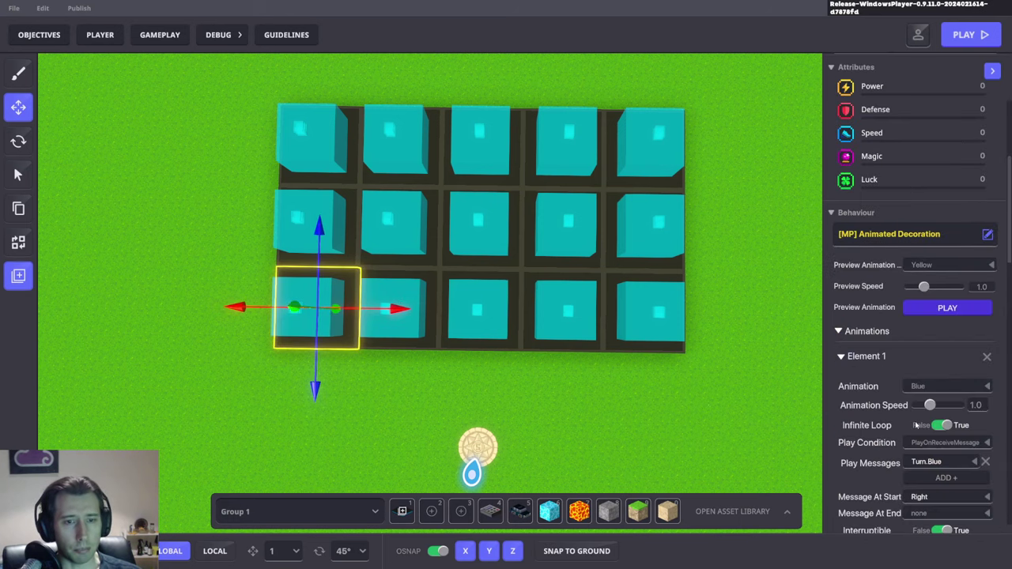
pyautogui.scroll(-4, 910, 411)
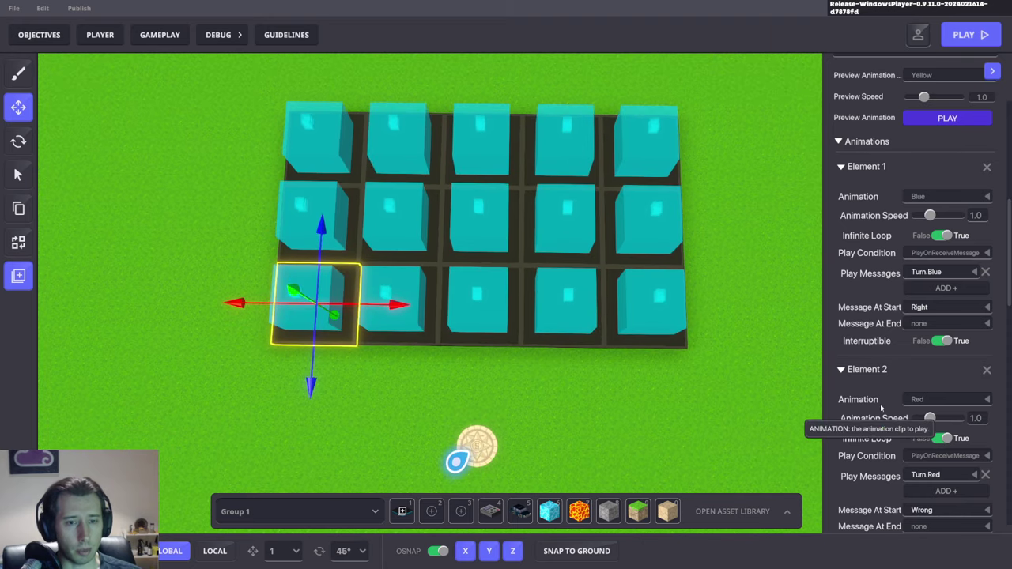
pyautogui.scroll(-3, 909, 423)
pyautogui.scroll(3, 655, 383)
pyautogui.click(402, 337)
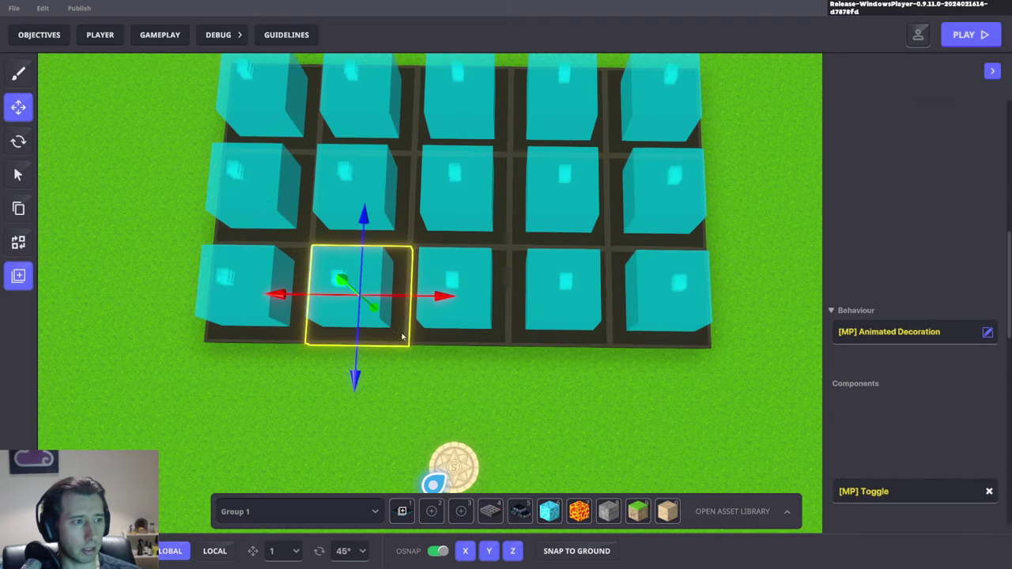
pyautogui.scroll(1, 905, 381)
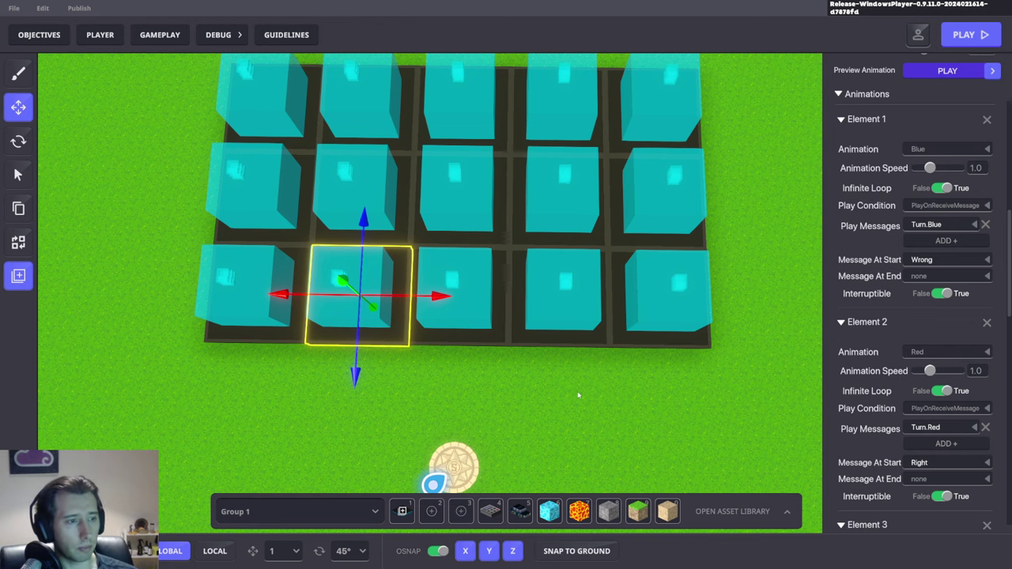
pyautogui.moveTo(563, 382); pyautogui.dragTo(563, 388, button='middle')
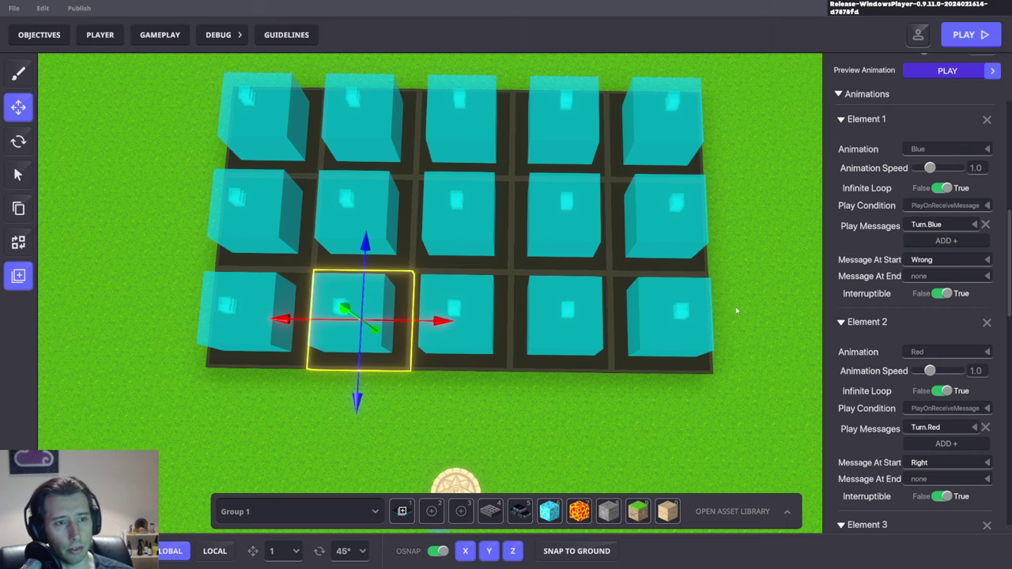
pyautogui.moveTo(737, 311); pyautogui.dragTo(734, 320, button='middle')
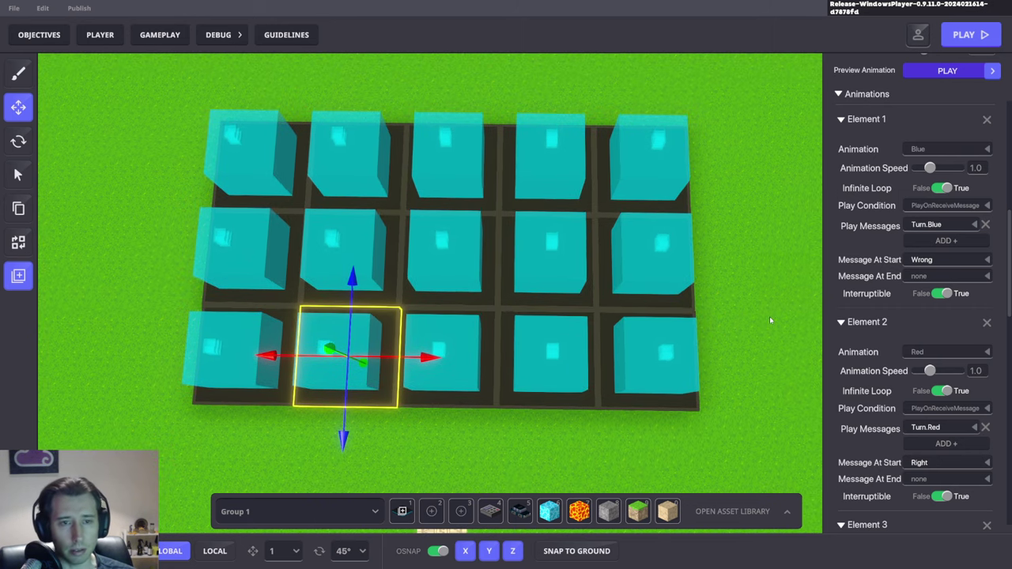
pyautogui.press('a')
pyautogui.moveTo(633, 365); pyautogui.dragTo(623, 399, button='right')
pyautogui.press('w')
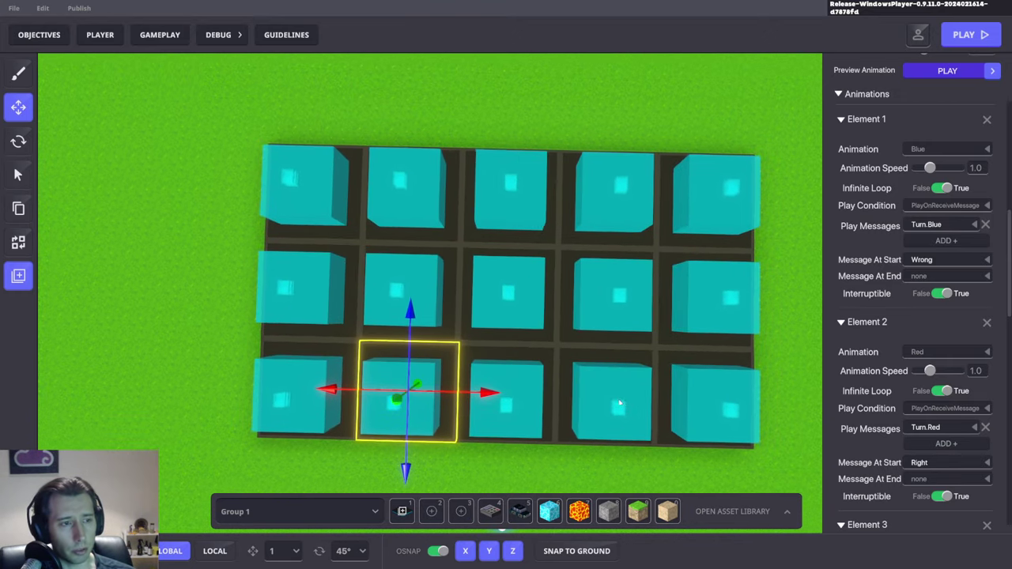
pyautogui.moveTo(595, 384); pyautogui.dragTo(592, 383, button='right')
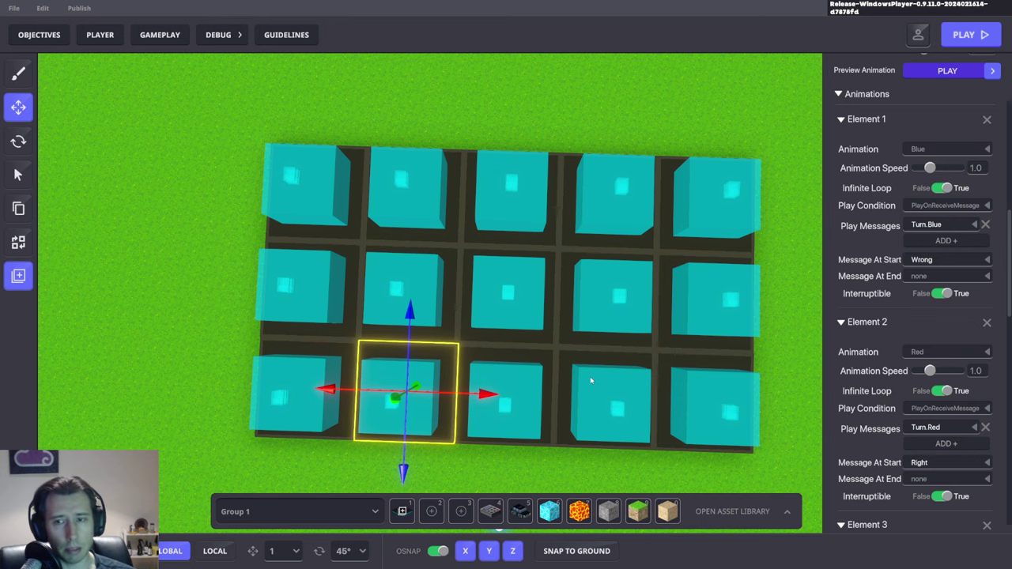
pyautogui.moveTo(641, 342); pyautogui.dragTo(622, 345, button='right')
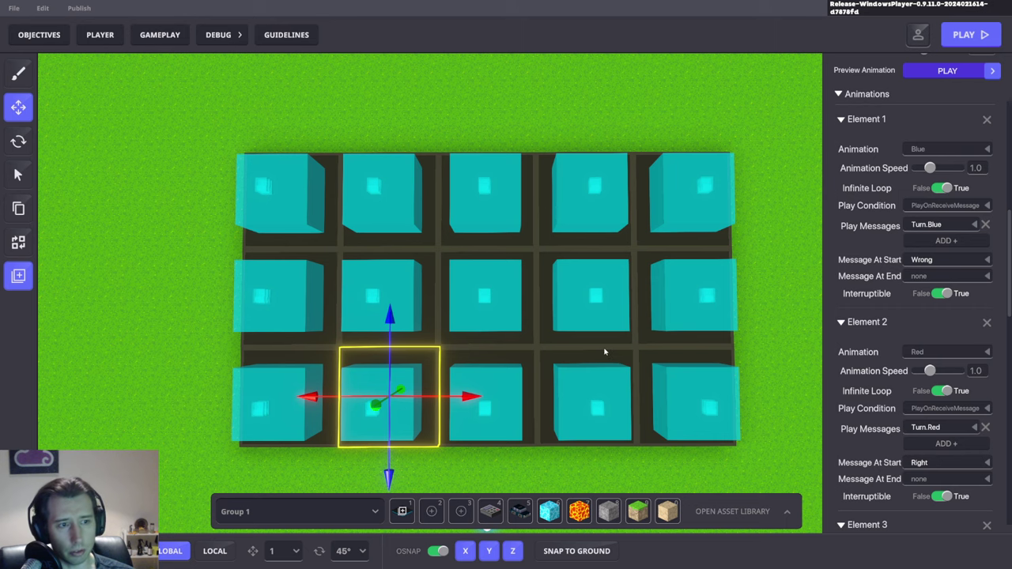
pyautogui.moveTo(605, 352); pyautogui.dragTo(571, 332, button='middle')
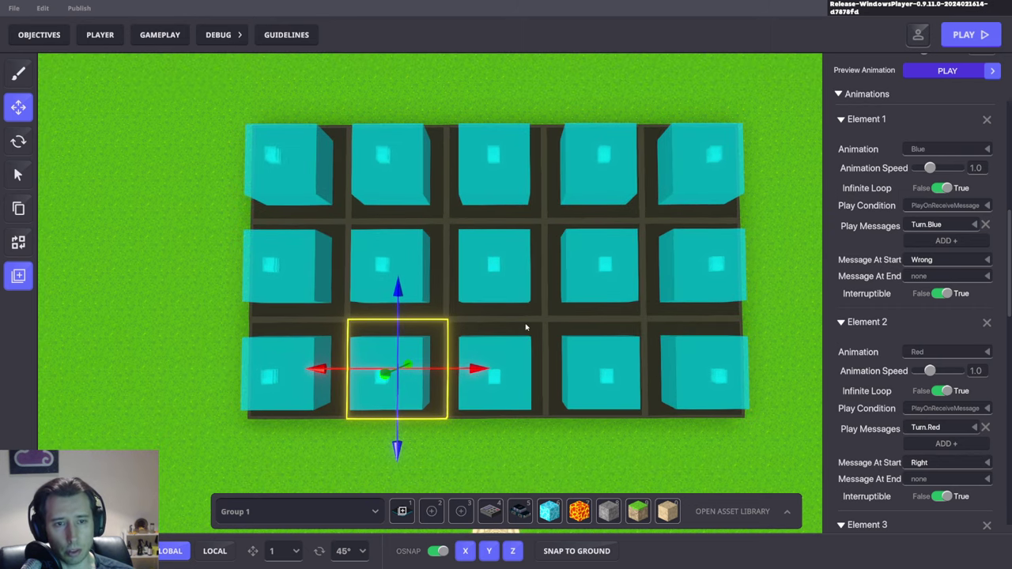
pyautogui.moveTo(535, 329); pyautogui.dragTo(549, 309, button='right')
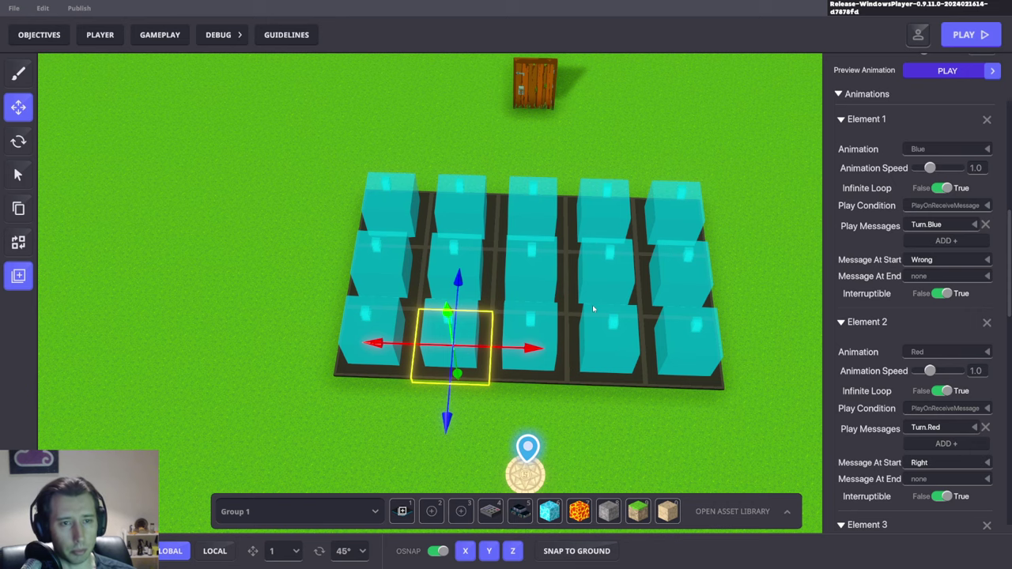
pyautogui.scroll(3, 557, 291)
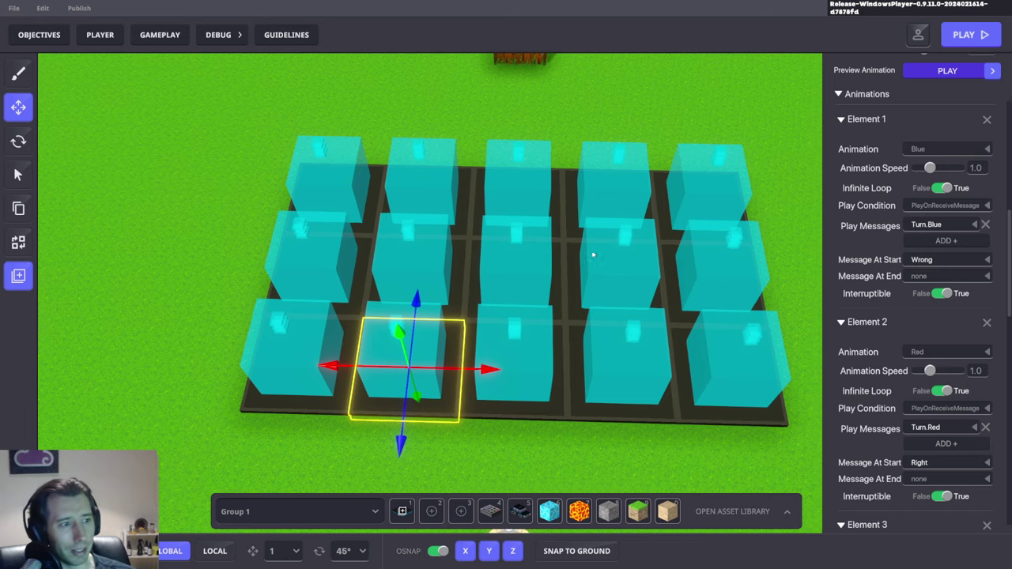
pyautogui.scroll(3, 575, 289)
pyautogui.scroll(-5, 578, 300)
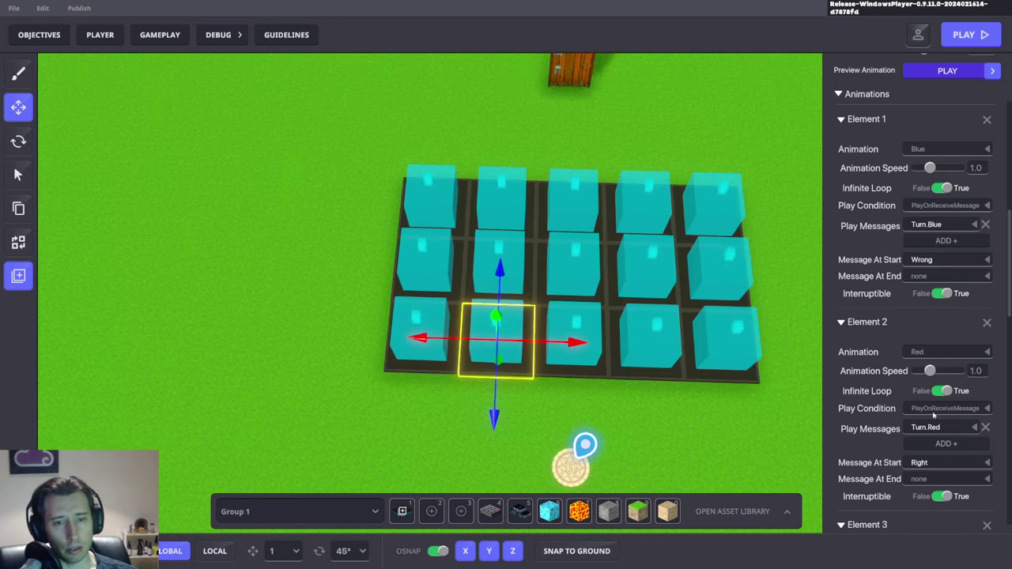
# Review the second front-row tile's animation and Toggle settings and its trigger cube's Message Broadcaster settings, and clear the selection.
pyautogui.scroll(-3, 920, 381)
pyautogui.scroll(-5, 885, 332)
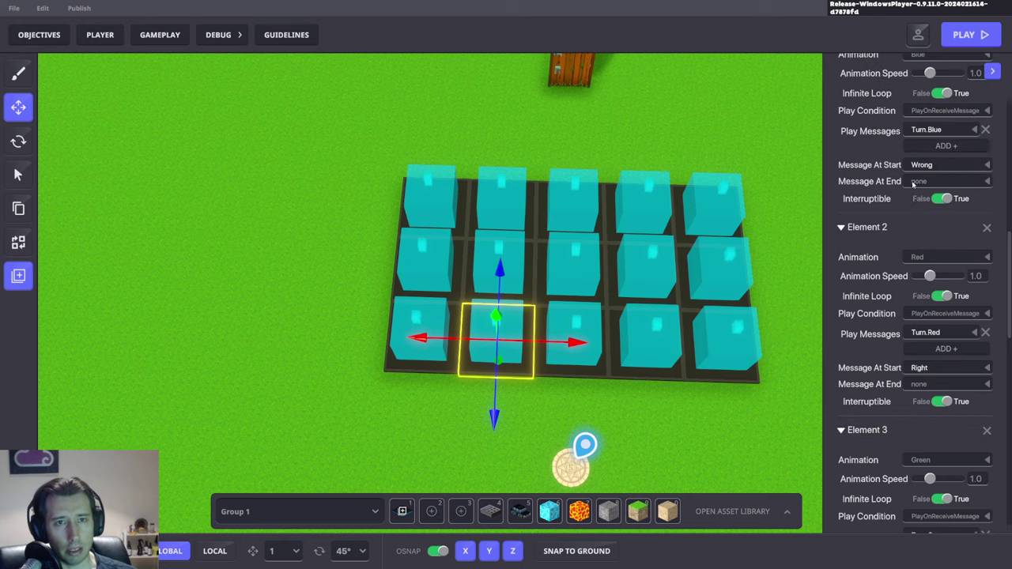
pyautogui.scroll(-3, 891, 342)
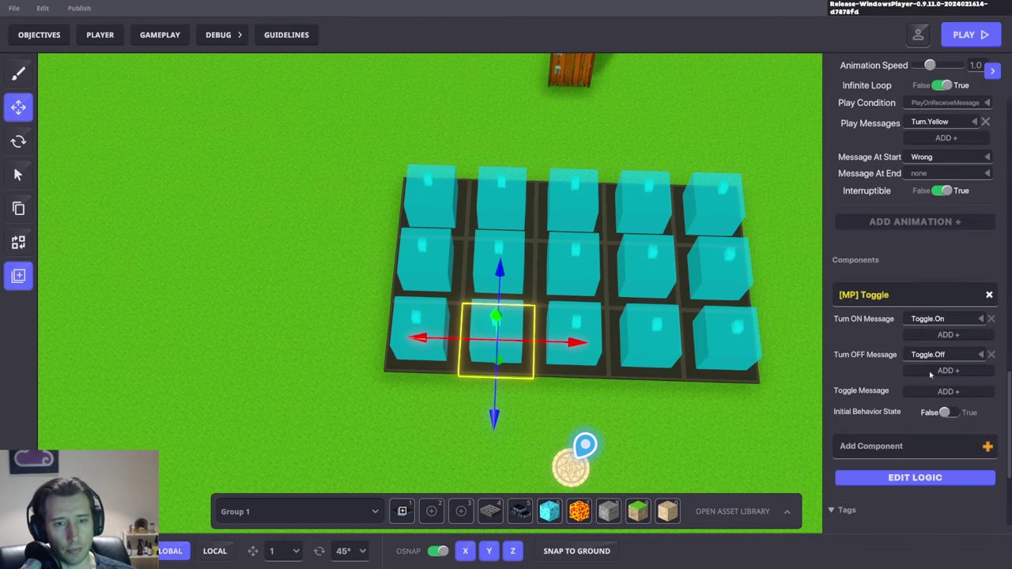
pyautogui.scroll(5, 553, 343)
pyautogui.scroll(-5, 545, 284)
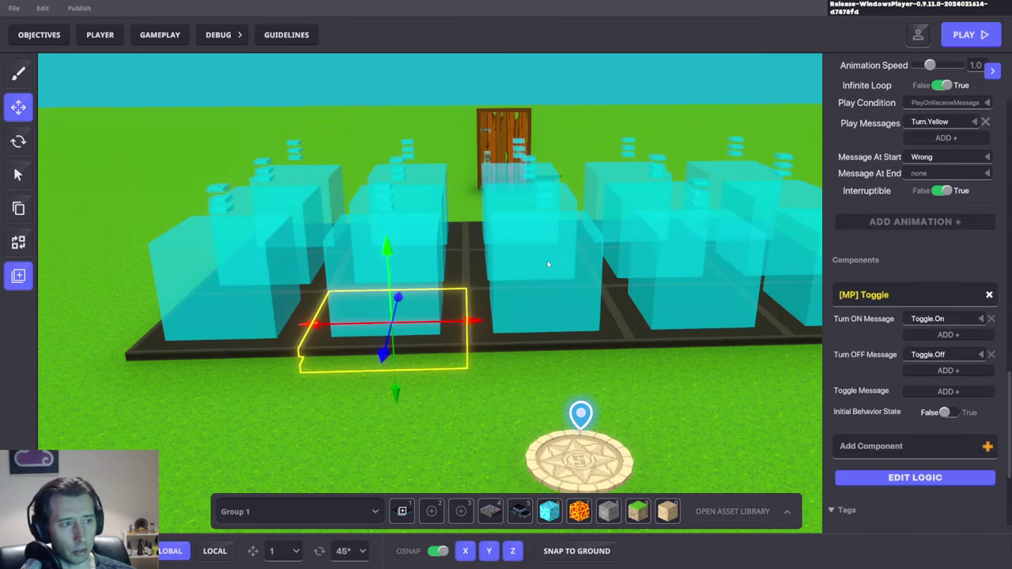
pyautogui.click(417, 239)
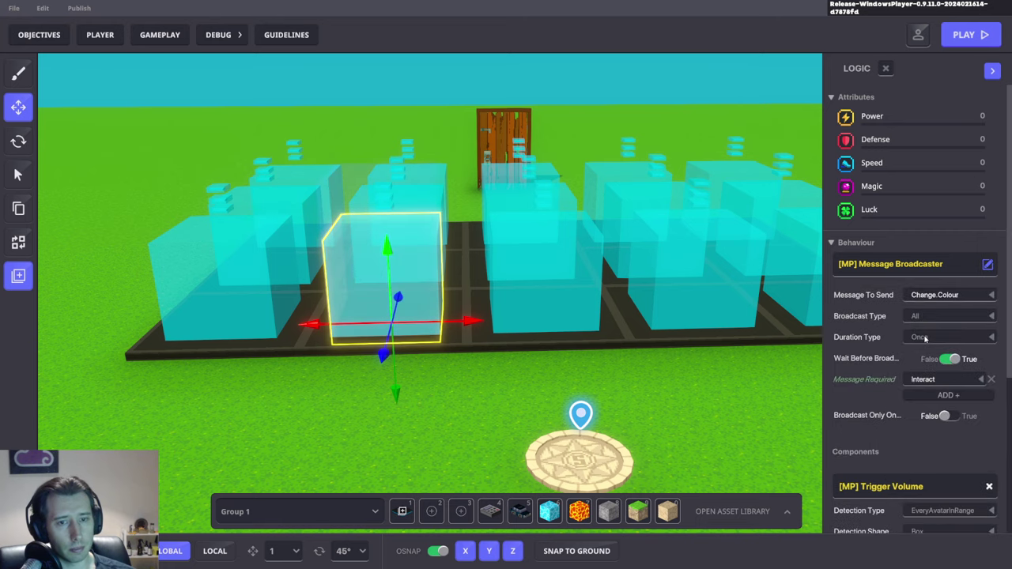
pyautogui.moveTo(657, 355); pyautogui.dragTo(706, 430, button='right')
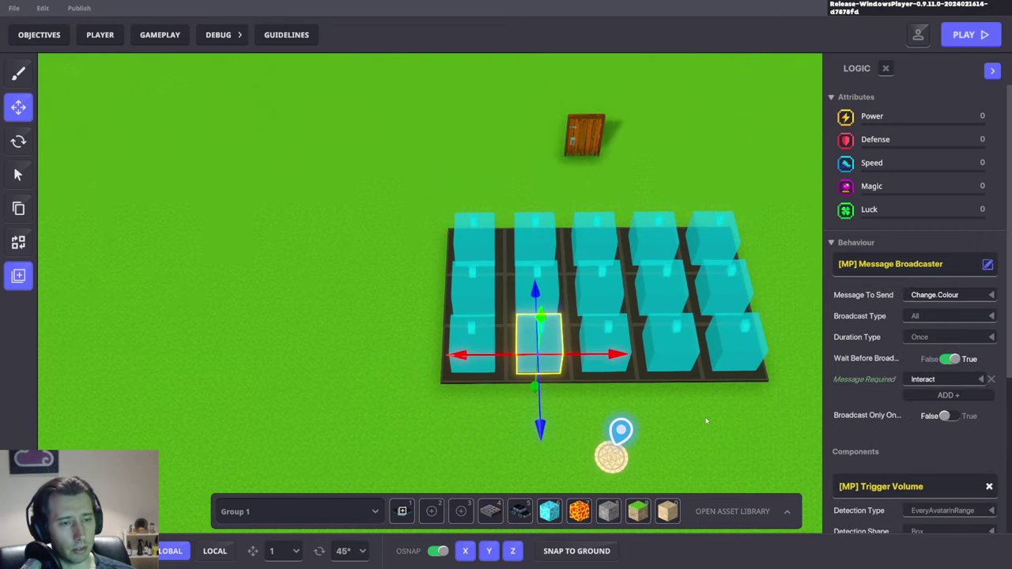
pyautogui.moveTo(706, 420); pyautogui.dragTo(679, 421, button='middle')
pyautogui.click(679, 421)
pyautogui.scroll(-1, 679, 422)
# Set the fixed value compared with Combo to 15 in the game rules' Compare numbers logic box, and close the gameplay settings.
pyautogui.click(162, 35)
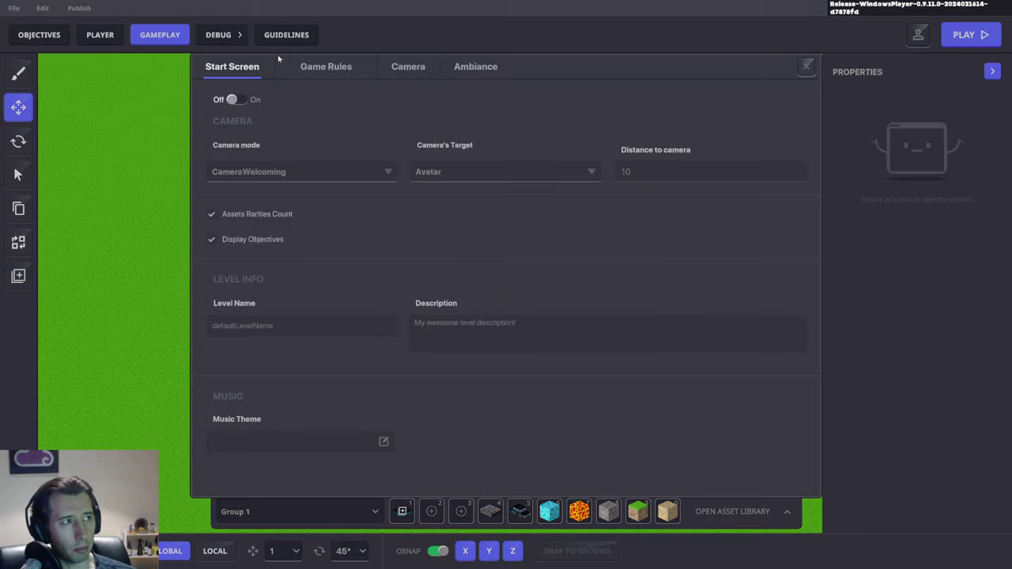
pyautogui.click(332, 68)
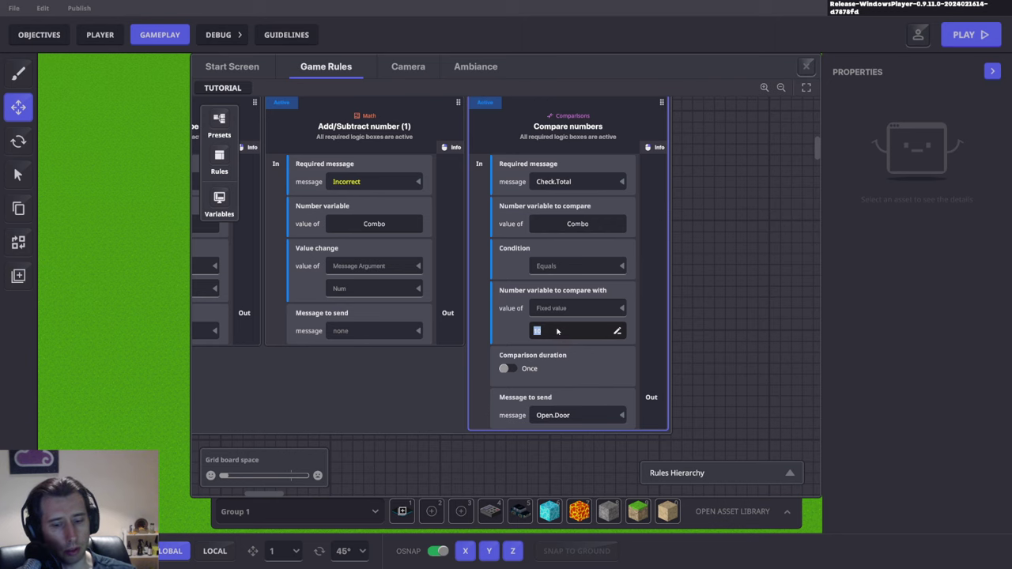
pyautogui.click(585, 310)
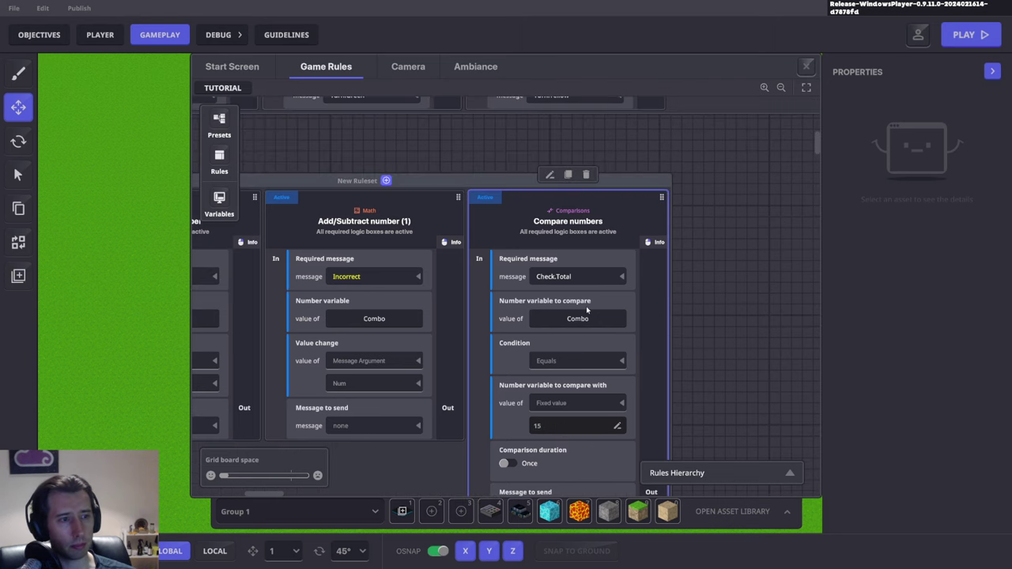
pyautogui.click(808, 71)
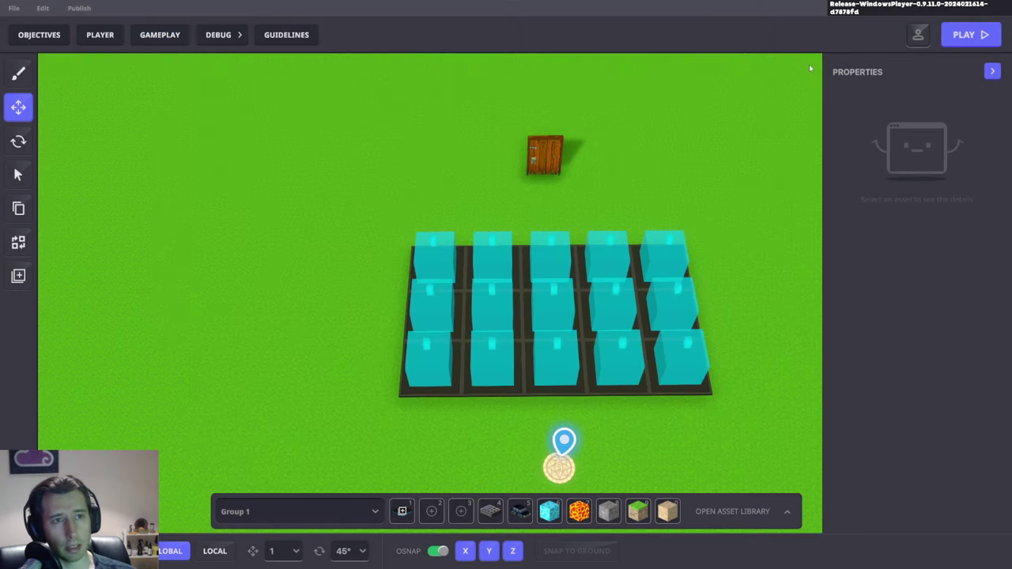
# Check the animation settings of the first tile in the front row, and deselect it.
pyautogui.moveTo(643, 325); pyautogui.dragTo(638, 330, button='middle')
pyautogui.scroll(3, 436, 384)
pyautogui.click(452, 404)
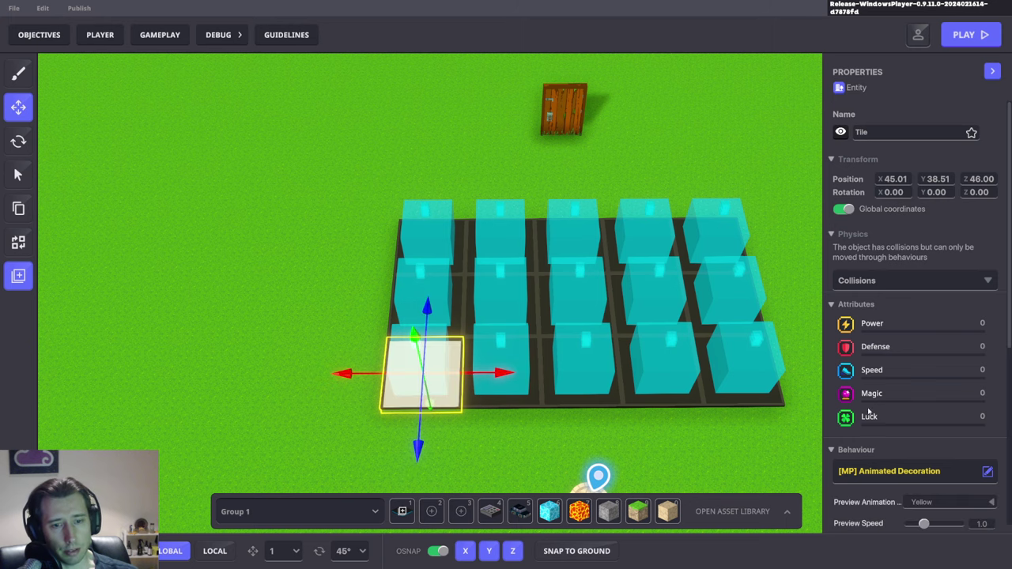
pyautogui.scroll(-3, 901, 409)
pyautogui.moveTo(818, 416); pyautogui.dragTo(766, 427, button='middle')
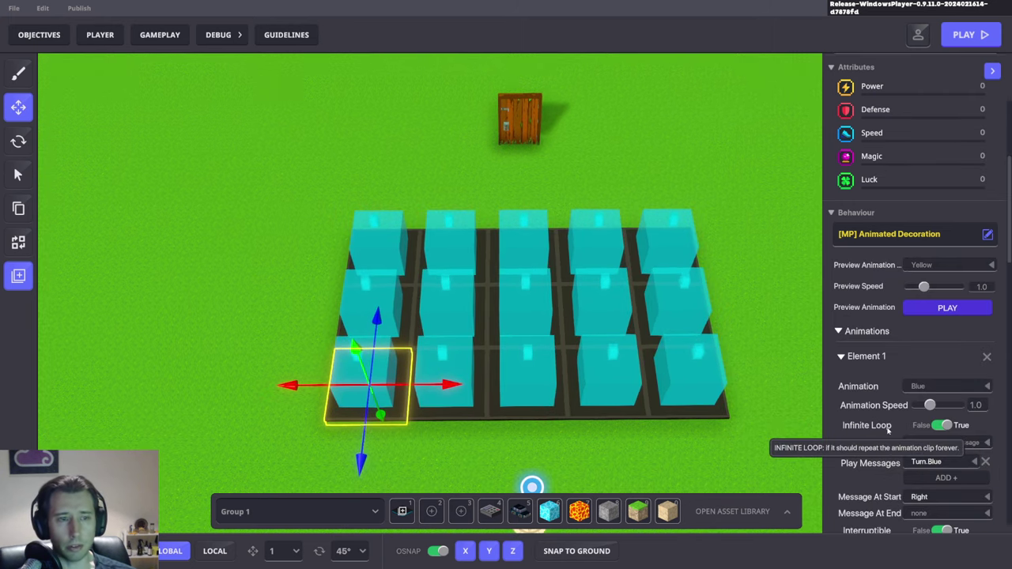
pyautogui.moveTo(536, 443); pyautogui.dragTo(468, 412, button='middle')
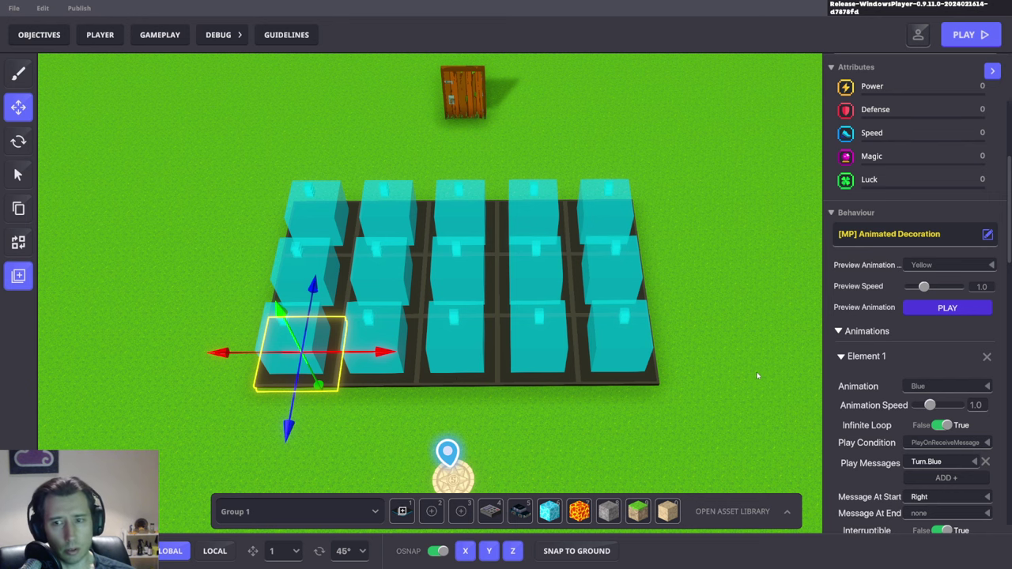
pyautogui.moveTo(756, 376); pyautogui.dragTo(630, 383, button='middle')
pyautogui.click(609, 383)
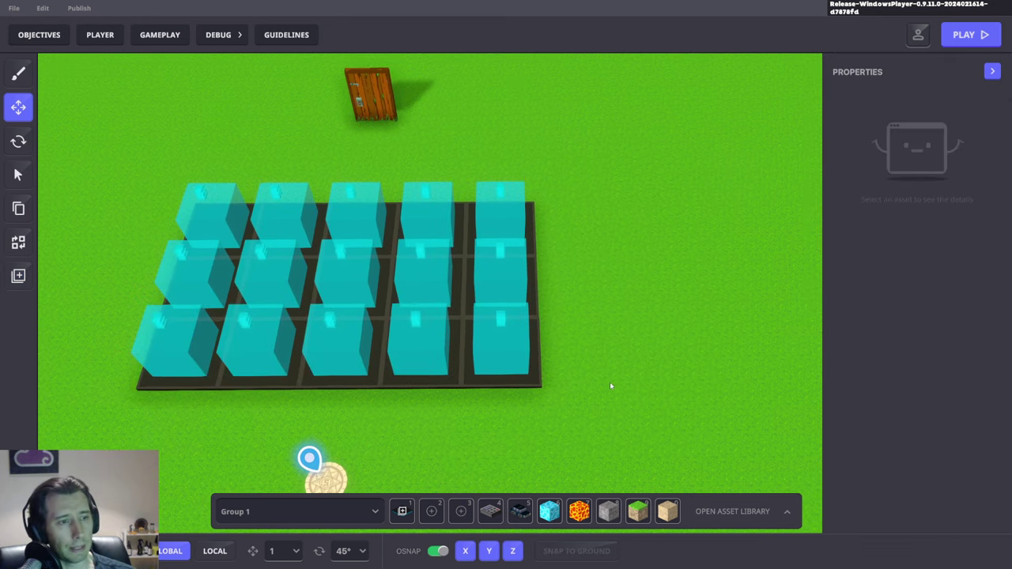
pyautogui.moveTo(610, 383); pyautogui.dragTo(593, 401, button='right')
pyautogui.press('a')
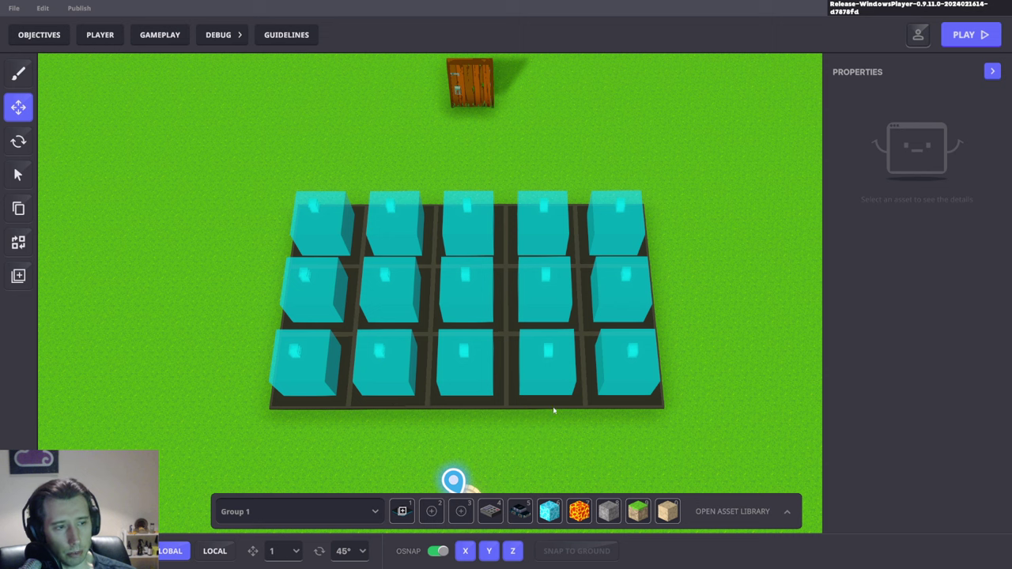
pyautogui.click(322, 406)
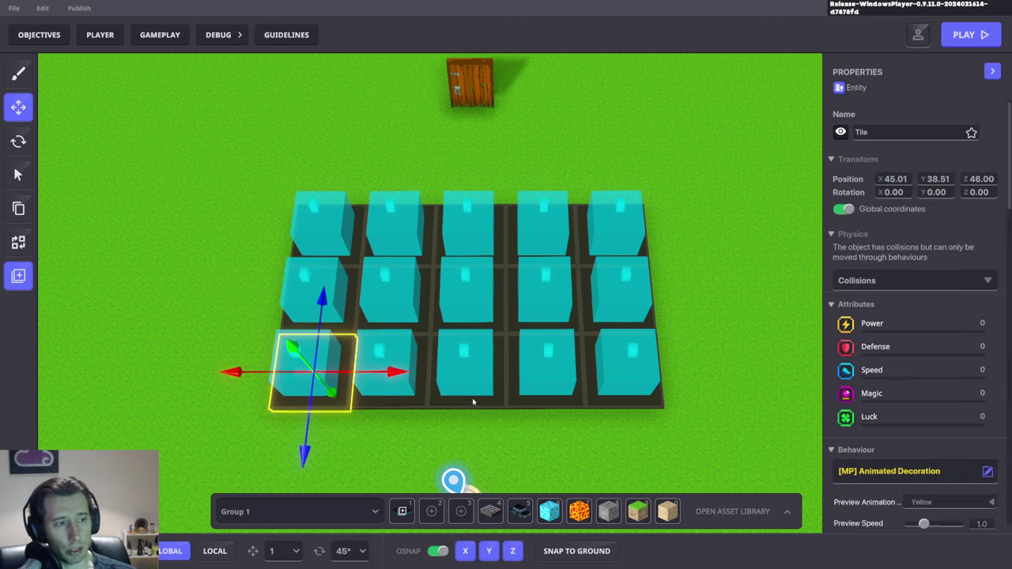
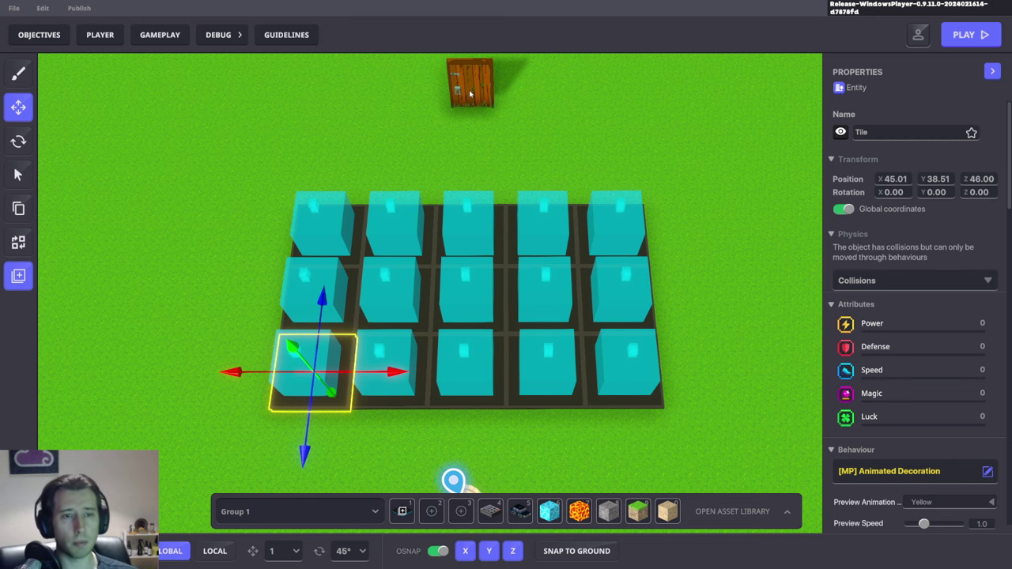
pyautogui.moveTo(536, 141); pyautogui.dragTo(396, 402)
pyautogui.click(483, 121)
pyautogui.moveTo(483, 120); pyautogui.dragTo(467, 135, button='right')
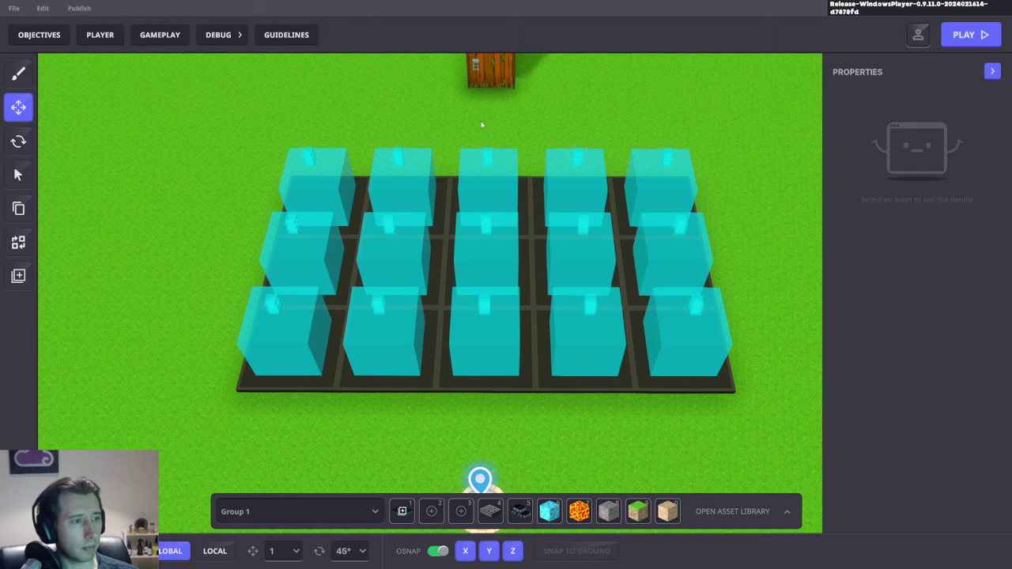
pyautogui.moveTo(216, 117); pyautogui.dragTo(235, 139)
pyautogui.click(768, 445)
pyautogui.click(327, 96)
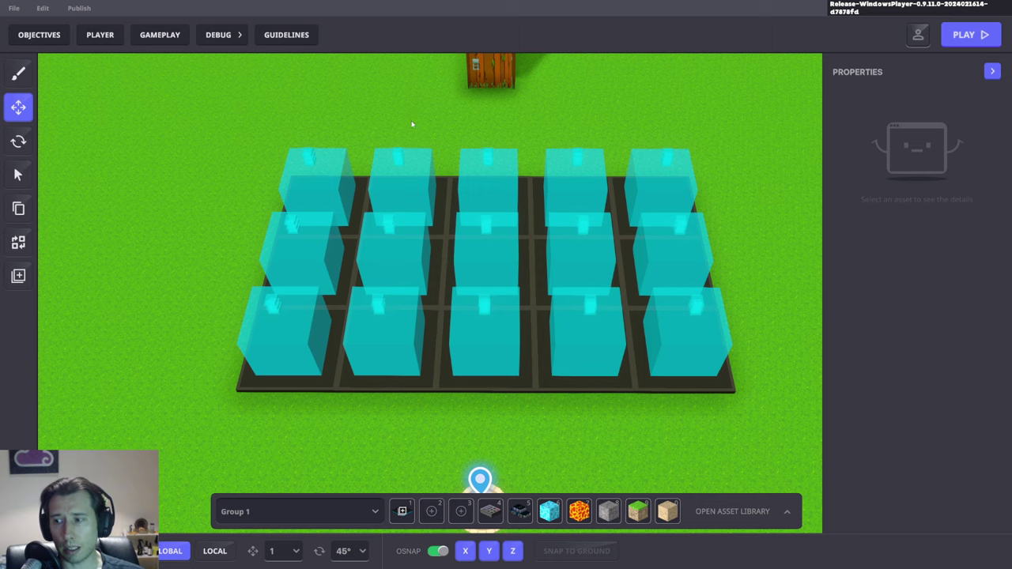
# Clear the wooden door's behaviour to None and reassign the [MP] Door behaviour.
pyautogui.click(494, 103)
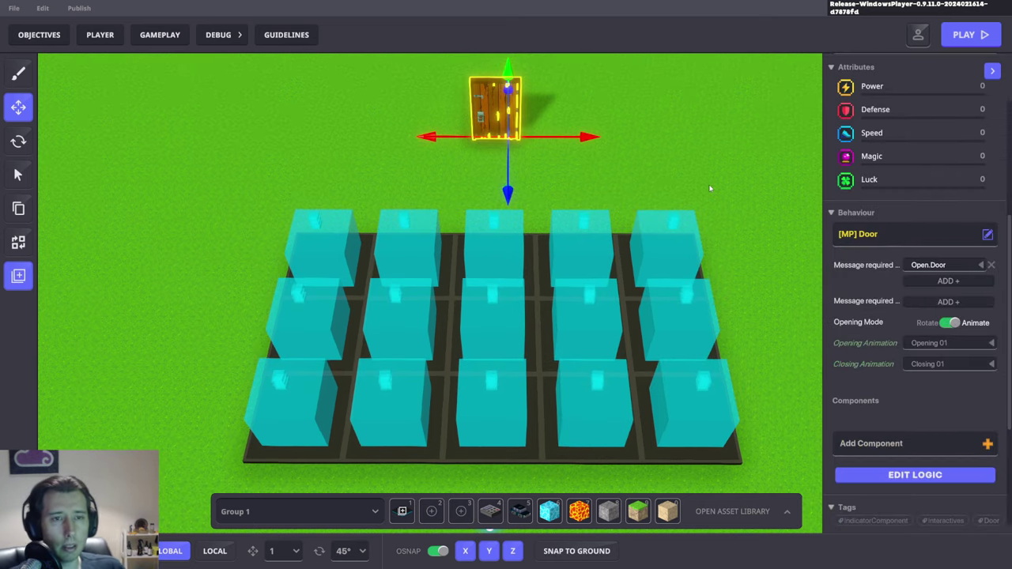
pyautogui.click(884, 235)
pyautogui.click(372, 272)
pyautogui.click(855, 238)
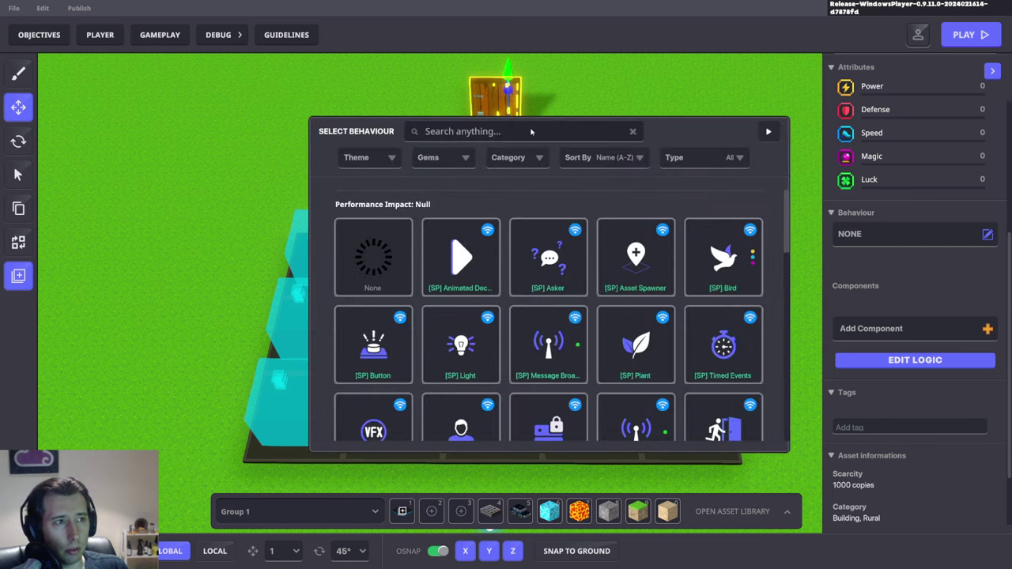
pyautogui.click(531, 131)
pyautogui.write('doo')
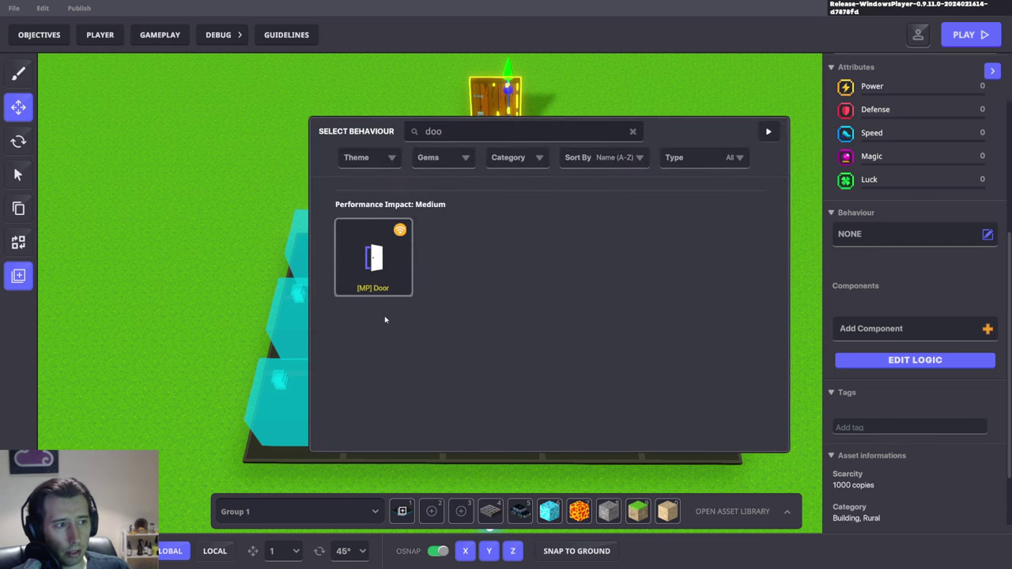
pyautogui.click(373, 265)
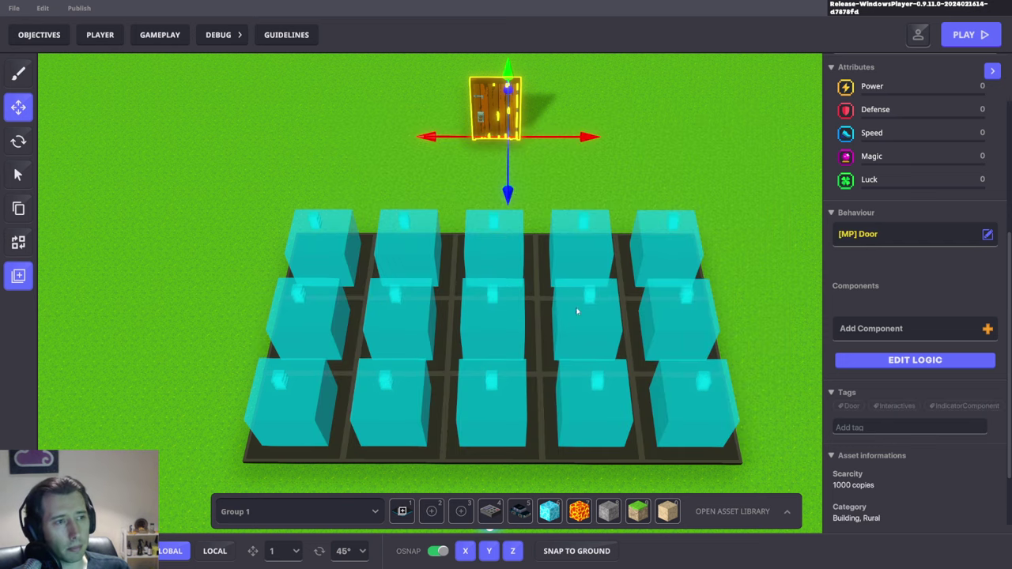
pyautogui.moveTo(568, 117); pyautogui.dragTo(583, 199, button='middle')
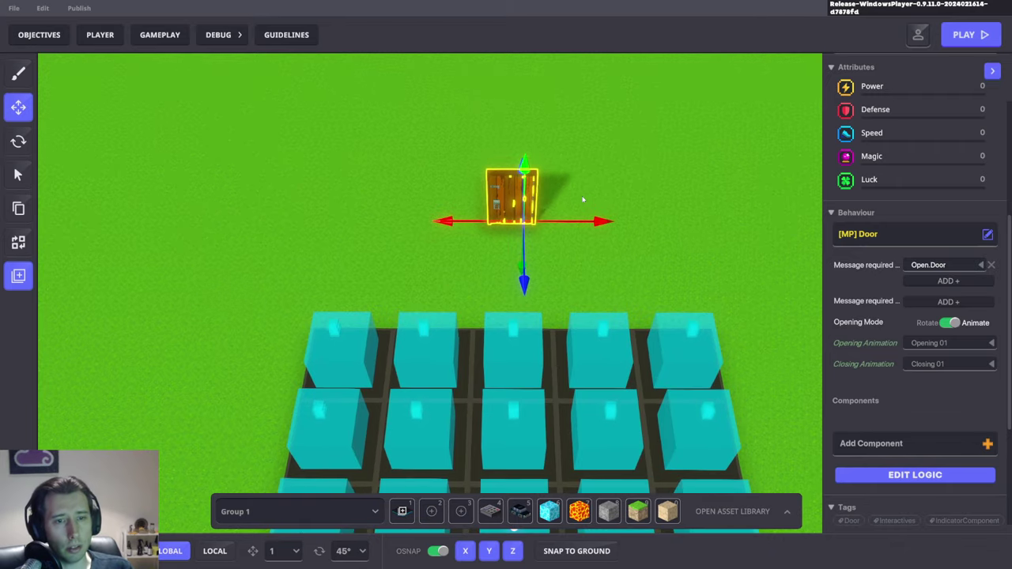
# Try adding an [MP] Avatar Teleportation component to the wooden door, and remove it from the door.
pyautogui.click(899, 444)
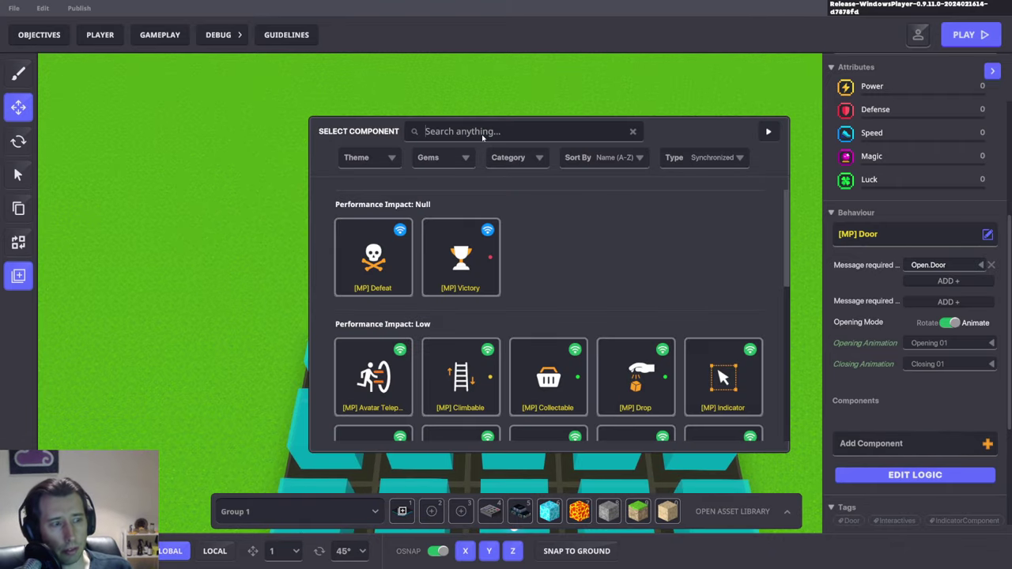
pyautogui.click(479, 133)
pyautogui.write('tel')
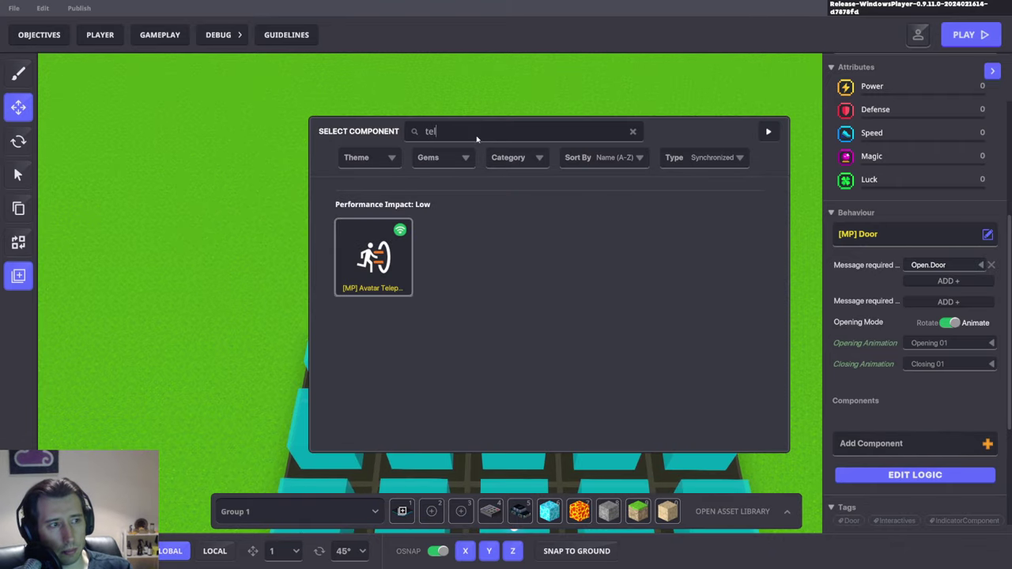
pyautogui.click(373, 261)
pyautogui.scroll(5, 636, 216)
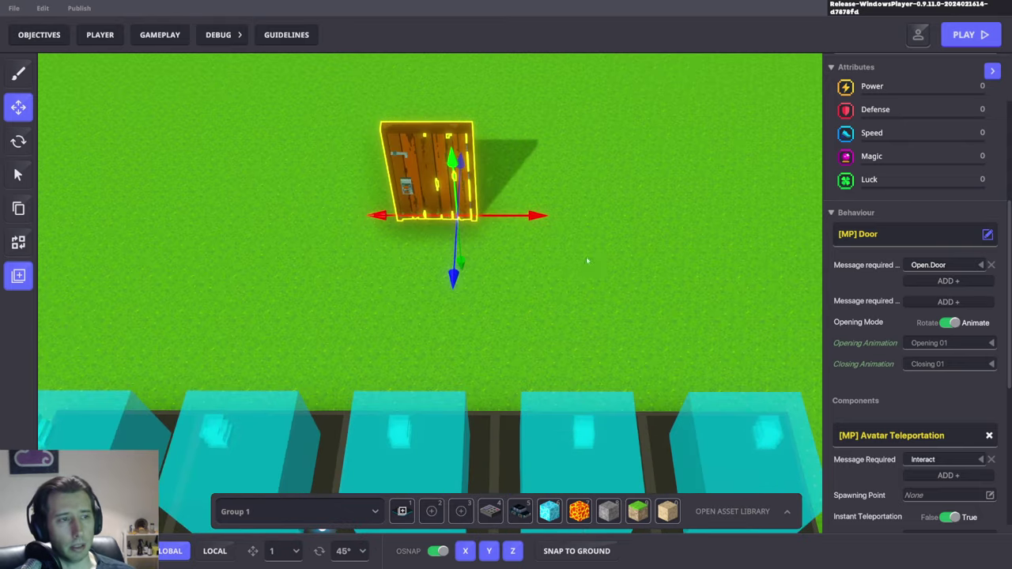
pyautogui.moveTo(587, 259); pyautogui.dragTo(697, 246, button='right')
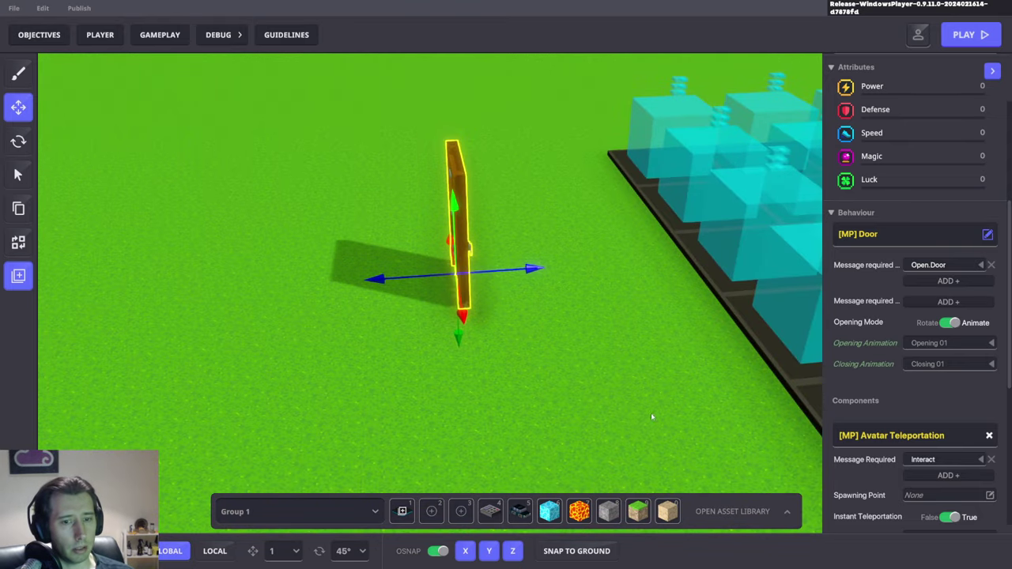
pyautogui.click(990, 437)
# Place a NumPad Switch on the grass behind the door and set its behaviour to None.
pyautogui.moveTo(615, 328); pyautogui.dragTo(603, 388, button='right')
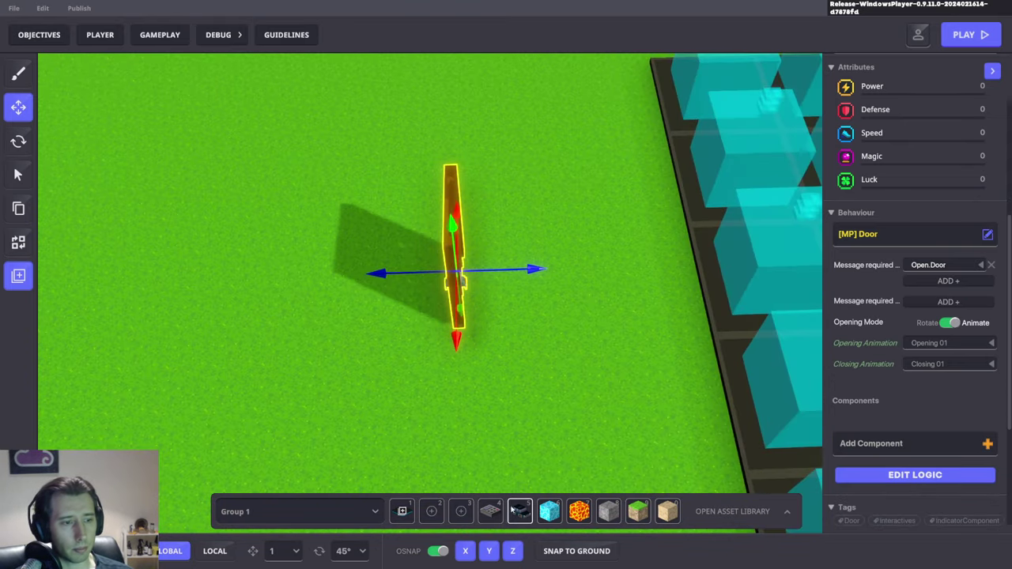
pyautogui.click(490, 511)
pyautogui.click(19, 108)
pyautogui.moveTo(290, 246); pyautogui.dragTo(403, 340)
pyautogui.scroll(-3, 907, 249)
pyautogui.click(905, 244)
pyautogui.click(372, 261)
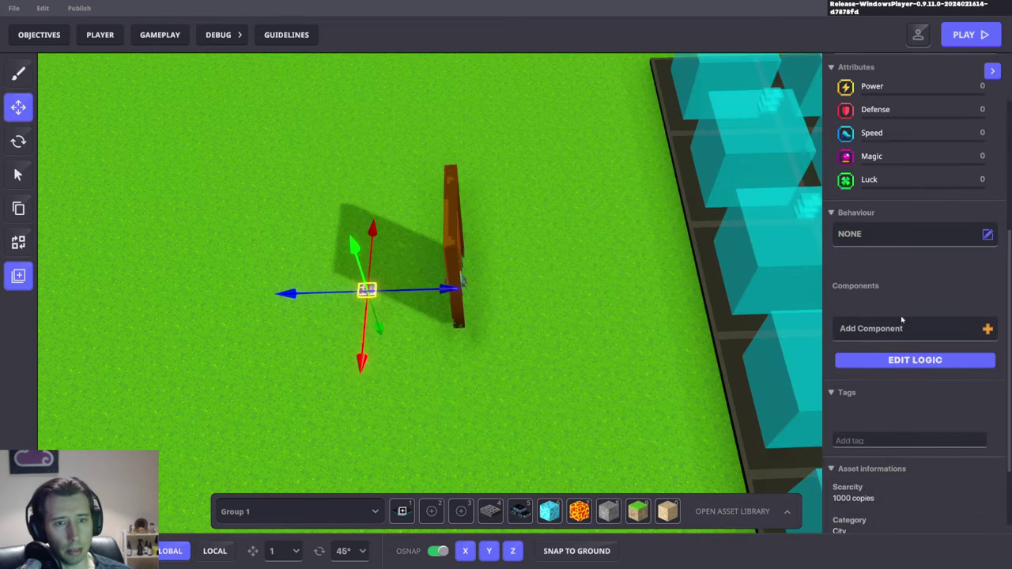
# Add an [MP] Avatar Teleportation component to the switch behind the door with Open.Door as its required message.
pyautogui.click(901, 328)
pyautogui.write('tele')
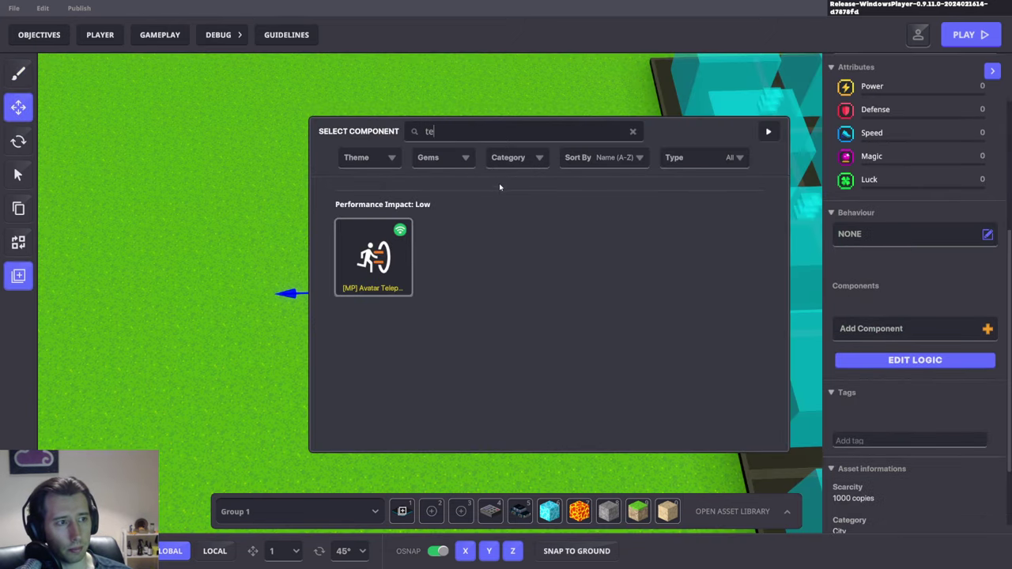
pyautogui.click(372, 259)
pyautogui.click(928, 346)
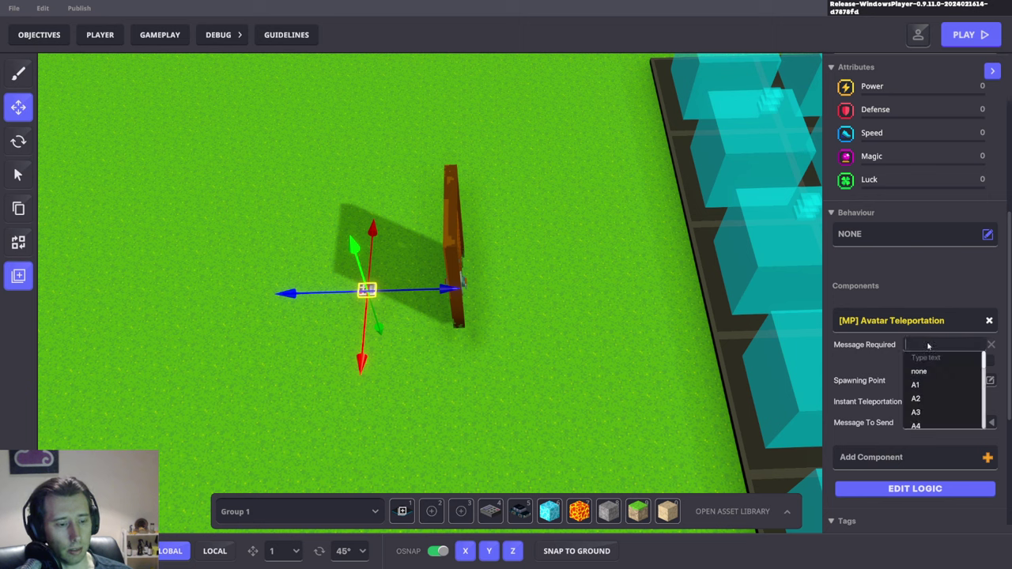
pyautogui.write('Open')
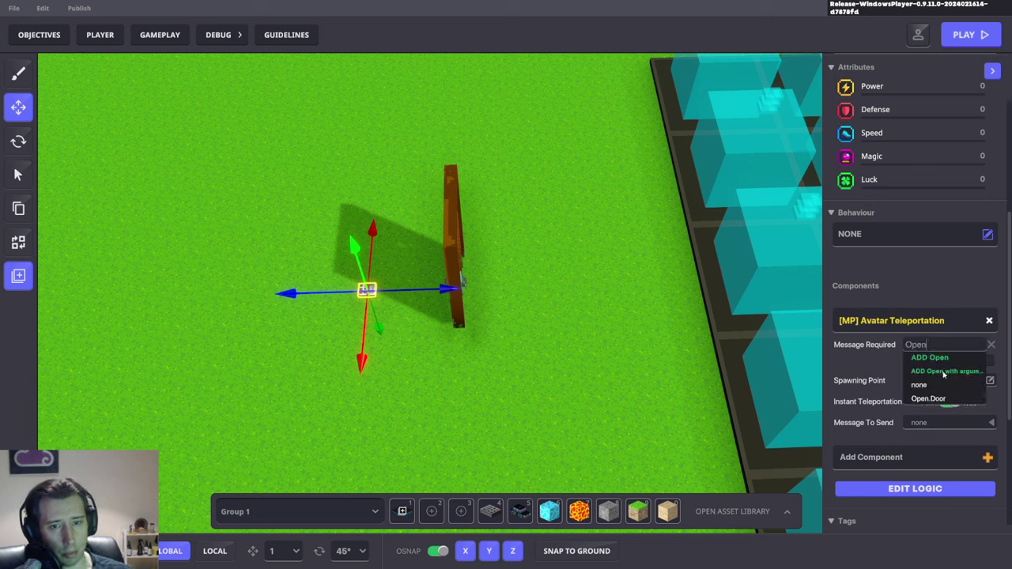
pyautogui.click(930, 399)
# Rename the switch behind the door as Open Door.
pyautogui.scroll(5, 932, 384)
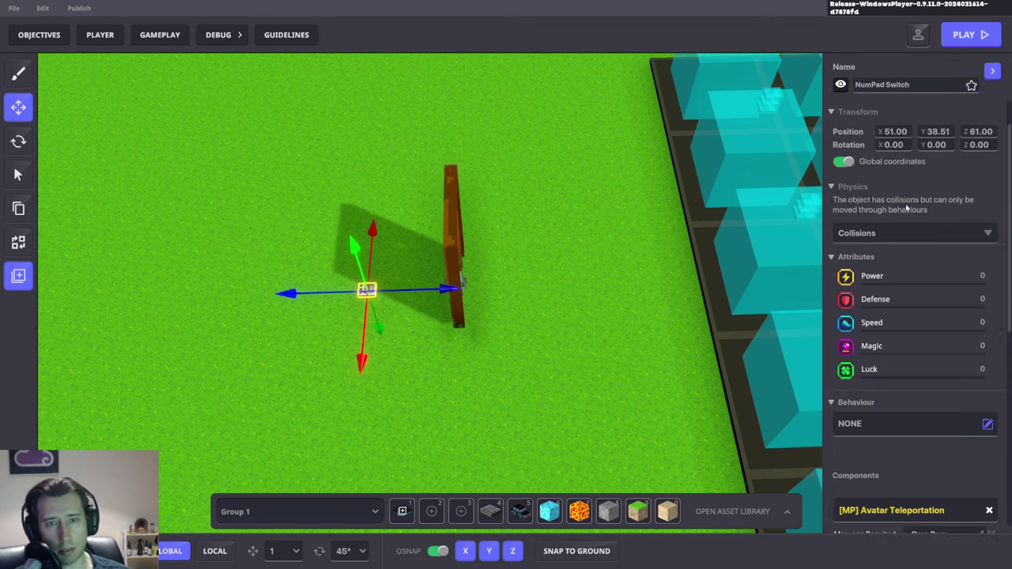
pyautogui.doubleClick(906, 131)
pyautogui.write('Open D')
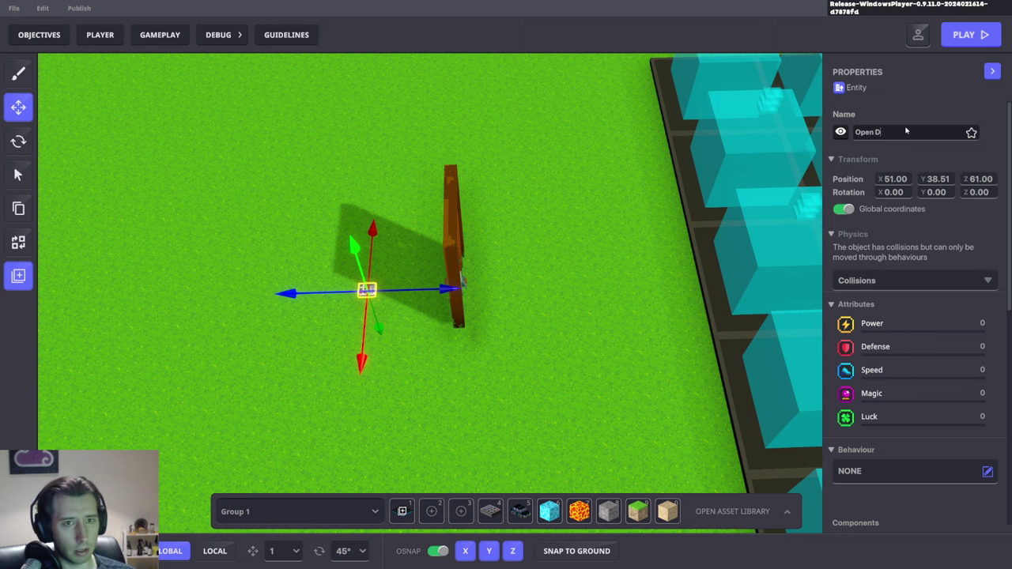
pyautogui.write('oor')
pyautogui.hotkey('ctrl', 'a')
pyautogui.press('Return')
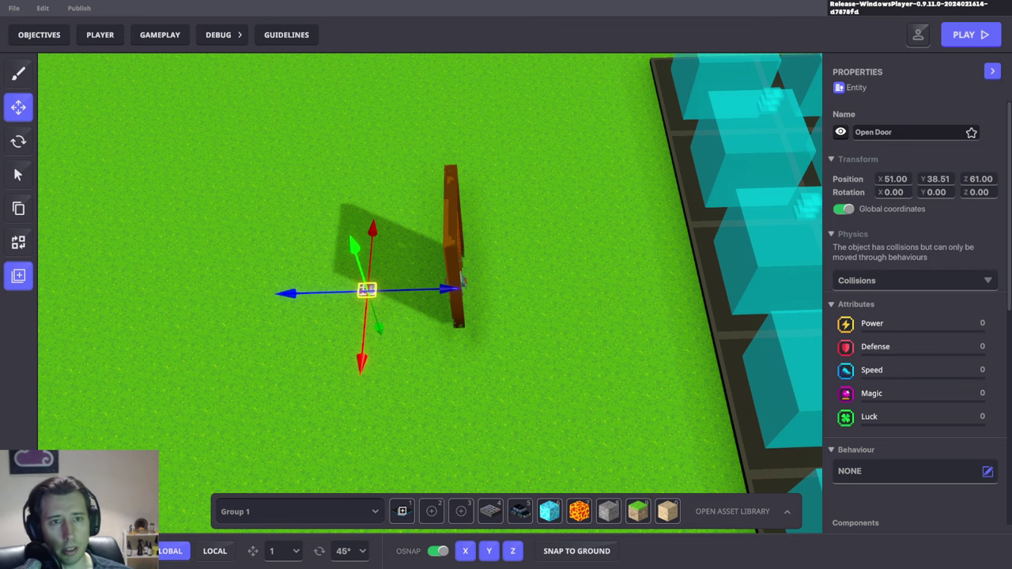
# Set the Open Door object as the spawning point of the switch's [MP] Avatar Teleportation component.
pyautogui.scroll(-5, 940, 279)
pyautogui.click(933, 156)
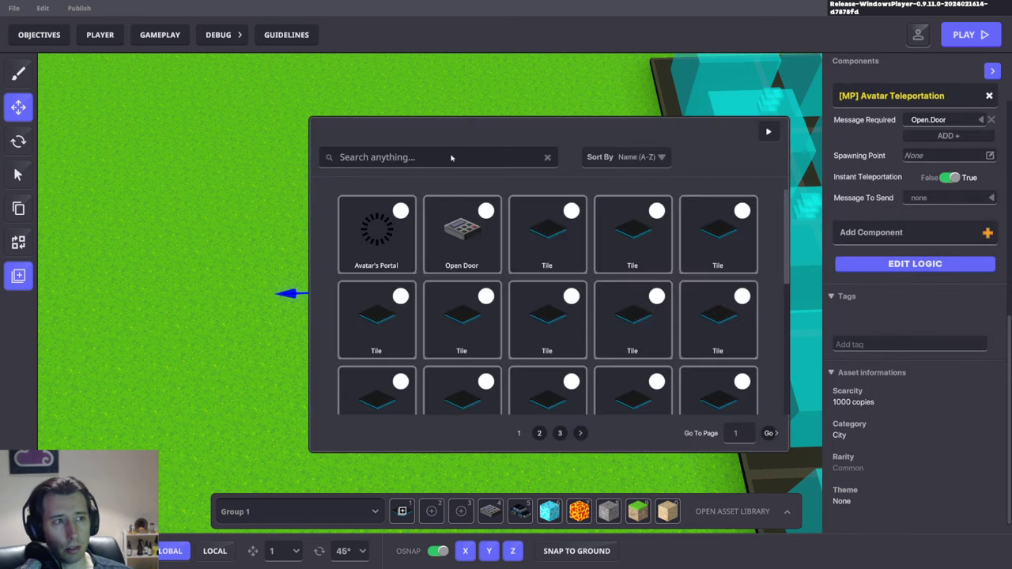
pyautogui.click(450, 158)
pyautogui.write('Open Door')
pyautogui.click(548, 231)
pyautogui.scroll(3, 925, 250)
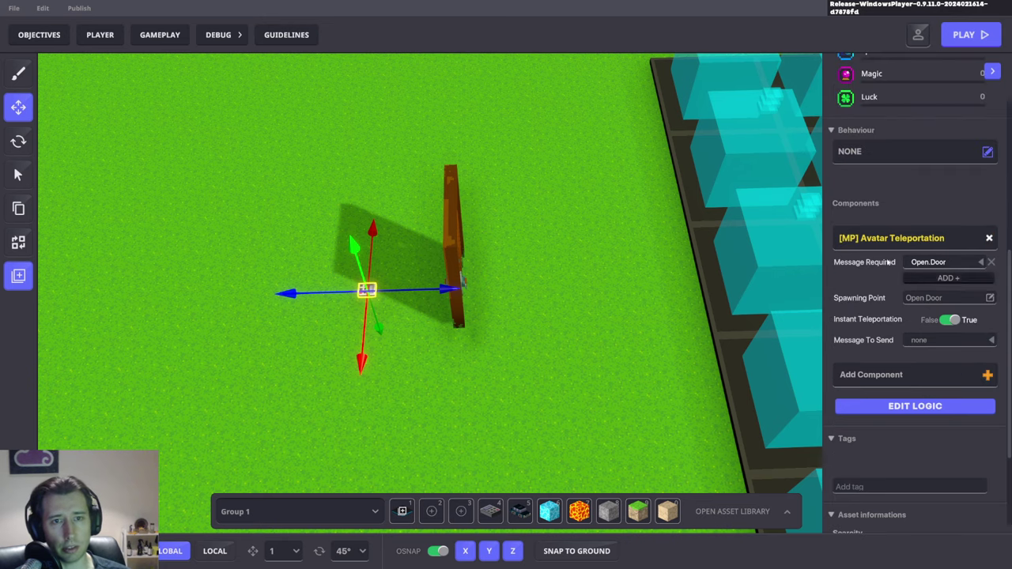
pyautogui.scroll(4, 971, 301)
# In the Compare numbers game rule, set the fixed value that Combo is compared with to 5.
pyautogui.moveTo(597, 304); pyautogui.dragTo(593, 244, button='right')
pyautogui.press('s')
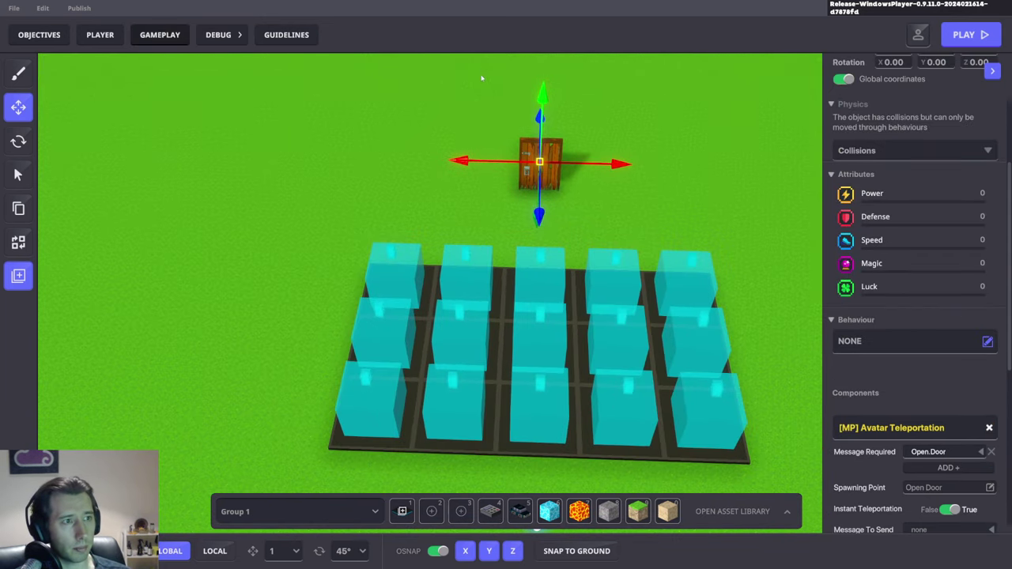
pyautogui.click(157, 35)
pyautogui.click(332, 66)
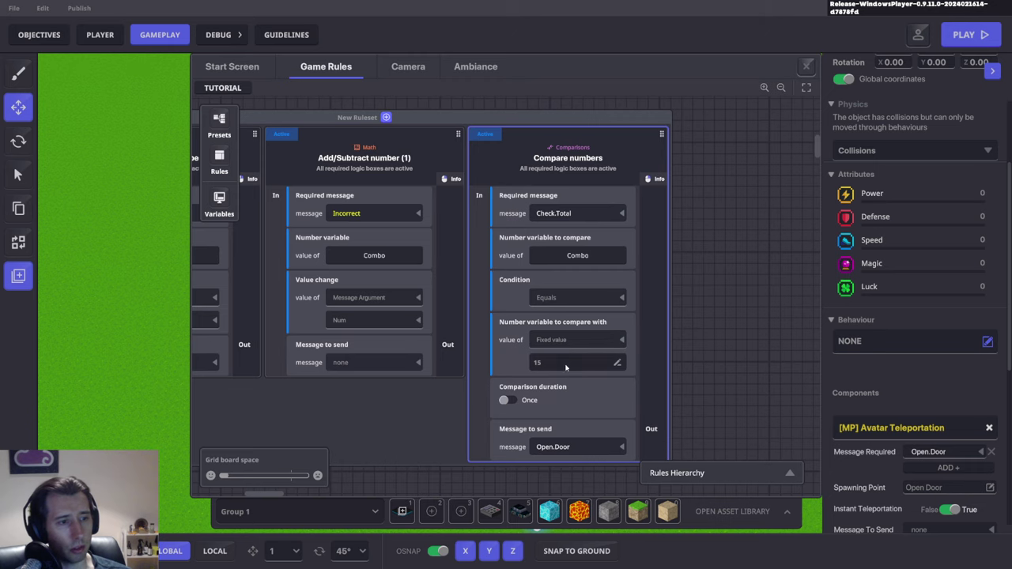
pyautogui.click(567, 364)
pyautogui.click(805, 66)
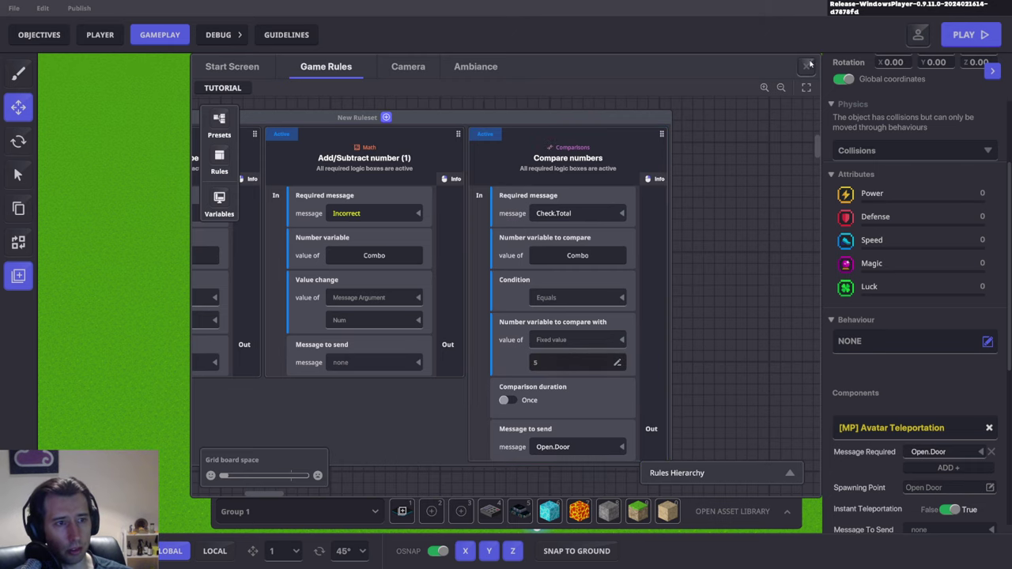
# Playtest the puzzle by colouring the five tiles of the row nearest the door, and return to editing.
pyautogui.hotkey('ctrl', 'p')
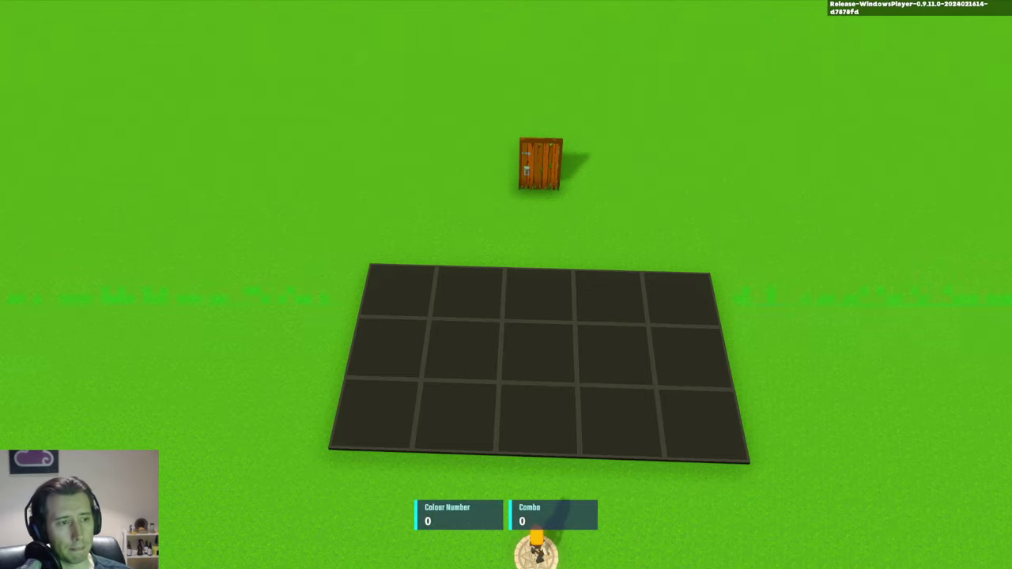
pyautogui.press('a')
pyautogui.press('w')
pyautogui.press('w')
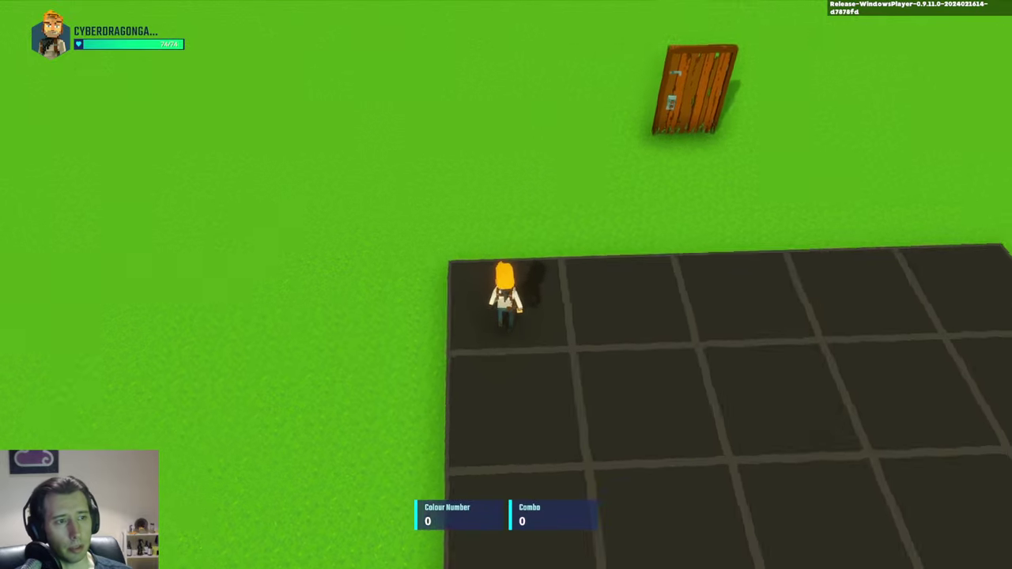
pyautogui.press('w')
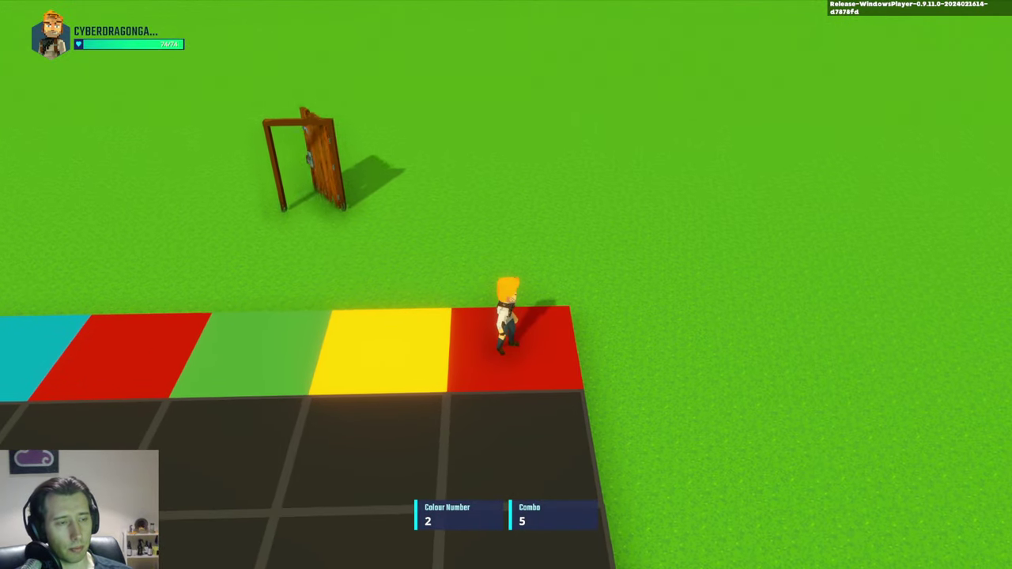
pyautogui.press('a')
pyautogui.press('space')
pyautogui.press('d')
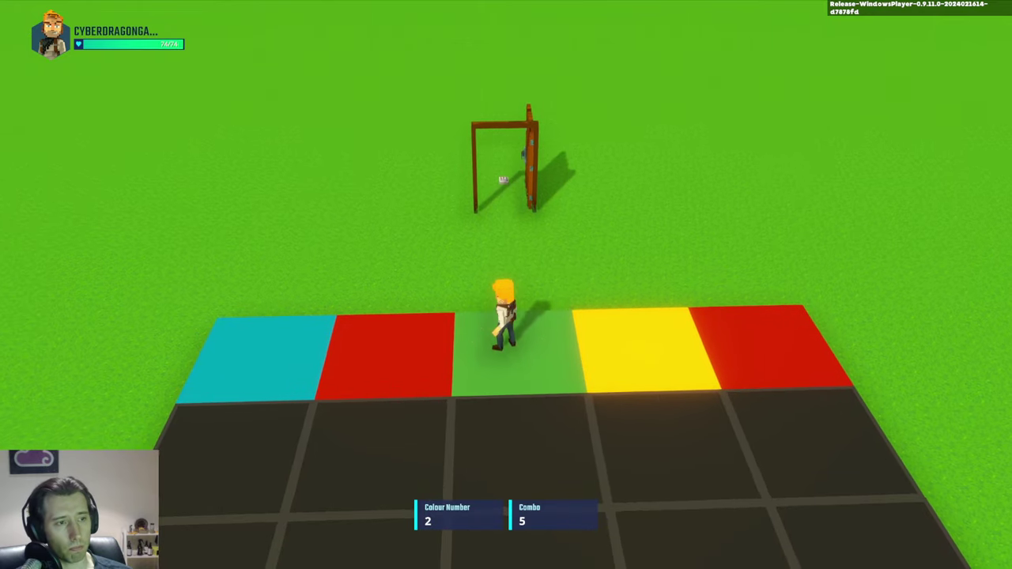
pyautogui.hotkey('ctrl', 'p')
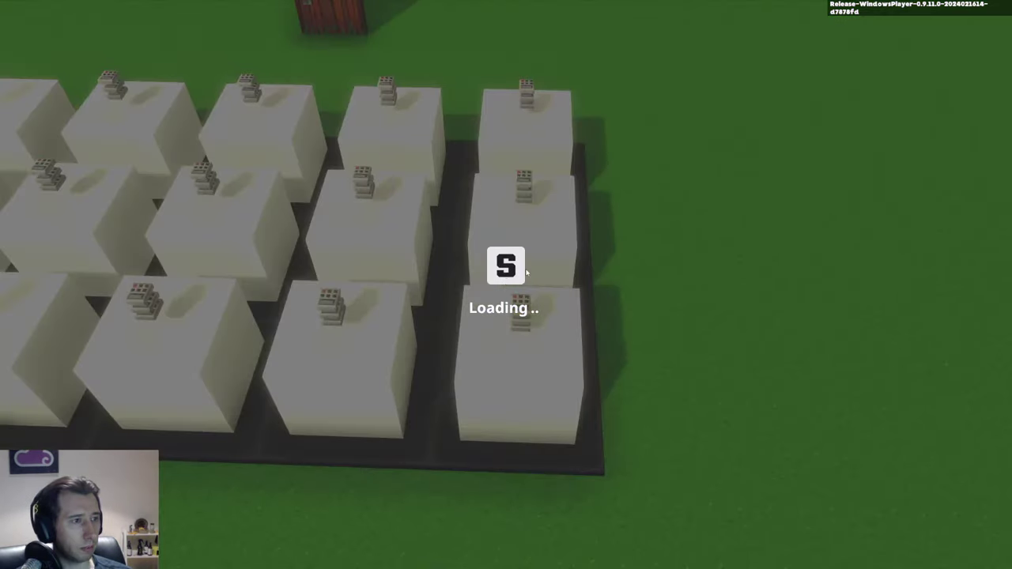
# Examine the required messages of the switch and the wooden door, and the switch's teleportation settings.
pyautogui.press('w')
pyautogui.moveTo(535, 229); pyautogui.dragTo(634, 238, button='right')
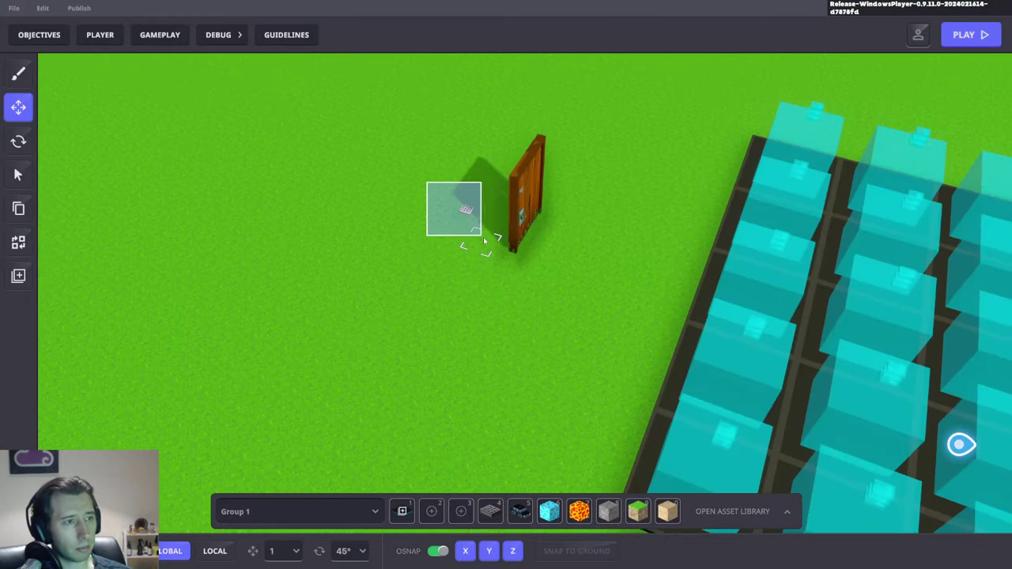
pyautogui.click(466, 210)
pyautogui.scroll(-3, 910, 356)
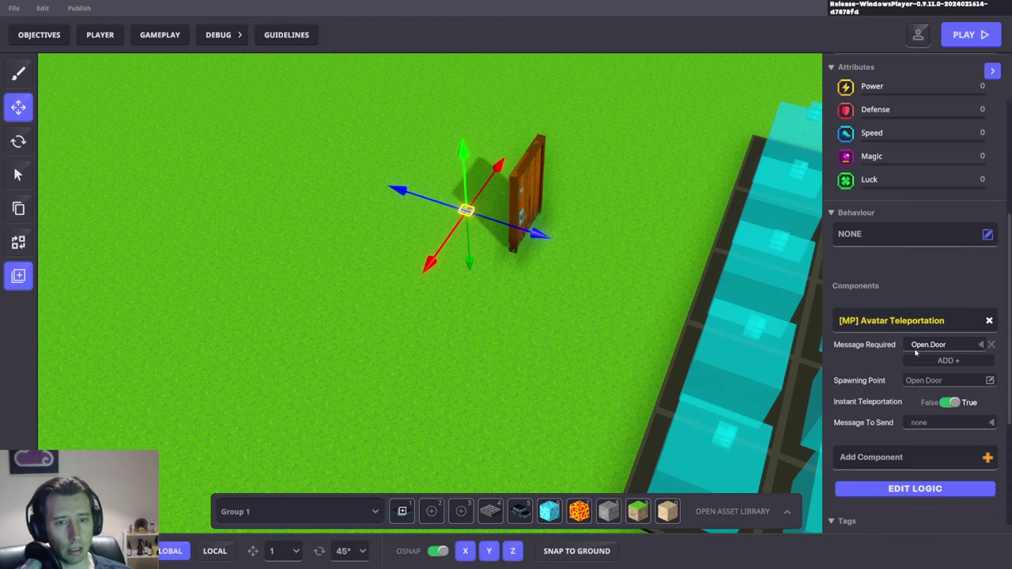
pyautogui.click(533, 180)
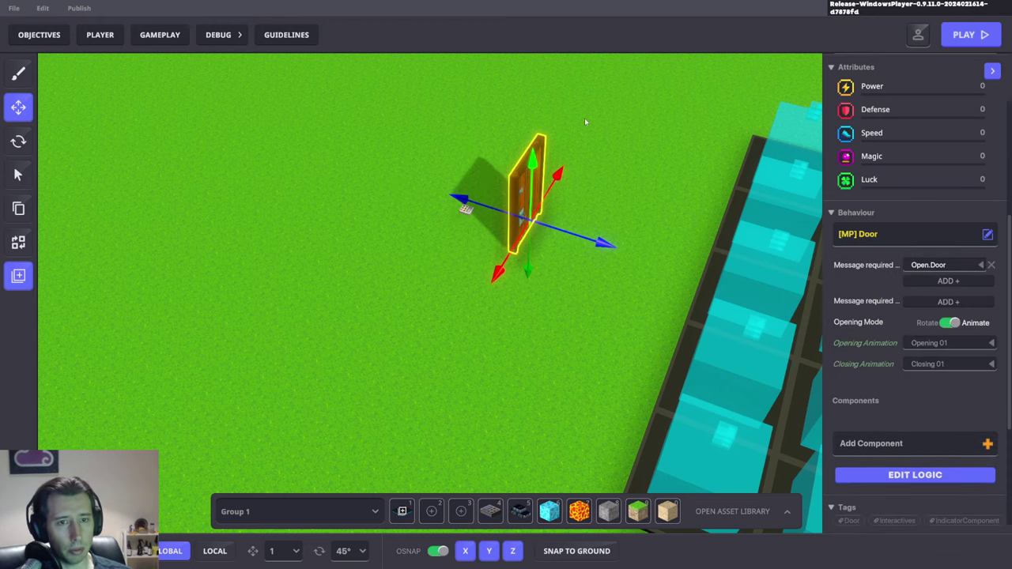
pyautogui.scroll(2, 585, 118)
pyautogui.moveTo(388, 207); pyautogui.dragTo(445, 267)
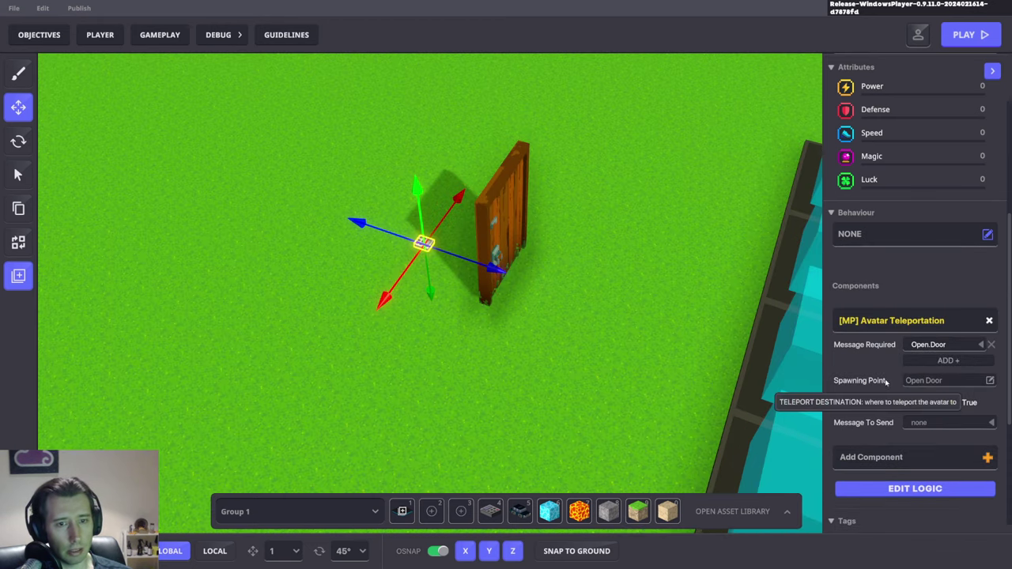
pyautogui.scroll(3, 912, 382)
pyautogui.scroll(-5, 905, 268)
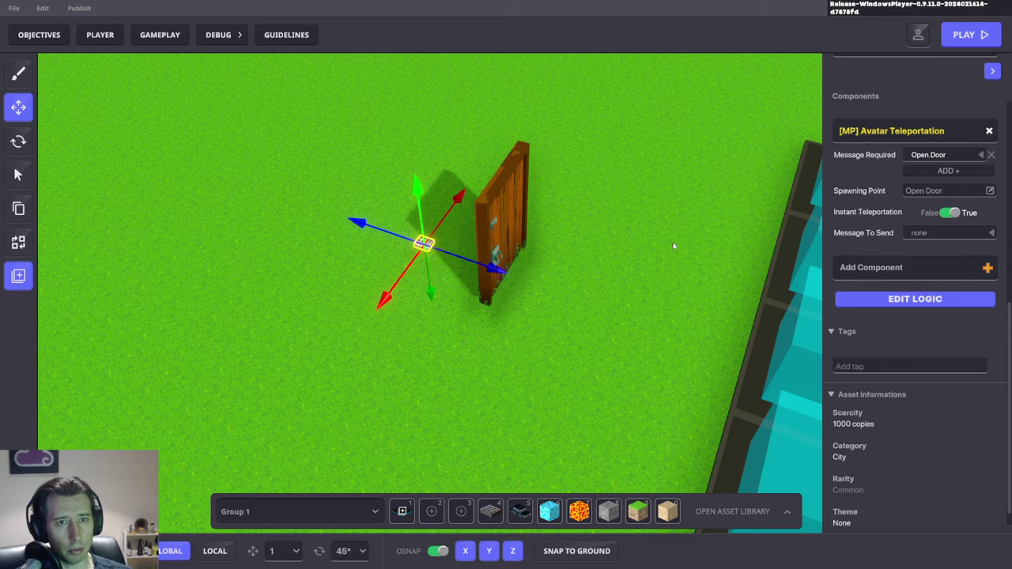
pyautogui.scroll(-3, 674, 246)
# Review the Compare numbers game rule, checking its required message, compared value and message to send.
pyautogui.moveTo(653, 280); pyautogui.dragTo(593, 282, button='right')
pyautogui.scroll(-2, 592, 282)
pyautogui.moveTo(592, 282); pyautogui.dragTo(577, 252, button='middle')
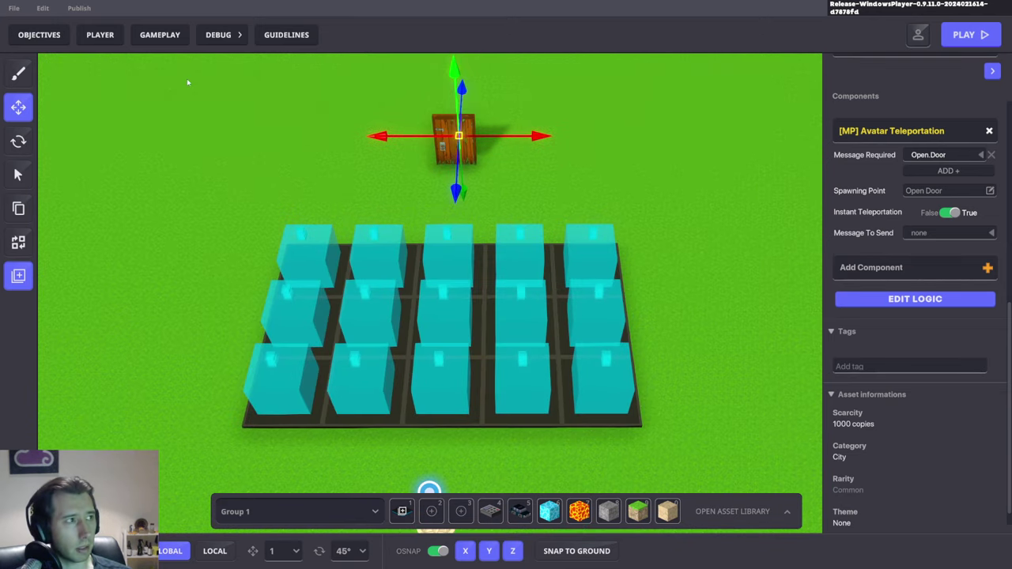
pyautogui.click(162, 34)
pyautogui.click(326, 66)
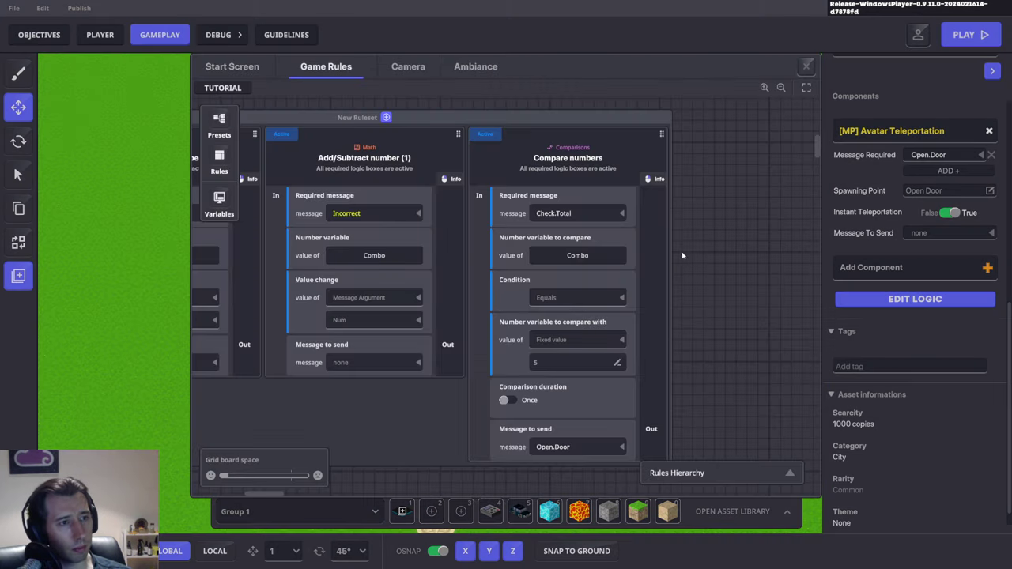
pyautogui.moveTo(555, 262); pyautogui.dragTo(514, 242)
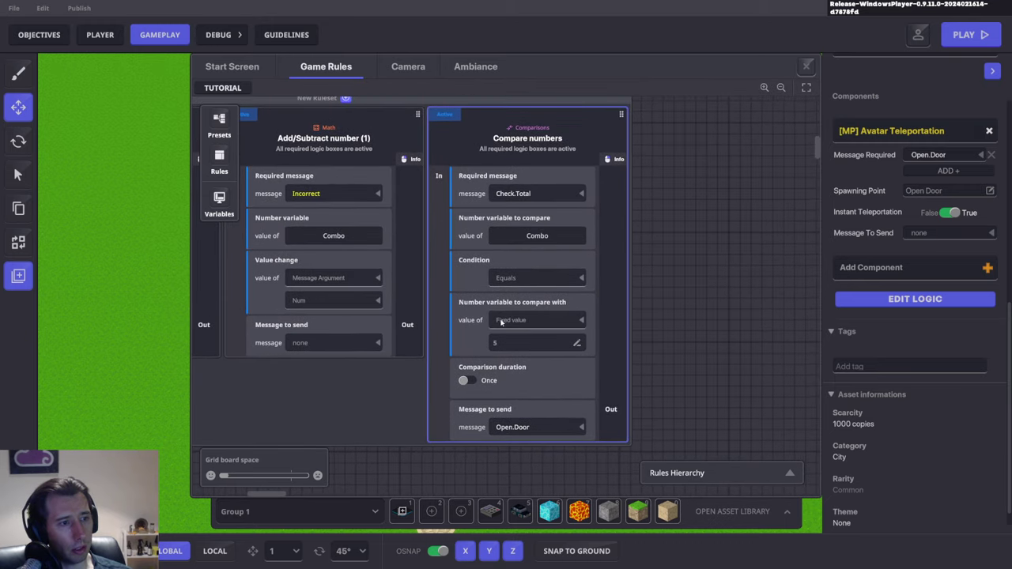
pyautogui.click(671, 125)
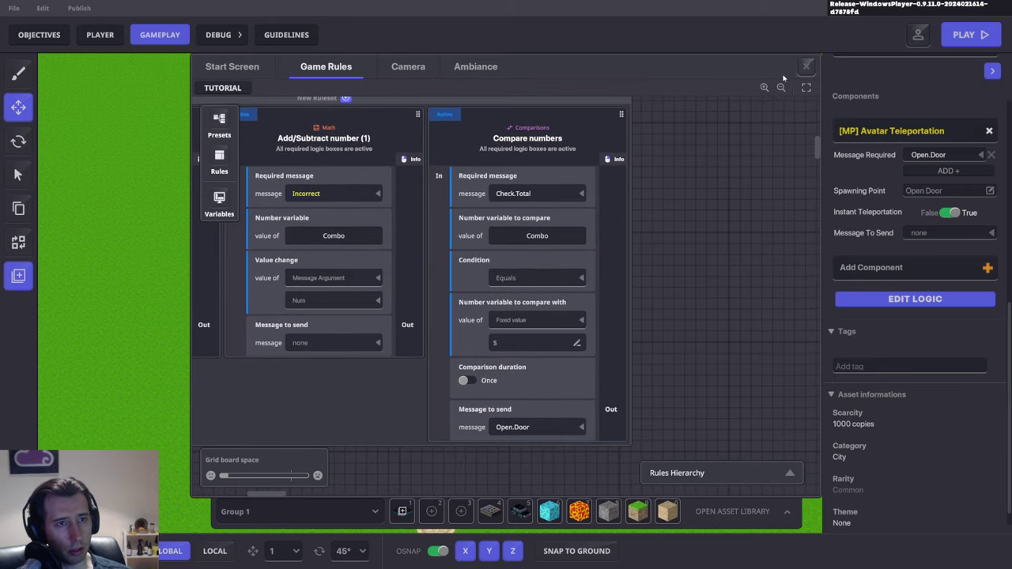
pyautogui.click(806, 66)
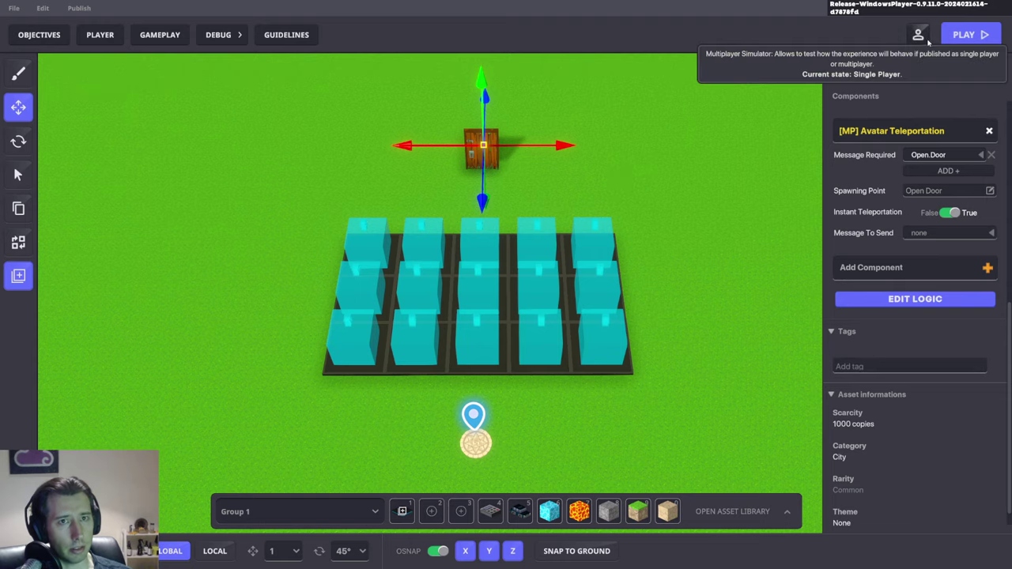
# Switch the simulator to multiplayer and playtest the five-tile combination in the row nearest the door.
pyautogui.click(965, 34)
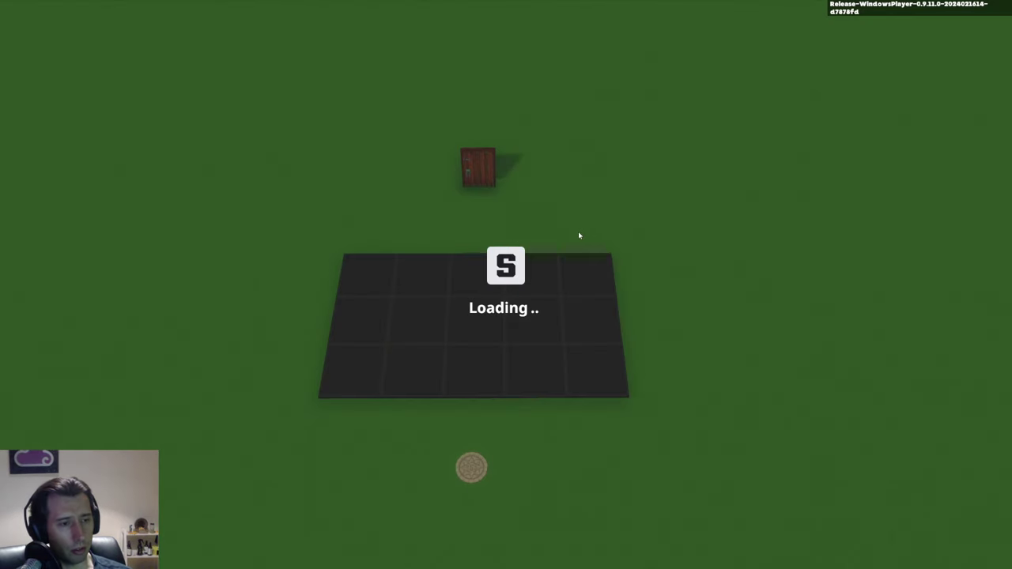
pyautogui.press('w')
pyautogui.press('a')
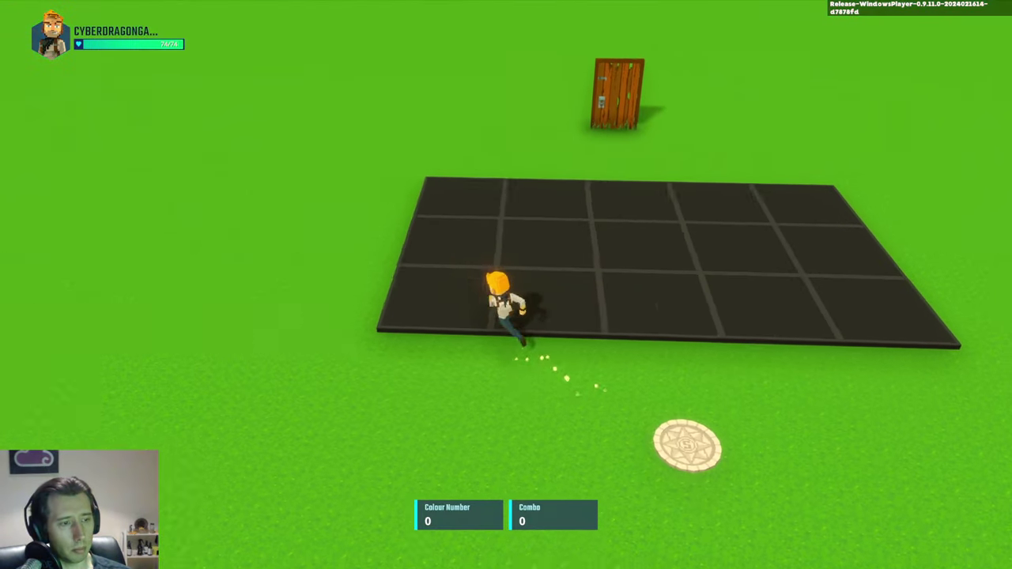
pyautogui.press('w')
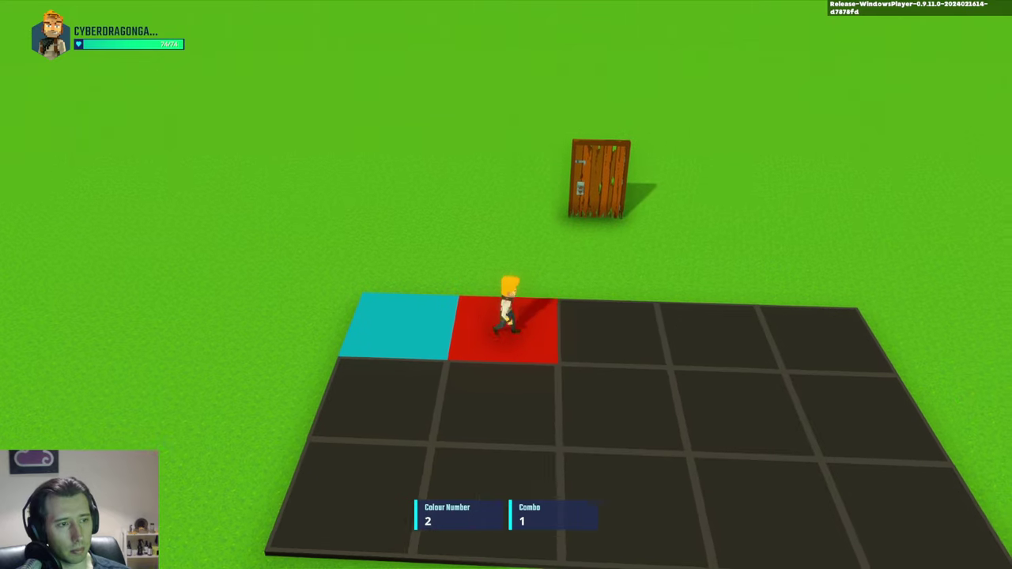
pyautogui.press('d')
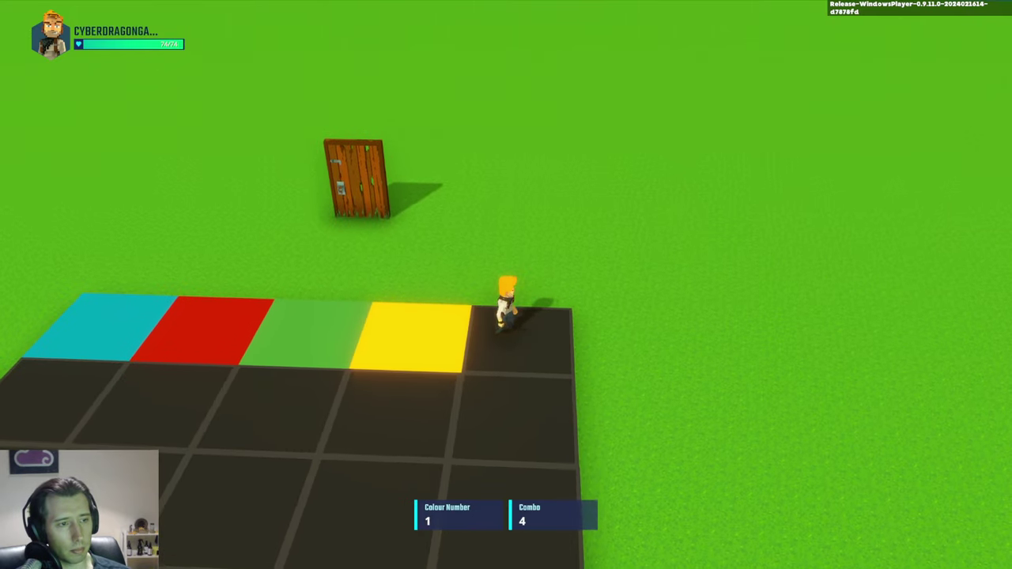
pyautogui.press('space')
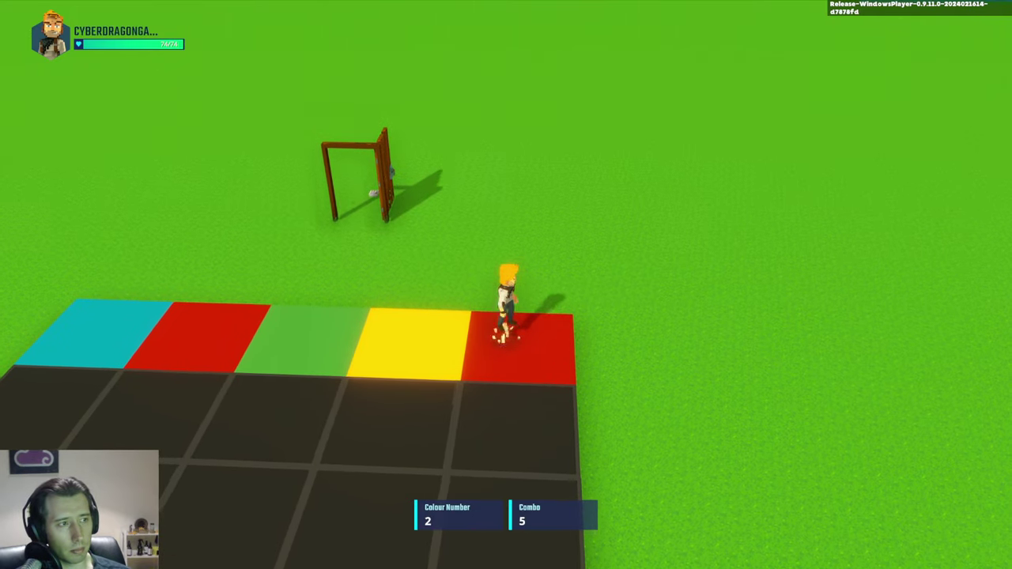
pyautogui.press('a')
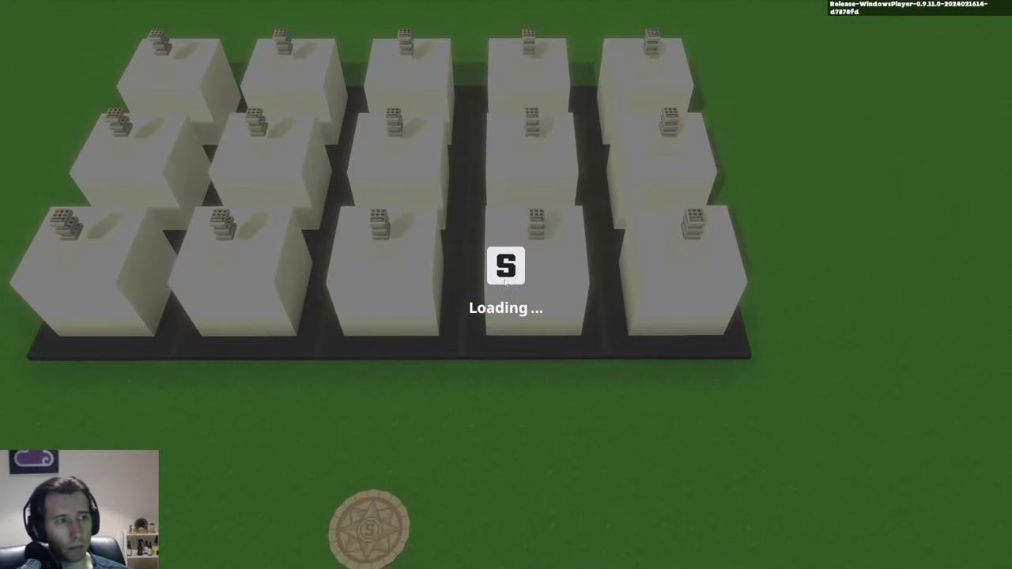
# Move the Open Door switch to Z 65.00 behind the door, hide it and change its collision setting.
pyautogui.scroll(-2, 506, 277)
pyautogui.moveTo(519, 243); pyautogui.dragTo(511, 243, button='right')
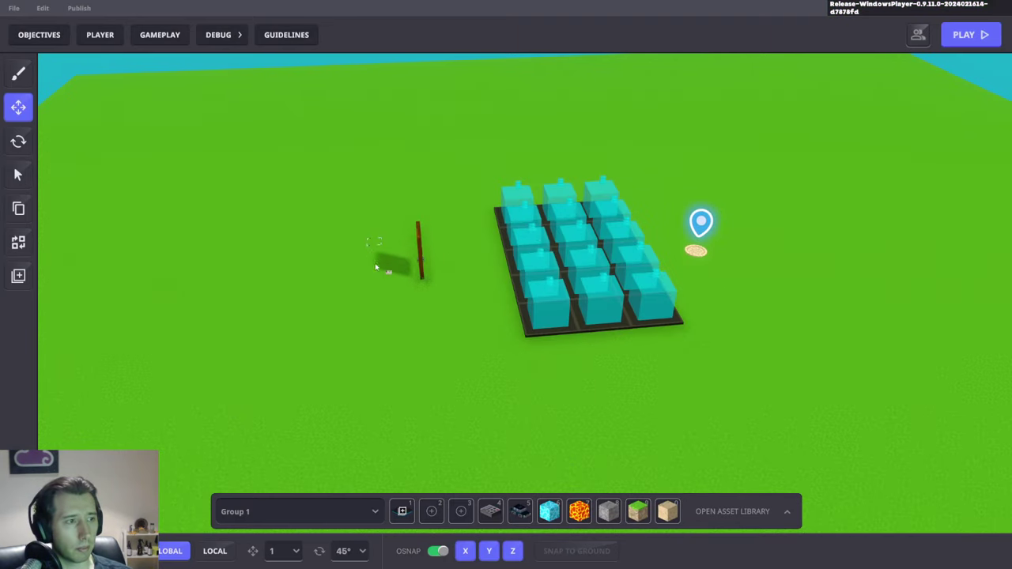
pyautogui.click(375, 268)
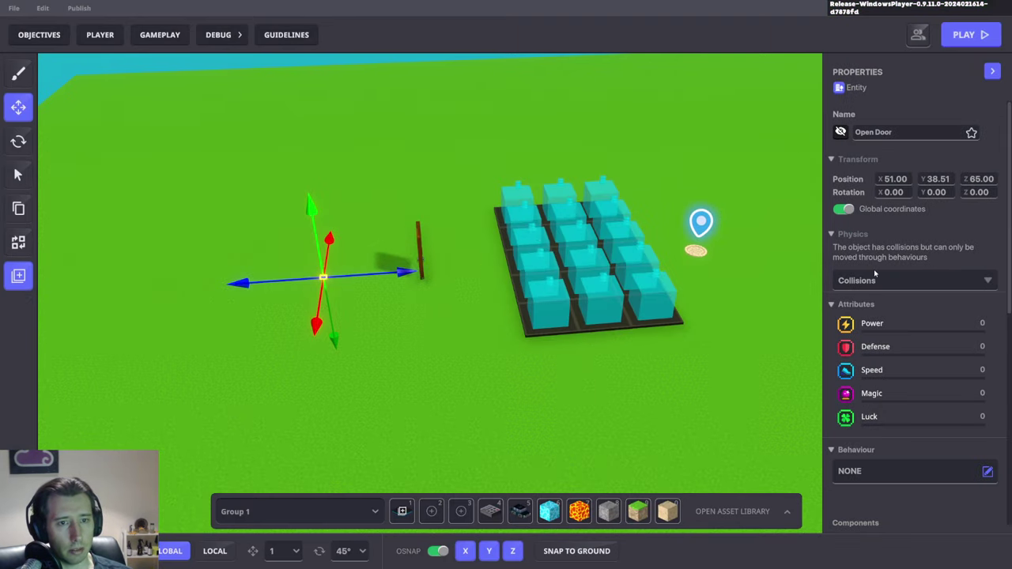
pyautogui.click(875, 279)
pyautogui.click(869, 313)
pyautogui.moveTo(790, 310); pyautogui.dragTo(595, 314, button='right')
# Playtest the five-tile combination again, run past the door to the grass behind it, and return to editing.
pyautogui.hotkey('ctrl', 'p')
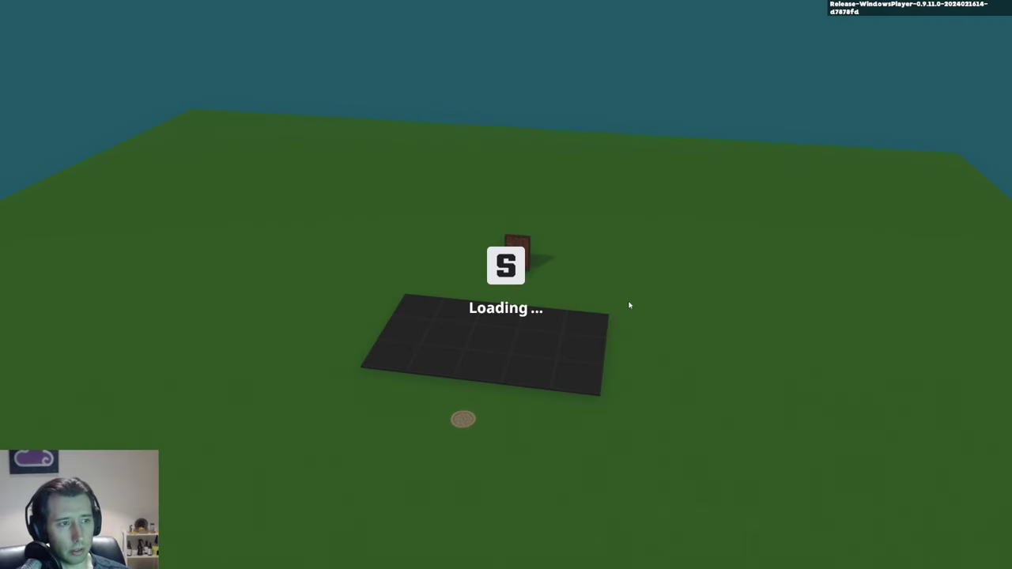
pyautogui.press('w')
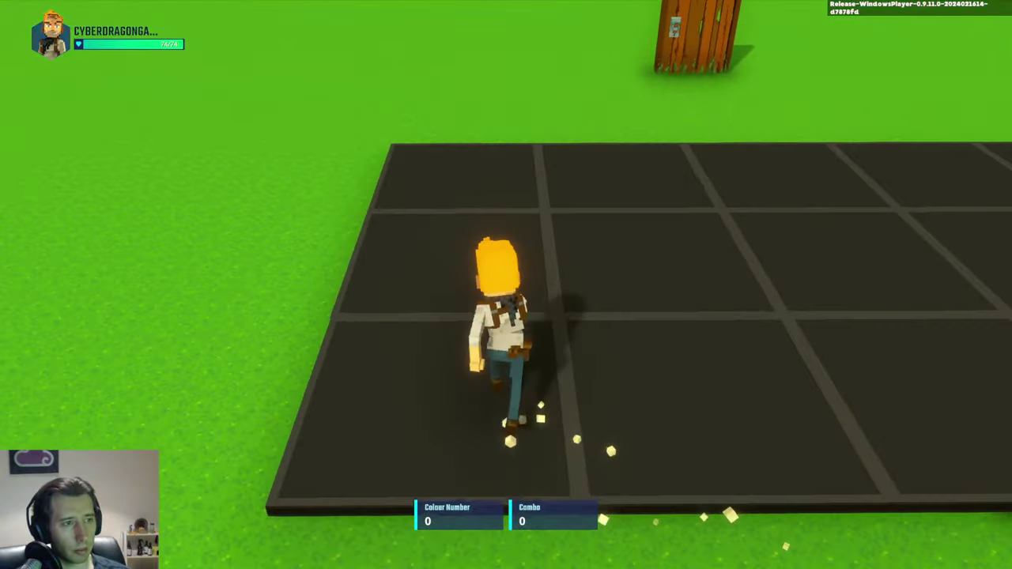
pyautogui.press('w')
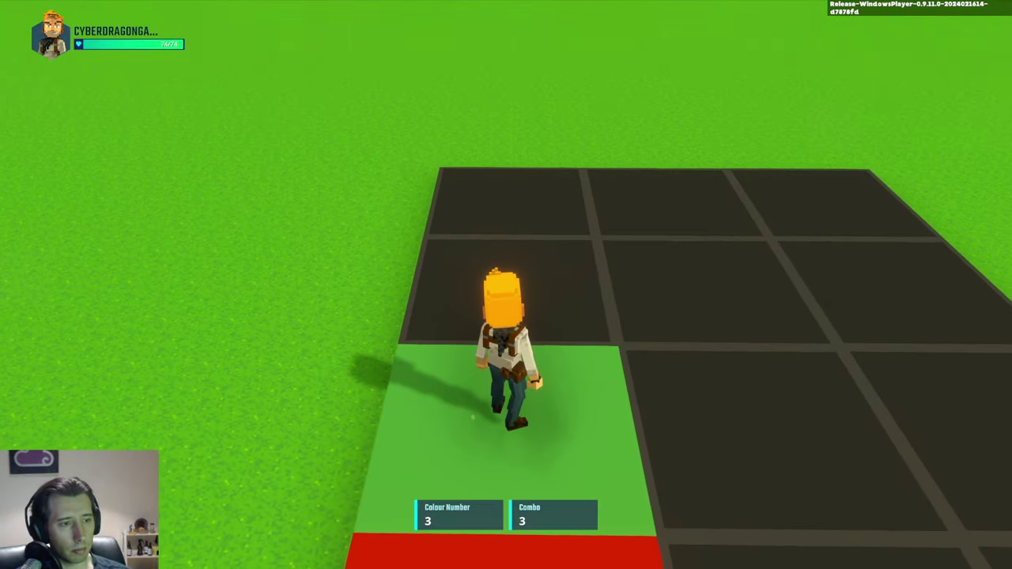
pyautogui.press('d')
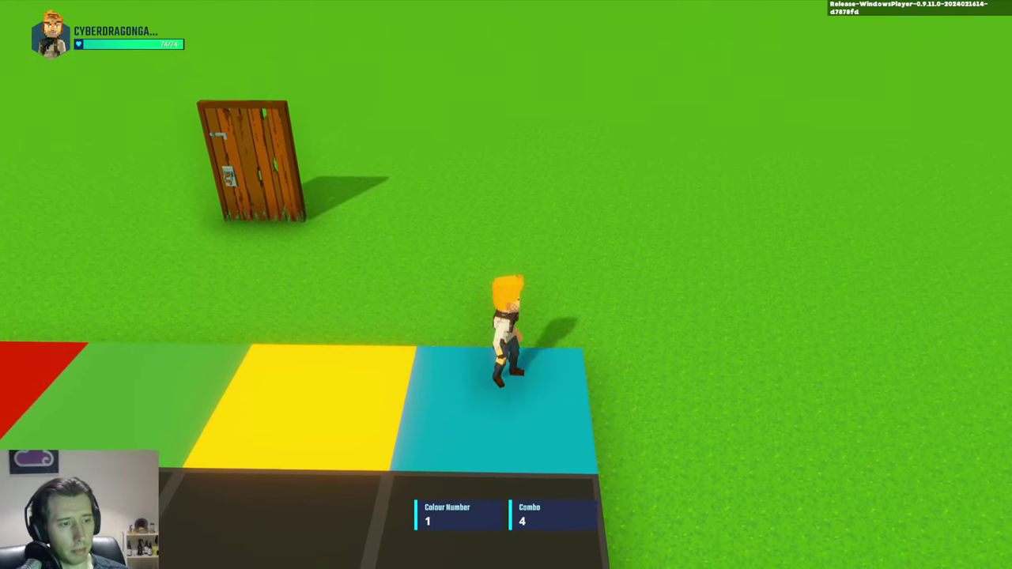
pyautogui.press('w')
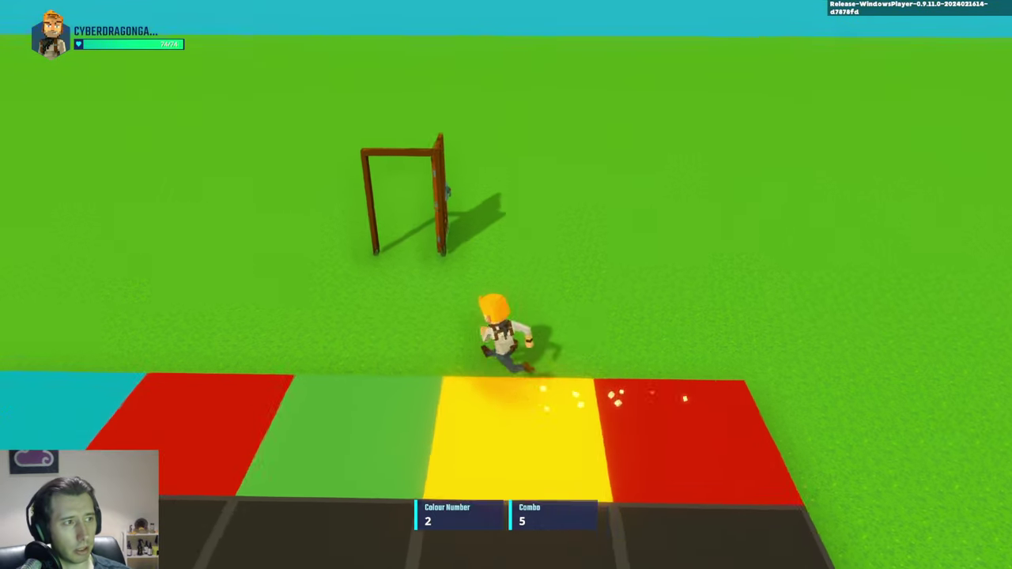
pyautogui.press('w')
pyautogui.press('space')
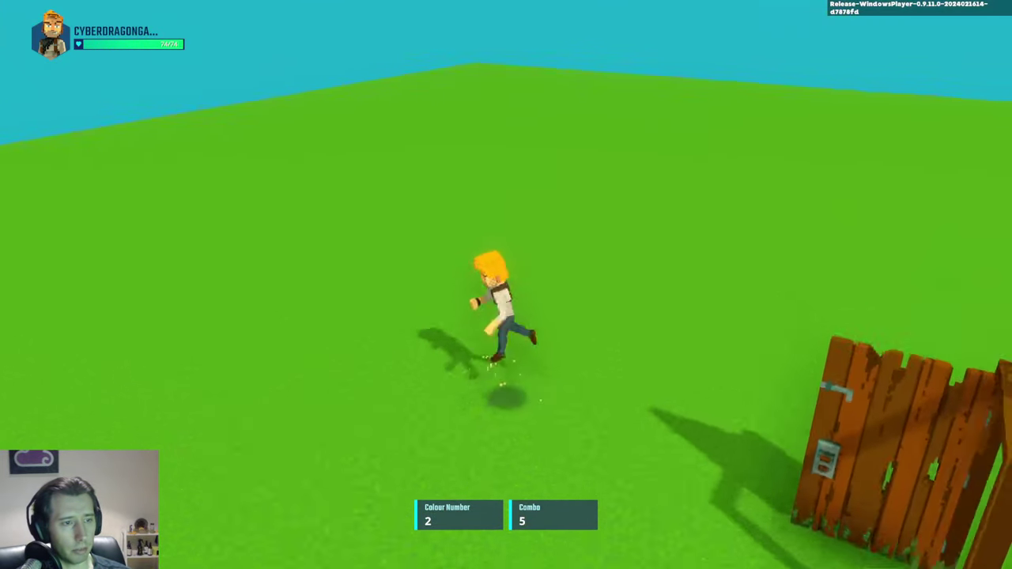
pyautogui.hotkey('ctrl', 'p')
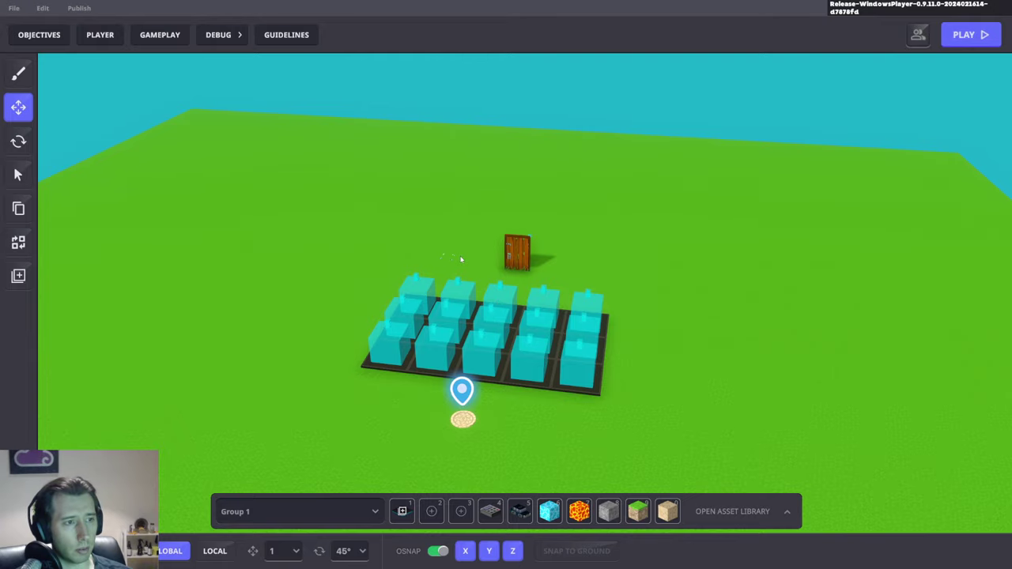
# Place a NumPad Switch on the grass at the side of the tile grid.
pyautogui.click(506, 281)
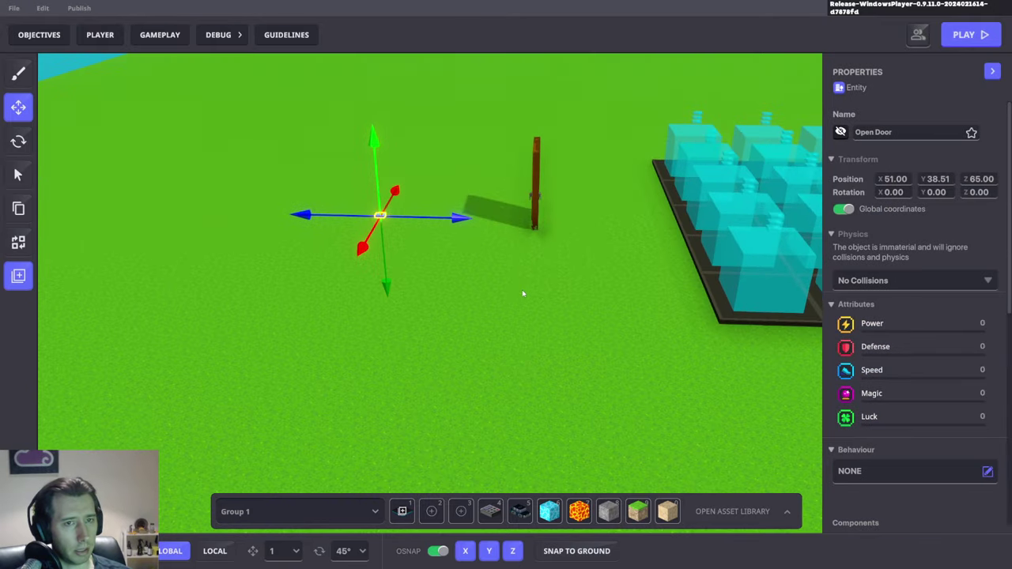
pyautogui.press('w')
pyautogui.moveTo(521, 294); pyautogui.dragTo(509, 328, button='right')
pyautogui.press('s')
pyautogui.scroll(-3, 922, 350)
pyautogui.moveTo(770, 314); pyautogui.dragTo(599, 402, button='right')
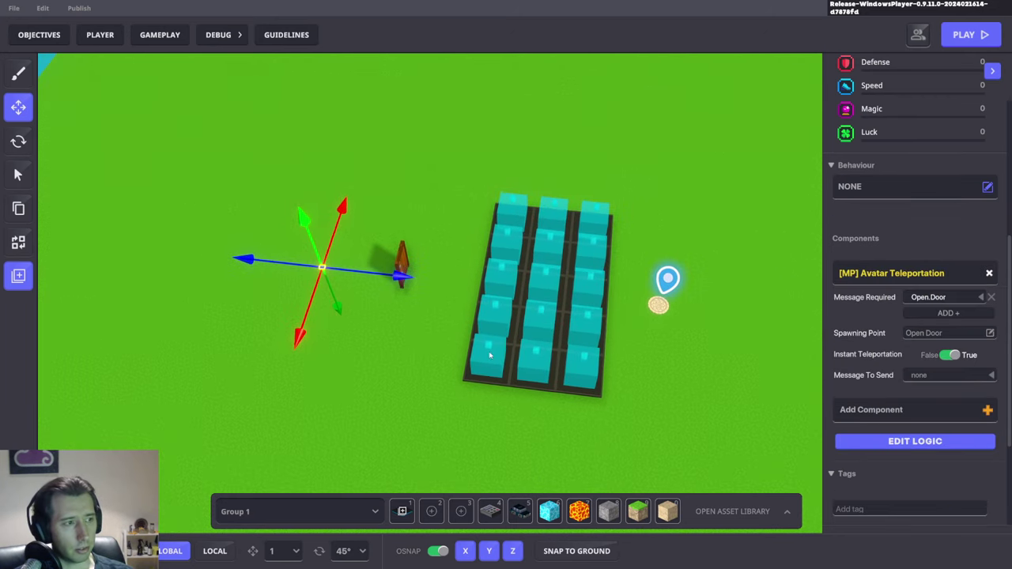
pyautogui.click(490, 512)
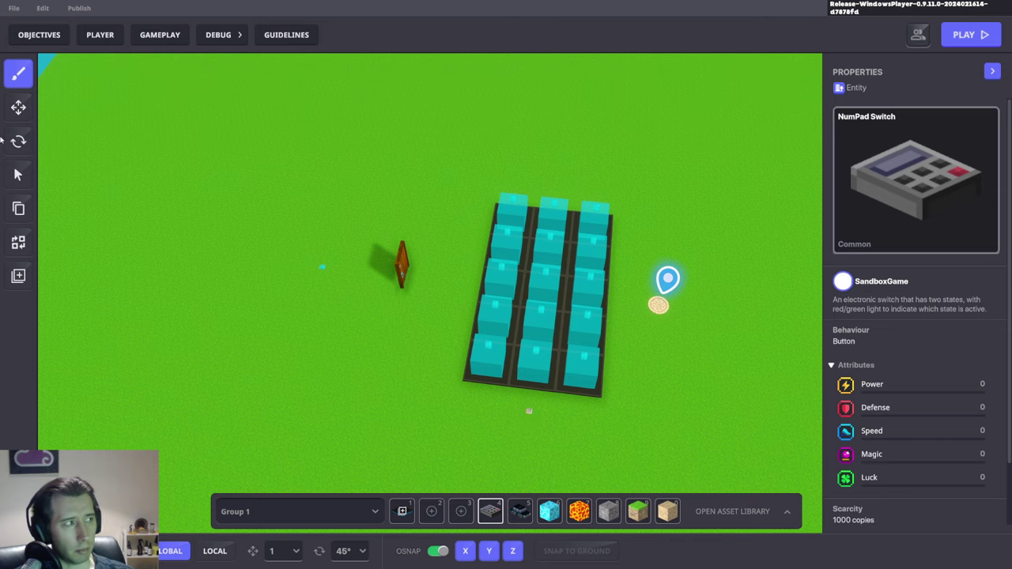
pyautogui.click(18, 106)
pyautogui.press('Escape')
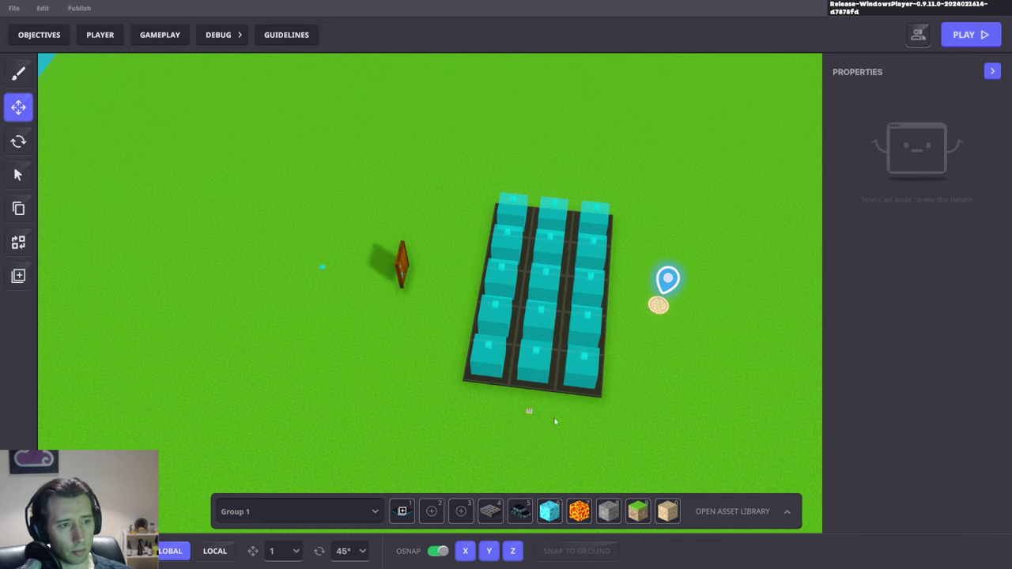
# Set the new NumPad Switch's behaviour to None and add a multiplayer Trigger Volume component.
pyautogui.click(528, 410)
pyautogui.click(988, 187)
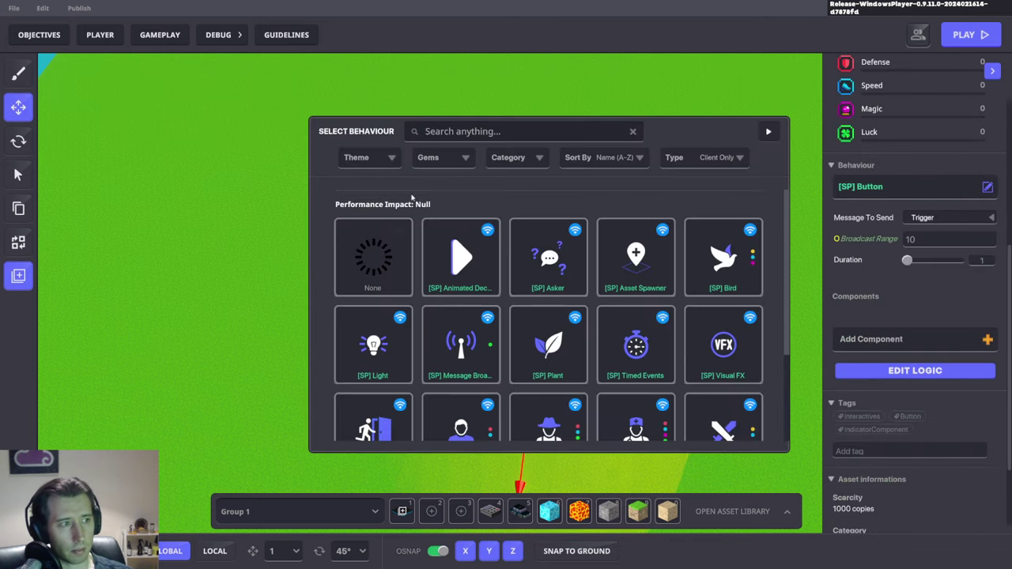
pyautogui.click(373, 257)
pyautogui.click(878, 281)
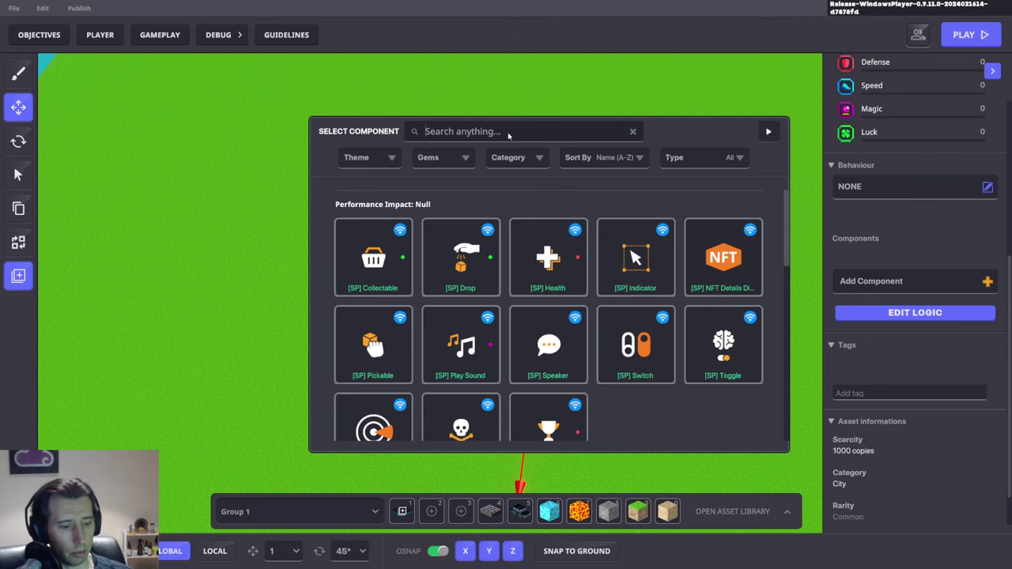
pyautogui.write('vol')
pyautogui.click(373, 257)
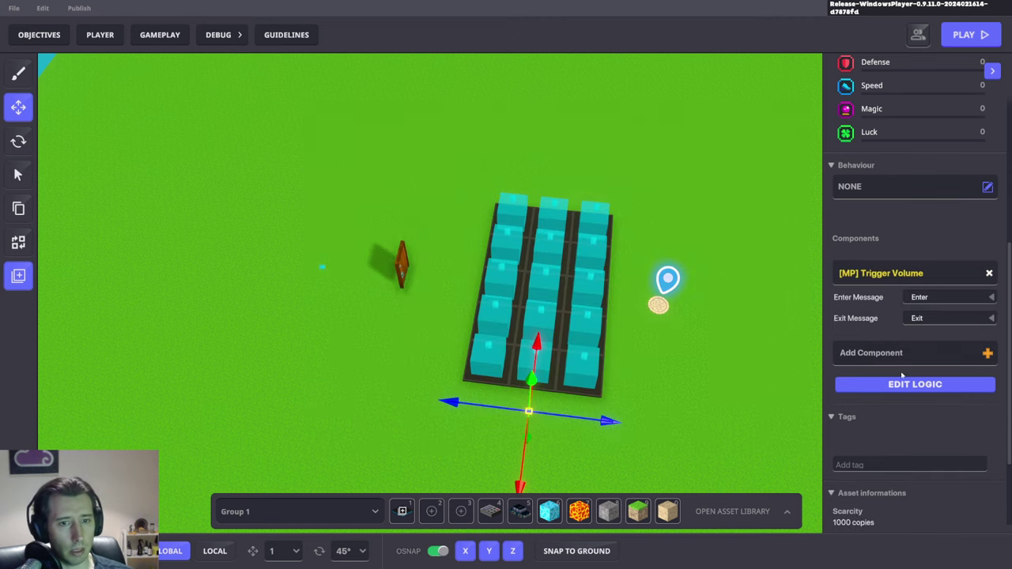
# Set the Trigger Volume's enter message to the existing Open.Door message.
pyautogui.click(926, 299)
pyautogui.write('D')
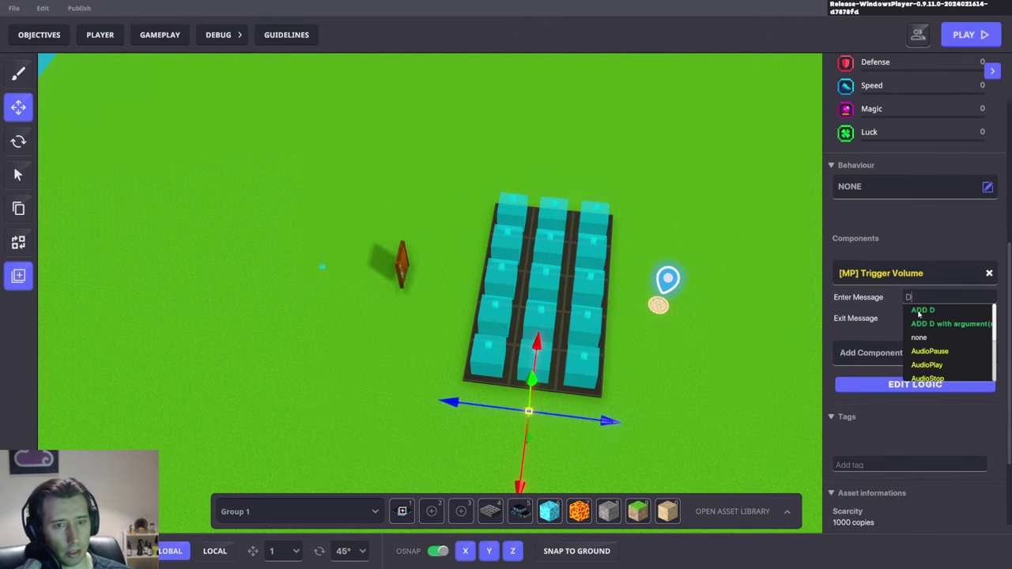
pyautogui.press('BackSpace')
pyautogui.write('Op')
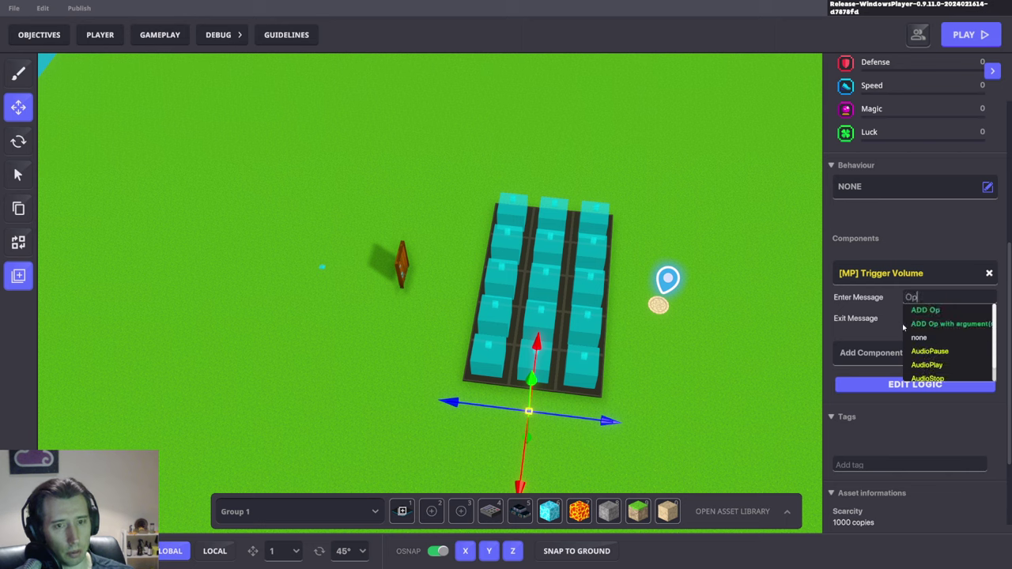
pyautogui.write('en.')
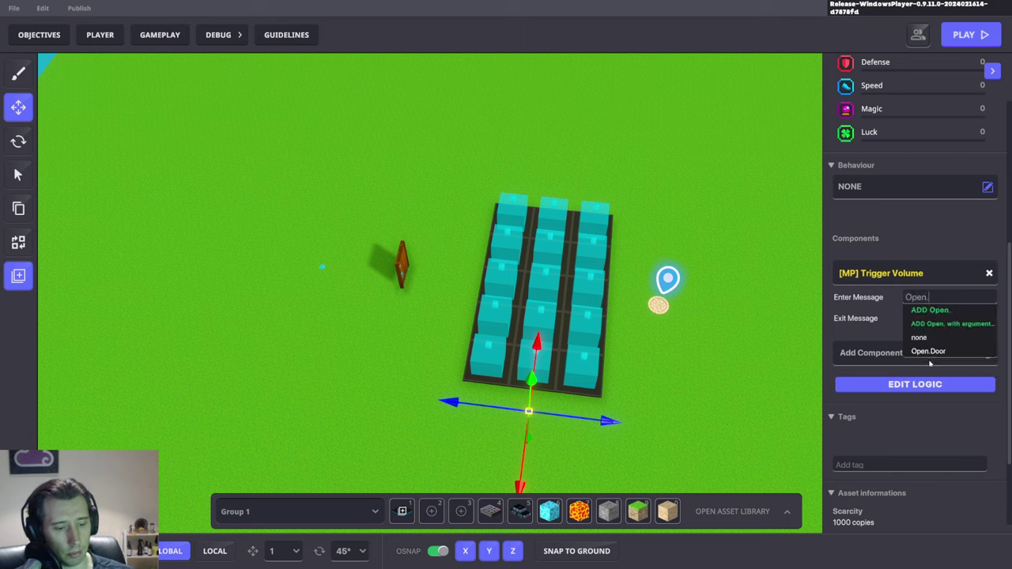
pyautogui.write('f')
pyautogui.press('BackSpace')
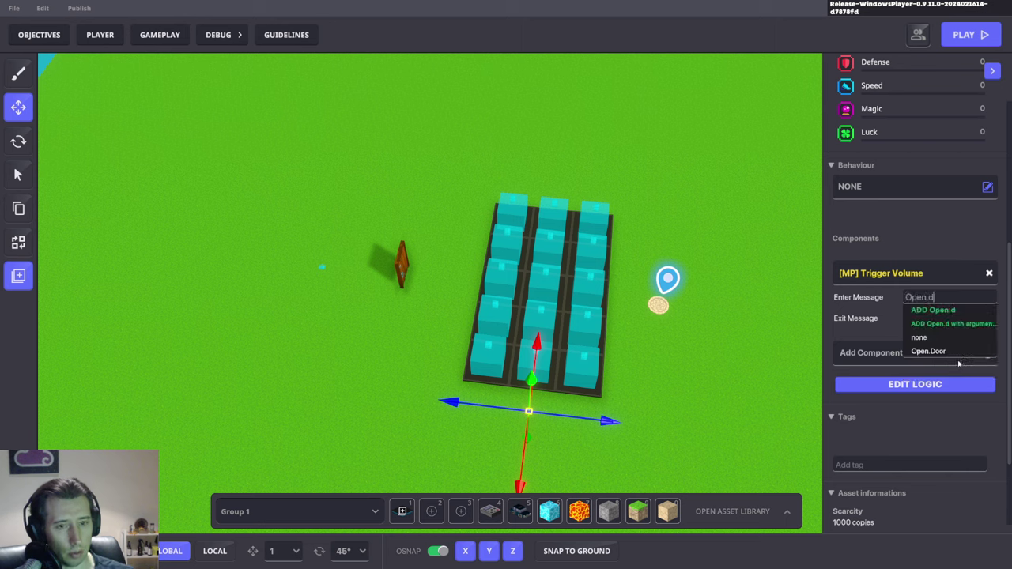
pyautogui.click(933, 353)
# Remove the wooden door's Door behaviour by setting it to None.
pyautogui.click(405, 265)
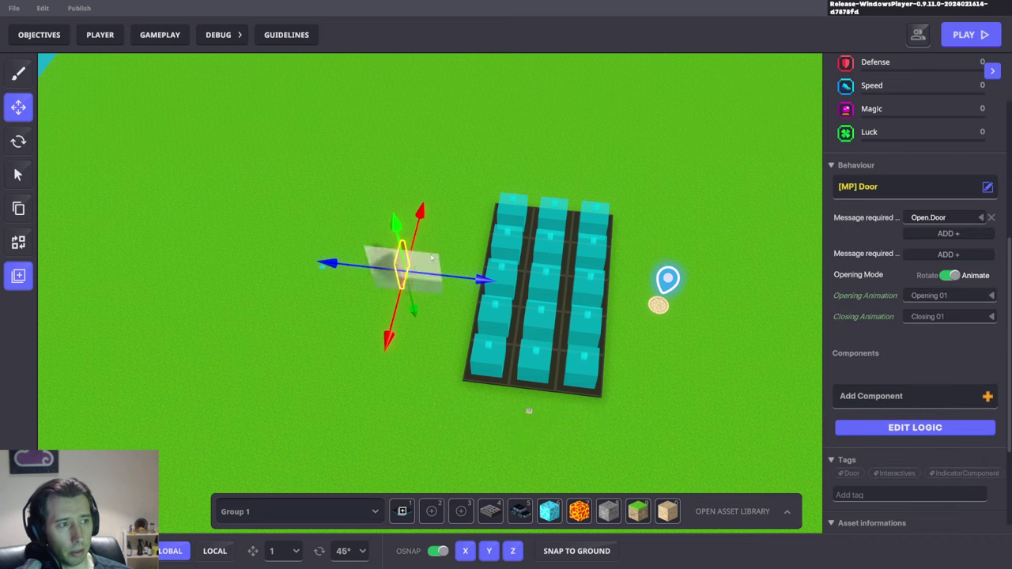
pyautogui.click(924, 192)
pyautogui.click(395, 250)
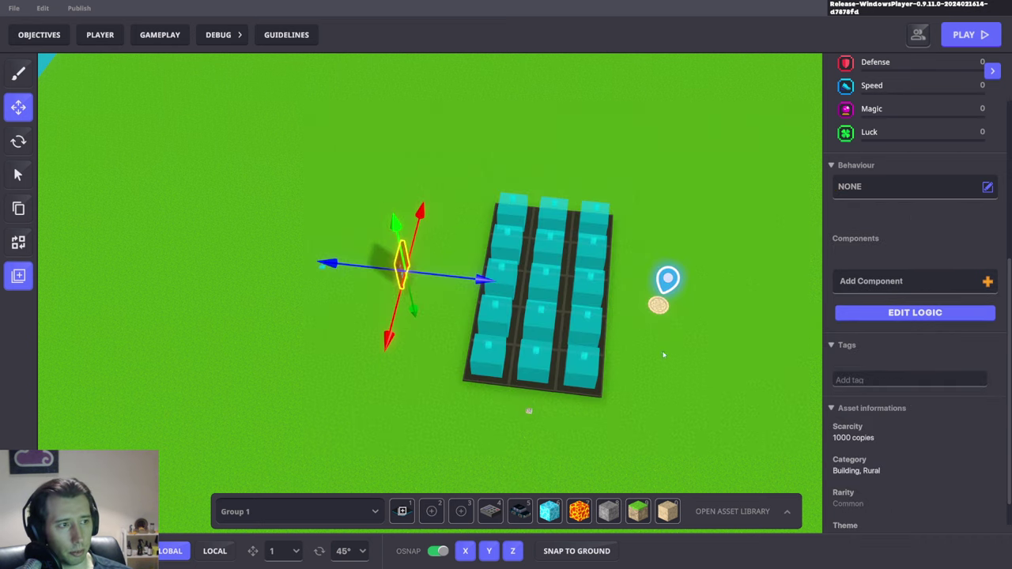
# Hide the NumPad Switch and set its physics to No Collisions.
pyautogui.scroll(1, 664, 355)
pyautogui.click(508, 420)
pyautogui.scroll(5, 859, 110)
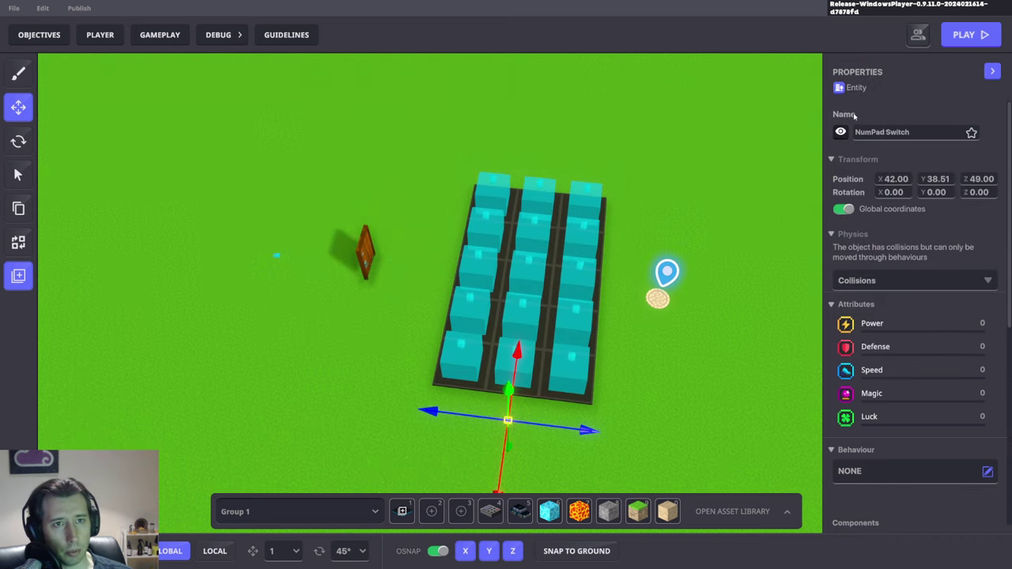
pyautogui.click(866, 281)
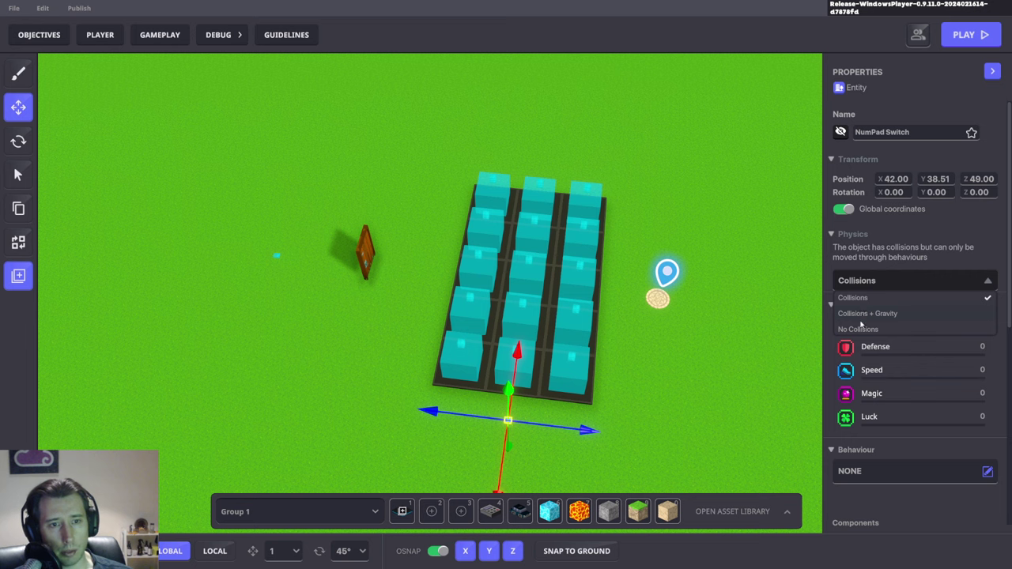
pyautogui.click(862, 326)
pyautogui.scroll(-5, 886, 300)
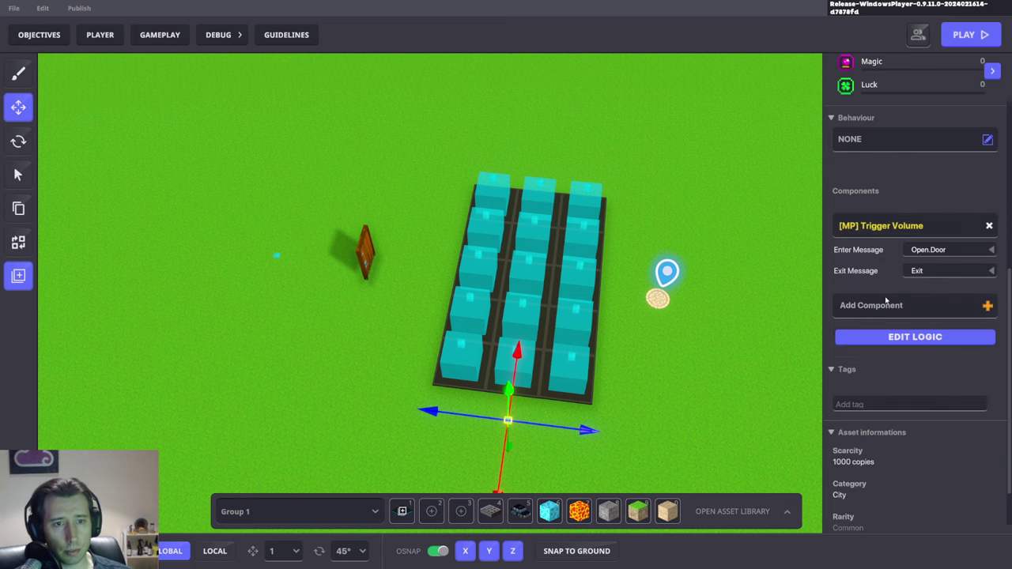
# Give the Trigger Volume a Box detection shape with a 50 × 50 × 50 detection area.
pyautogui.click(891, 338)
pyautogui.scroll(-3, 917, 316)
pyautogui.click(933, 305)
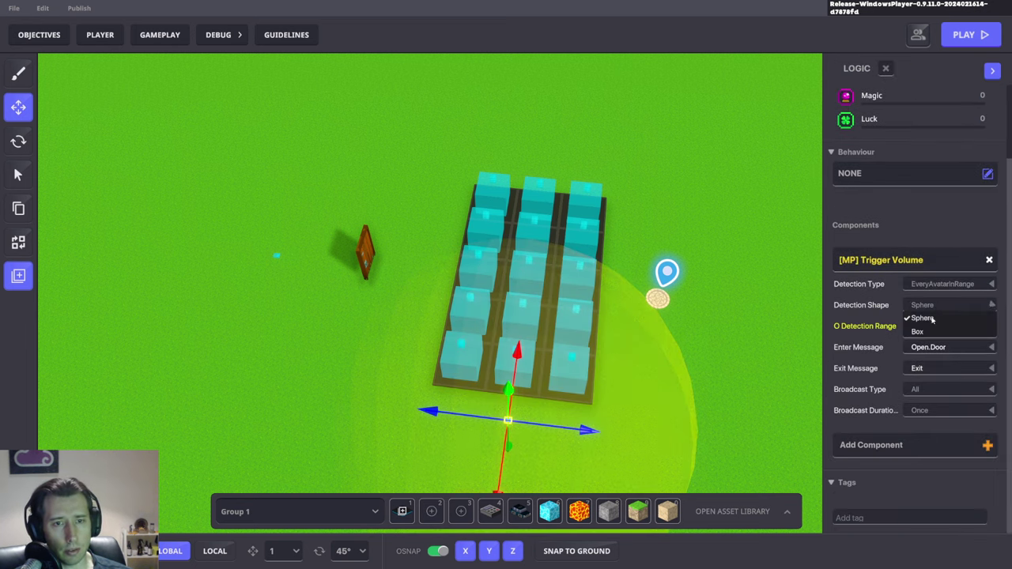
pyautogui.click(919, 331)
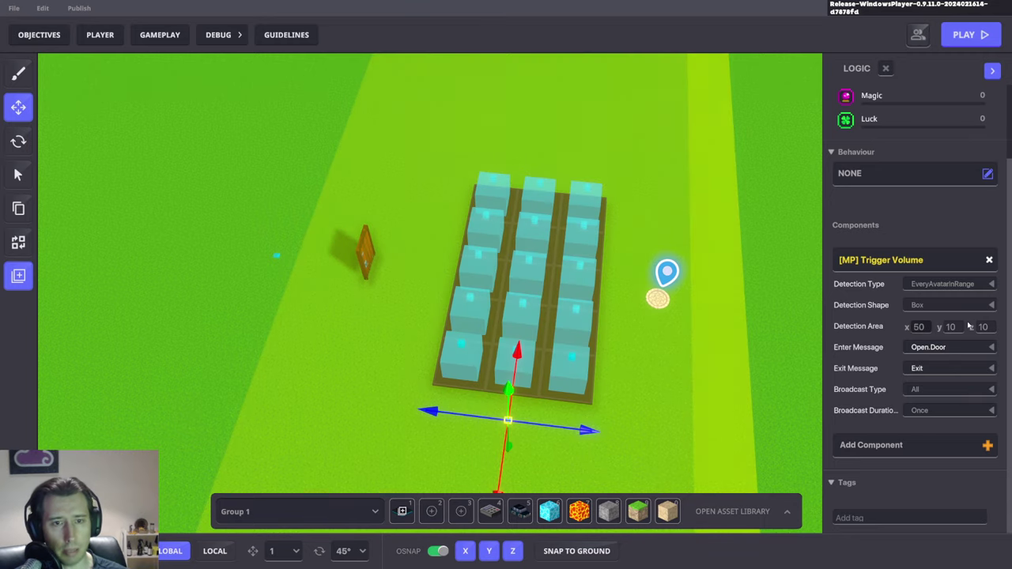
pyautogui.click(952, 326)
pyautogui.write('50')
pyautogui.click(983, 326)
pyautogui.write('50')
pyautogui.scroll(-2, 736, 273)
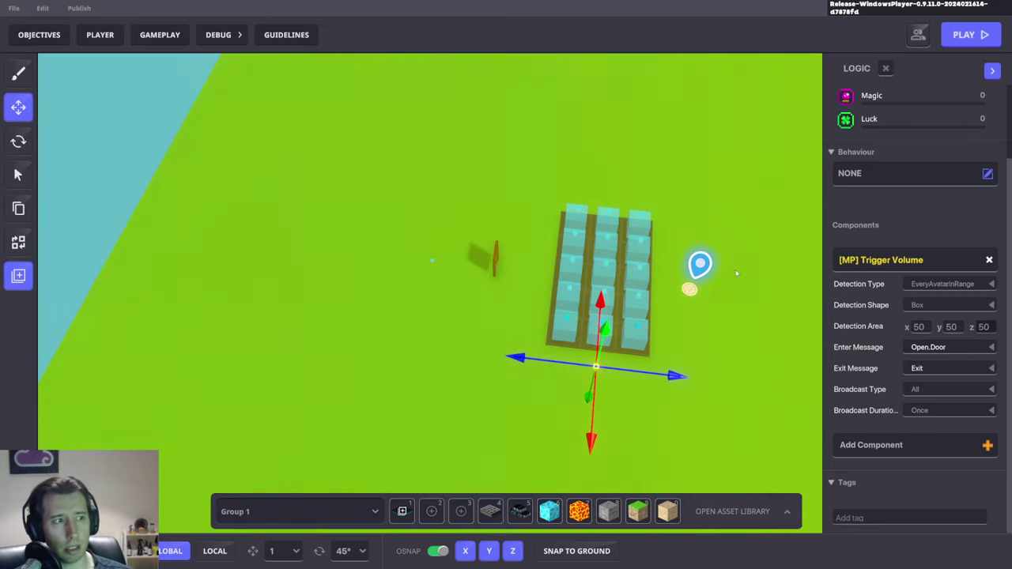
pyautogui.scroll(-1, 736, 273)
pyautogui.moveTo(736, 273); pyautogui.dragTo(539, 202, button='middle')
pyautogui.scroll(2, 540, 203)
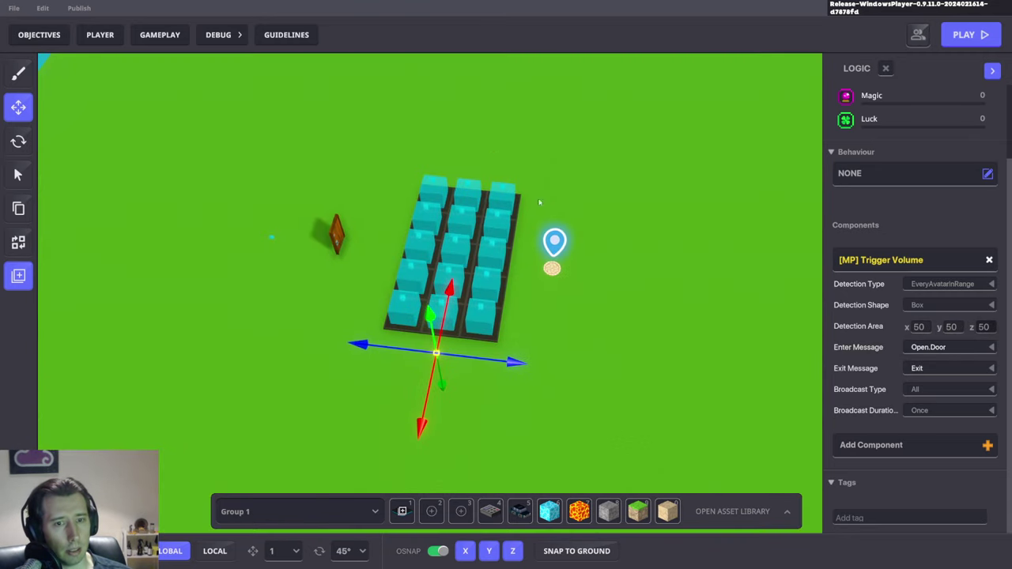
pyautogui.scroll(2, 875, 175)
pyautogui.click(885, 69)
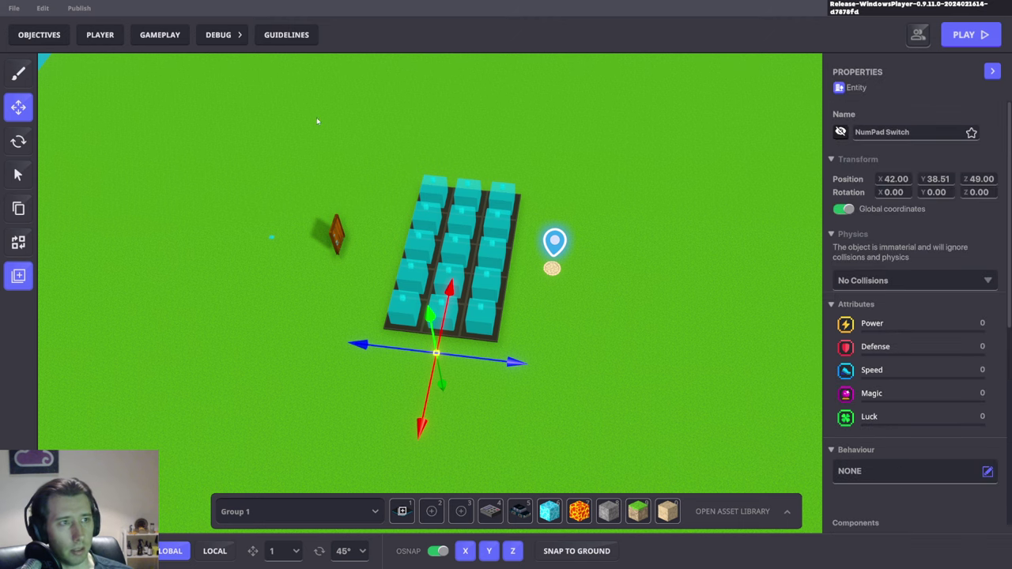
# Save the configured NumPad Switch as a new preset named Teleport Open Door.
pyautogui.click(18, 276)
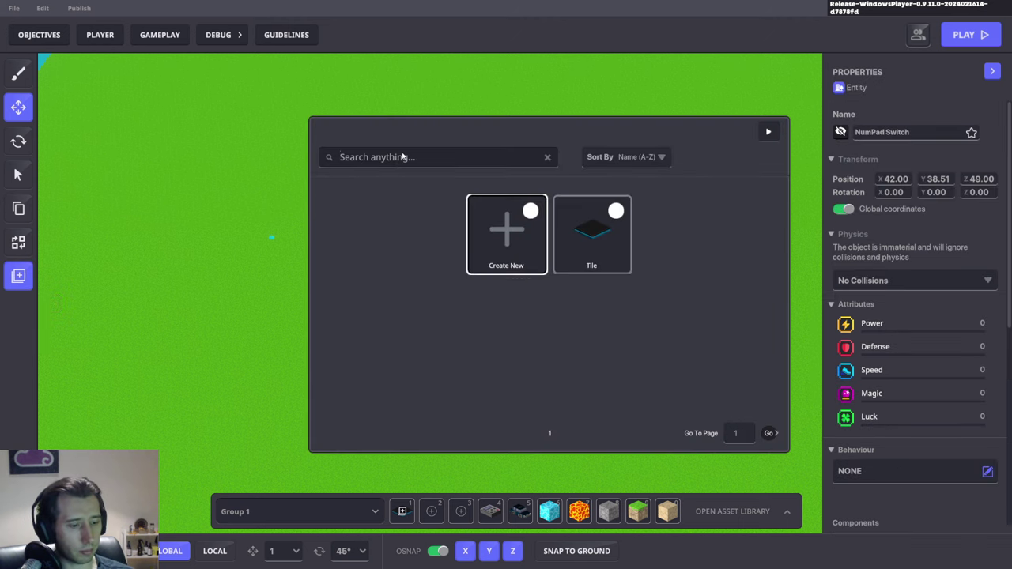
pyautogui.click(402, 157)
pyautogui.write('Tele')
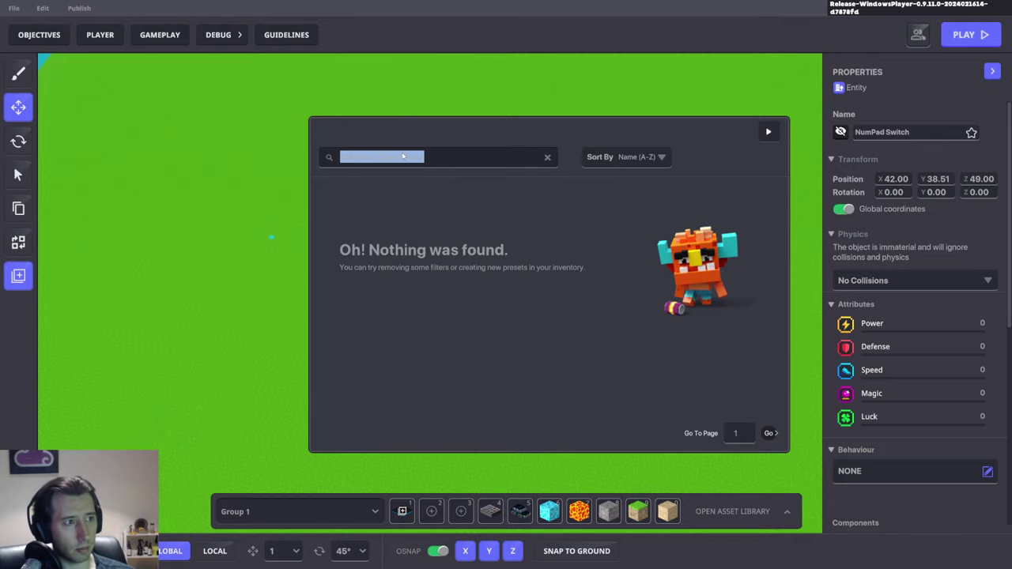
pyautogui.click(548, 157)
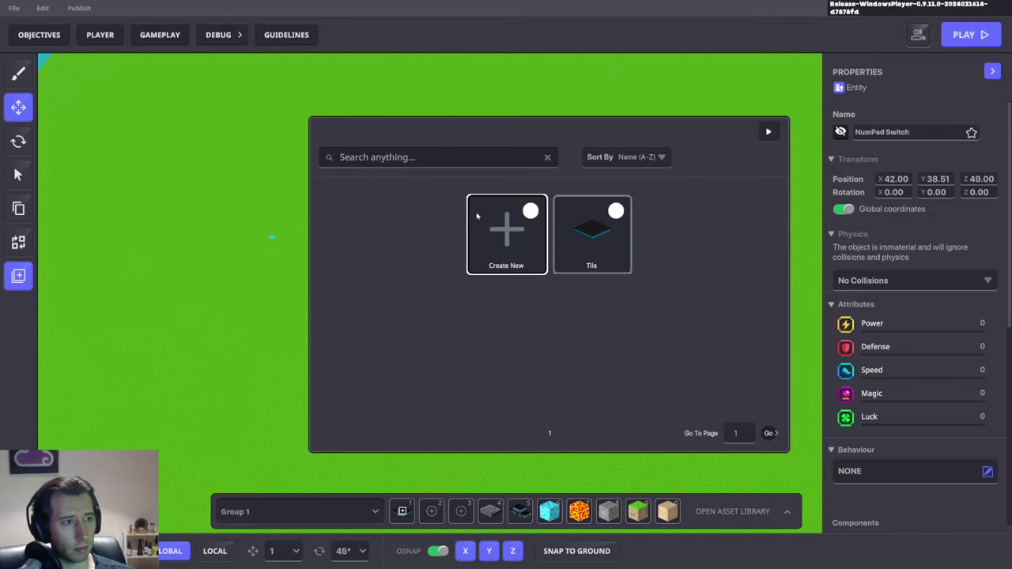
pyautogui.click(483, 218)
pyautogui.click(574, 339)
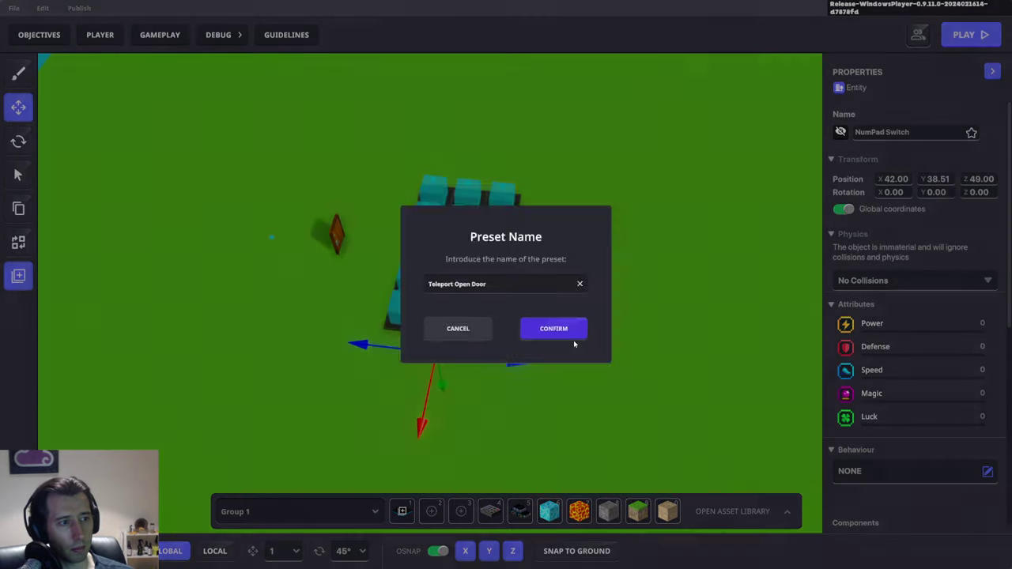
# Remove the NumPad Switch's Trigger Volume component and assign it the multiplayer Asset Spawner behaviour.
pyautogui.scroll(-5, 900, 314)
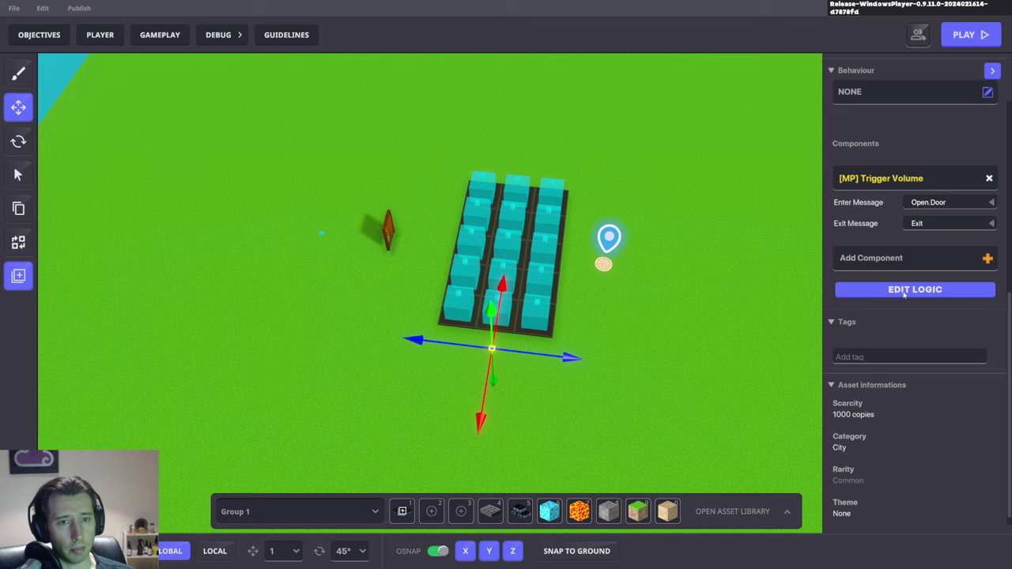
pyautogui.click(989, 178)
pyautogui.click(896, 149)
pyautogui.write('as')
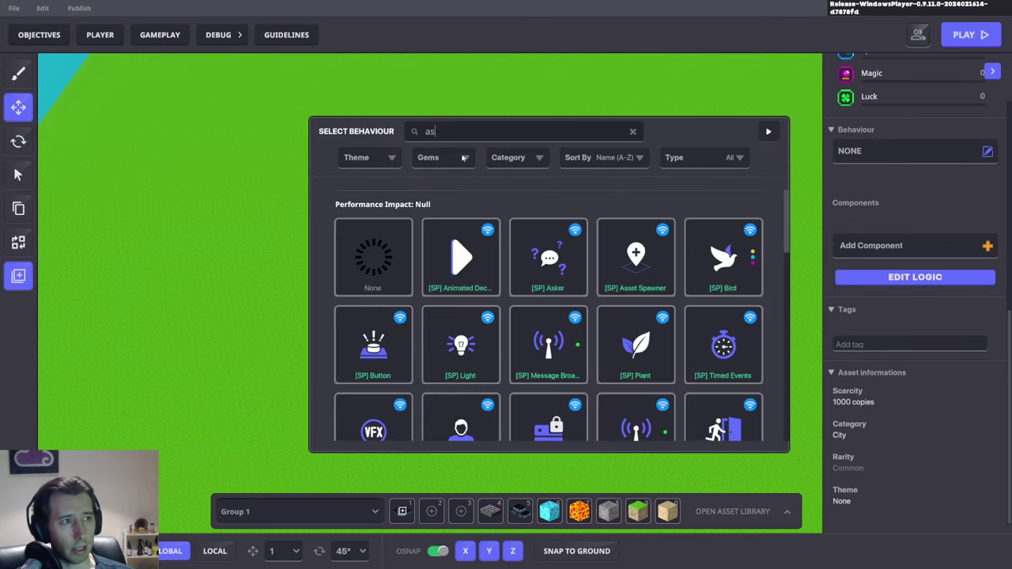
pyautogui.write('set')
pyautogui.click(362, 368)
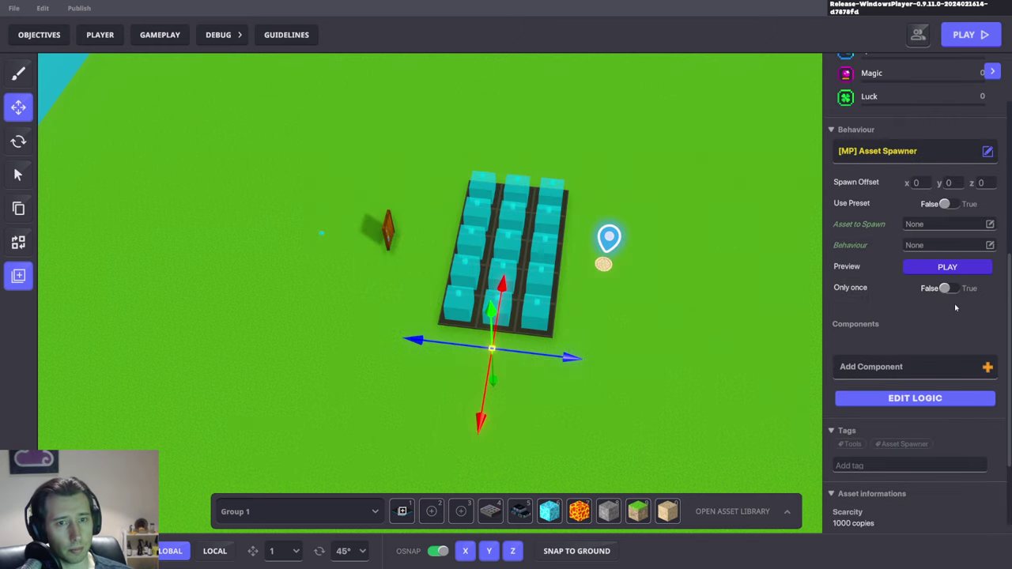
# Make the Asset Spawner use a preset and choose Teleport Open Door.
pyautogui.click(949, 204)
pyautogui.click(932, 225)
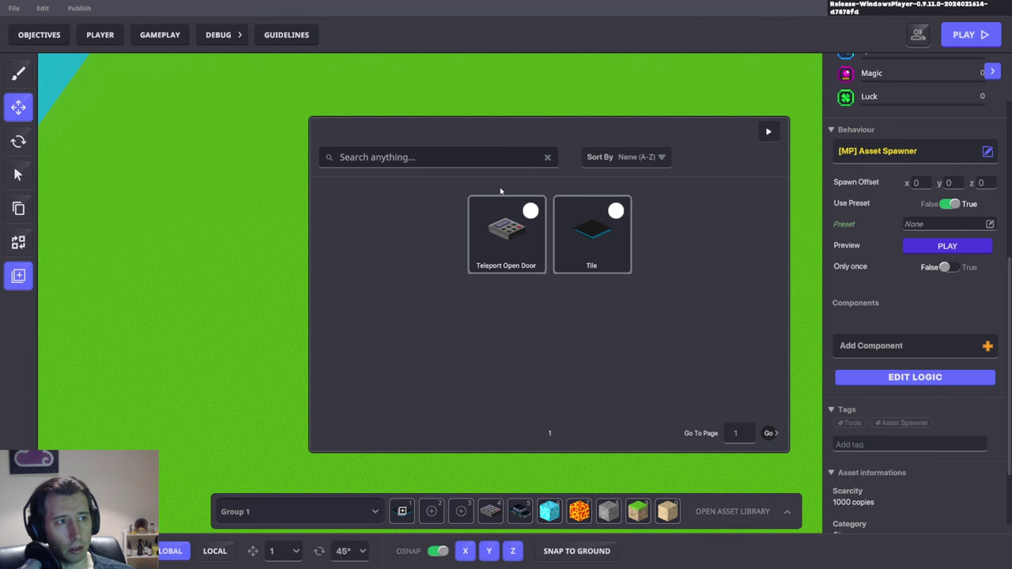
pyautogui.click(505, 248)
# Replace the Asset Spawner's default required messages with Open.Door as the only one.
pyautogui.click(917, 380)
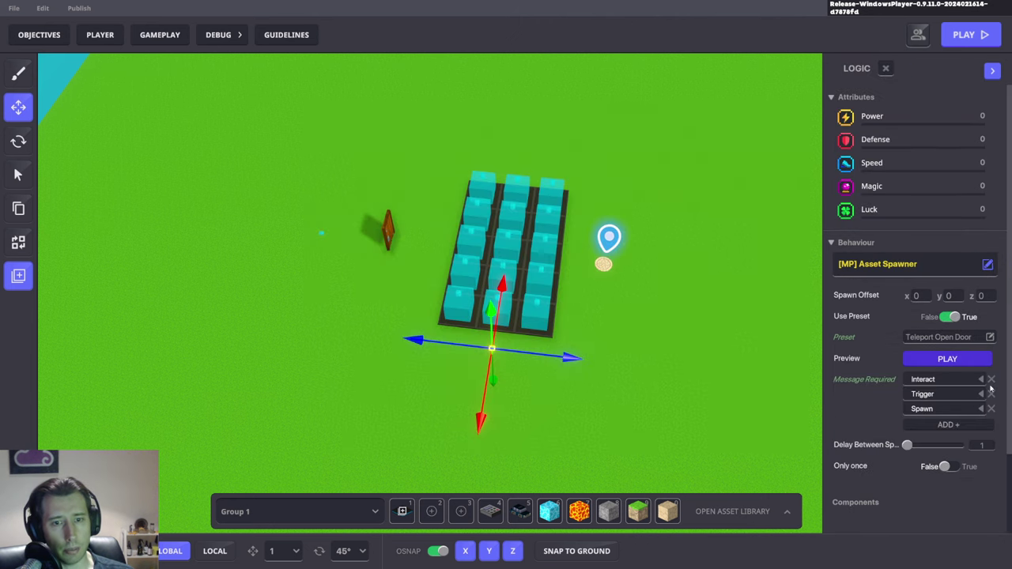
pyautogui.click(991, 381)
pyautogui.click(991, 381)
pyautogui.click(951, 383)
pyautogui.write('Open')
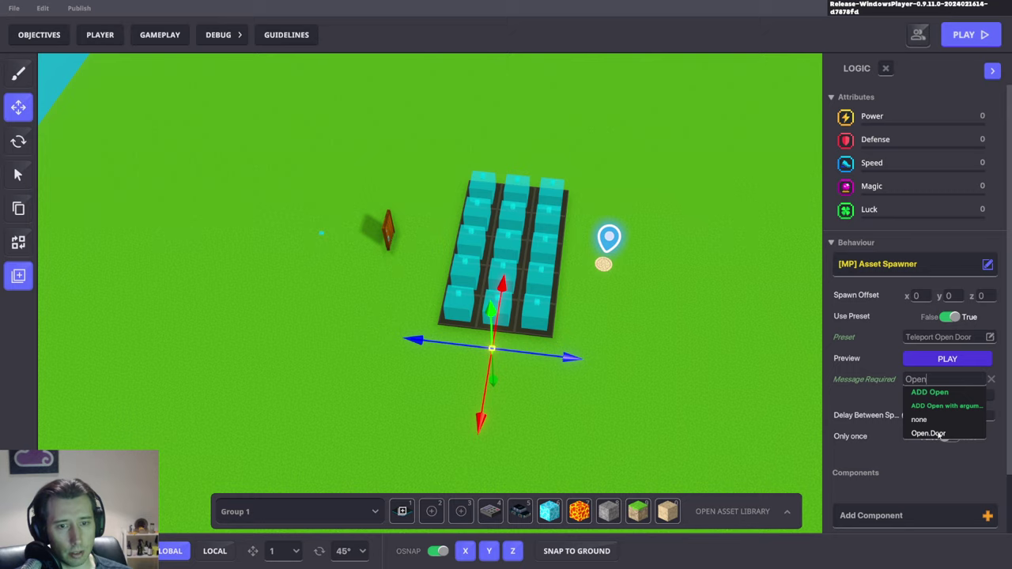
pyautogui.click(938, 434)
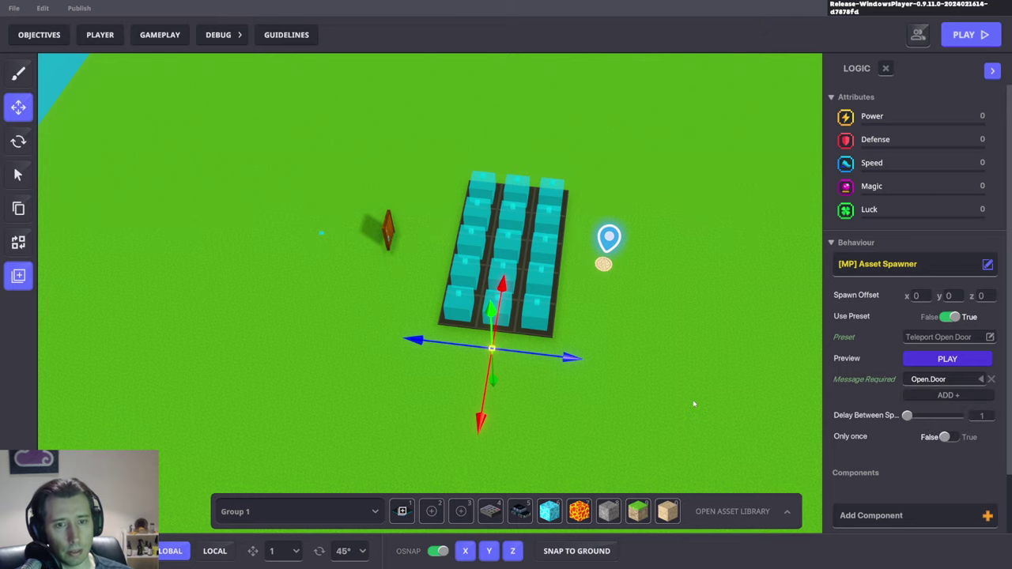
# Playtest the puzzle by walking the avatar across the five tiles nearest the door until the colour combination is complete.
pyautogui.hotkey('ctrl', 'p')
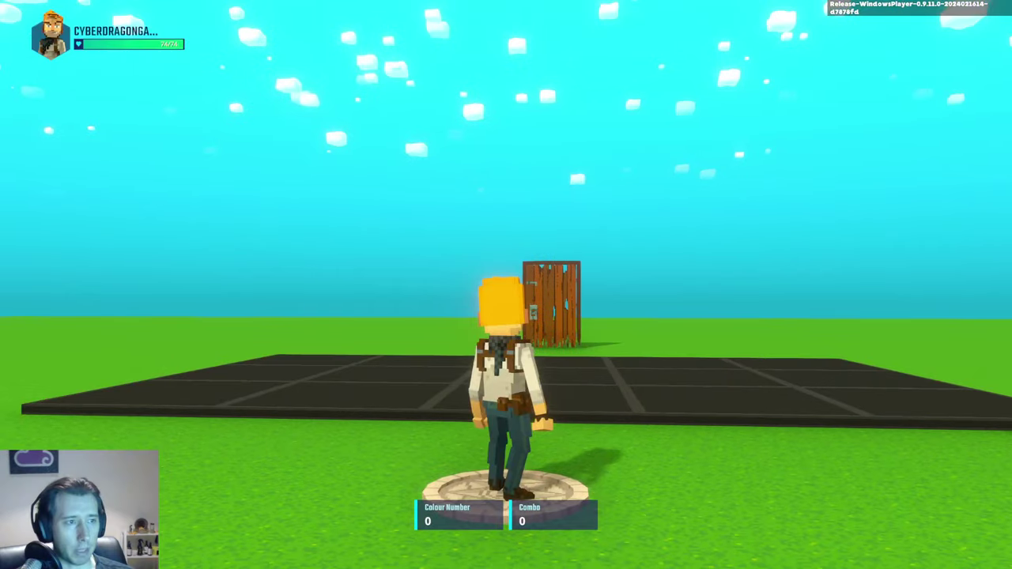
pyautogui.press('w')
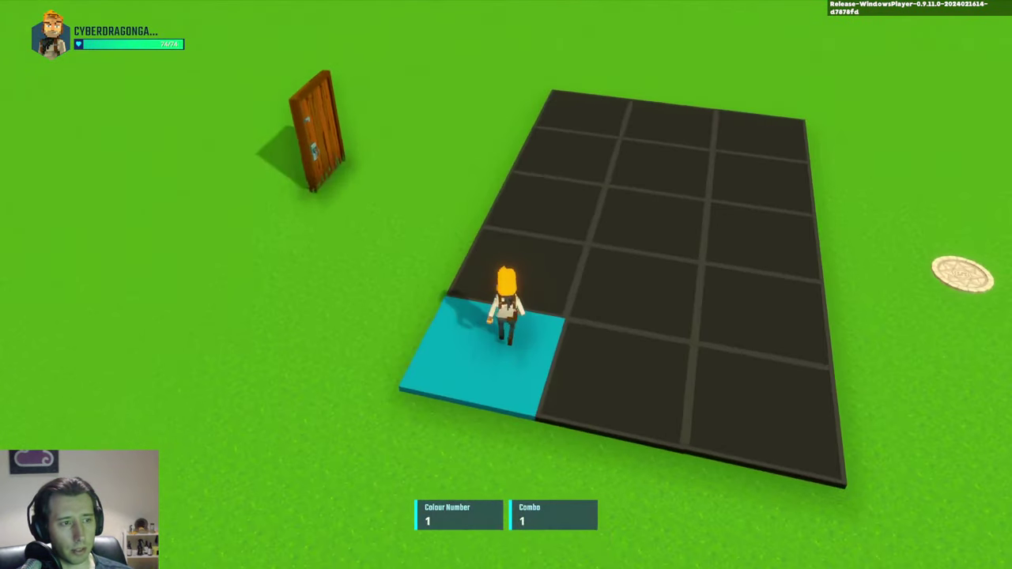
pyautogui.press('w')
pyautogui.press('w')
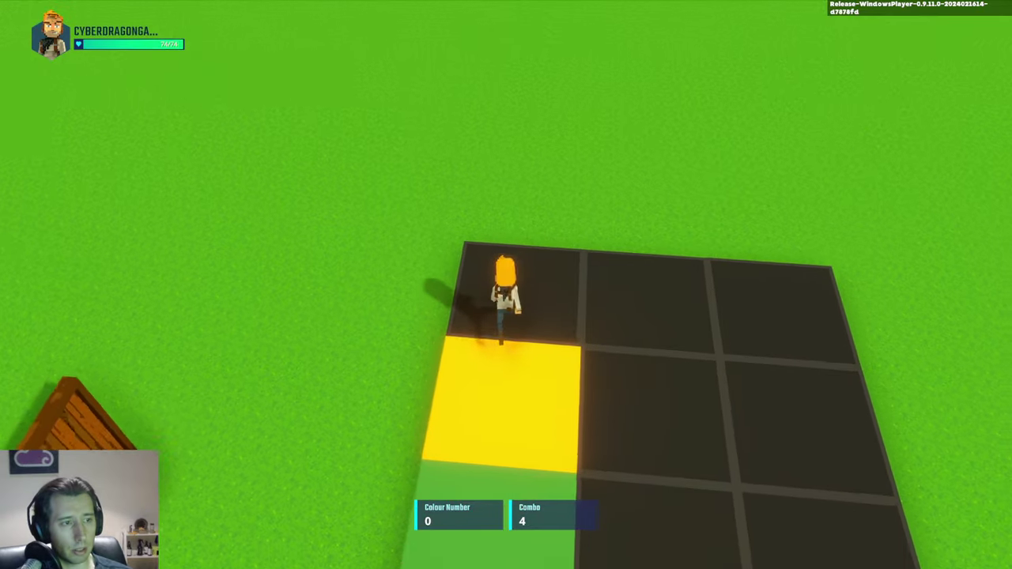
pyautogui.press('w')
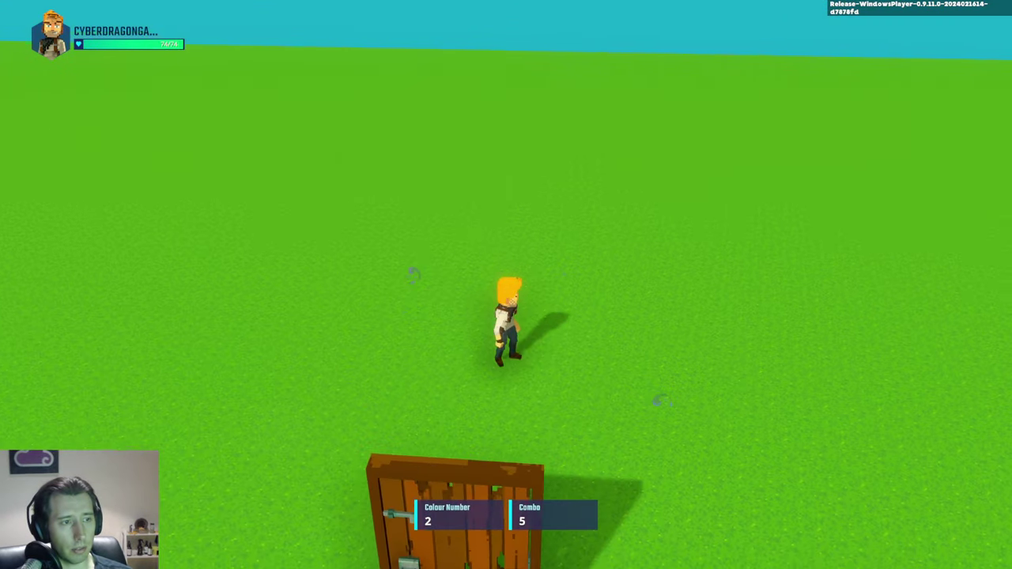
pyautogui.press('space')
pyautogui.press('space')
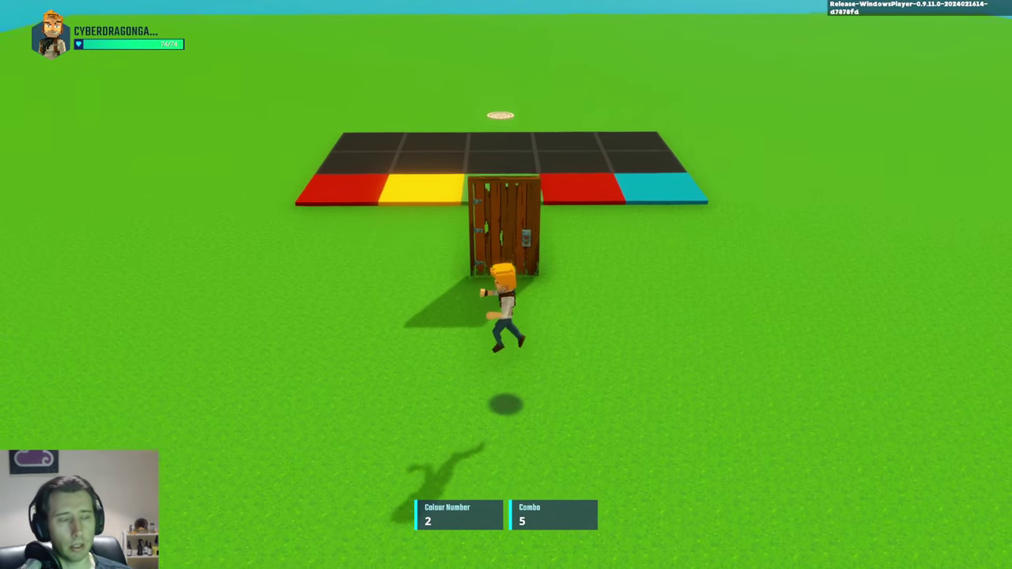
# Run and jump the avatar around the door and tile field to check for repeated teleports, and end the playtest.
pyautogui.press('a')
pyautogui.press('space')
pyautogui.press('w')
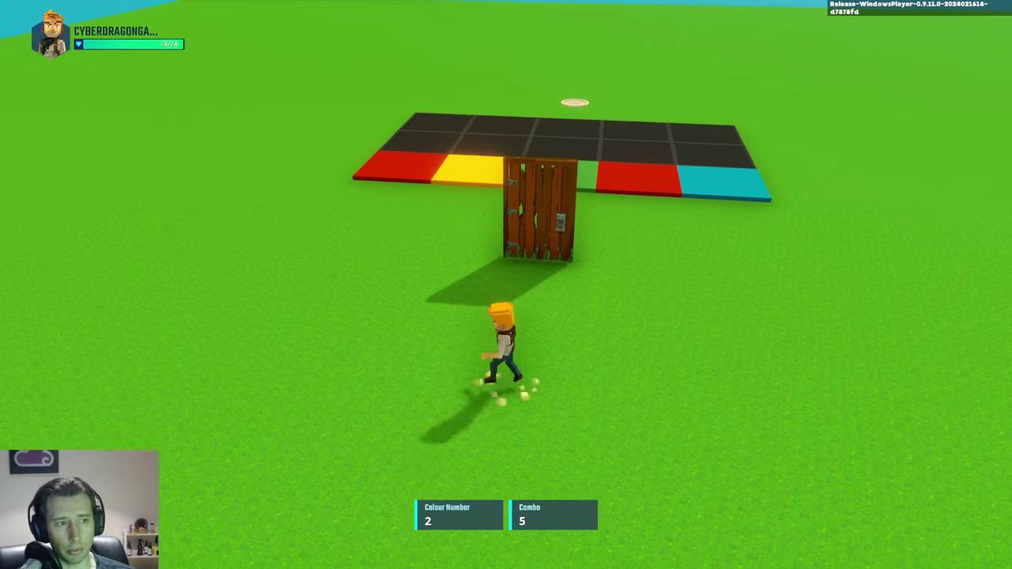
pyautogui.press('a')
pyautogui.press('w')
pyautogui.press('space')
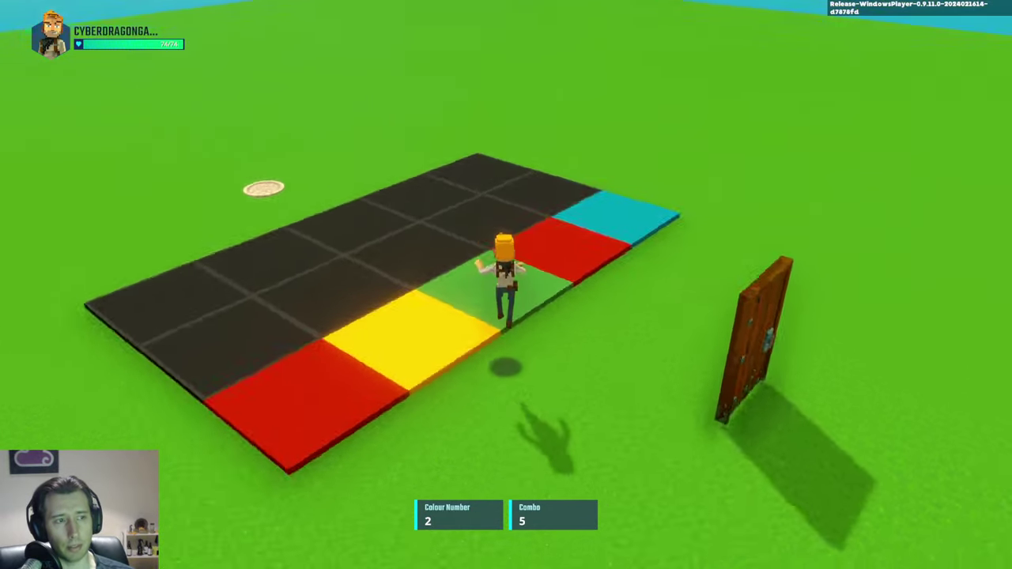
pyautogui.press('w')
pyautogui.press('space')
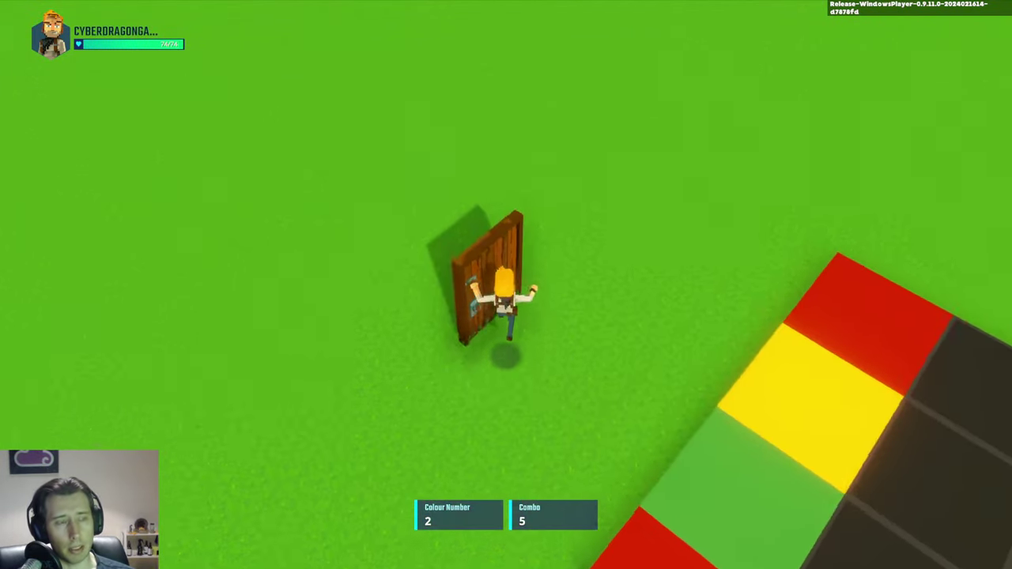
pyautogui.press('d')
pyautogui.press('space')
pyautogui.press('w')
pyautogui.press('space')
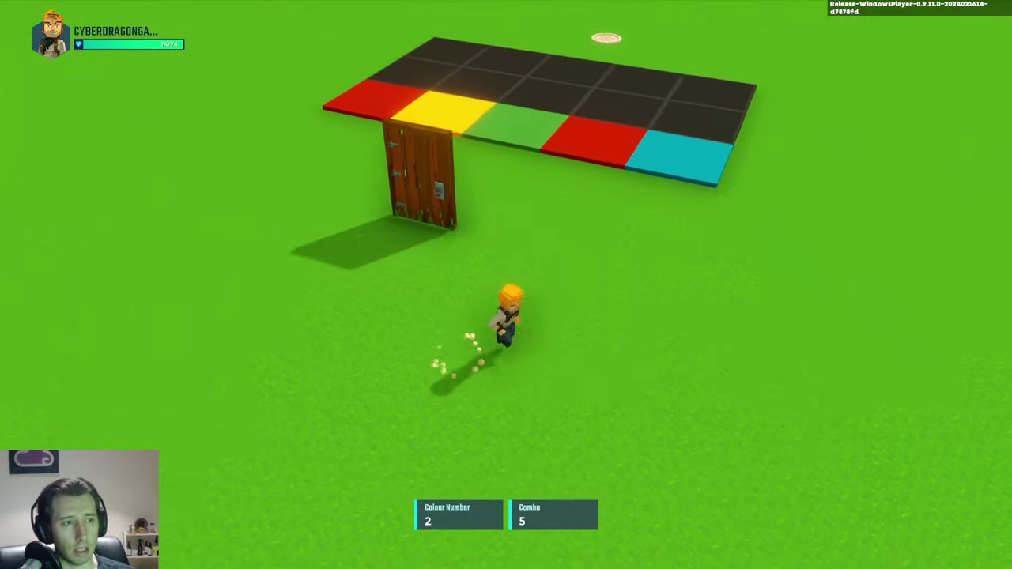
pyautogui.press('space')
pyautogui.press('w')
pyautogui.press('space')
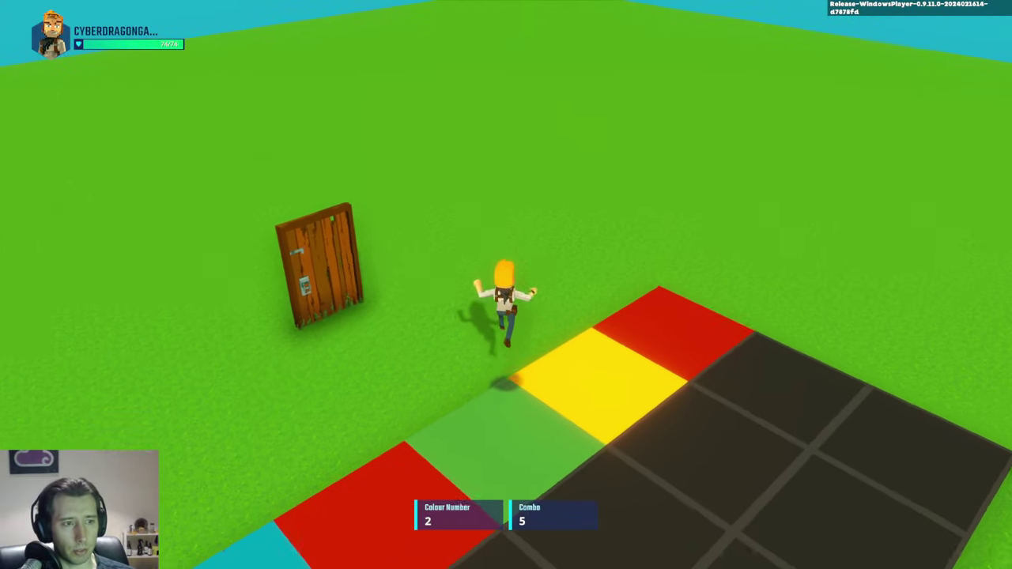
pyautogui.press('a')
pyautogui.press('w')
pyautogui.press('space')
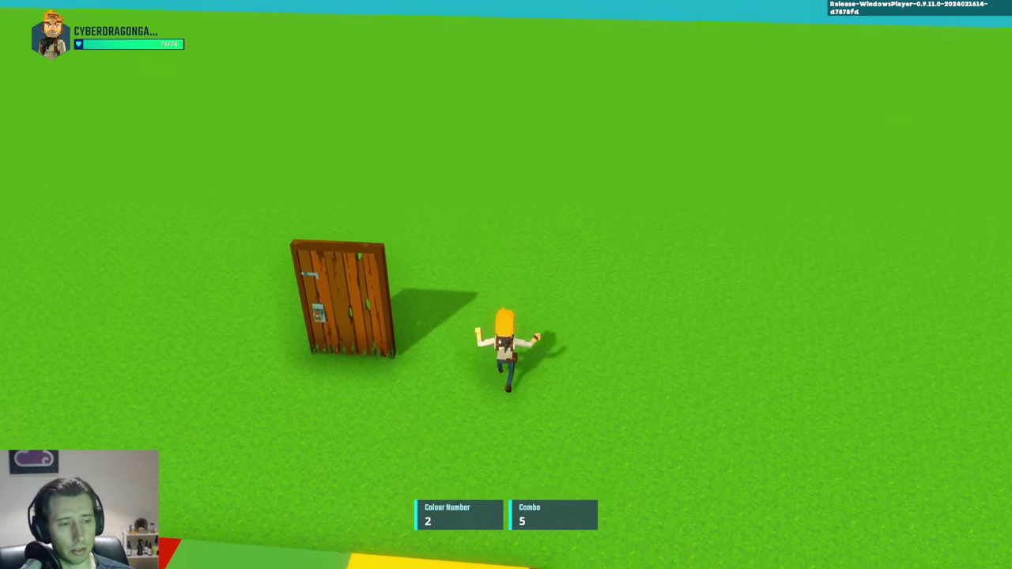
pyautogui.hotkey('ctrl', 'p')
# Place an instance of the Teleport Open Door preset on the ground near the Asset Spawner and select it.
pyautogui.scroll(5, 538, 272)
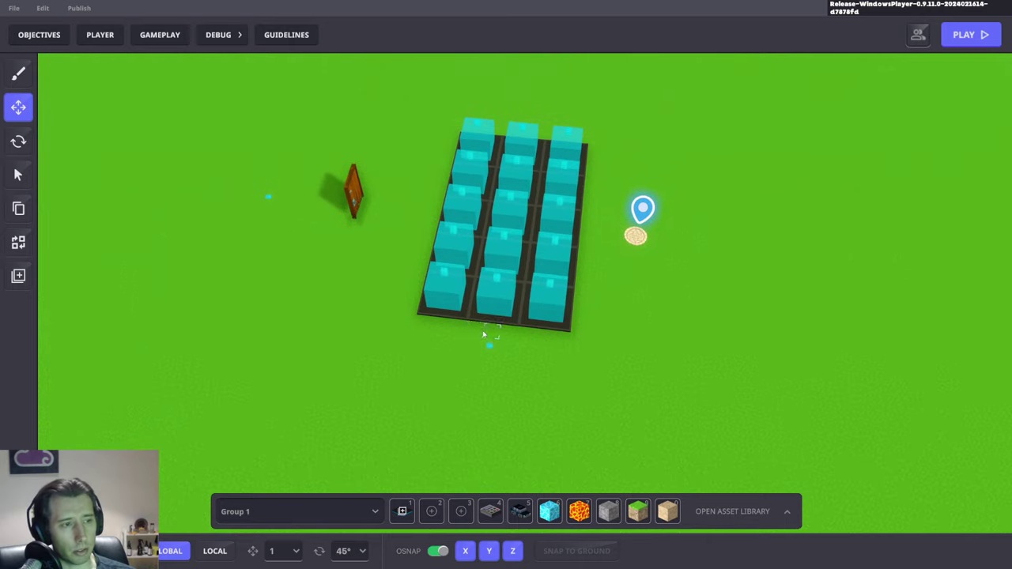
pyautogui.moveTo(523, 373); pyautogui.dragTo(538, 379)
pyautogui.moveTo(701, 393); pyautogui.dragTo(667, 358, button='middle')
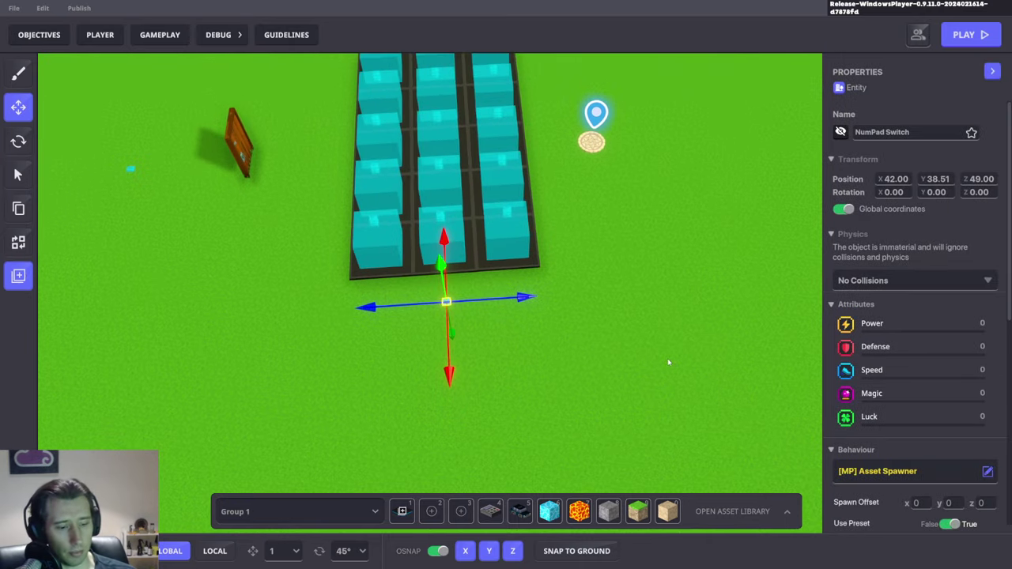
pyautogui.press('Tab')
pyautogui.click(146, 360)
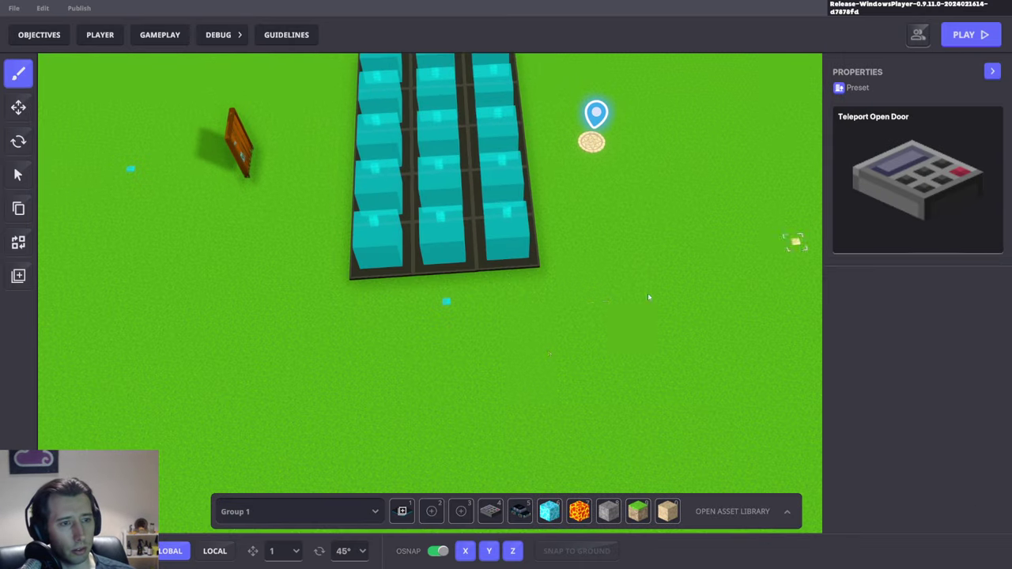
pyautogui.click(19, 107)
pyautogui.click(538, 352)
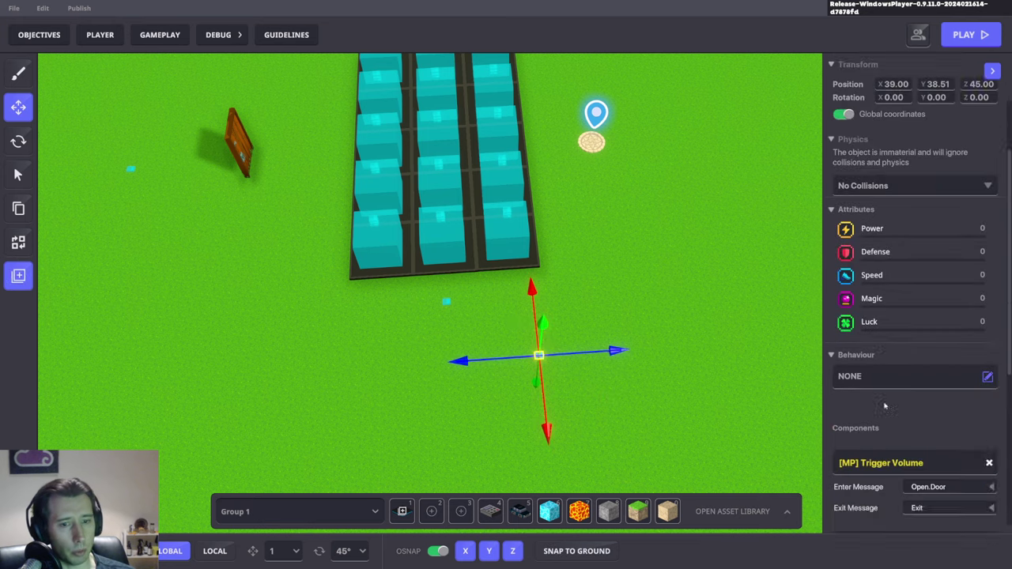
# Give the placed Teleport Open Door object the multiplayer Plant behaviour with Kill.TP as its message to destroy.
pyautogui.scroll(-3, 904, 314)
pyautogui.click(886, 188)
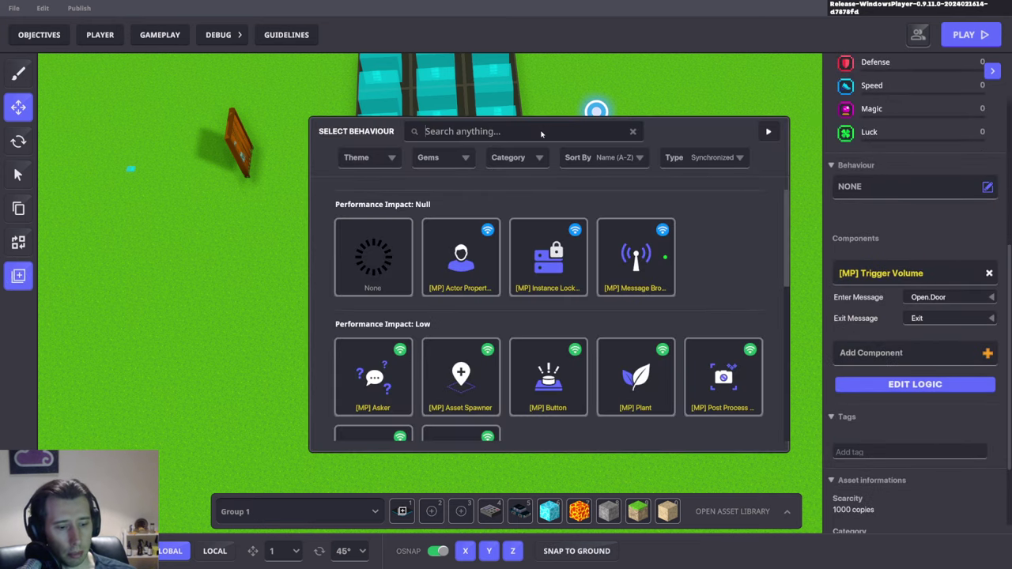
pyautogui.write('pl')
pyautogui.click(372, 254)
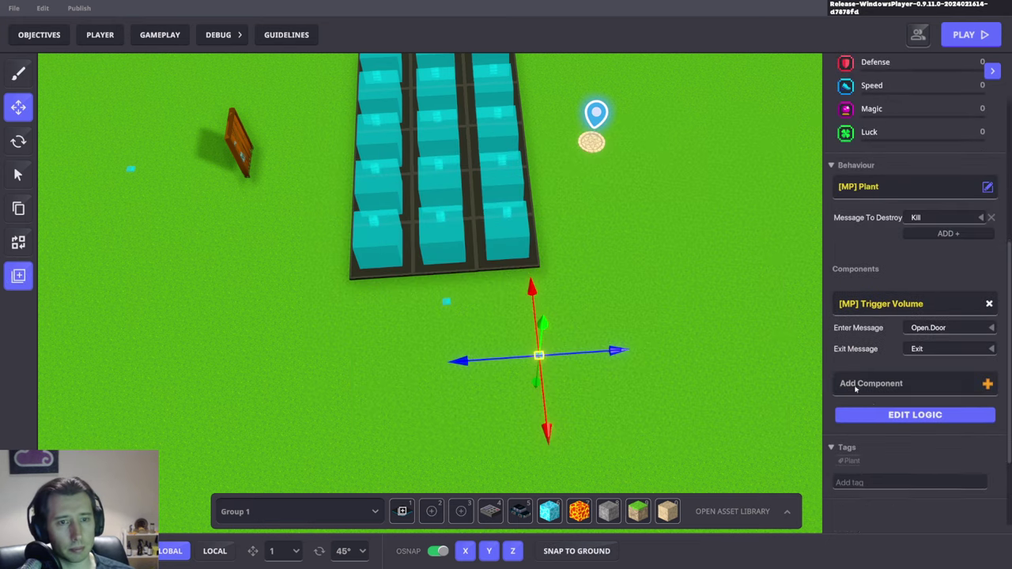
pyautogui.click(922, 219)
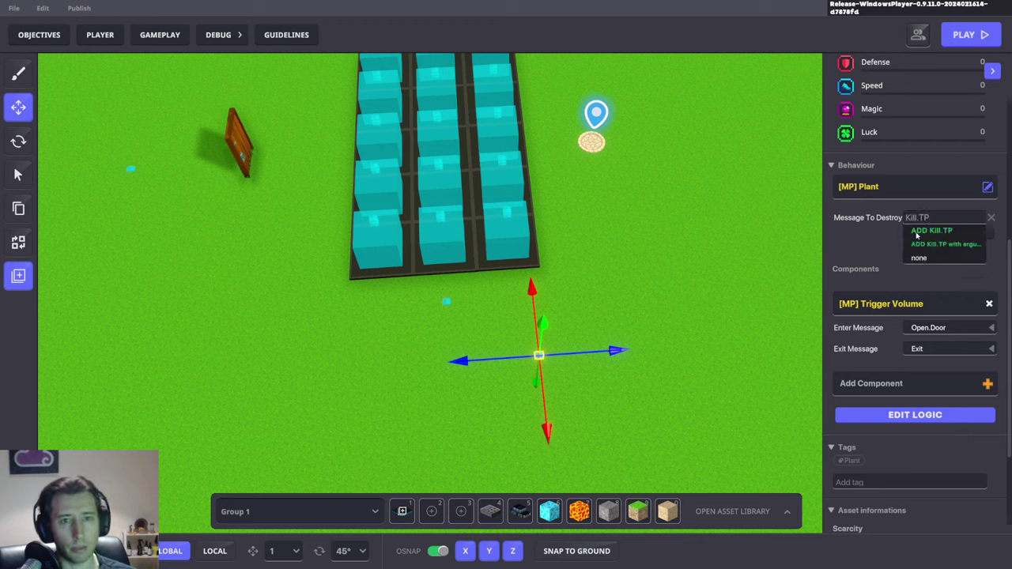
pyautogui.click(923, 230)
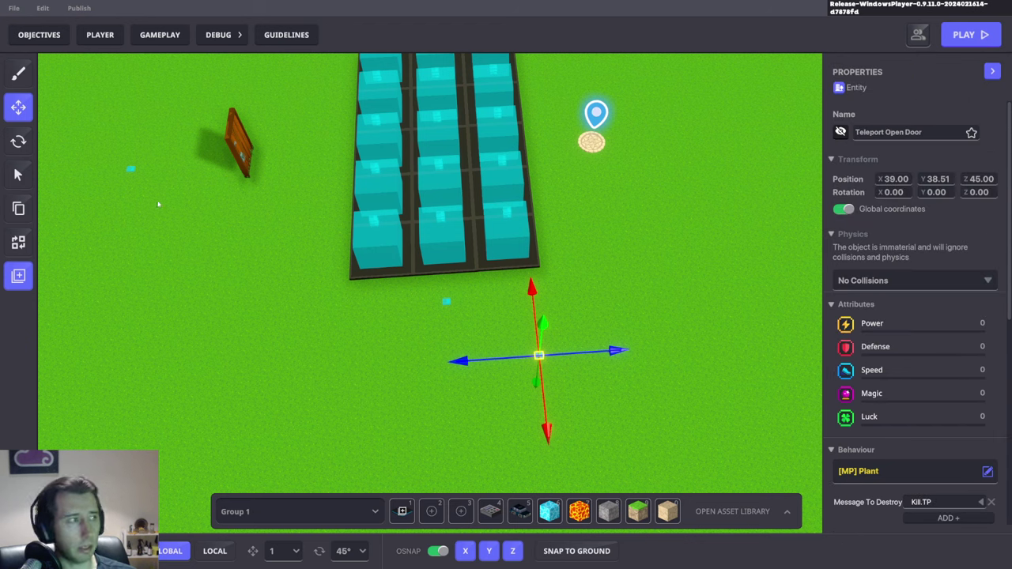
# Update the Teleport Open Door preset from the modified object and delete the placed instance.
pyautogui.click(933, 134)
pyautogui.click(18, 275)
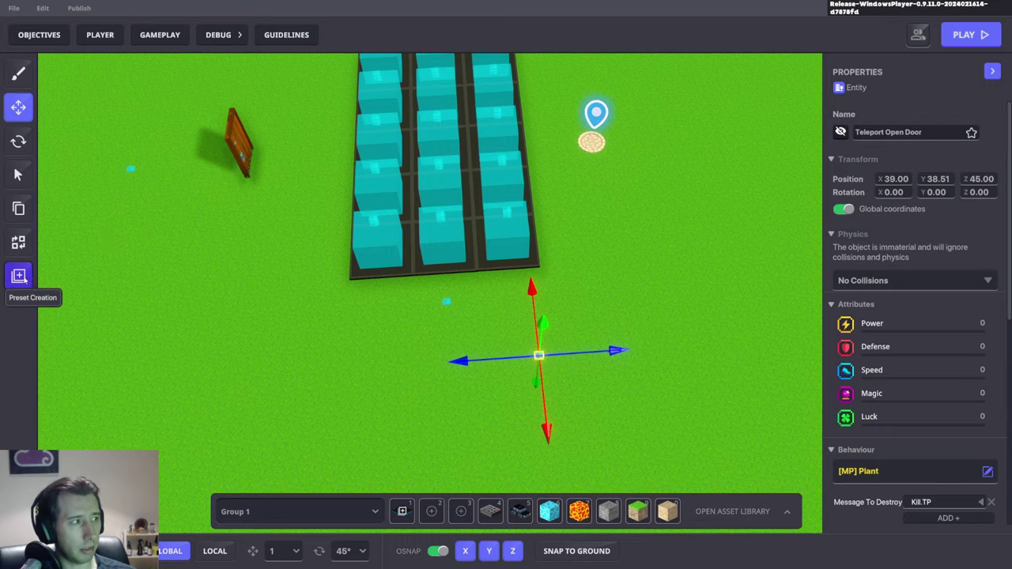
pyautogui.click(558, 245)
pyautogui.click(558, 340)
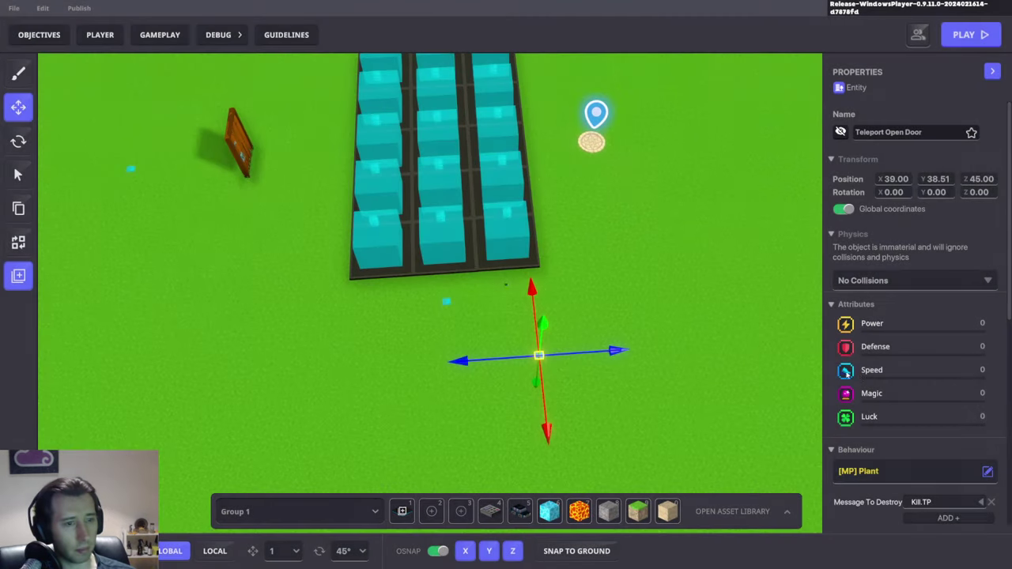
pyautogui.scroll(-4, 914, 348)
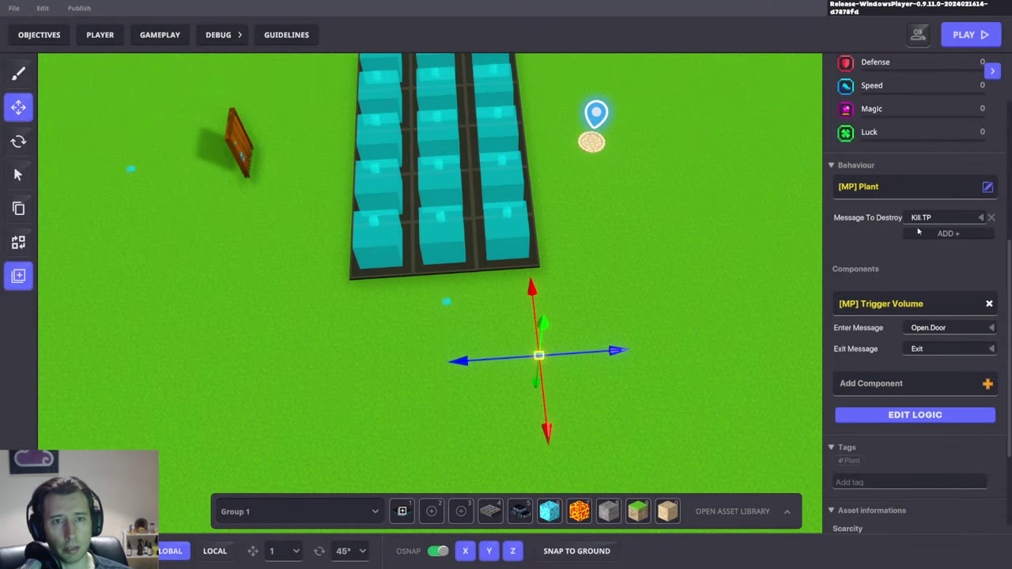
pyautogui.press('a')
pyautogui.click(700, 241)
# Make the hidden Avatar Teleportation object behind the door send the Kill.TP message.
pyautogui.press('a')
pyautogui.scroll(4, 308, 176)
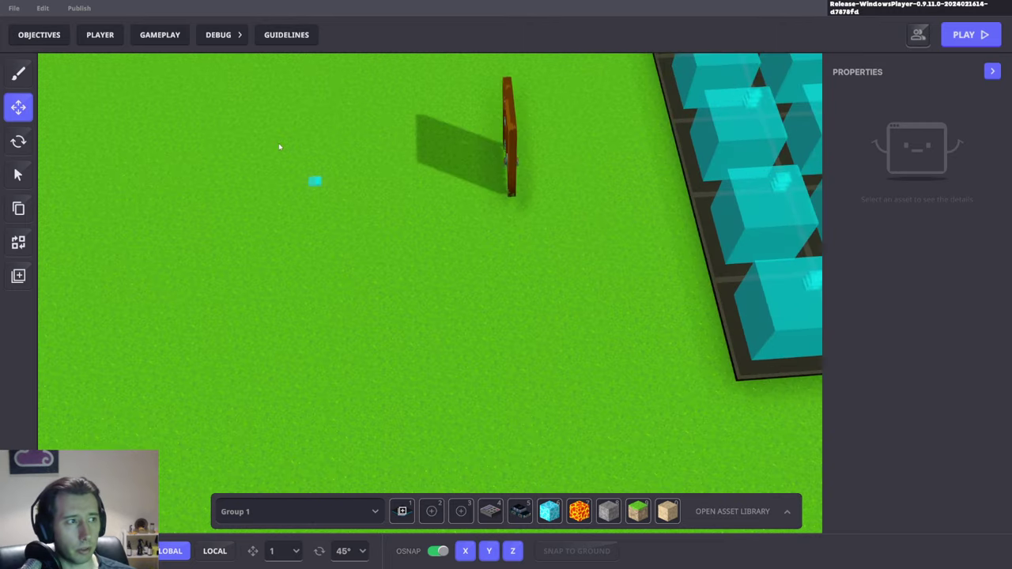
pyautogui.click(315, 181)
pyautogui.scroll(-5, 914, 334)
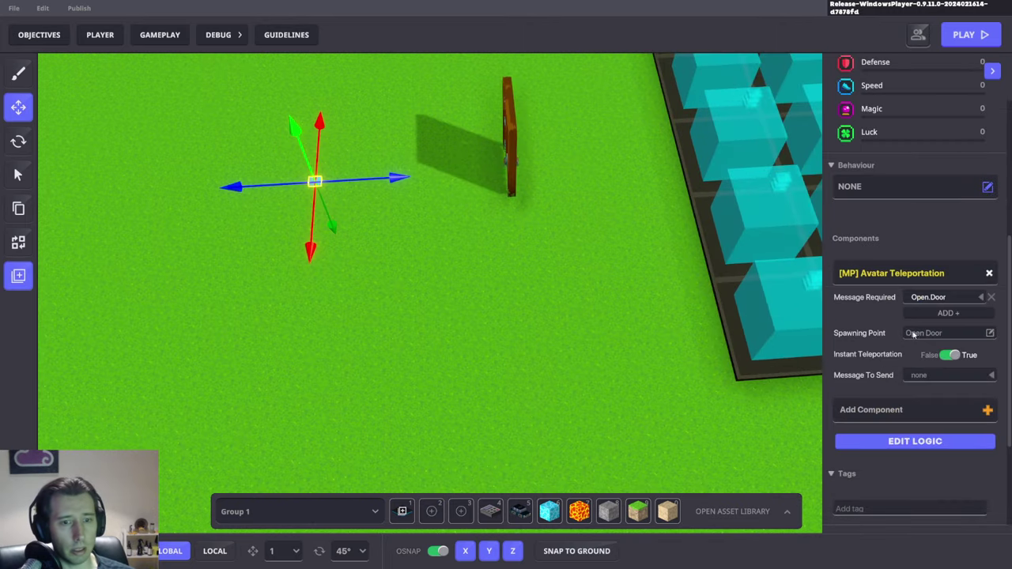
pyautogui.click(919, 375)
pyautogui.write('Kill')
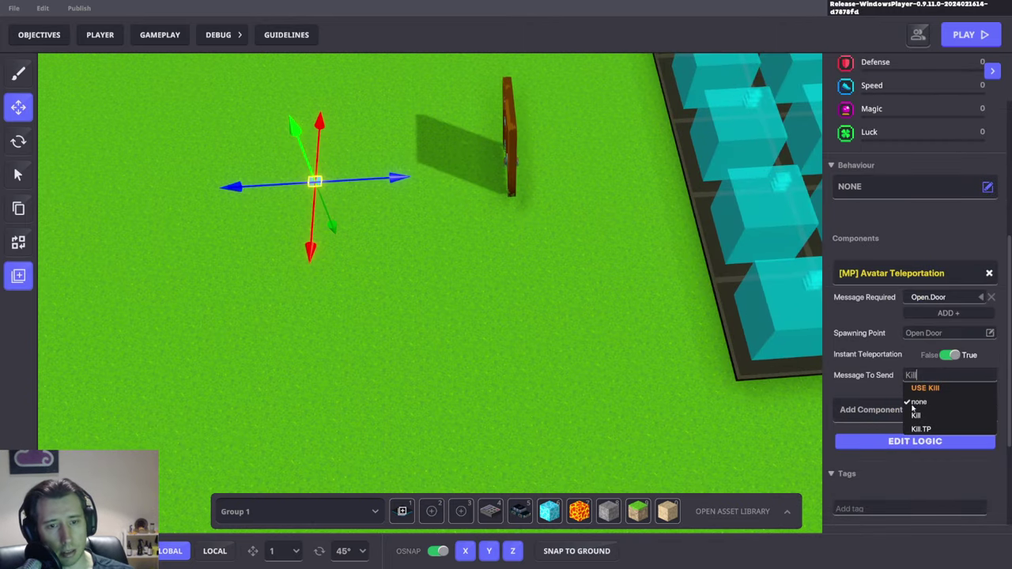
pyautogui.click(921, 429)
# Start another playtest and complete the colour combination on the row of tiles facing the door.
pyautogui.scroll(-5, 638, 361)
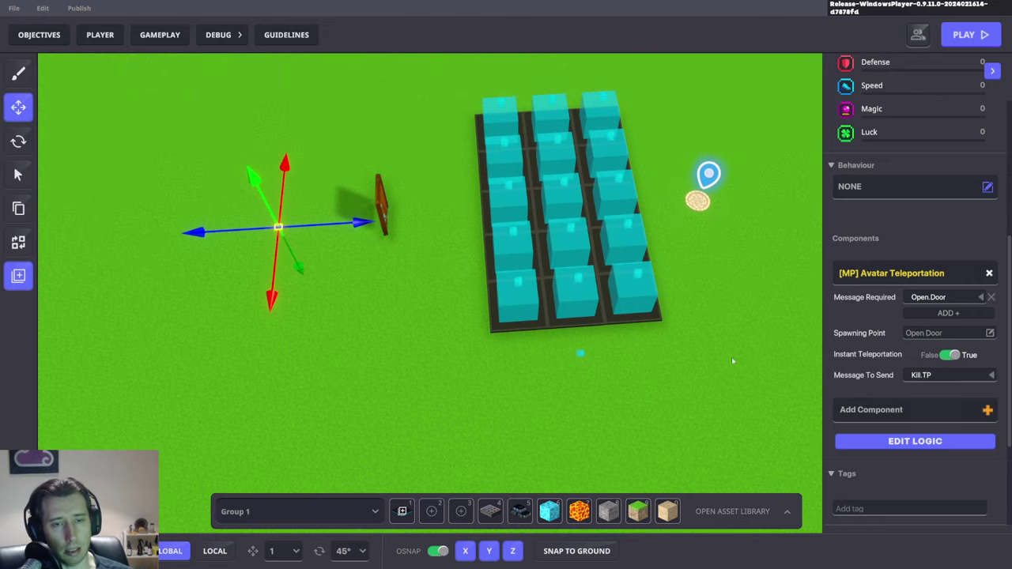
pyautogui.press('d')
pyautogui.press('w')
pyautogui.hotkey('ctrl', 'p')
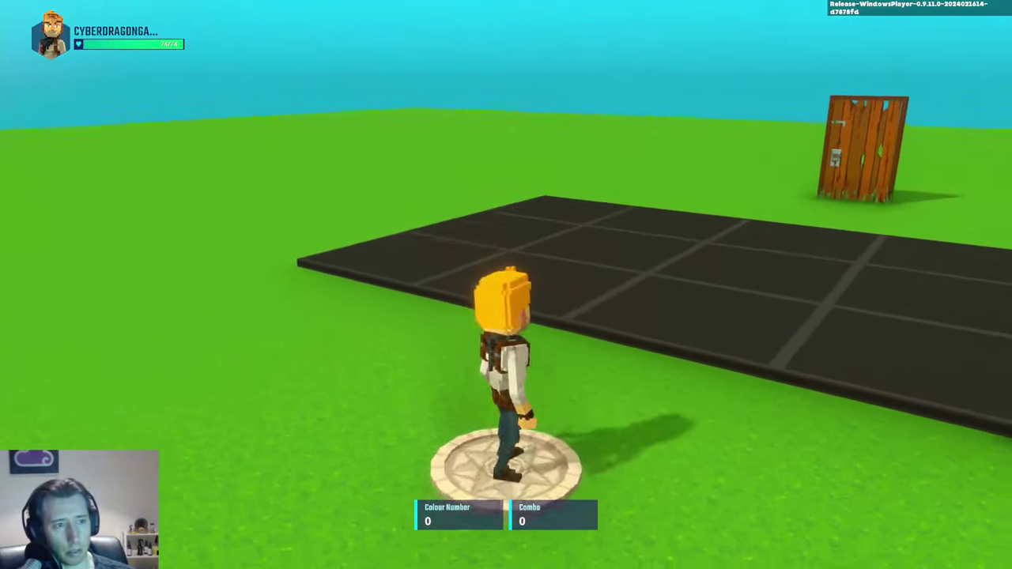
pyautogui.press('w')
pyautogui.press('w')
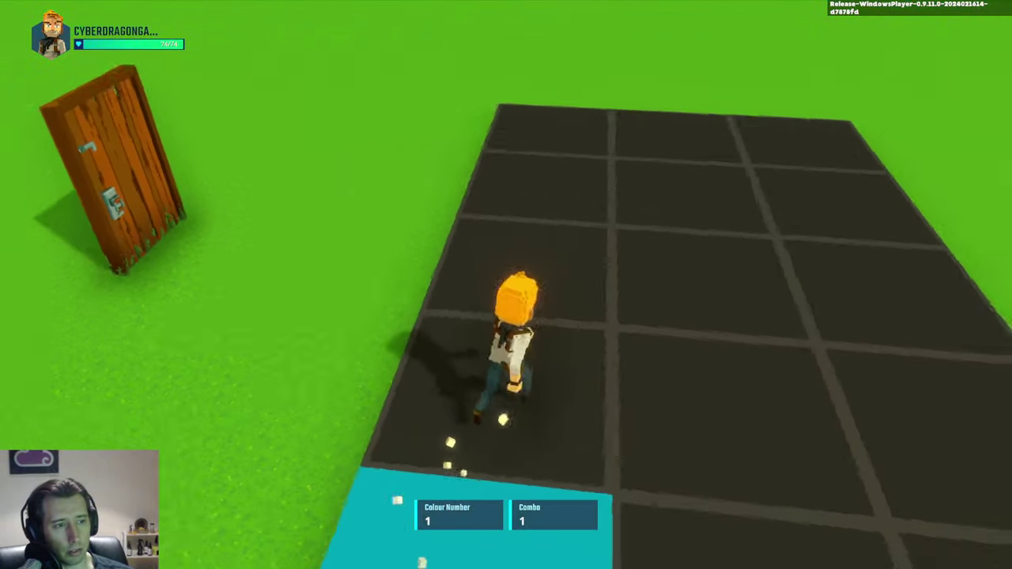
pyautogui.press('w')
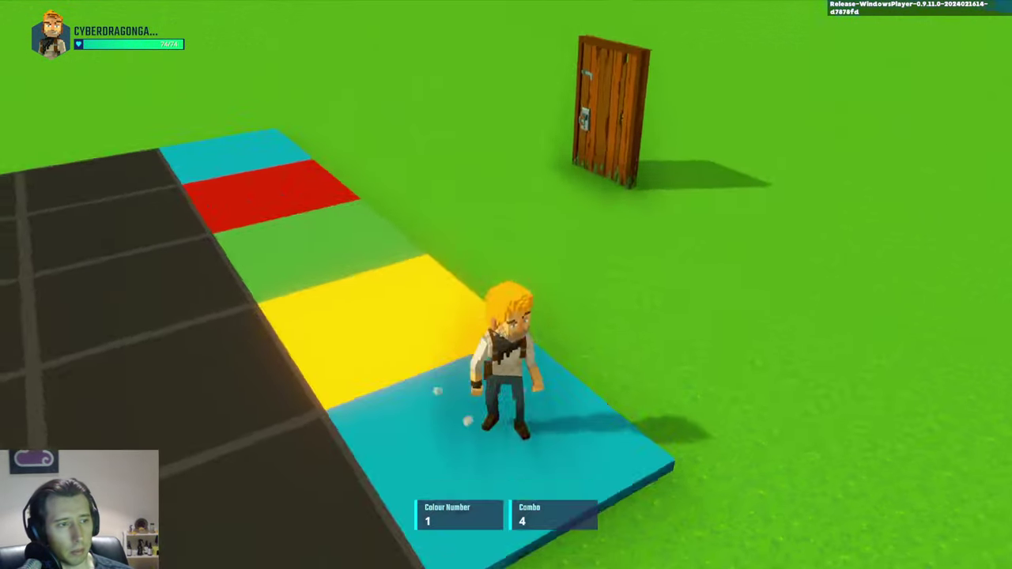
pyautogui.press('w')
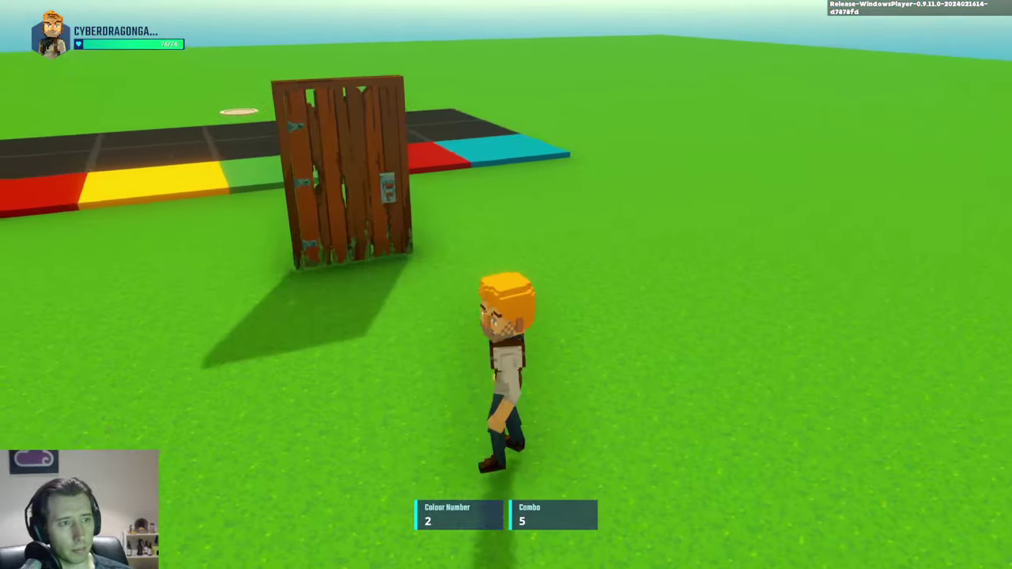
# Run the avatar back around the tile field to test whether the teleport fires again, and return to editing.
pyautogui.press('space')
pyautogui.press('w')
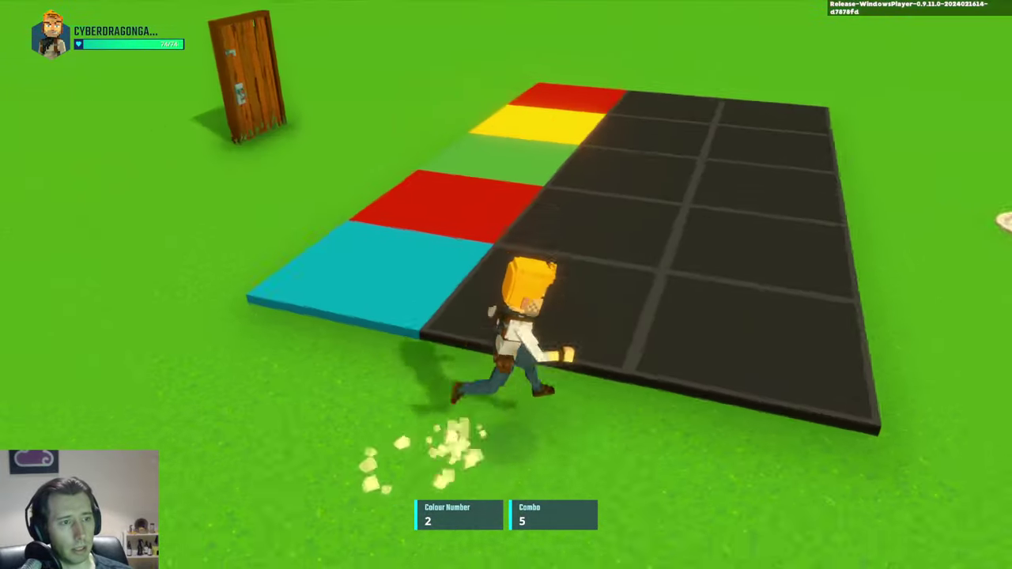
pyautogui.press('w')
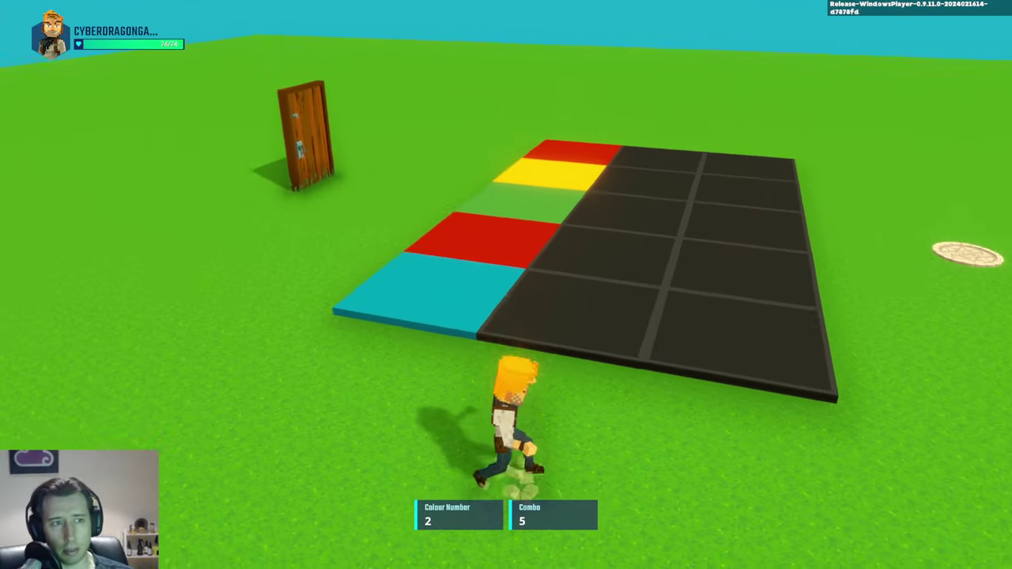
pyautogui.press('space')
pyautogui.press('w')
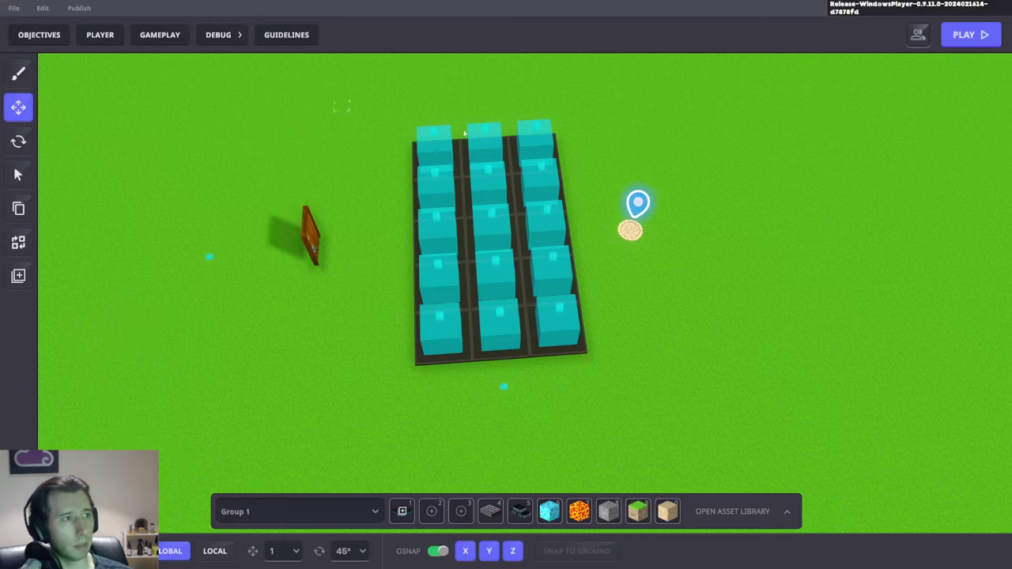
# Inspect the Asset Spawner beside the tile field and the hidden Avatar Teleportation object behind the door.
pyautogui.scroll(-3, 513, 203)
pyautogui.moveTo(513, 203); pyautogui.dragTo(362, 203, button='right')
pyautogui.scroll(3, 542, 214)
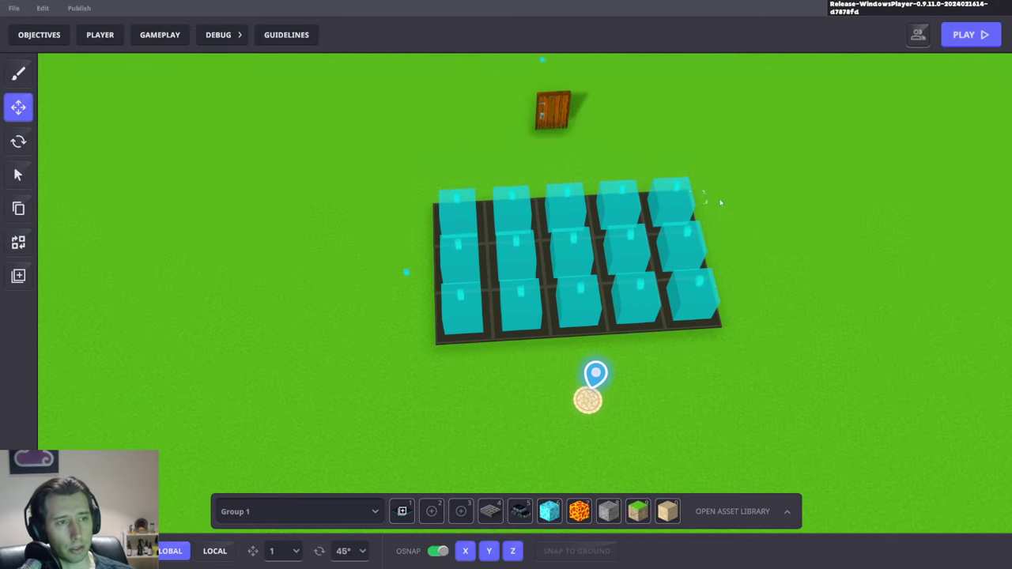
pyautogui.moveTo(675, 200); pyautogui.dragTo(548, 340, button='middle')
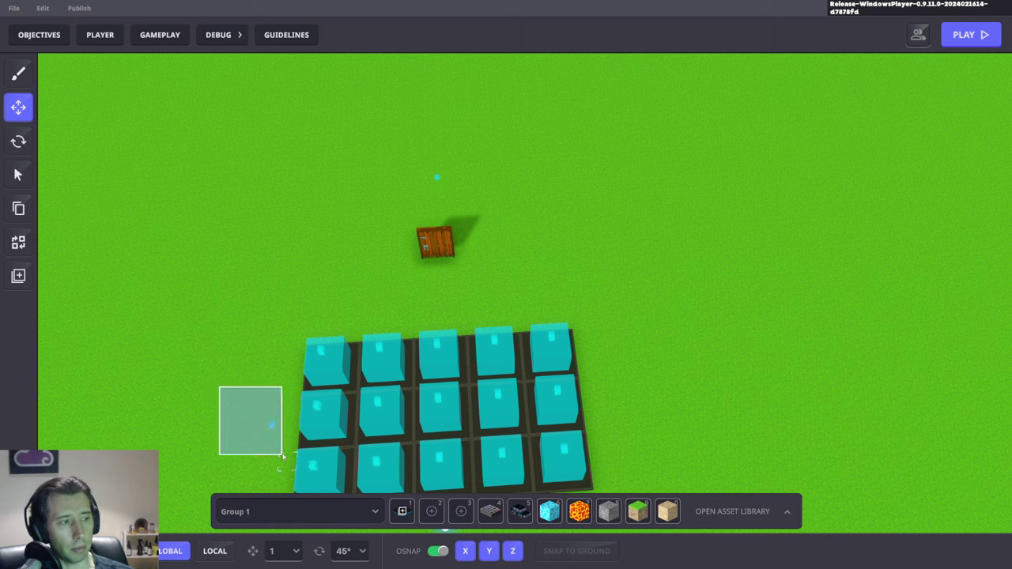
pyautogui.click(237, 411)
pyautogui.scroll(-5, 888, 294)
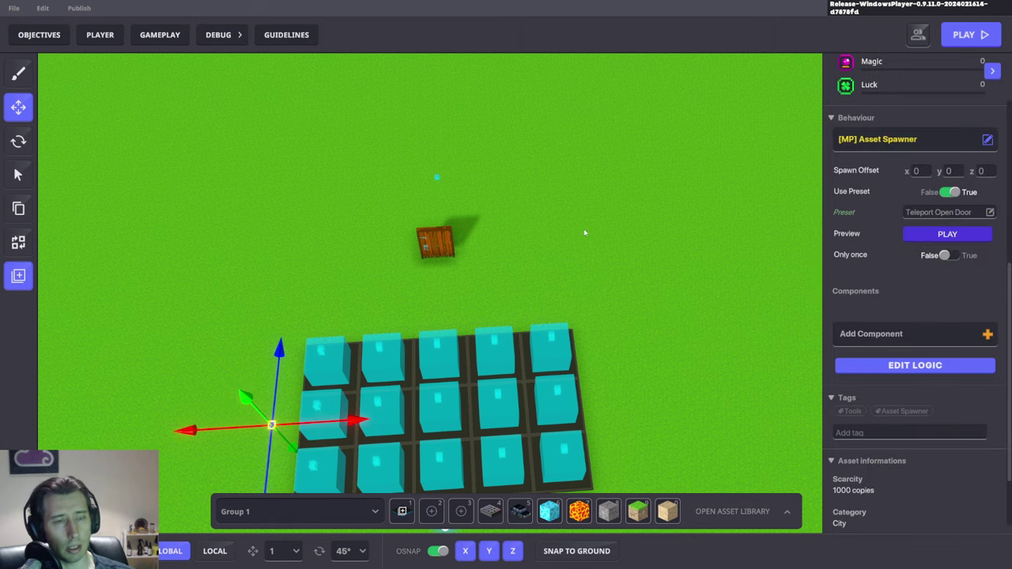
pyautogui.click(480, 202)
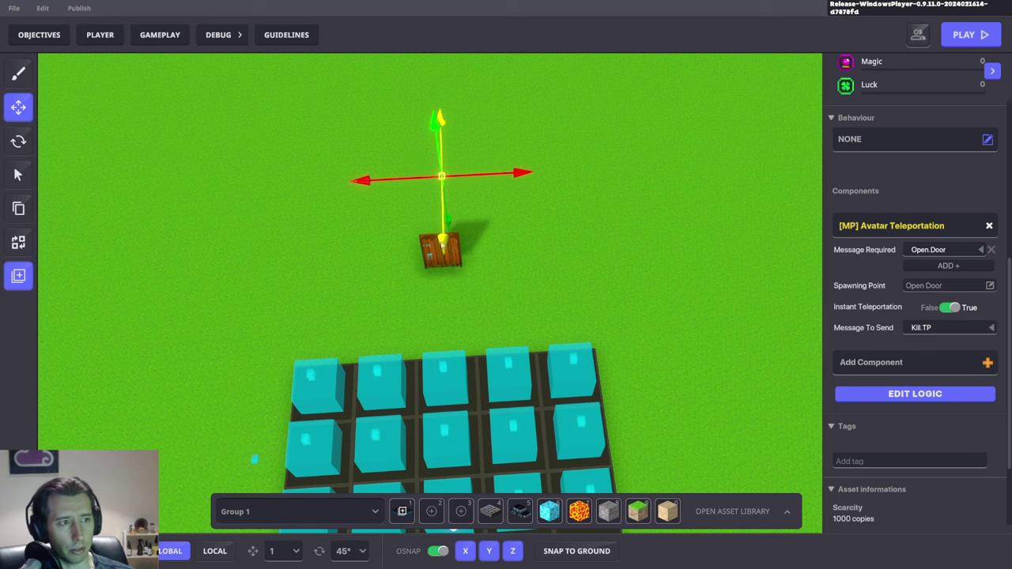
pyautogui.moveTo(528, 356); pyautogui.dragTo(538, 207, button='middle')
pyautogui.moveTo(317, 168); pyautogui.dragTo(696, 370)
pyautogui.click(671, 320)
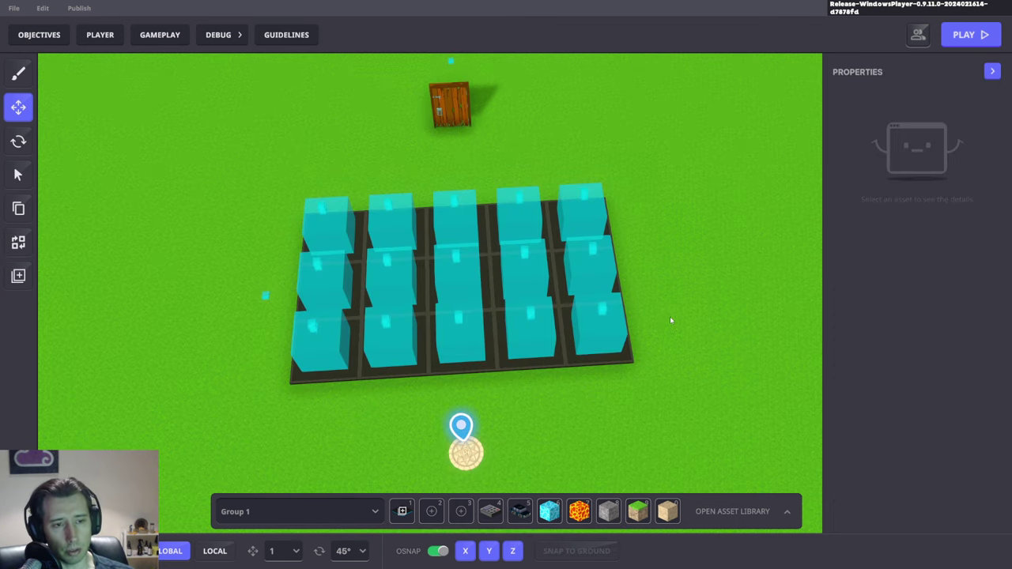
pyautogui.moveTo(671, 320); pyautogui.dragTo(665, 328, button='right')
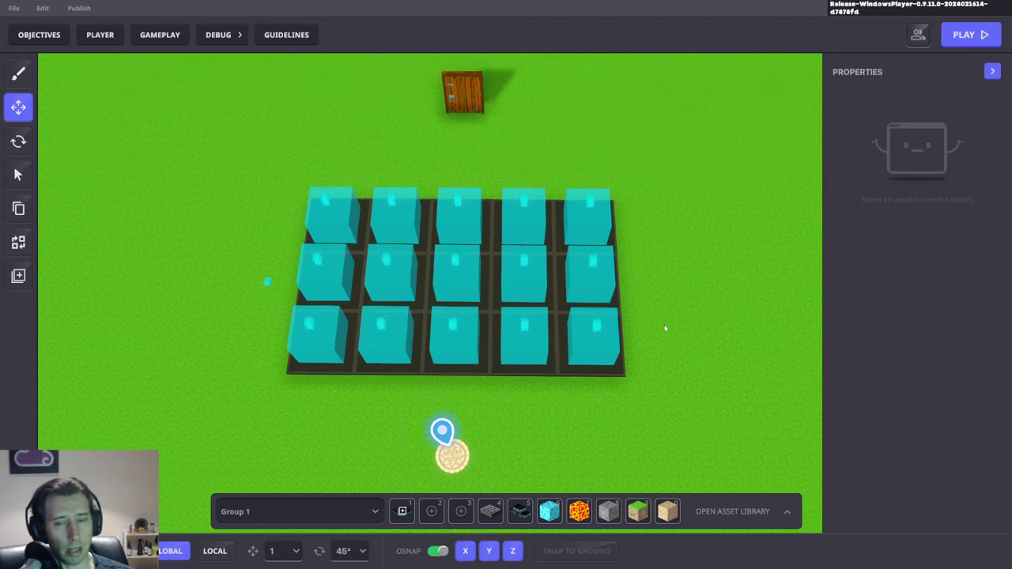
pyautogui.moveTo(673, 157); pyautogui.dragTo(280, 386)
pyautogui.click(646, 422)
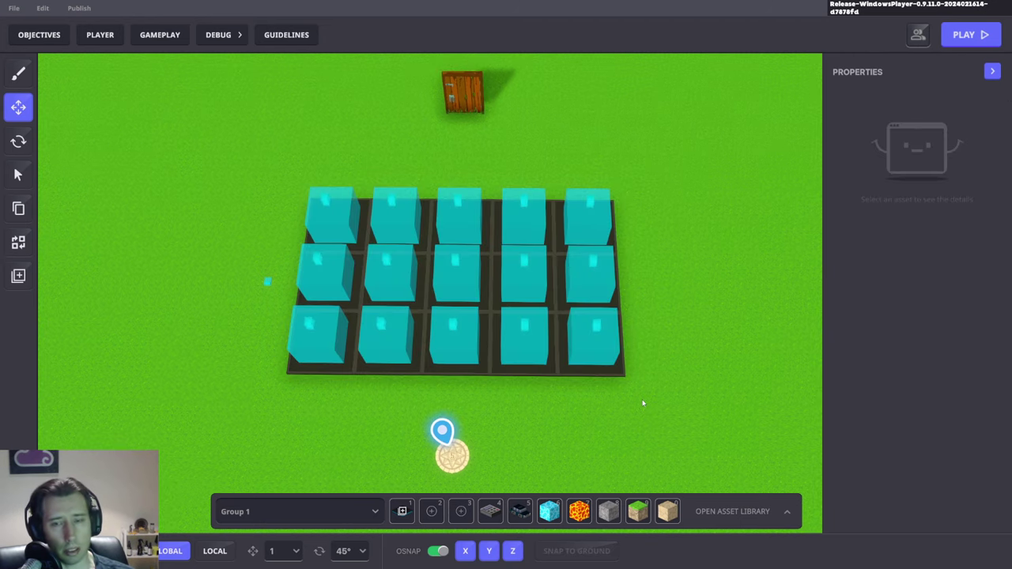
# Review the colour animations and start messages of the corner tile on the player-spawn side, nearest the Asset Spawner.
pyautogui.scroll(1, 643, 403)
pyautogui.moveTo(459, 361); pyautogui.dragTo(554, 328, button='middle')
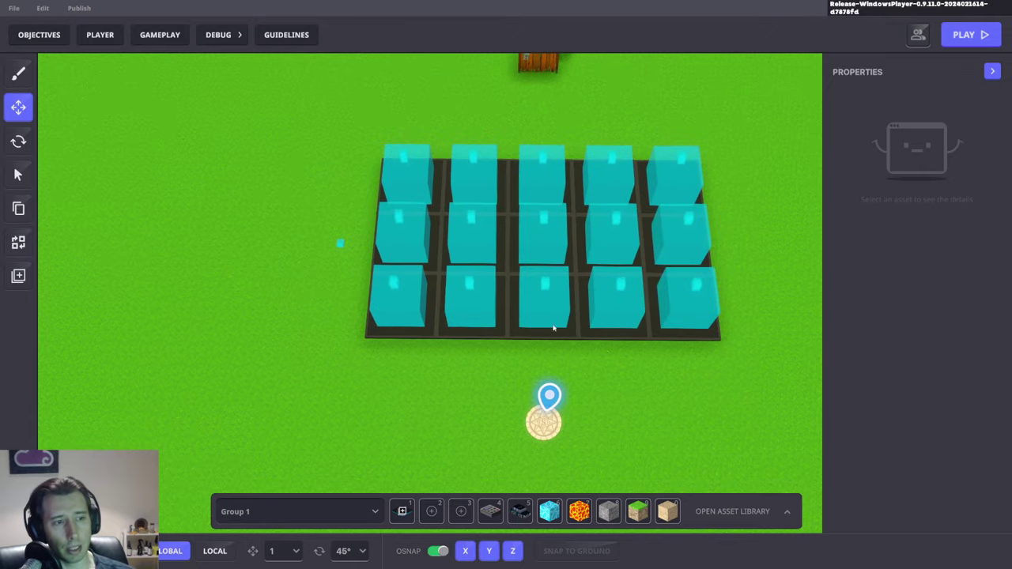
pyautogui.click(431, 335)
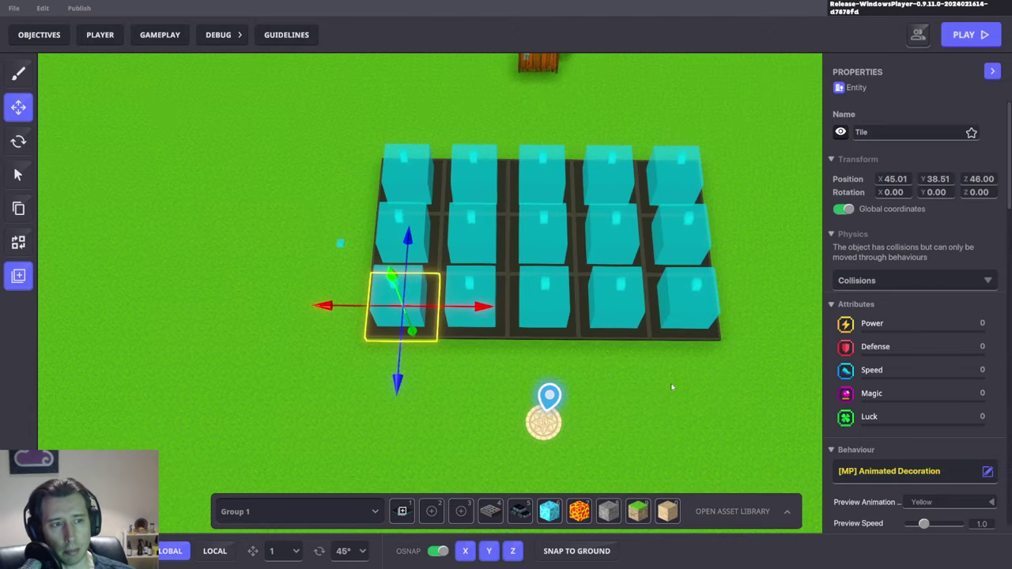
pyautogui.click(435, 338)
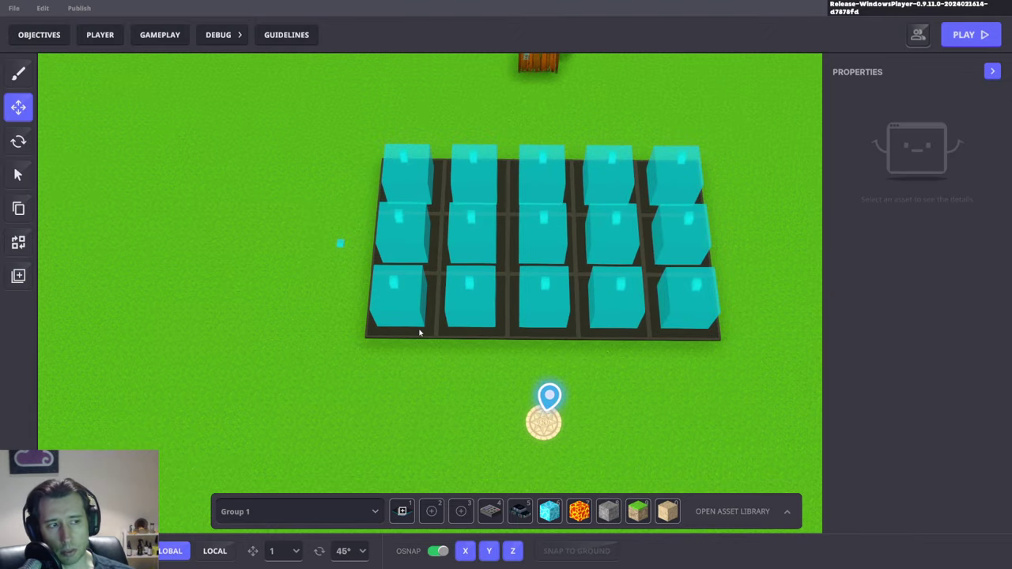
pyautogui.click(420, 333)
pyautogui.scroll(-5, 916, 384)
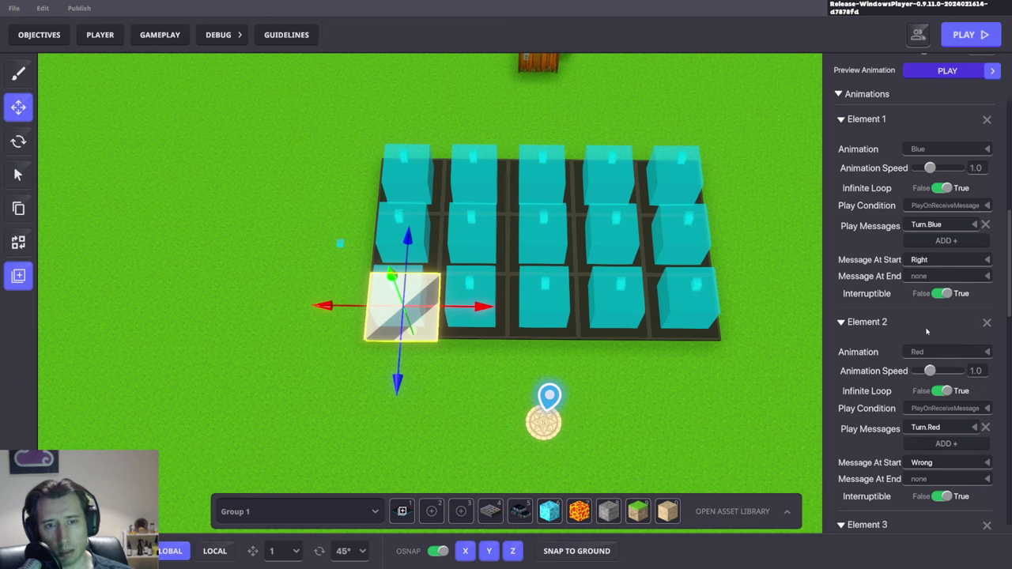
pyautogui.scroll(-5, 921, 336)
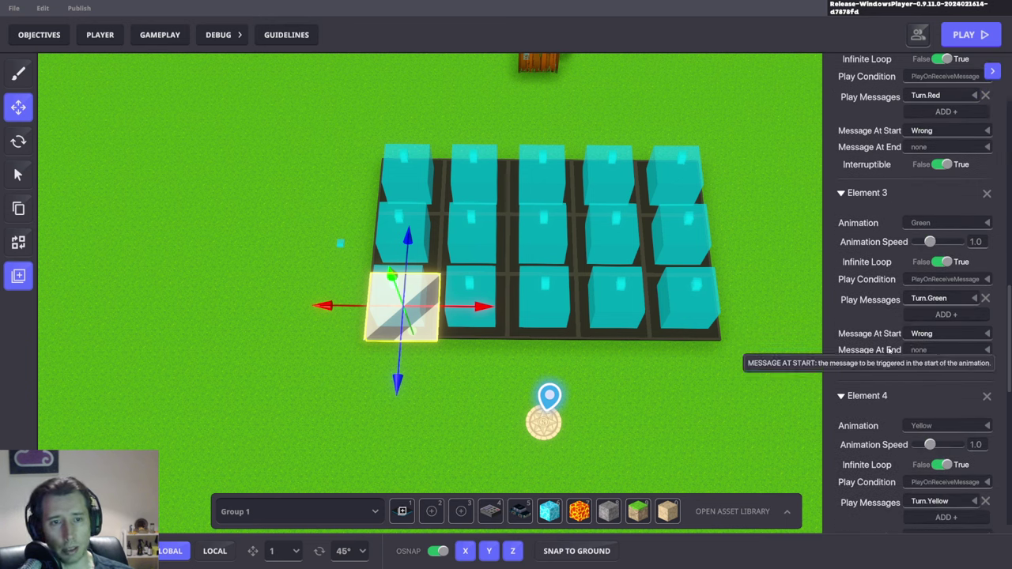
pyautogui.scroll(-2, 870, 340)
pyautogui.scroll(6, 491, 317)
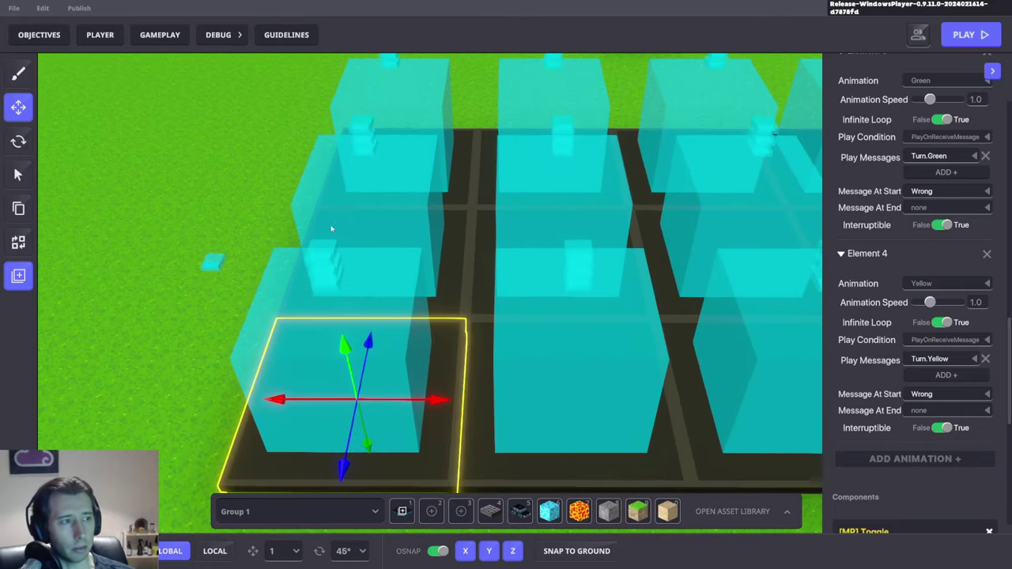
# Inspect the stacked hidden Switch and Message Broadcaster objects above the corner tile.
pyautogui.click(322, 252)
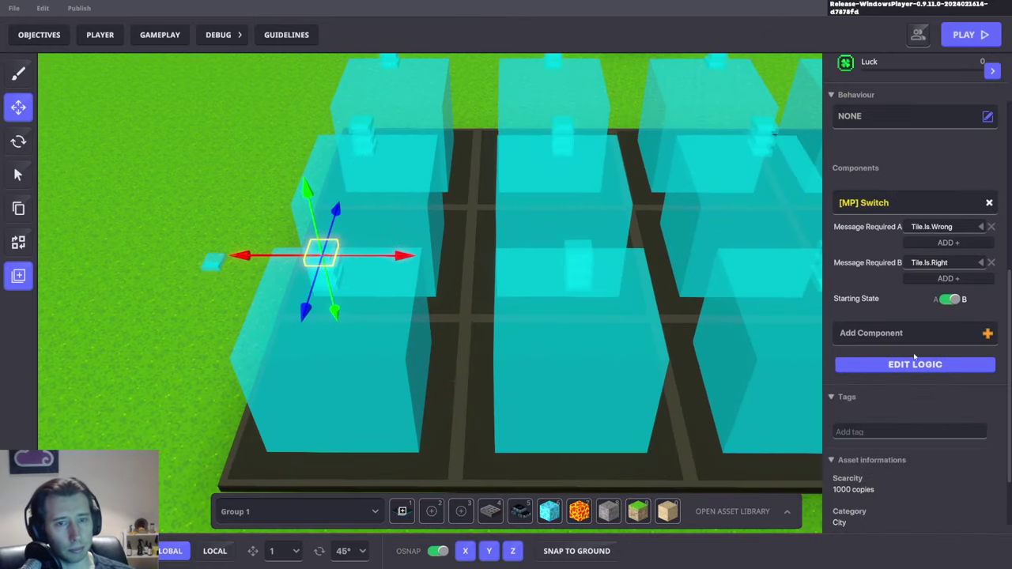
pyautogui.scroll(4, 308, 296)
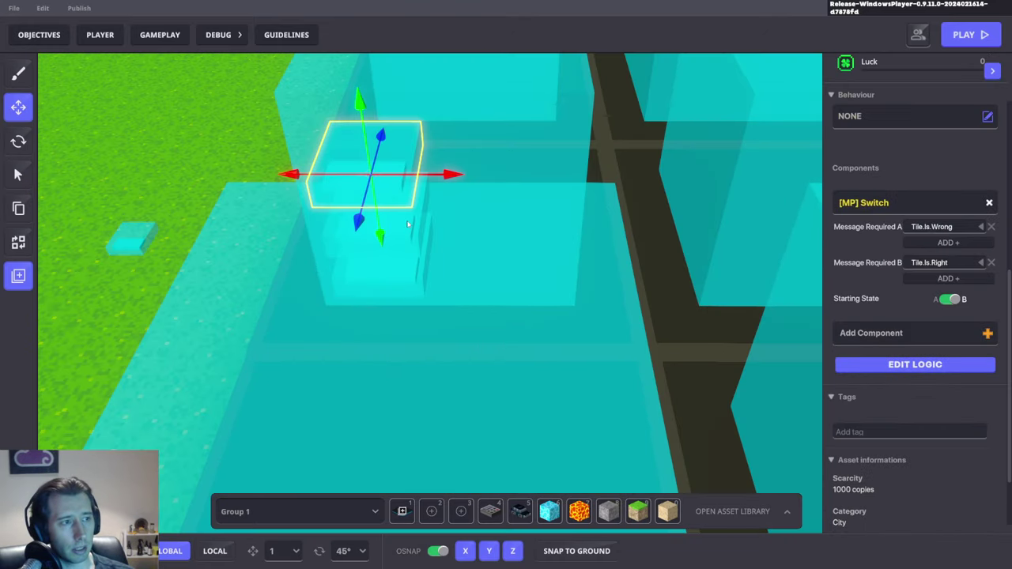
pyautogui.click(408, 225)
pyautogui.click(412, 285)
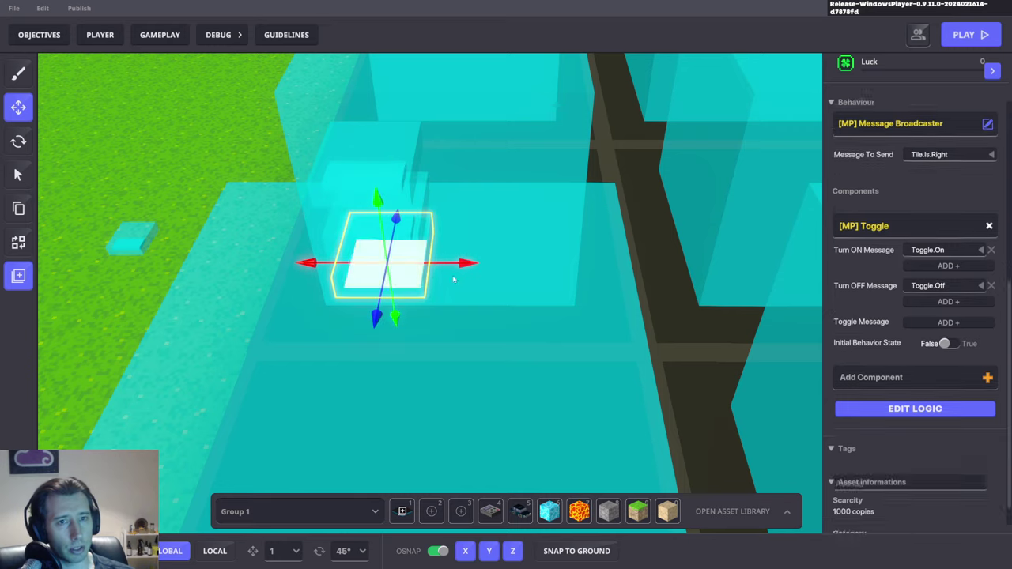
pyautogui.scroll(-5, 701, 305)
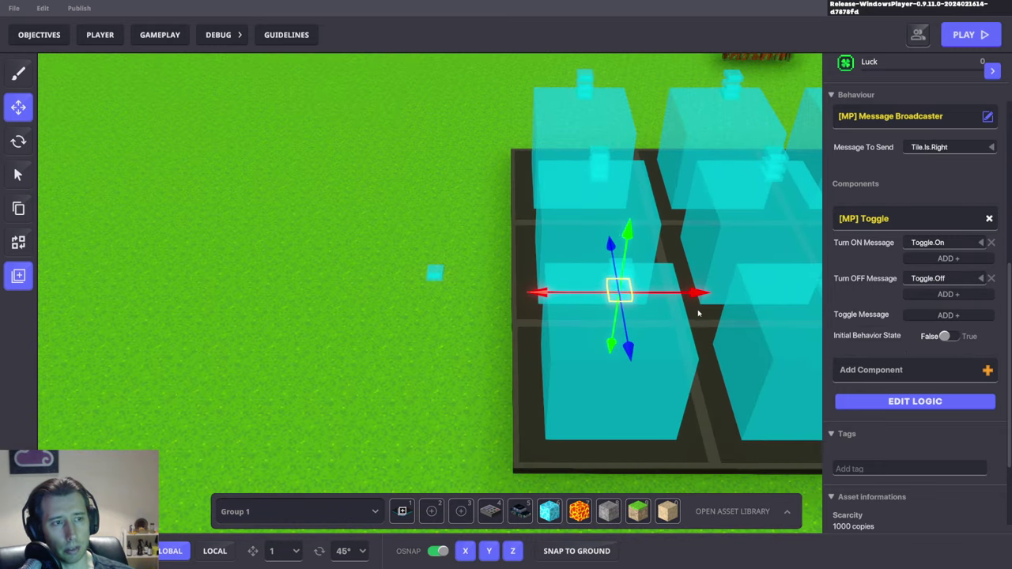
# Open the logic of the hidden Switch above the neighbouring tile and review its state messages and their numbers.
pyautogui.moveTo(747, 314); pyautogui.dragTo(609, 283, button='middle')
pyautogui.scroll(2, 609, 283)
pyautogui.click(578, 287)
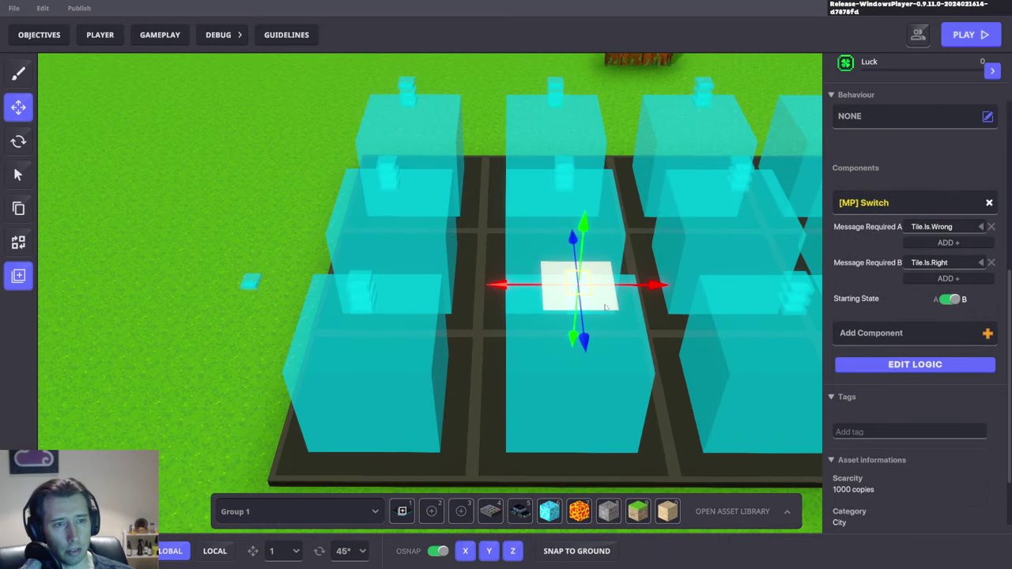
pyautogui.moveTo(653, 316); pyautogui.dragTo(639, 303, button='right')
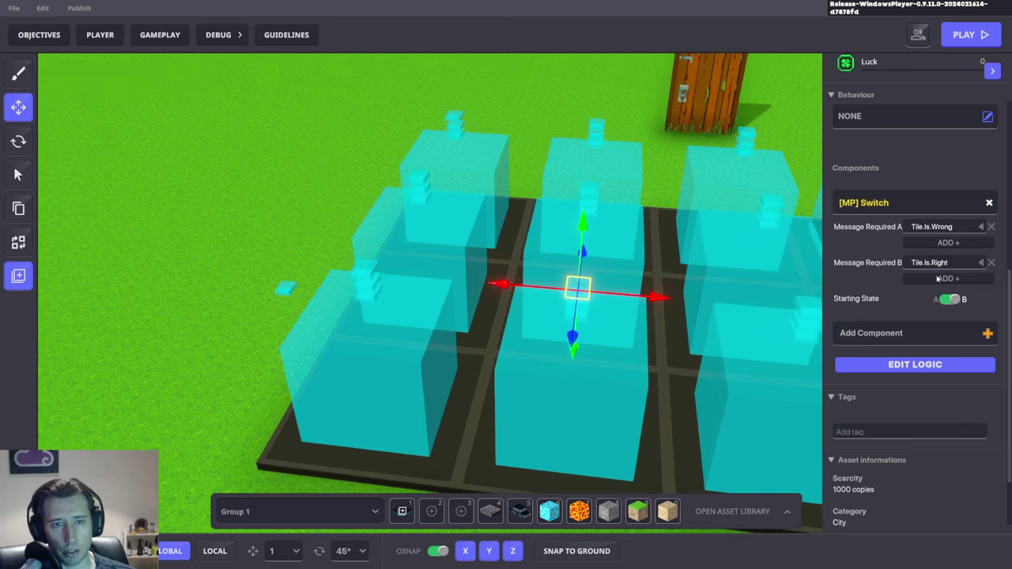
pyautogui.click(926, 362)
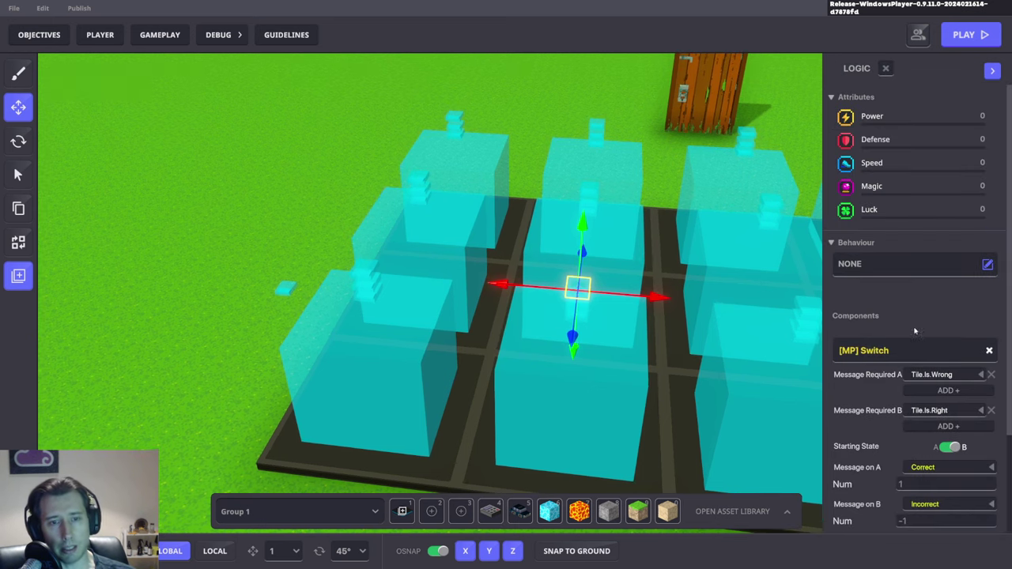
pyautogui.scroll(-2, 924, 230)
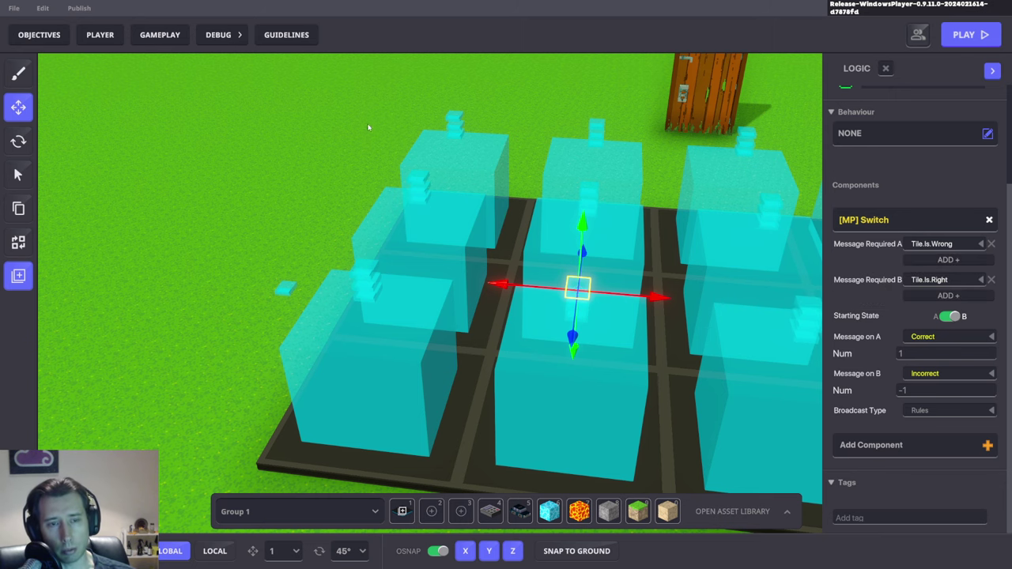
pyautogui.press('s')
pyautogui.moveTo(550, 196); pyautogui.dragTo(751, 305, button='right')
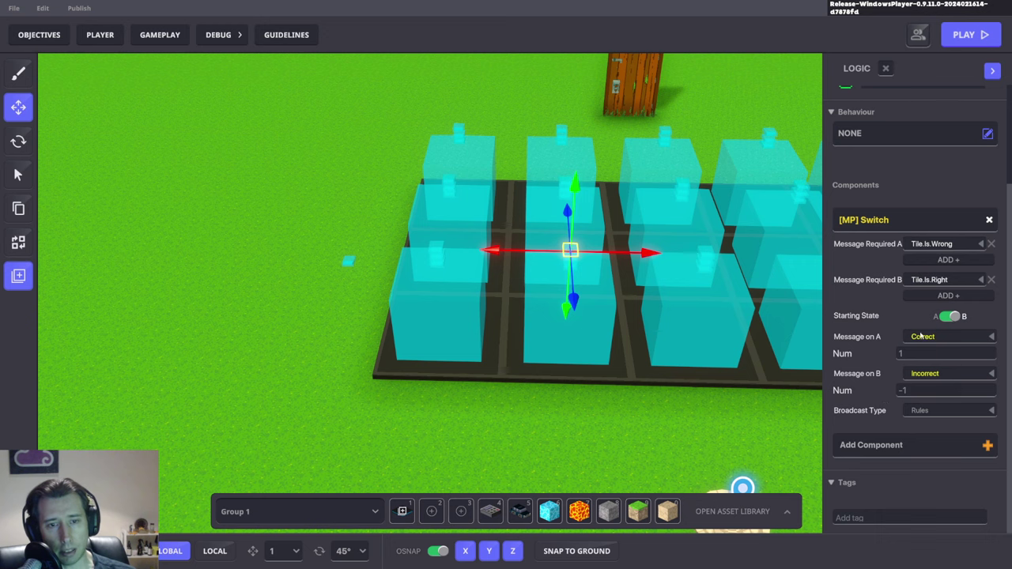
pyautogui.moveTo(680, 333); pyautogui.dragTo(549, 391, button='middle')
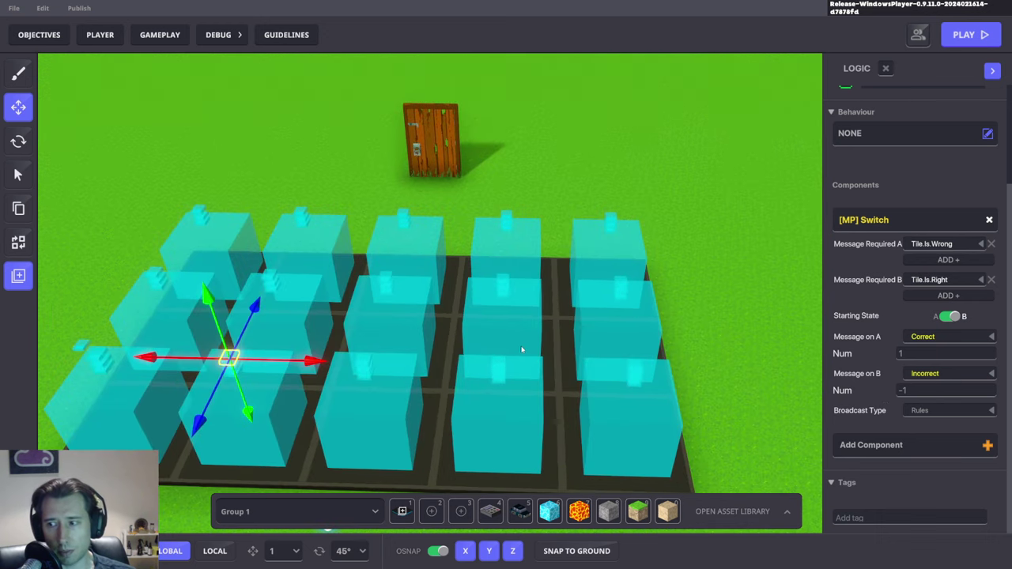
pyautogui.moveTo(522, 349); pyautogui.dragTo(529, 352, button='right')
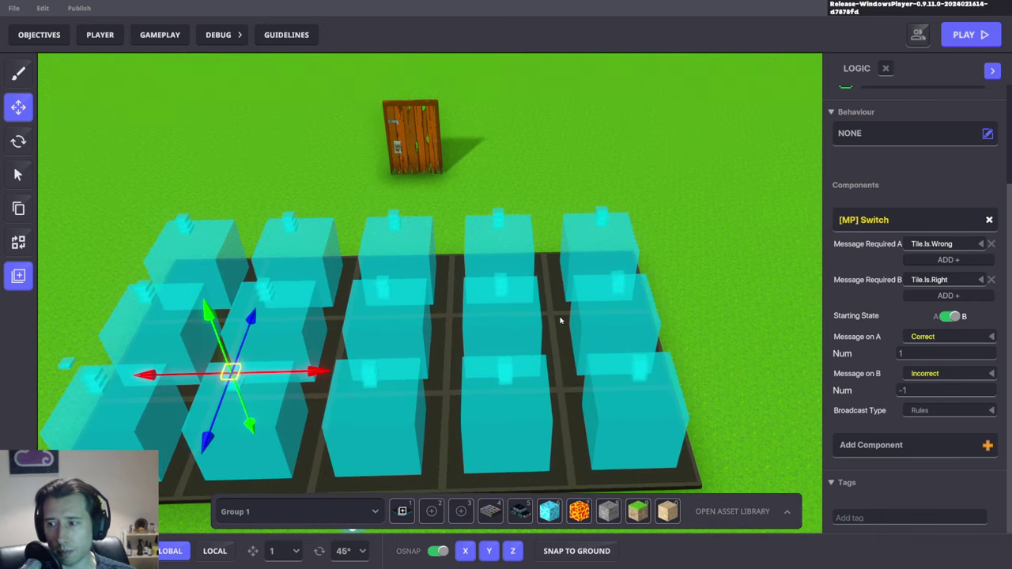
pyautogui.scroll(-2, 560, 320)
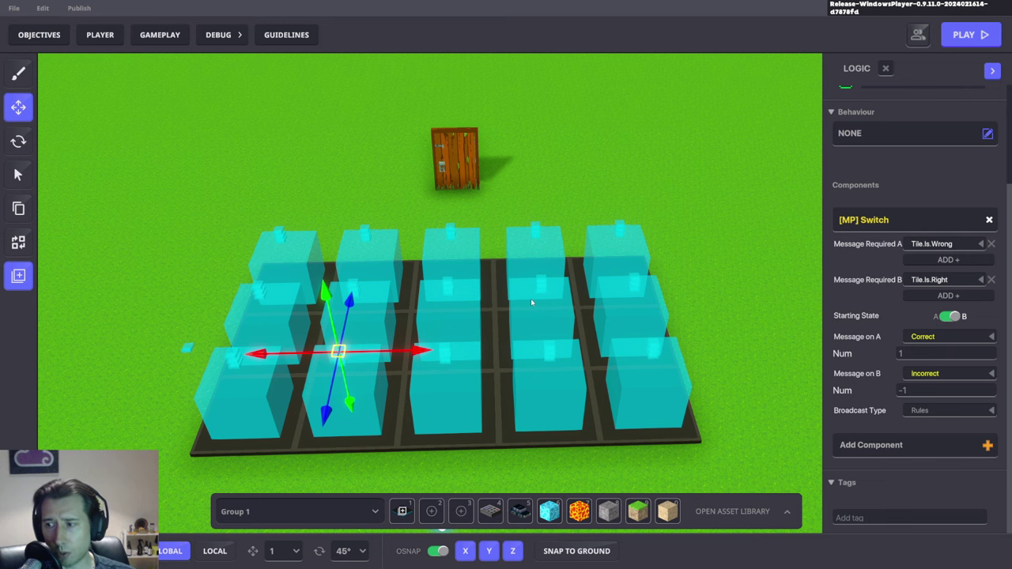
pyautogui.scroll(2, 531, 302)
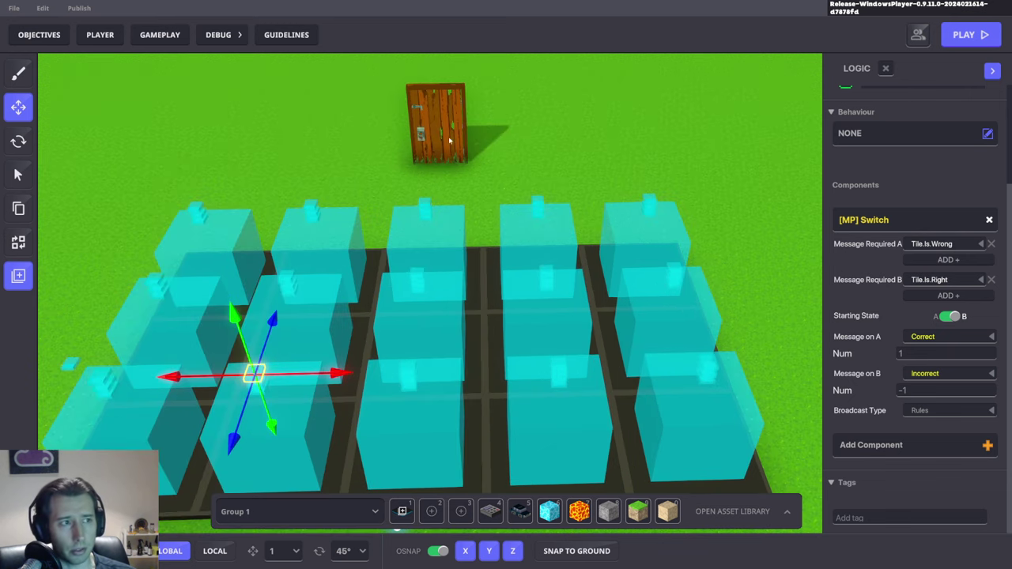
# Check the wooden door's properties and the Switch component of the hidden Tiles object above a middle-row tile.
pyautogui.click(449, 132)
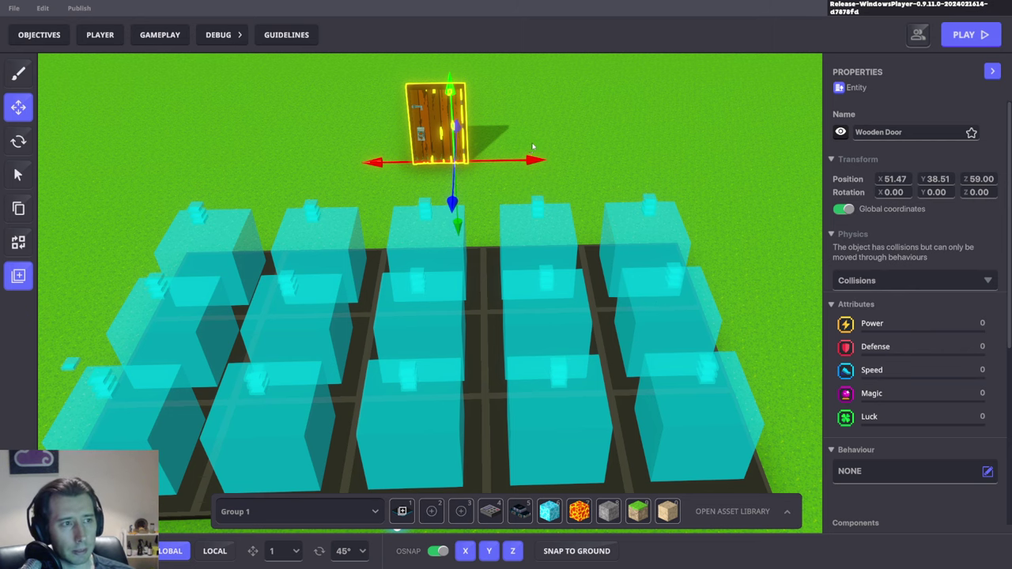
pyautogui.click(576, 104)
pyautogui.scroll(-3, 554, 150)
pyautogui.moveTo(548, 149); pyautogui.dragTo(549, 156, button='right')
pyautogui.moveTo(551, 160); pyautogui.dragTo(540, 179, button='middle')
pyautogui.moveTo(539, 179); pyautogui.dragTo(539, 178, button='right')
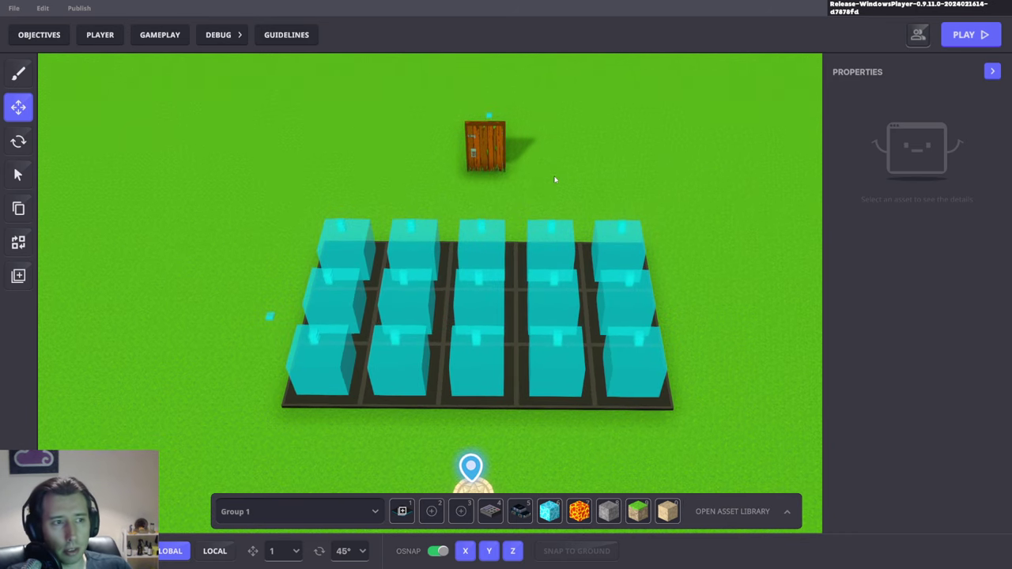
pyautogui.click(556, 278)
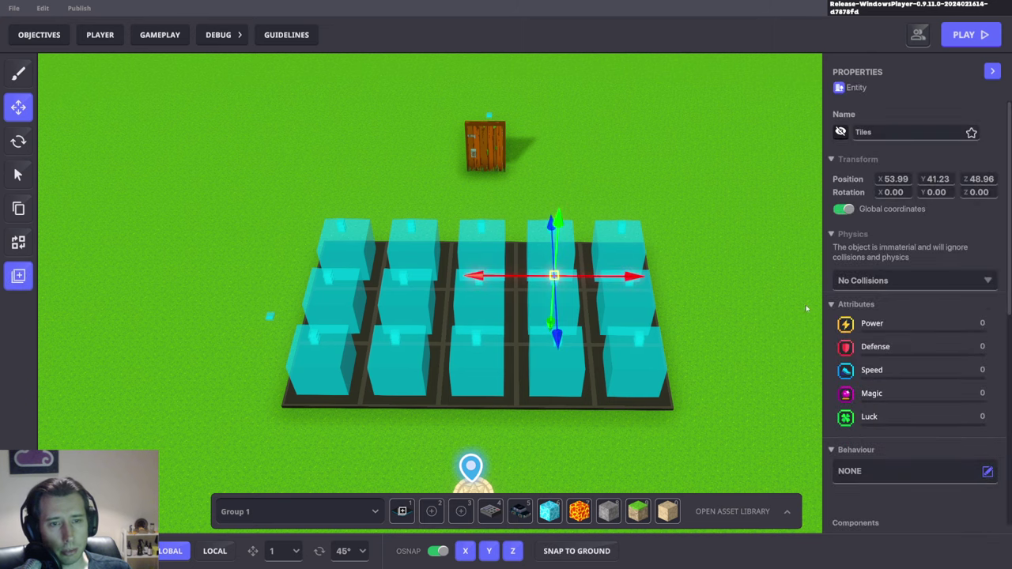
pyautogui.scroll(-3, 891, 362)
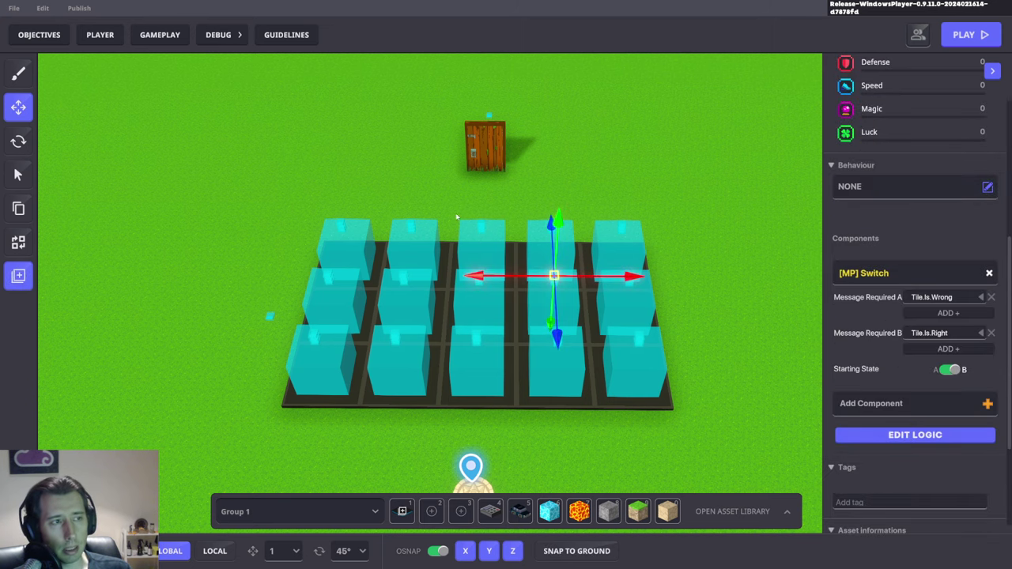
# Open the gameplay Game Rules and review the ruleset that adds to, subtracts from and compares the Combo variable.
pyautogui.click(160, 34)
pyautogui.click(326, 67)
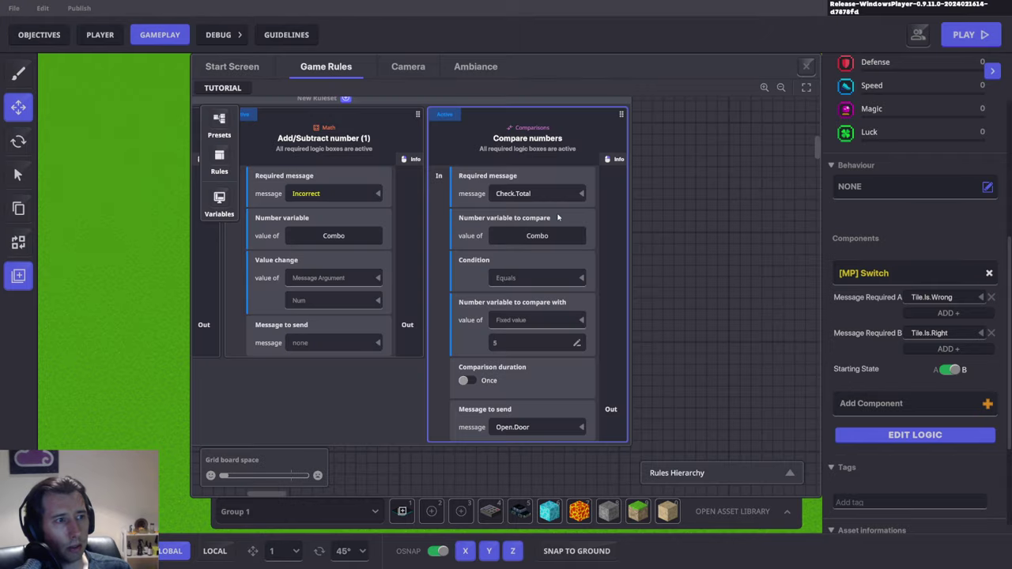
pyautogui.moveTo(410, 162); pyautogui.dragTo(543, 235)
pyautogui.scroll(-5, 540, 224)
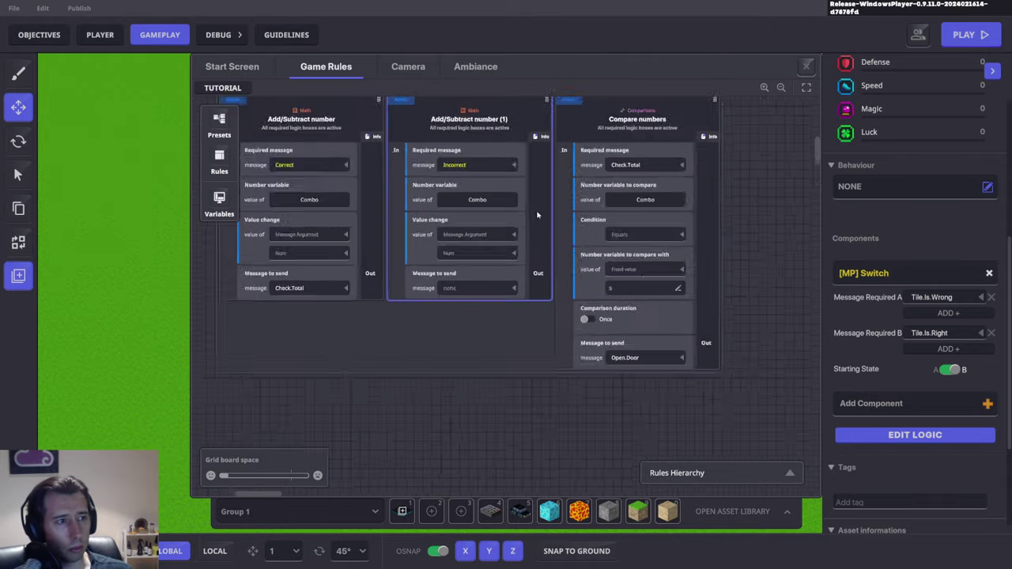
pyautogui.moveTo(519, 186); pyautogui.dragTo(512, 253)
pyautogui.scroll(3, 512, 335)
pyautogui.scroll(1, 492, 310)
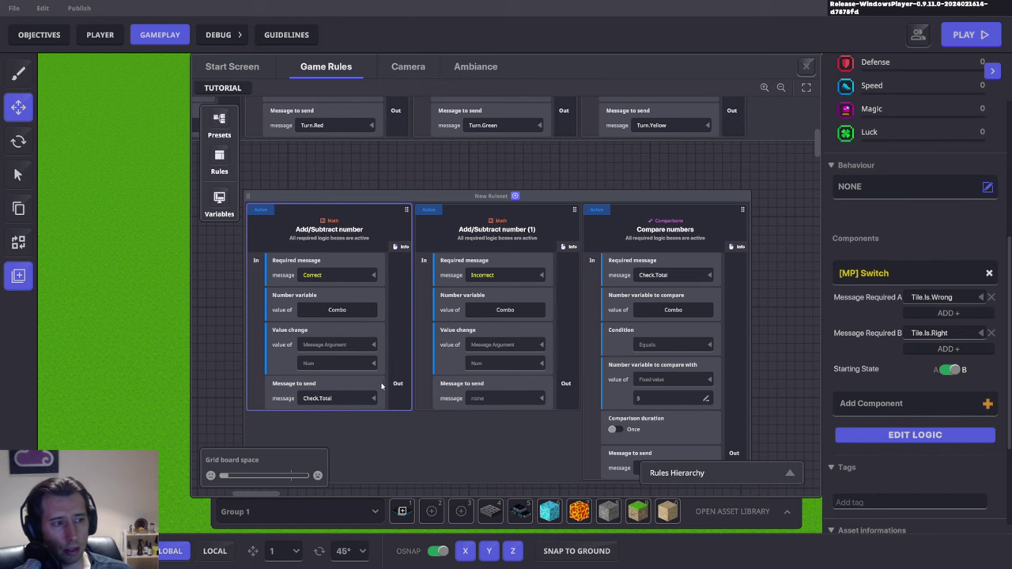
pyautogui.moveTo(680, 316); pyautogui.dragTo(671, 274)
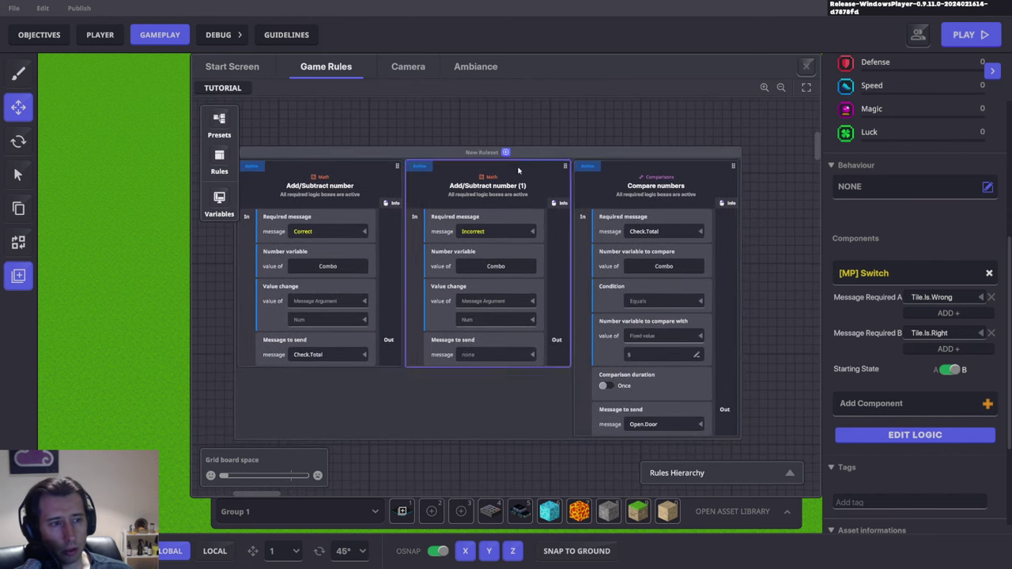
pyautogui.scroll(8, 593, 342)
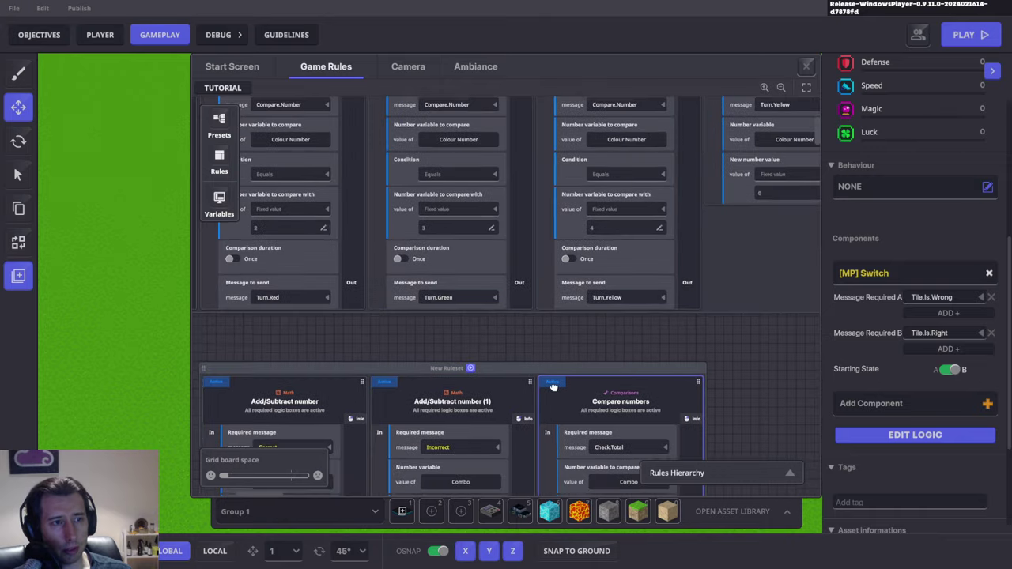
# Review the Colour Number ruleset, from the Change.Colour addition through the number comparisons to the reset triggered by Turn.Yellow.
pyautogui.moveTo(699, 379); pyautogui.dragTo(645, 380)
pyautogui.moveTo(337, 380); pyautogui.dragTo(748, 353)
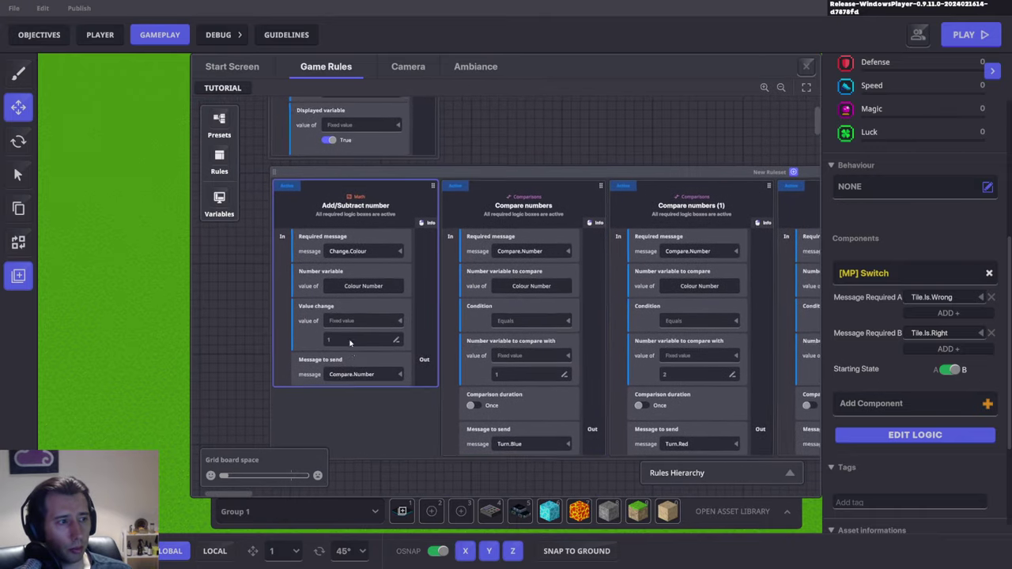
pyautogui.moveTo(645, 409); pyautogui.dragTo(506, 400)
pyautogui.moveTo(678, 377); pyautogui.dragTo(778, 347)
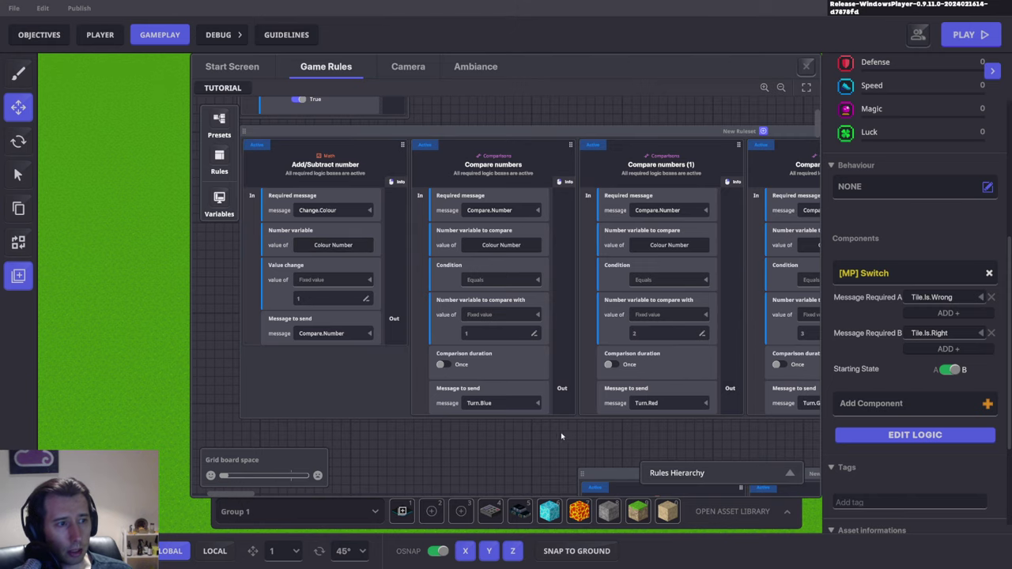
pyautogui.moveTo(573, 432); pyautogui.dragTo(269, 436)
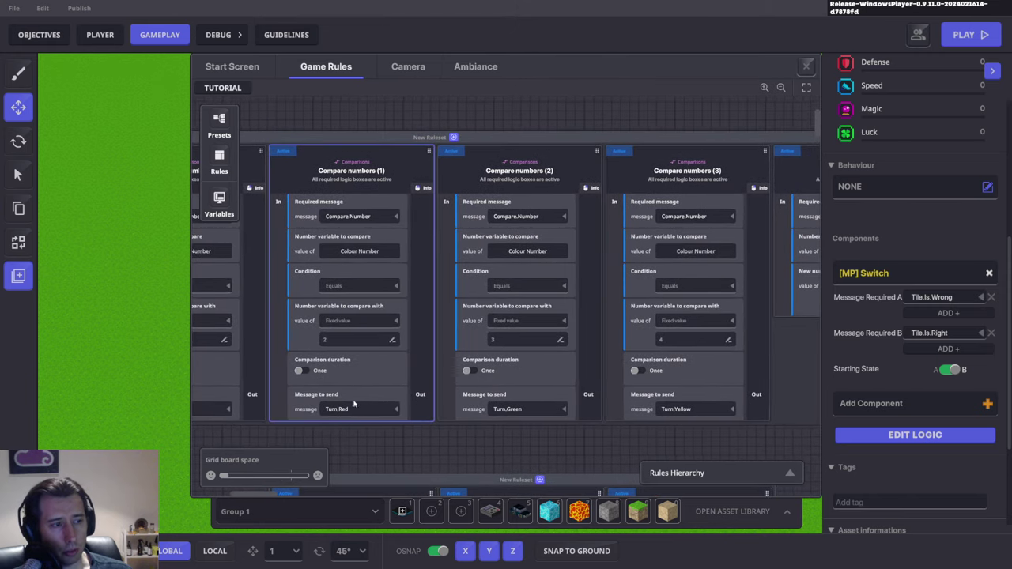
pyautogui.moveTo(729, 441); pyautogui.dragTo(472, 460)
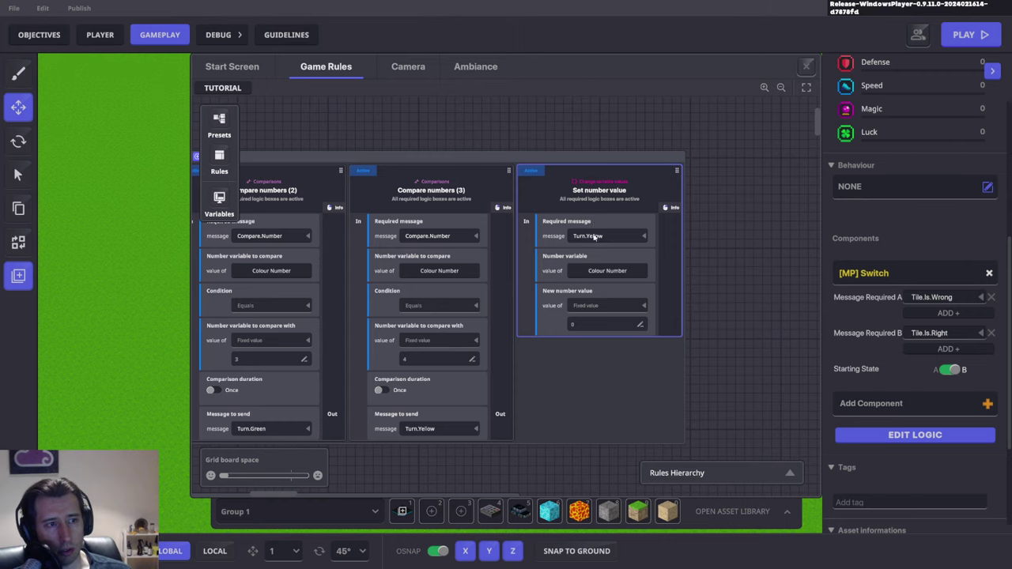
pyautogui.moveTo(518, 422); pyautogui.dragTo(996, 362)
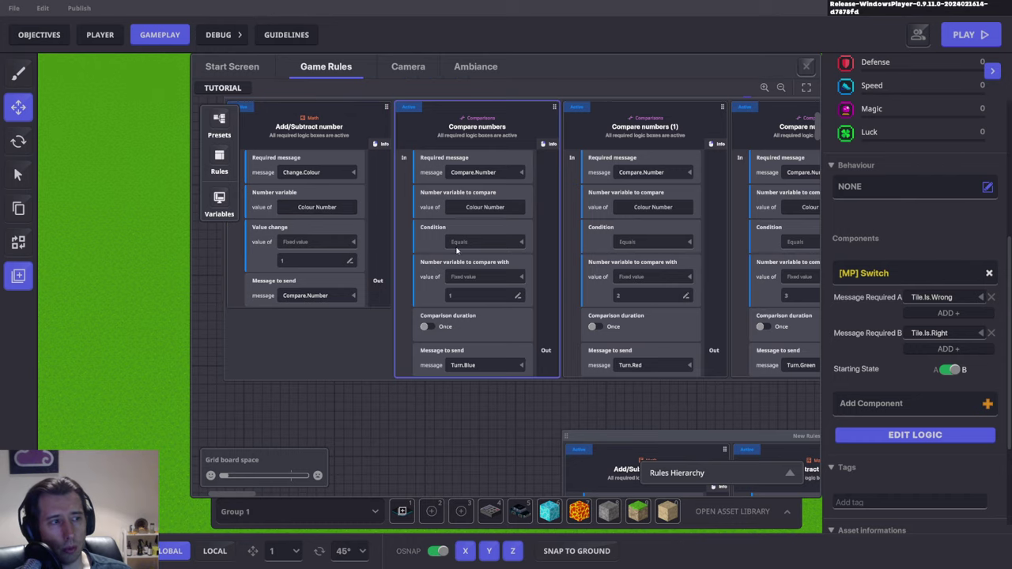
# Recheck the Compare.Number rules, the Combo ruleset and the Colour Number HUD display rule, and close the Game Rules.
pyautogui.moveTo(611, 250); pyautogui.dragTo(232, 323)
pyautogui.moveTo(682, 293); pyautogui.dragTo(602, 326)
pyautogui.click(421, 201)
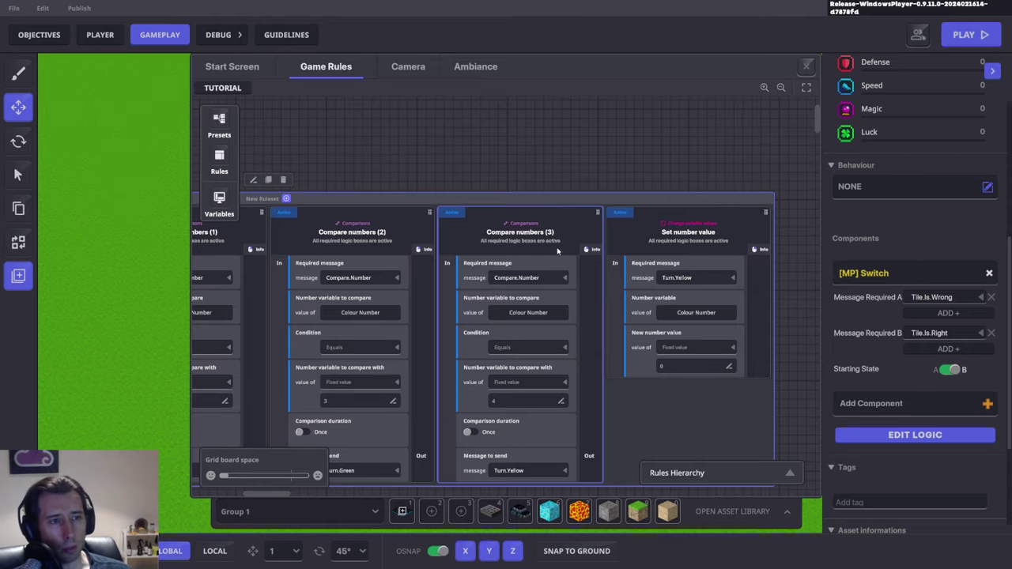
pyautogui.moveTo(539, 299); pyautogui.dragTo(641, 140)
pyautogui.moveTo(490, 343); pyautogui.dragTo(528, 249)
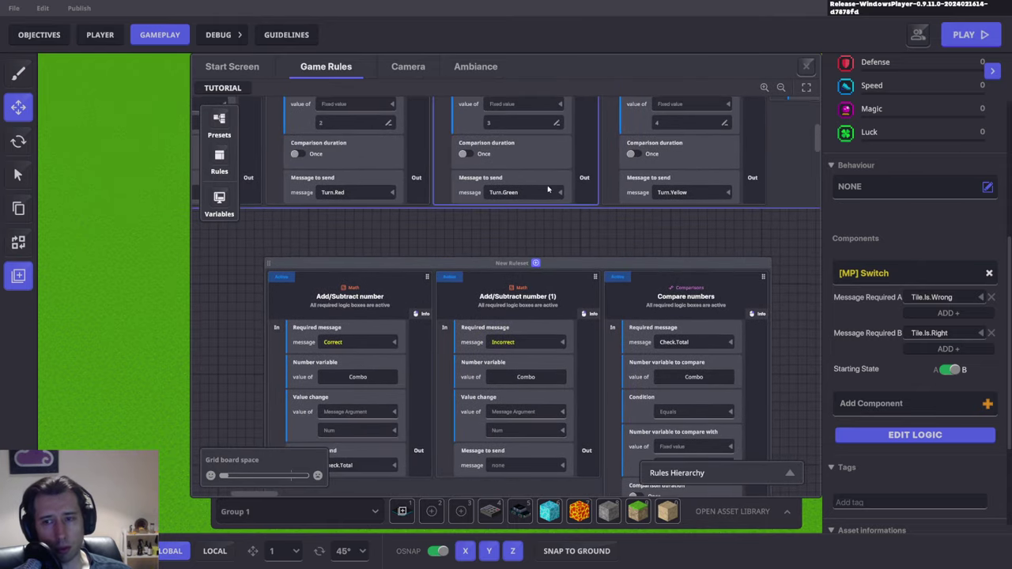
pyautogui.scroll(6, 528, 249)
pyautogui.hscroll(-2, 528, 249)
pyautogui.scroll(2, 528, 249)
pyautogui.hscroll(-2, 528, 249)
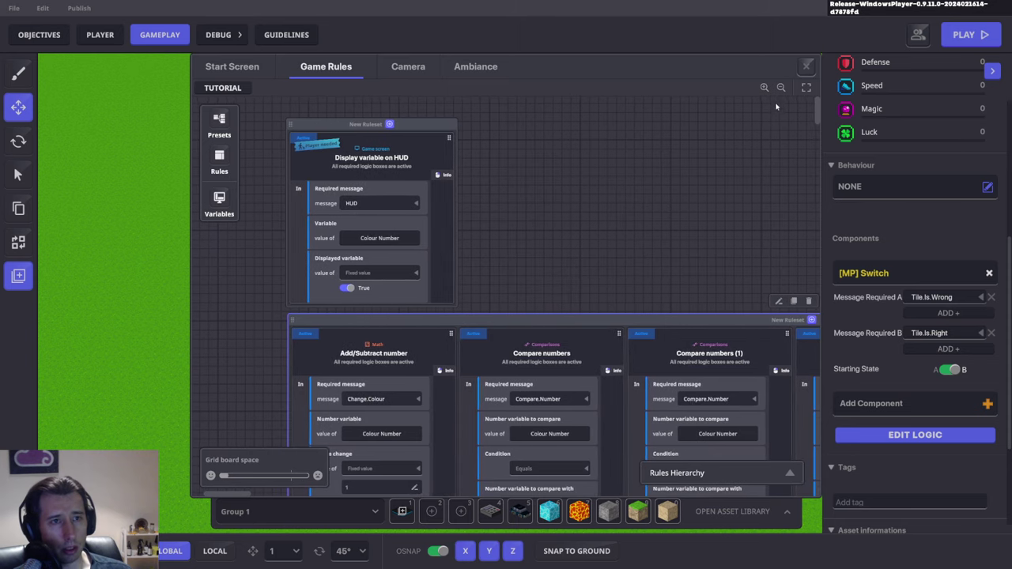
pyautogui.click(807, 67)
# Open the logic of the Change.Colour Message Broadcaster block on a front-row tile, review its Trigger Volume detection and broadcast areas, and deselect it.
pyautogui.click(548, 370)
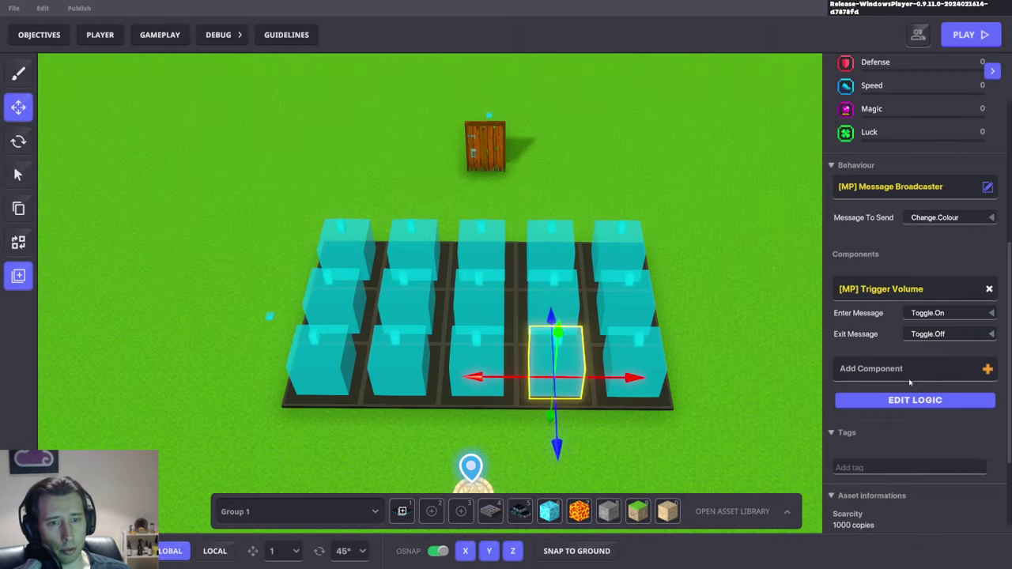
pyautogui.click(889, 401)
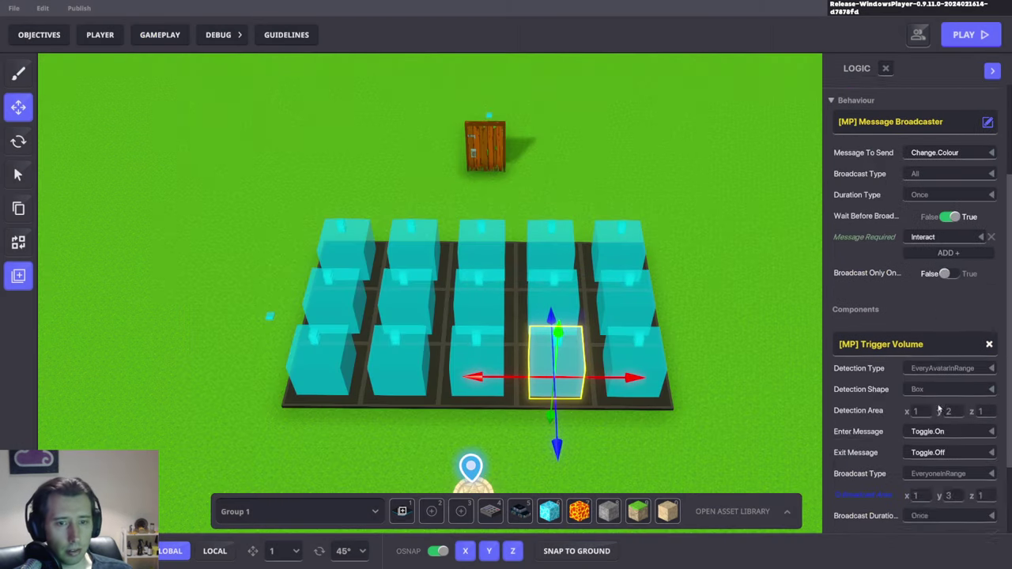
pyautogui.scroll(-2, 953, 356)
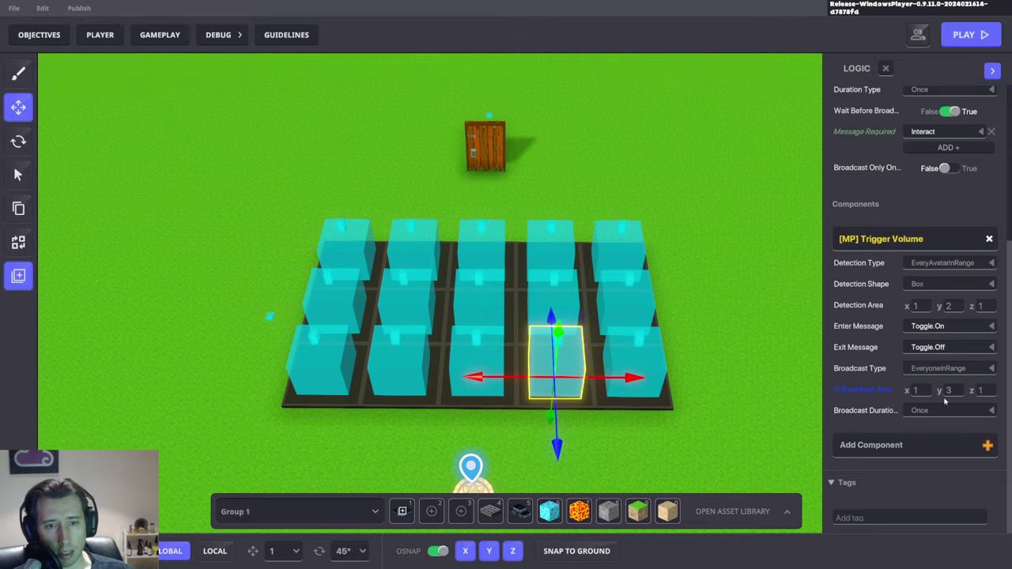
pyautogui.scroll(5, 584, 364)
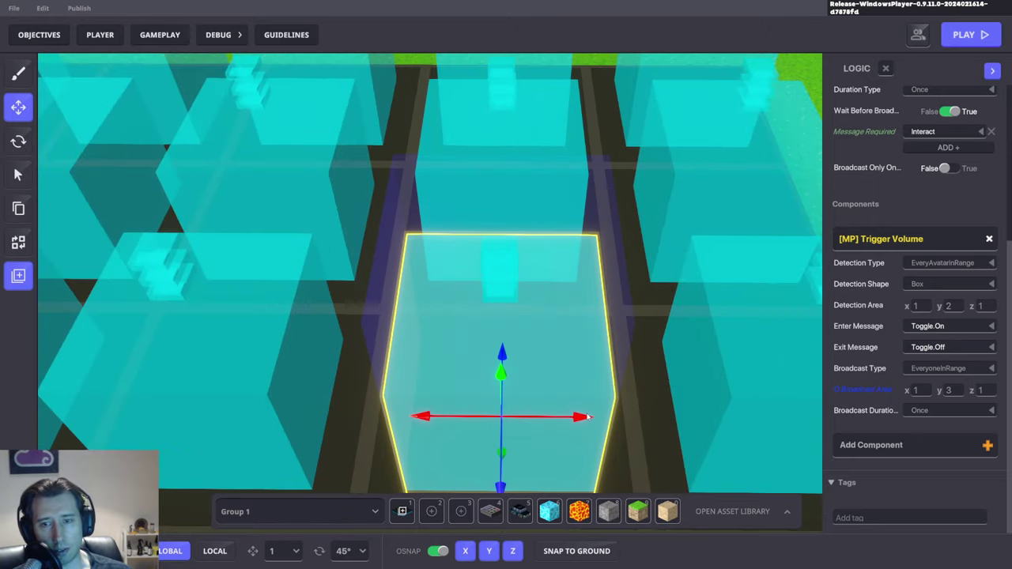
pyautogui.scroll(-5, 593, 401)
pyautogui.moveTo(545, 431); pyautogui.dragTo(688, 348, button='right')
pyautogui.scroll(-2, 565, 413)
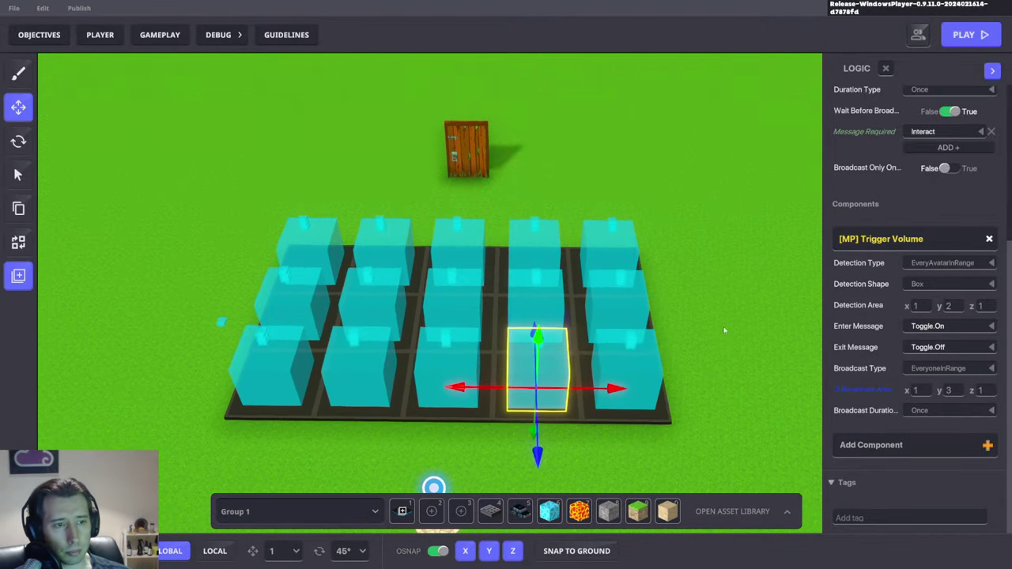
pyautogui.click(720, 325)
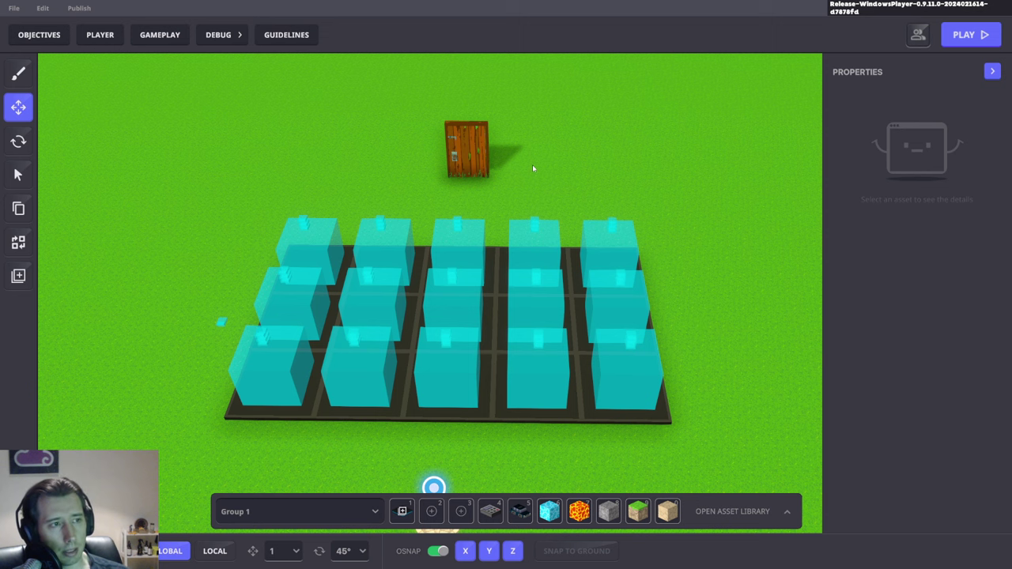
pyautogui.moveTo(539, 160); pyautogui.dragTo(544, 162, button='middle')
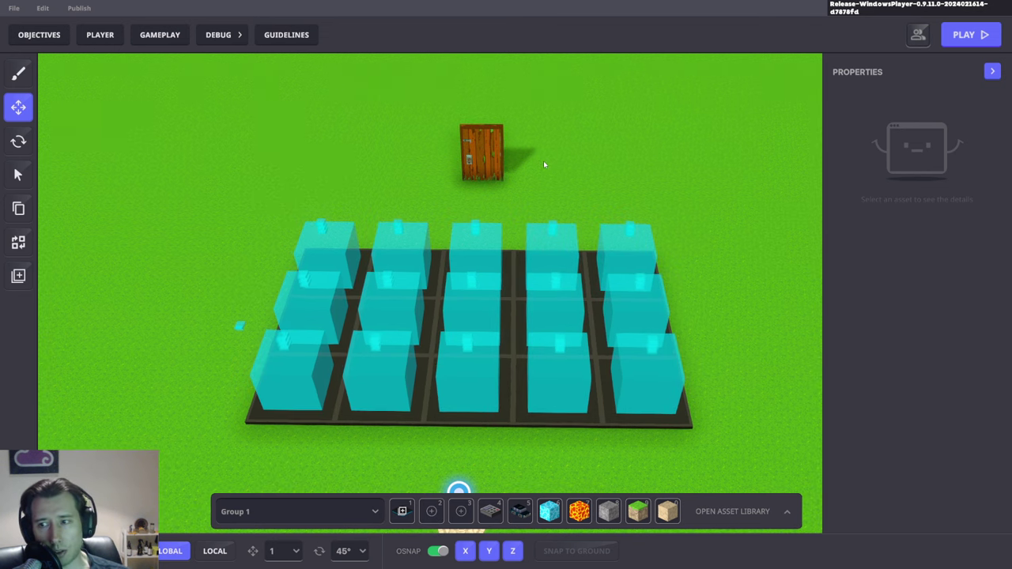